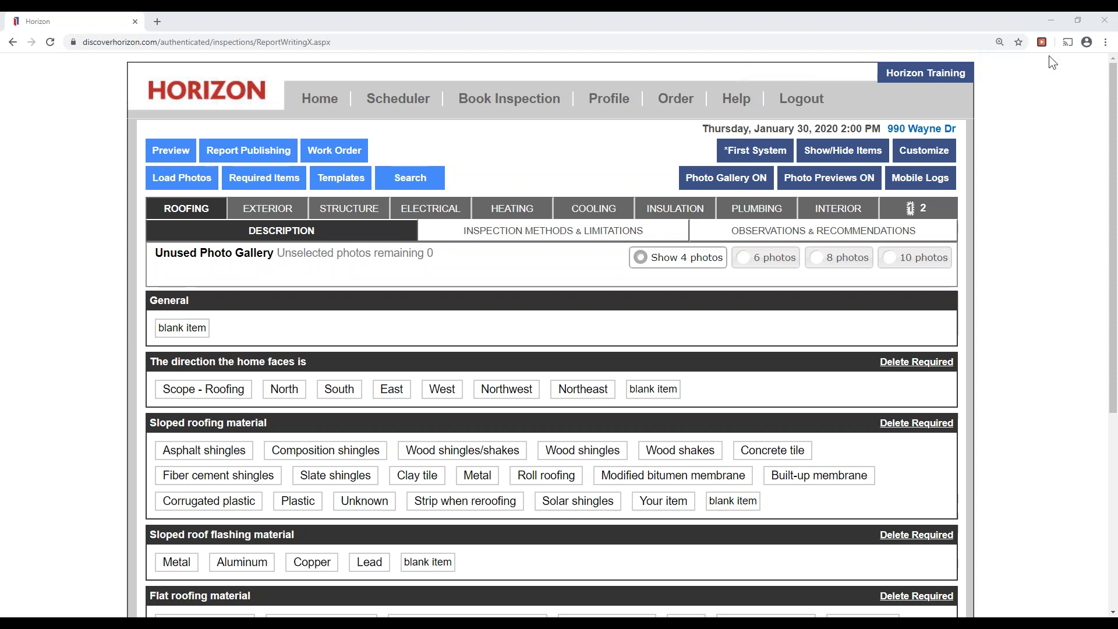
left_click(86, 289)
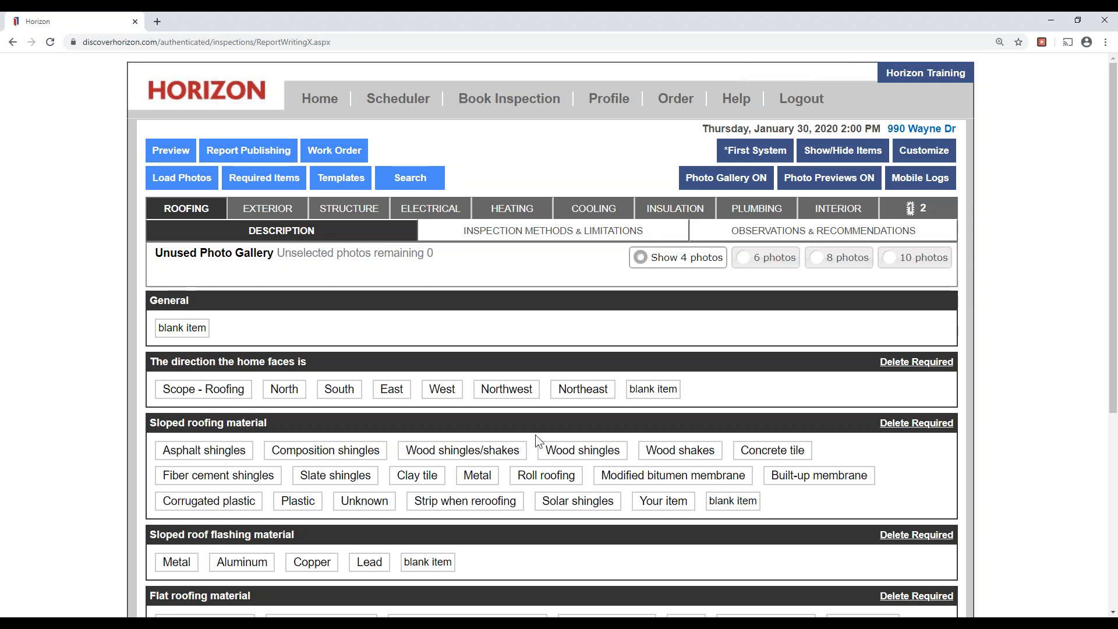
left_click(192, 183)
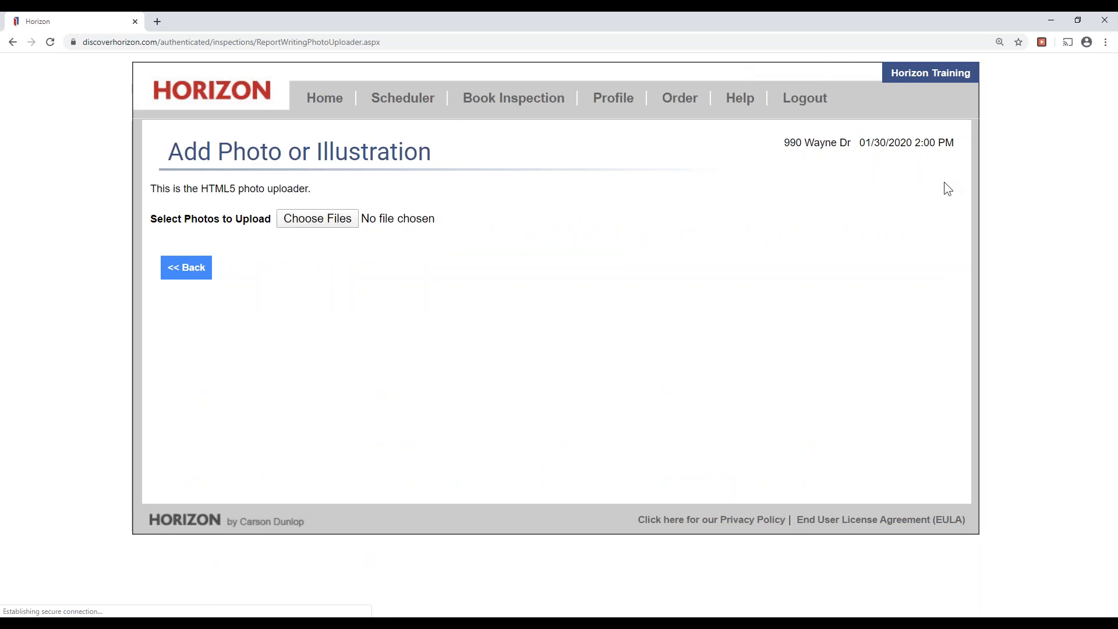
Bring up the Open window on the Inspection Photos folder, listing photos 1.1 to 3.8 and z.
left_click_drag(302, 213, 339, 213)
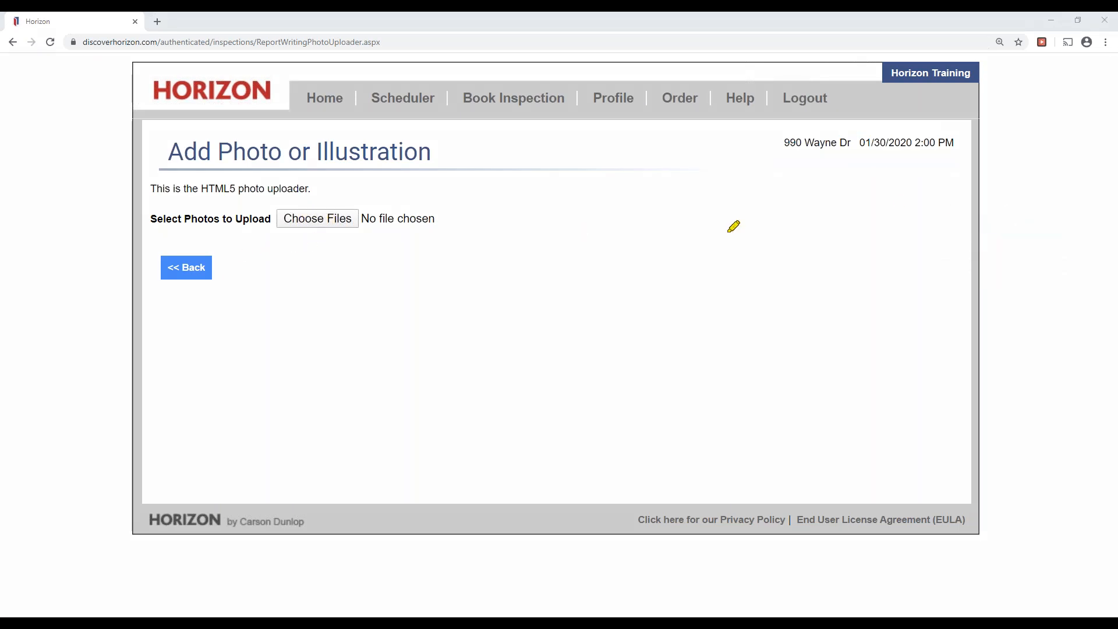
left_click(339, 218)
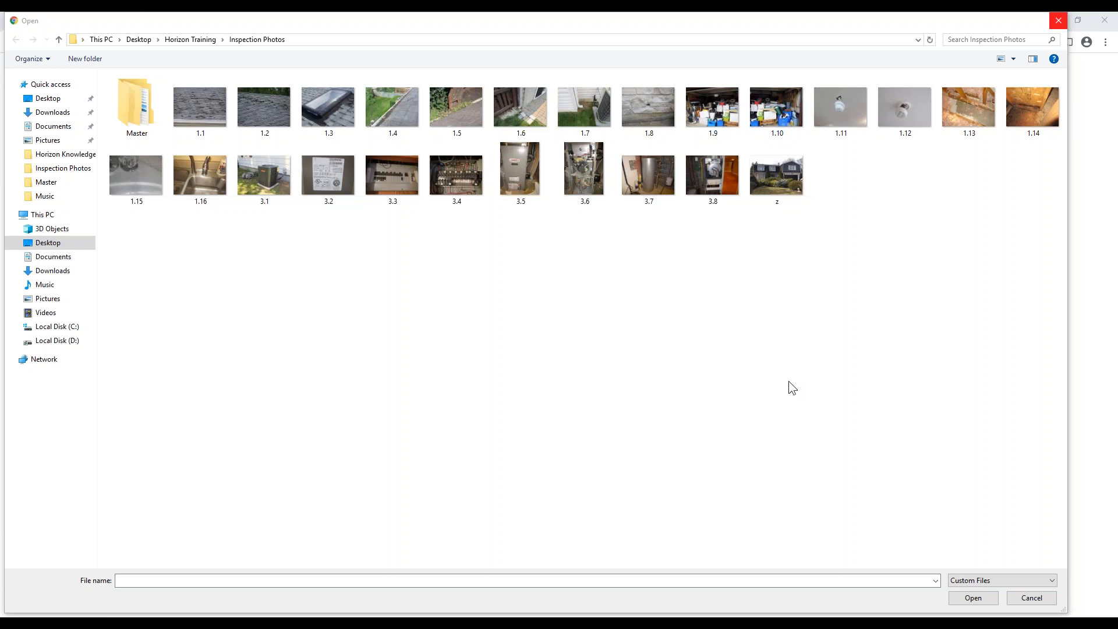
Select photos 1.1 through 3.8 plus z in the Open dialog with a drag selection.
left_click_drag(860, 213, 180, 86)
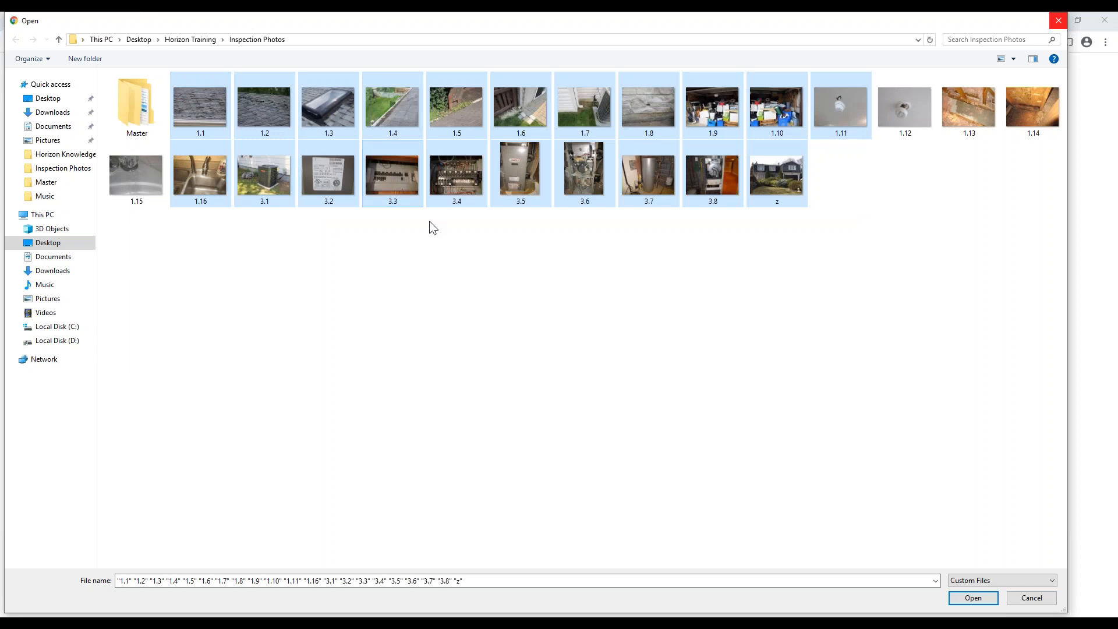
left_click(492, 254)
left_click(127, 114)
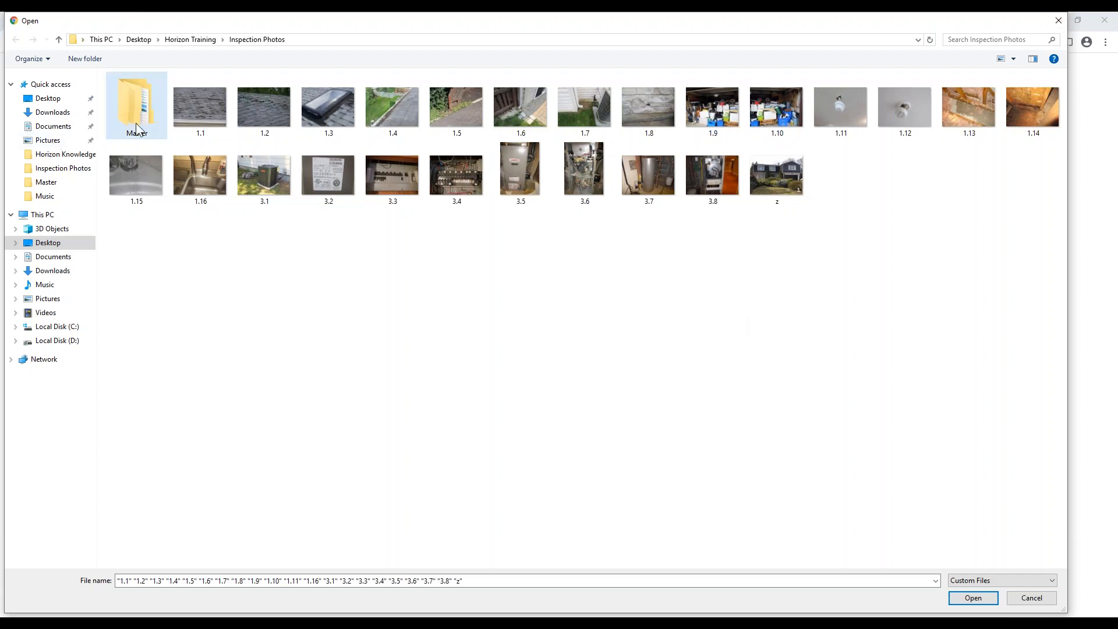
Select all 25 photos from 1.1 to z and upload them to the unused photo gallery.
left_click(200, 108)
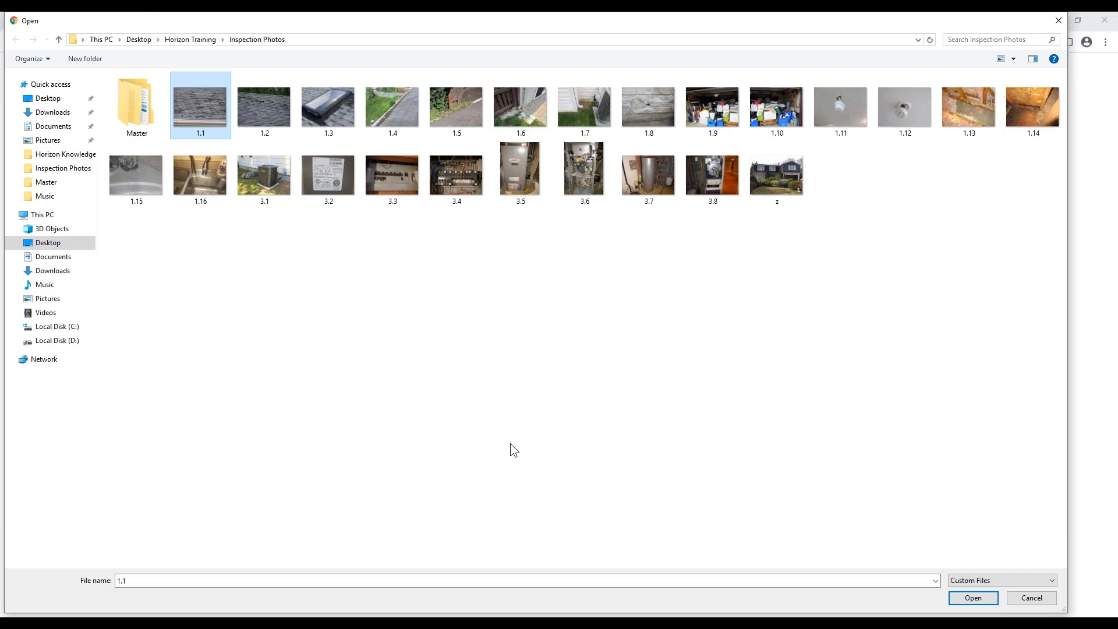
left_click(793, 182, "shift")
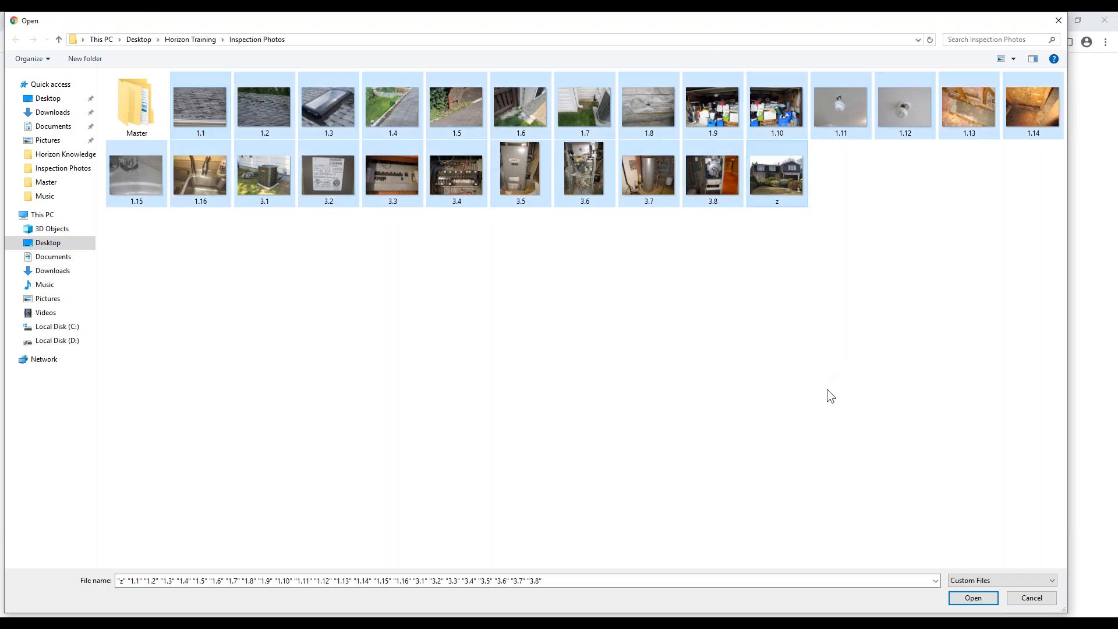
left_click(983, 599)
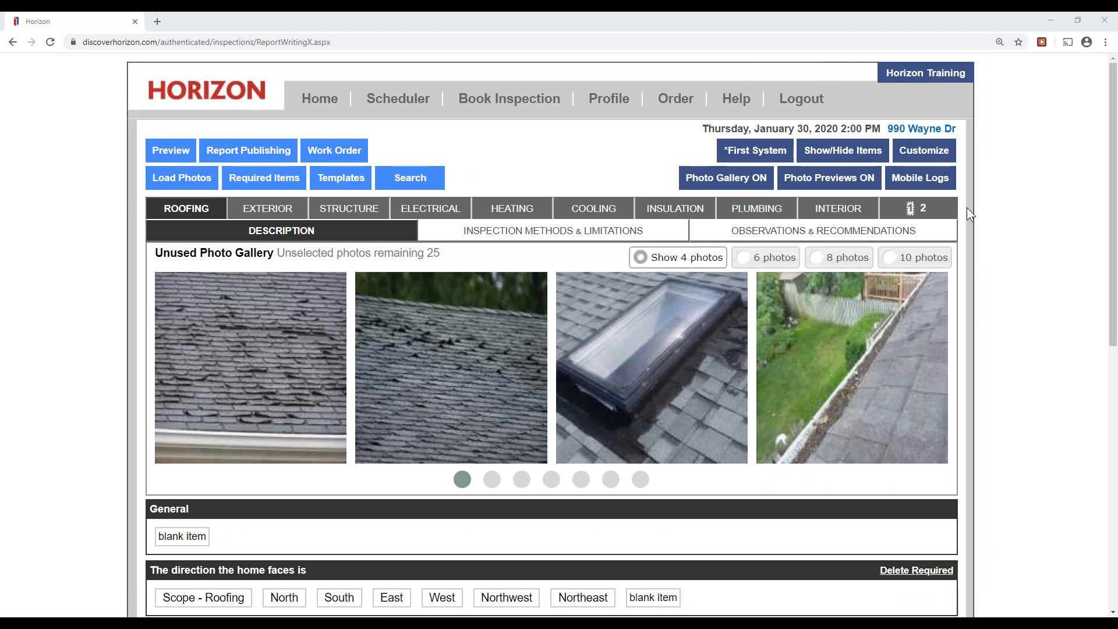
left_click_drag(158, 253, 261, 253)
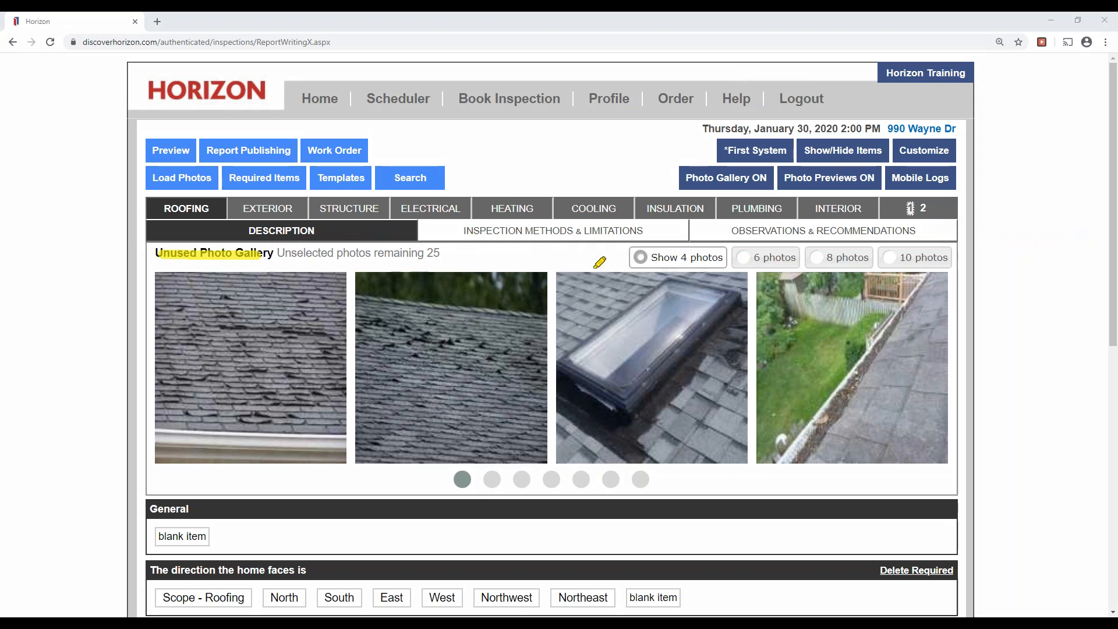
left_click_drag(691, 175, 776, 173)
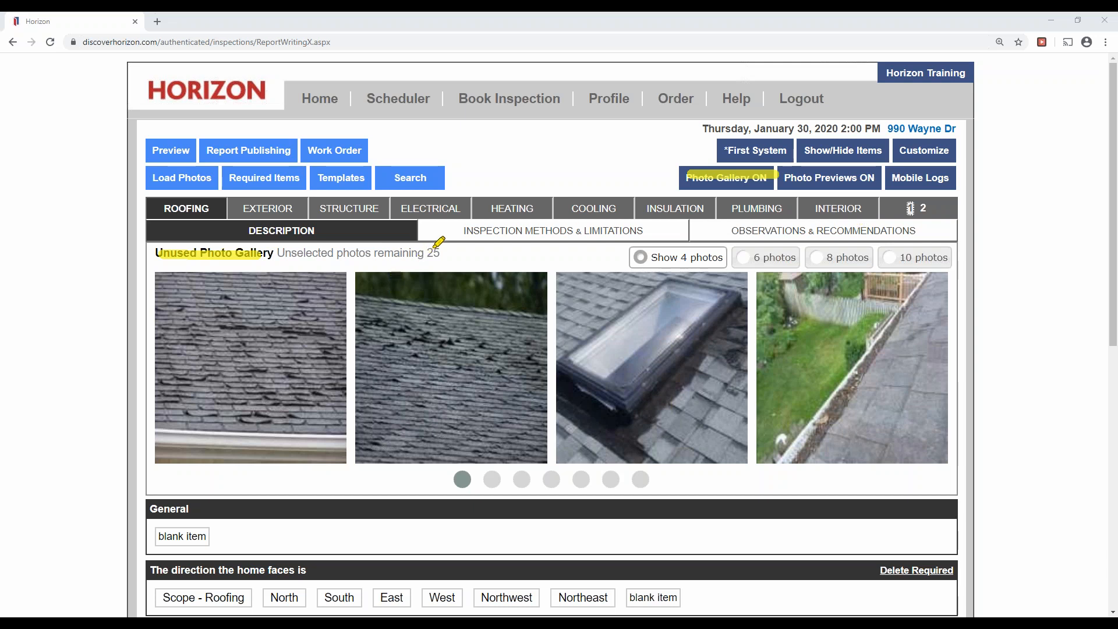
left_click_drag(427, 252, 441, 252)
left_click_drag(279, 321, 278, 348)
left_click_drag(455, 319, 457, 342)
left_click_drag(615, 319, 623, 336)
left_click_drag(862, 300, 866, 318)
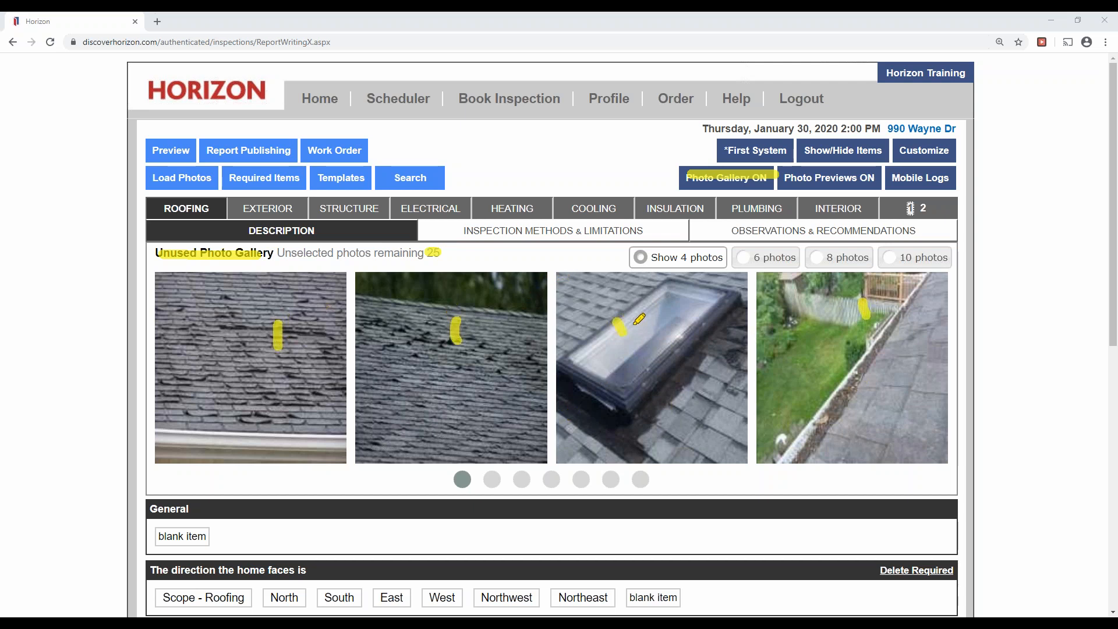
left_click_drag(636, 257, 721, 257)
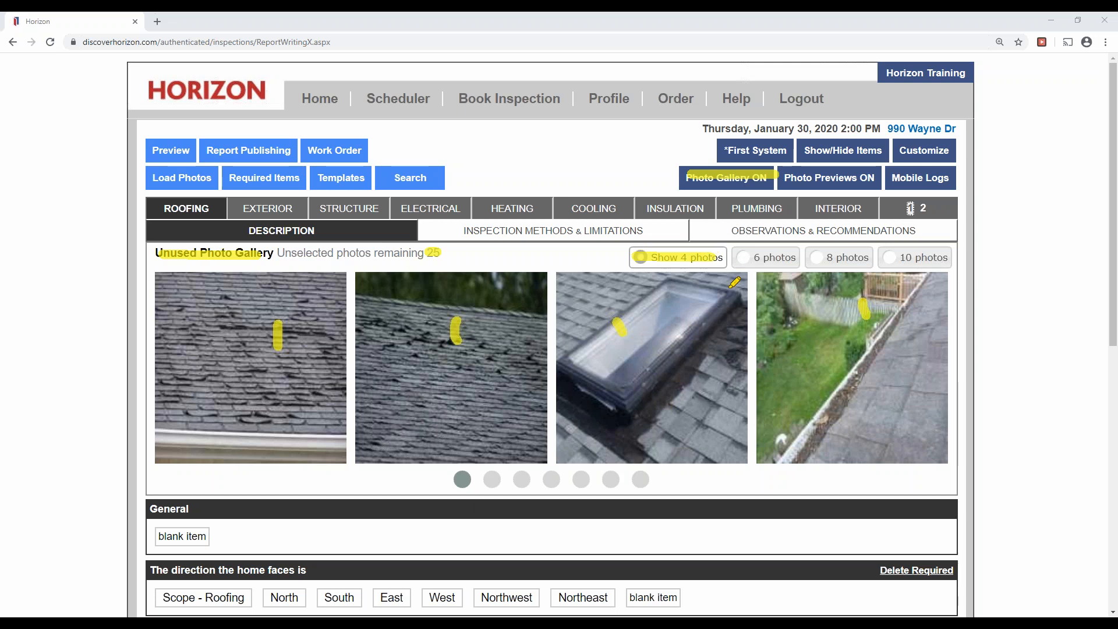
left_click_drag(747, 259, 931, 260)
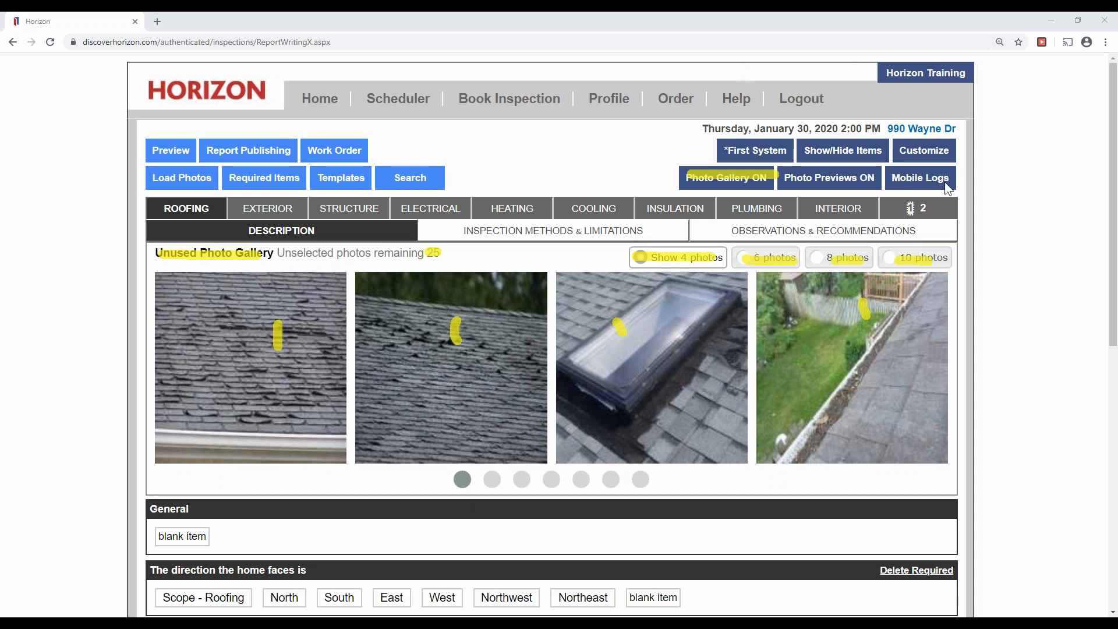
left_click(972, 264)
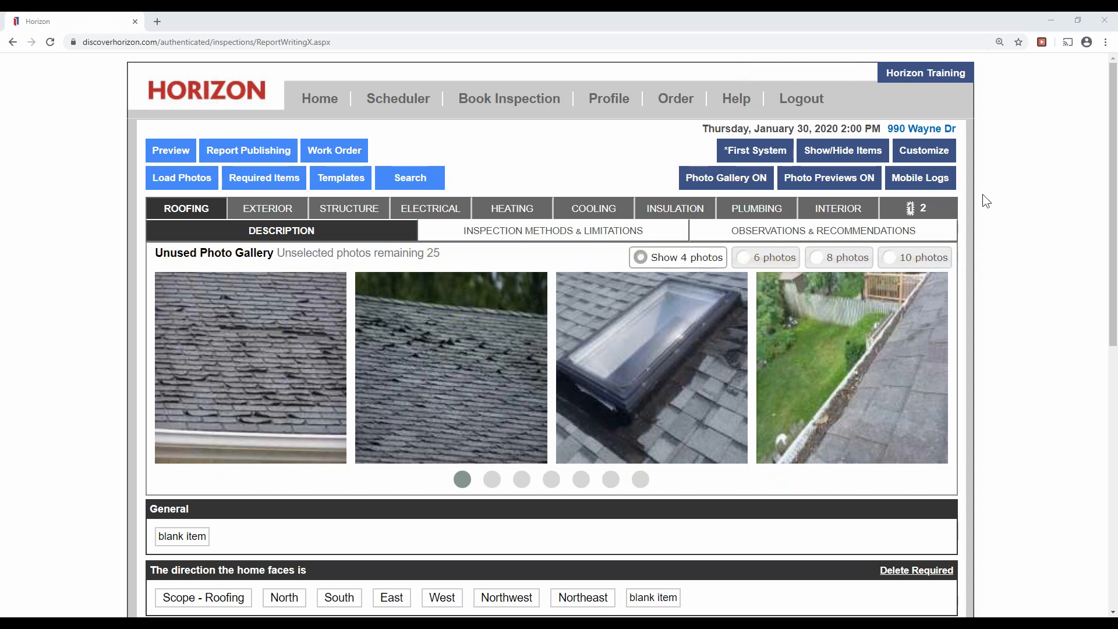
Switch the Unused Photo Gallery to display 10 photos per page instead of 4.
left_click(914, 258)
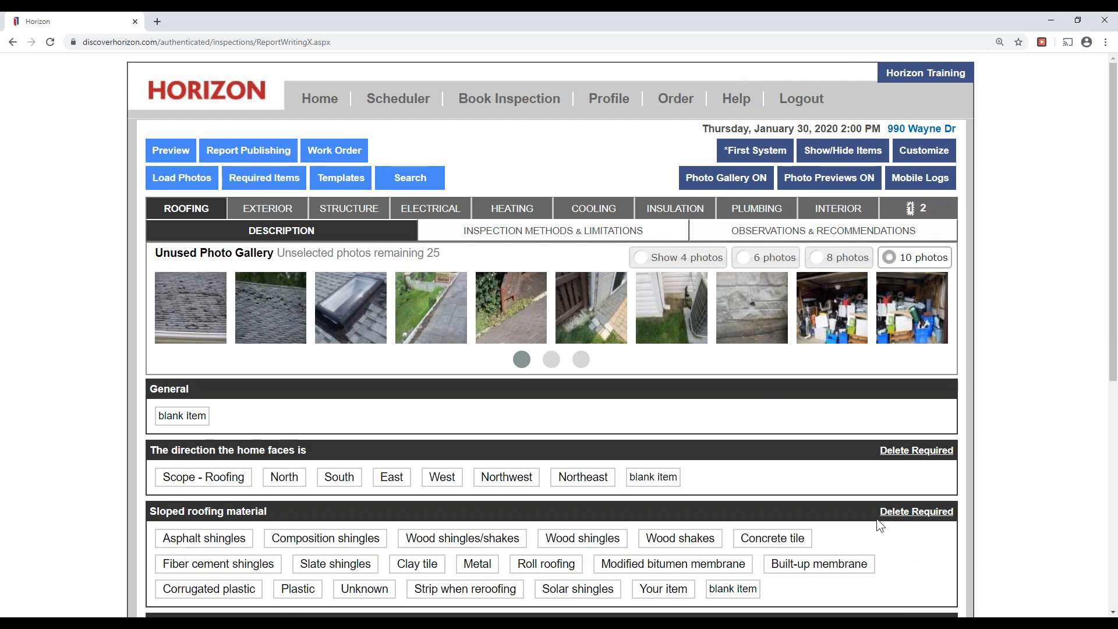
left_click(948, 189)
left_click(992, 227)
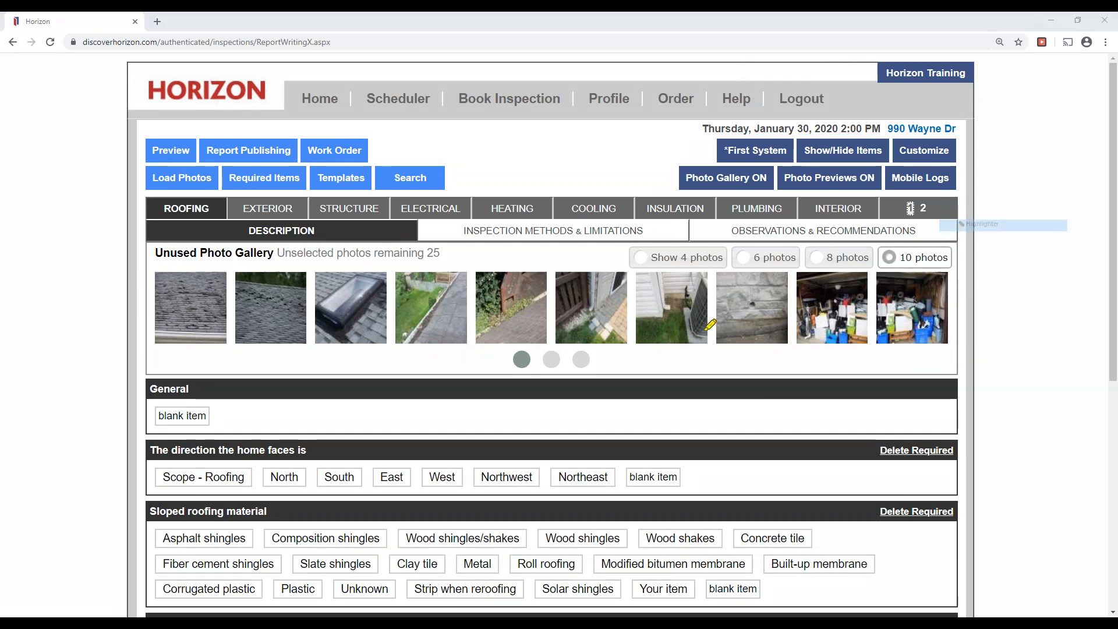
left_click(520, 358)
left_click(550, 360)
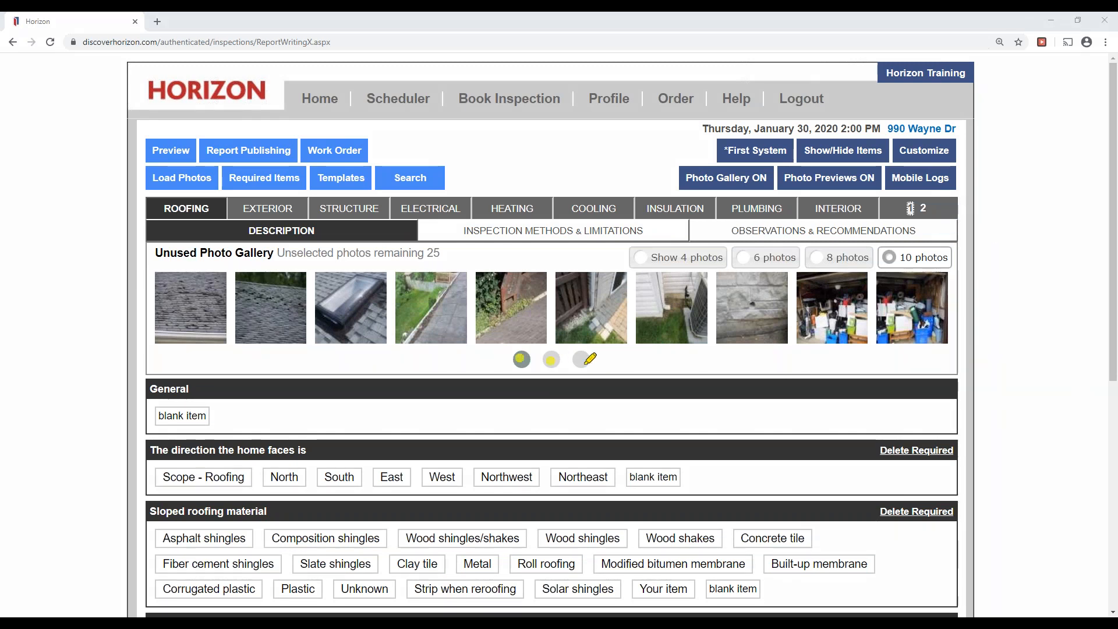
left_click(581, 359)
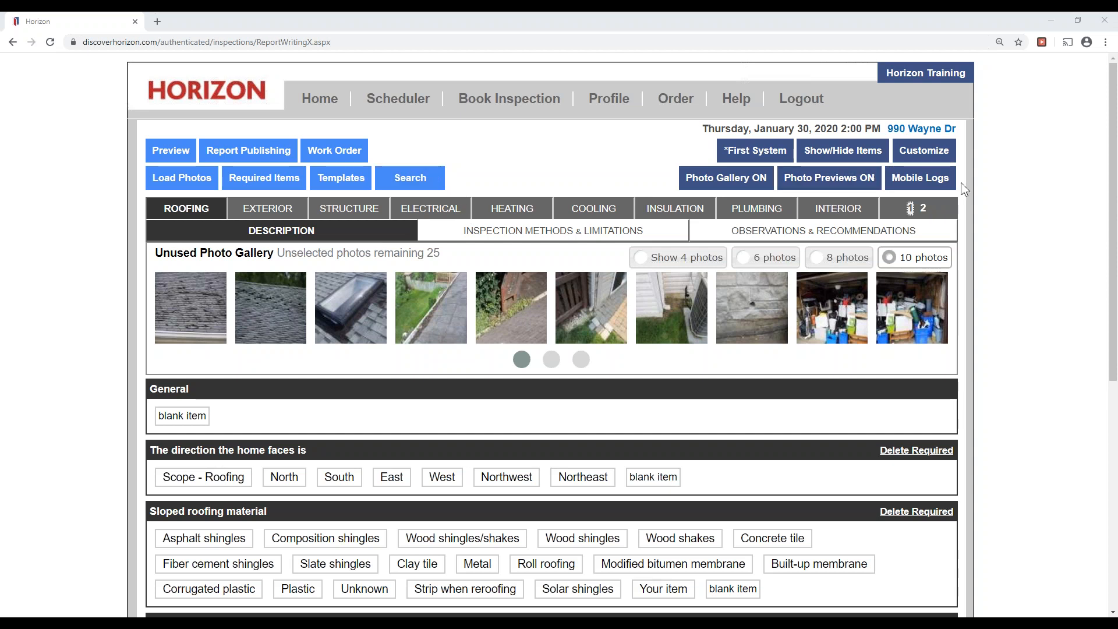
left_click_drag(317, 179, 363, 178)
Open the Apply Template(s) page and mark up the template list, then clear the marks.
left_click(341, 178)
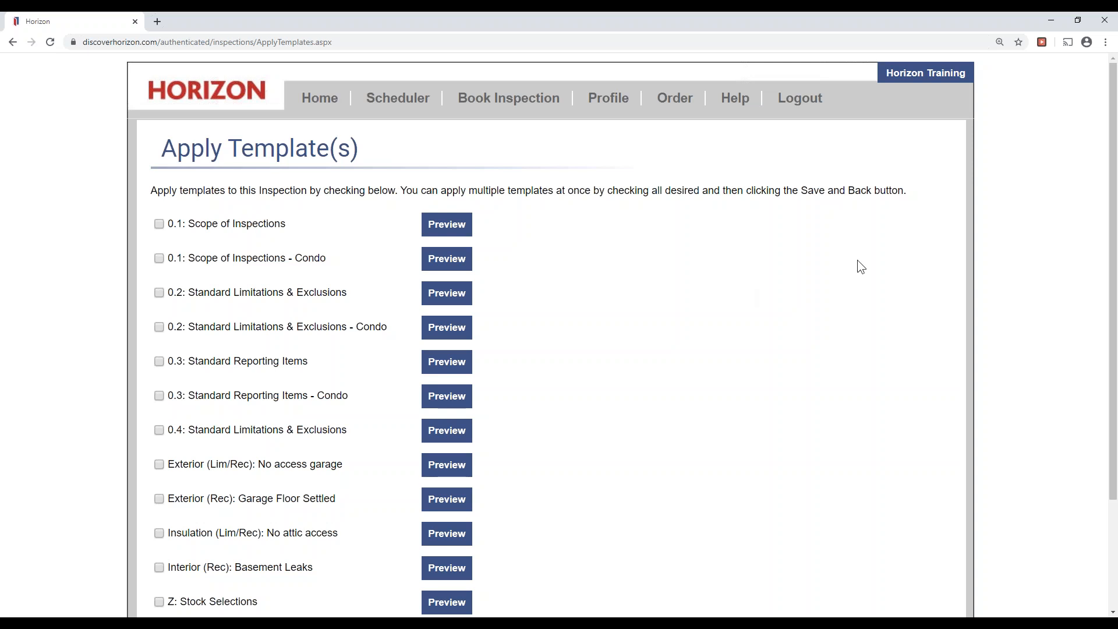
left_click(942, 186)
left_click(969, 227)
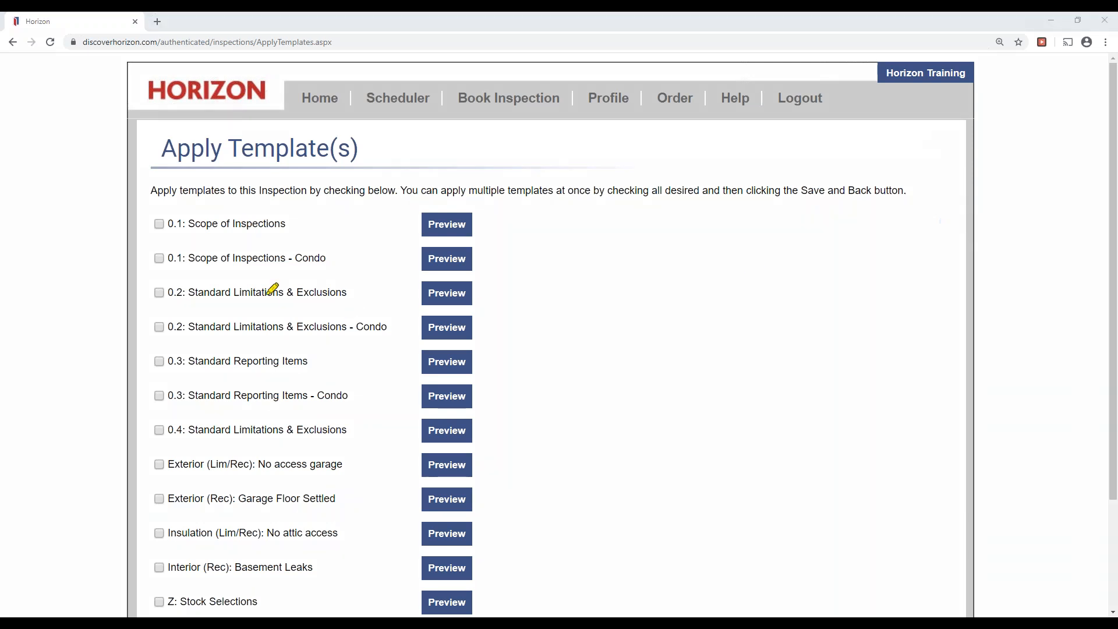
mouse_move(299, 219)
left_mouse_down()
mouse_move(365, 294)
mouse_move(330, 429)
left_mouse_up()
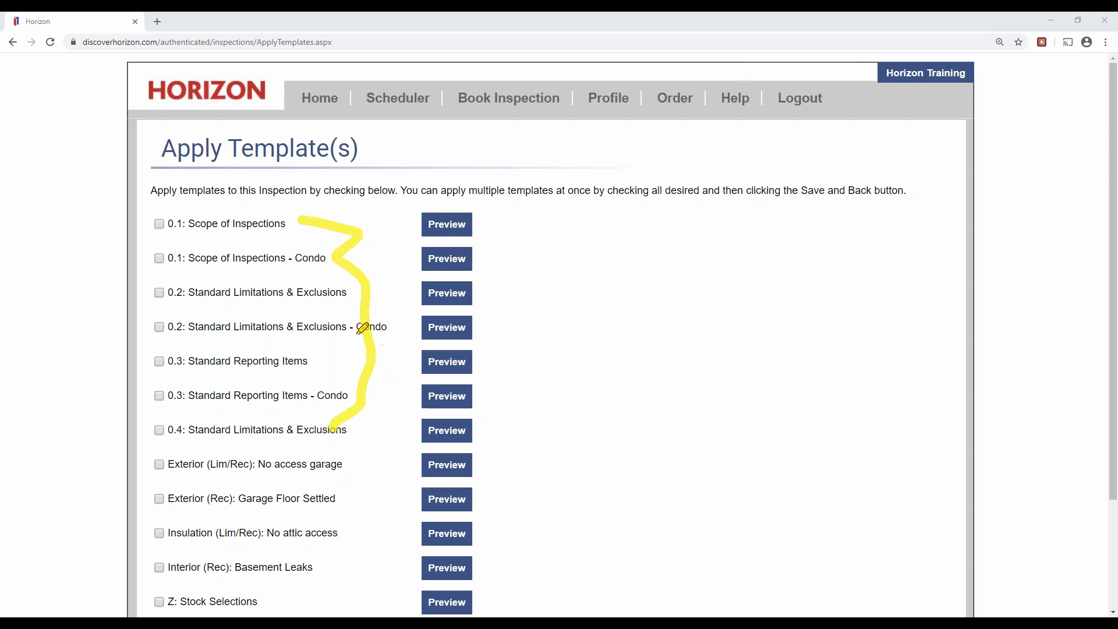
left_click_drag(291, 258, 325, 258)
left_click_drag(349, 327, 395, 327)
left_click_drag(174, 223, 288, 222)
left_click_drag(174, 291, 352, 292)
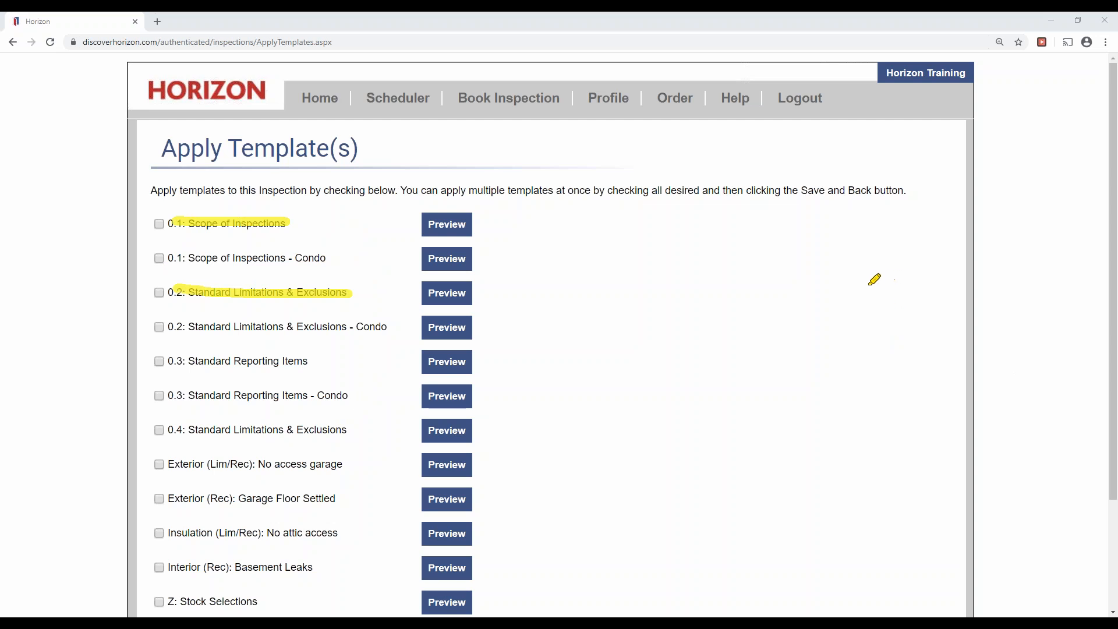
left_click_drag(183, 368, 307, 361)
left_click_drag(116, 285, 137, 362)
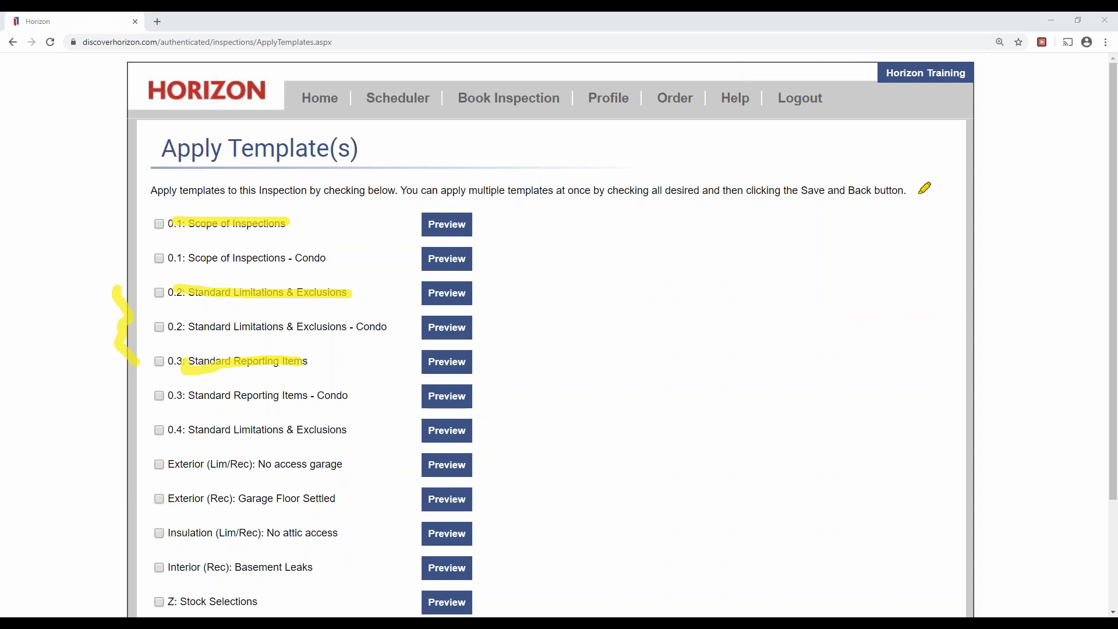
key("Escape")
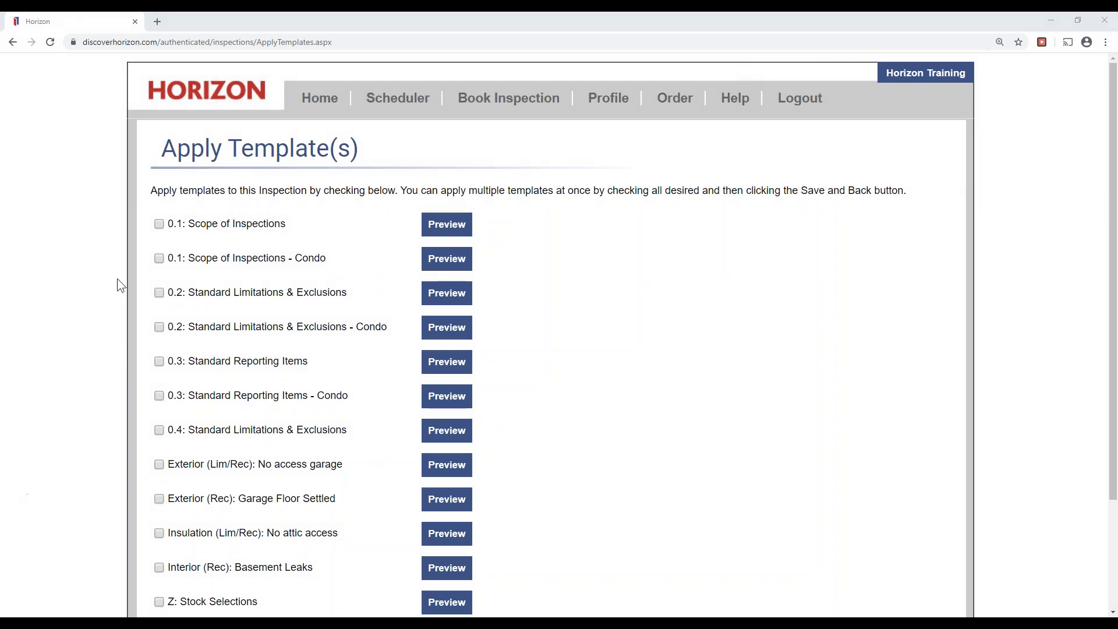
Apply templates 0.1: Scope of Inspections and 0.2: Standard Limitations & Exclusions and save.
left_click(159, 225)
left_click(159, 293)
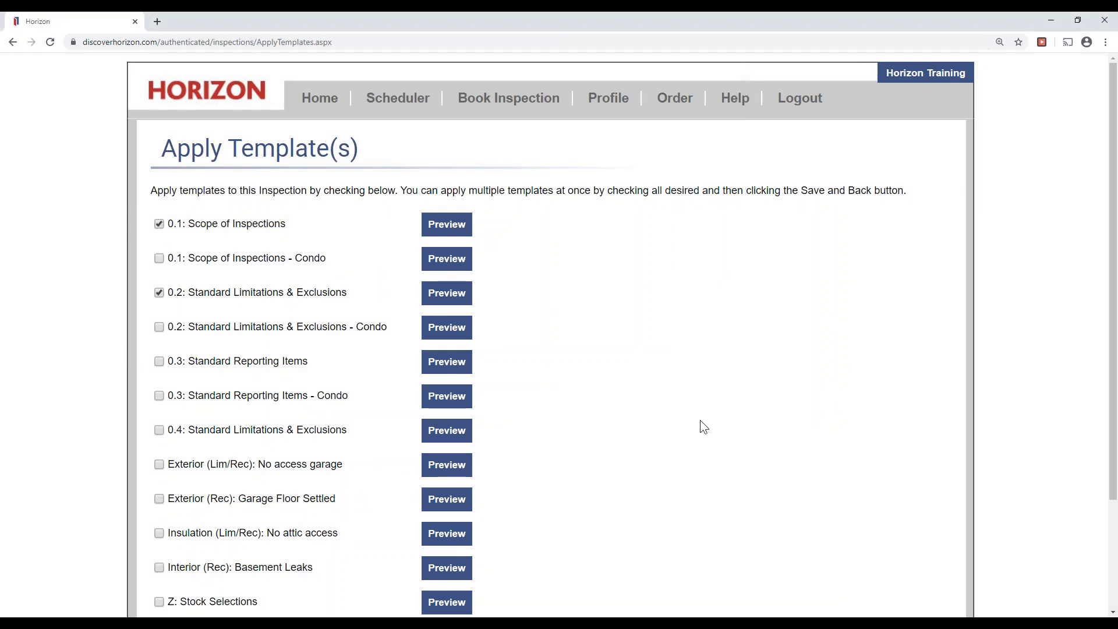
scroll(657, 477, "down", 3)
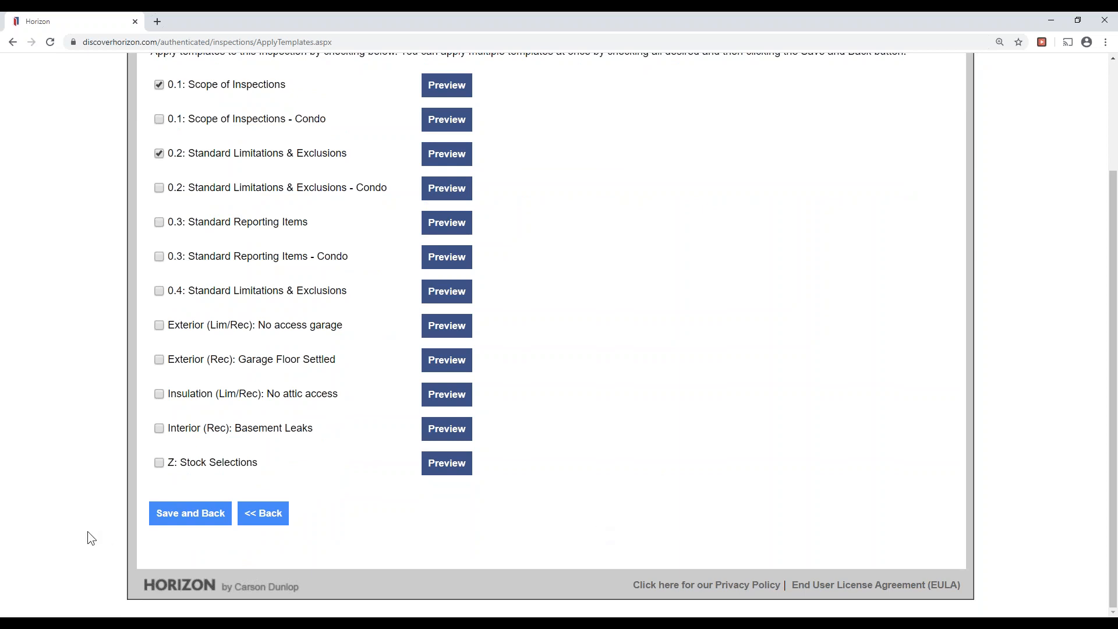
left_click(197, 517)
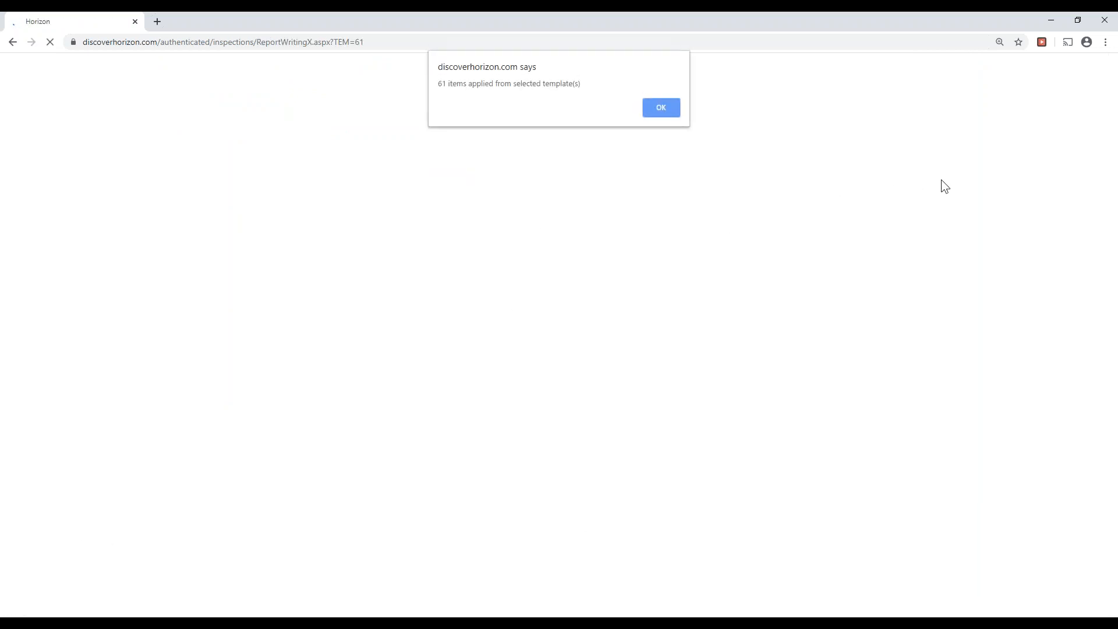
left_click_drag(437, 83, 467, 82)
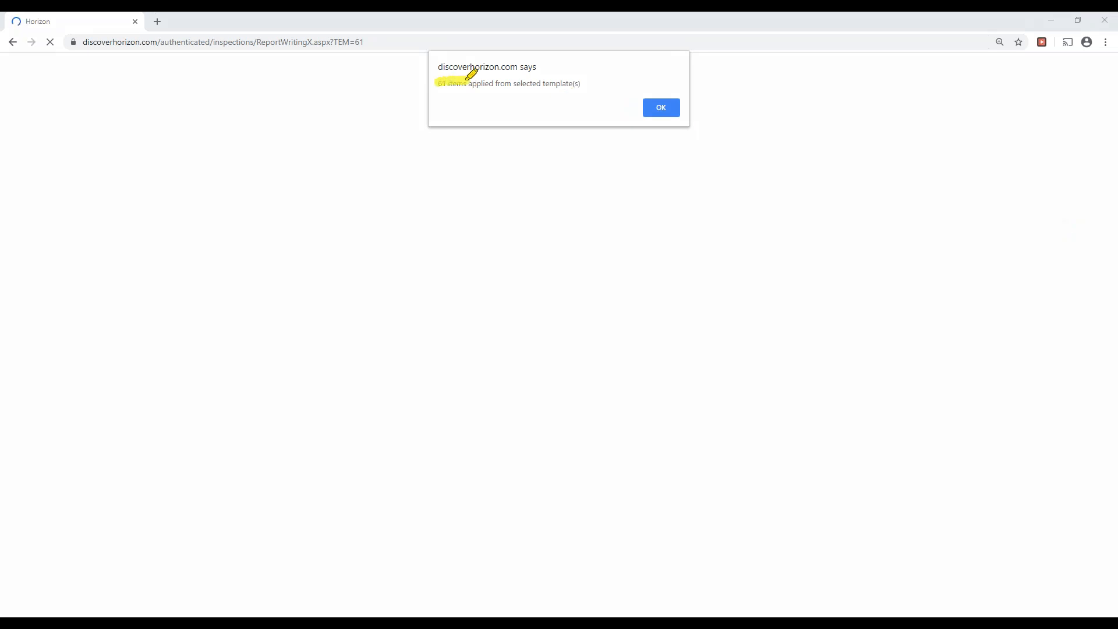
left_click_drag(668, 106, 644, 107)
Dismiss the 61-items-added notice to return to the Roofing description page.
left_click(668, 114)
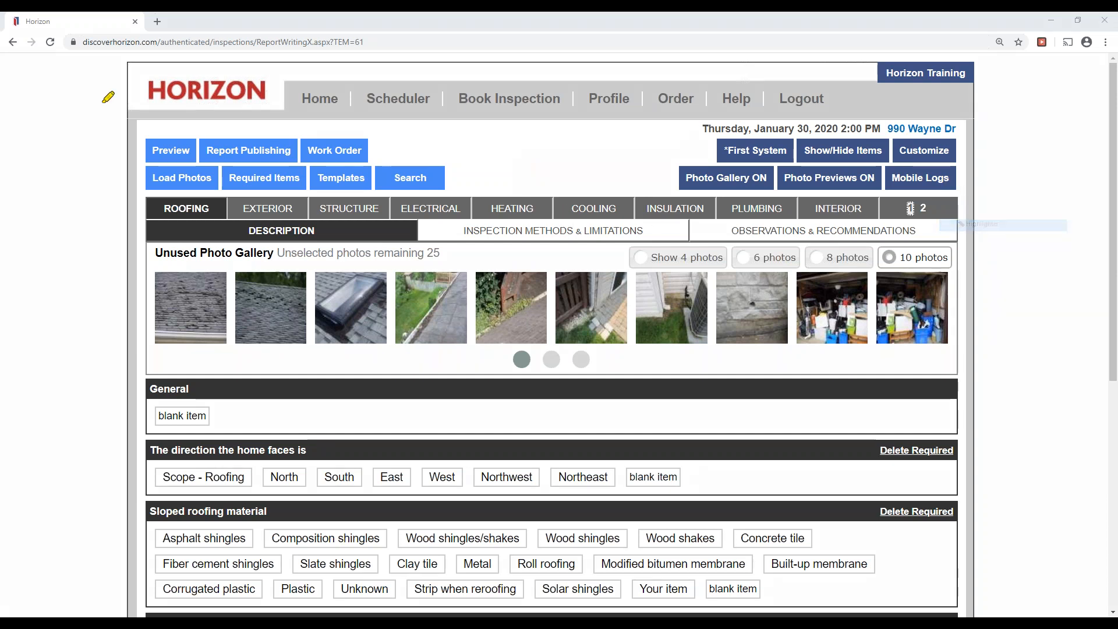
left_click_drag(229, 173, 302, 173)
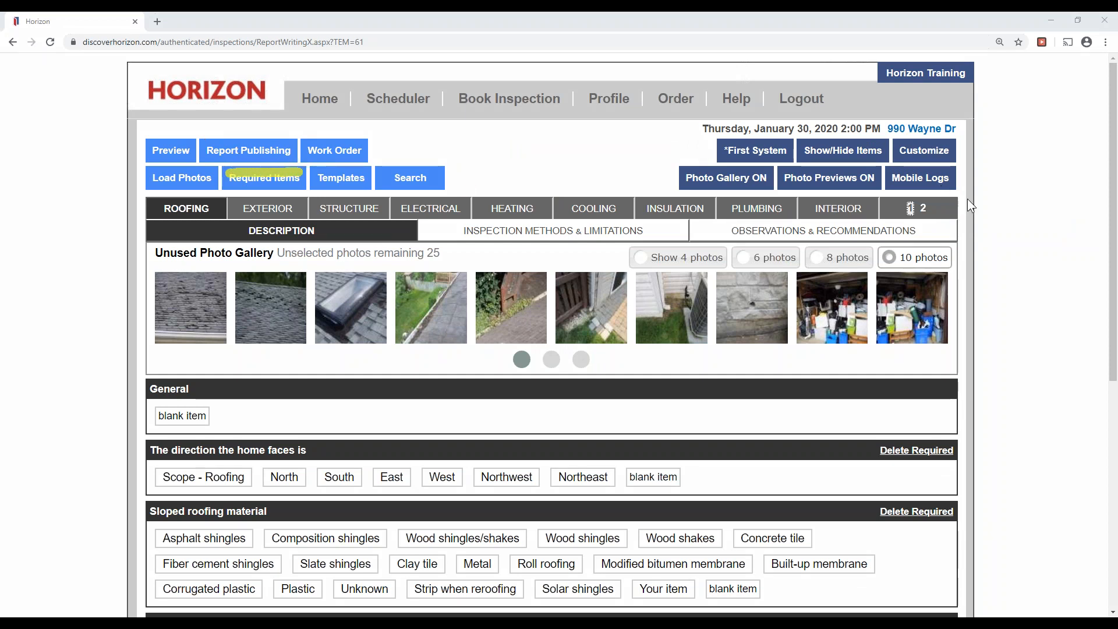
Show the list of required report items and scroll through it.
left_click(280, 179)
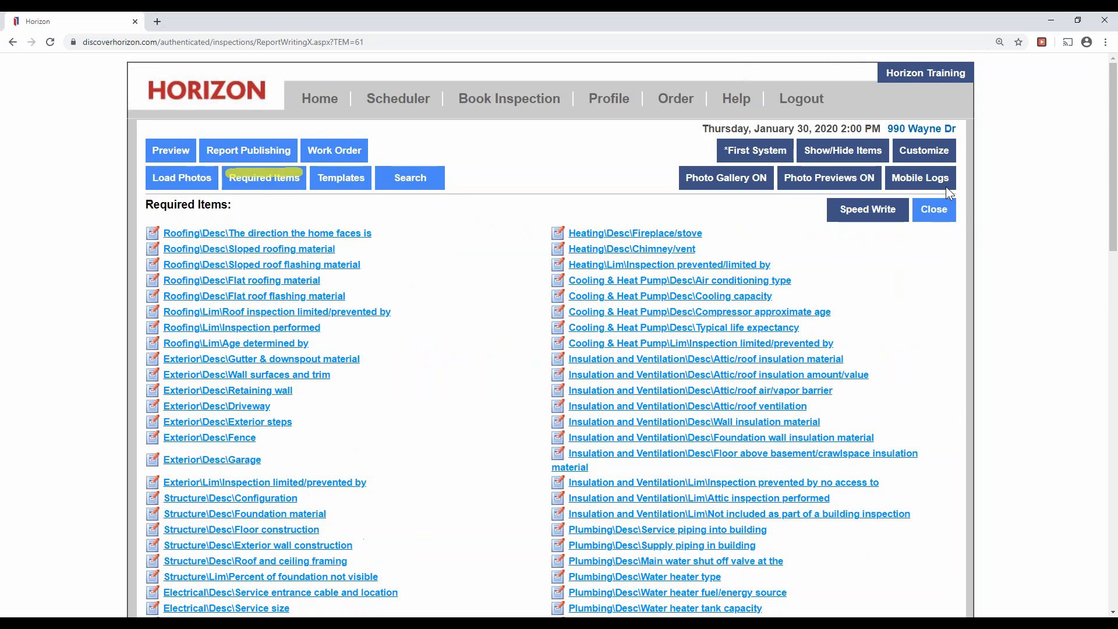
scroll(925, 305, "down", 1)
scroll(888, 284, "down", 6)
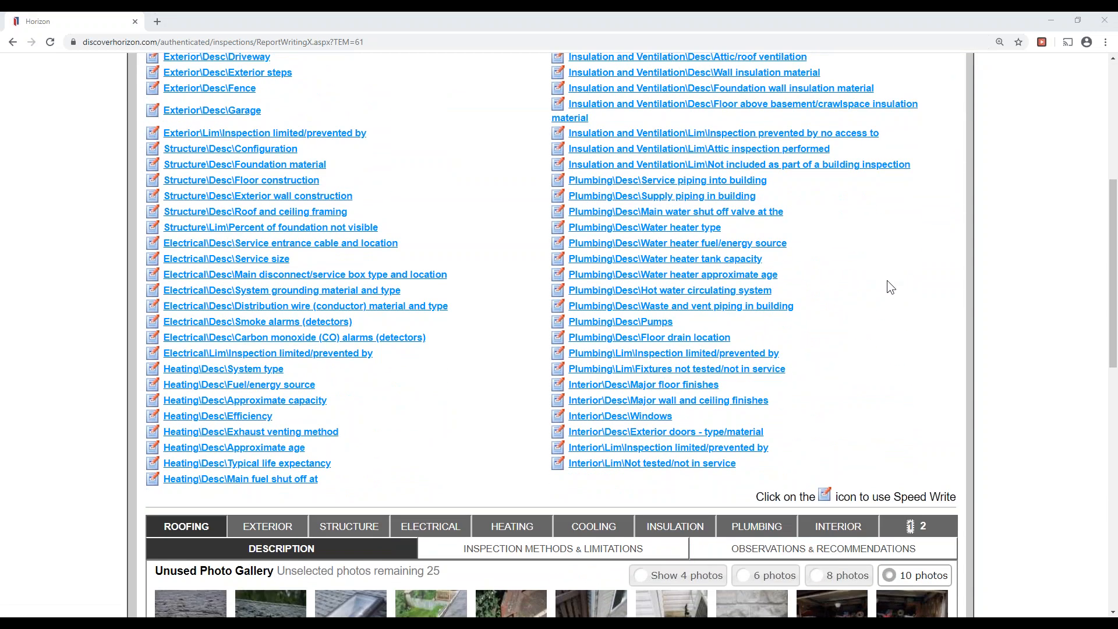
scroll(887, 282, "up", 6)
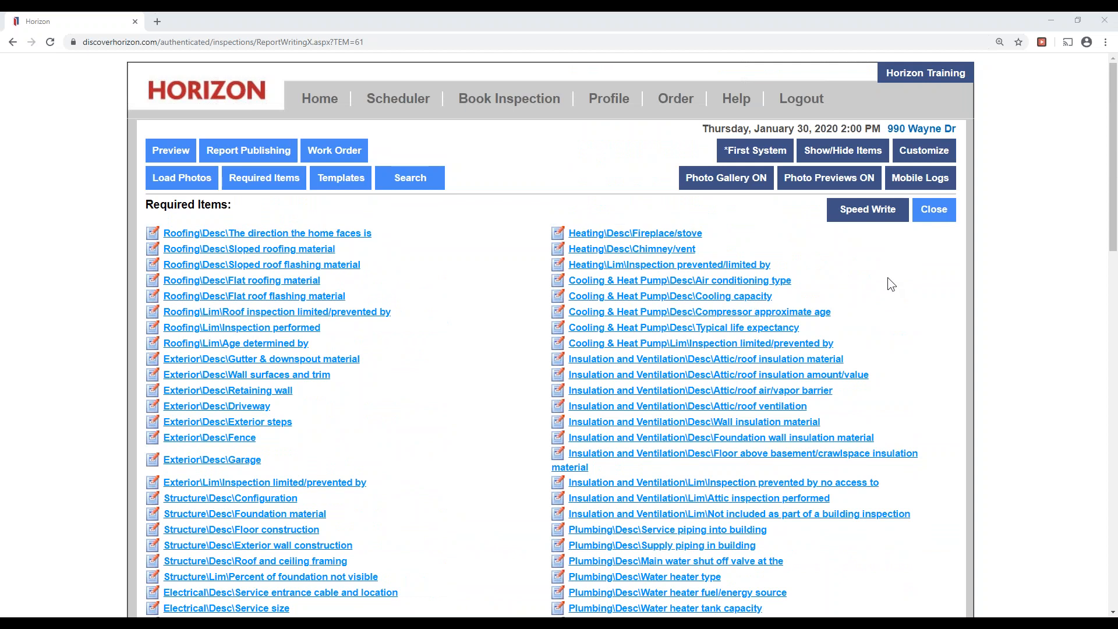
scroll(835, 283, "down", 5)
scroll(833, 284, "up", 4)
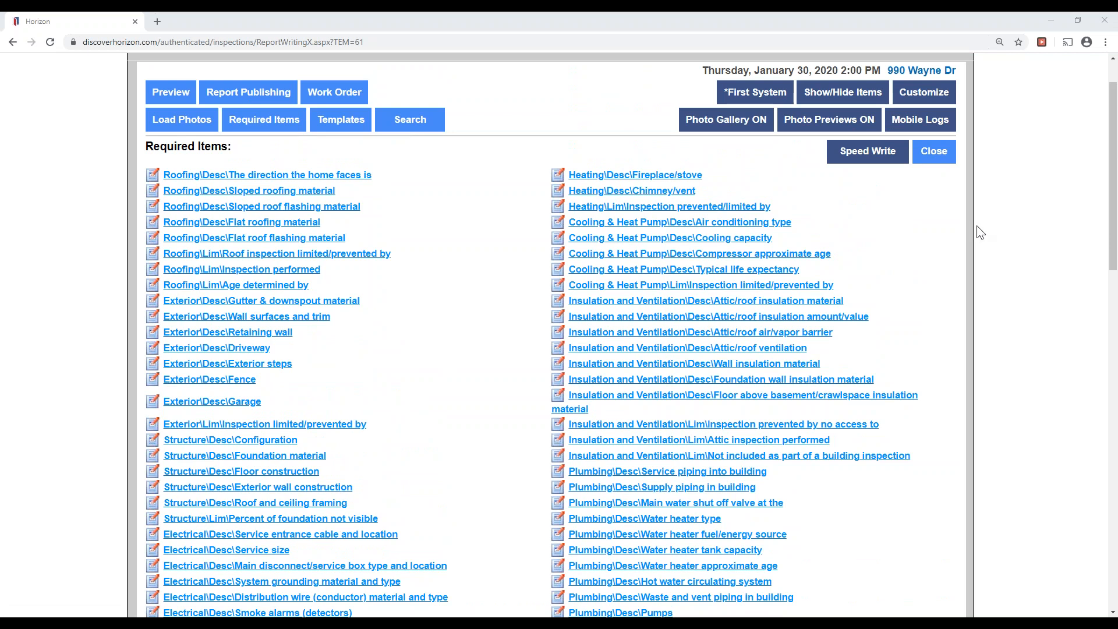
Start Speed Write on 'The direction the home faces is' with 75 items remaining.
left_click_drag(836, 150, 903, 150)
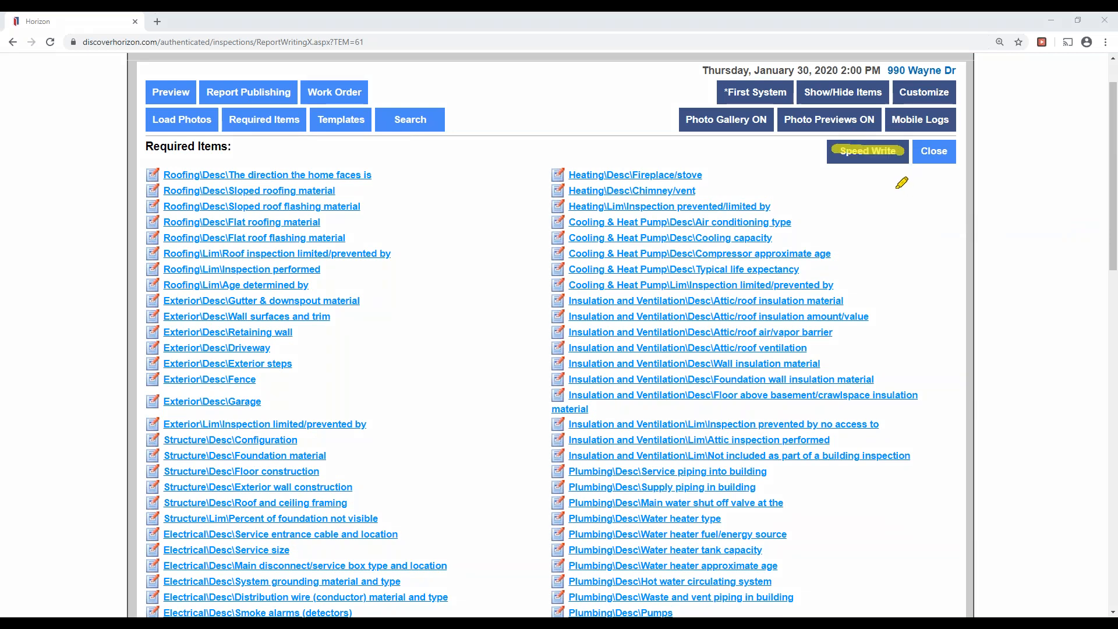
left_click(152, 173)
left_click(558, 190)
mouse_move(383, 173)
left_mouse_down()
mouse_move(371, 175)
mouse_move(399, 169)
left_mouse_up()
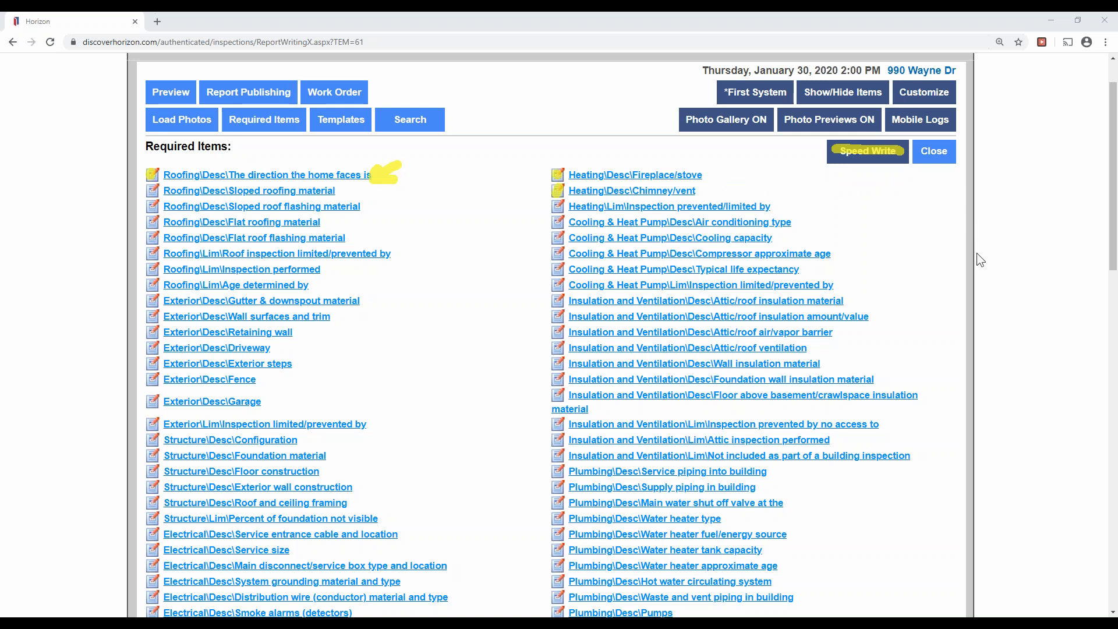
key("e")
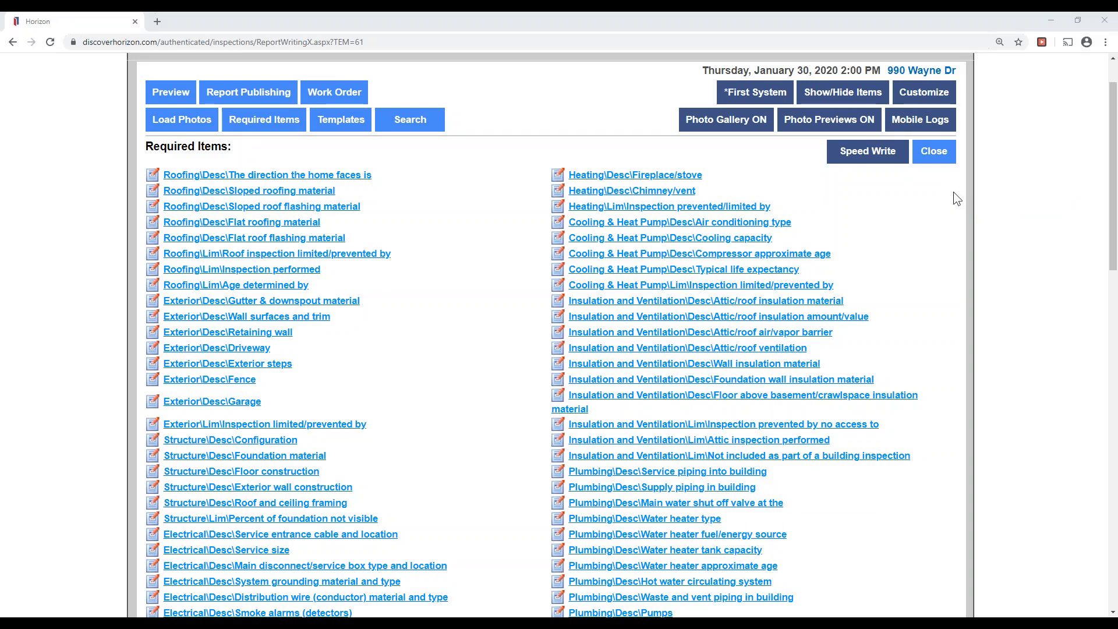
left_click(876, 151)
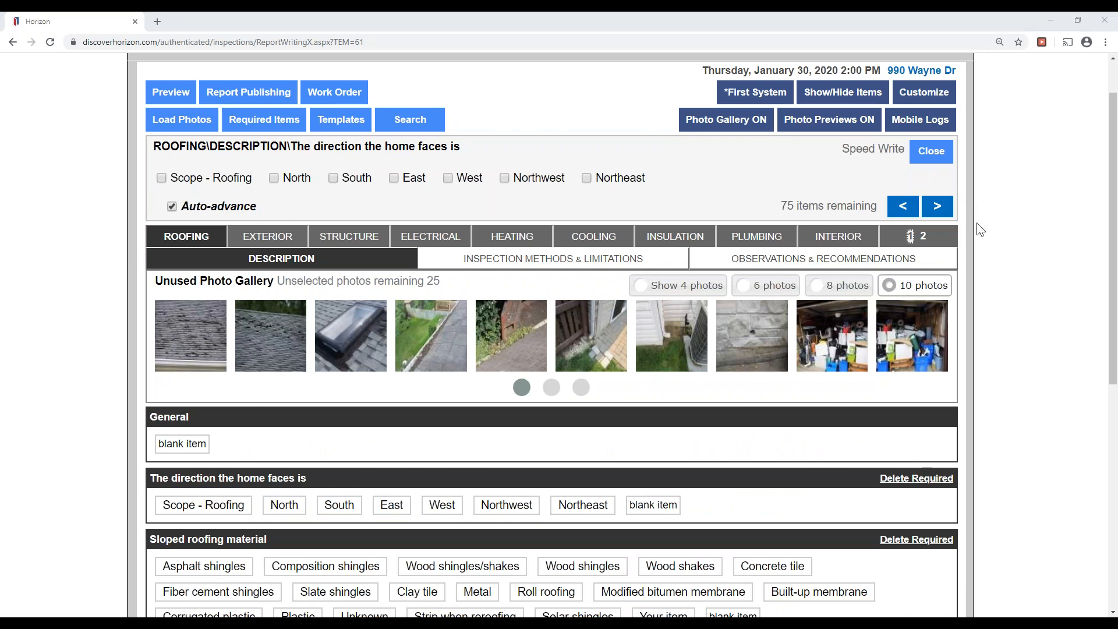
Record Northwest as the direction the home faces, advancing to Sloped roofing material.
left_click_drag(161, 142, 466, 146)
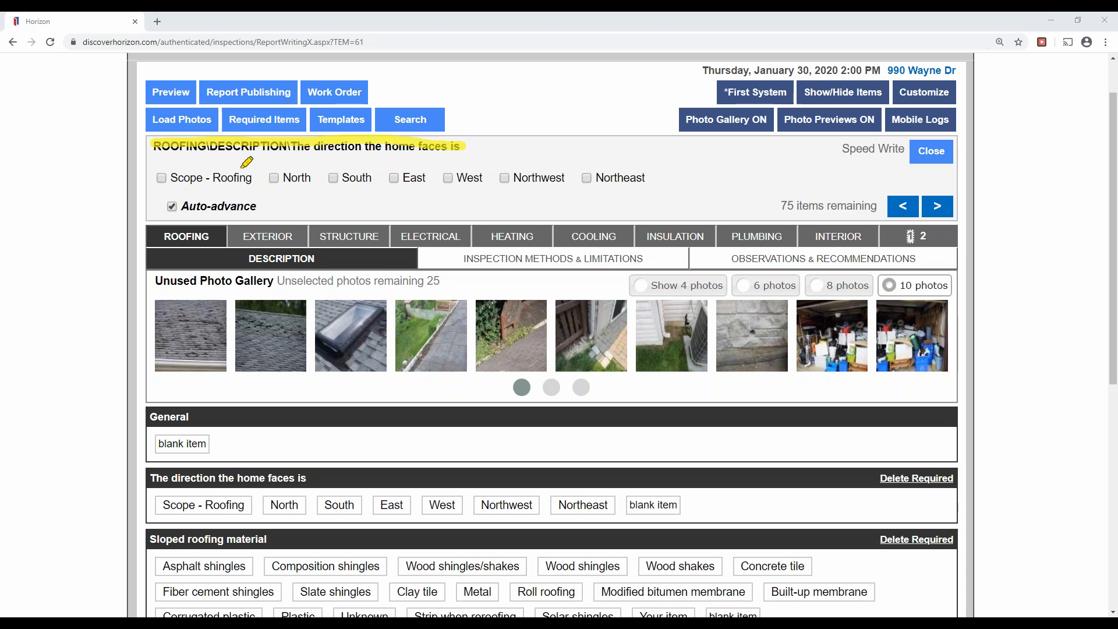
left_click_drag(152, 173, 646, 178)
left_click_drag(161, 203, 294, 208)
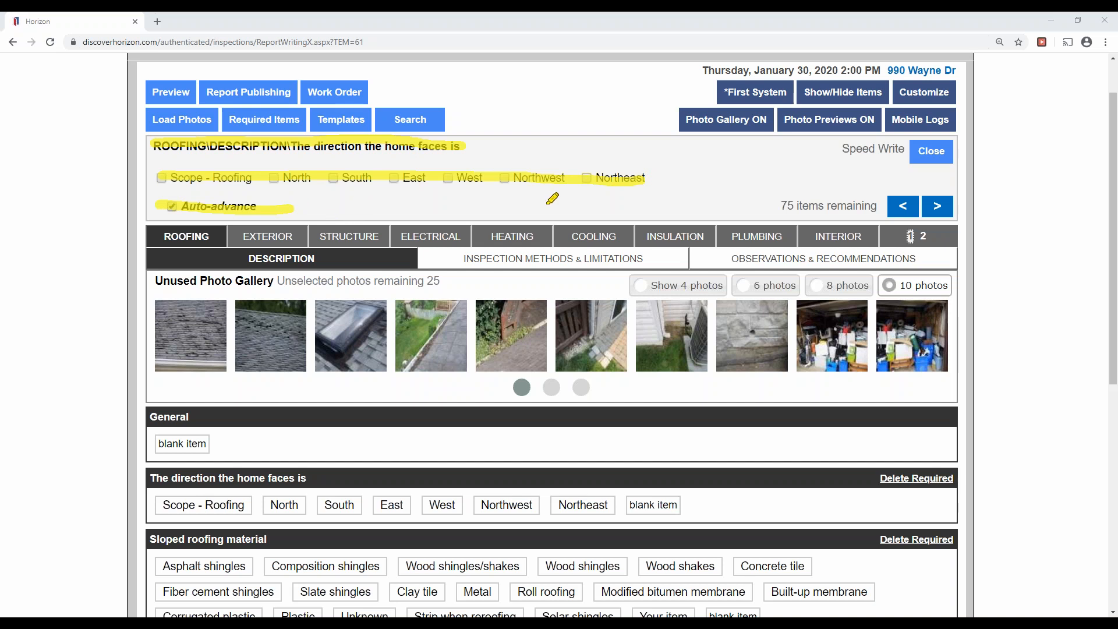
left_click_drag(783, 208, 878, 207)
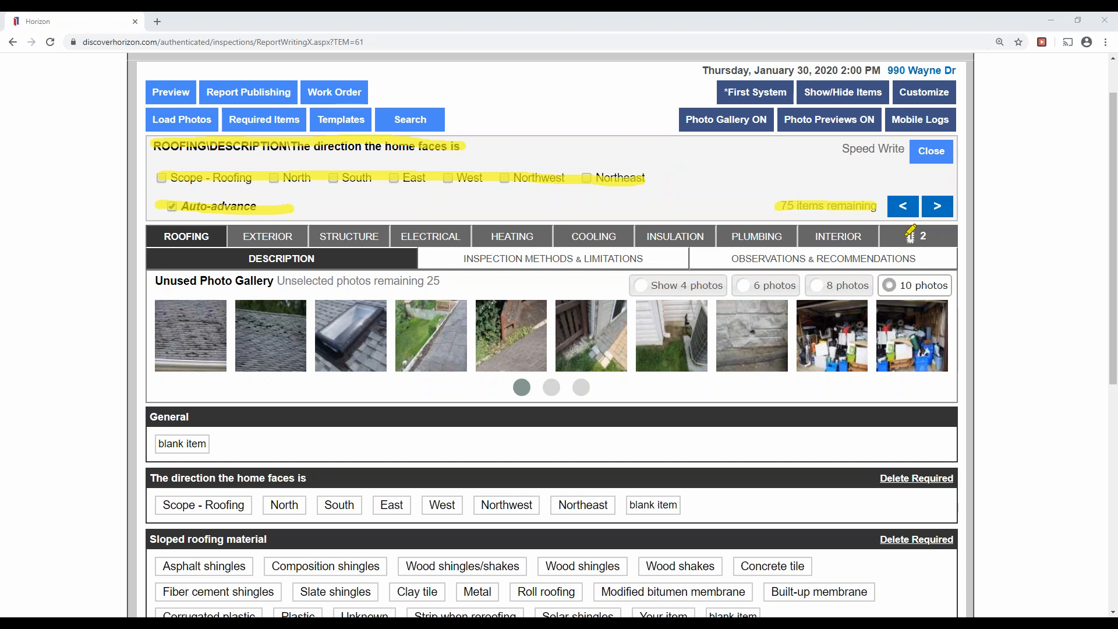
left_click_drag(897, 207, 943, 207)
key("Escape")
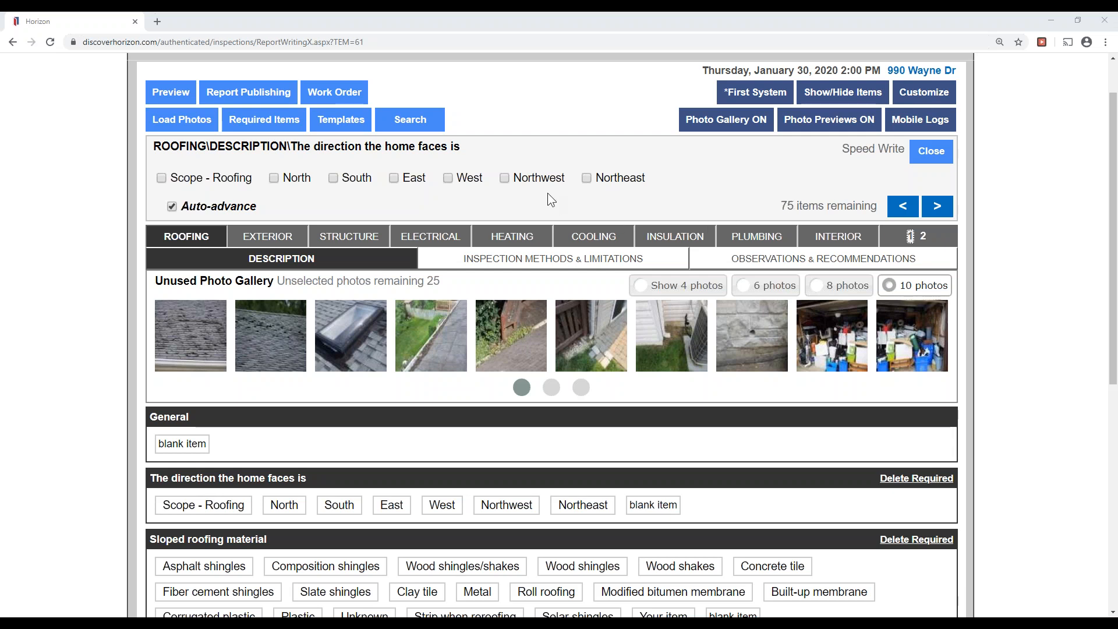
left_click(504, 178)
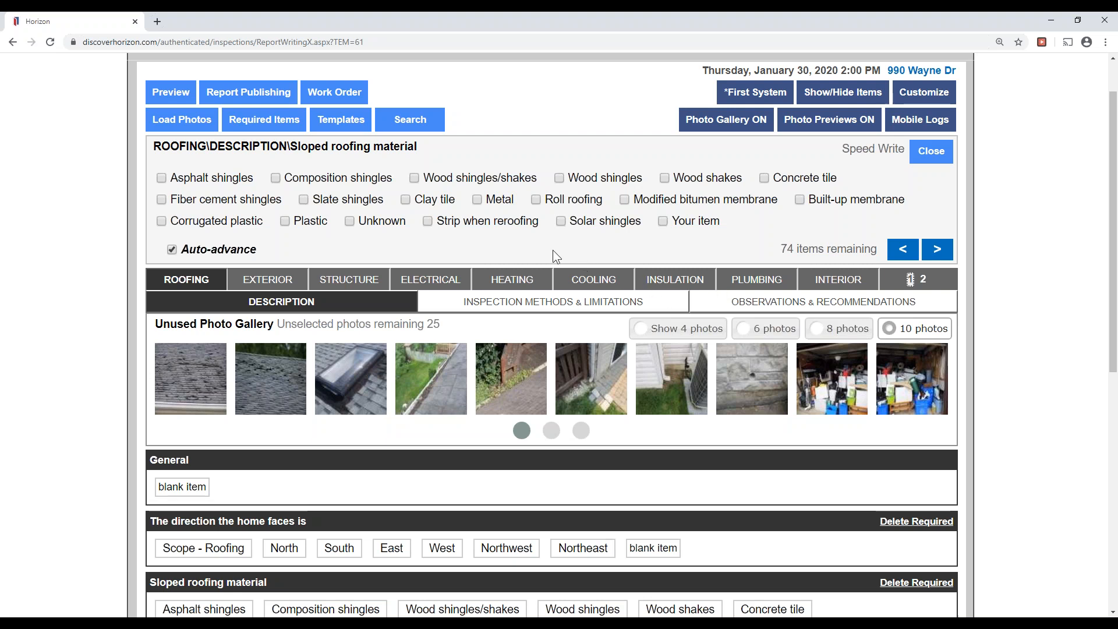
Toggle Auto-advance off and on, then record Asphalt shingles as the sloped roofing material.
left_click(199, 251)
left_click(198, 250)
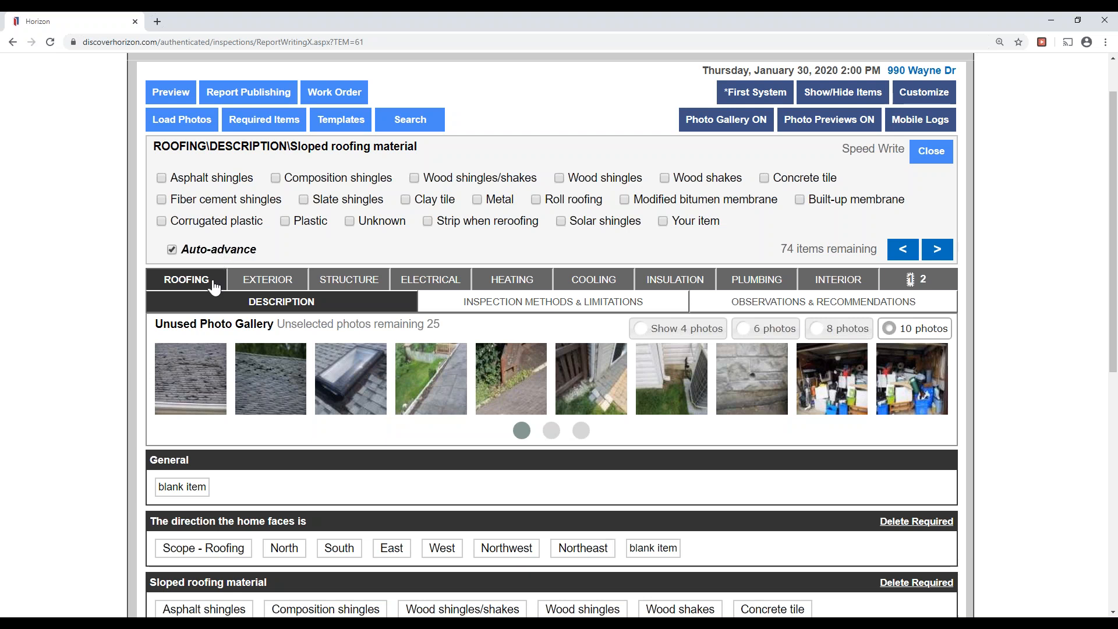
left_click(241, 178)
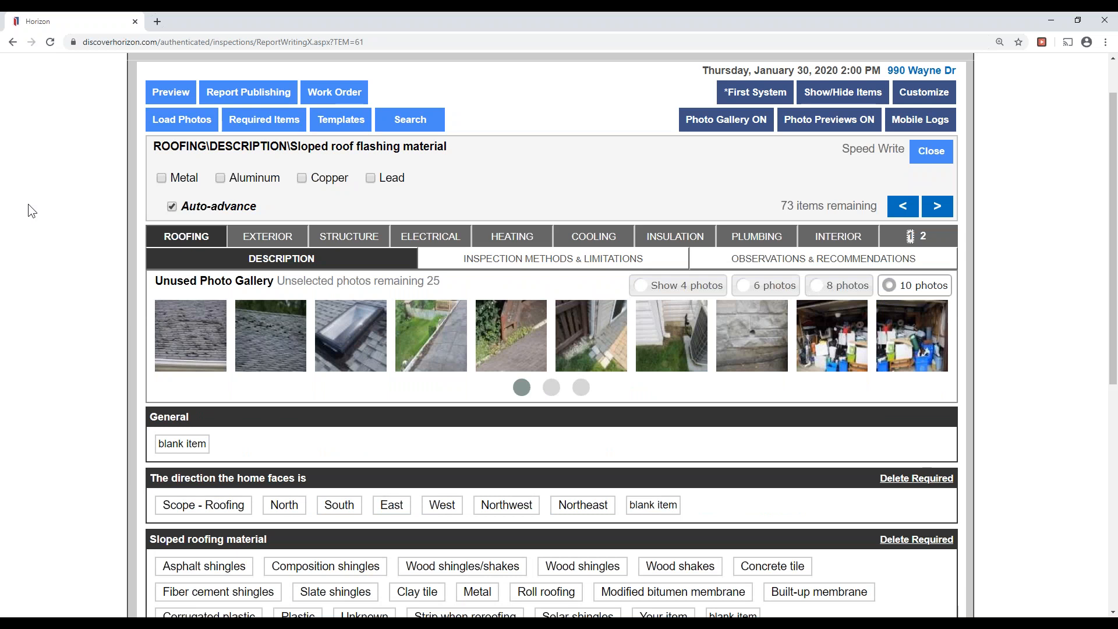
Tick Metal as the sloped roof flashing material.
left_click(160, 179)
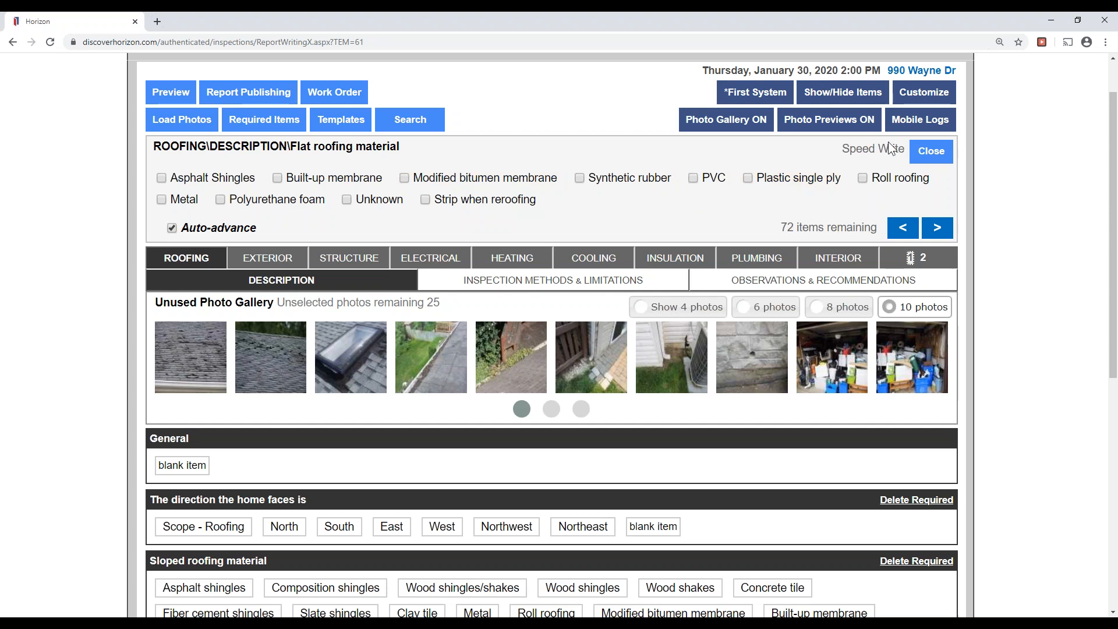
Skip the flat roofing material question.
left_click(972, 217)
left_click(1013, 226)
left_click_drag(934, 222, 941, 234)
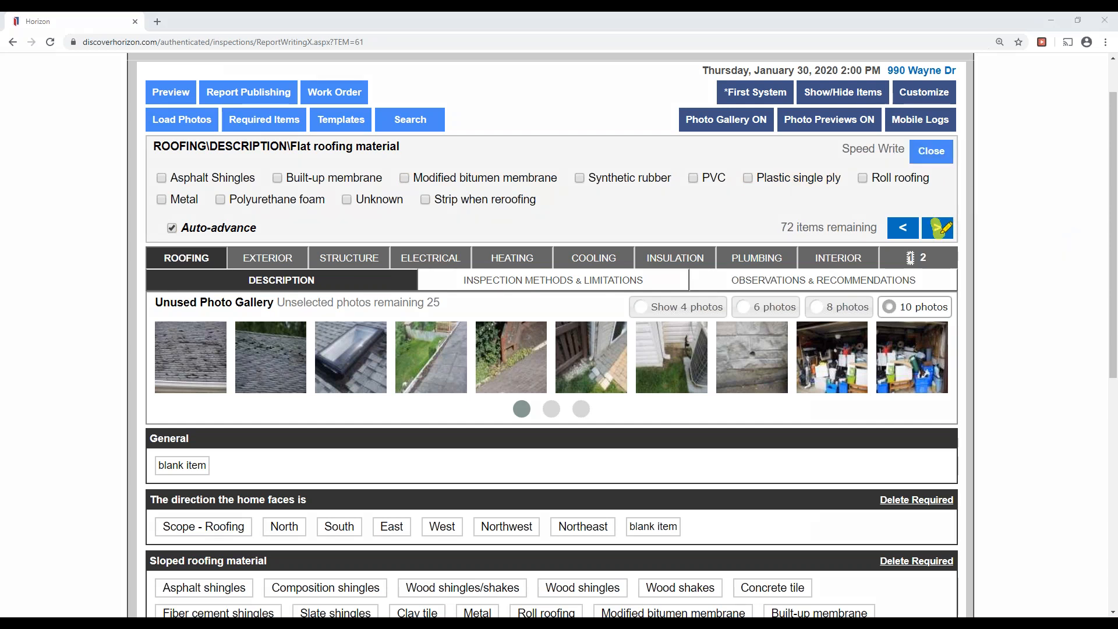
left_click(987, 268)
left_click(986, 203)
left_click(944, 233)
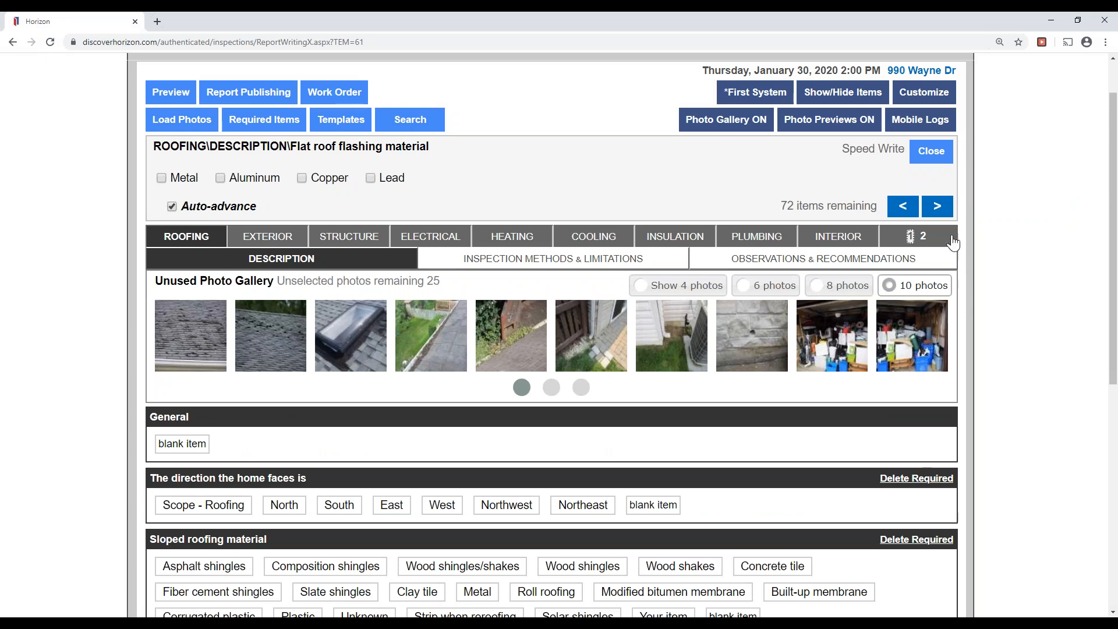
Skip flat roof flashing and limitations, record 'By walking on roof', and pass the age question.
left_click(946, 215)
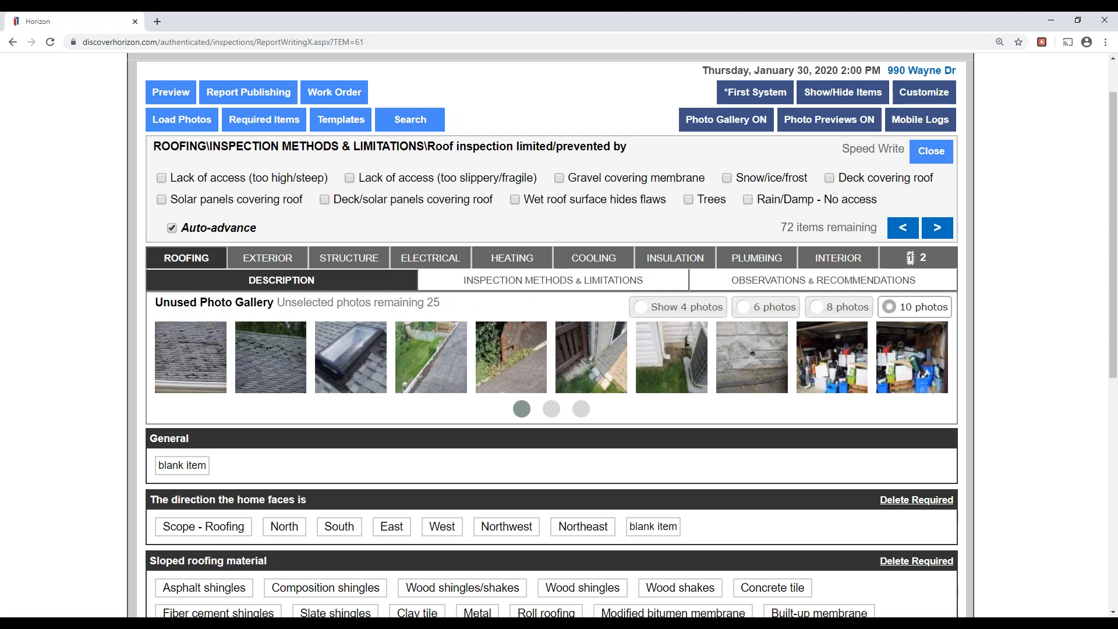
left_click(938, 231)
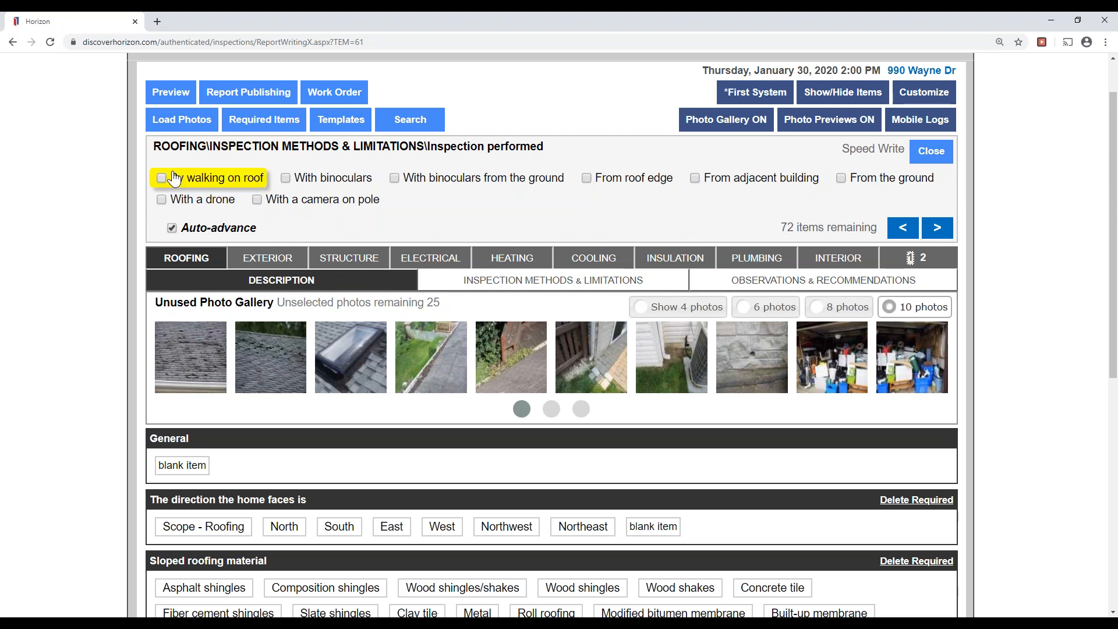
left_click(180, 178)
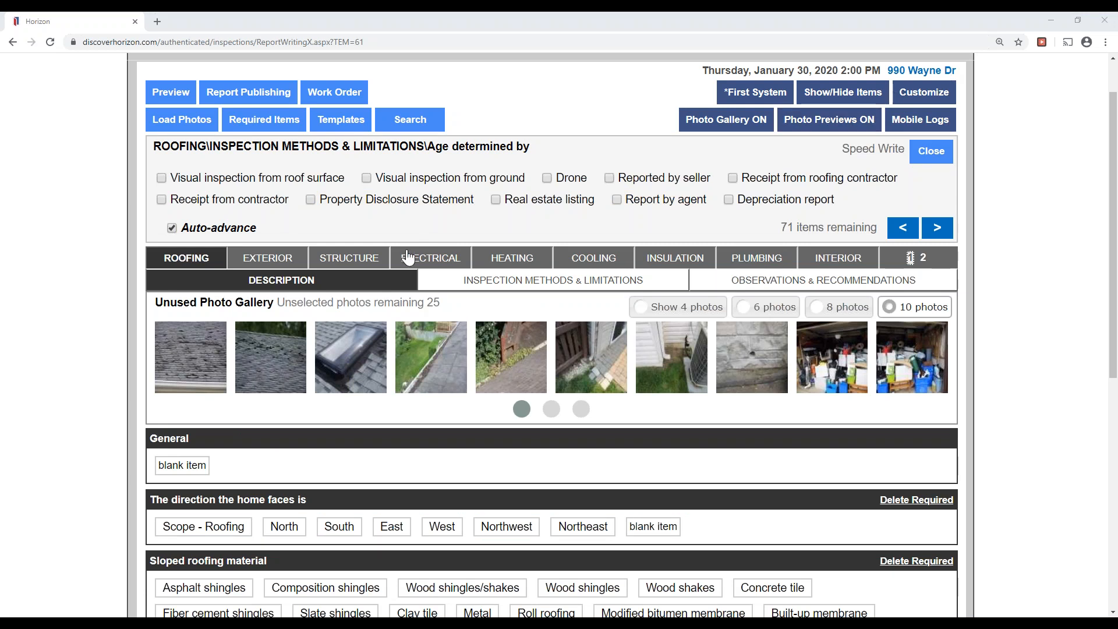
left_click(282, 185)
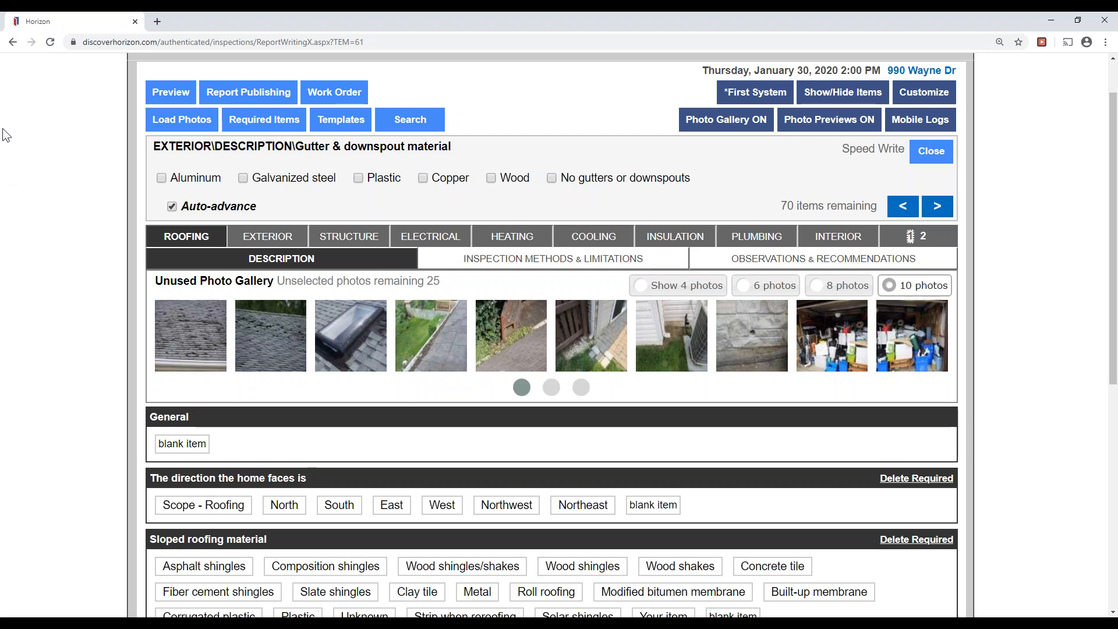
Record aluminum gutters and vinyl, brick and stone wall surfaces with Auto-advance off.
left_click(163, 180)
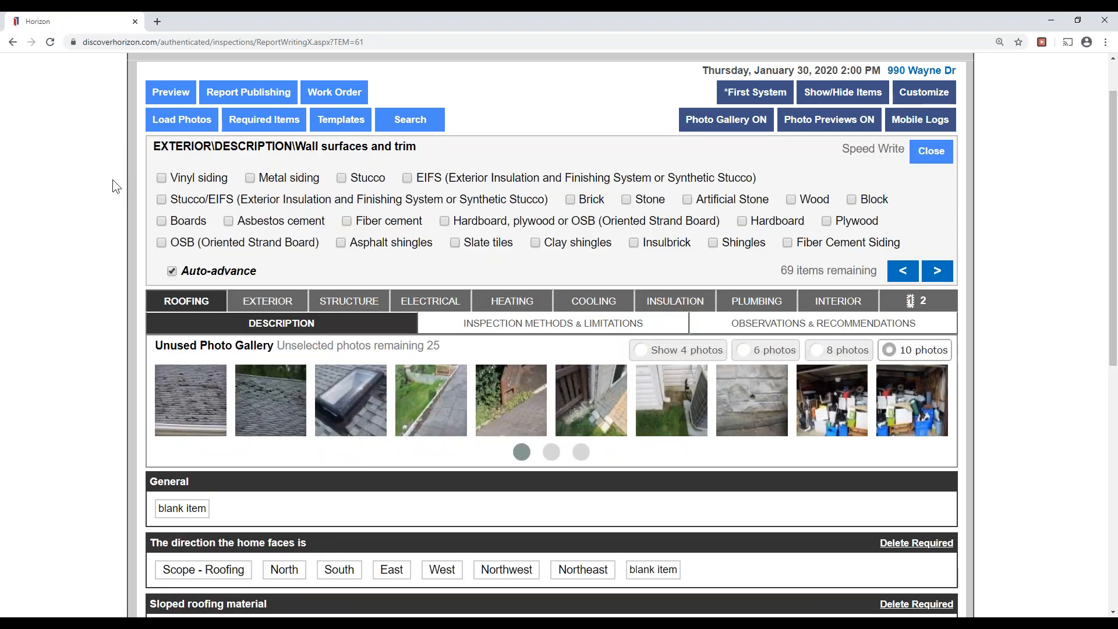
left_click(237, 271)
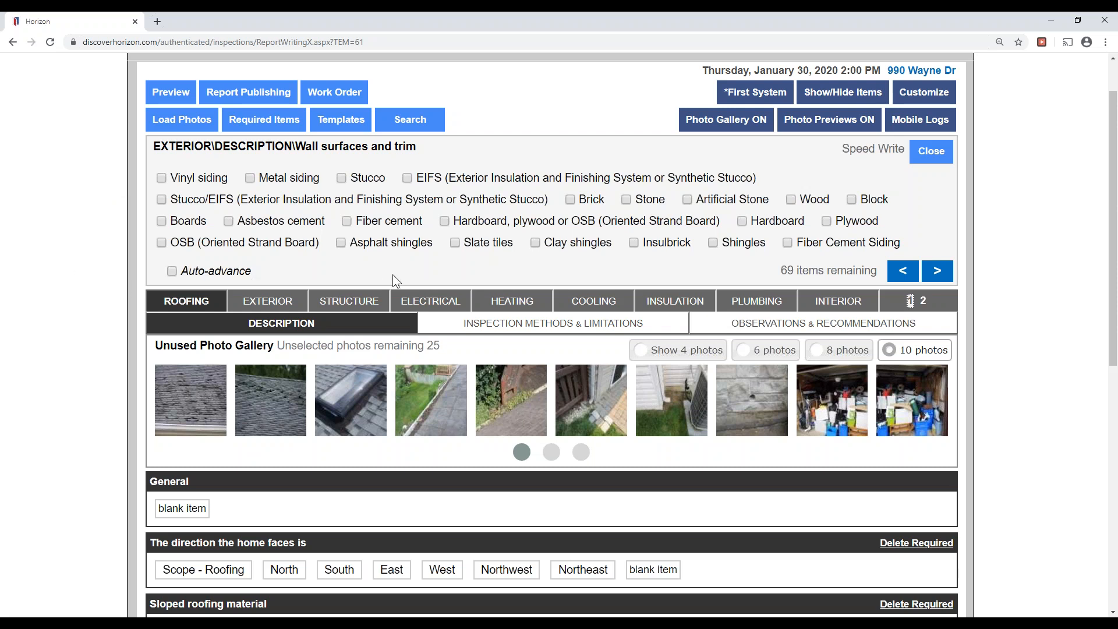
left_click(174, 177)
left_click(584, 201)
left_click(646, 200)
left_click(943, 274)
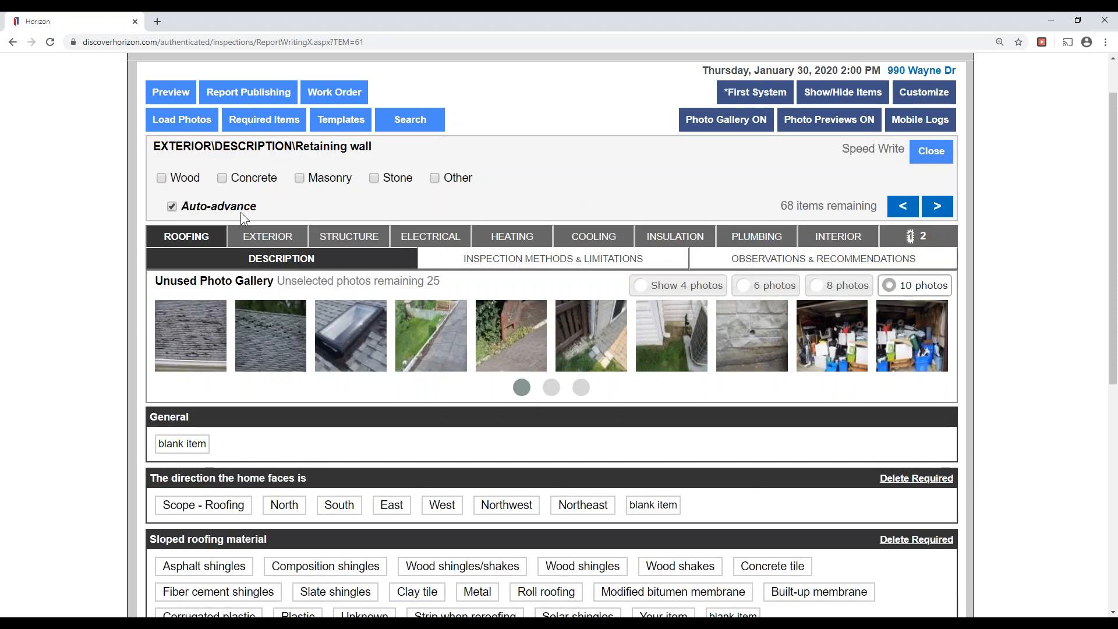
Record masonry retaining wall, asphalt driveway, concrete steps, chain link fence, attached garage, and garage storage limitation.
left_click(327, 178)
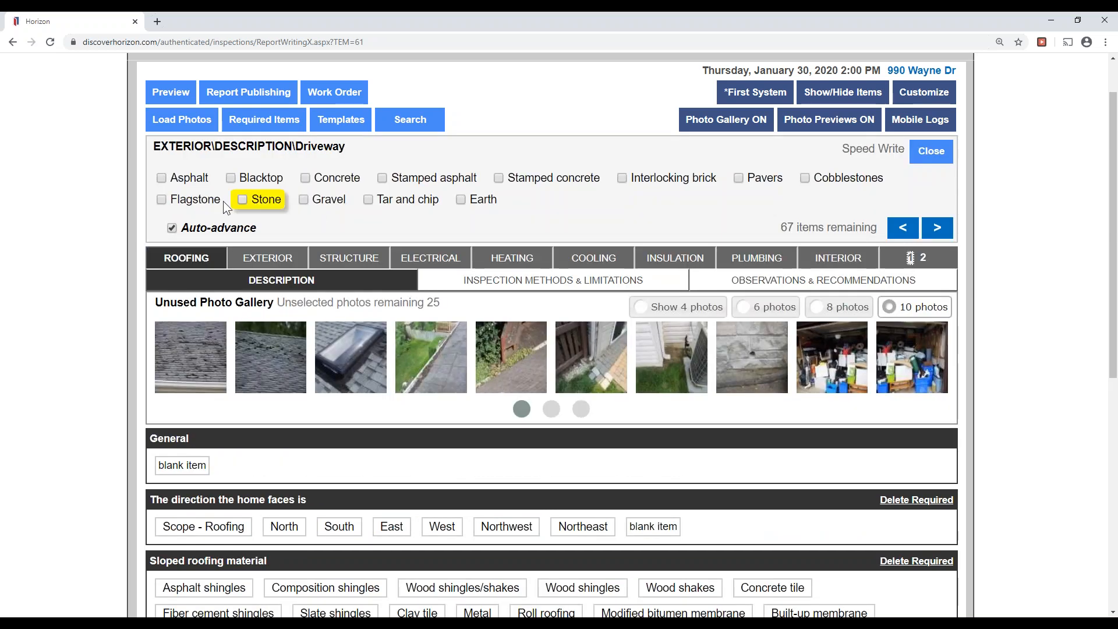
left_click(185, 180)
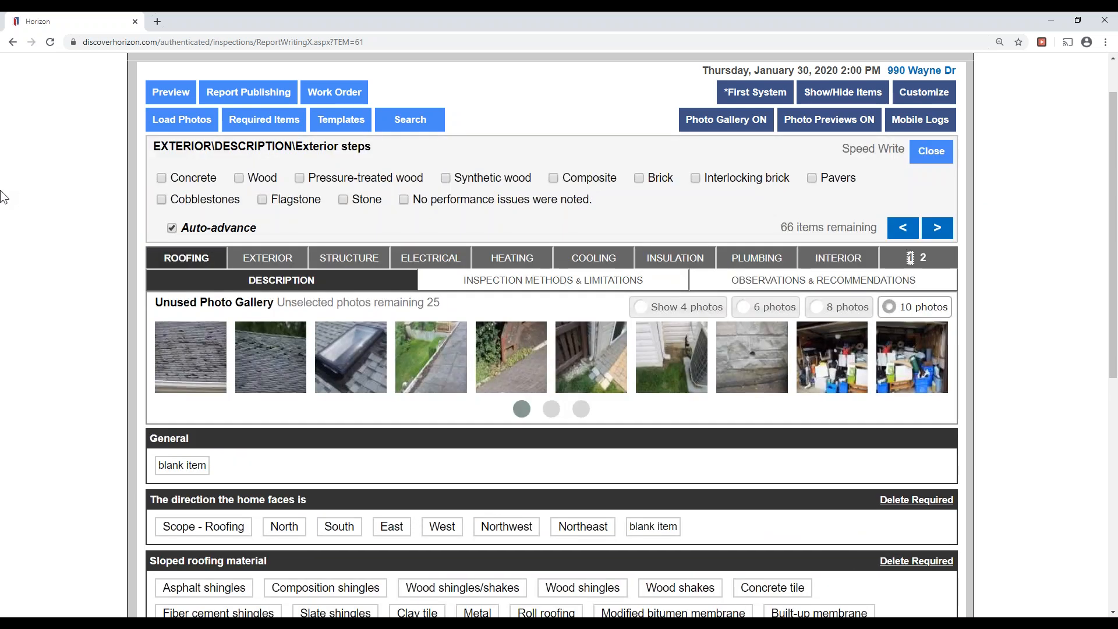
left_click(189, 178)
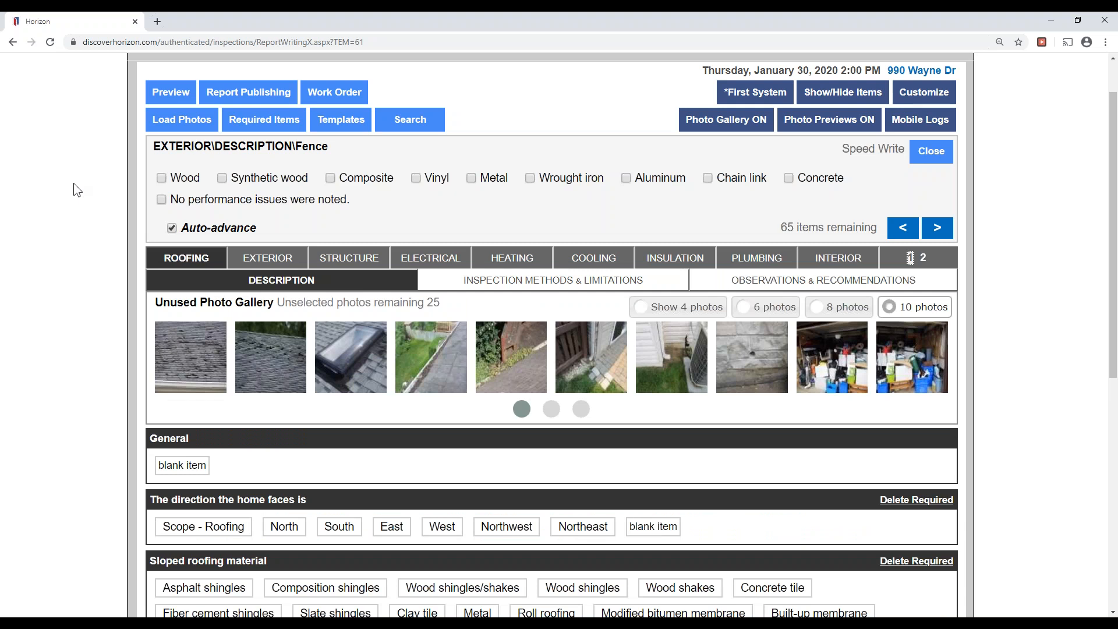
left_click(739, 178)
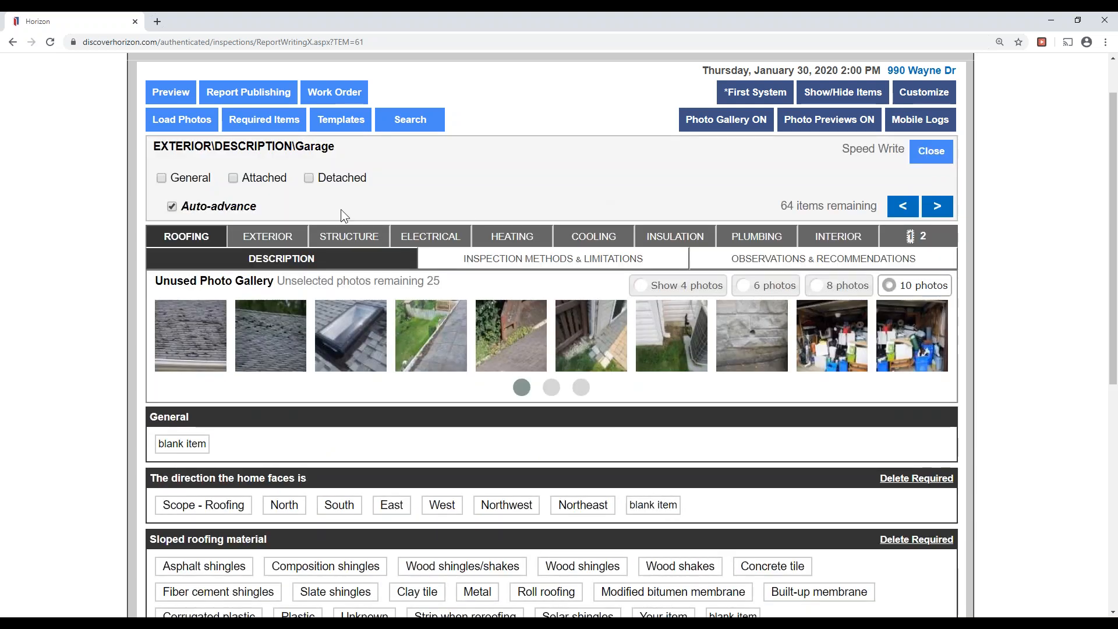
left_click(262, 178)
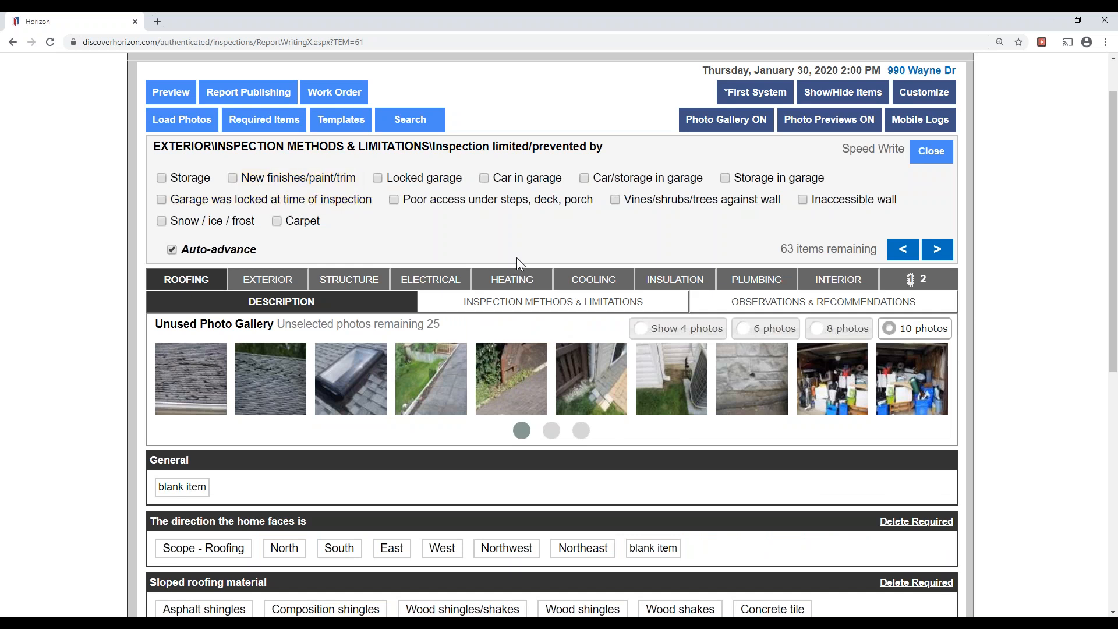
left_click(778, 180)
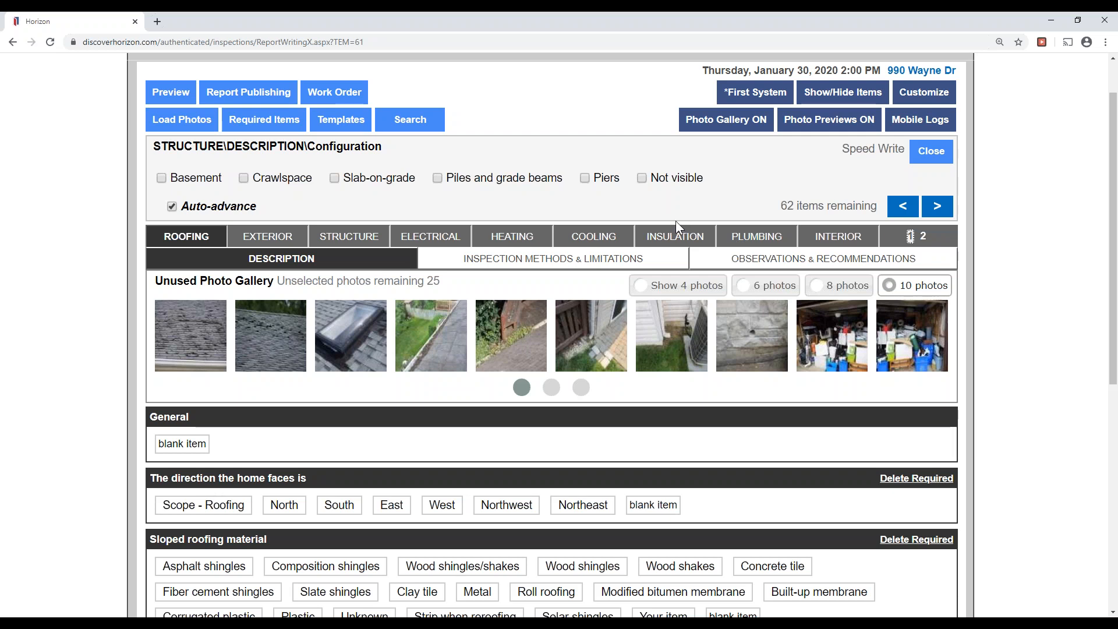
Record a basement, masonry block foundation, and joist floors with plywood subfloor.
left_click(185, 181)
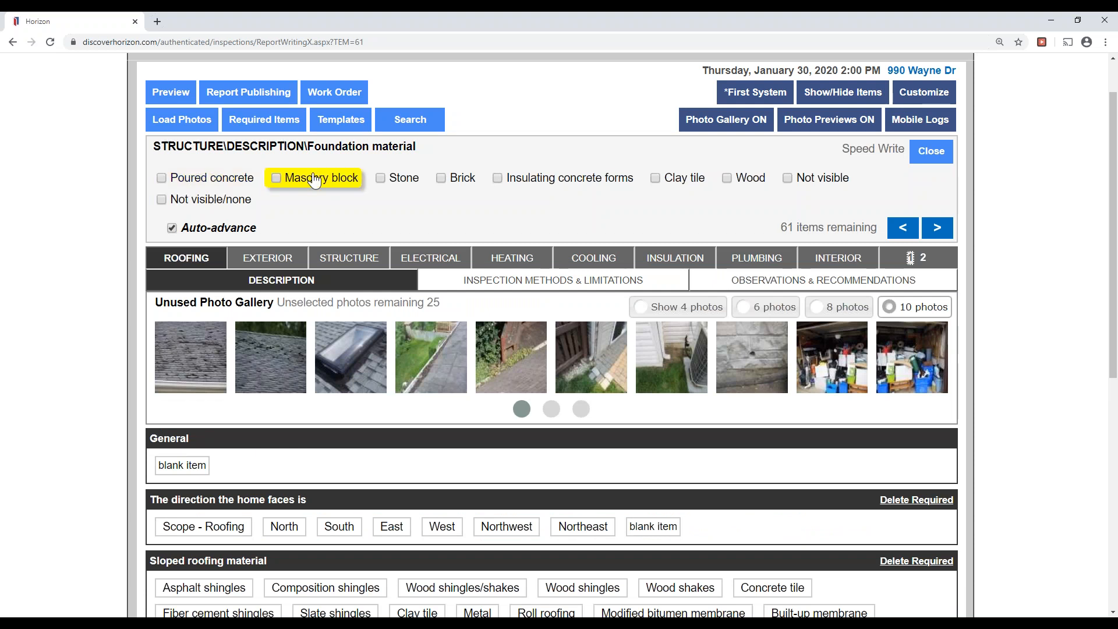
left_click(323, 188)
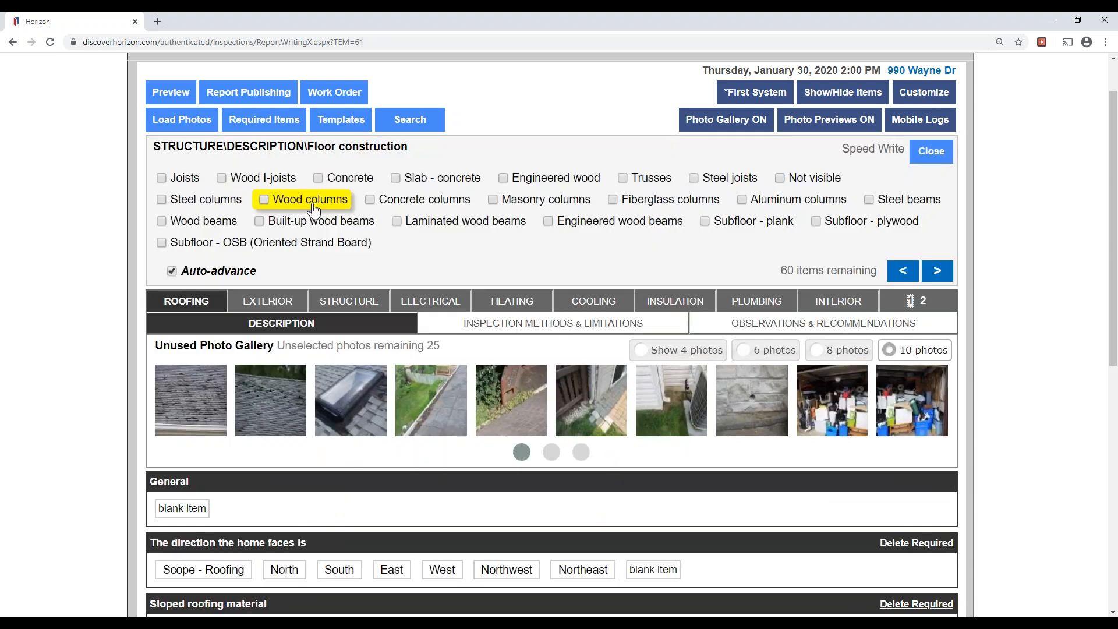
left_click(214, 272)
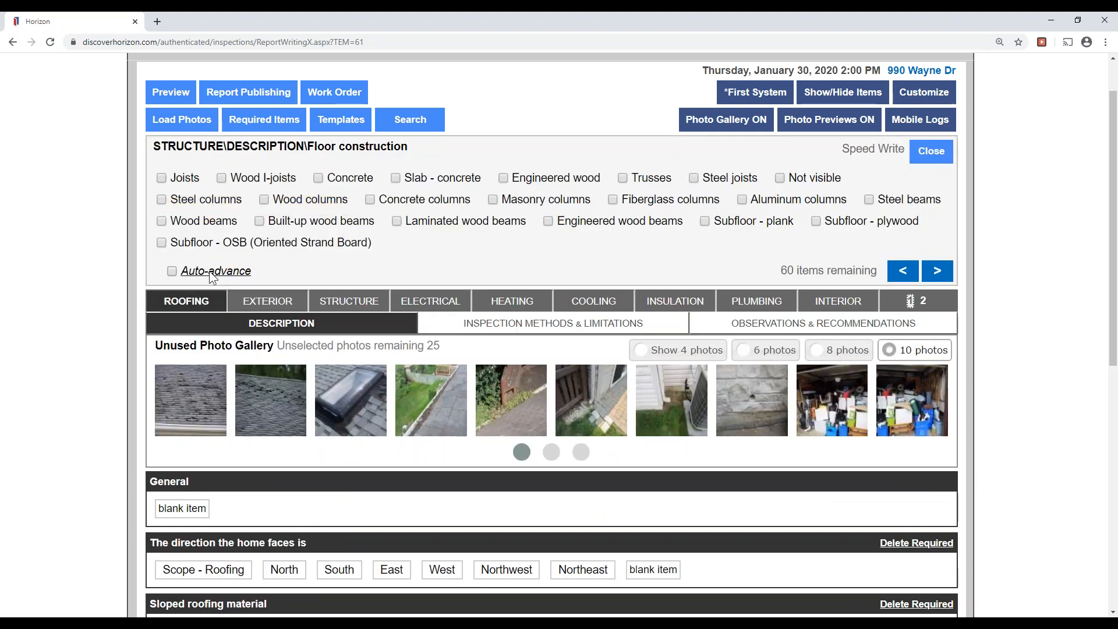
left_click(185, 178)
left_click(848, 224)
left_click(936, 270)
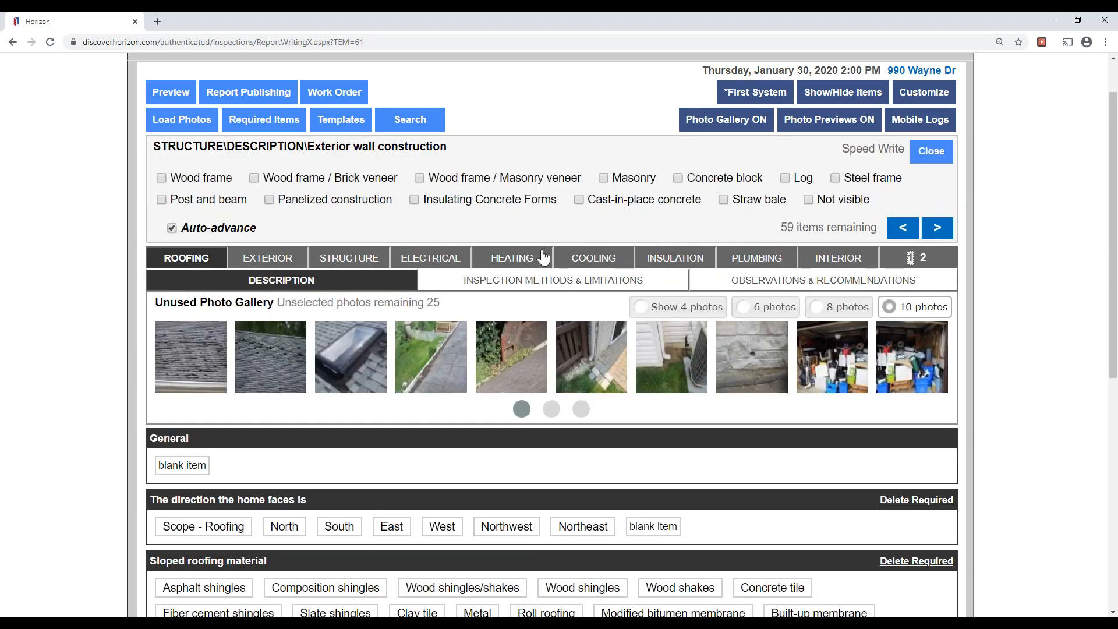
Record the exterior wall construction, ceiling joist framing, and 95% of foundation not visible.
left_click(346, 181)
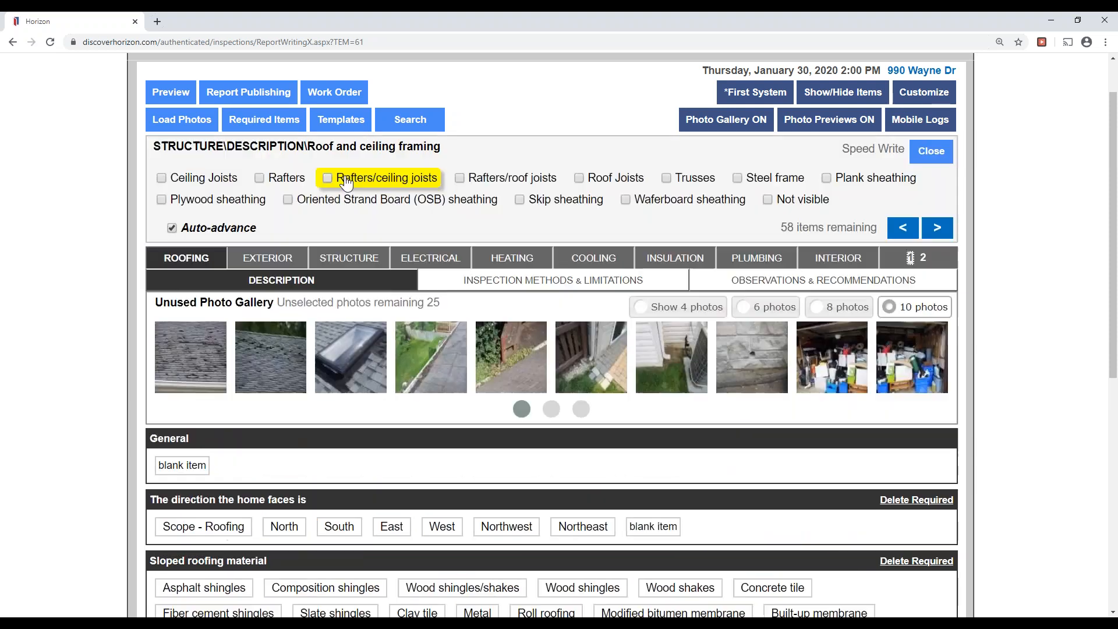
left_click(217, 185)
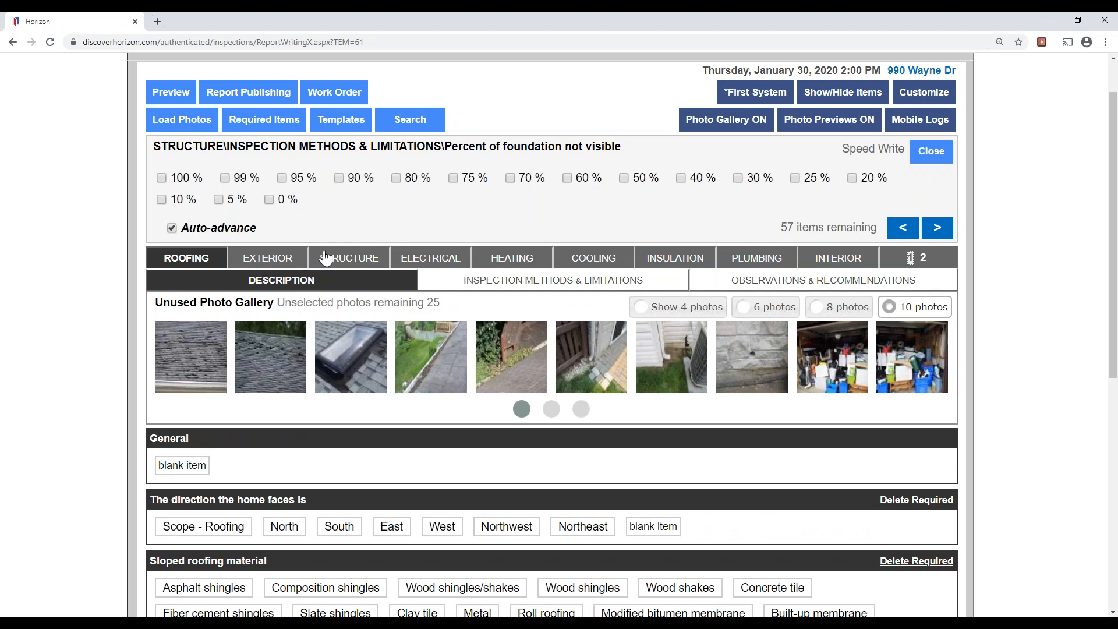
left_click(296, 177)
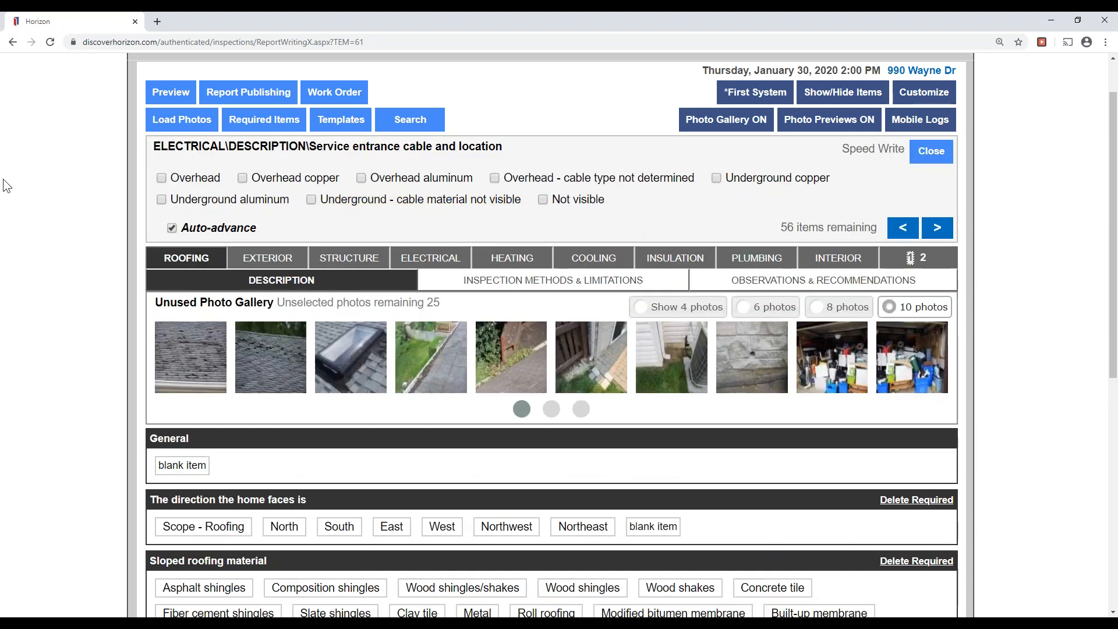
Record overhead copper service, 100 Amps, basement breakers, copper water pipe grounding, and copper sheathed wiring.
left_click(288, 177)
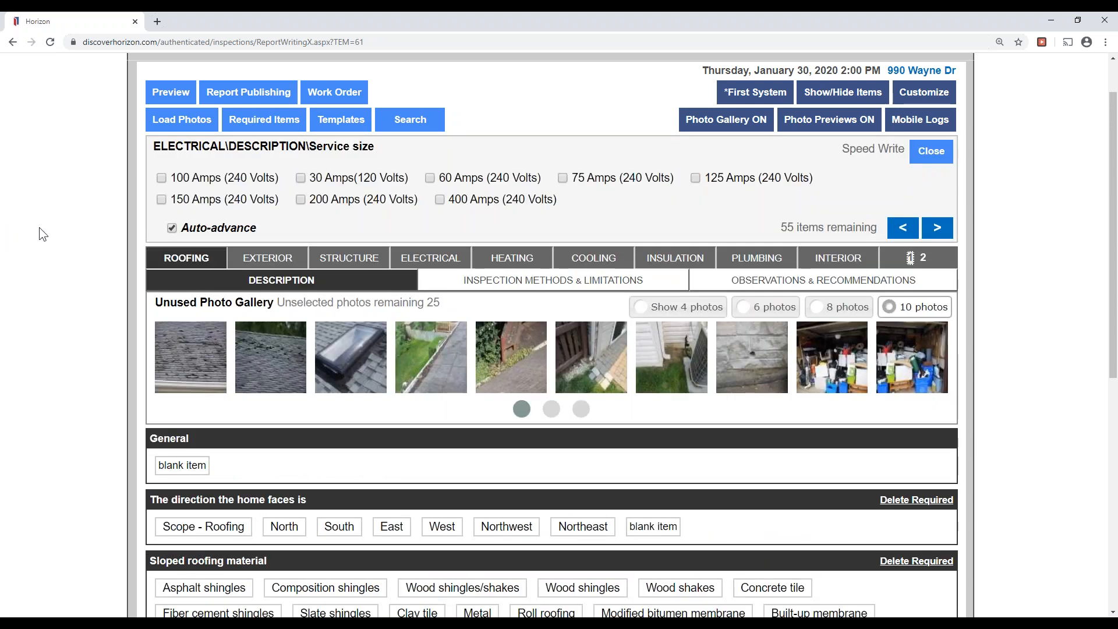
left_click(209, 183)
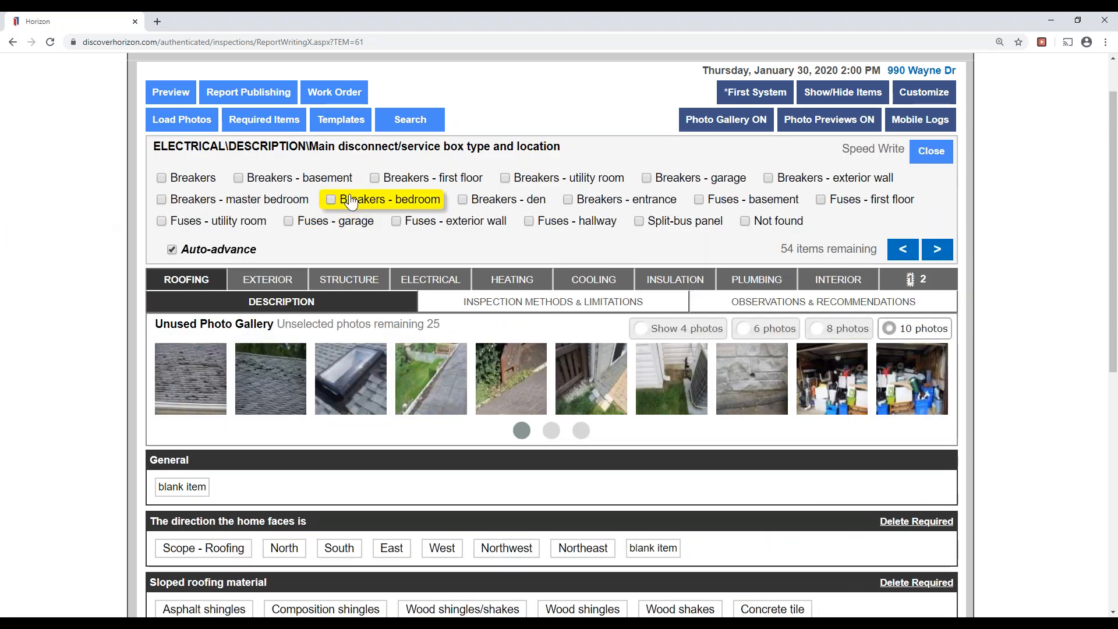
left_click(338, 184)
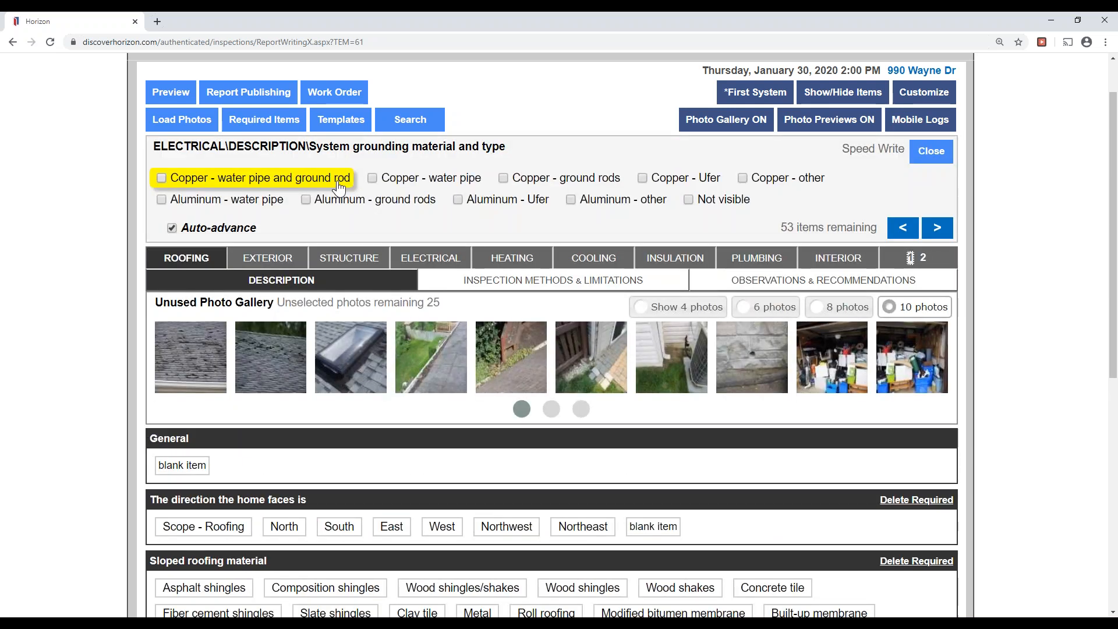
left_click(396, 187)
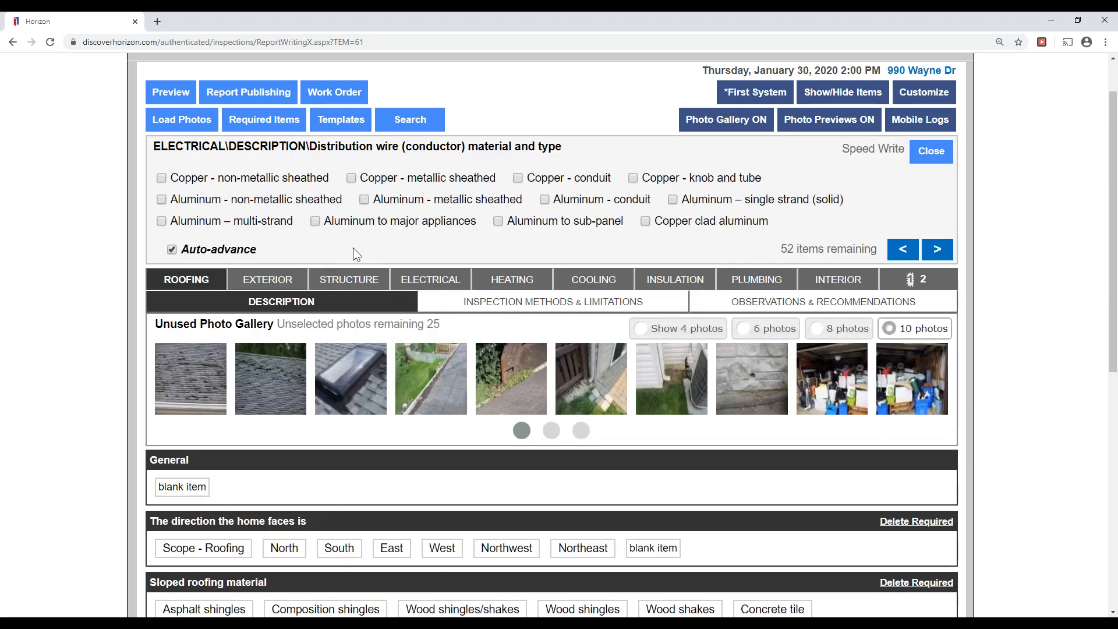
left_click(269, 178)
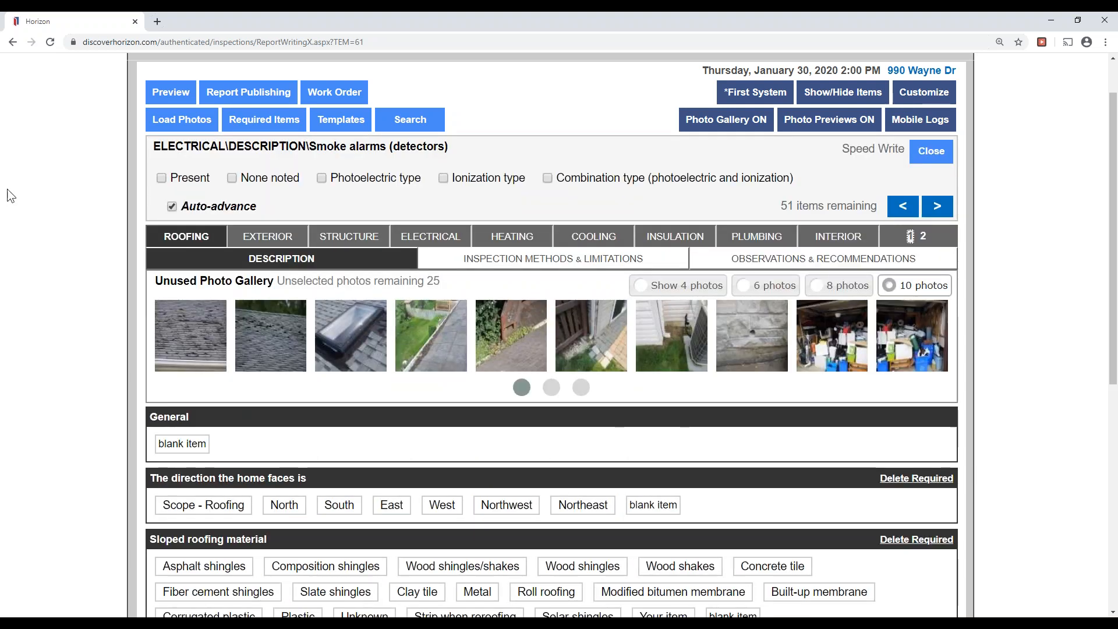
Mark smoke and carbon monoxide alarms present and note restricted access.
left_click(209, 185)
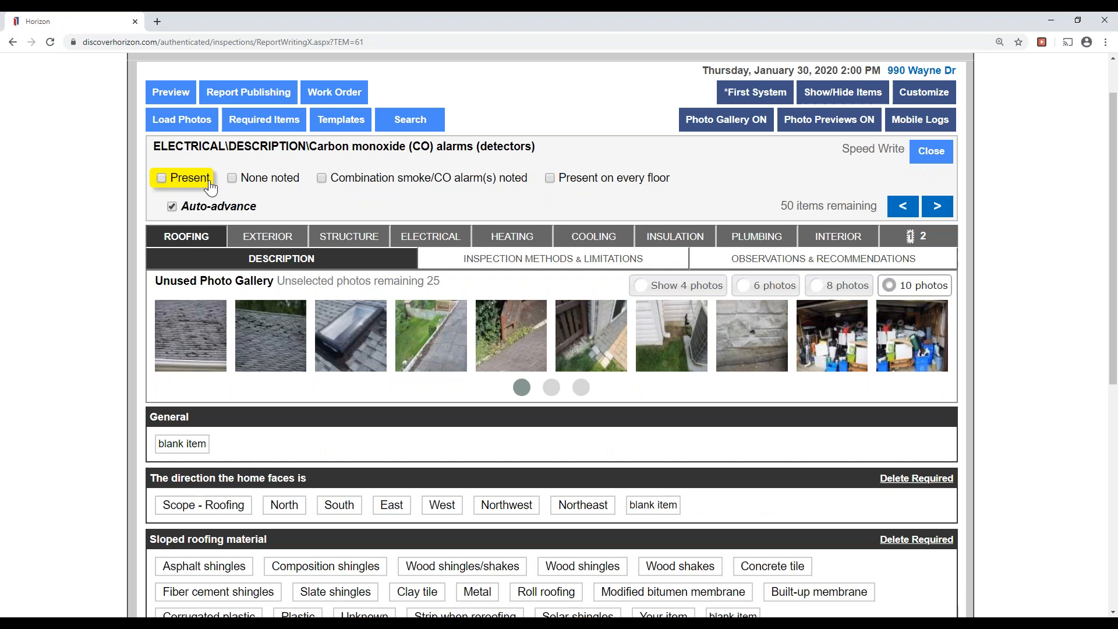
left_click(210, 184)
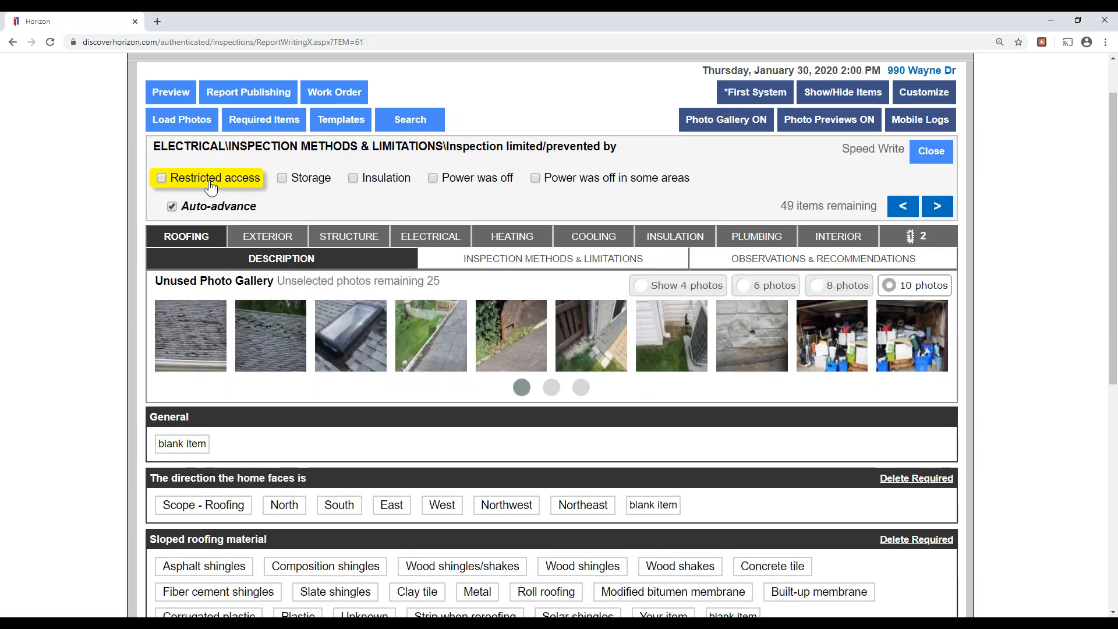
left_click(211, 185)
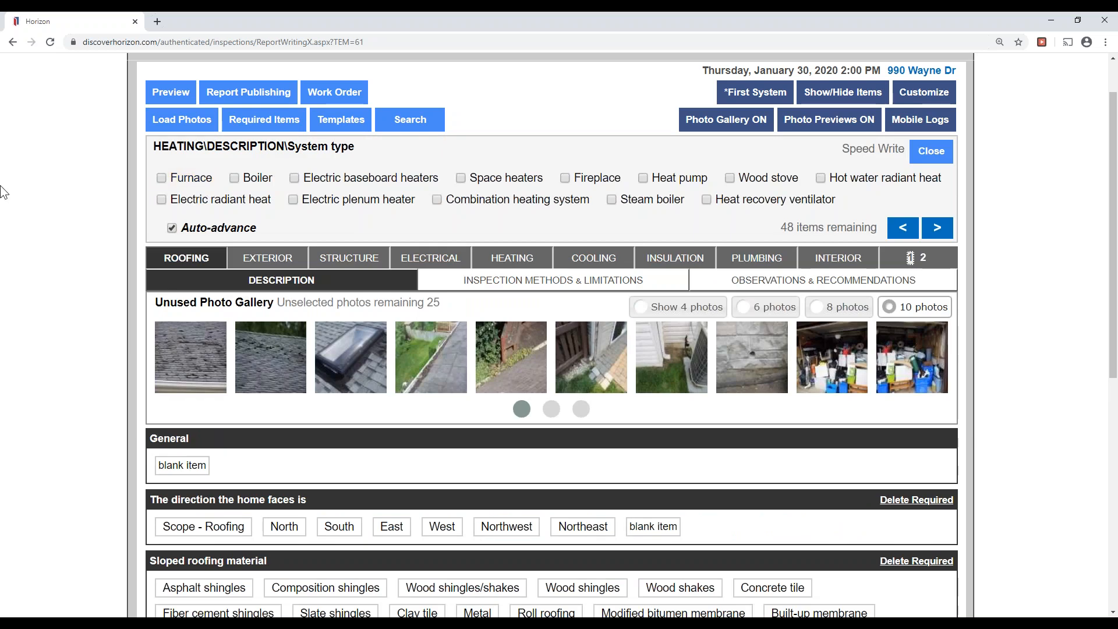
Record a 4-year-old high-efficiency gas furnace, 175,000 BTU/hr, induced draft, 15–20 year life expectancy.
left_click(192, 185)
left_click(193, 184)
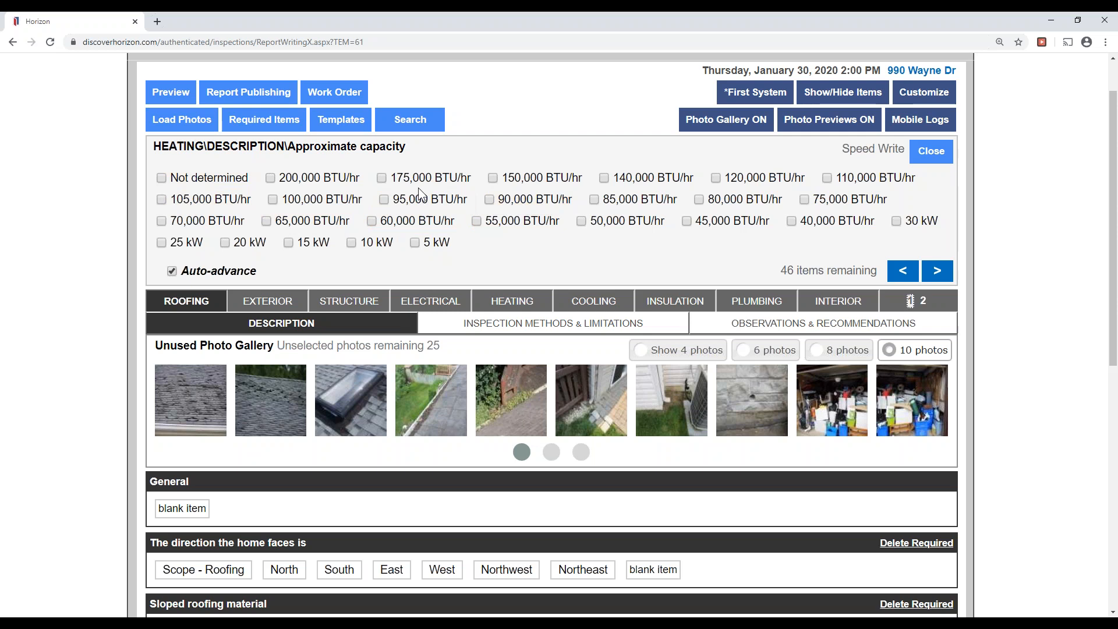
left_click(429, 183)
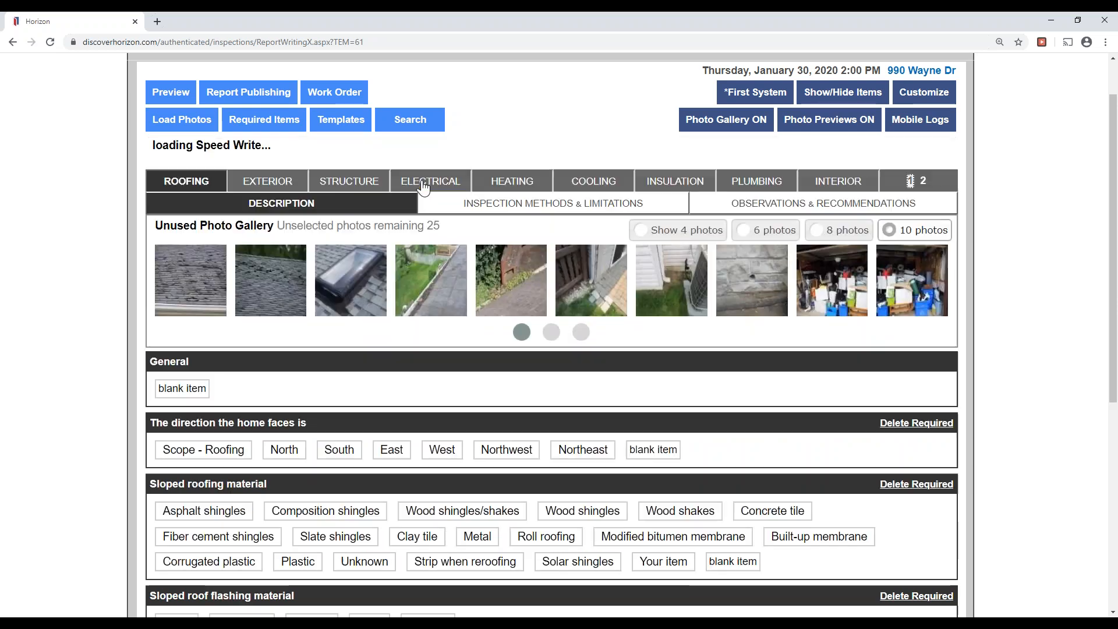
left_click(417, 187)
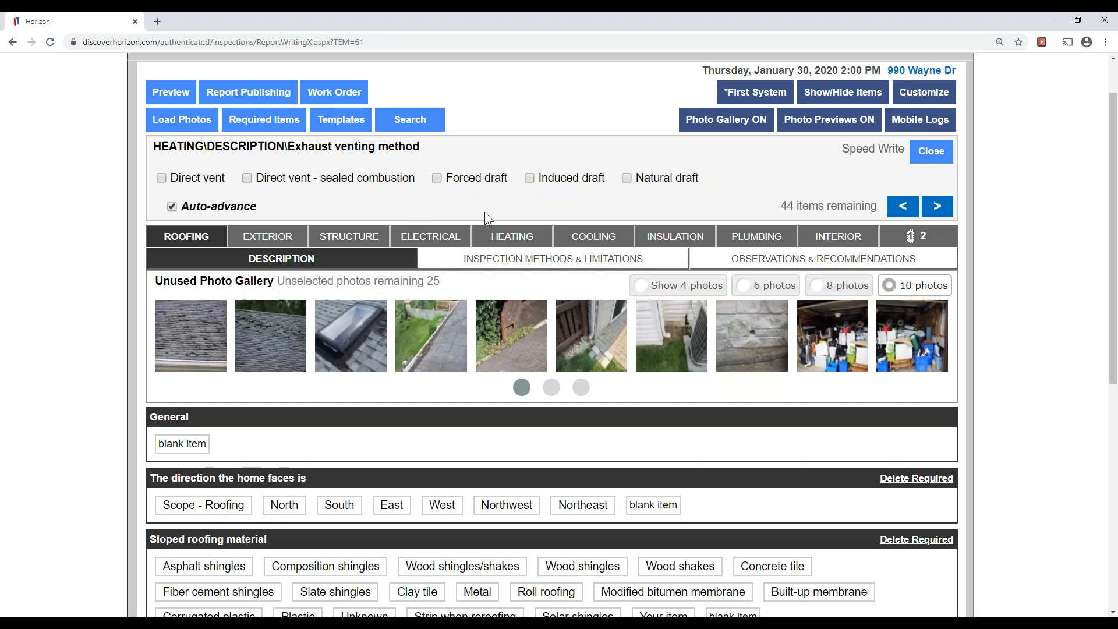
left_click(547, 187)
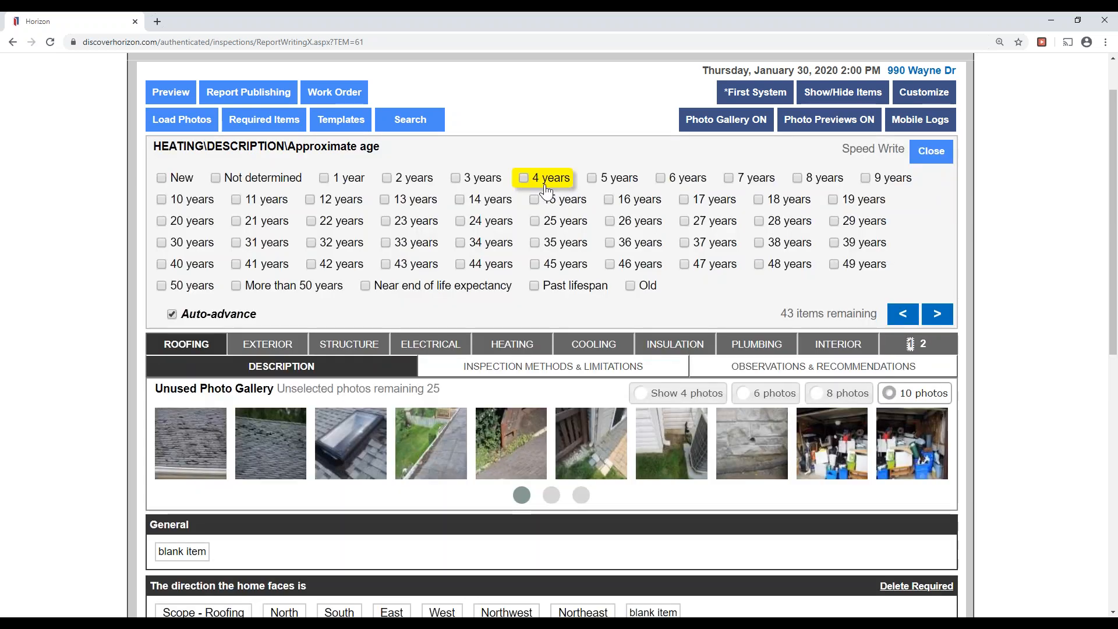
left_click(540, 180)
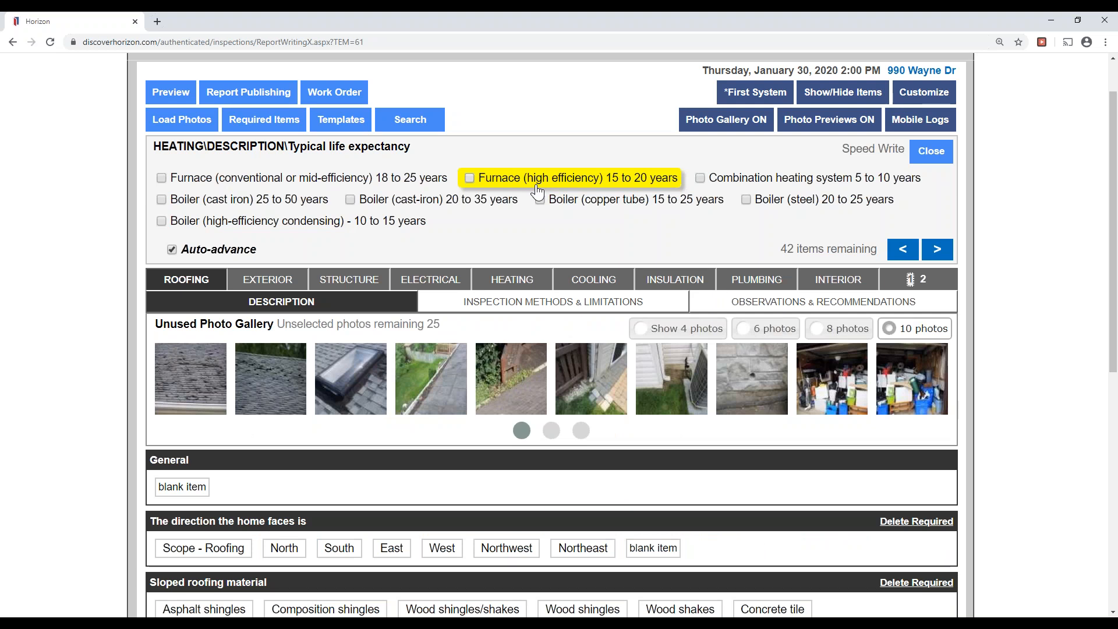
left_click(536, 187)
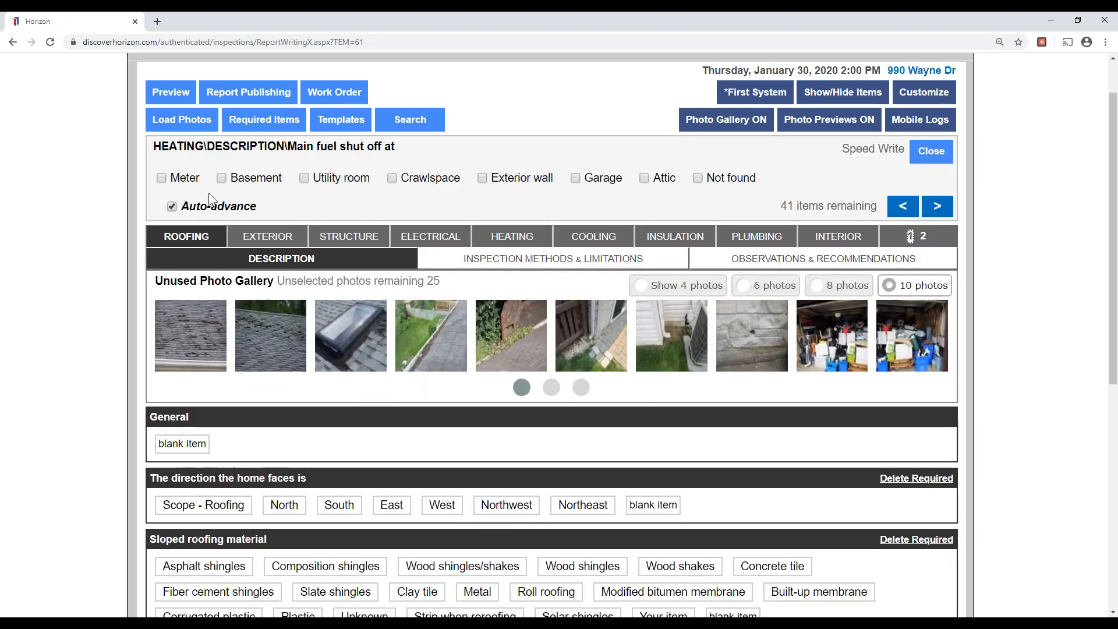
Record the fuel shut-off at the meter, the fireplace/stove type, and a masonry chimney.
left_click(199, 189)
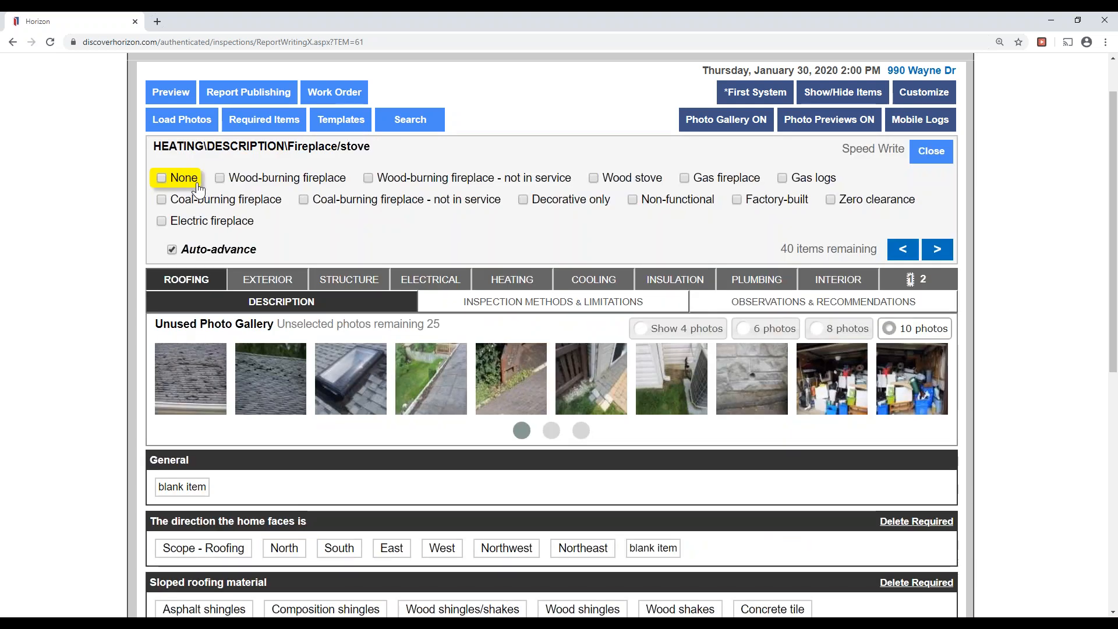
left_click(268, 178)
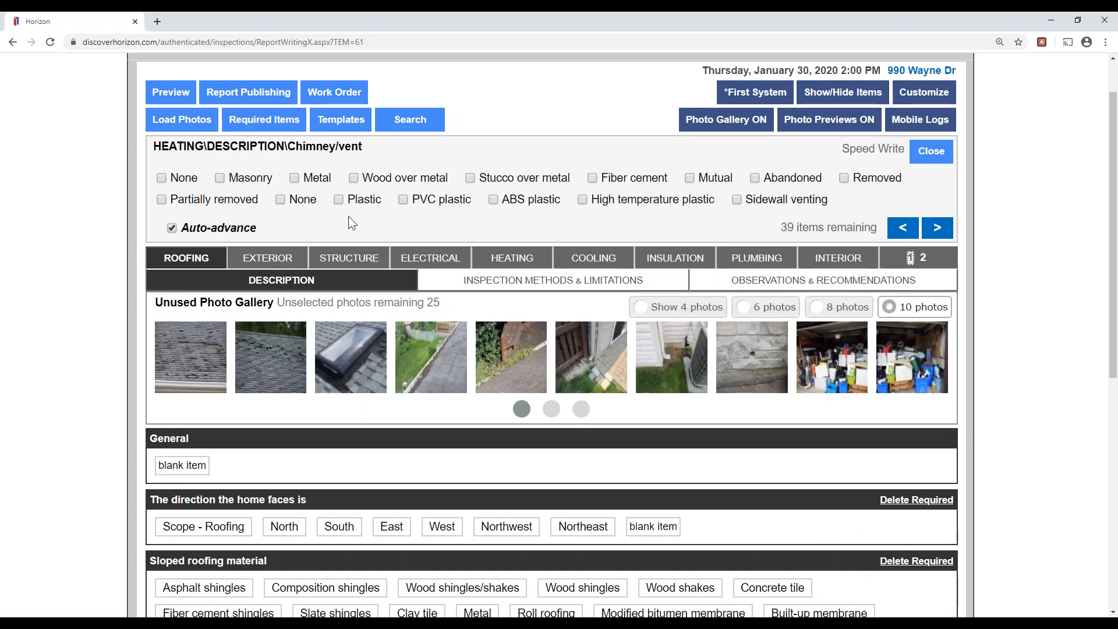
left_click(251, 179)
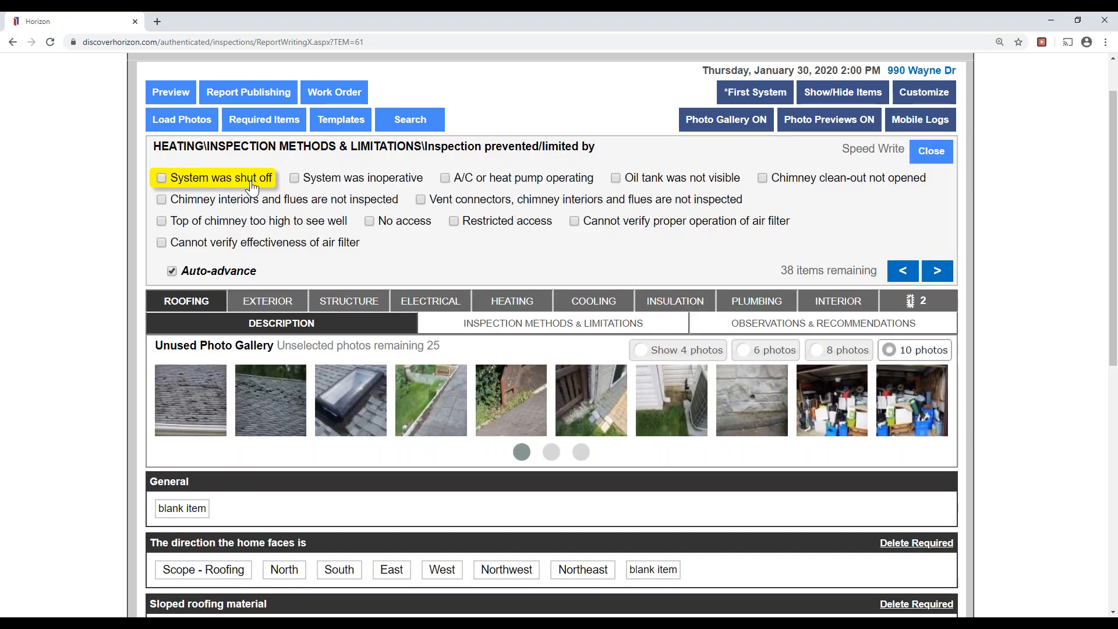
Note chimney top too high, and vent connectors, flues and chimney interiors not inspected.
left_click(255, 272)
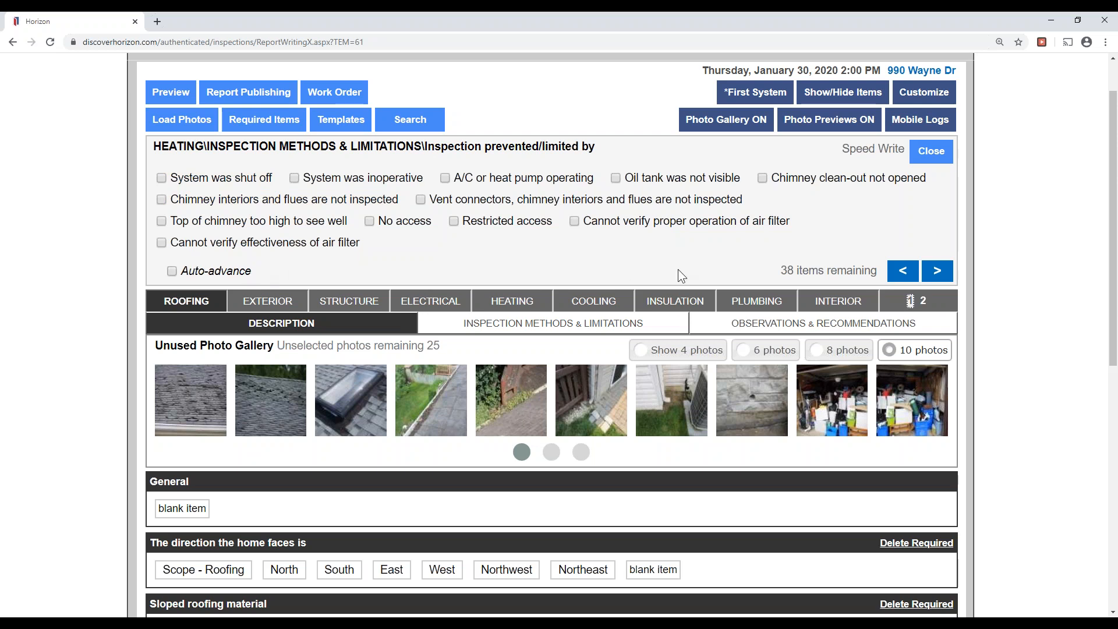
left_click(262, 221)
left_click(548, 202)
left_click(326, 200)
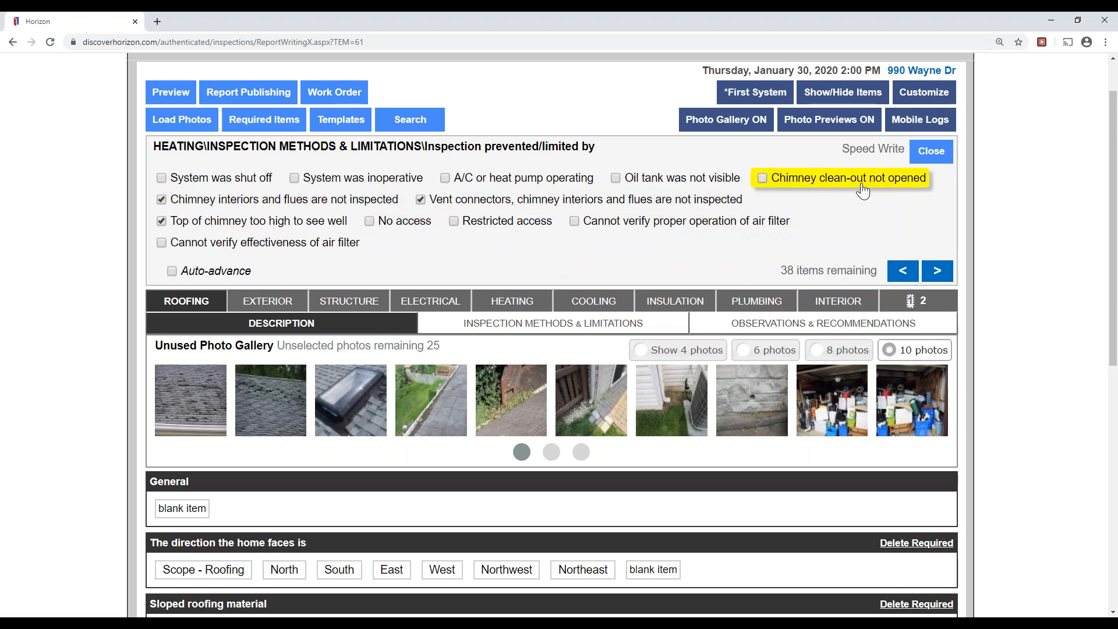
left_click(937, 270)
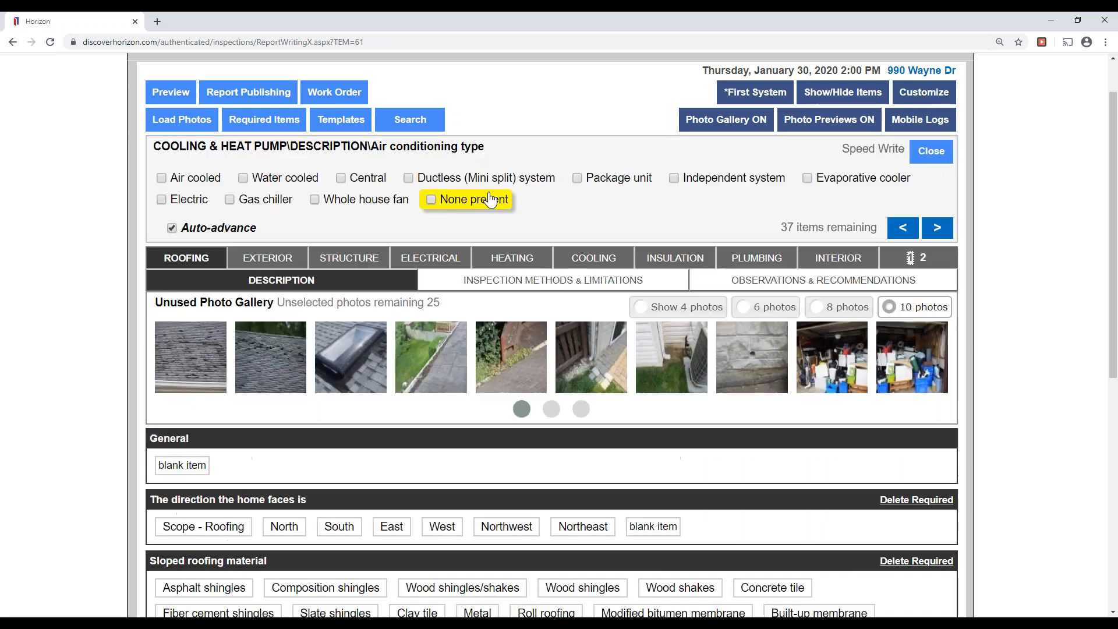
Record air-cooled AC, 36,000 BTU/hr capacity, the compressor age, and 12 to 15 year life expectancy.
left_click(172, 185)
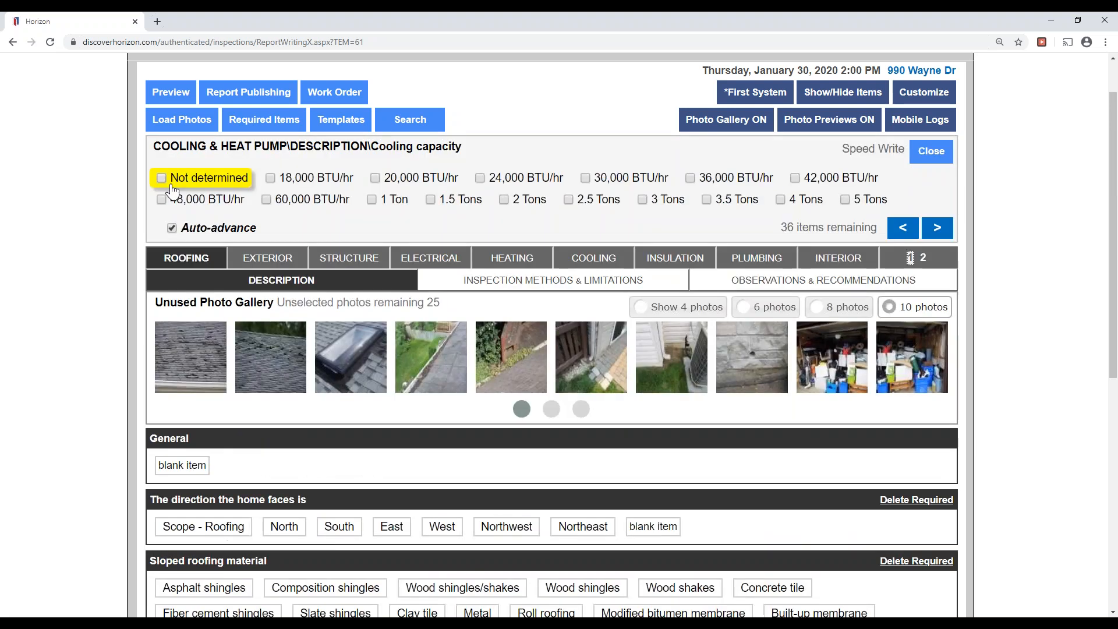
left_click(722, 185)
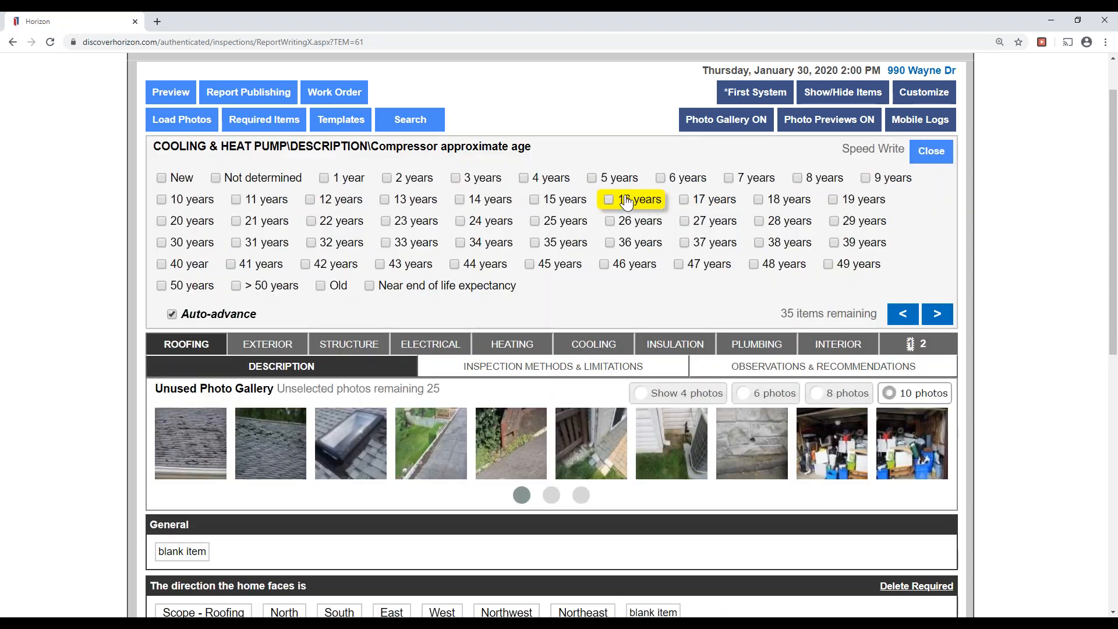
left_click(618, 179)
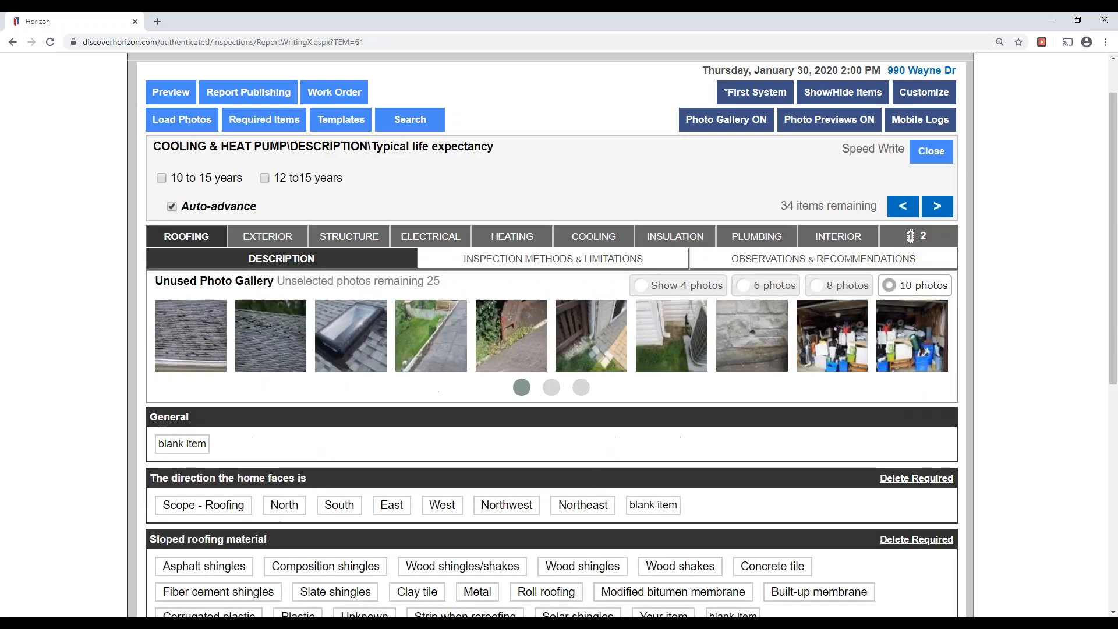
left_click(315, 184)
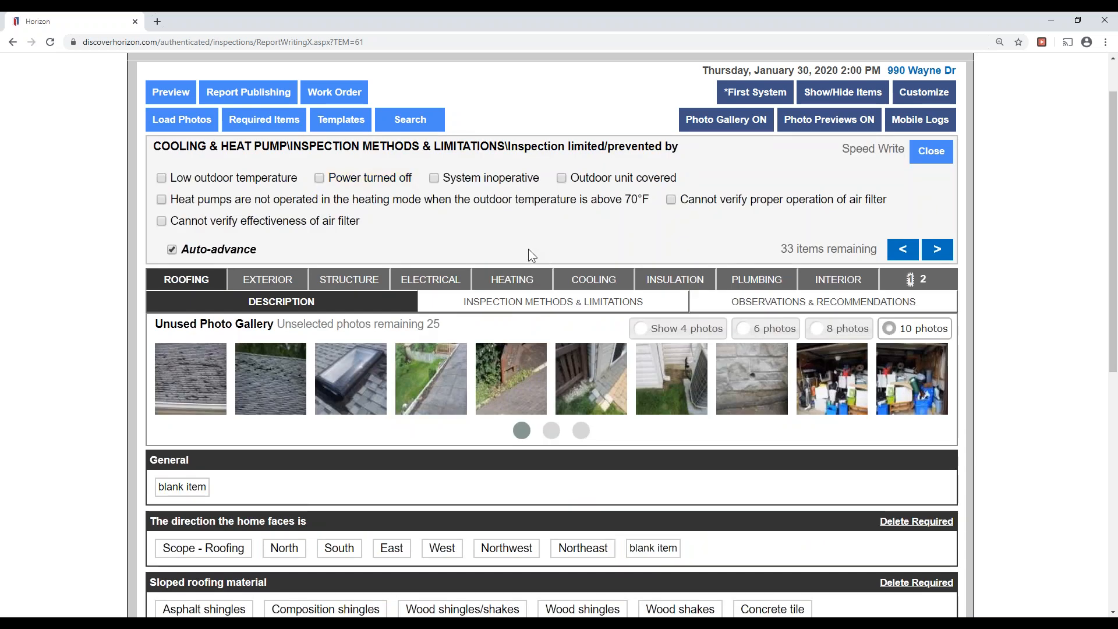
Record glass fiber attic insulation, its R-value, air/vapor barrier, and roof and soffit vents.
left_click(936, 248)
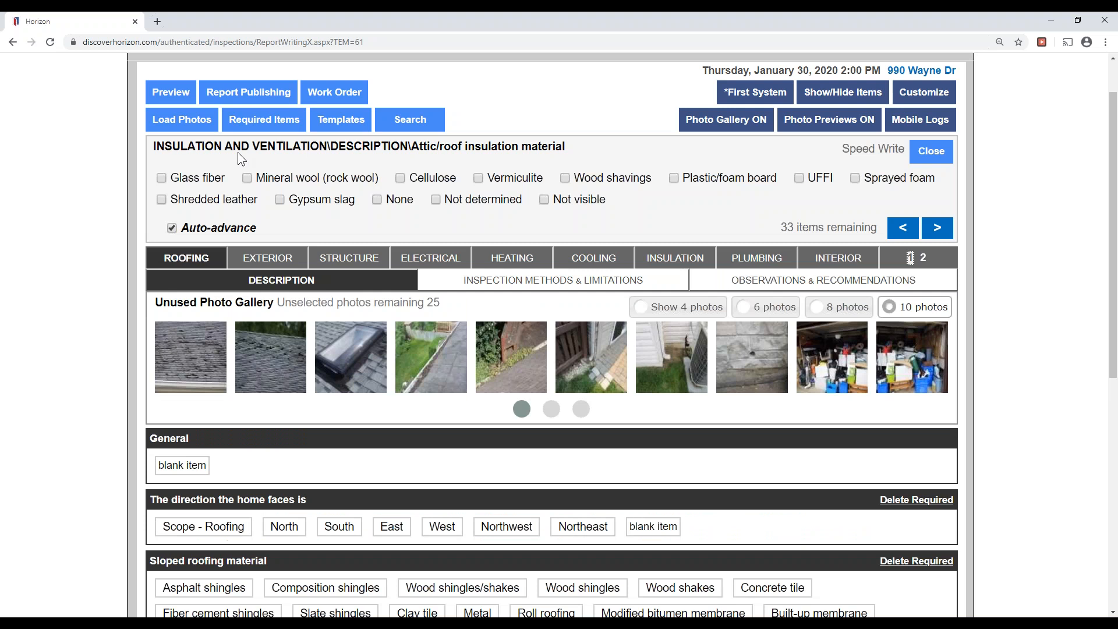
left_click(209, 179)
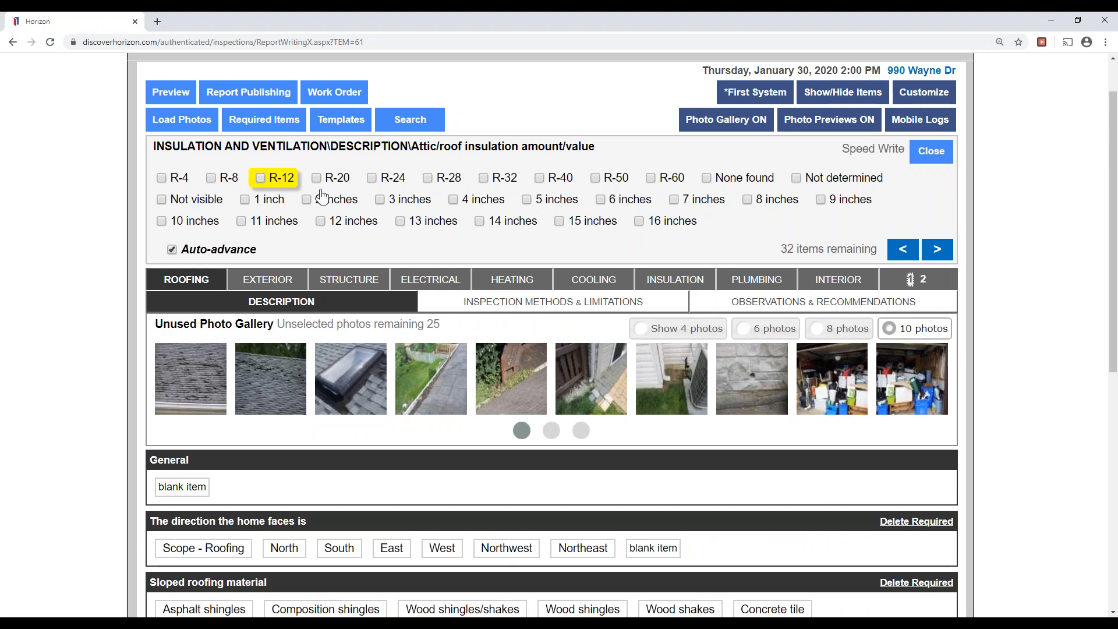
left_click(449, 183)
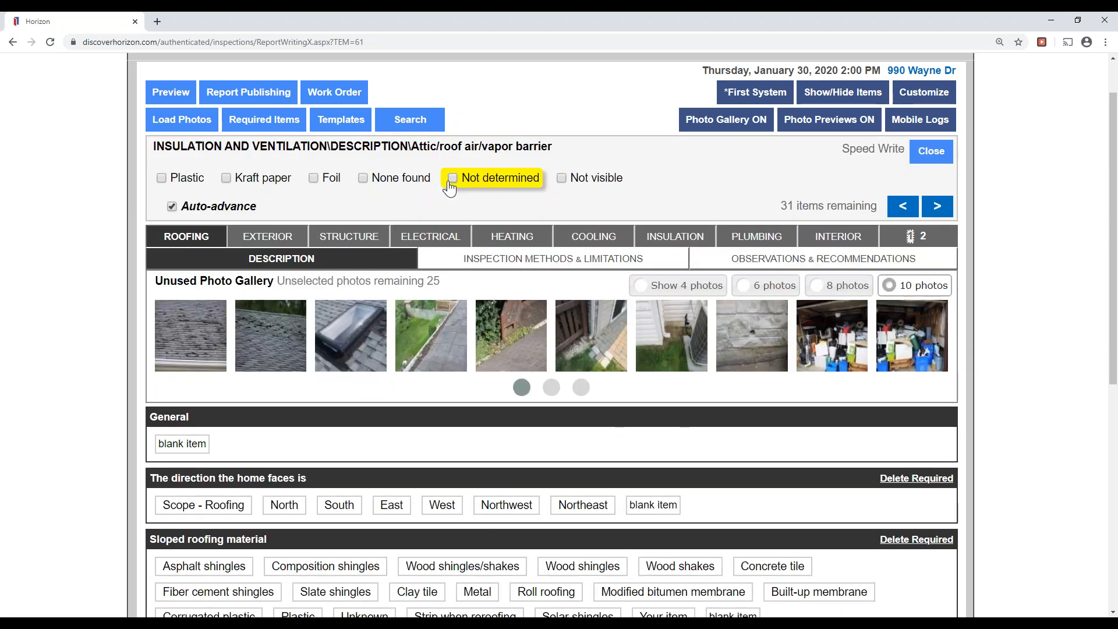
left_click(267, 185)
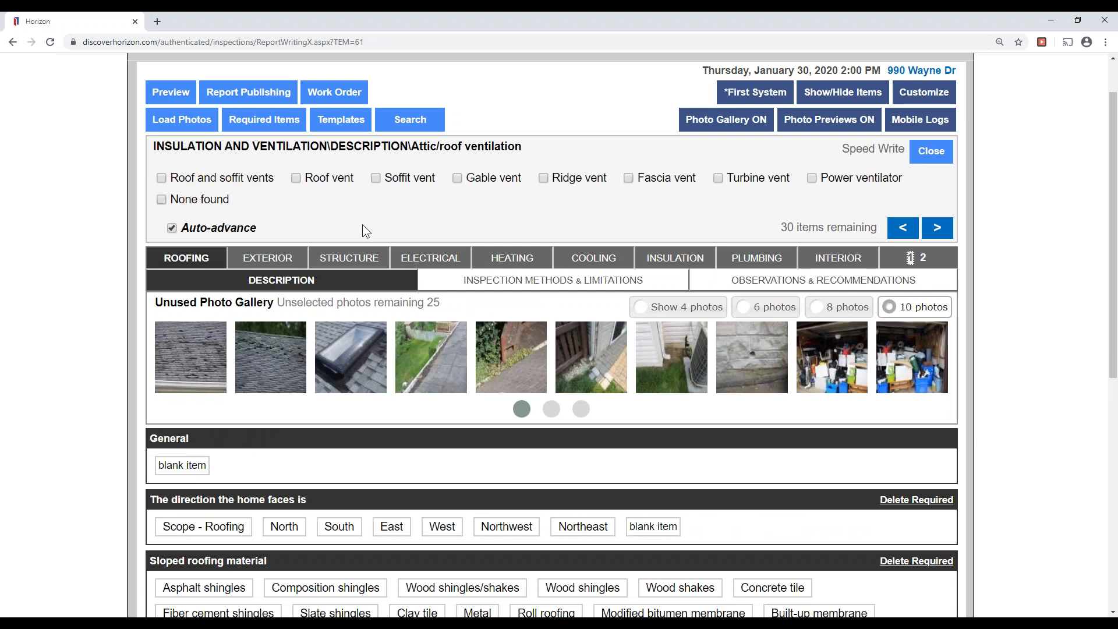
left_click(247, 187)
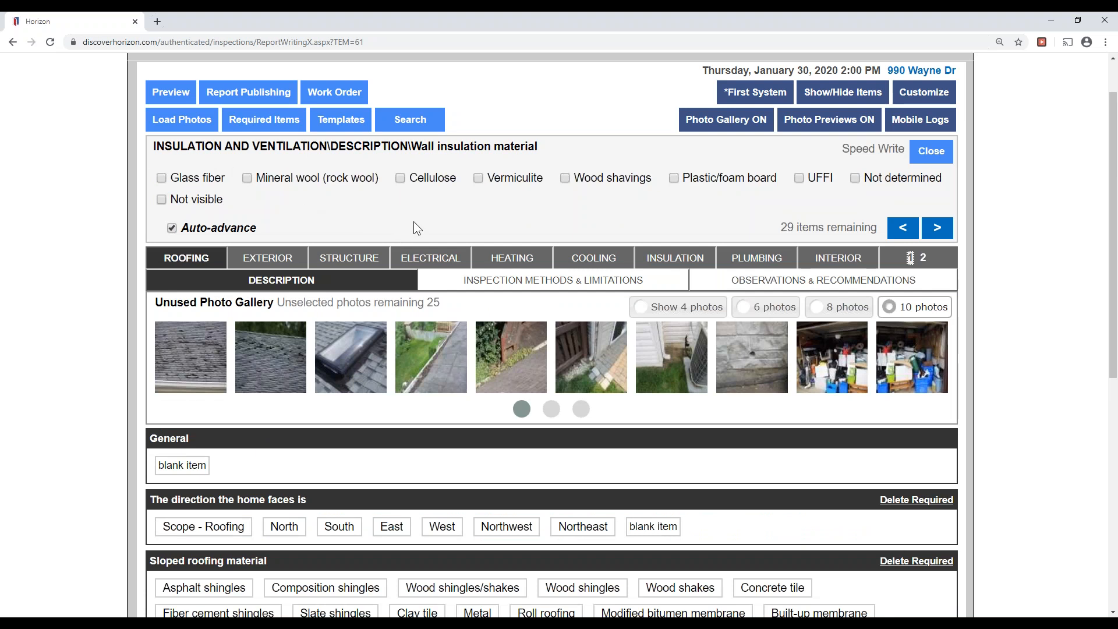
Mark wall, foundation and floor insulation not determined; note spot-checked walls, hatch-viewed attic, undisturbed insulation.
left_click(870, 178)
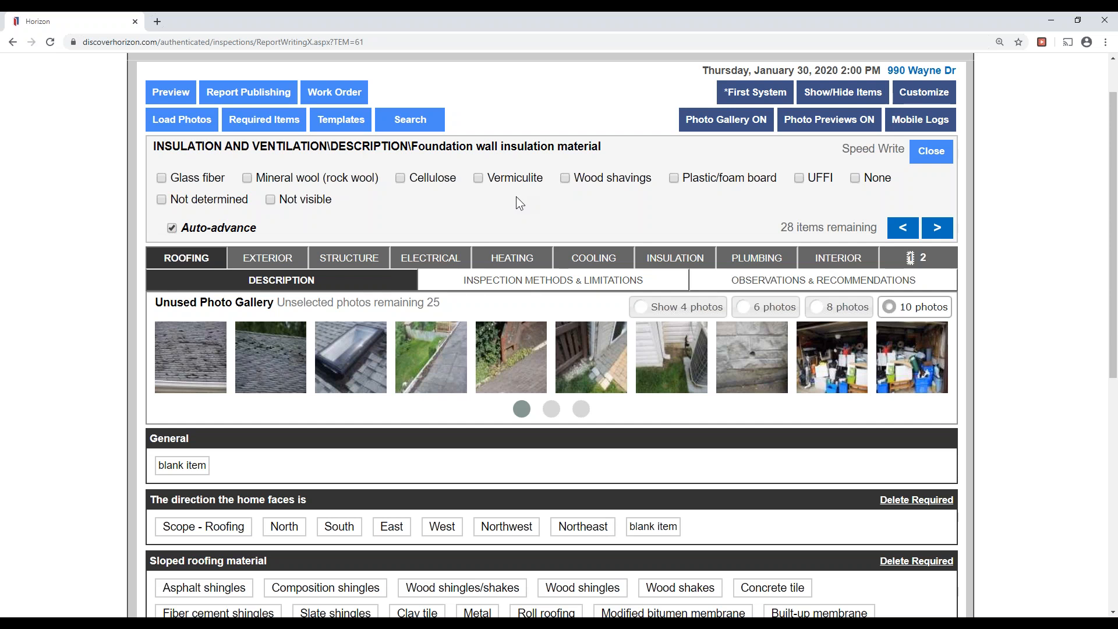
left_click(192, 199)
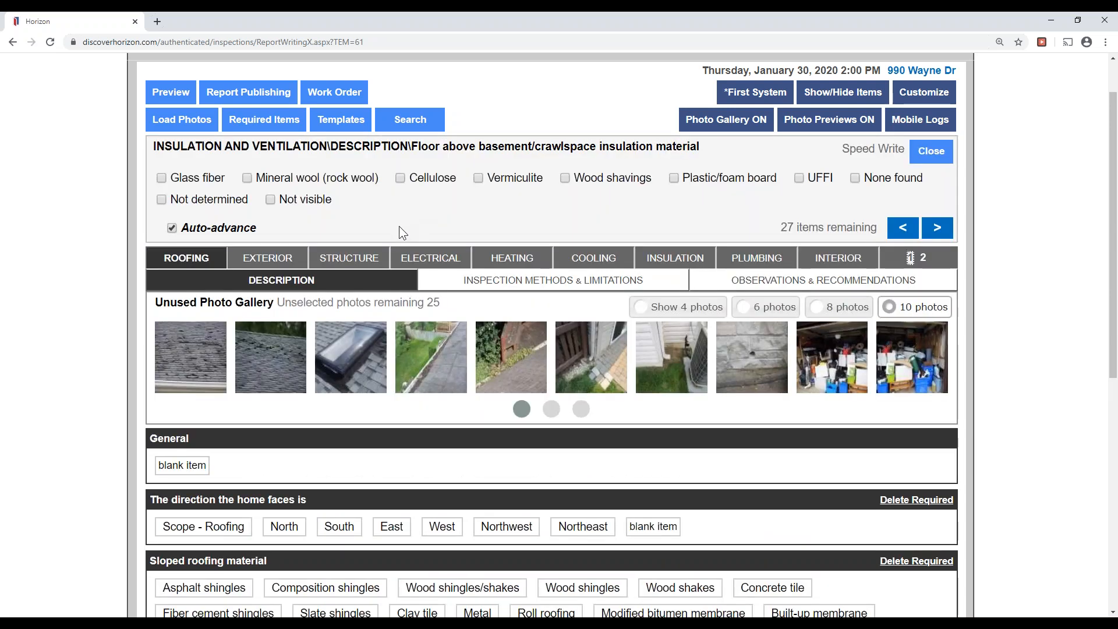
left_click(210, 200)
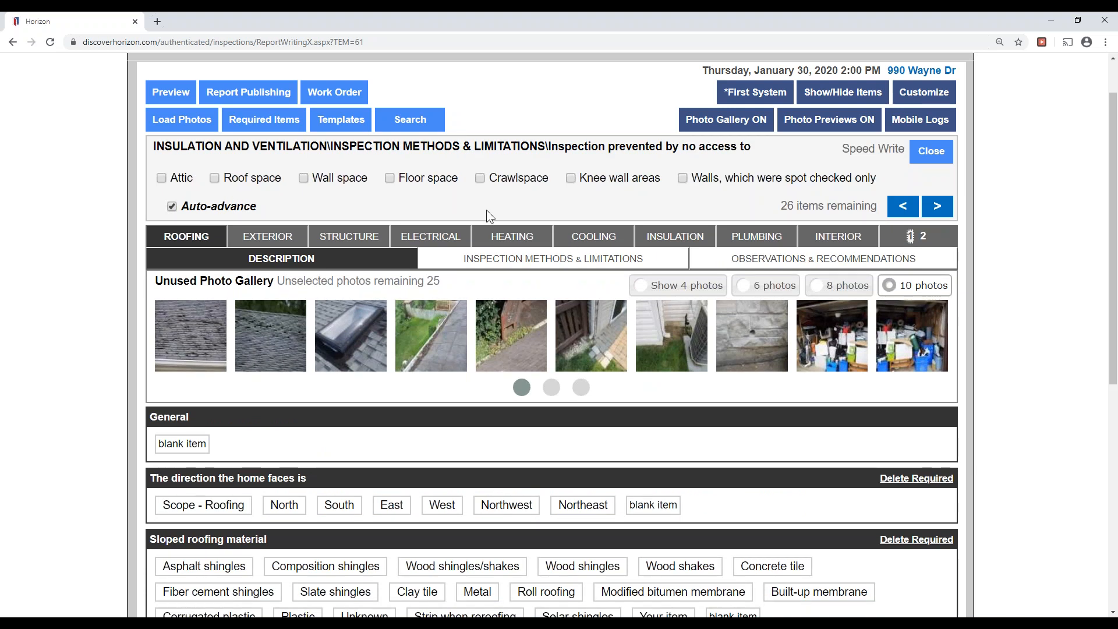
left_click(799, 185)
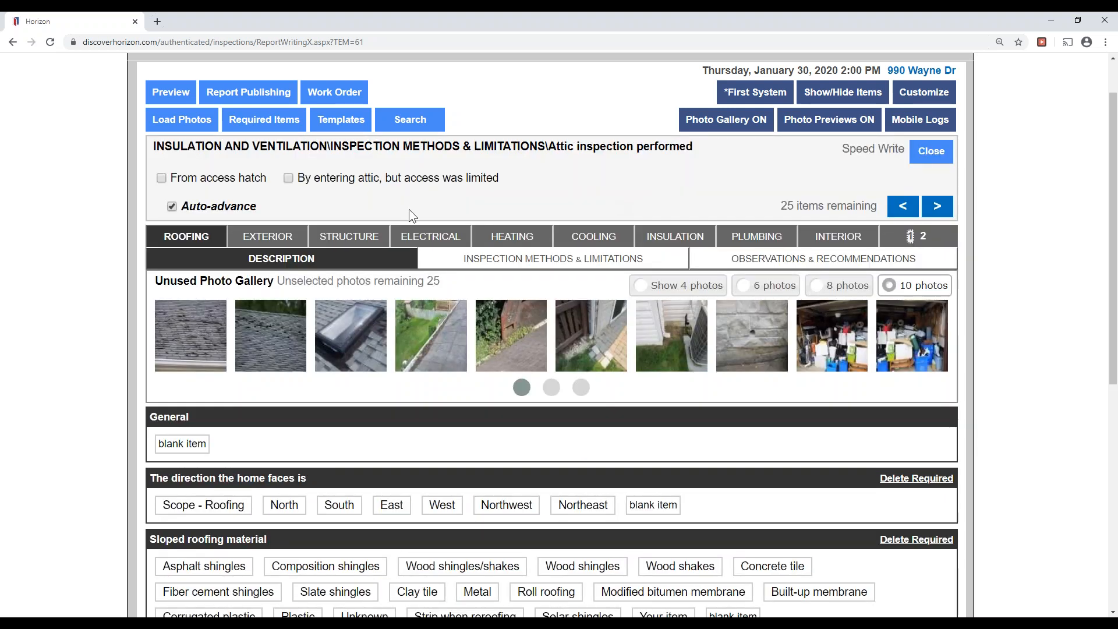
left_click(212, 181)
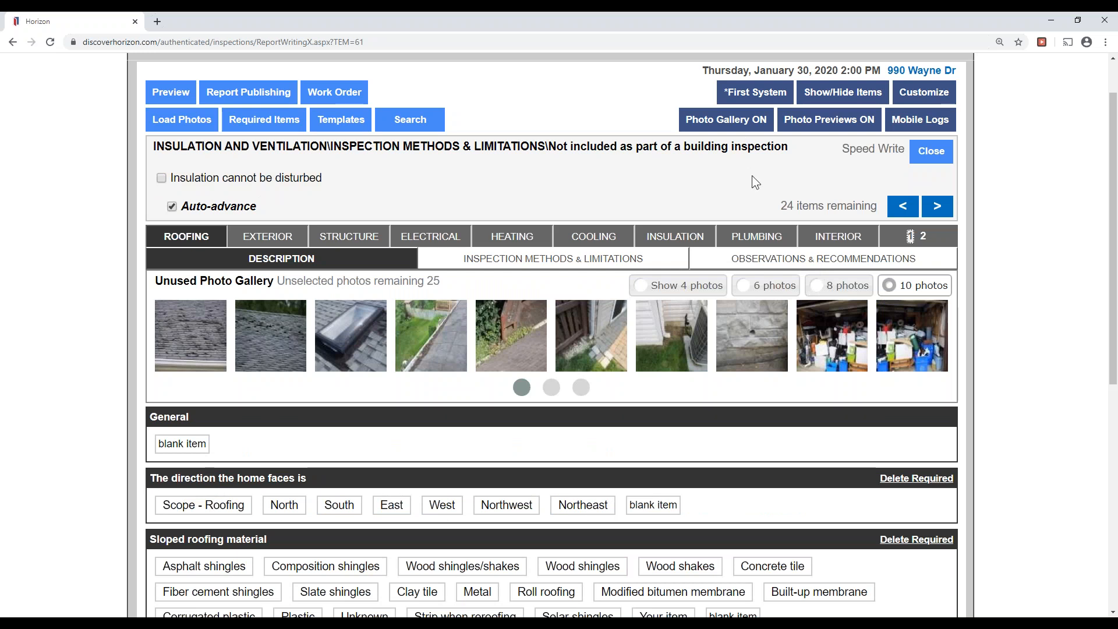
left_click(268, 178)
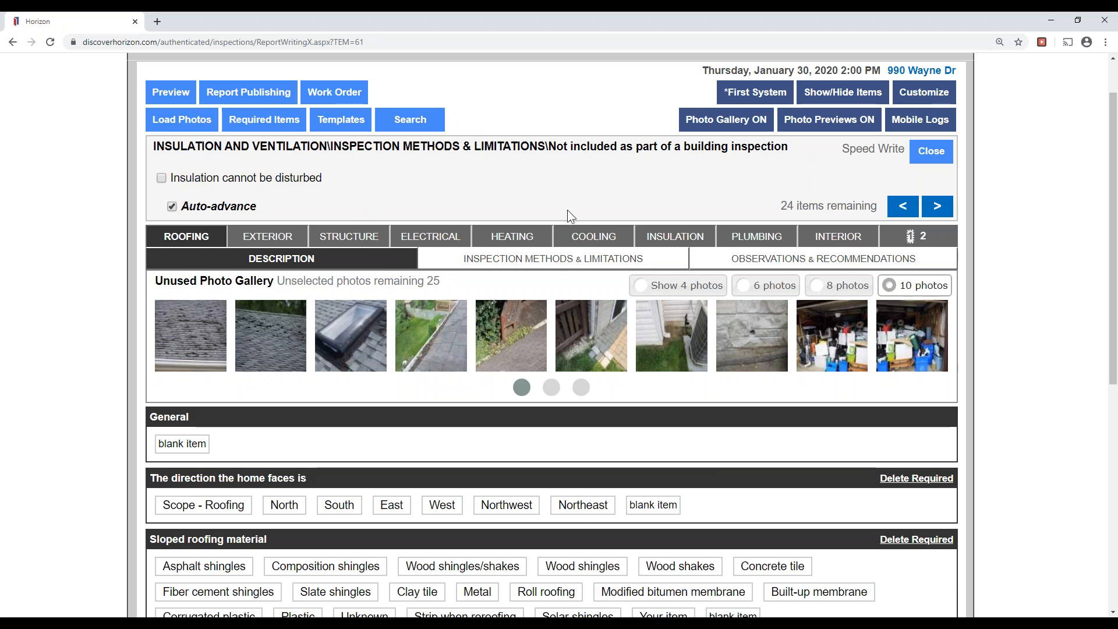
left_click(932, 216)
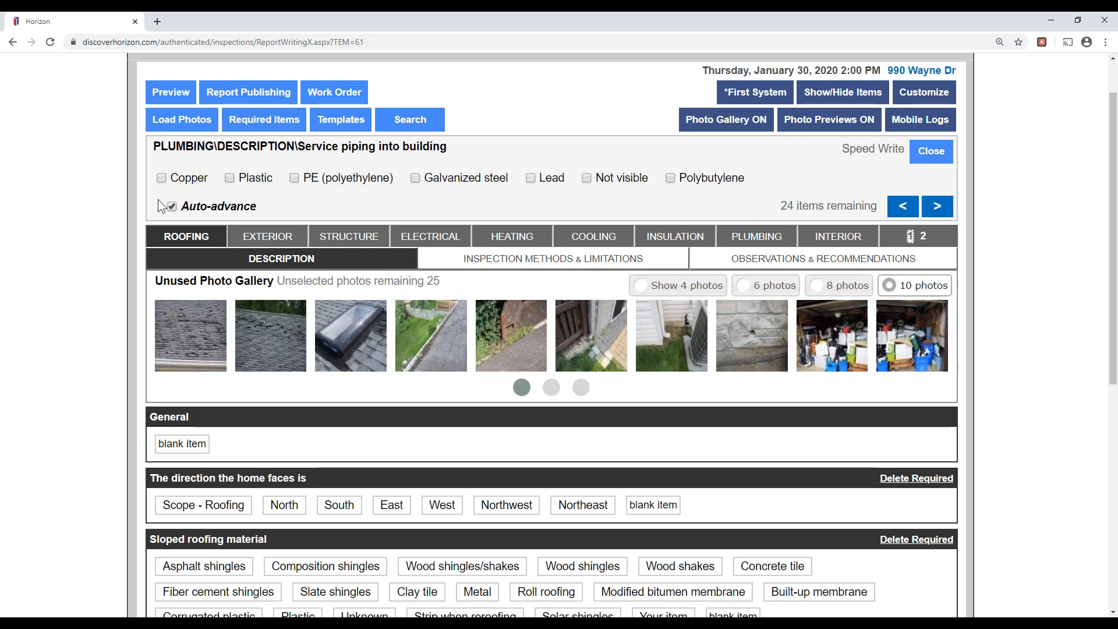
Record copper service and supply piping, meter shut-off, and a 6-year-old gas tankless water heater with circulating system.
left_click(177, 182)
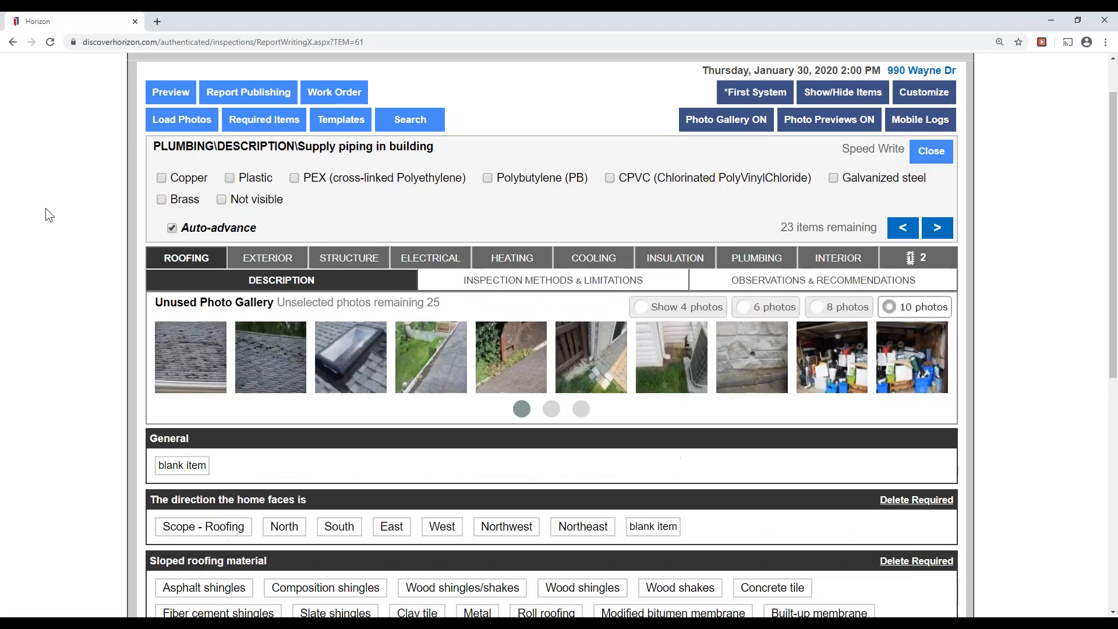
left_click(162, 176)
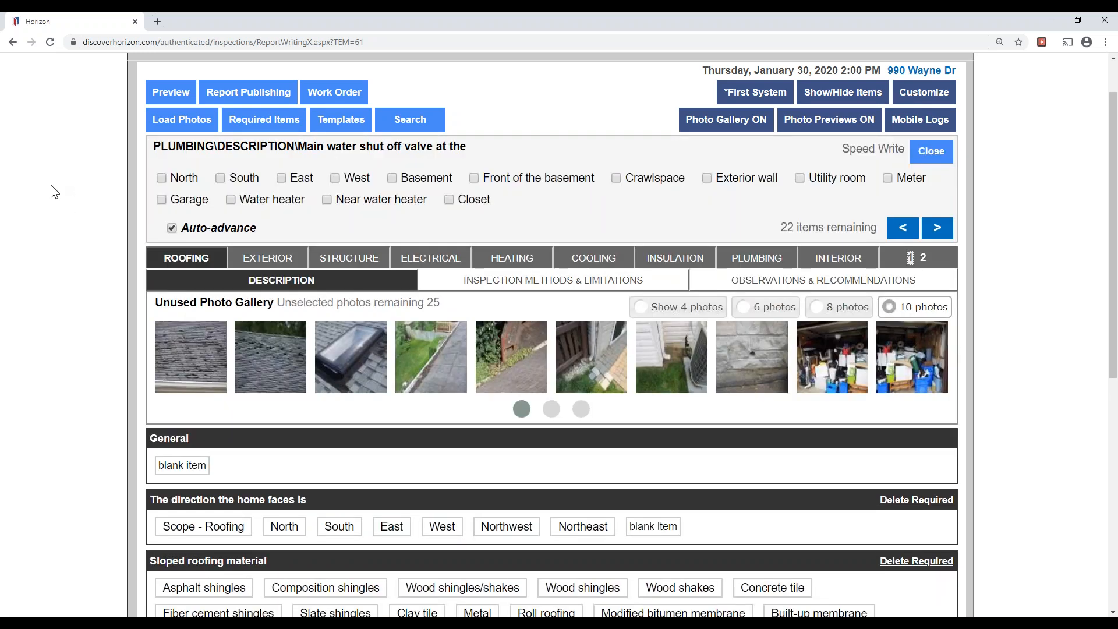
left_click(889, 179)
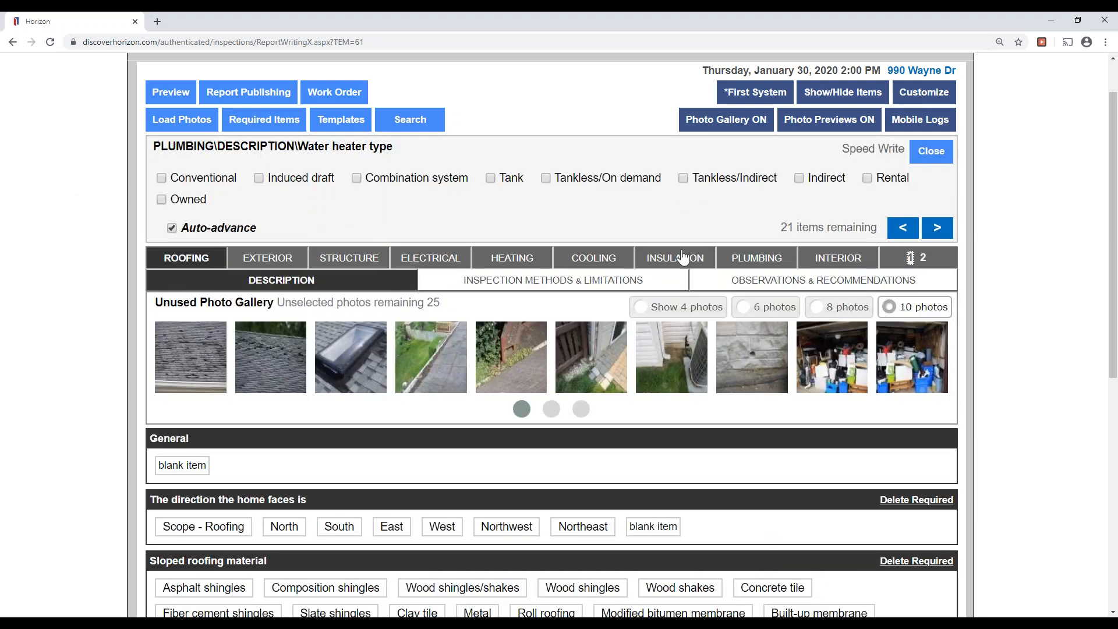
left_click(732, 181)
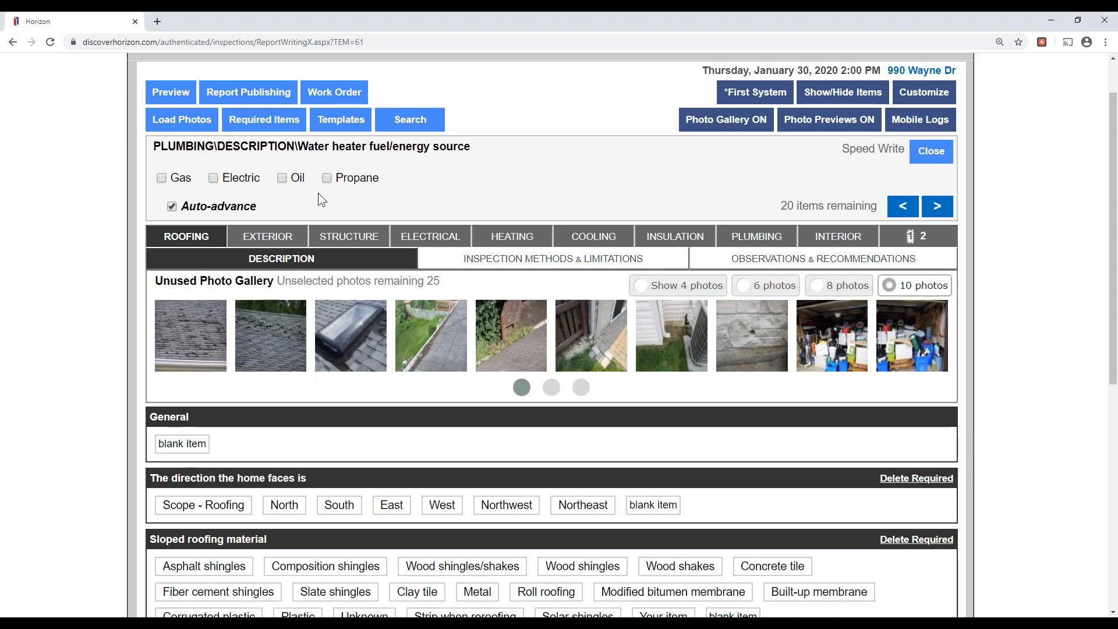
left_click(182, 185)
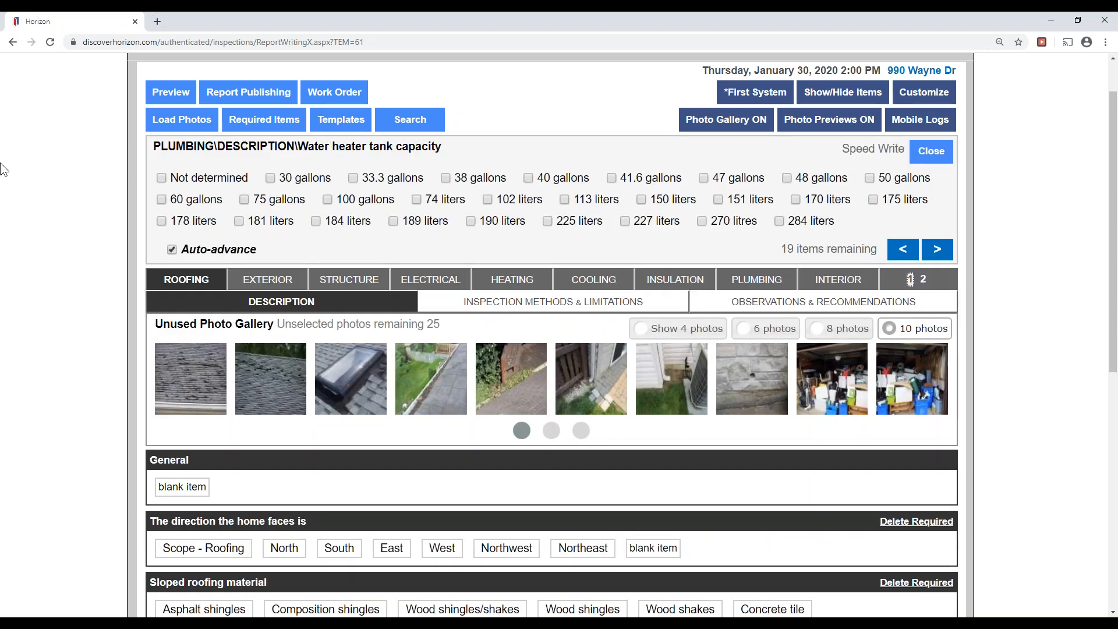
left_click(937, 251)
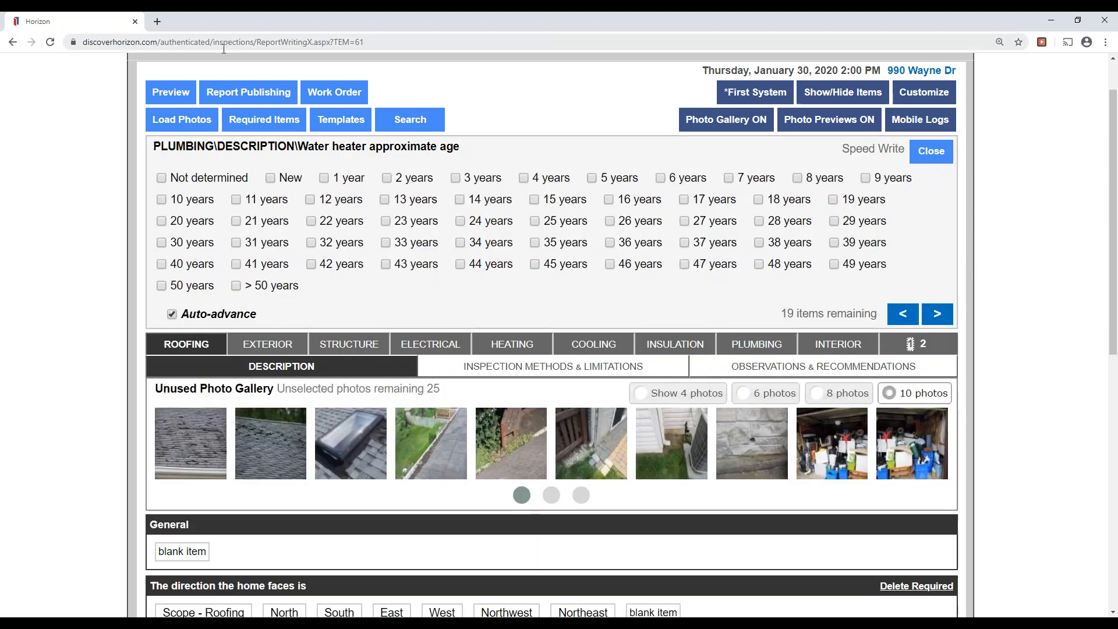
left_click(687, 178)
left_click(311, 179)
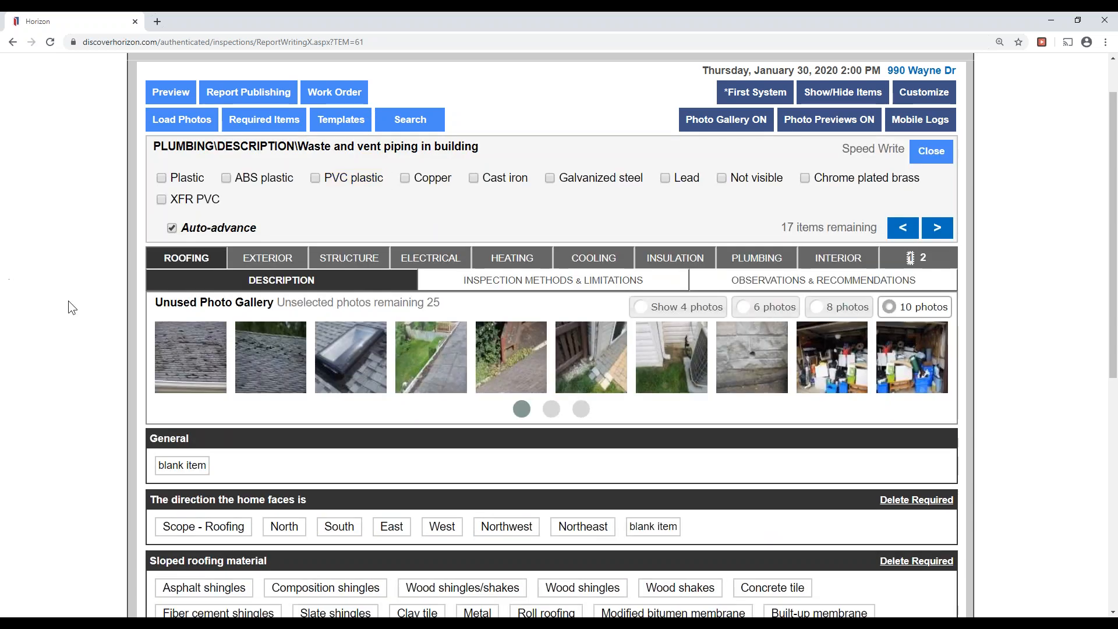
Record plastic waste piping, a sump pump, and a floor drain near the laundry area.
left_click(198, 179)
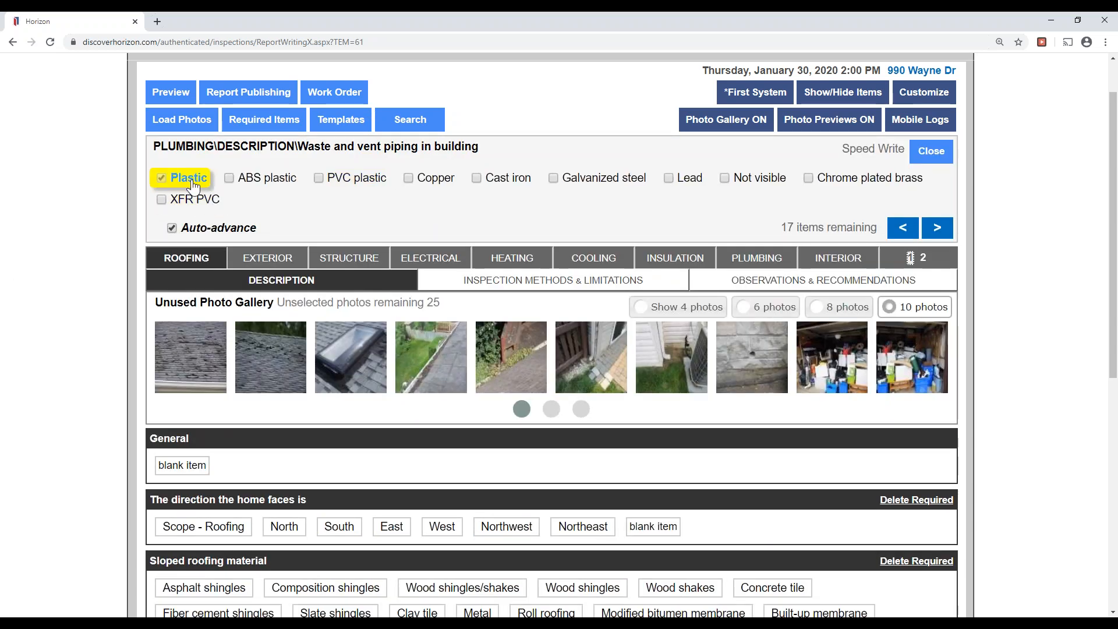
left_click(605, 178)
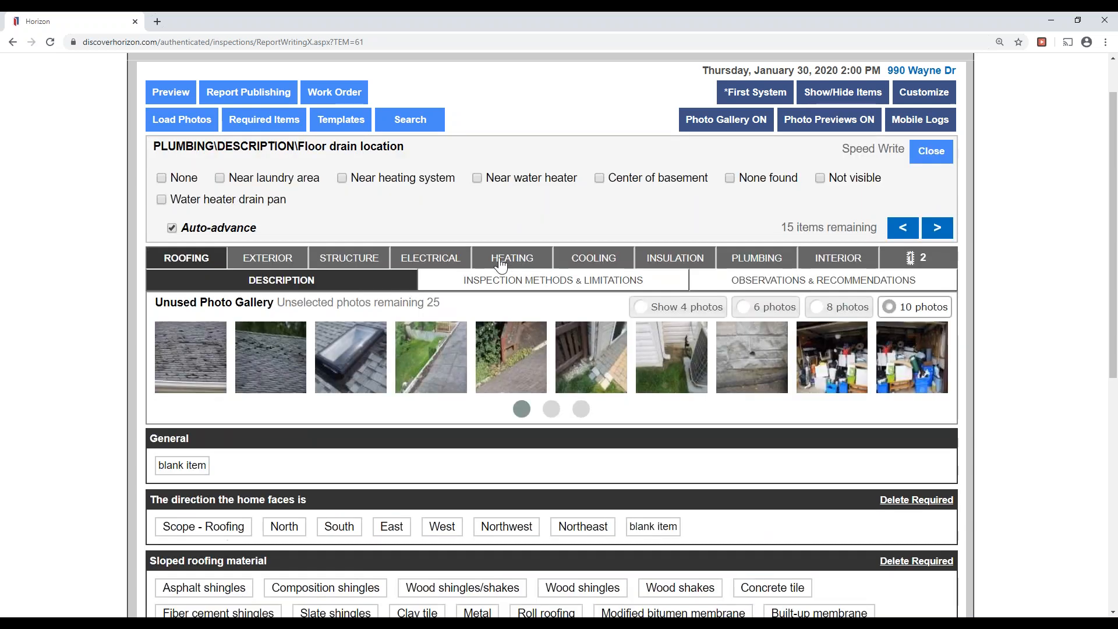
left_click(310, 182)
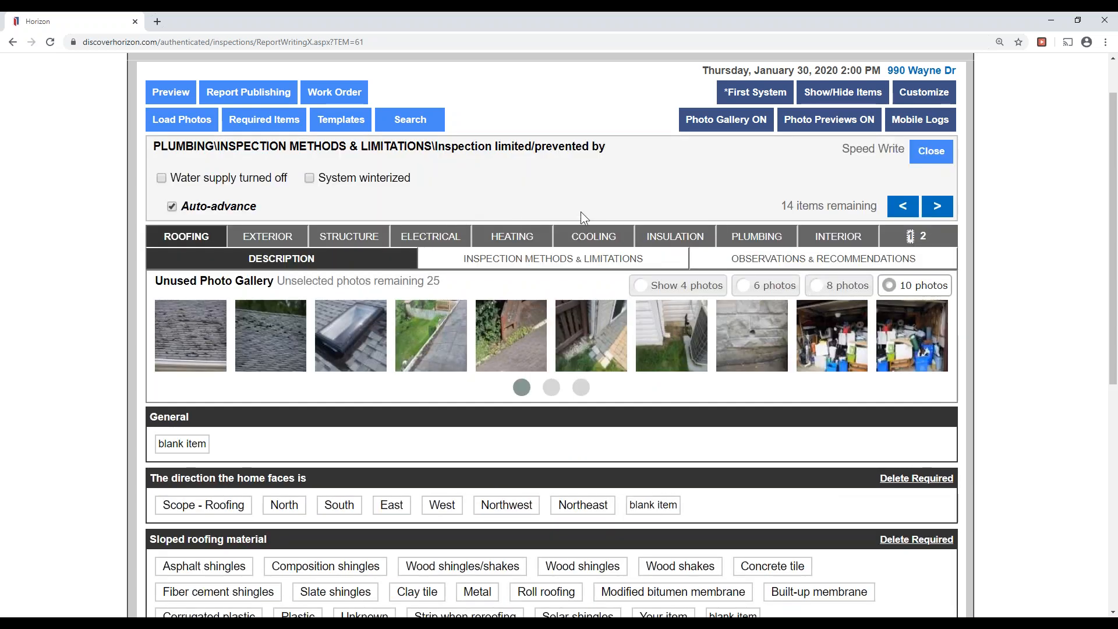
left_click(936, 206)
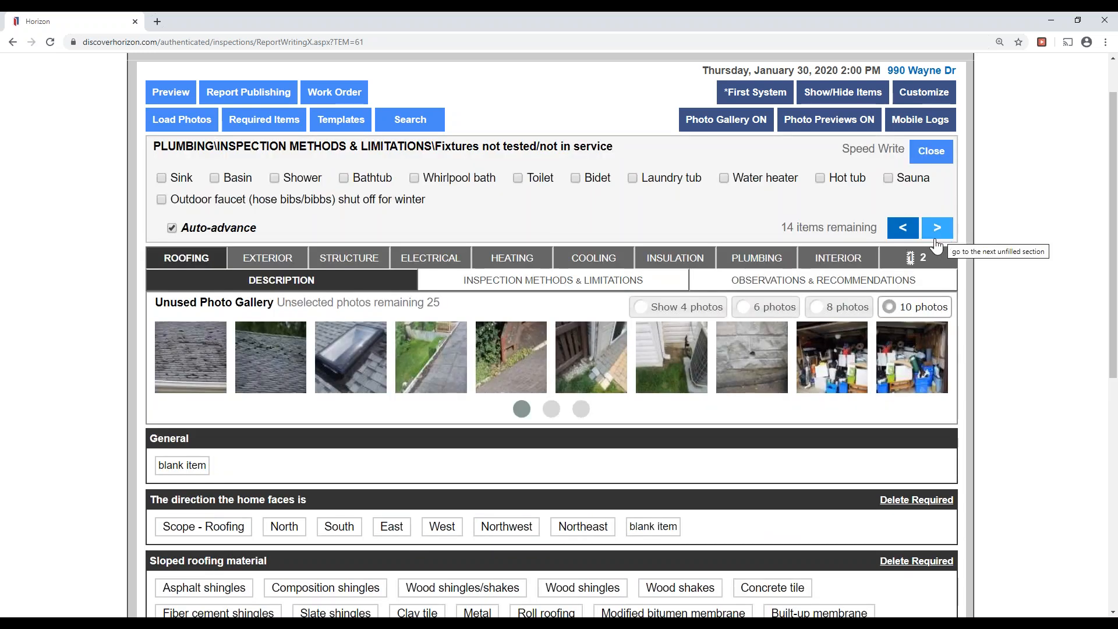
left_click(936, 236)
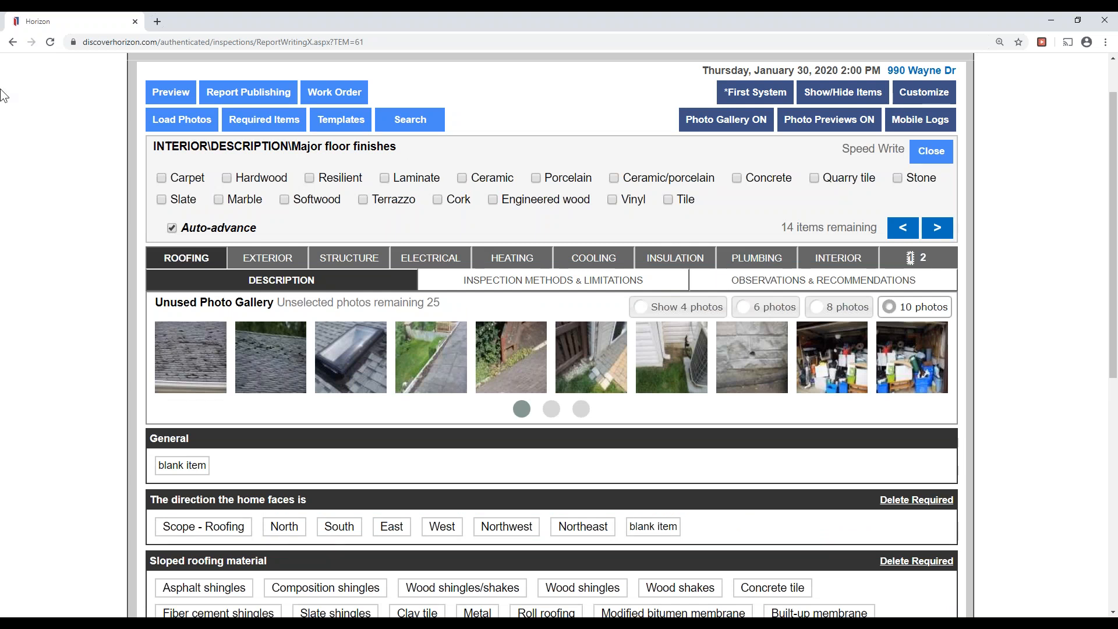
With auto-advance off, record Carpet and Hardwood floors and Plaster/drywall walls.
left_click(204, 228)
left_click(183, 185)
left_click(259, 179)
left_click(936, 228)
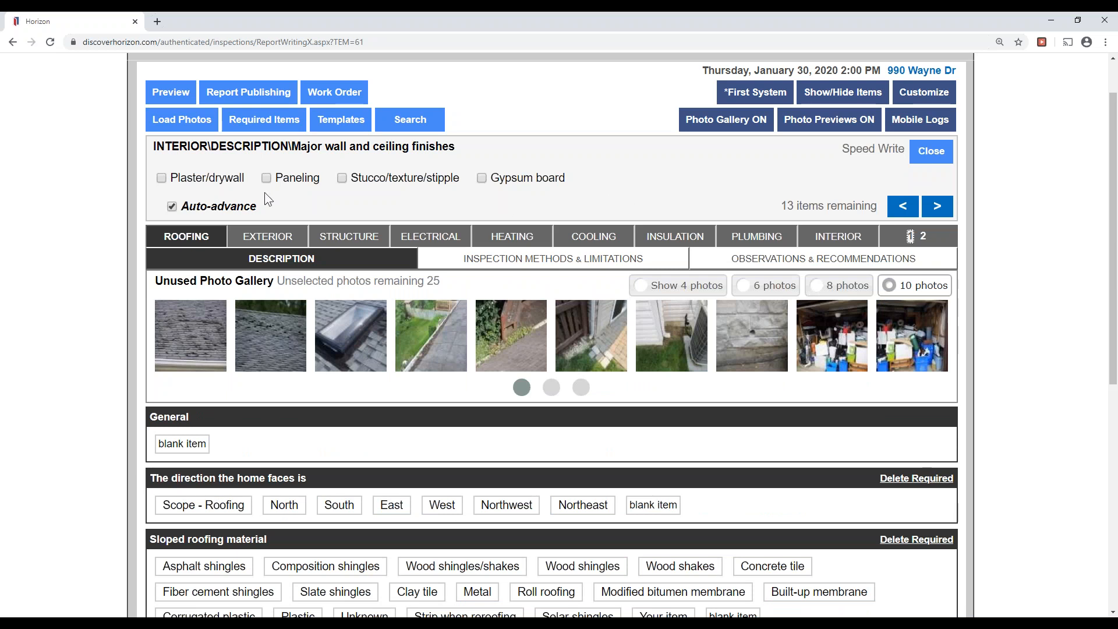
left_click(219, 185)
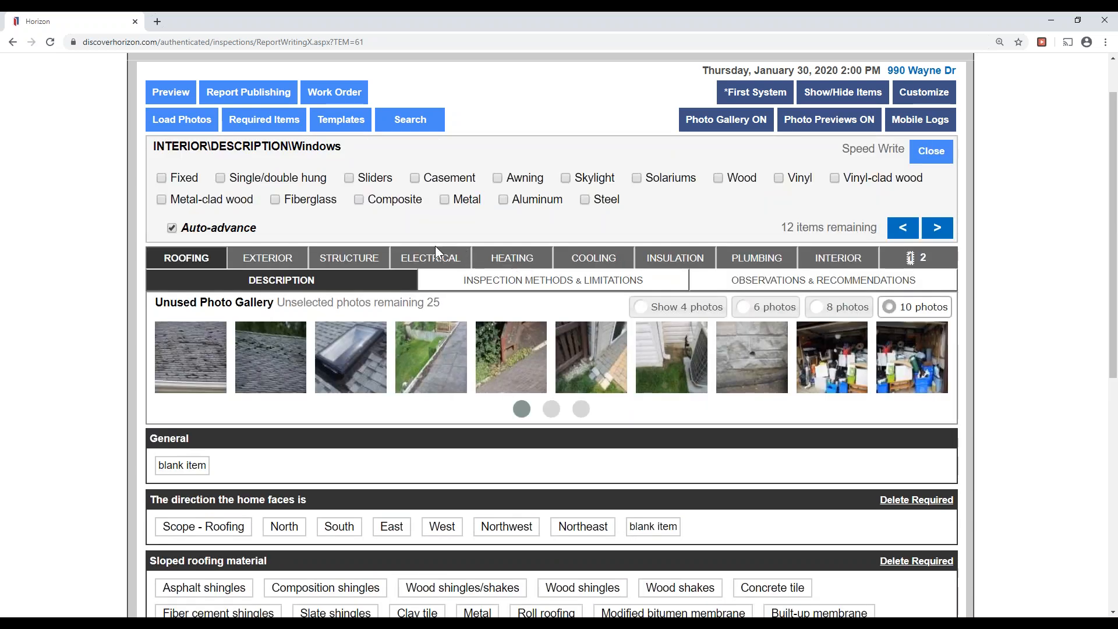
Record Fixed, Single/double hung, Skylight and Sliders as the window types.
left_click(220, 226)
left_click(184, 179)
left_click(274, 181)
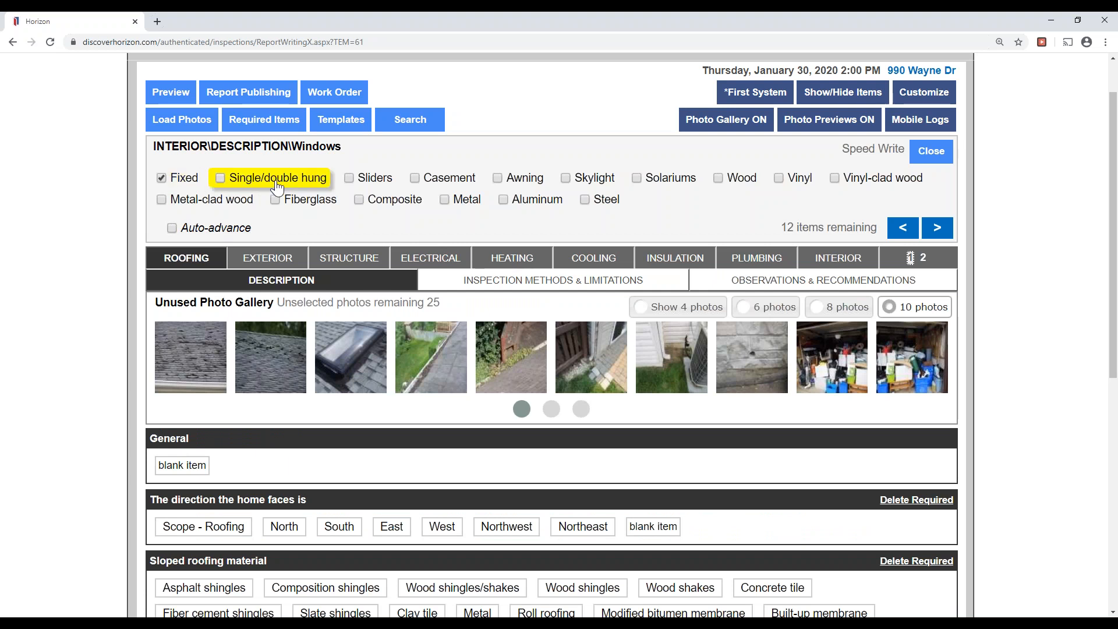
left_click(591, 178)
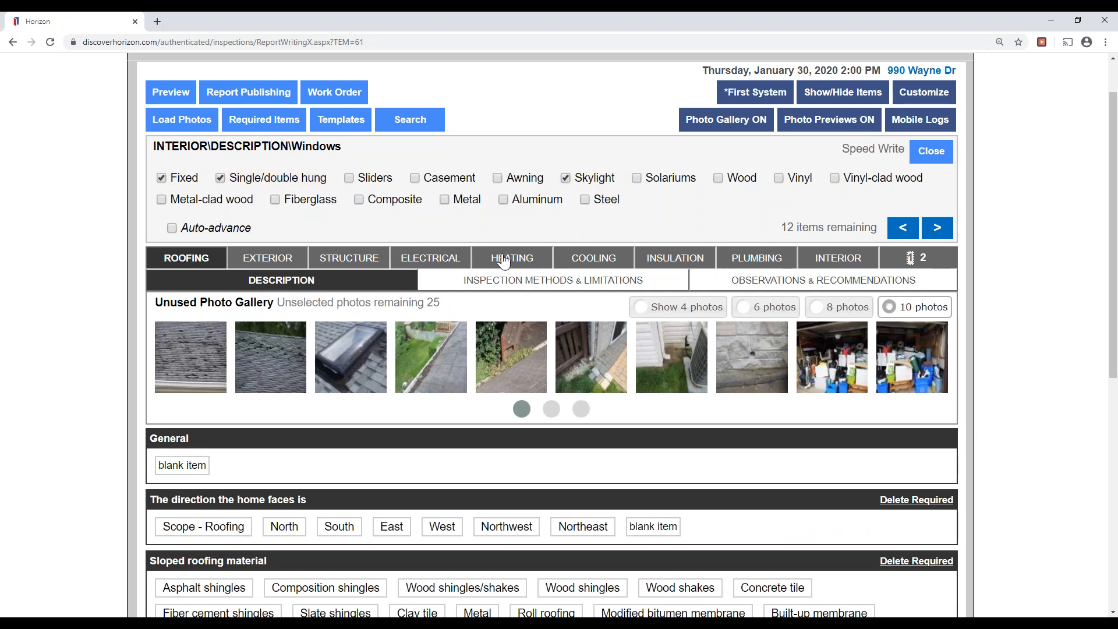
left_click(369, 178)
left_click(937, 228)
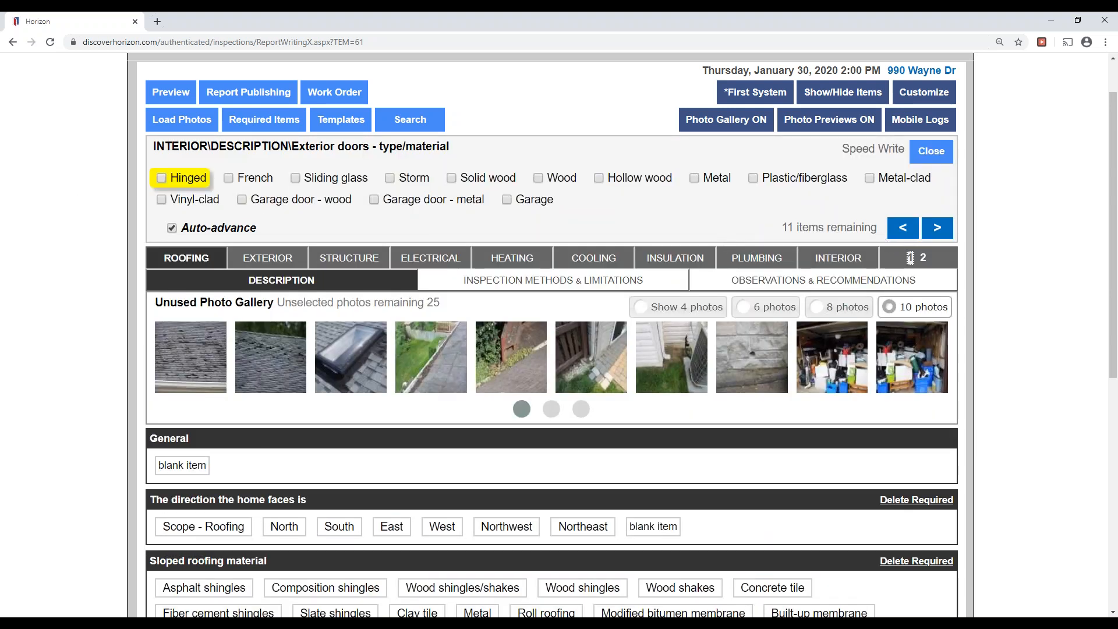
Record Hinged, Solid wood and Garage door - wood as the exterior door types.
left_click(196, 228)
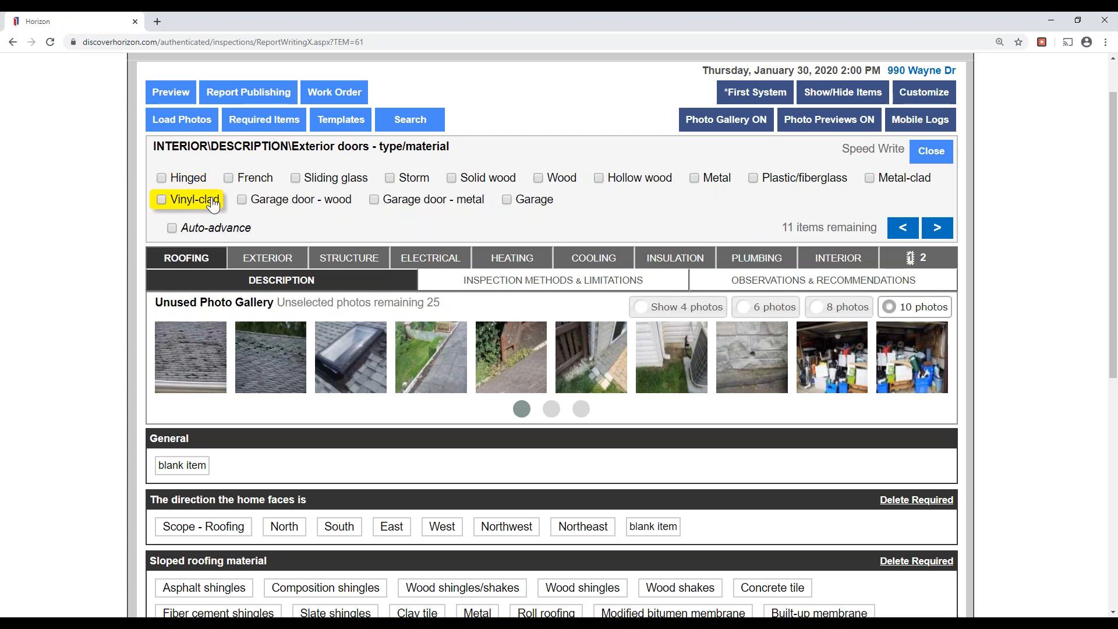
left_click(185, 178)
left_click(481, 178)
left_click(328, 201)
left_click(938, 230)
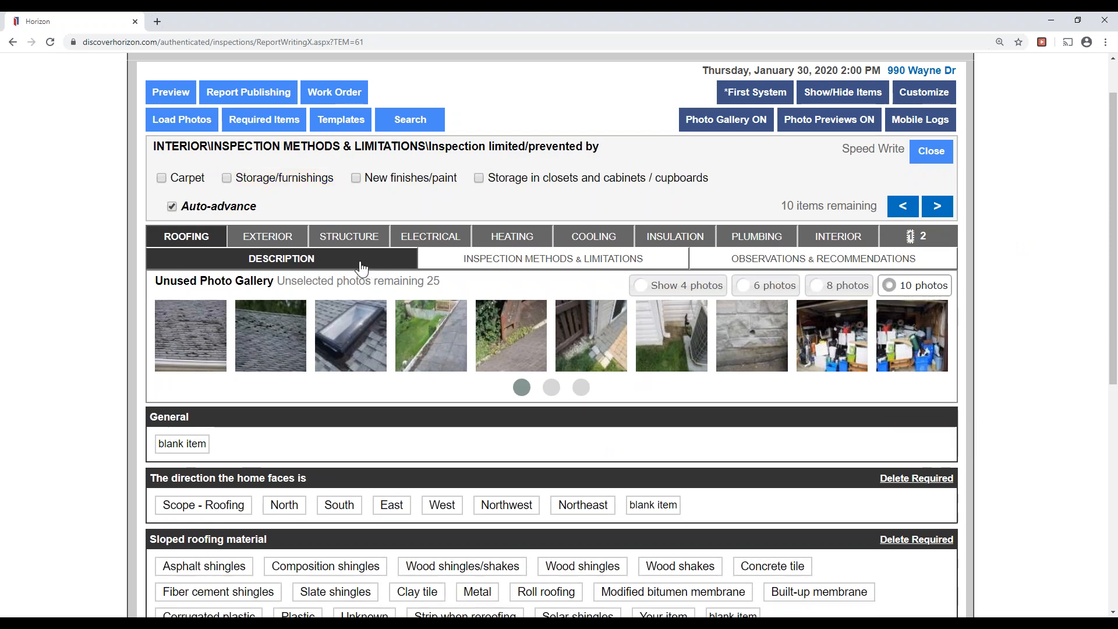
Note Carpet, Storage/furnishings and closet/cupboard storage as interior inspection limitations.
left_click(222, 208)
left_click(182, 178)
left_click(274, 179)
left_click(573, 178)
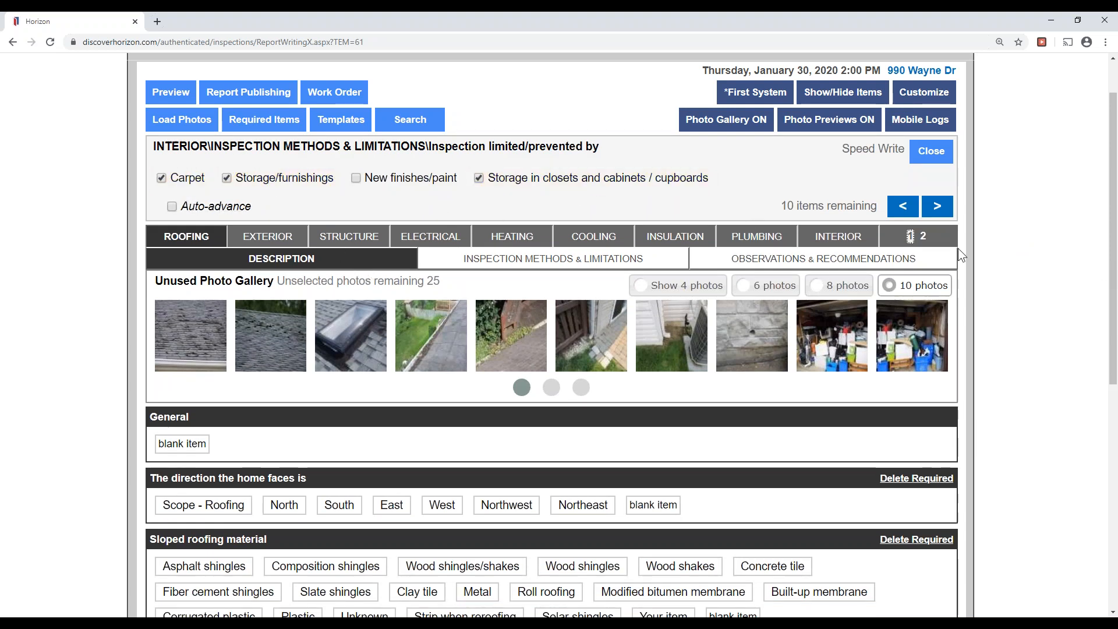
left_click(932, 210)
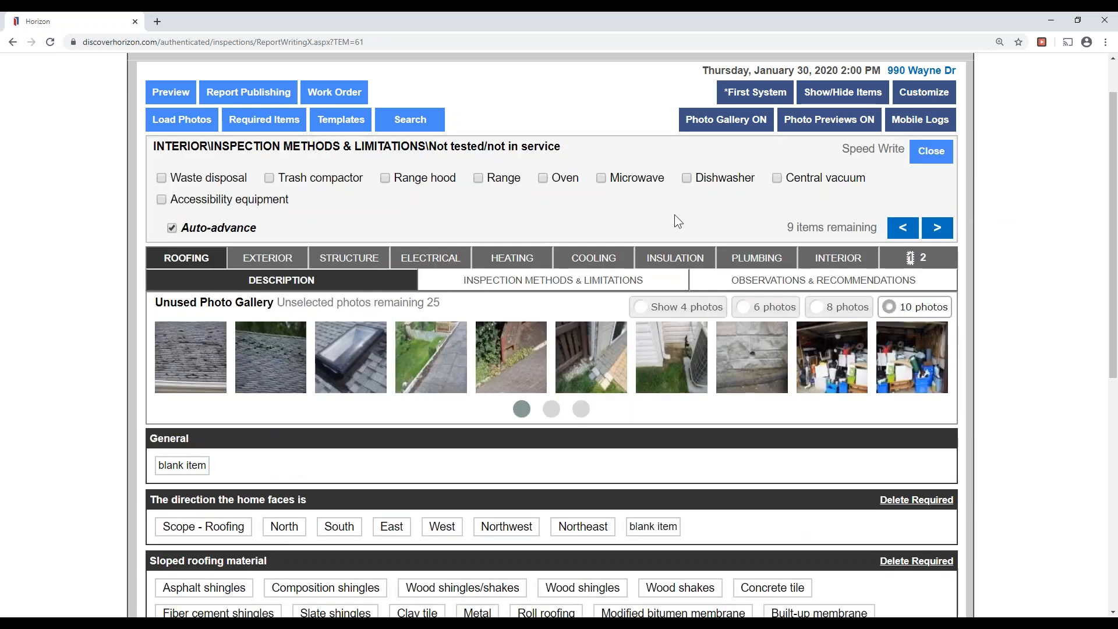
Advance Speed Write to the home-facing direction question, answered Northwest, with 9 items remaining.
left_click(949, 236)
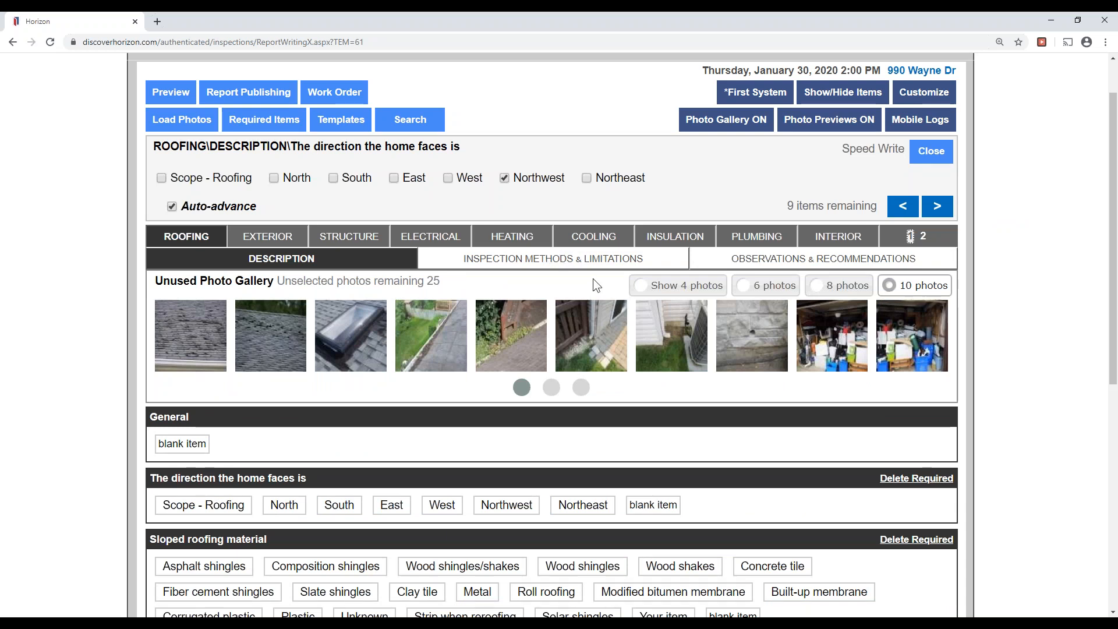
left_click_drag(786, 206, 838, 212)
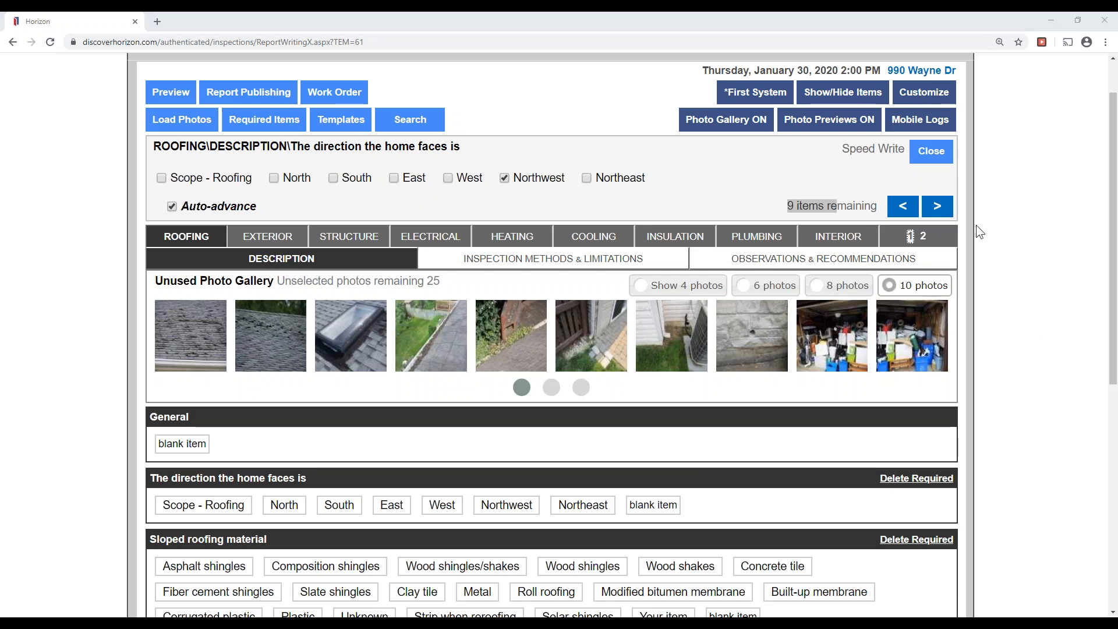
left_click_drag(912, 146, 936, 146)
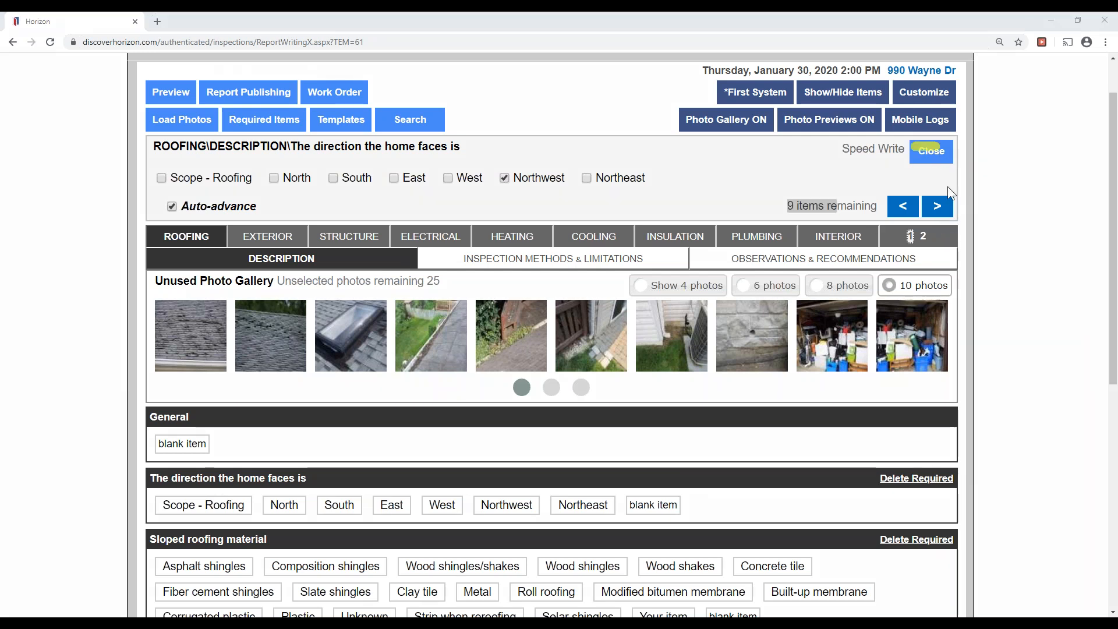
Close Speed Write, reload the report page and acknowledge the template items alert.
left_click(971, 200)
left_click(935, 156)
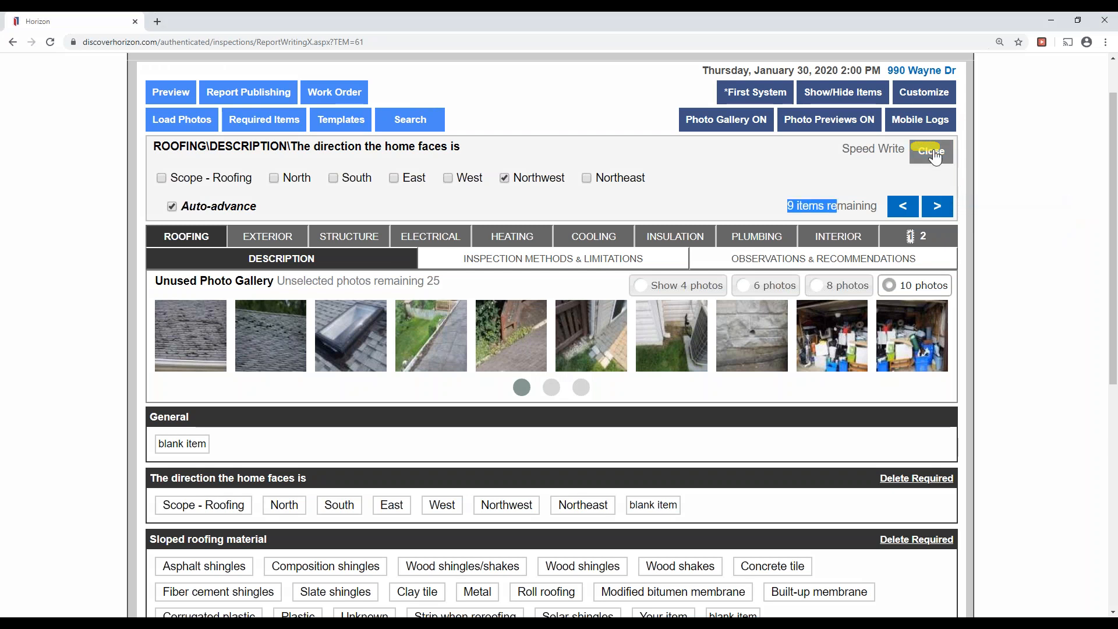
left_click(987, 261)
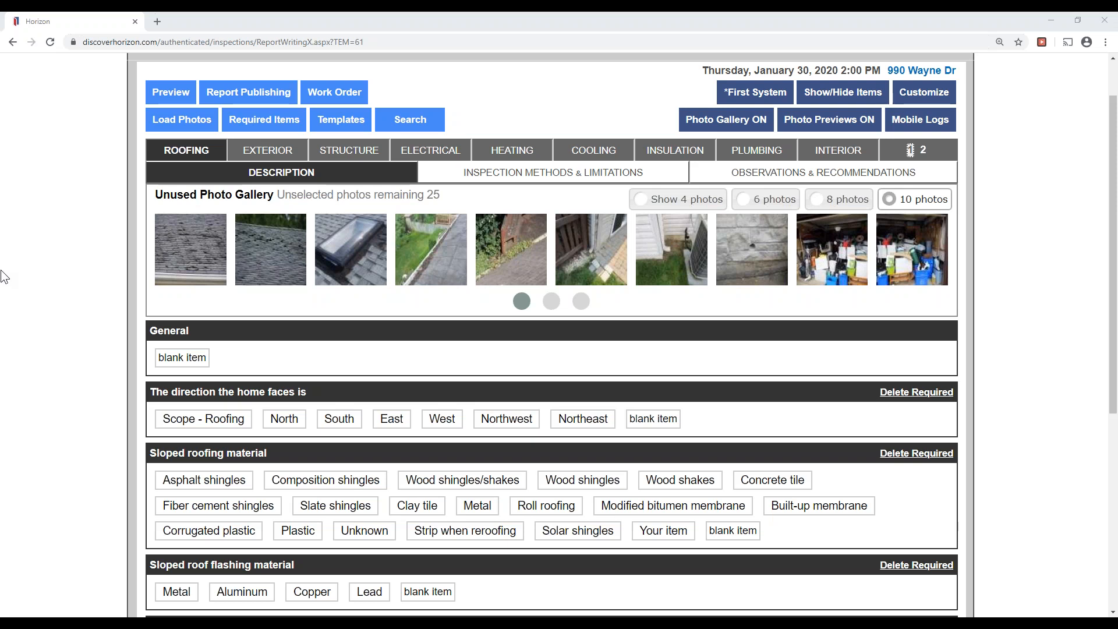
right_click(2, 270)
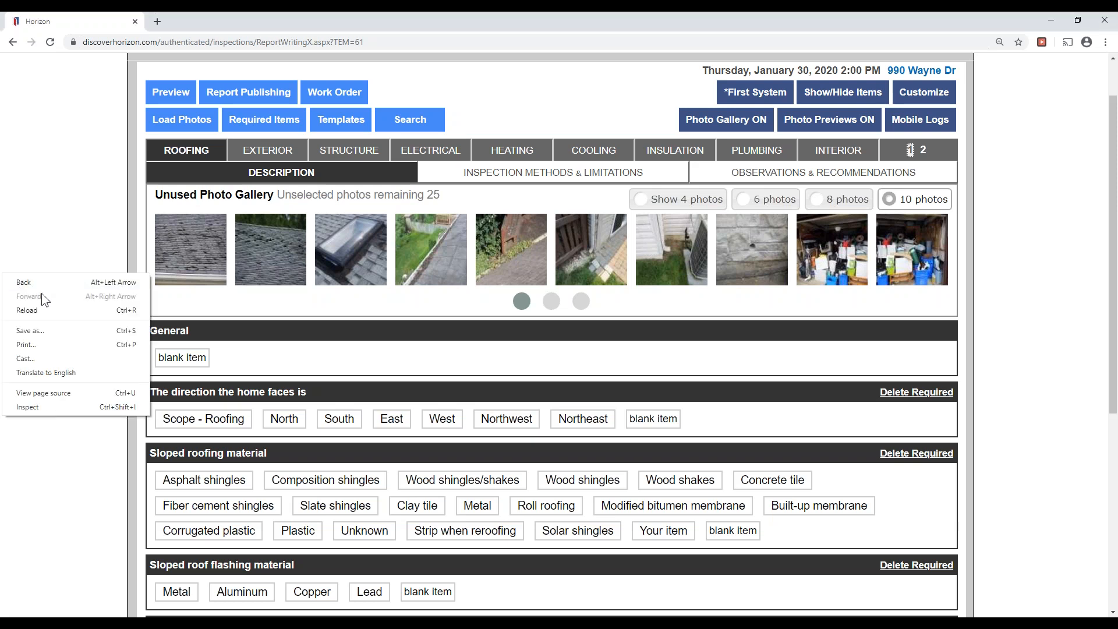
left_click(48, 307)
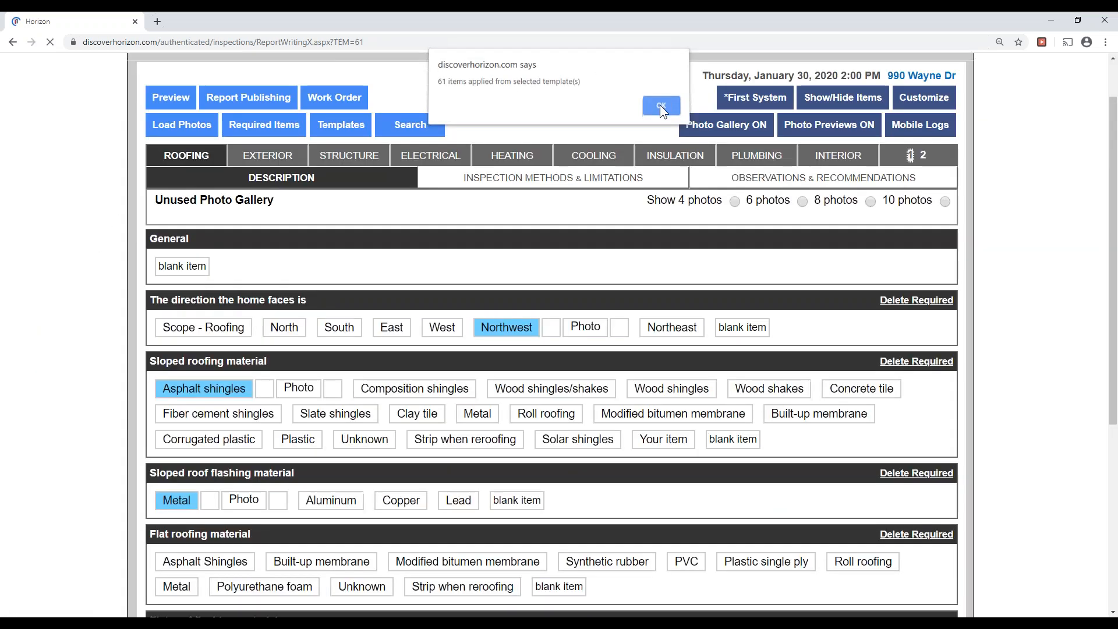
left_click(660, 106)
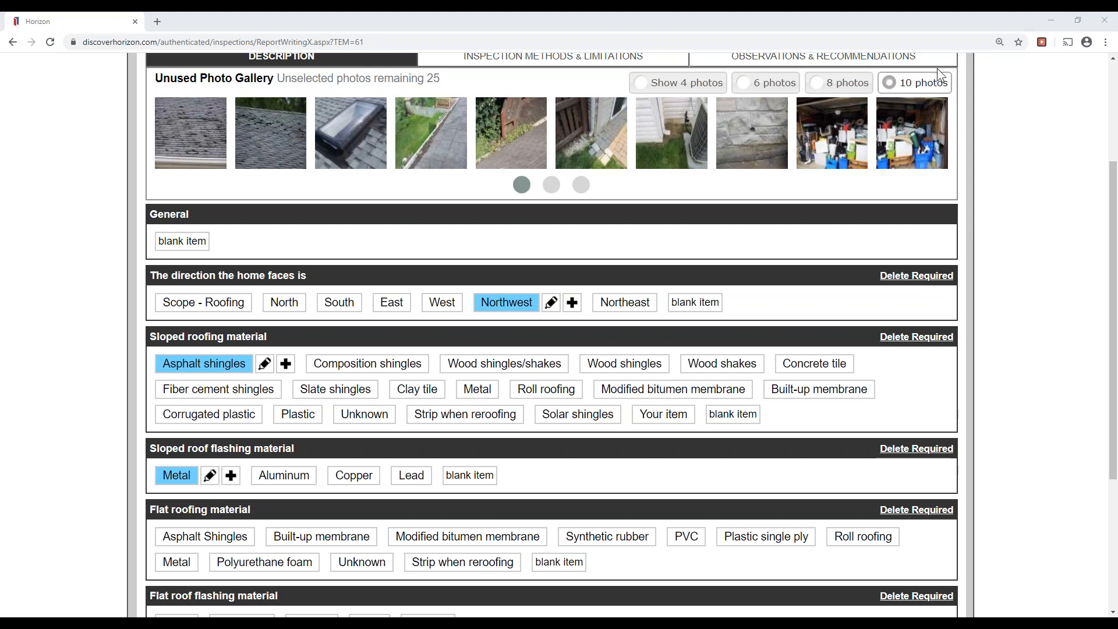
Check the Inspection Methods & Limitations tab, then return to the roofing Description page.
scroll(2, 243, "down", 2)
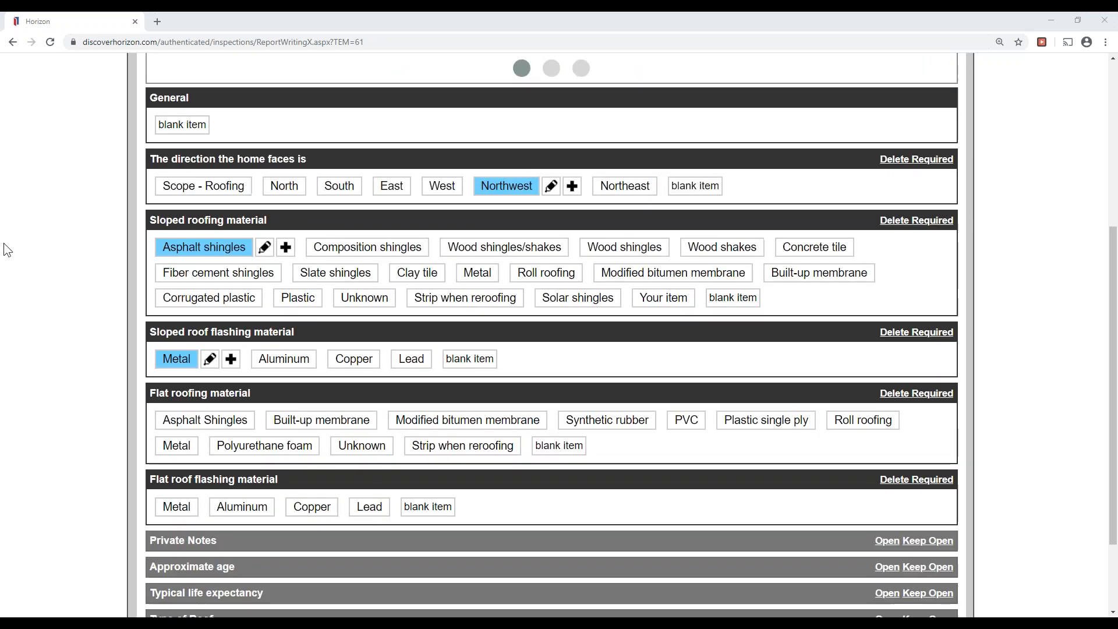
scroll(3, 243, "up", 3)
scroll(3, 250, "down", 2)
scroll(534, 134, "up", 2)
left_click(547, 119)
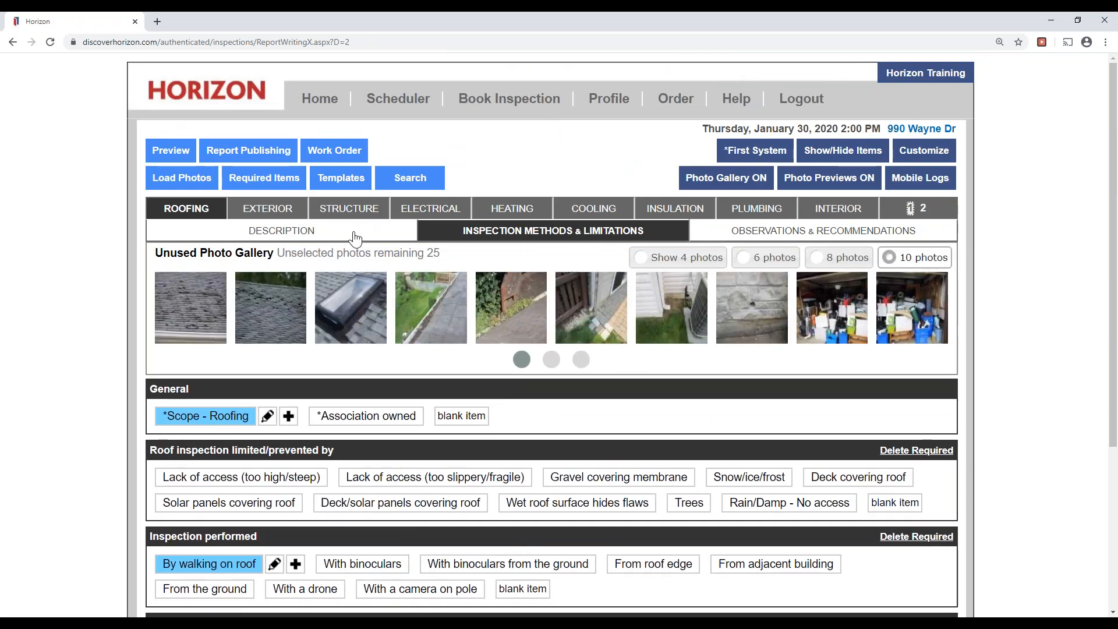
left_click(355, 236)
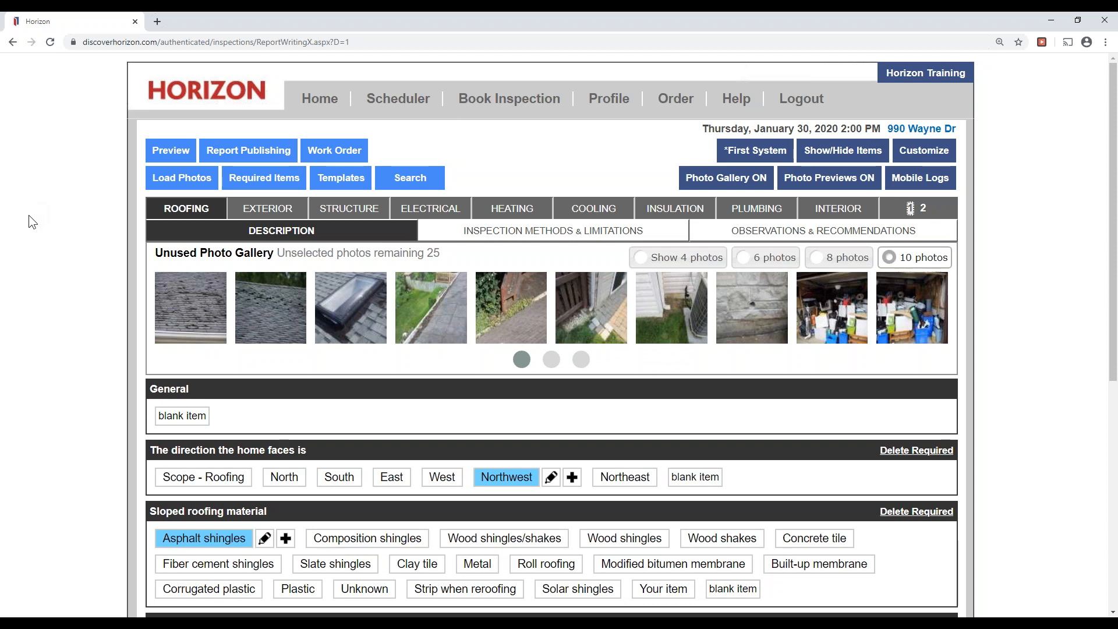
scroll(28, 242, "down", 6)
scroll(23, 243, "down", 1)
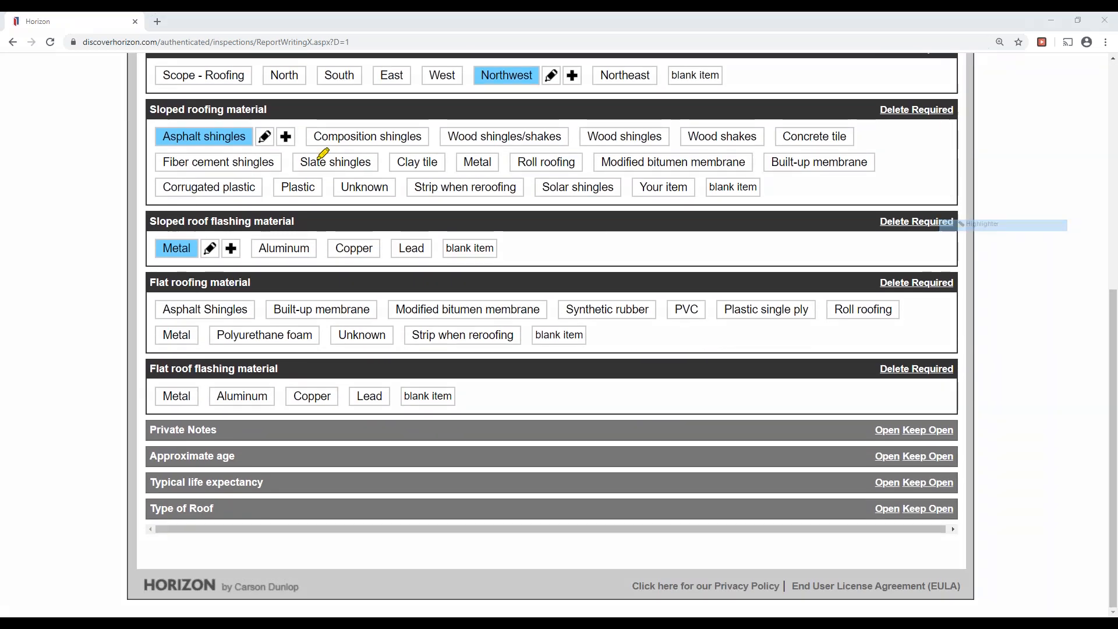
mouse_move(128, 54)
left_mouse_down()
mouse_move(122, 338)
mouse_move(133, 372)
left_mouse_up()
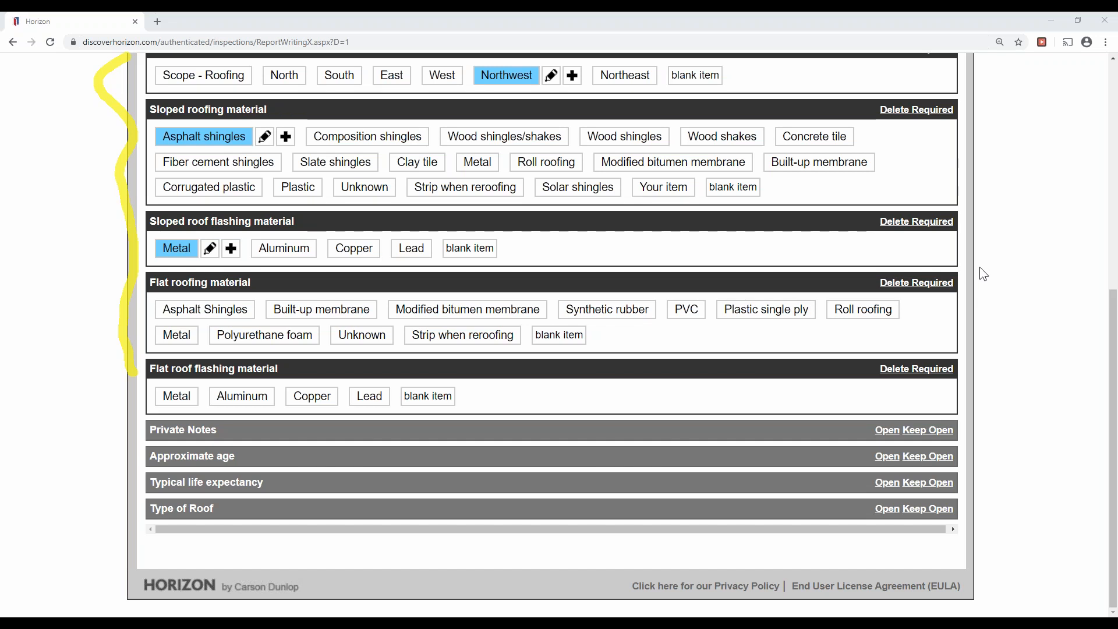
key("e")
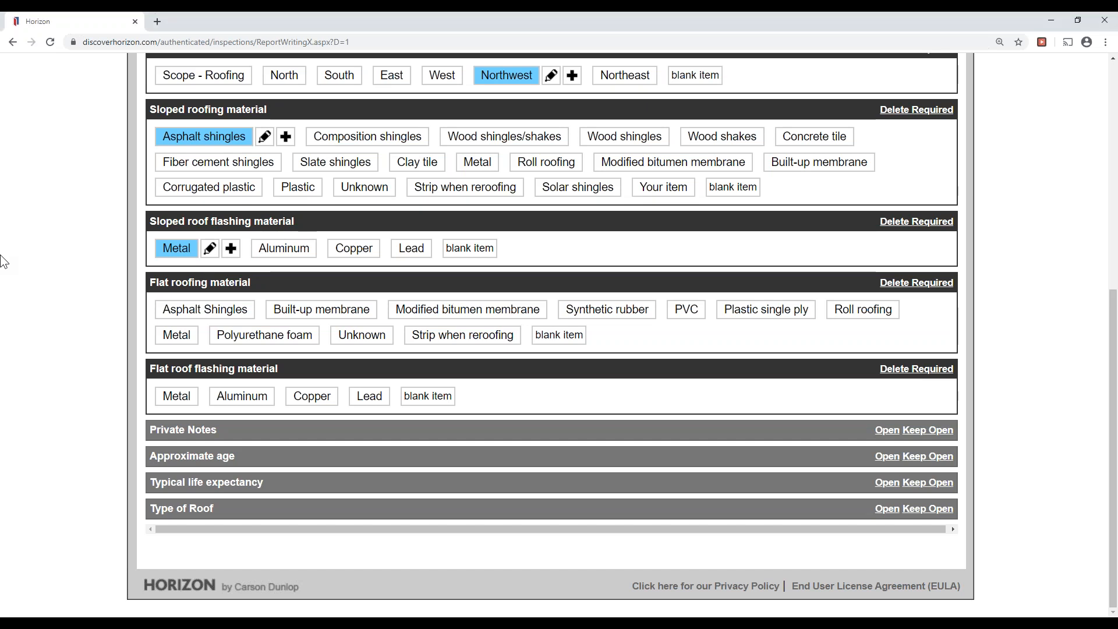
scroll(6, 291, "up", 3)
scroll(6, 291, "up", 3)
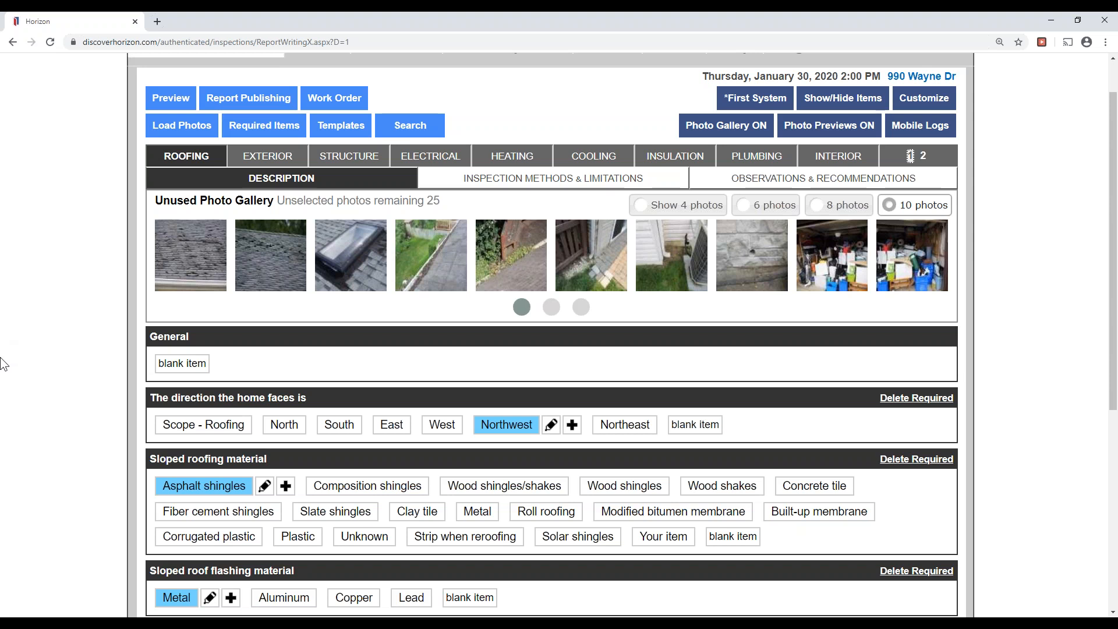
scroll(6, 366, "down", 1)
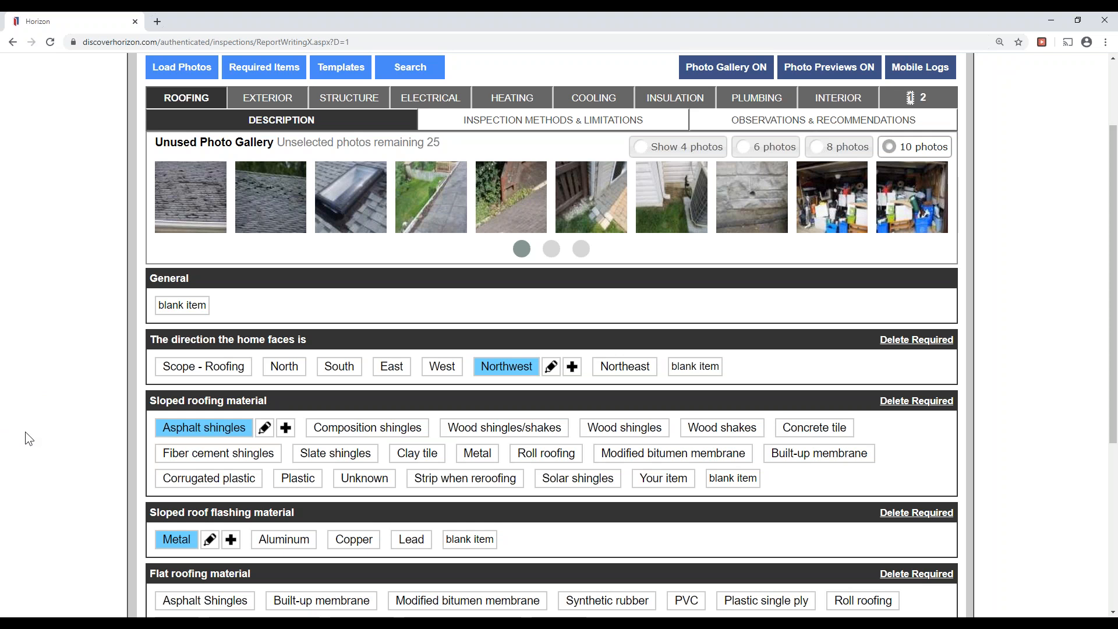
scroll(25, 434, "down", 2)
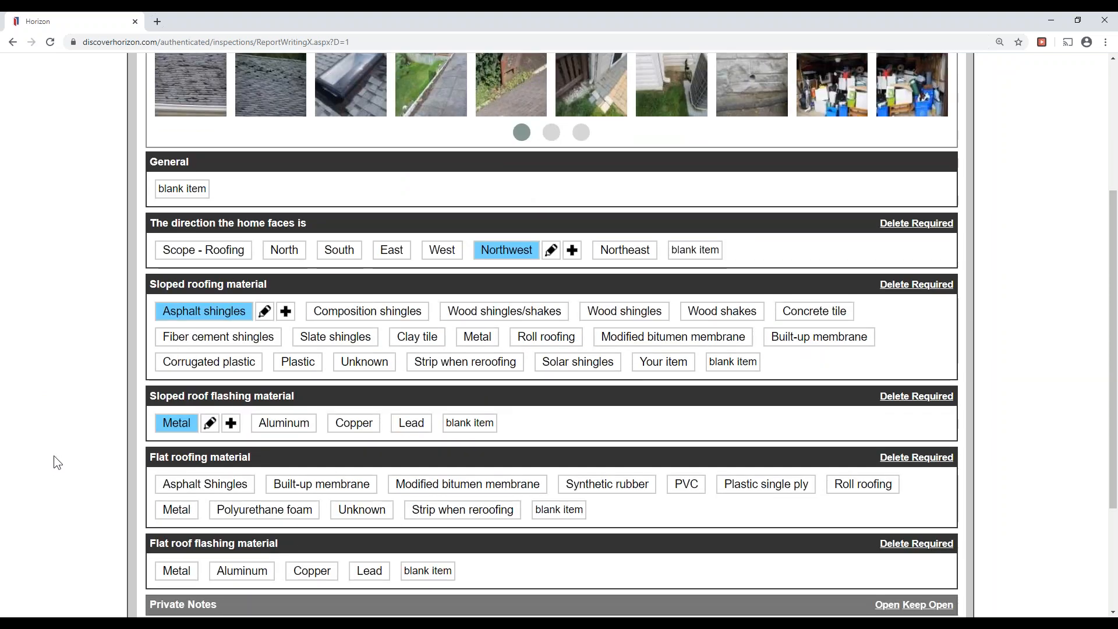
scroll(55, 460, "down", 1)
scroll(61, 475, "down", 2)
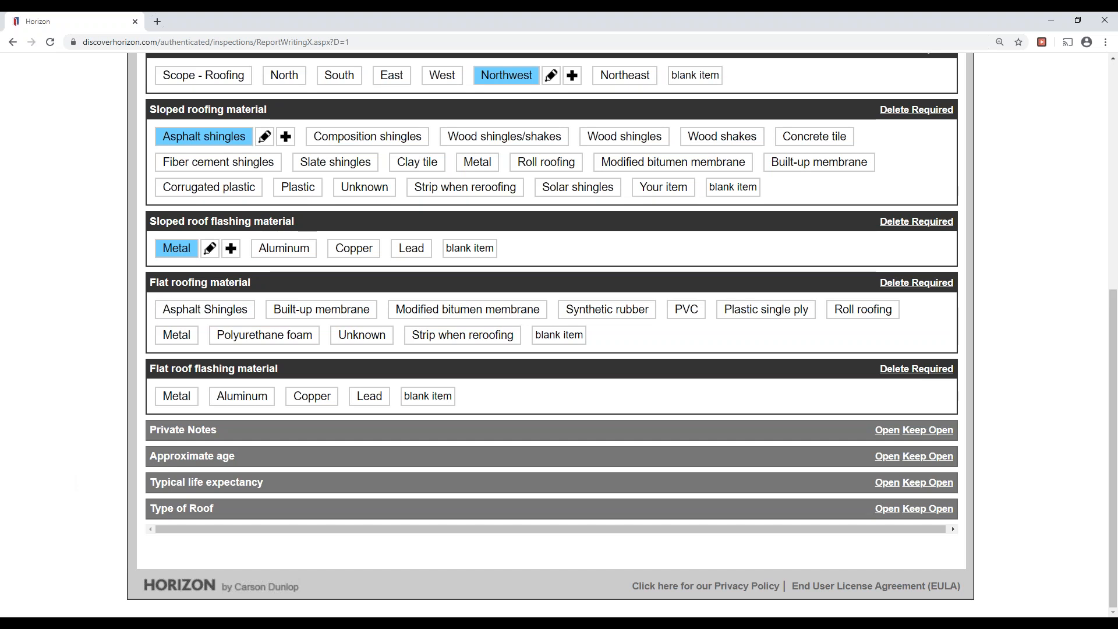
left_click(945, 185)
left_click(954, 223)
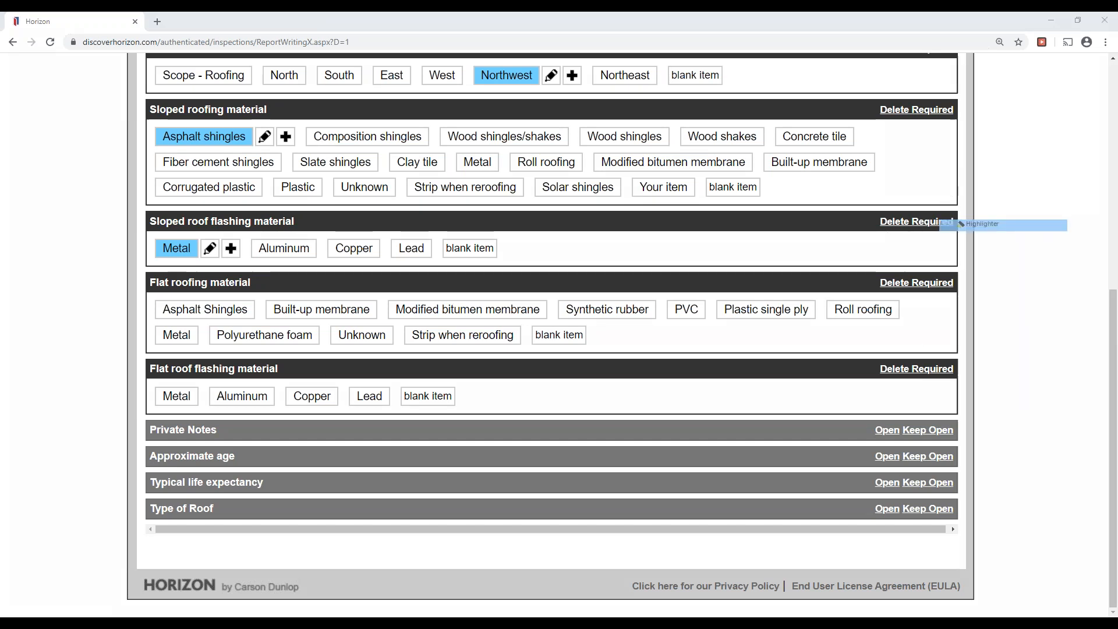
left_click_drag(125, 456, 134, 530)
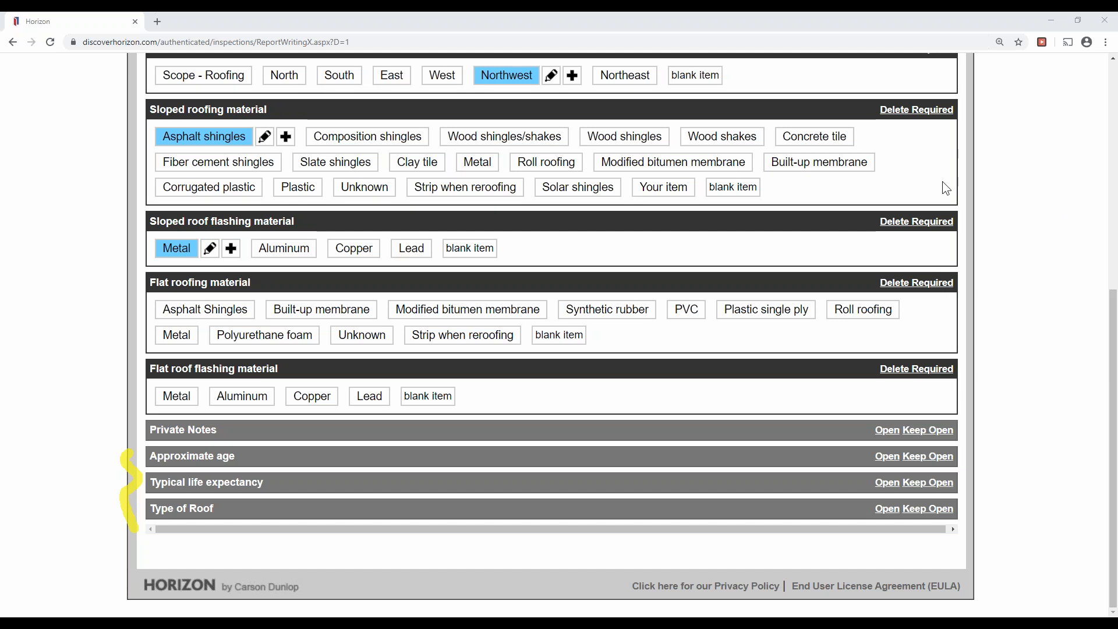
left_click(990, 270)
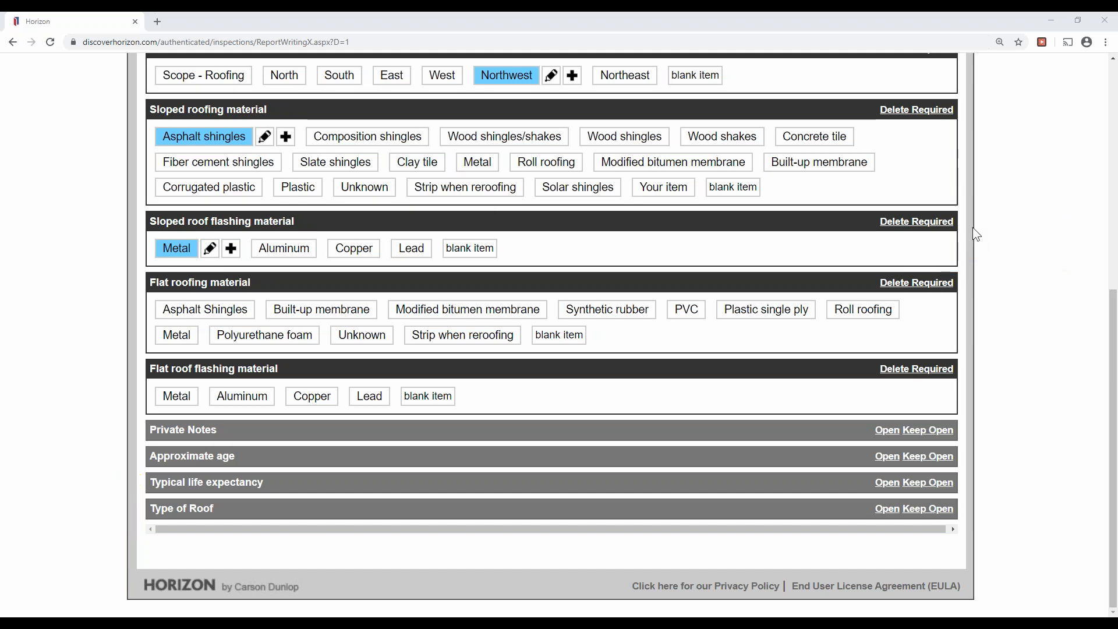
left_click_drag(152, 453, 215, 452)
left_click_drag(148, 477, 289, 484)
left_click_drag(147, 505, 247, 510)
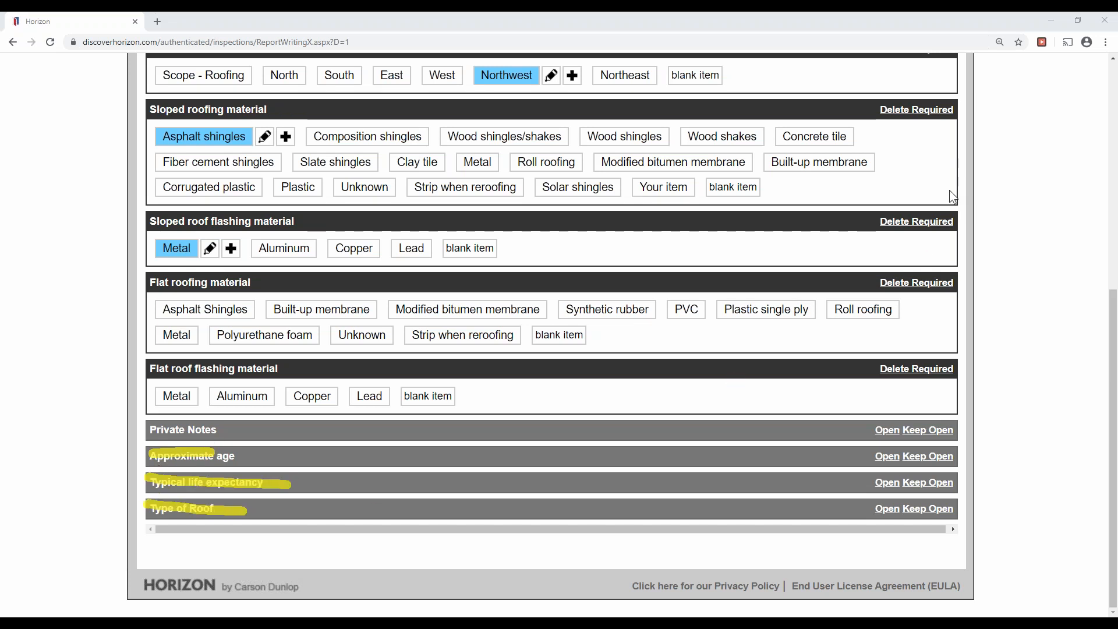
left_click(984, 265)
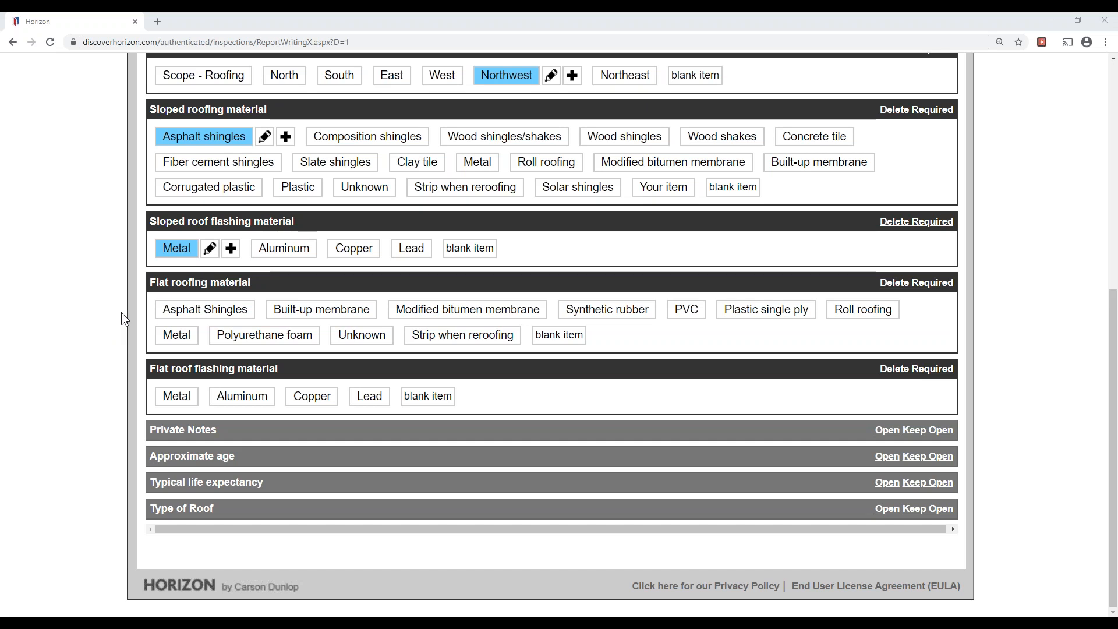
Record 15-20 years for the roof's approximate age and typical life expectancy.
left_click(187, 461)
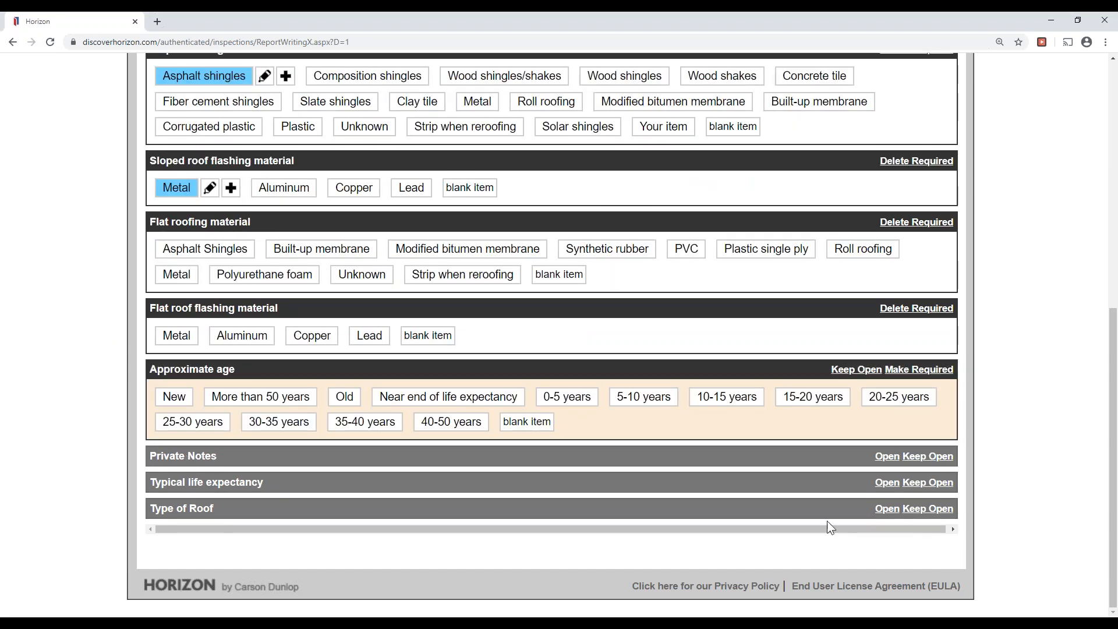
left_click(803, 402)
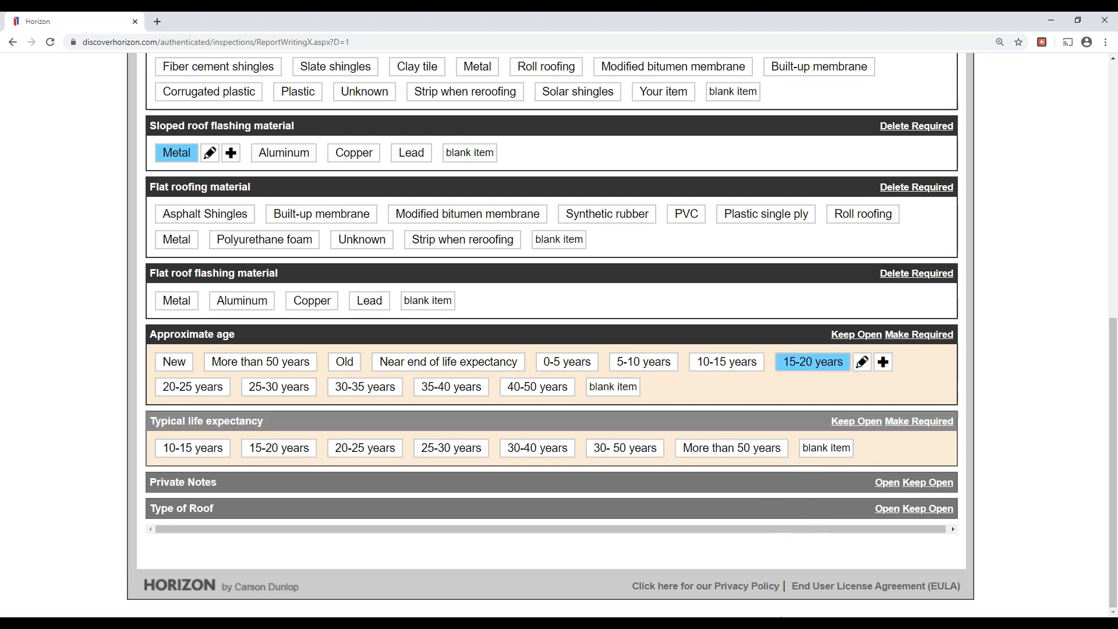
left_click(279, 447)
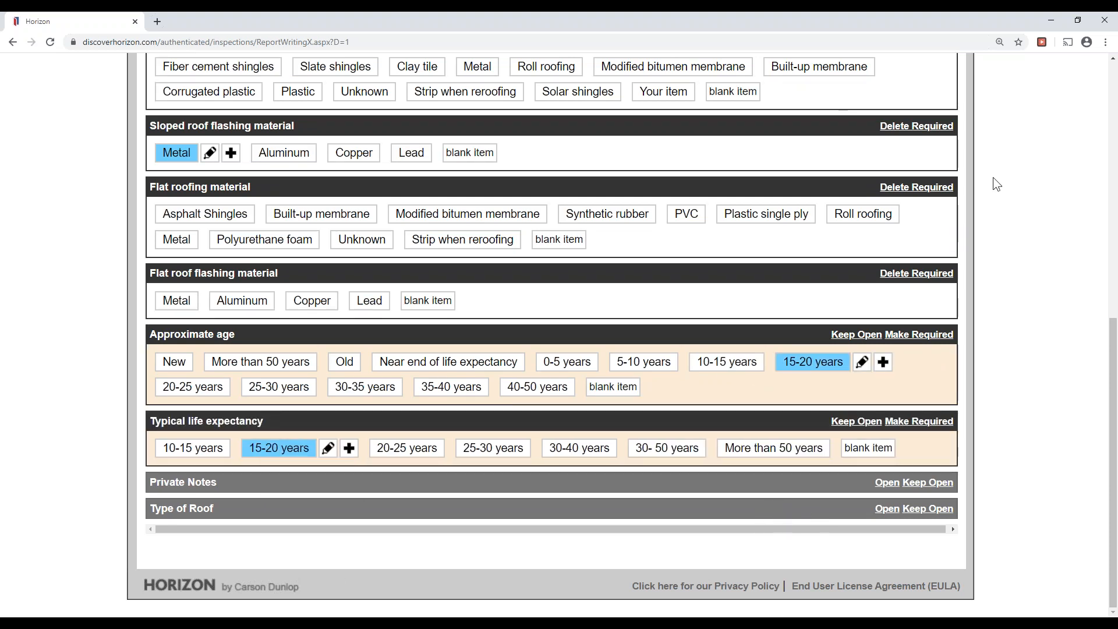
Highlight both section headings and their Make Required buttons, then clear the marks.
left_click_drag(150, 327, 242, 331)
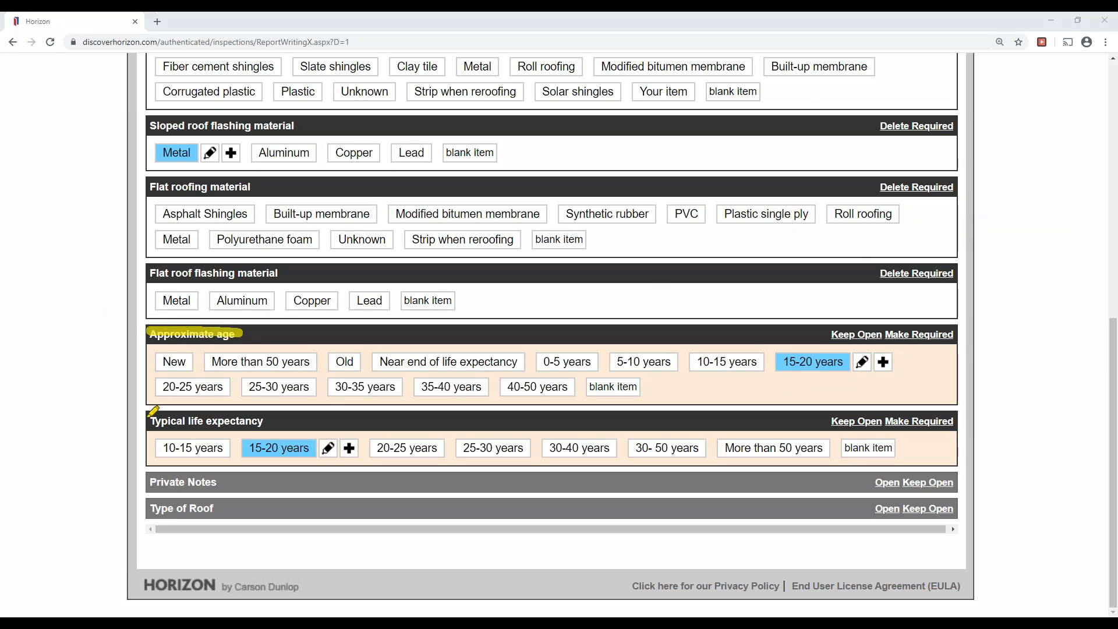
left_click_drag(143, 419, 315, 414)
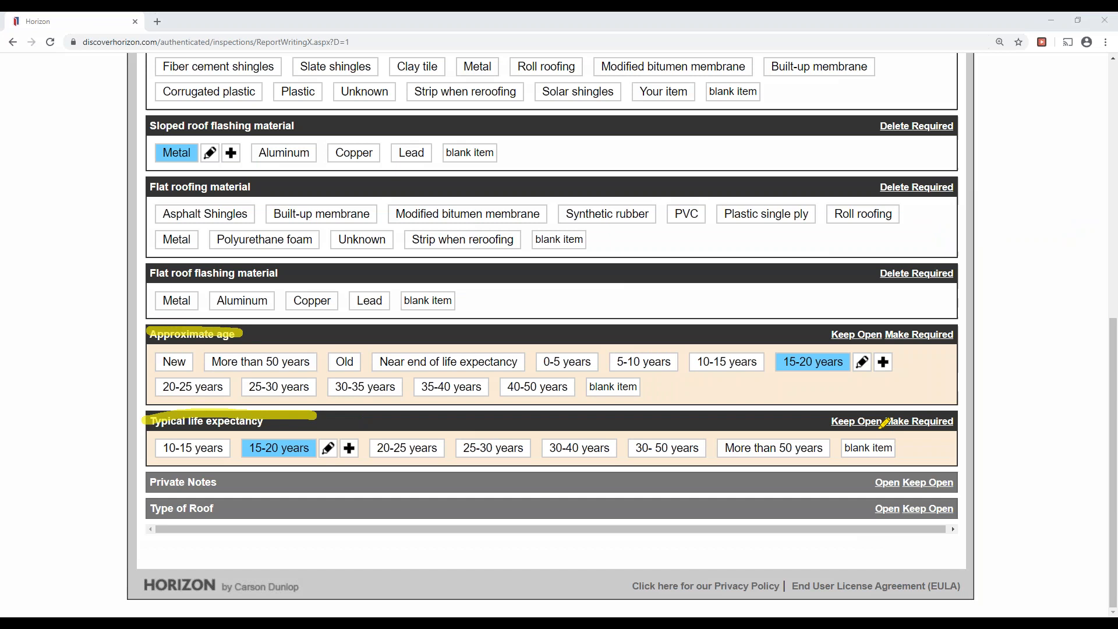
left_click_drag(884, 426, 929, 420)
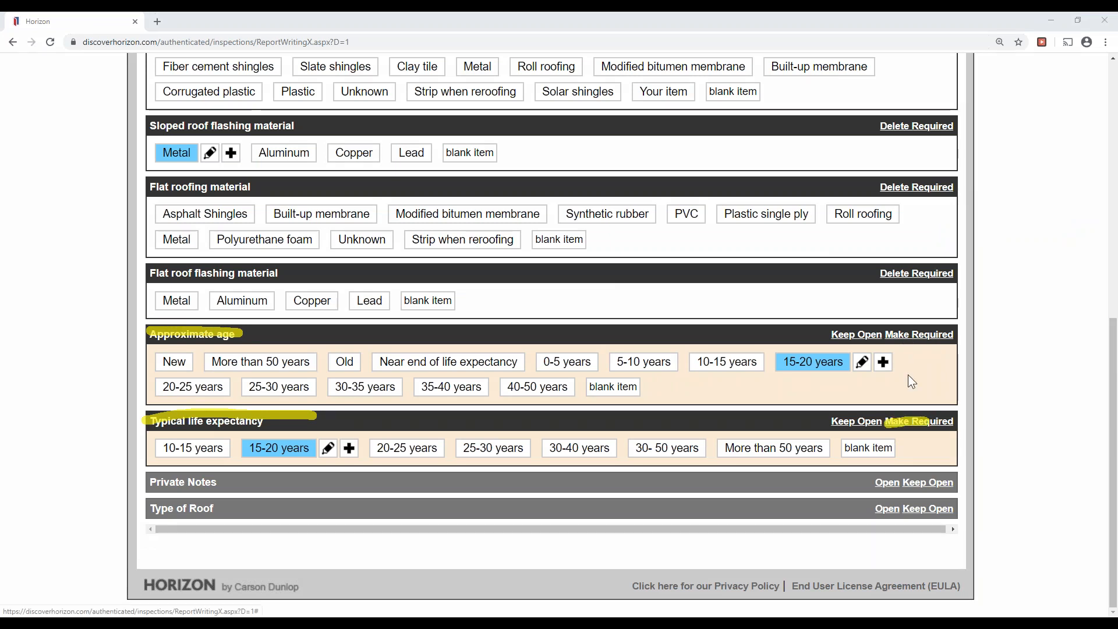
left_click_drag(899, 336, 944, 334)
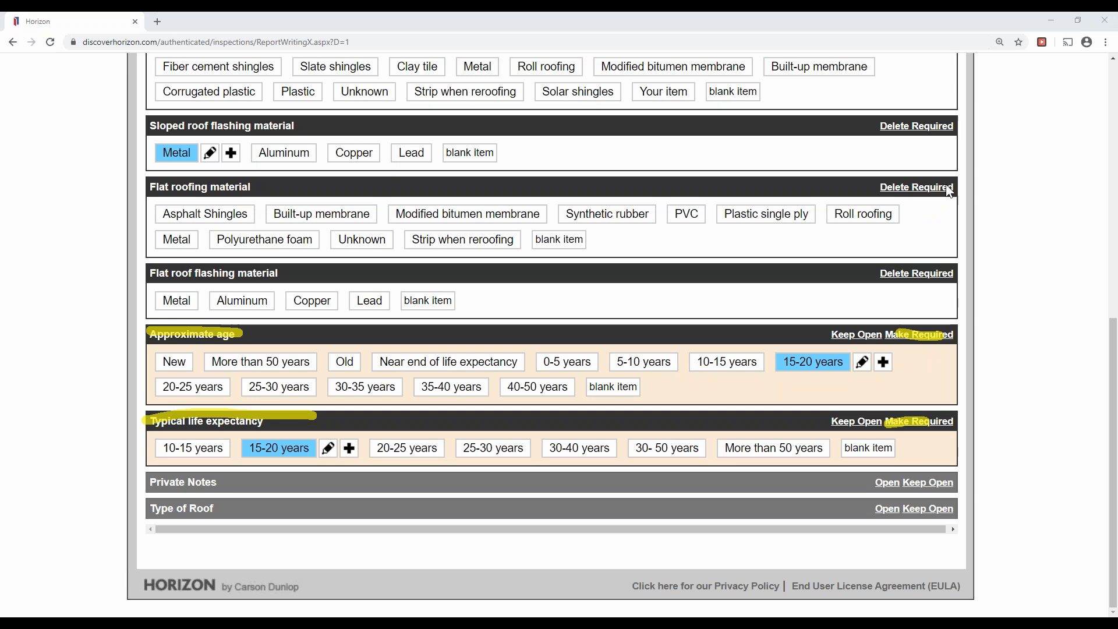
left_click(984, 267)
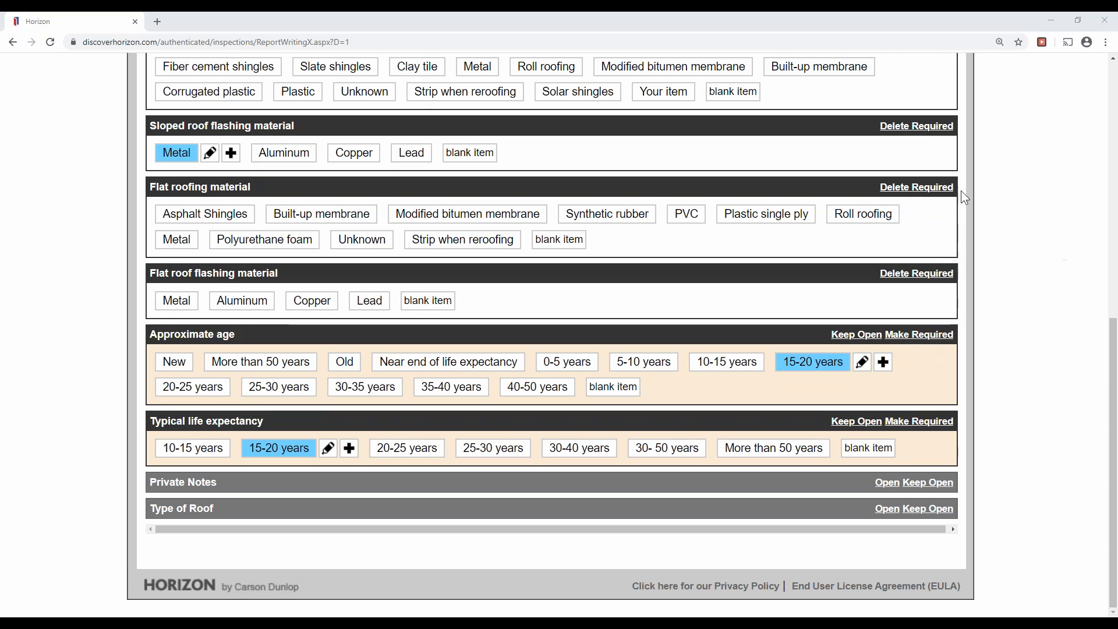
Mark Approximate age and Typical life expectancy as required sections.
left_click(977, 204)
left_click(931, 335)
left_click(936, 425)
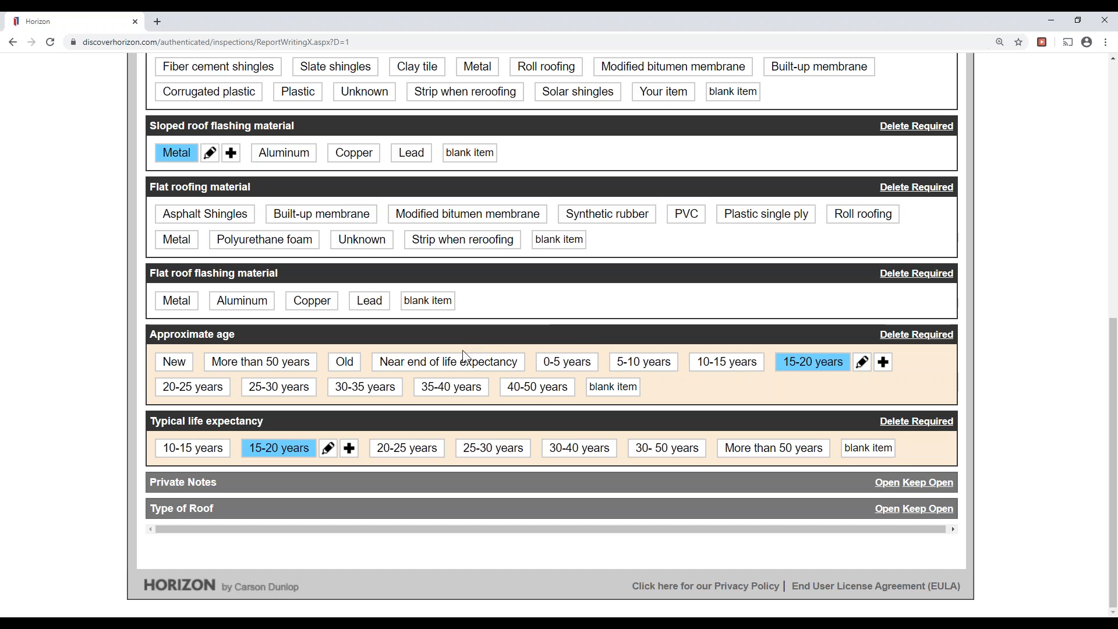
scroll(495, 358, "up", 9)
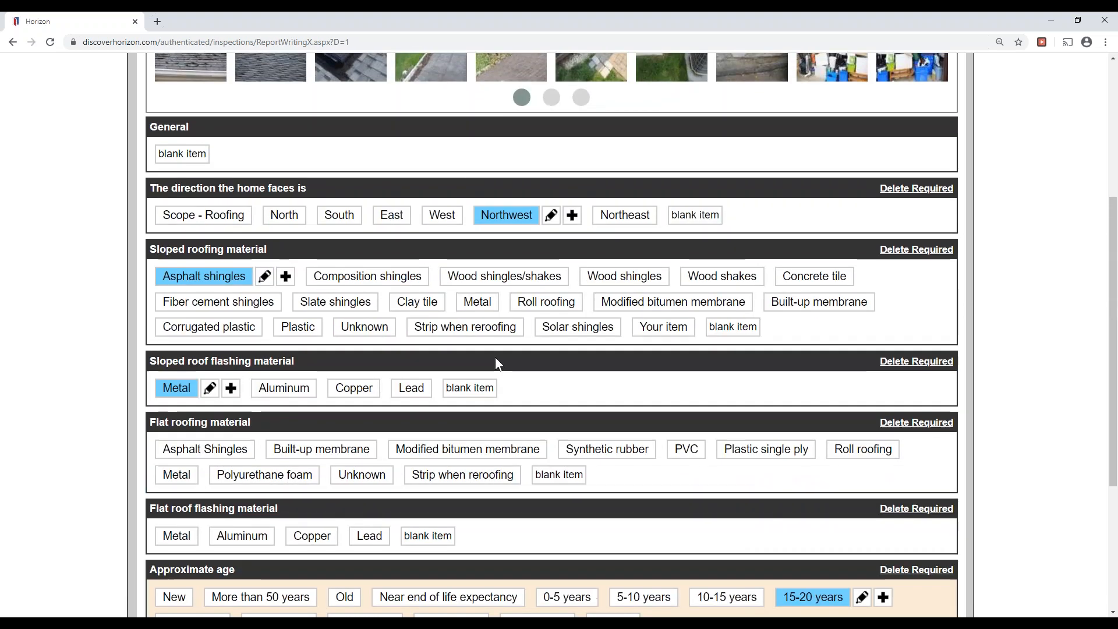
Show the roofing limitations: inspected by walking on roof, age judged visually.
left_click(545, 231)
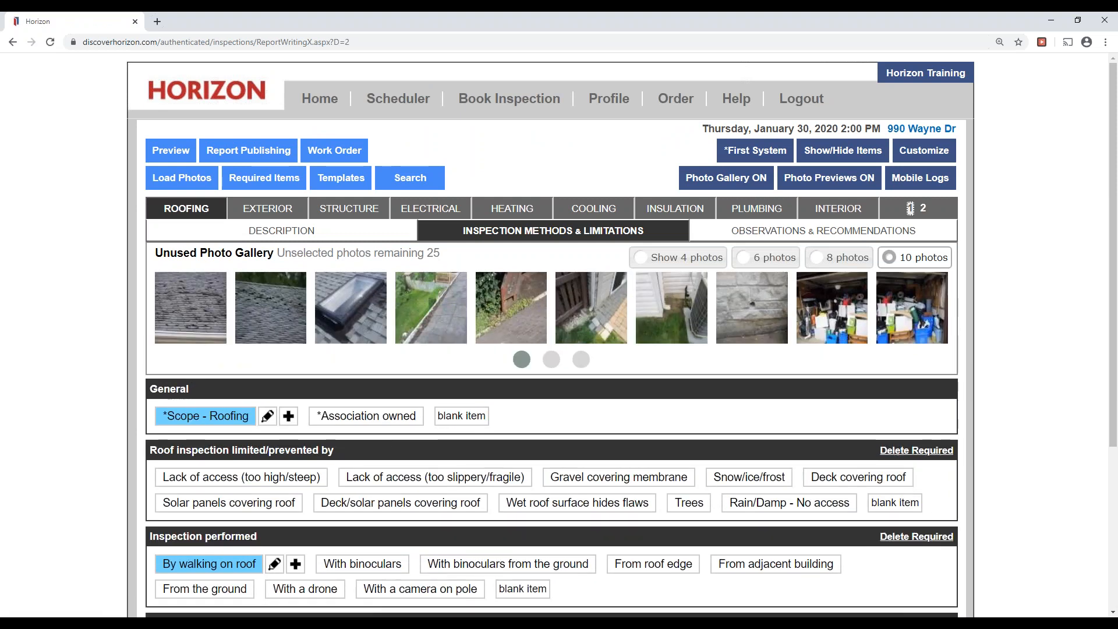
scroll(559, 242, "down", 4)
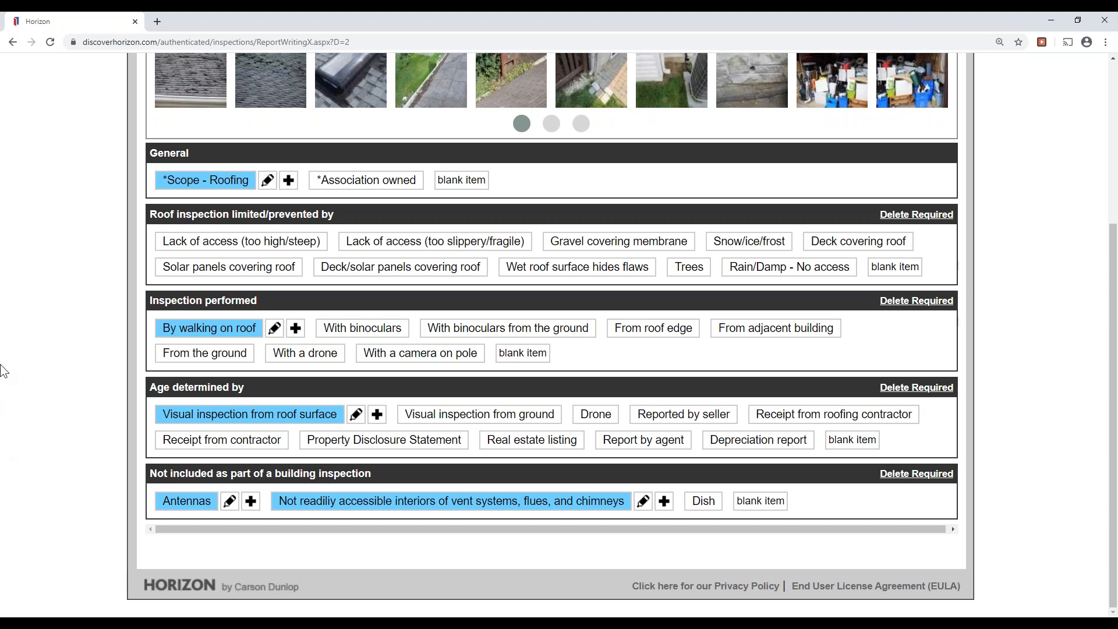
Switch to the roofing Observations & Recommendations sub-tab.
scroll(5, 361, "up", 4)
left_click(272, 211)
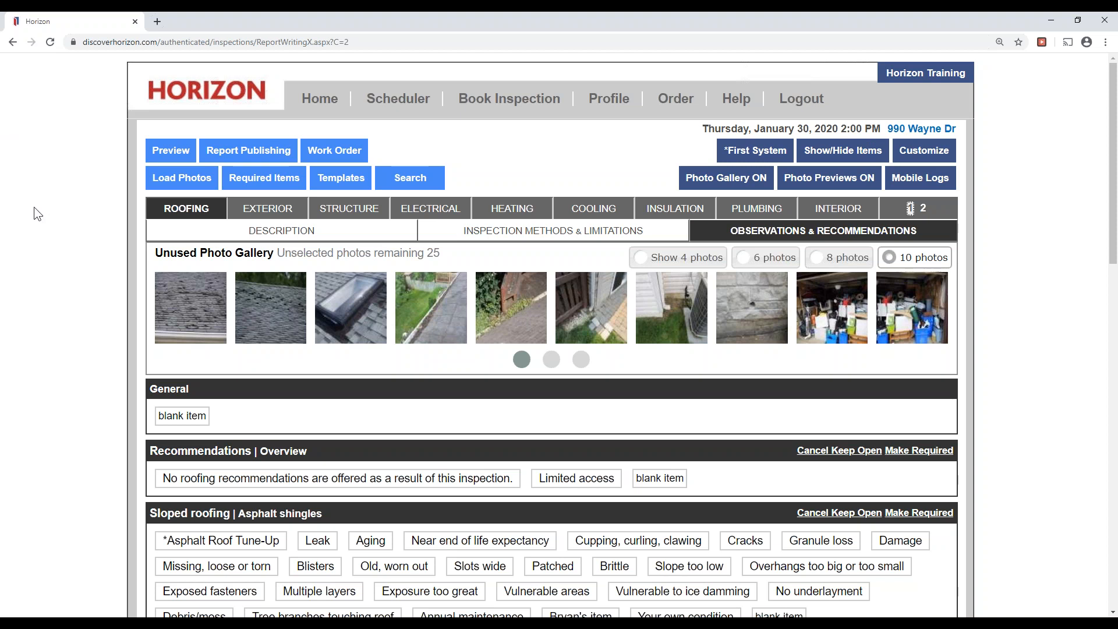
Select the first two shingle photos in the Unused Photo Gallery.
left_click(214, 319)
left_click(259, 314)
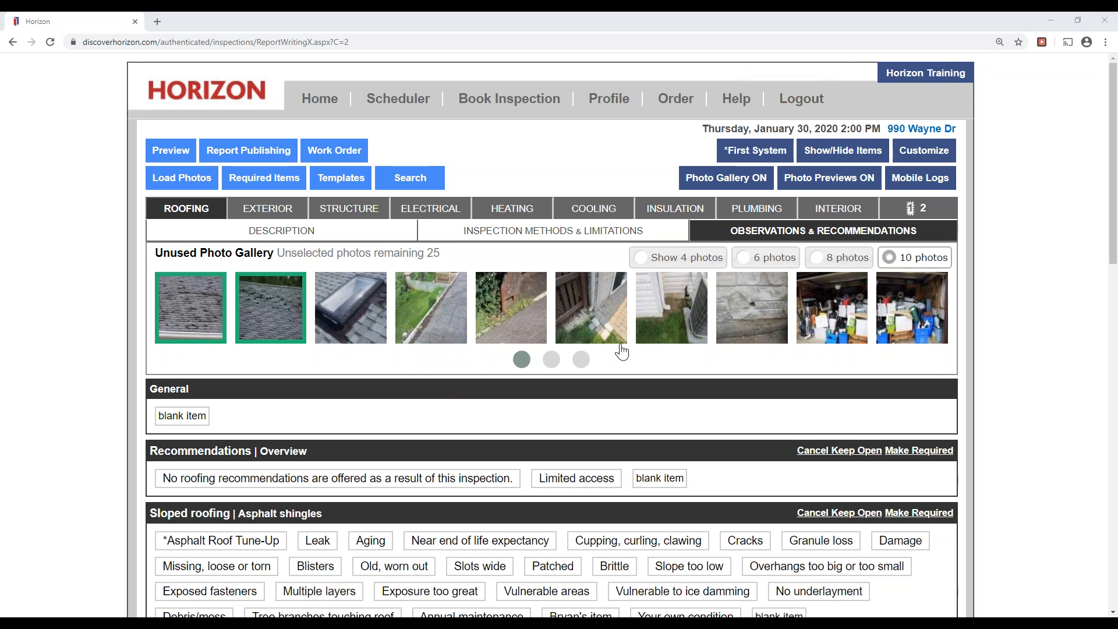
Under Sloped roofing | Asphalt shingles, add the Cupping, curling, clawing condition.
scroll(620, 363, "down", 3)
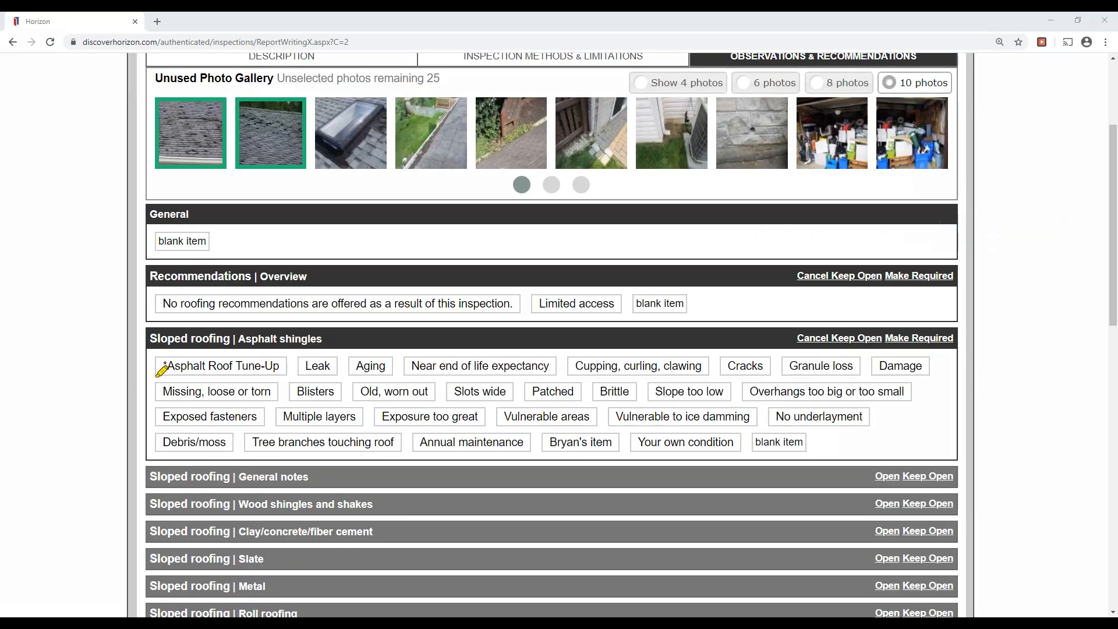
left_click_drag(153, 340, 328, 344)
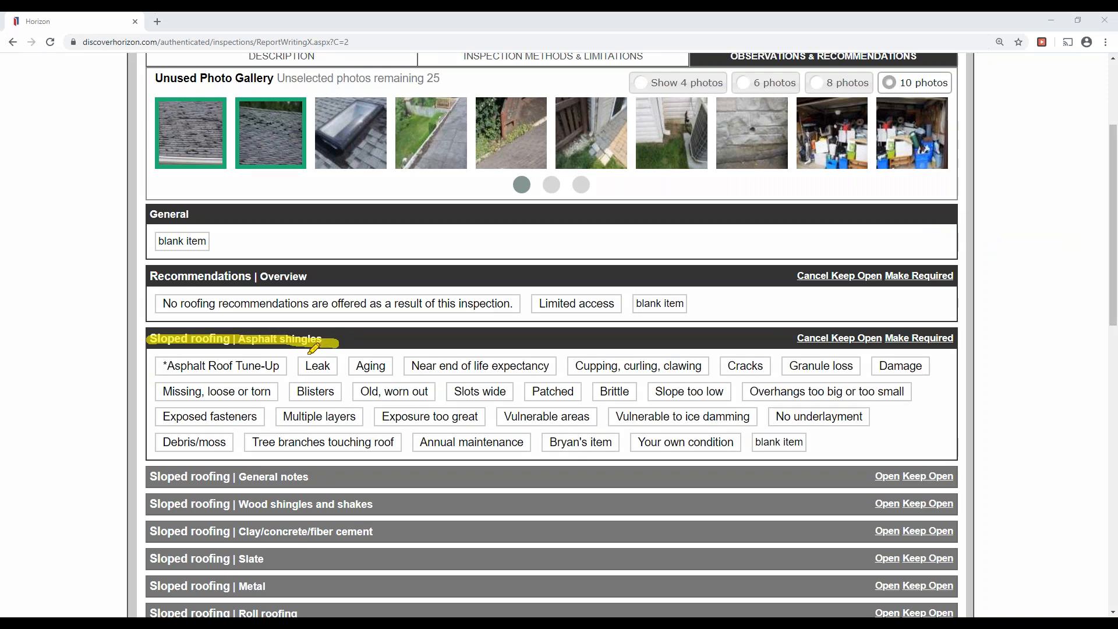
mouse_move(338, 320)
left_mouse_down()
mouse_move(294, 344)
mouse_move(338, 343)
left_mouse_up()
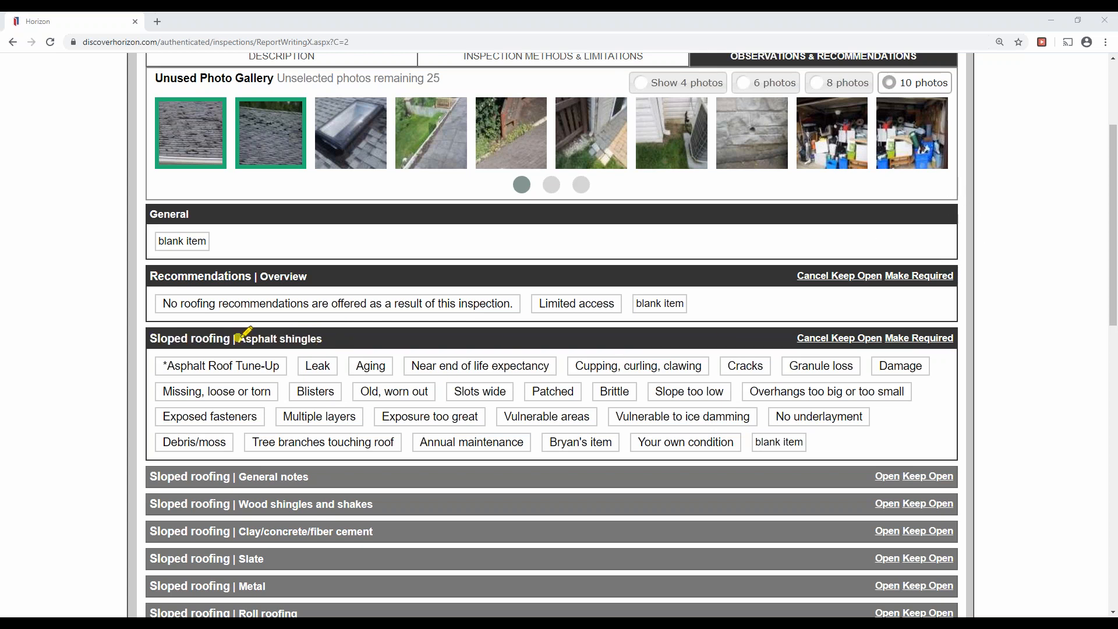
left_click_drag(236, 338, 325, 337)
left_click_drag(576, 366, 695, 361)
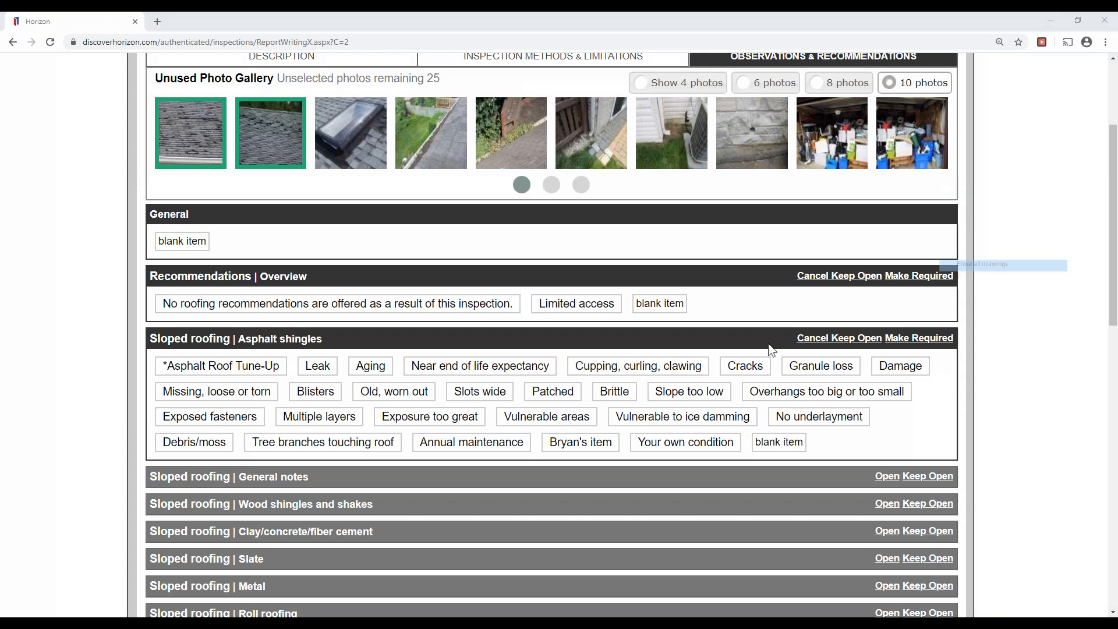
left_click(638, 366)
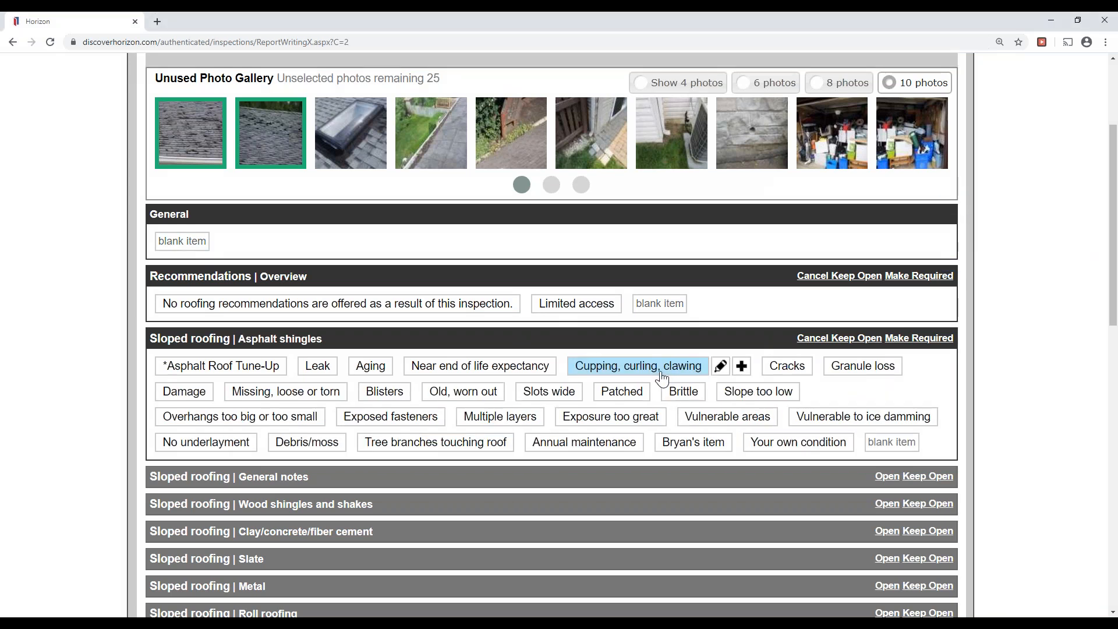
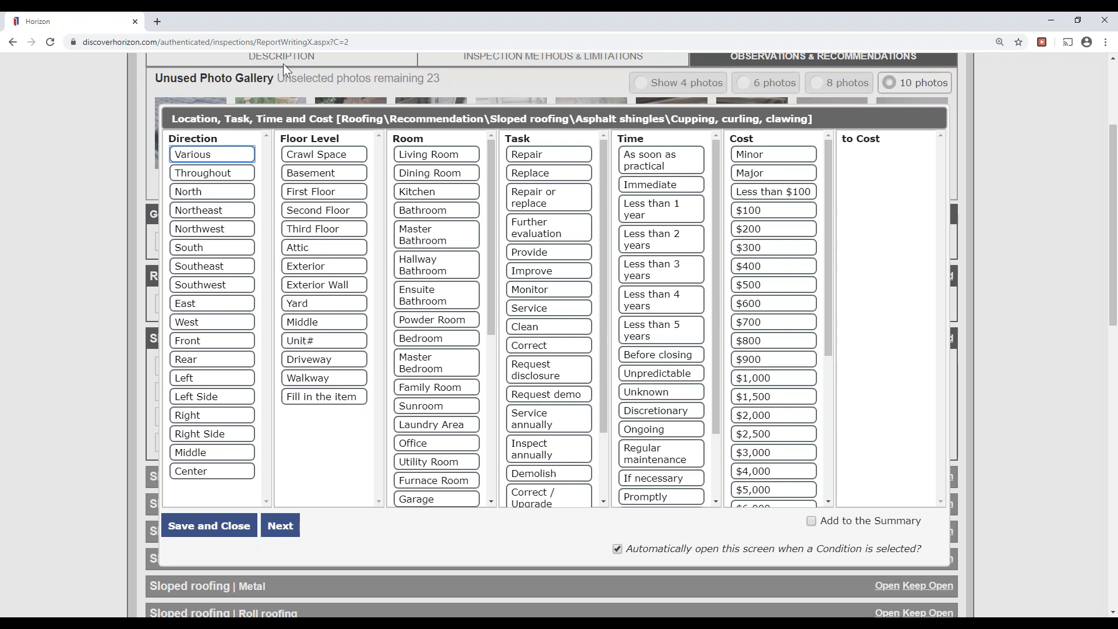
Choose location Various, task Replace and time As soon as practical, and add it to the Summary.
left_click(208, 155)
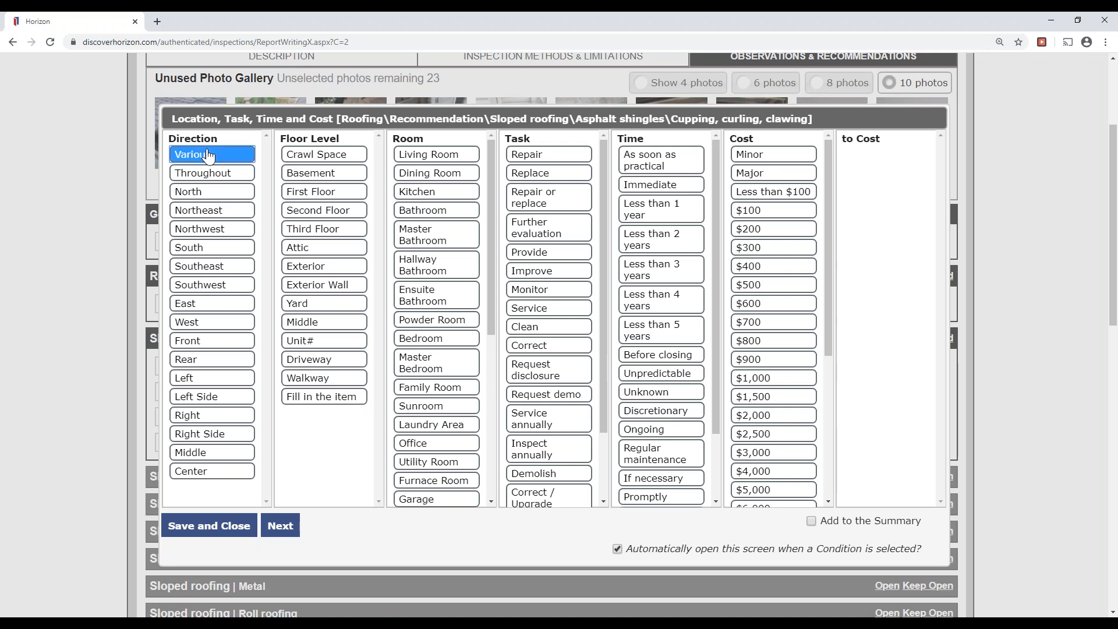
left_click(548, 174)
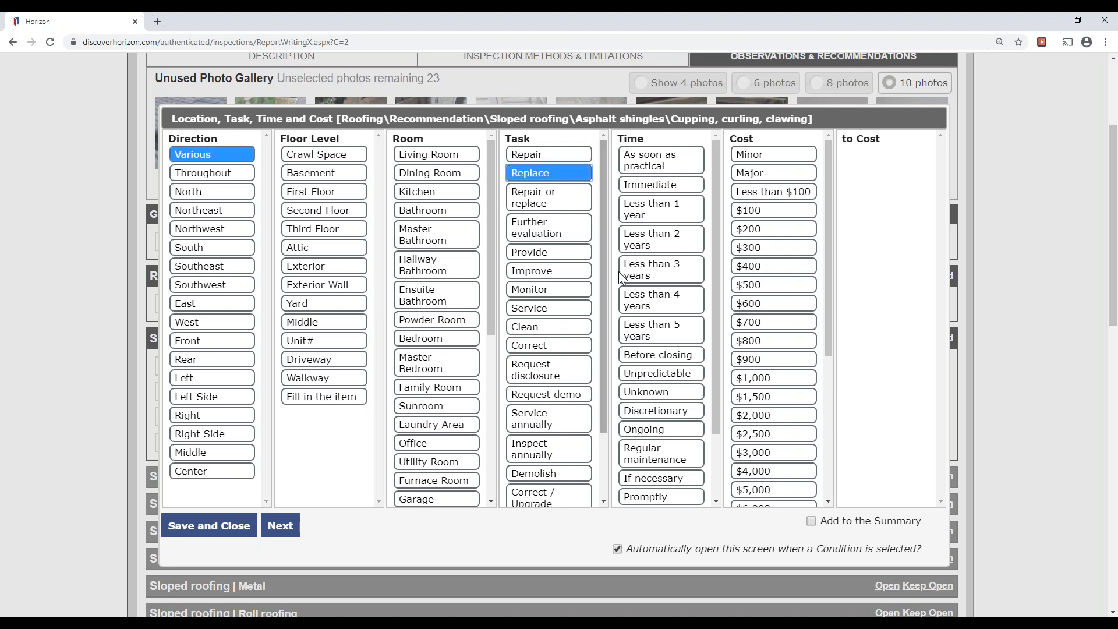
left_click(663, 187)
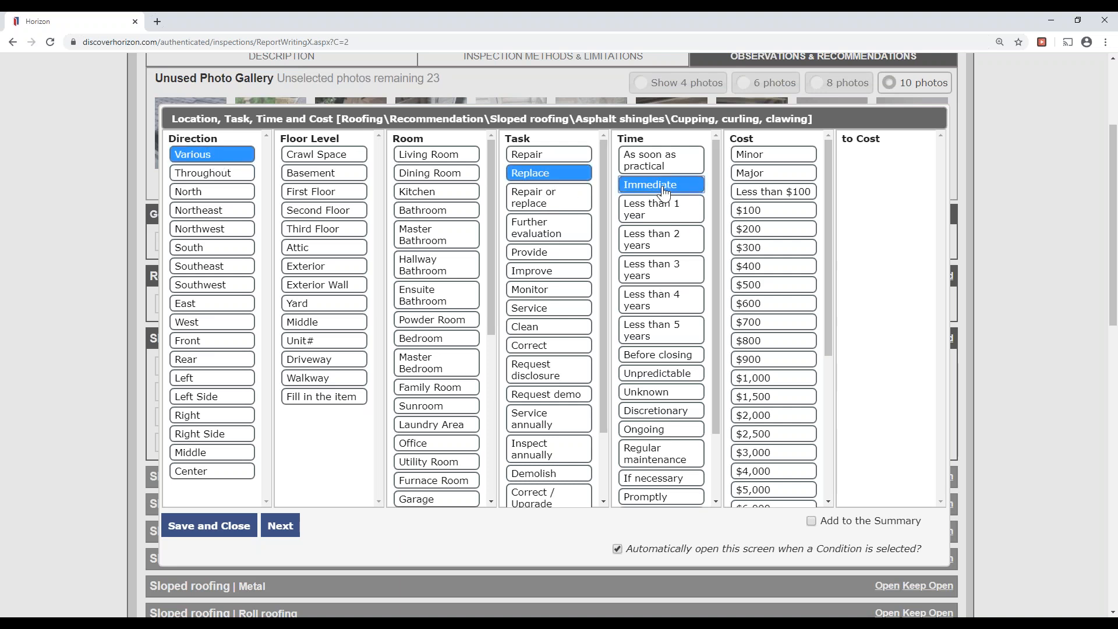
left_click(667, 164)
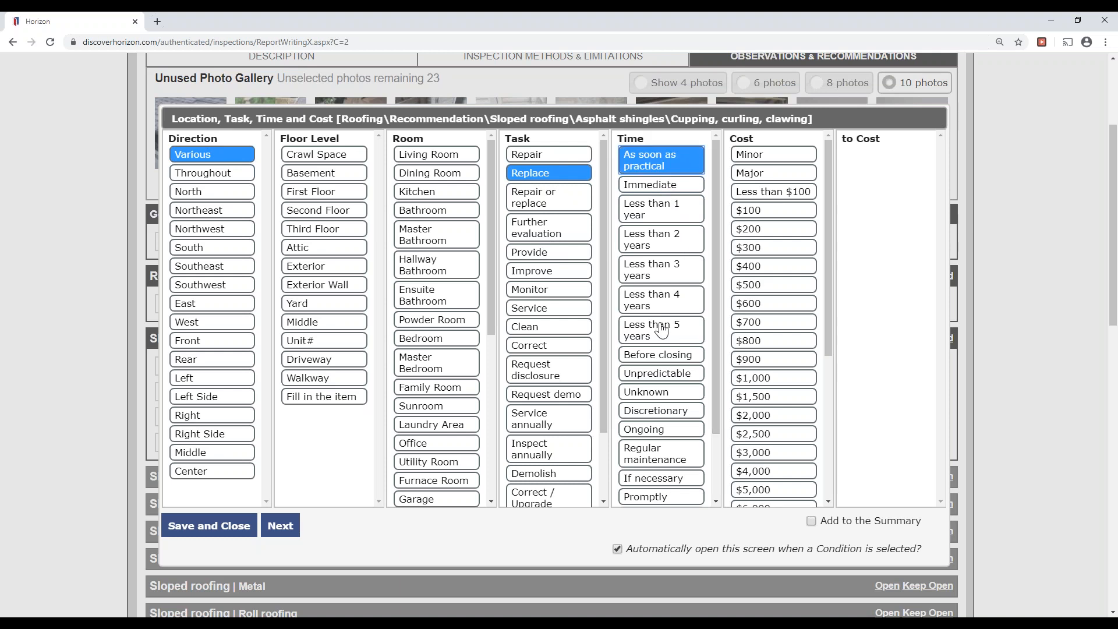
left_click(812, 522)
Advance to photo selection and open the first shingle photo in the Photo Editor.
left_click(285, 527)
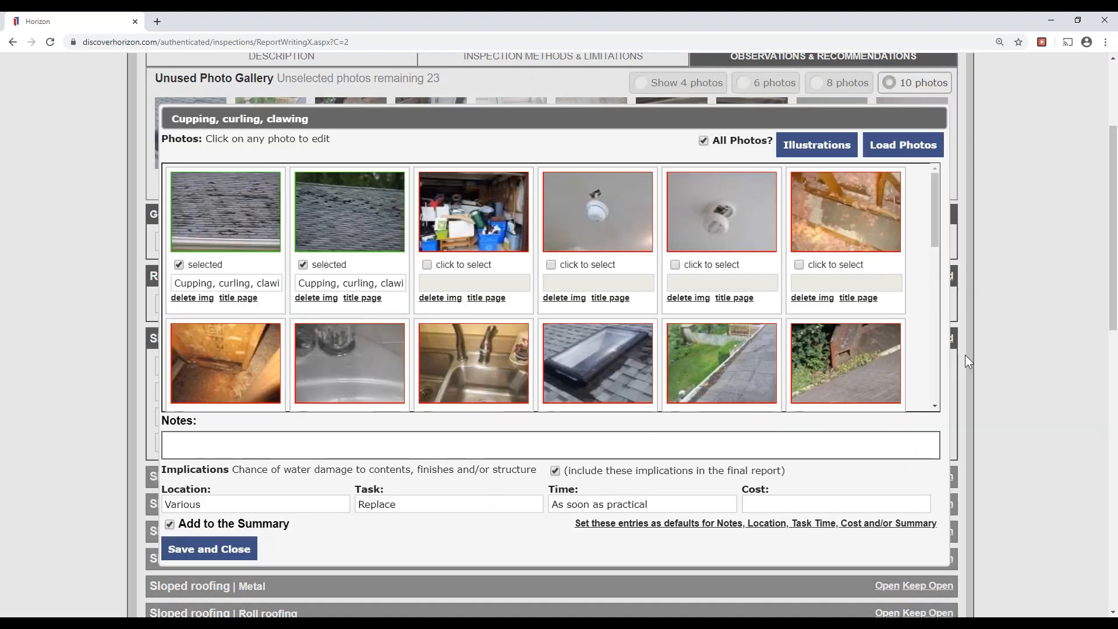
left_click(941, 178)
left_click(972, 225)
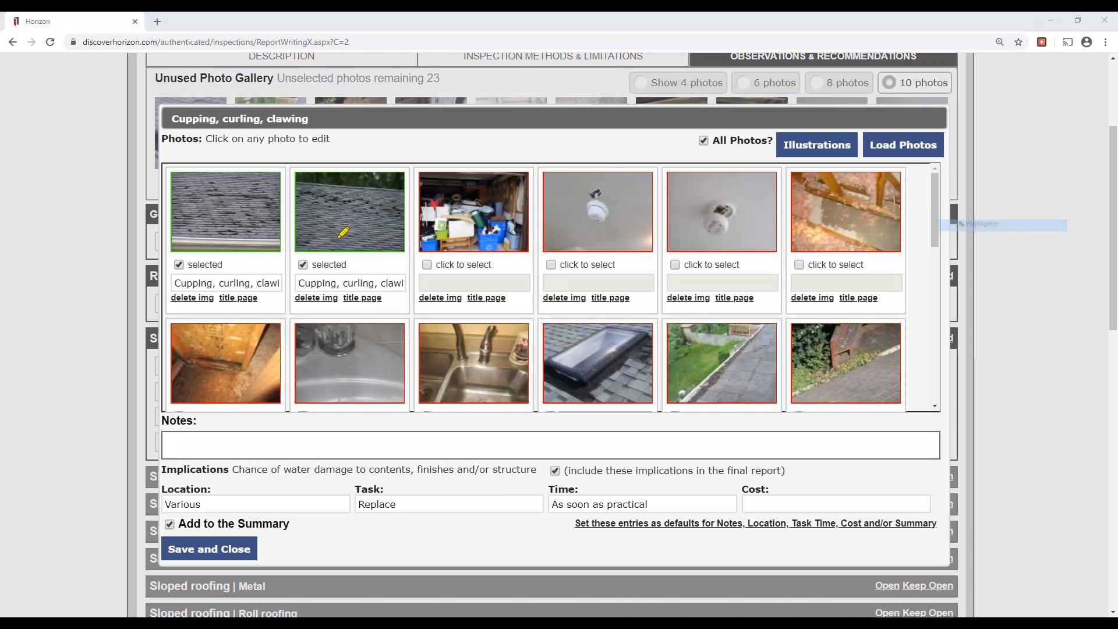
left_click_drag(220, 189, 204, 223)
mouse_move(320, 197)
left_mouse_down()
mouse_move(378, 211)
mouse_move(358, 236)
left_mouse_up()
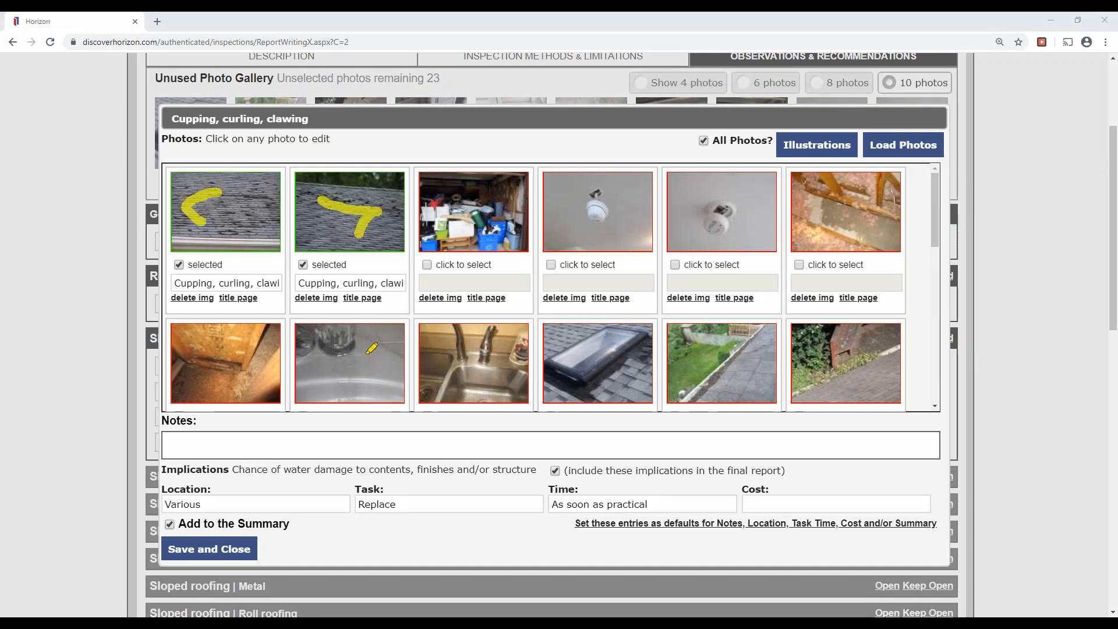
left_click_drag(163, 421, 205, 422)
left_click_drag(167, 489, 768, 491)
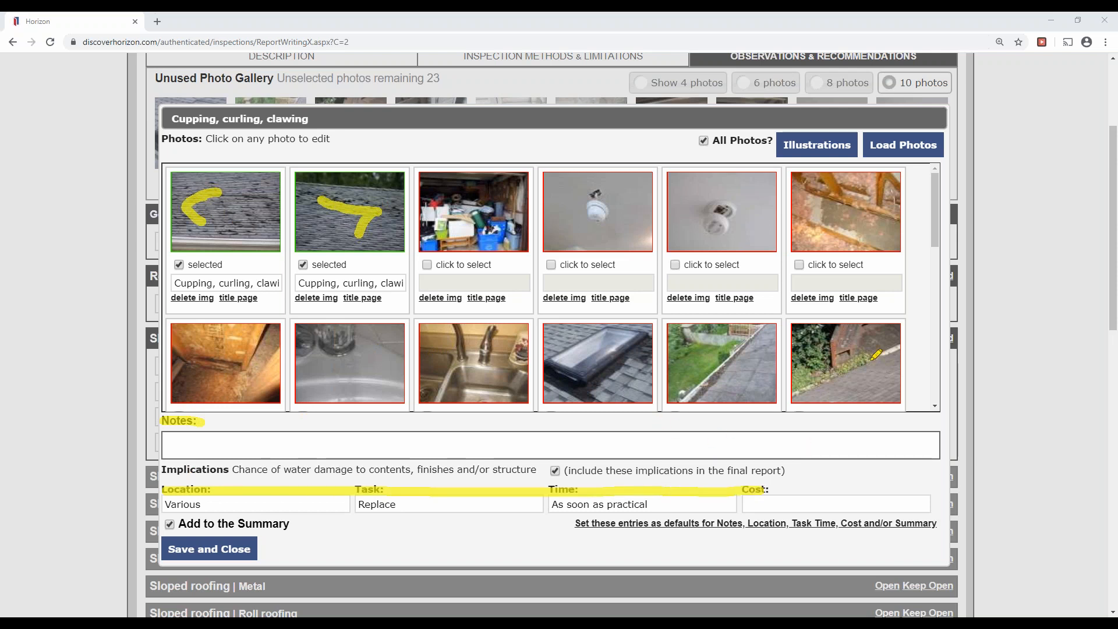
key("Escape")
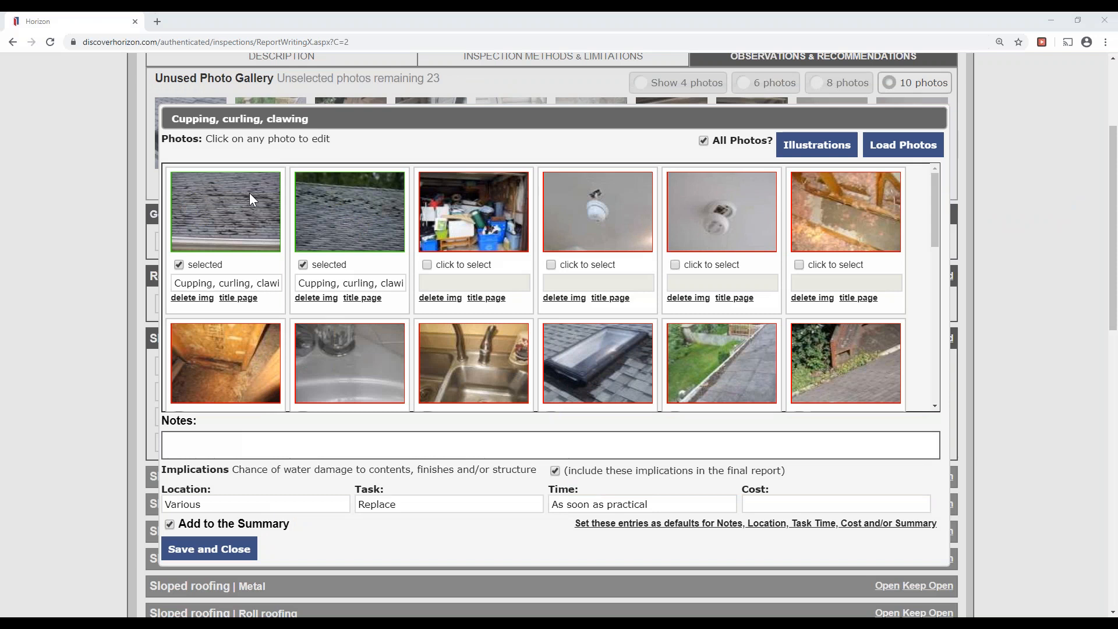
left_click(241, 219)
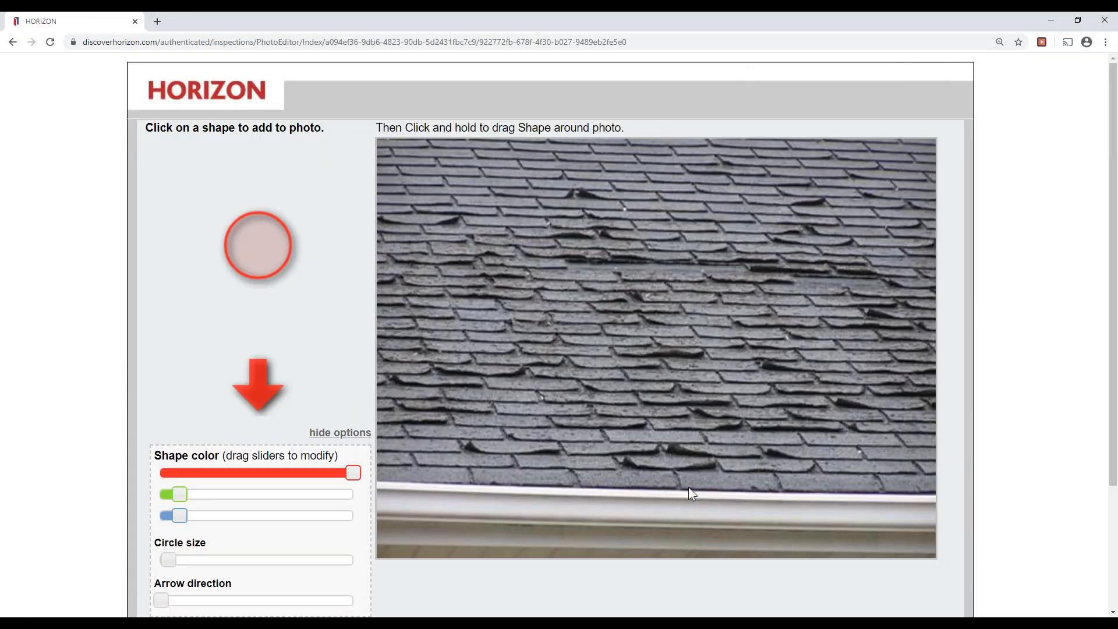
Set the marker colour to full red, enlarge the circle slightly and point the arrow upward.
scroll(687, 487, "down", 2)
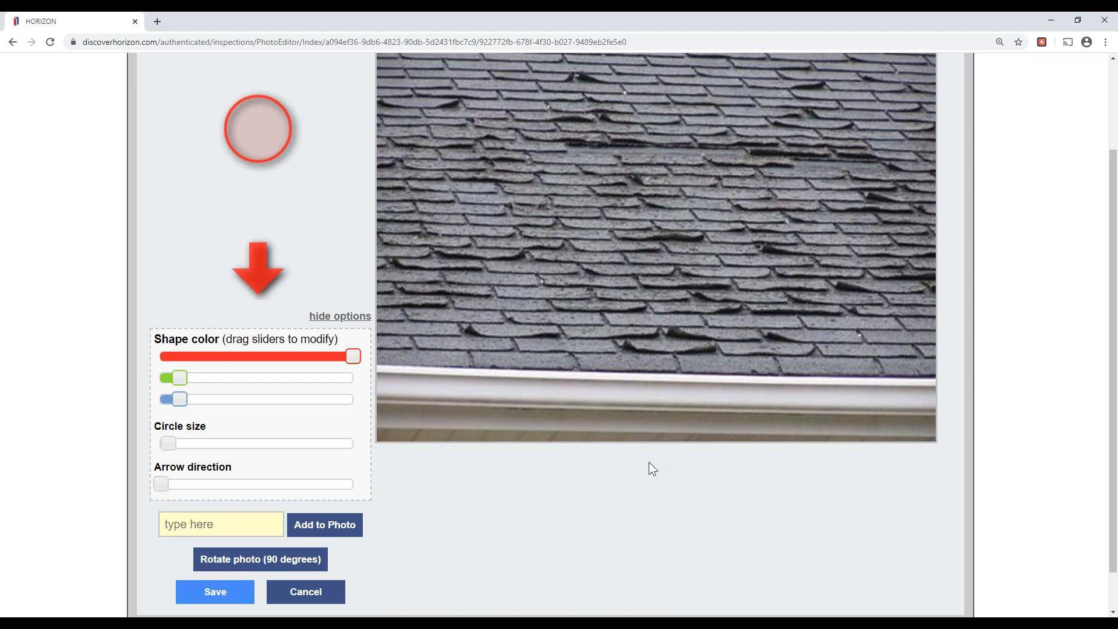
left_click_drag(177, 379, 376, 396)
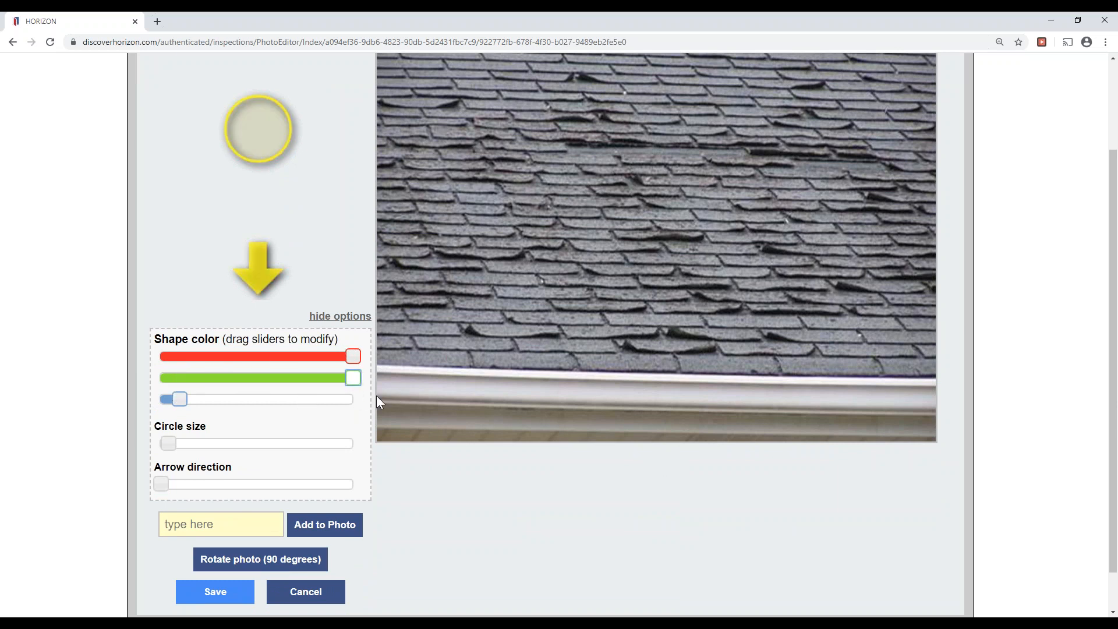
left_click_drag(198, 402, 161, 417)
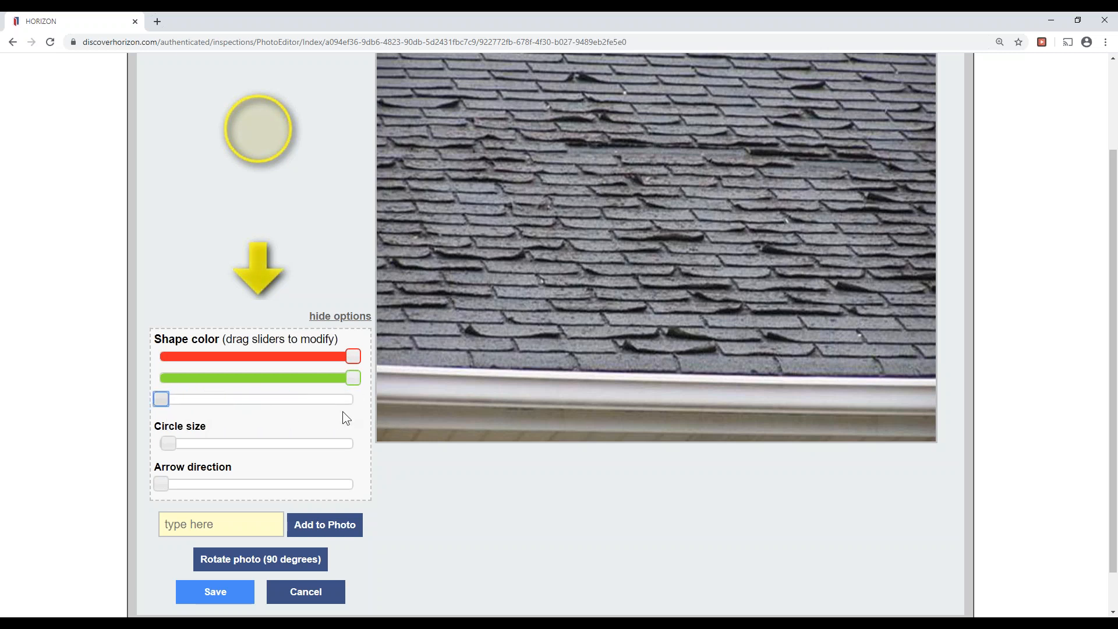
left_click_drag(353, 378, 136, 381)
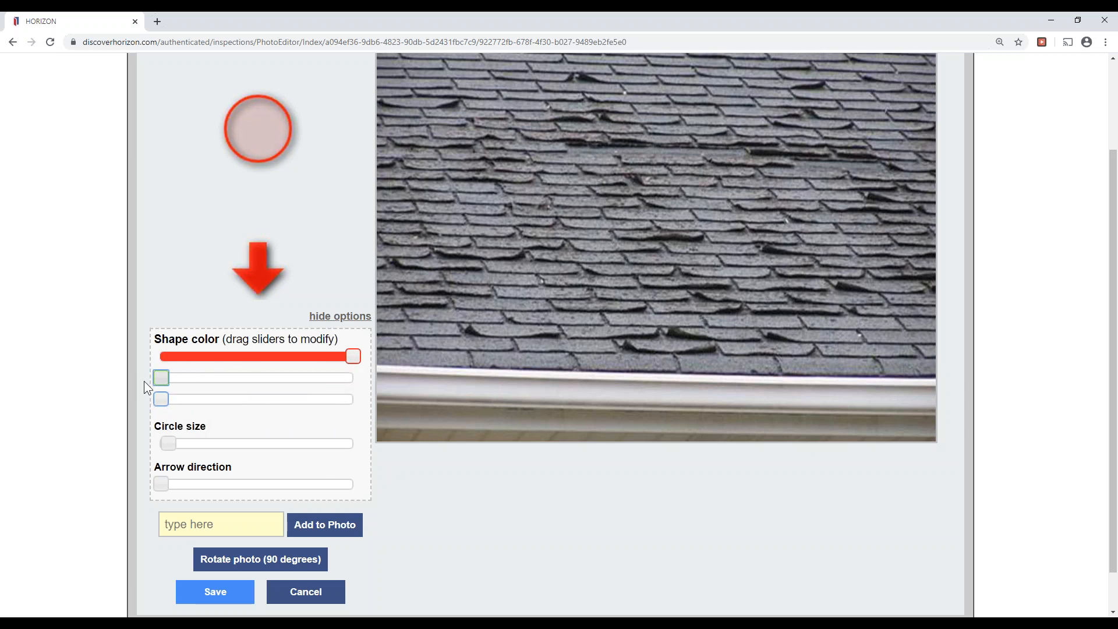
left_click_drag(347, 361, 409, 372)
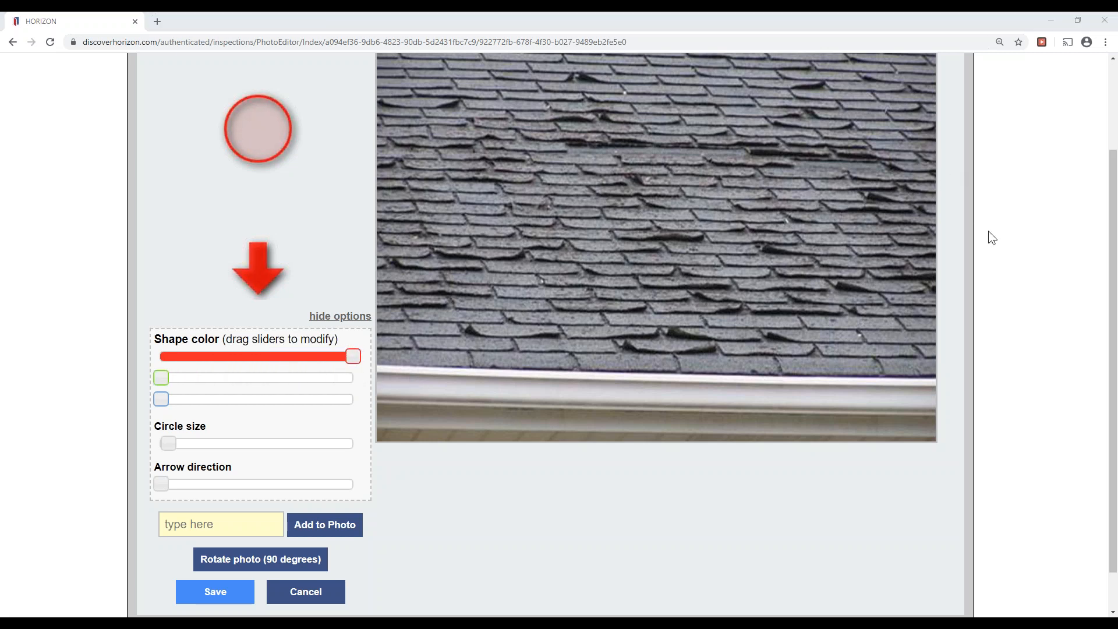
left_click_drag(149, 420, 204, 421)
left_click_drag(154, 463, 275, 463)
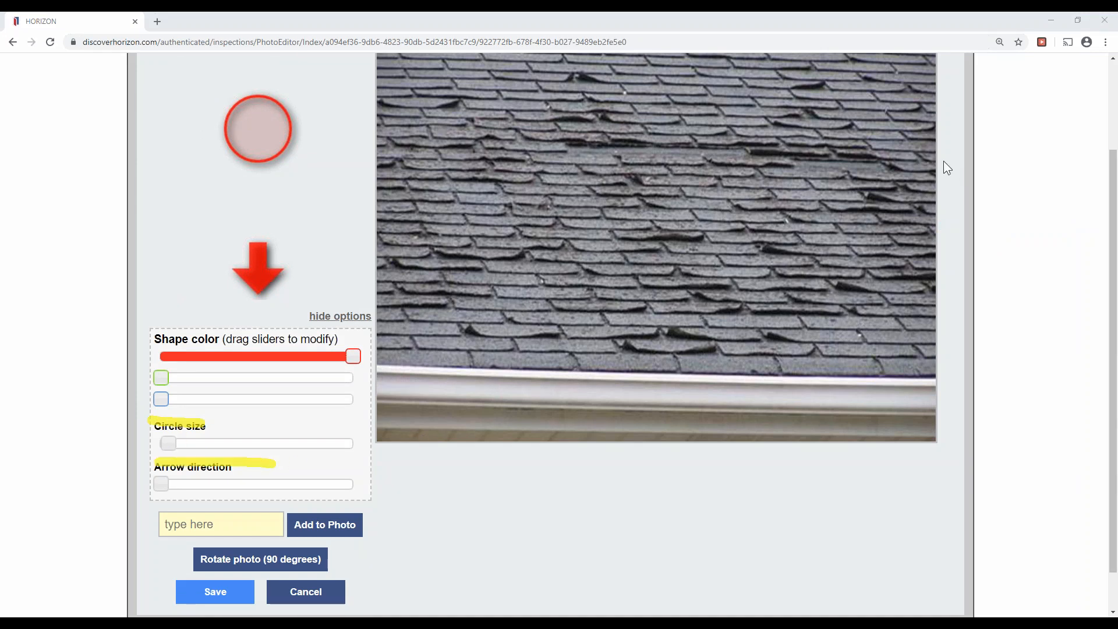
left_click(965, 260)
left_click(942, 184)
left_click(967, 202)
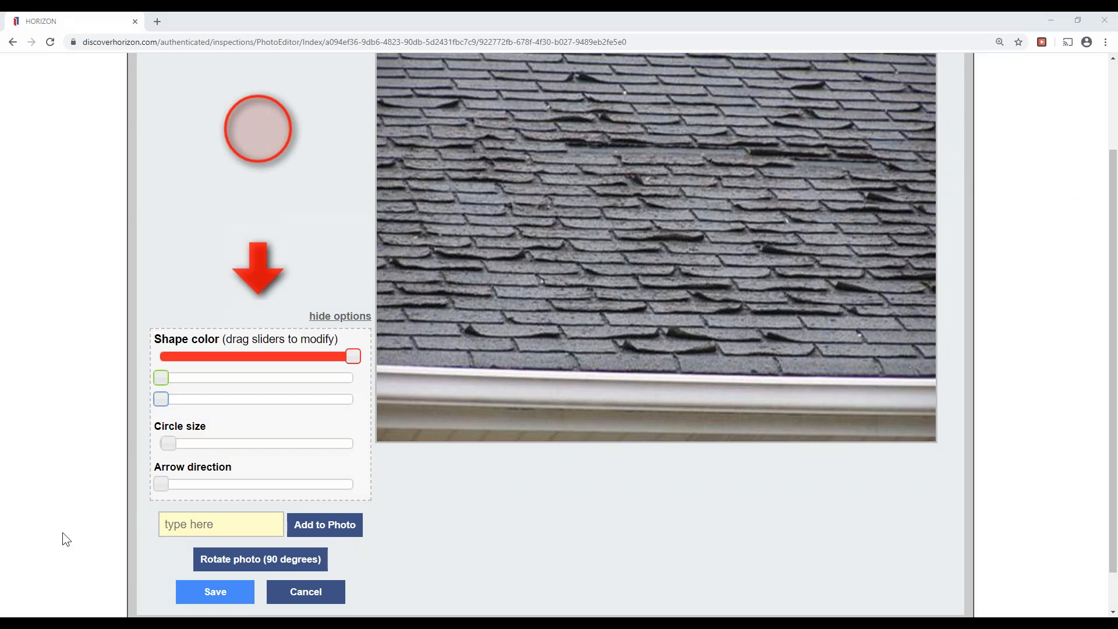
left_click_drag(167, 443, 191, 443)
left_click_drag(171, 487, 268, 481)
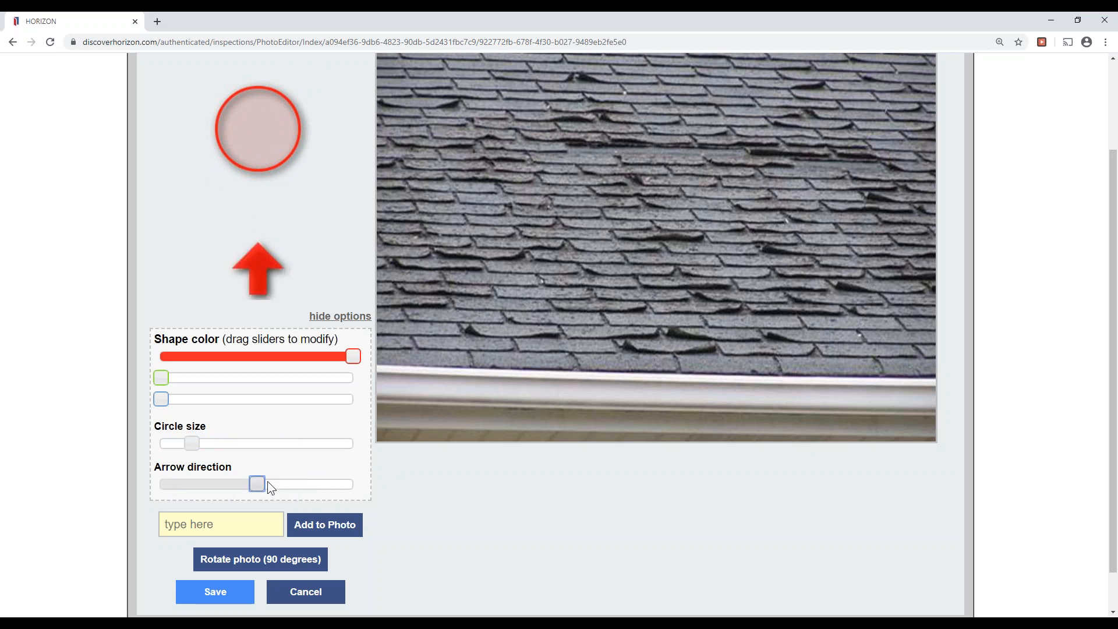
Place red arrows on the lower-left and right-side shingles, save, and open the second photo.
left_click(260, 270)
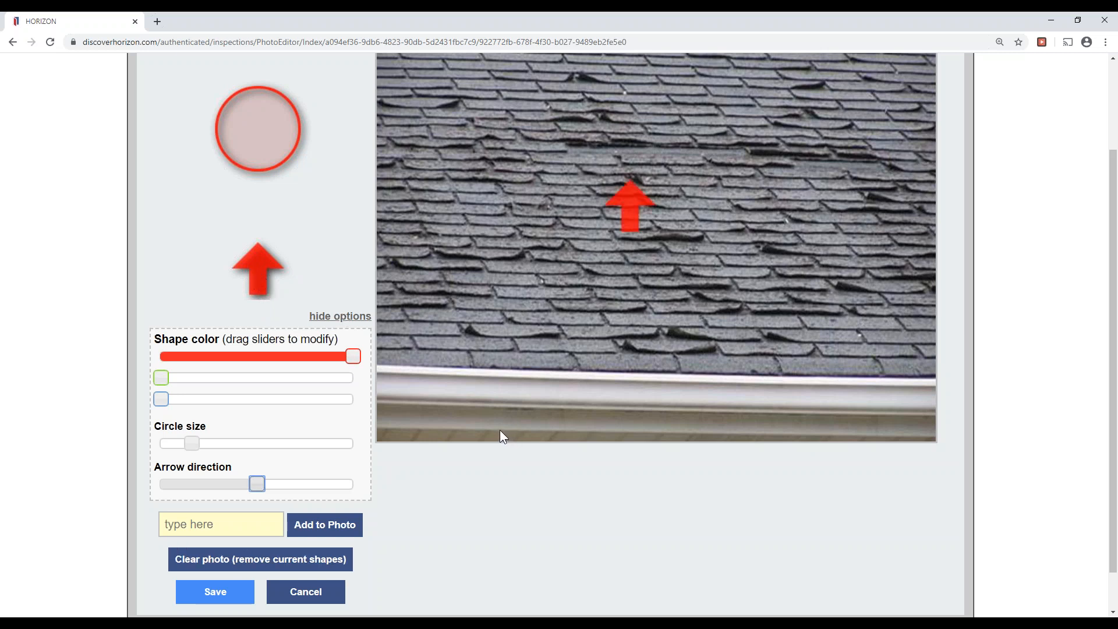
left_click_drag(623, 195, 467, 364)
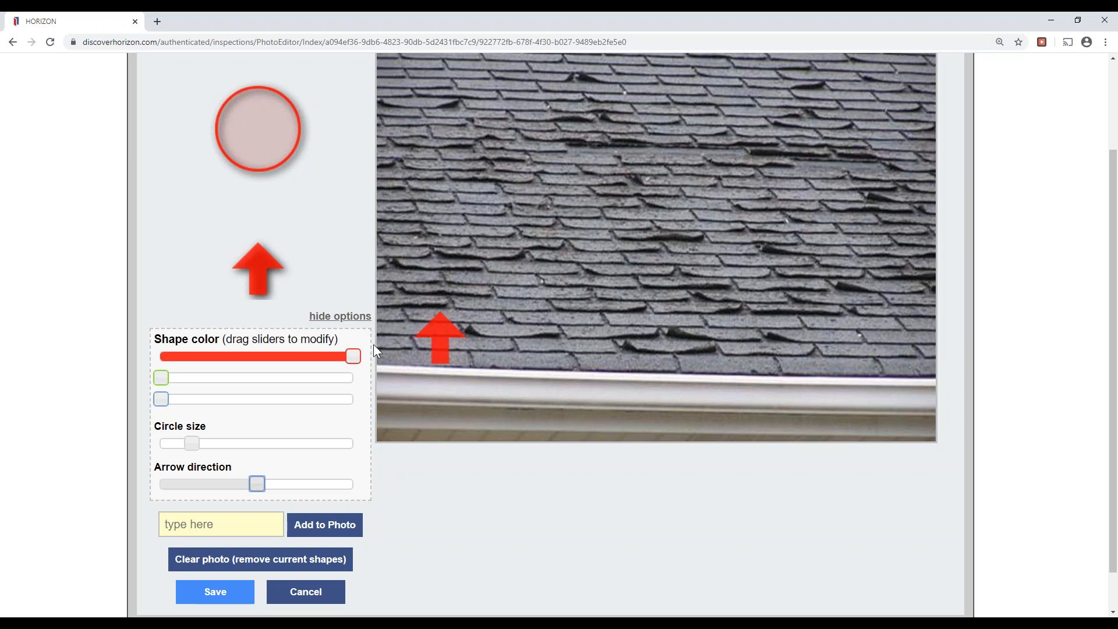
left_click(256, 271)
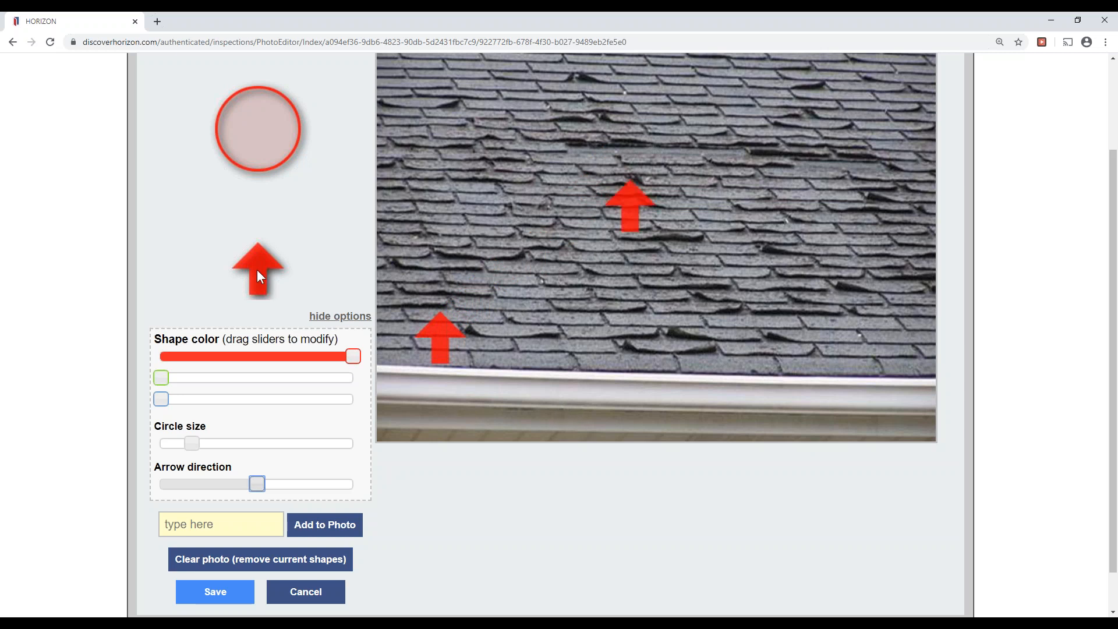
left_click_drag(634, 210, 901, 277)
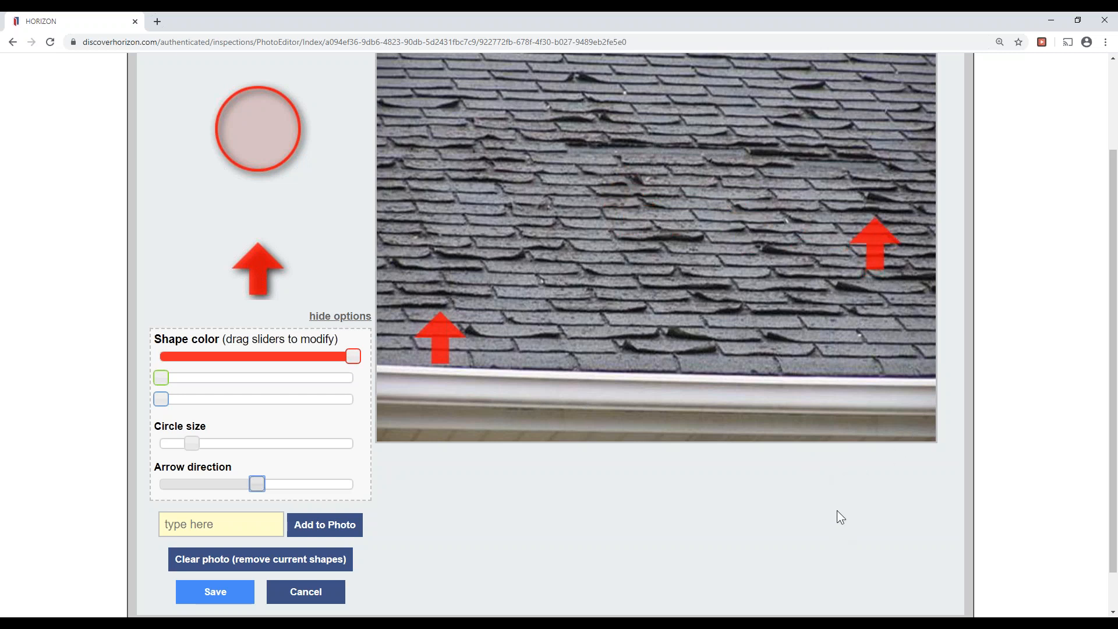
scroll(837, 510, "down", 1)
left_click(213, 551)
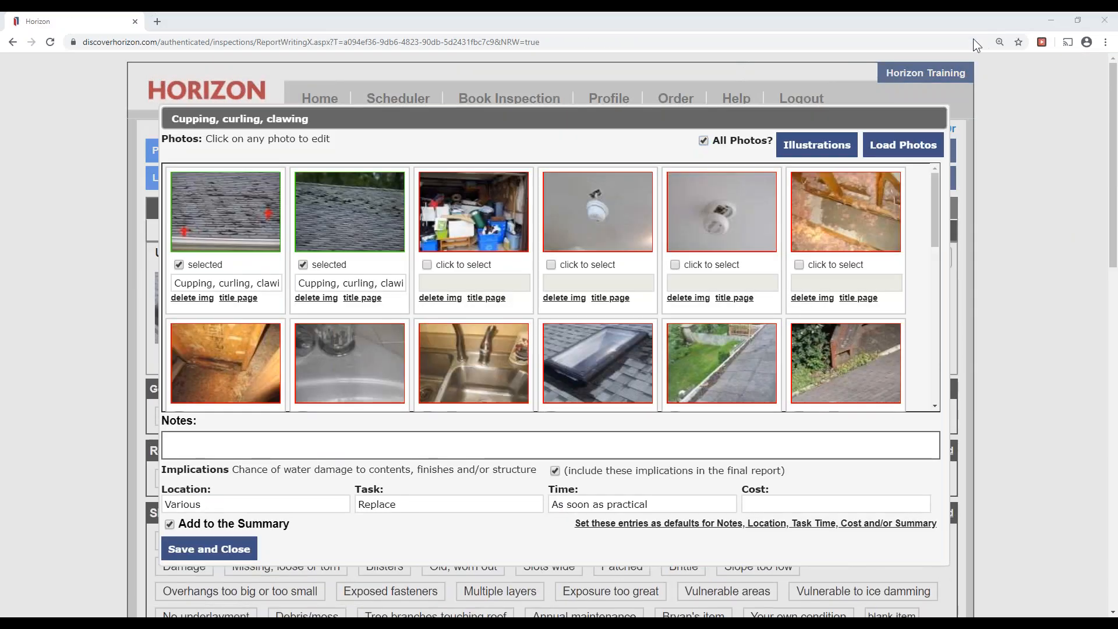
mouse_move(342, 217)
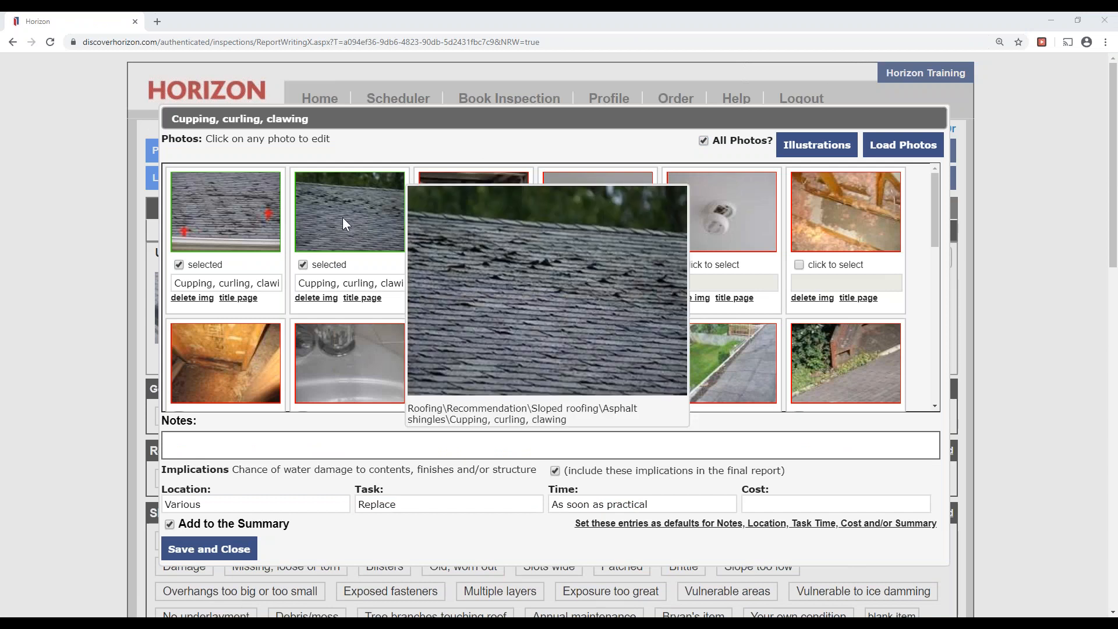
left_click(342, 217)
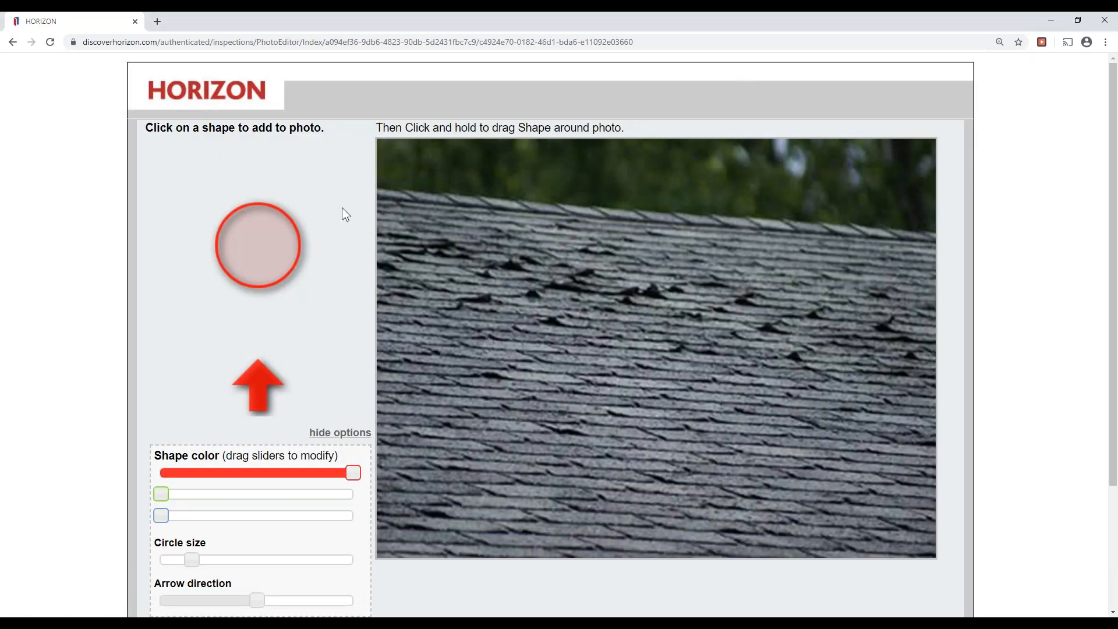
Place two red arrows on the left and right curled shingles of the second photo and save.
scroll(258, 274, "down", 1)
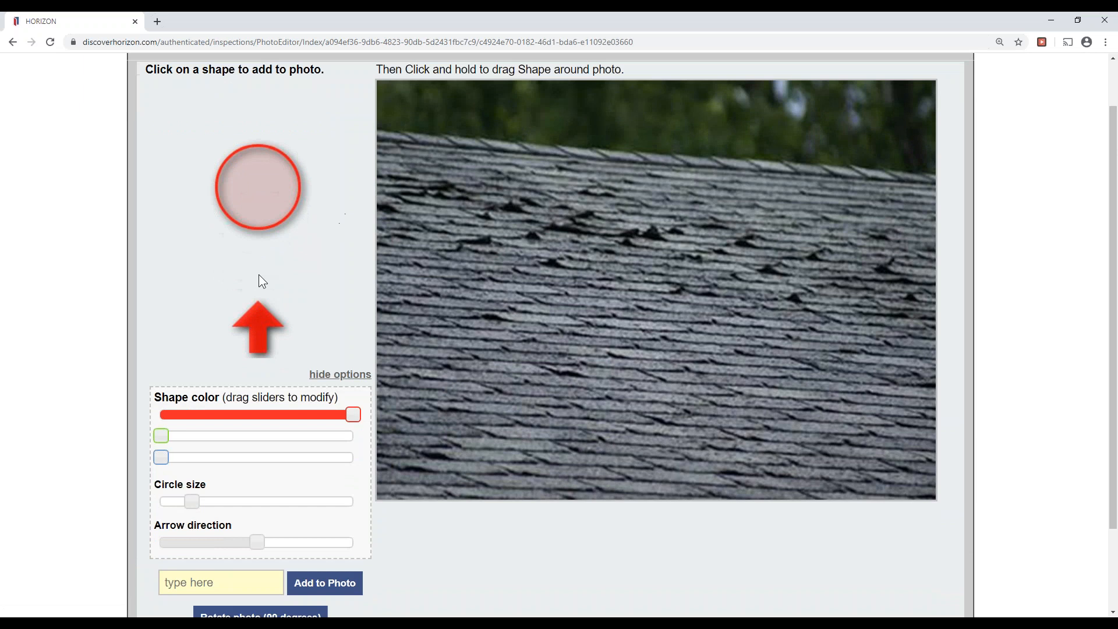
left_click(267, 325)
left_click_drag(634, 275, 512, 309)
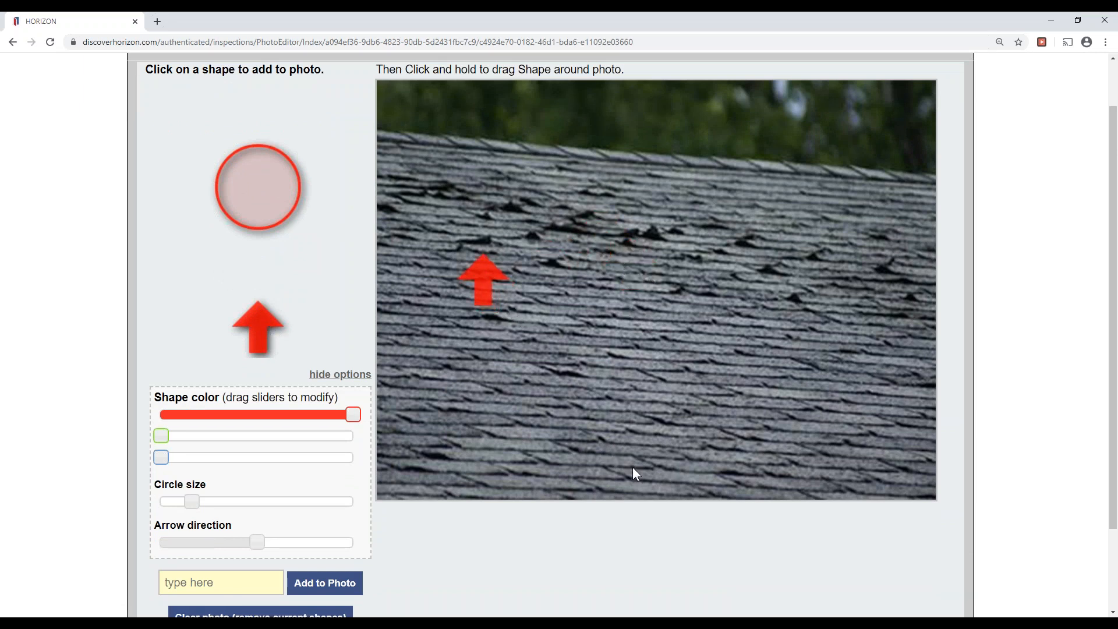
left_click(274, 323)
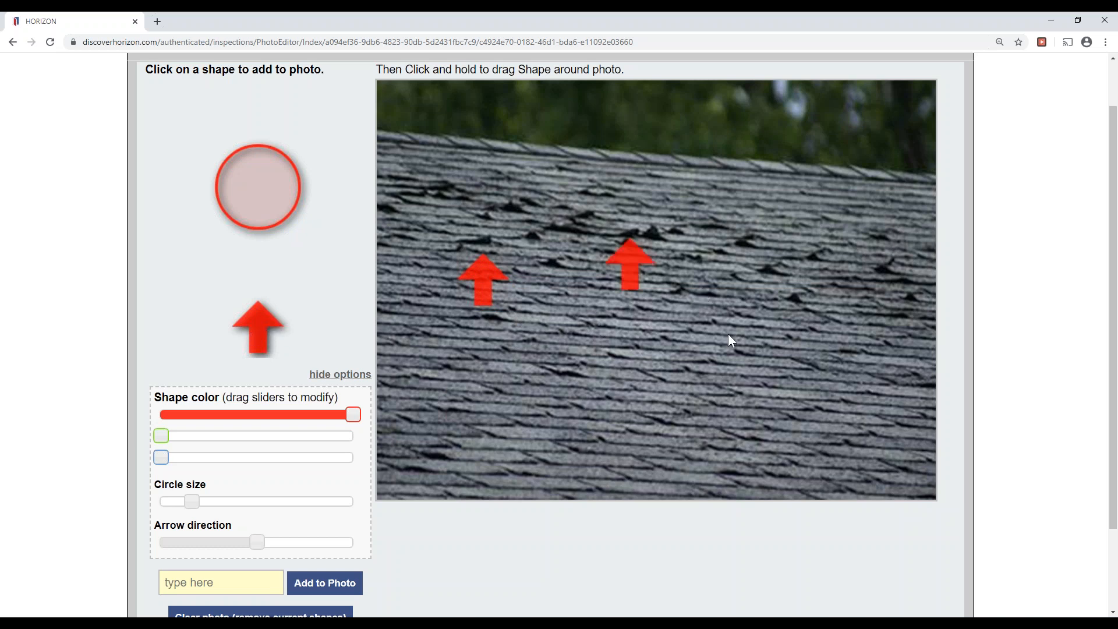
left_click_drag(636, 267, 885, 348)
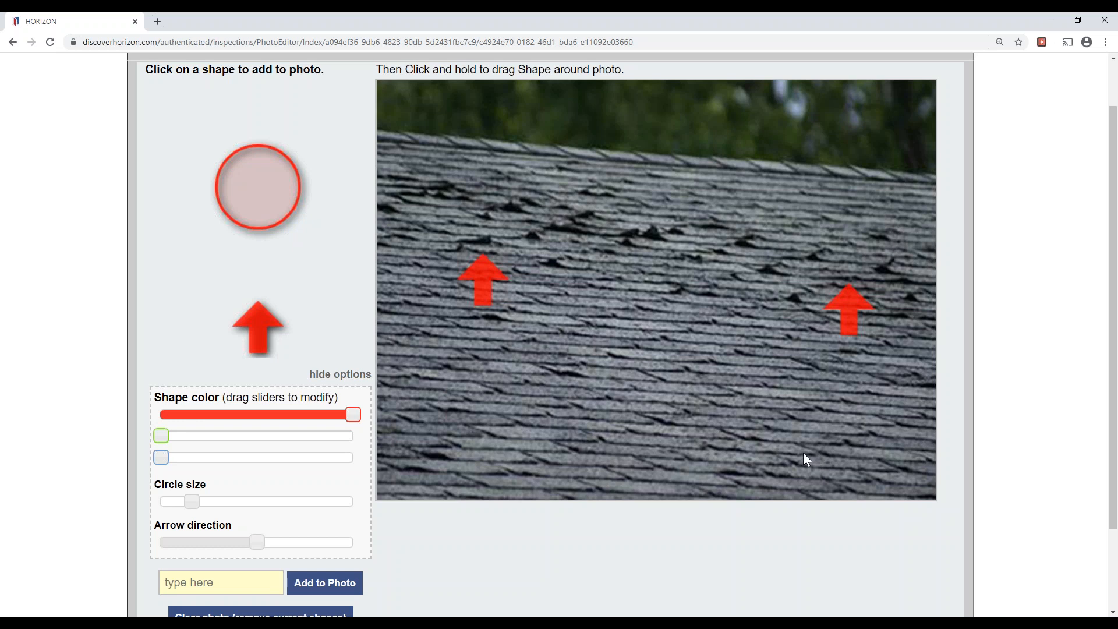
scroll(803, 452, "down", 3)
left_click(215, 547)
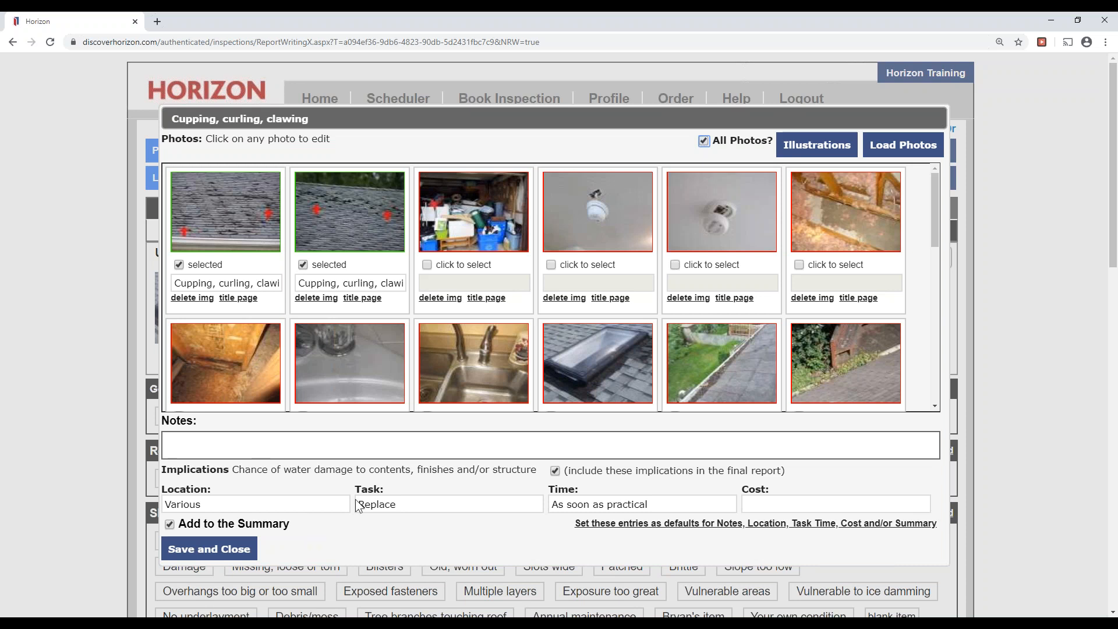
Check both photo captions and Save and Close the cupping, curling, clawing observation.
left_click_drag(269, 284, 150, 288)
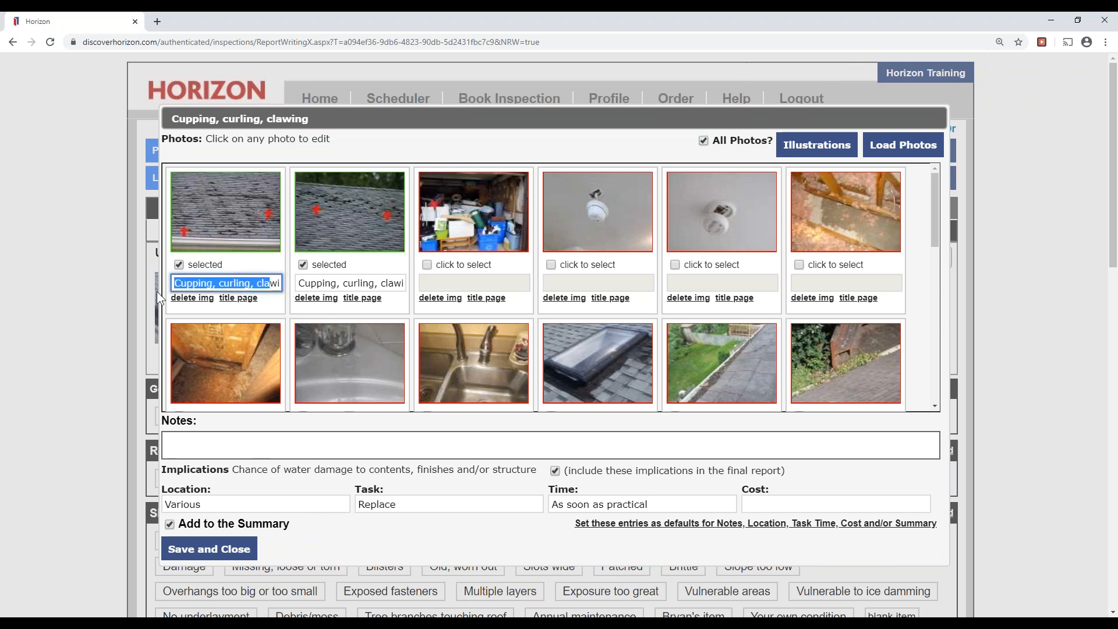
left_click_drag(302, 284, 449, 291)
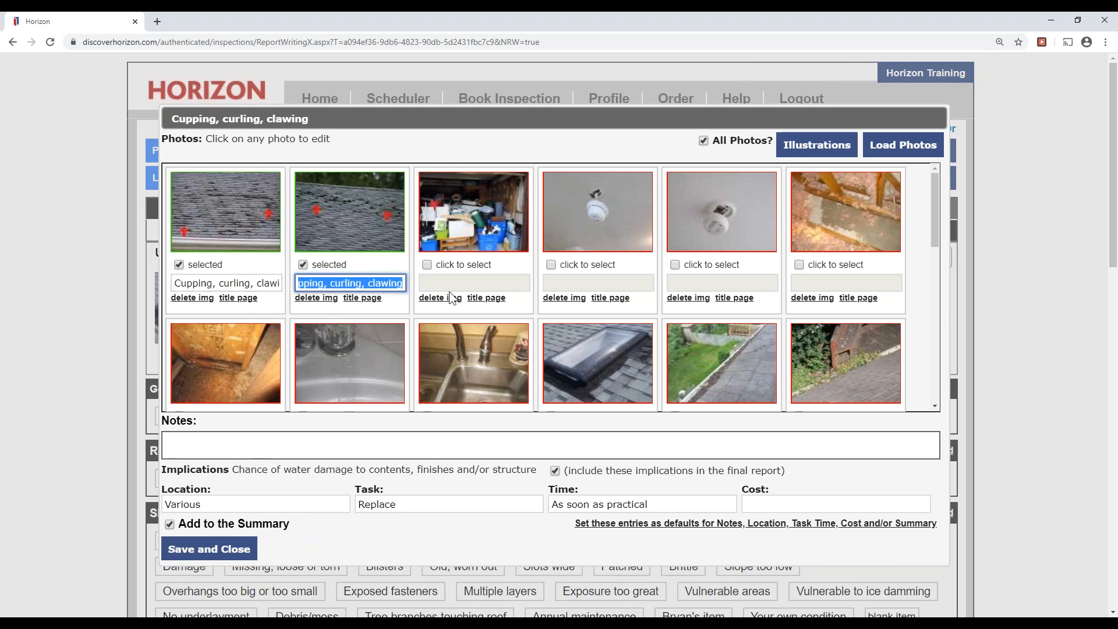
left_click(415, 528)
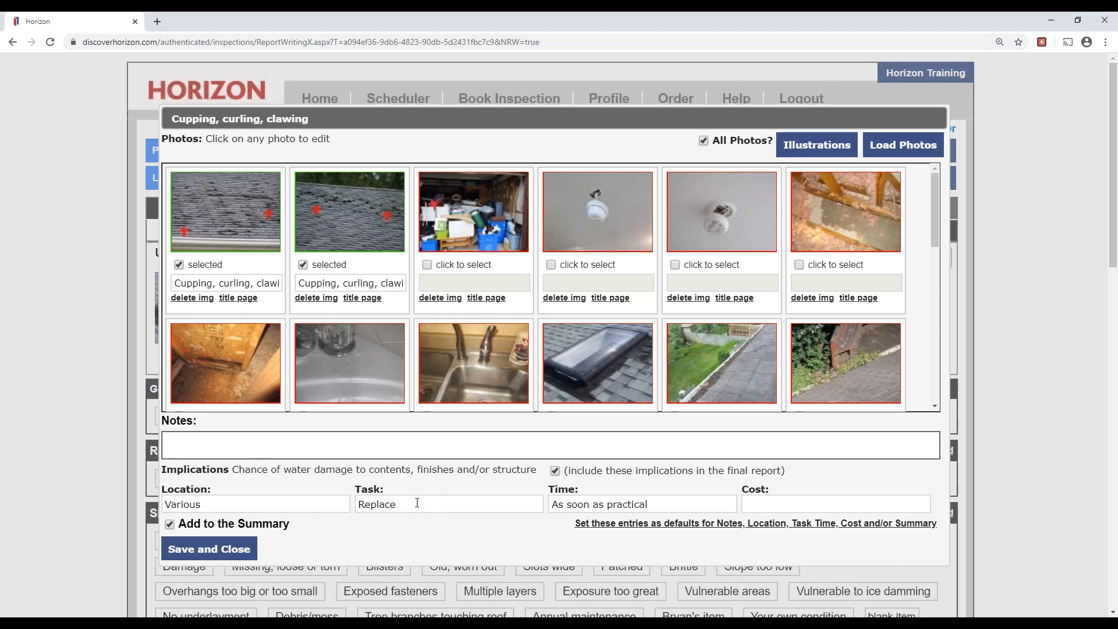
left_click(389, 459)
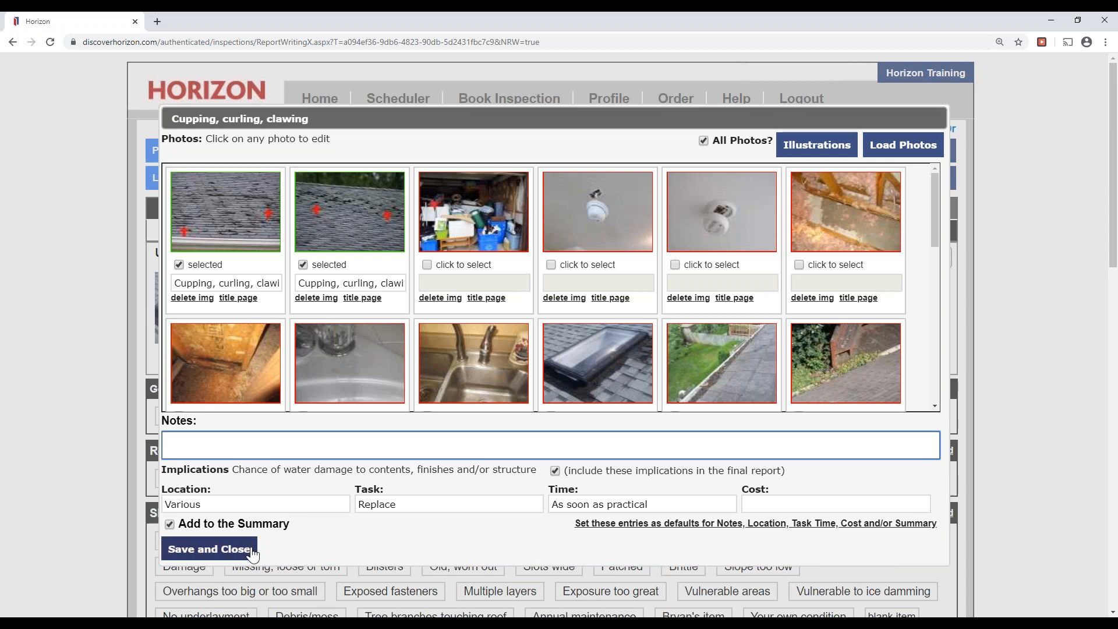
left_click(249, 549)
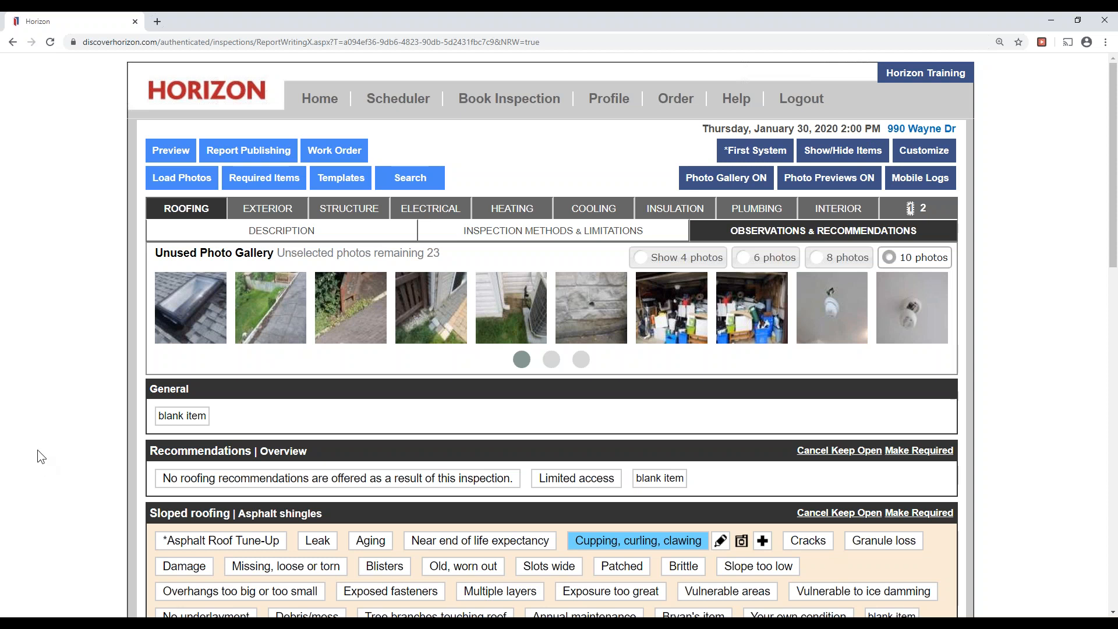
Select the skylight photo in the Unused Photo Gallery and scroll down to Sloped roof flashings.
left_click(193, 335)
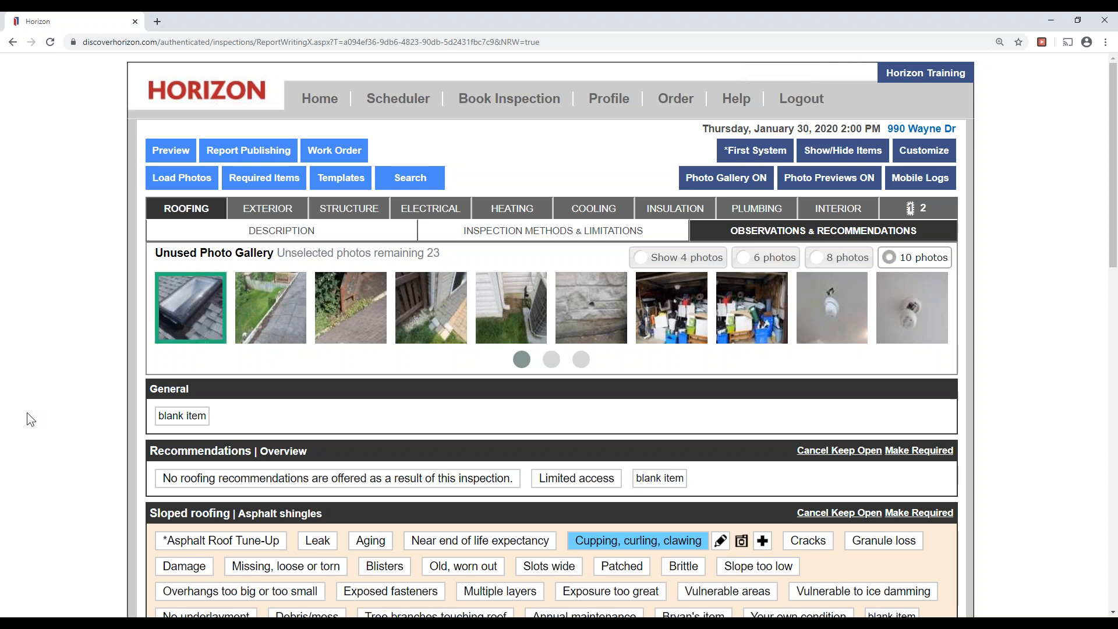
scroll(27, 411, "down", 4)
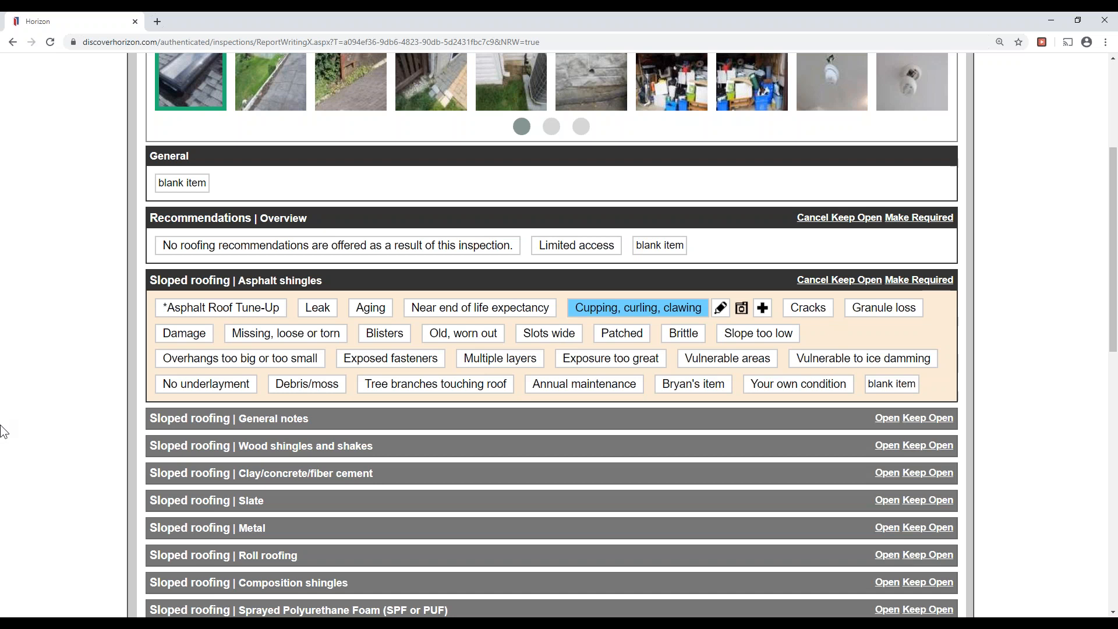
scroll(16, 431, "up", 3)
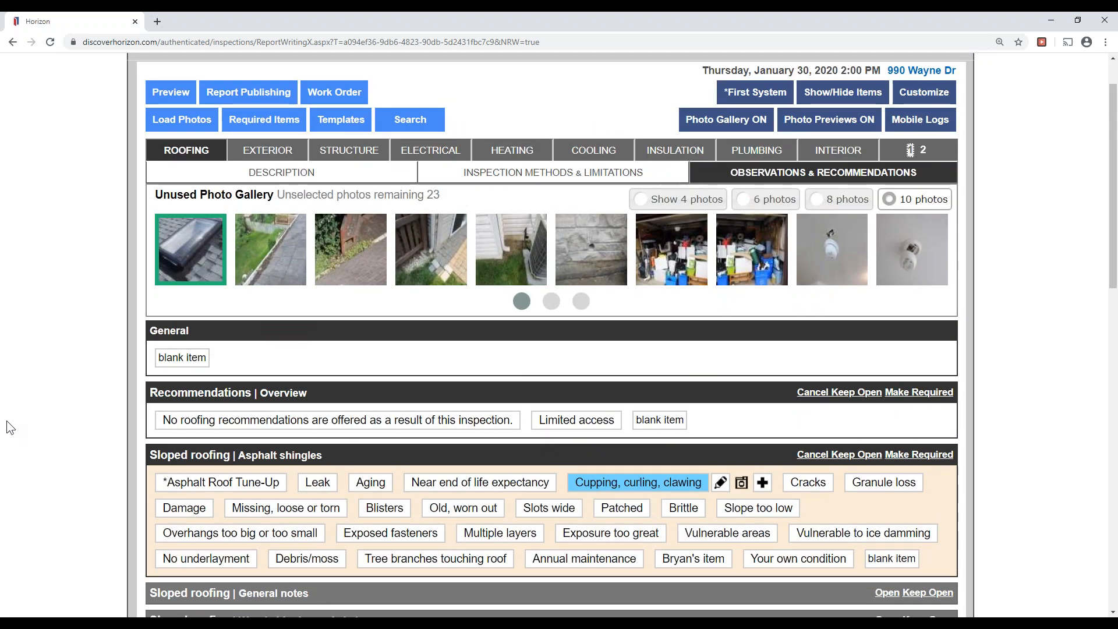
scroll(16, 416, "down", 6)
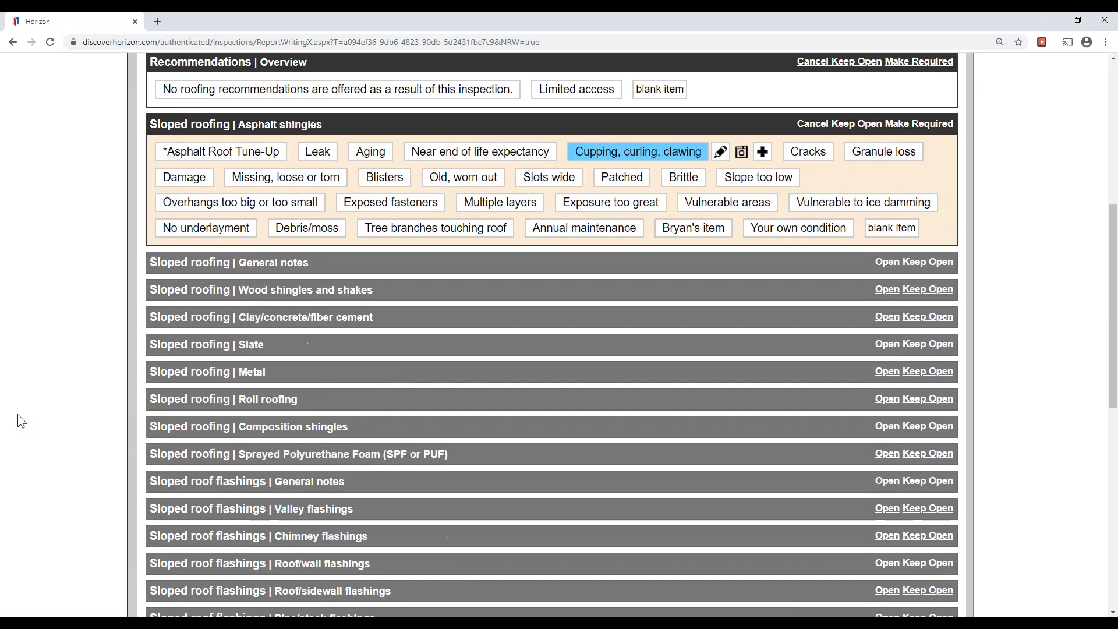
scroll(22, 416, "down", 3)
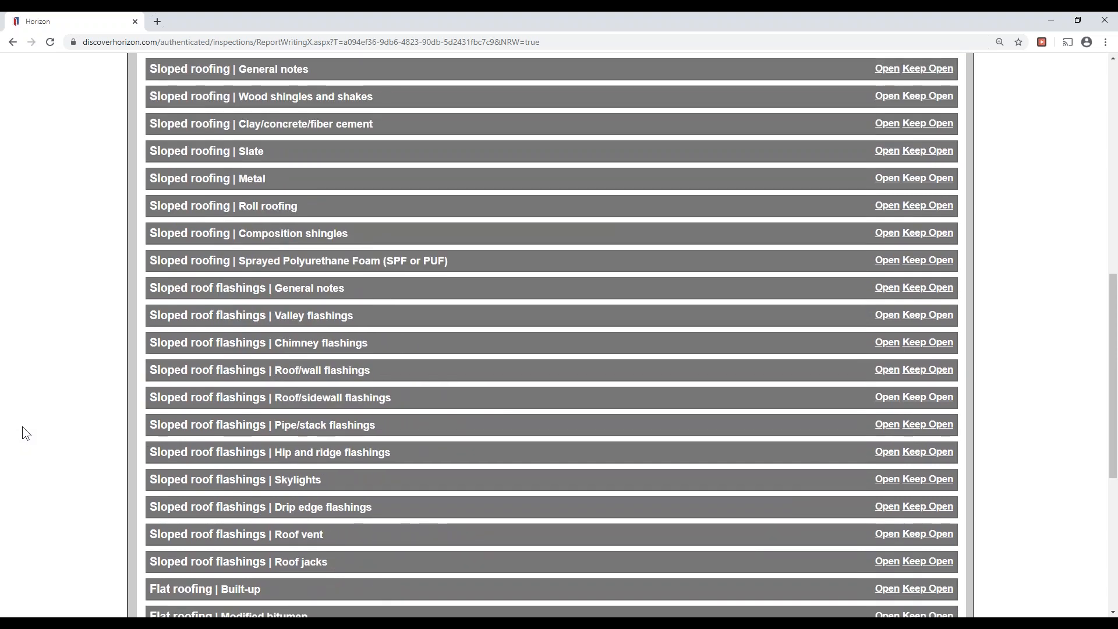
Add Skylights condition Damage, patched at Rear, Left Side, Roof with Monitor, Ongoing.
left_click(210, 487)
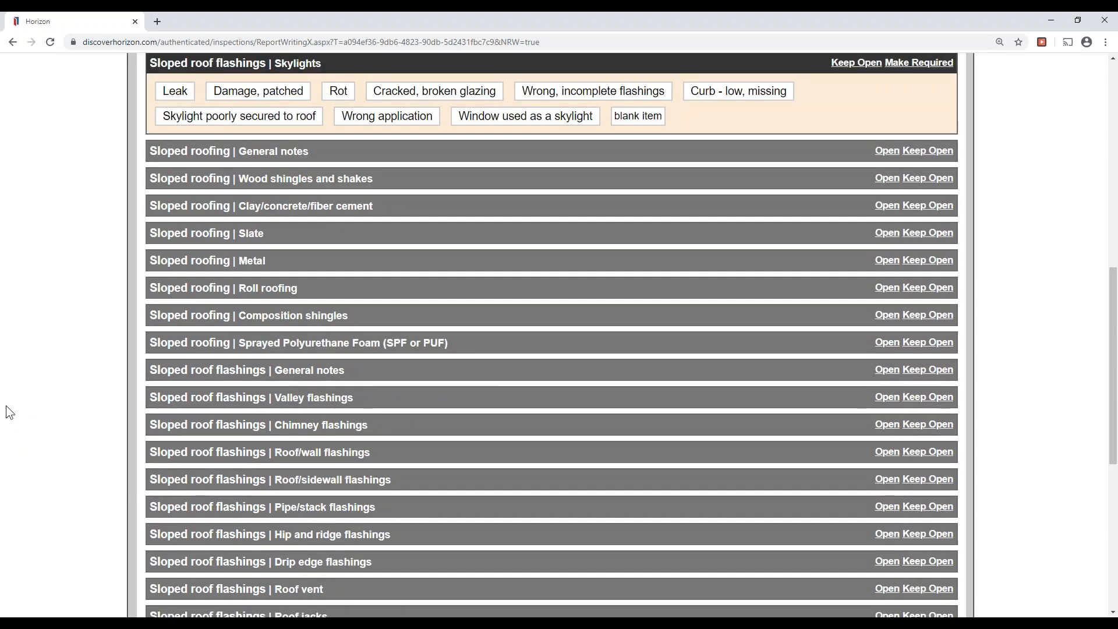
left_click(274, 93)
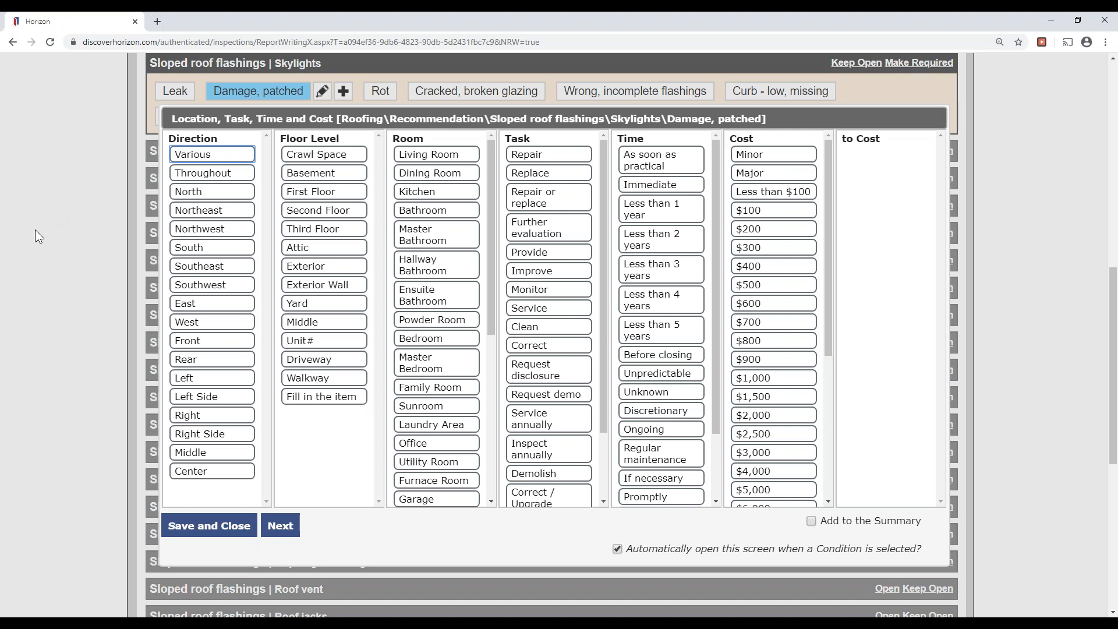
left_click(213, 364)
left_click(211, 396)
scroll(436, 416, "down", 4)
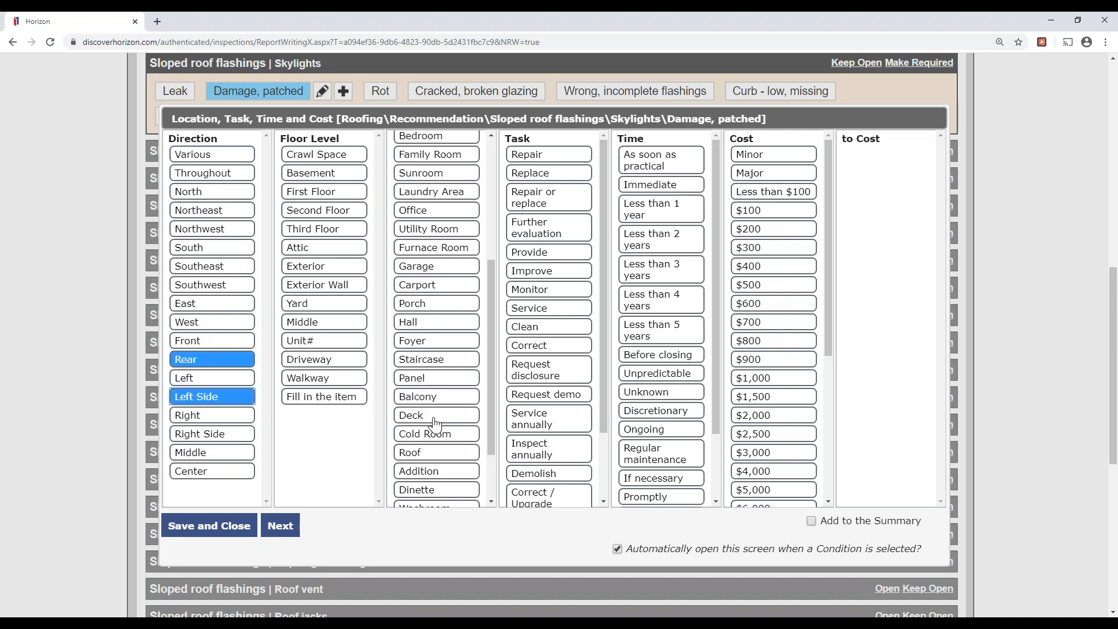
left_click(415, 452)
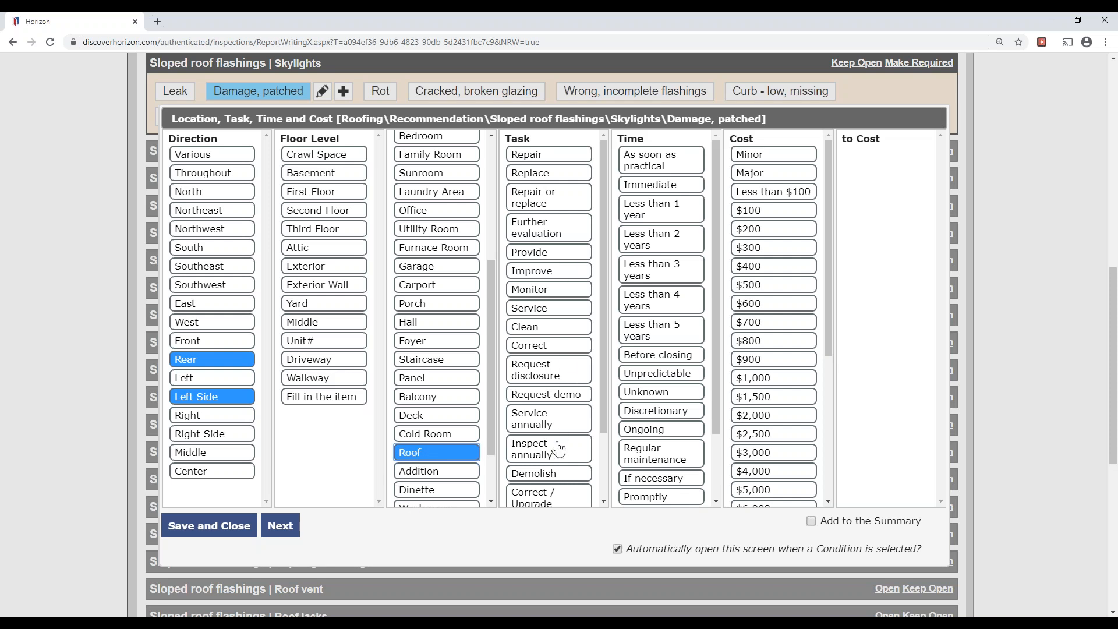
left_click(547, 290)
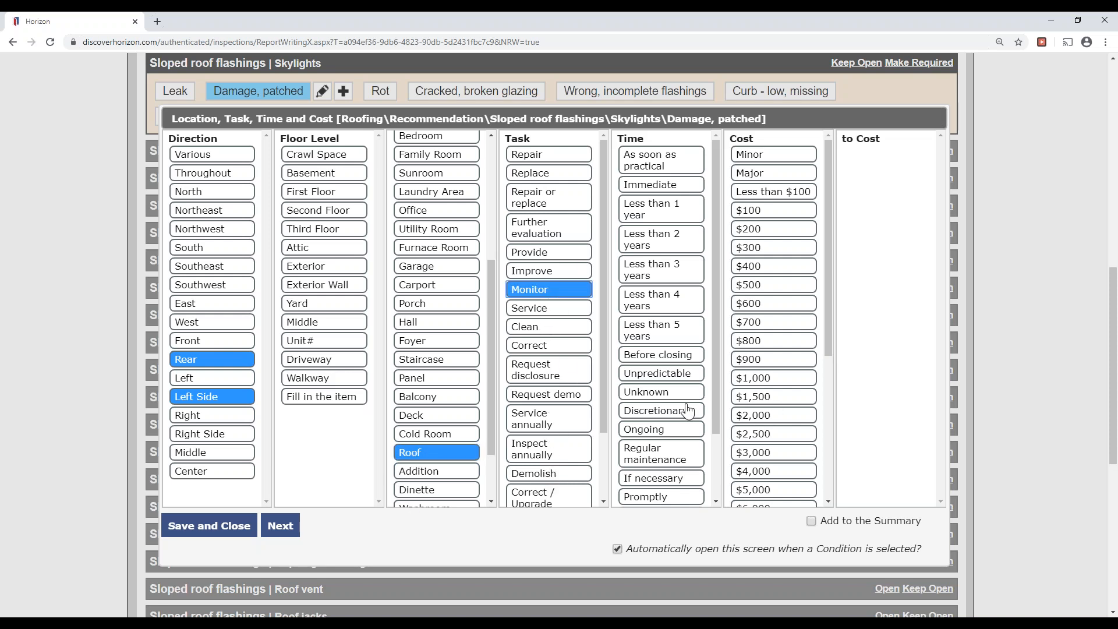
left_click(662, 432)
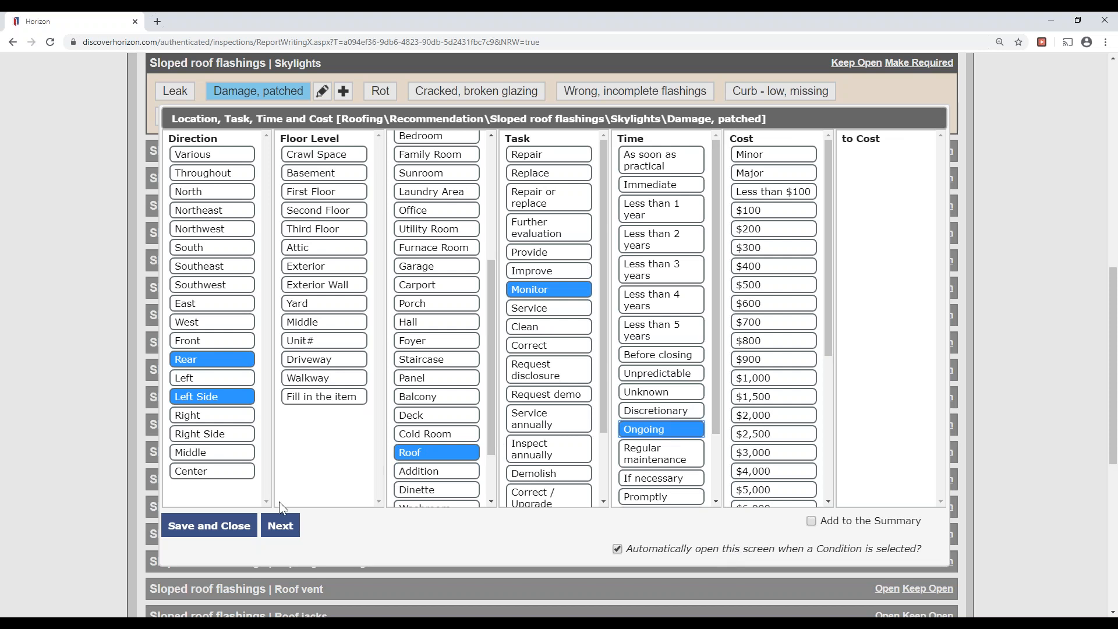
left_click(280, 525)
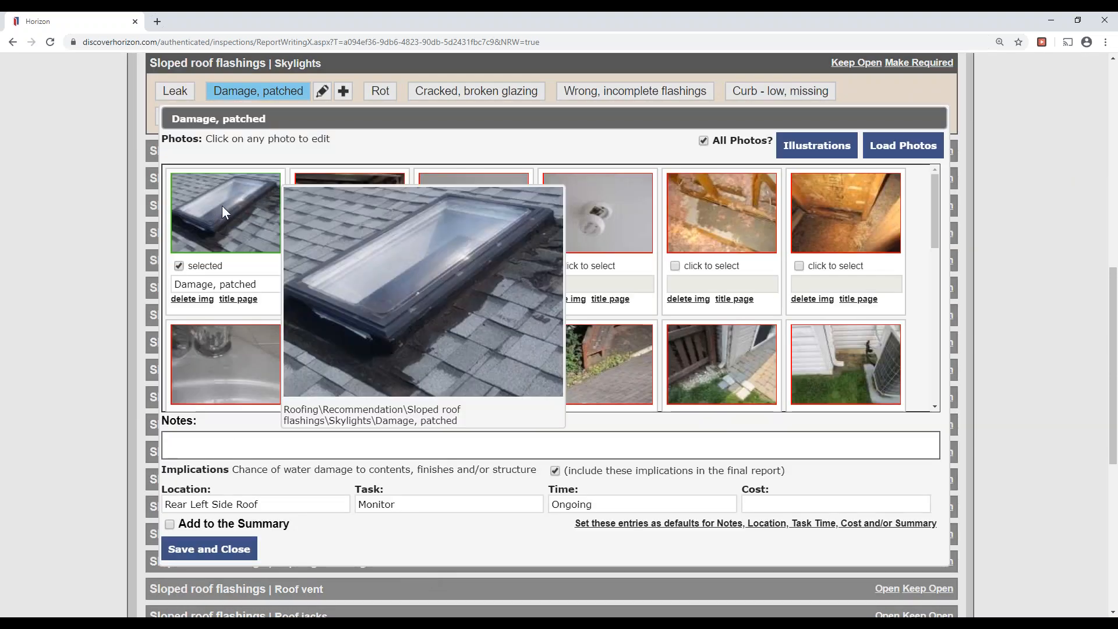
Add an up-right red arrow on the damaged shingles beside the skylight and save the photo.
left_click(222, 207)
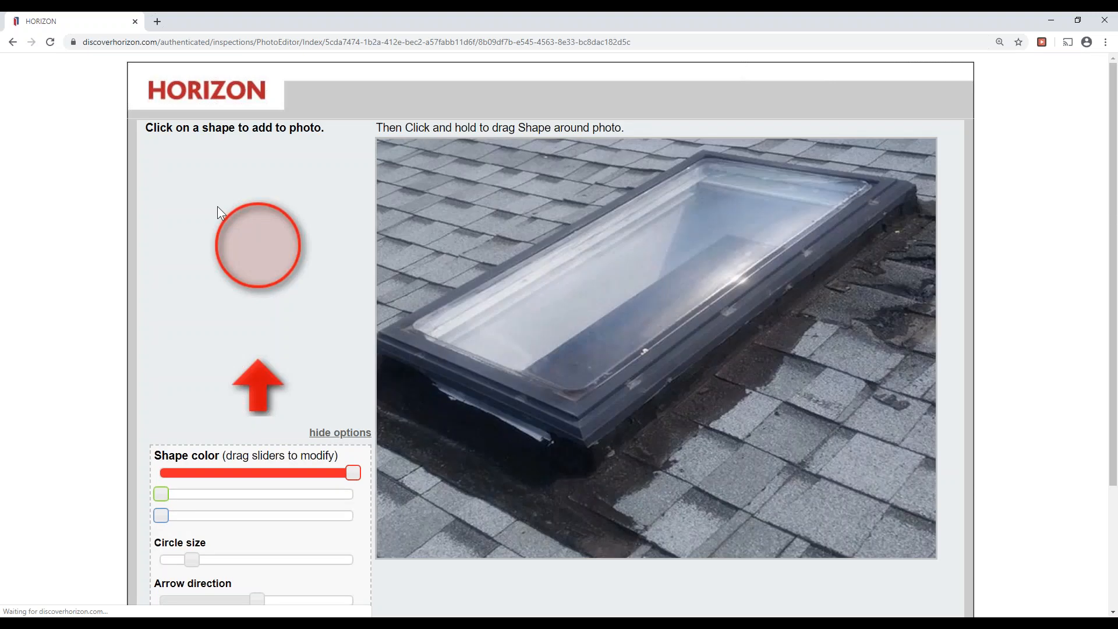
scroll(371, 524, "down", 2)
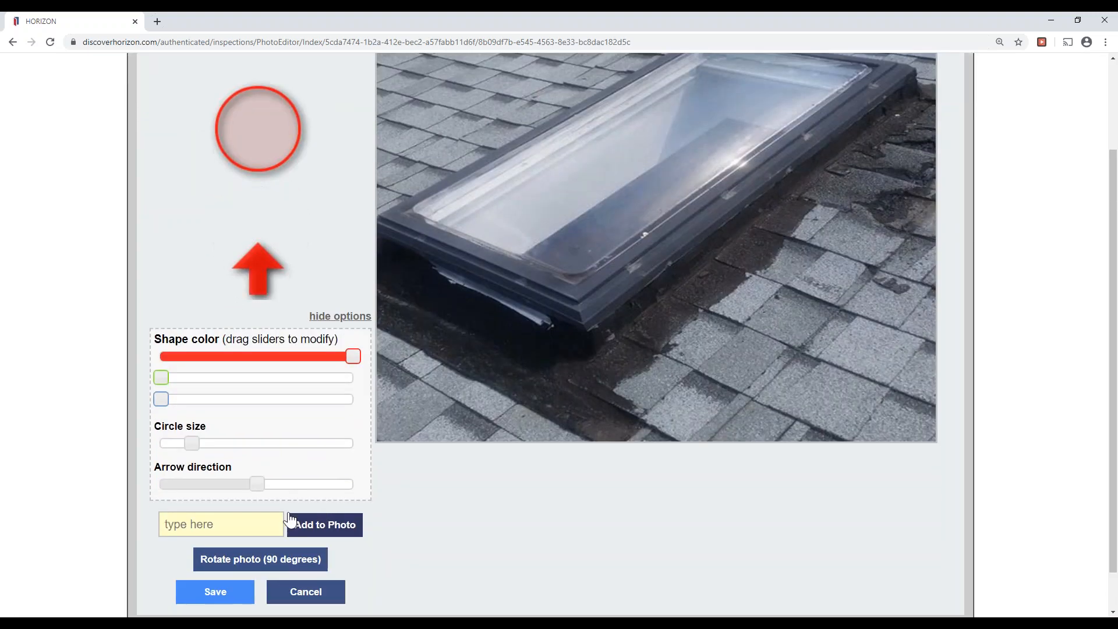
left_click(237, 487)
left_click_drag(241, 487, 282, 487)
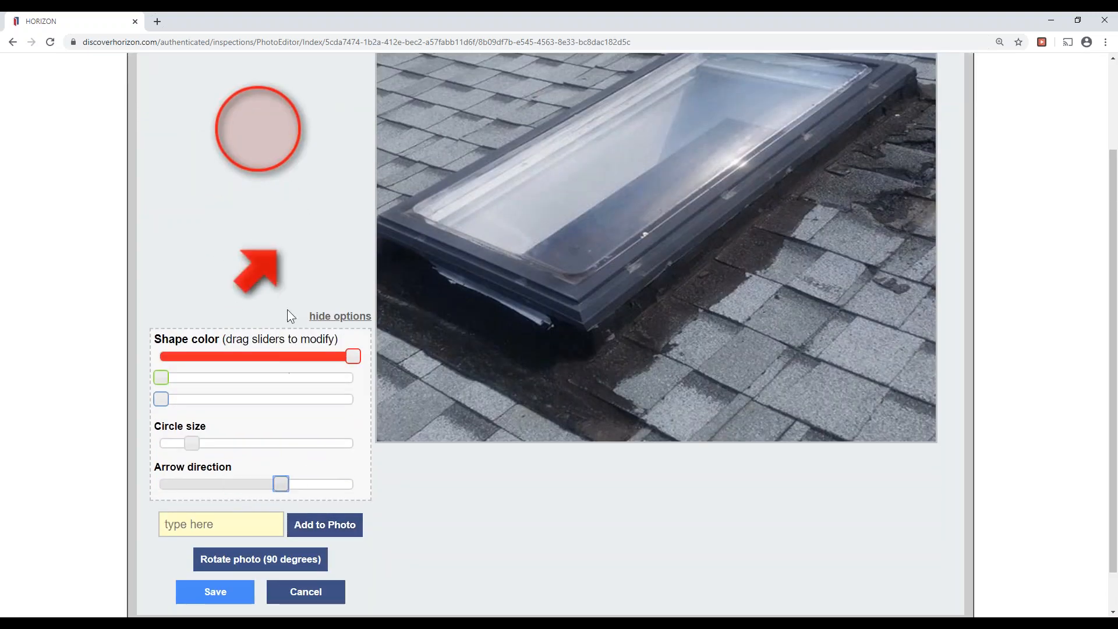
left_click_drag(265, 278, 841, 239)
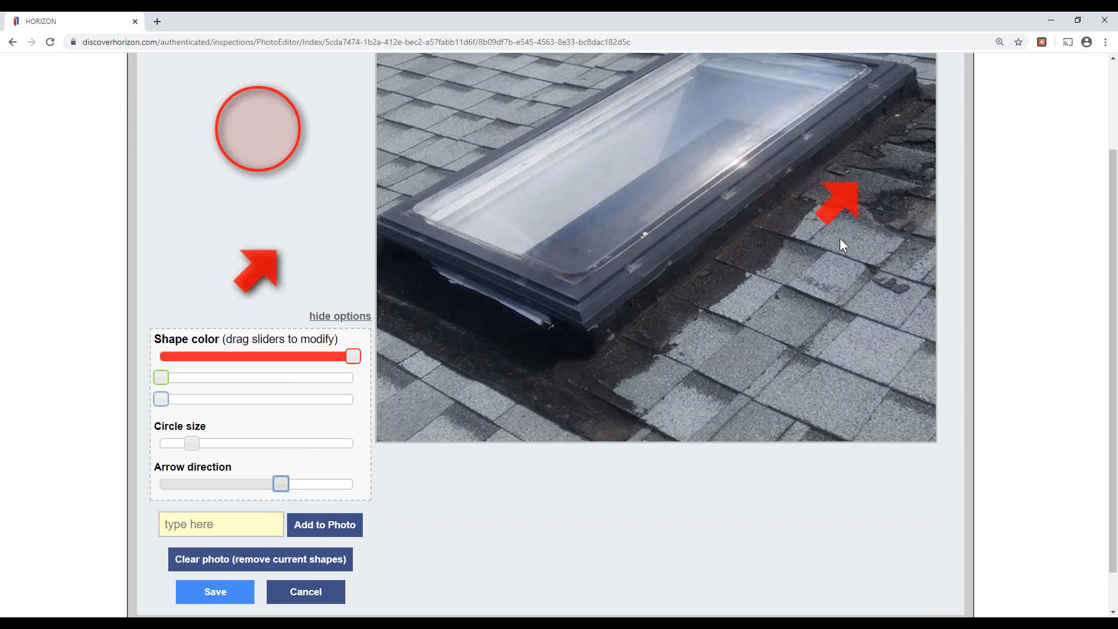
left_click(211, 594)
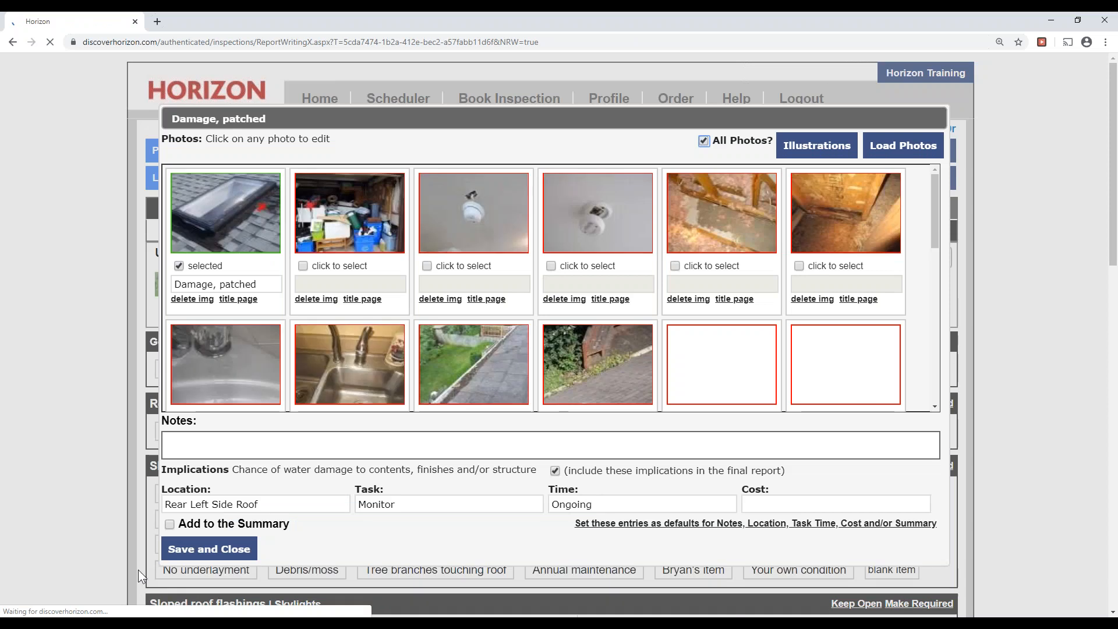
Type 'No sign of leak', accept the full no-leak sentence suggestion, and Save and Close the entry.
left_click(217, 449)
type("No sign of leak")
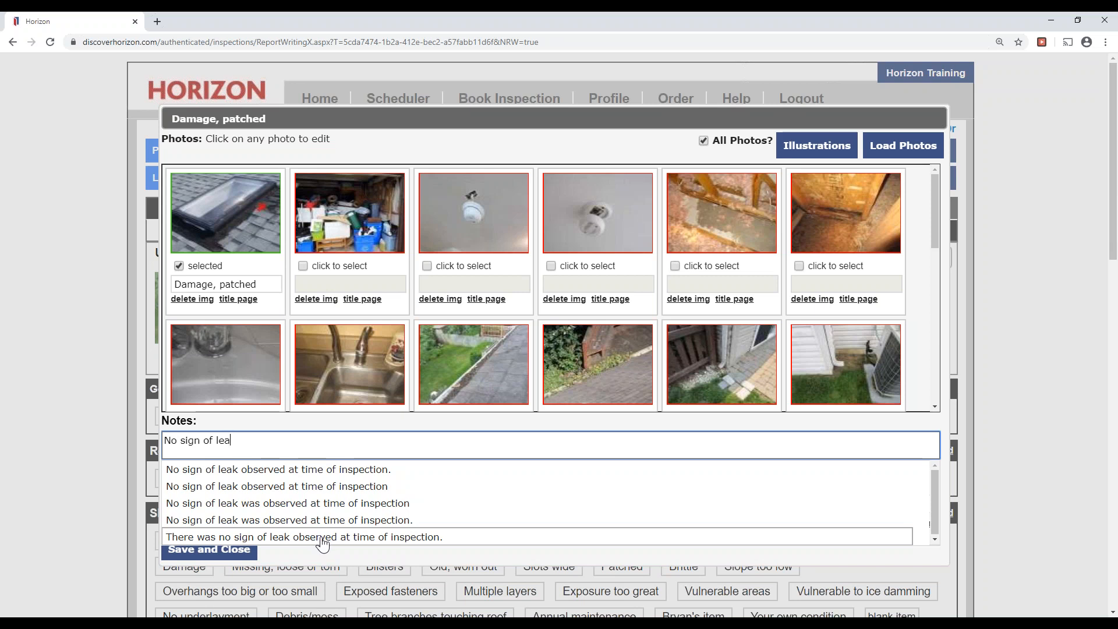
left_click(323, 537)
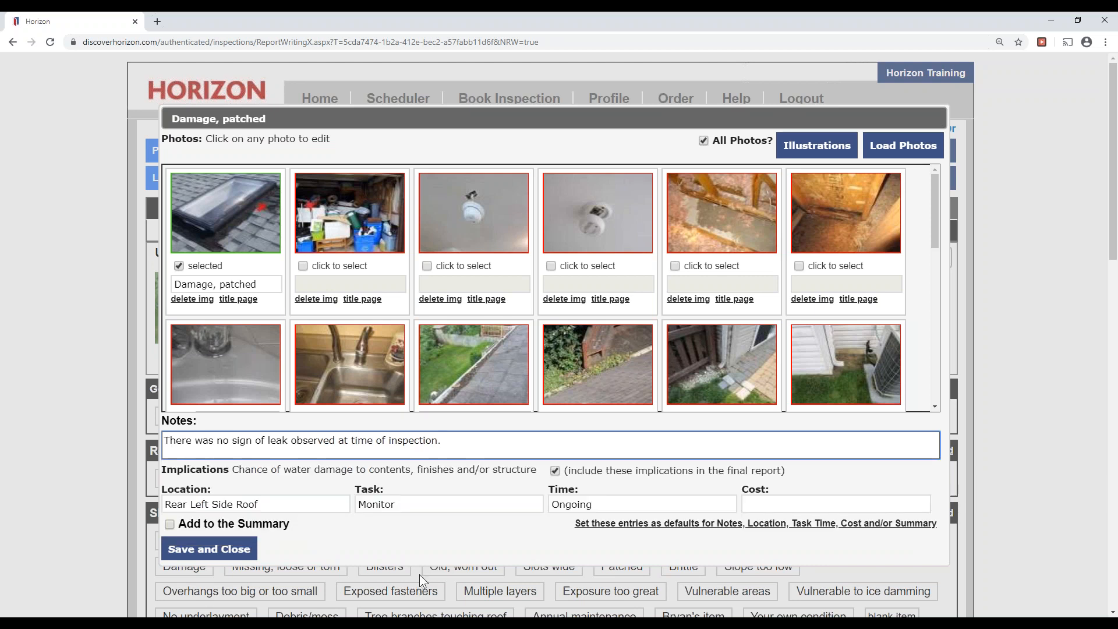
left_click(459, 537)
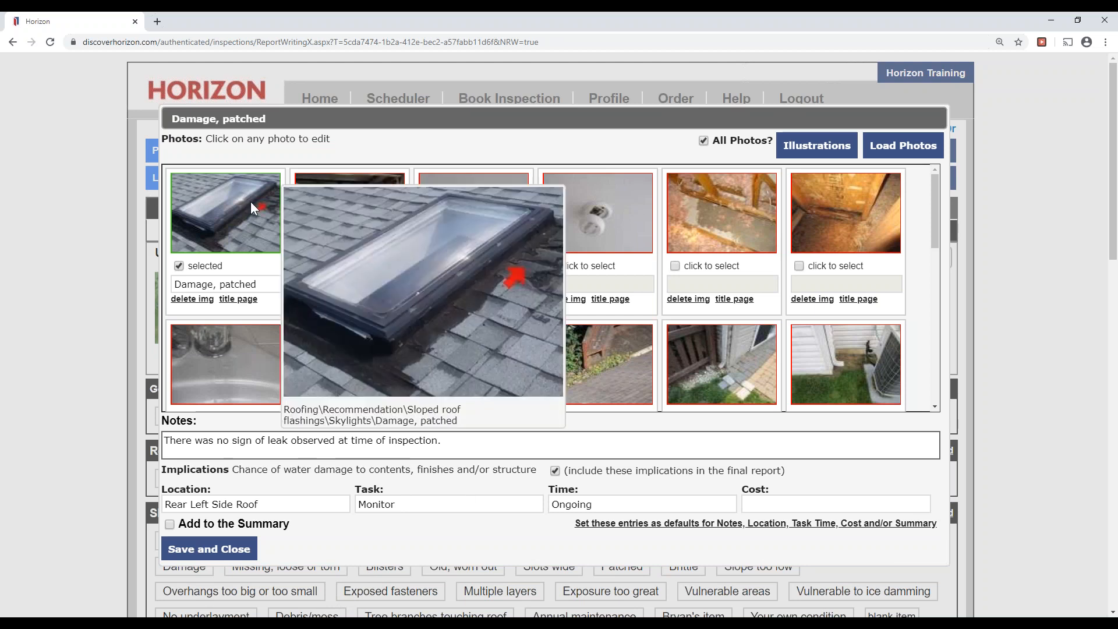
left_click_drag(408, 441, 91, 459)
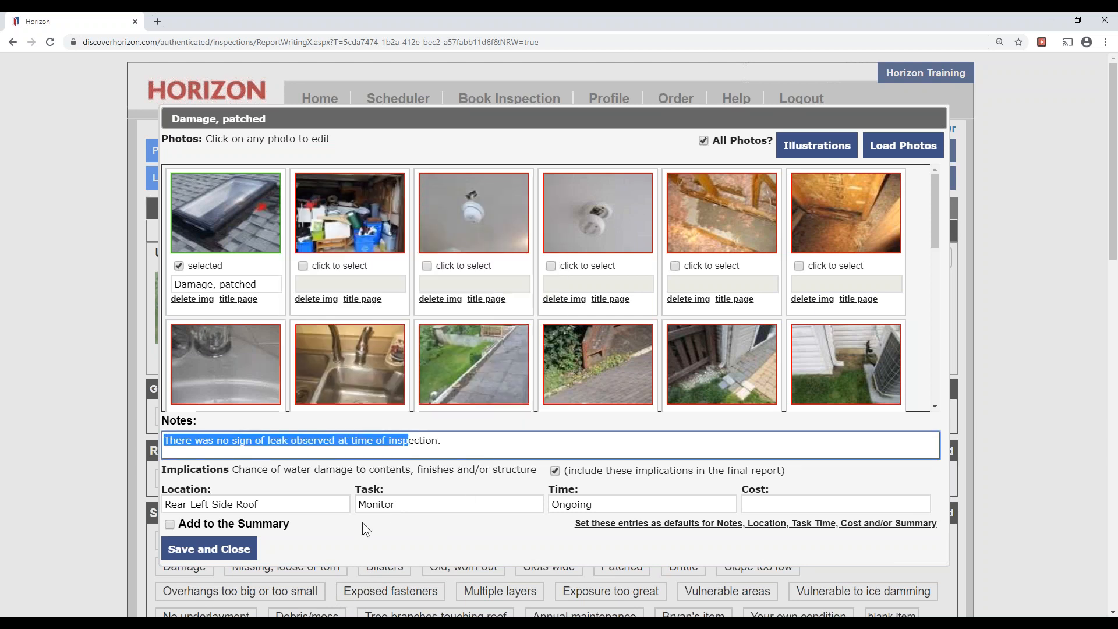
left_click(472, 539)
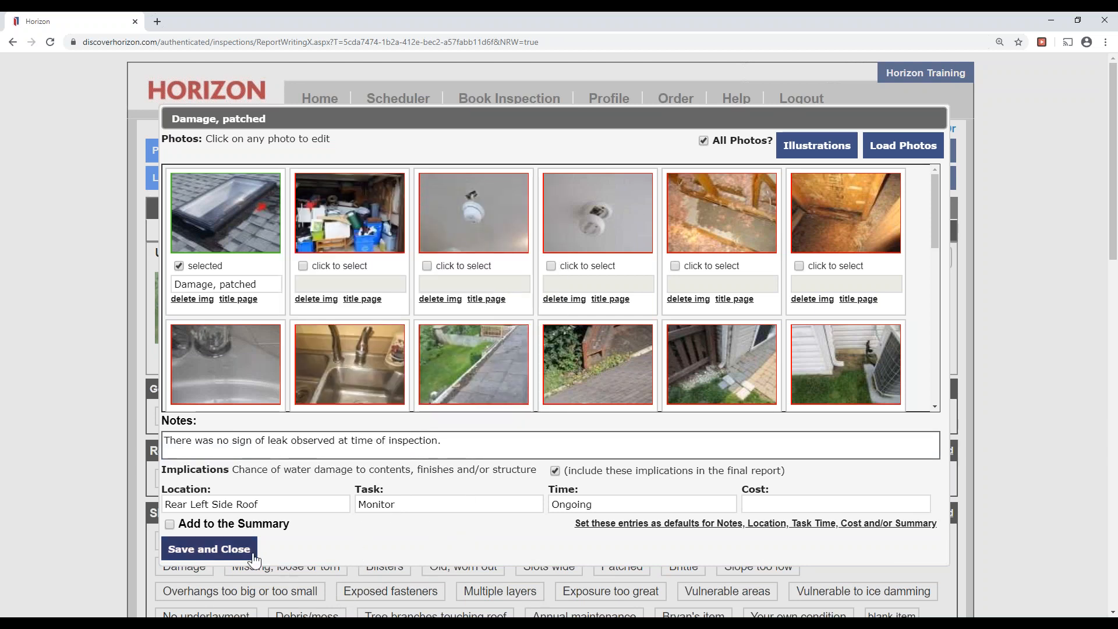
left_click(209, 549)
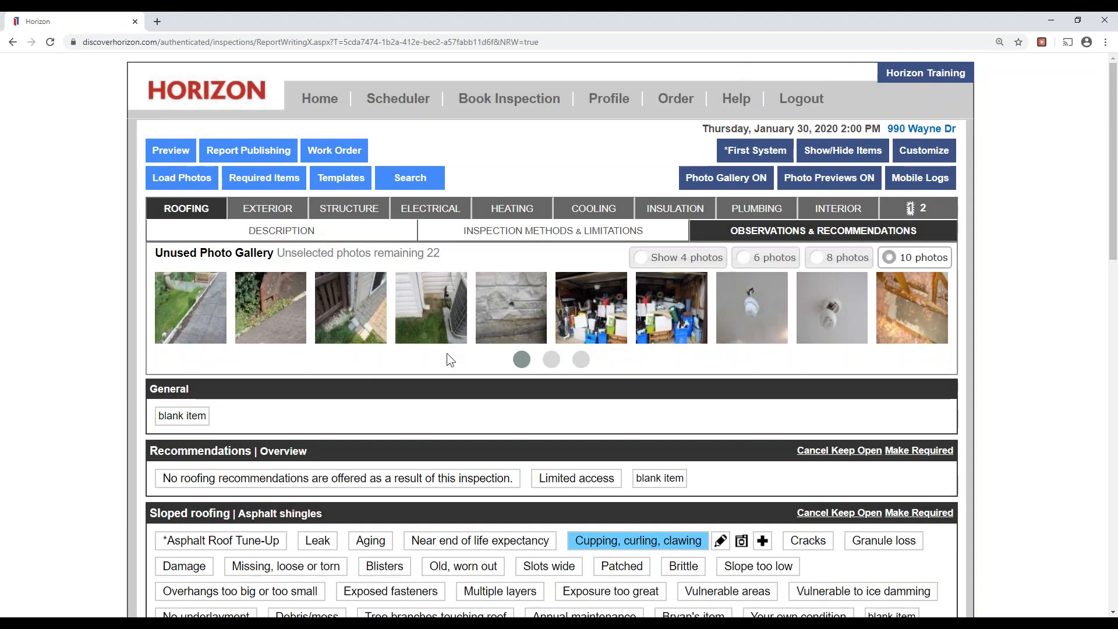
left_click(551, 359)
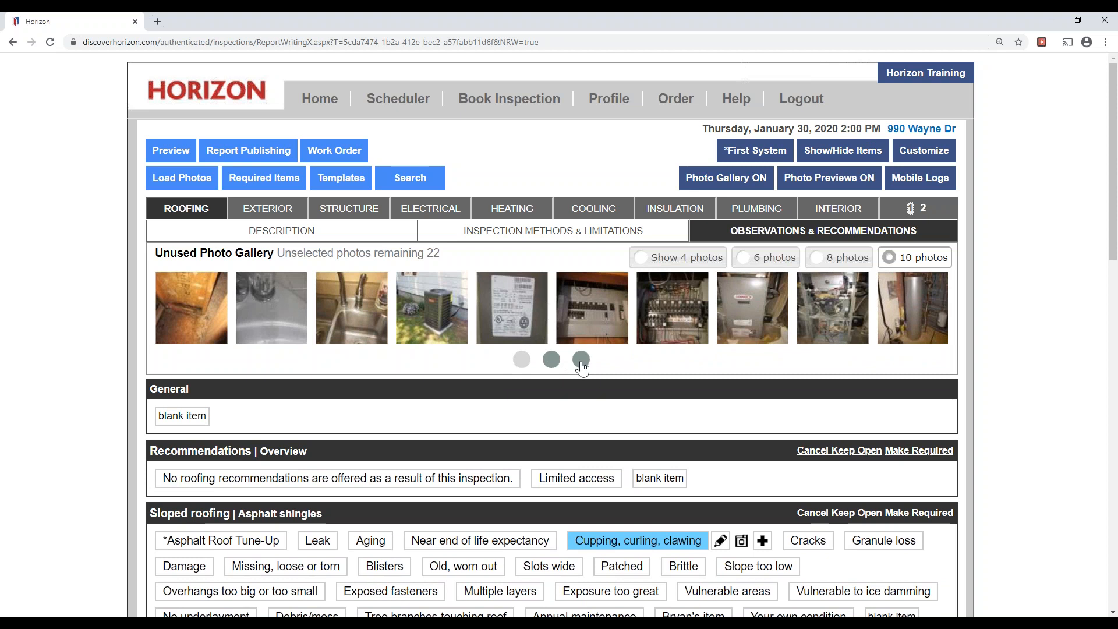
Return to the first page of unused photos and open the Exterior Description page.
left_click(517, 365)
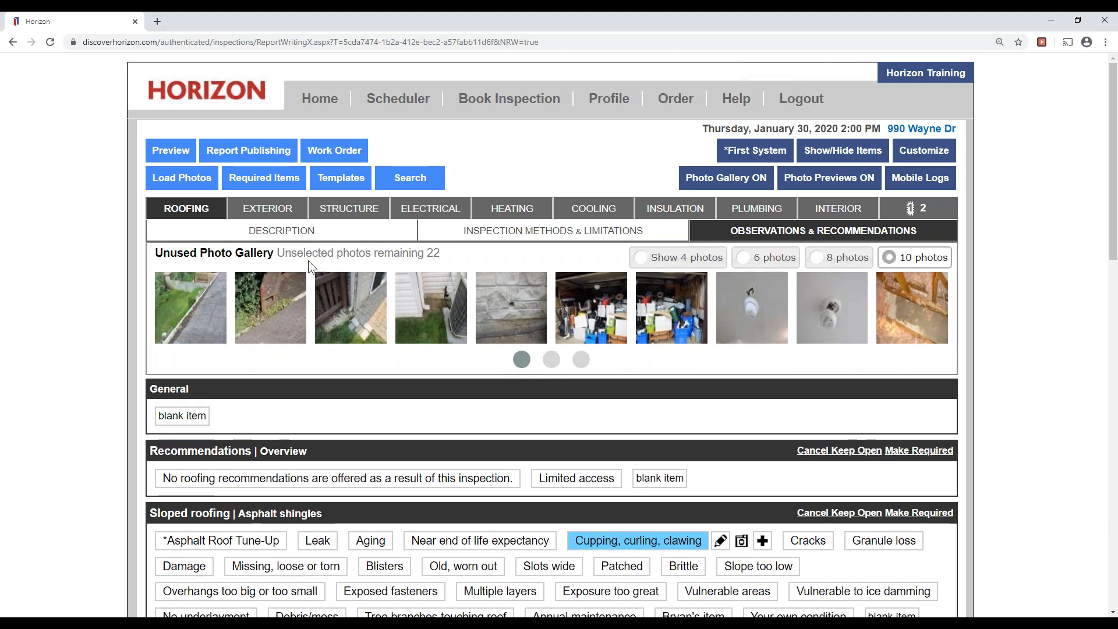
left_click(291, 229)
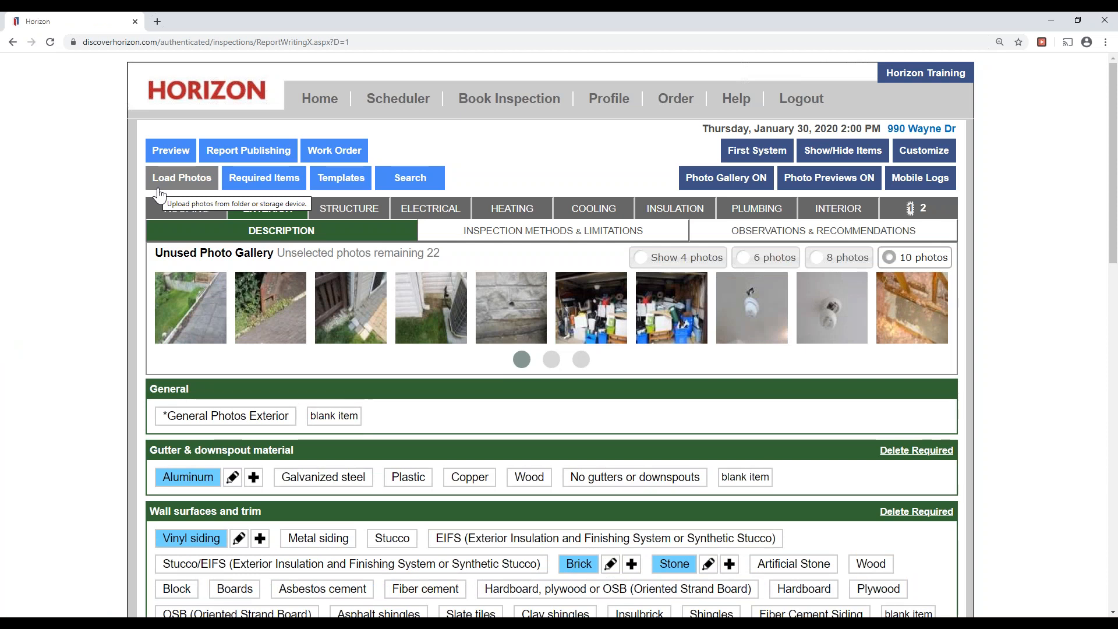
scroll(110, 285, "down", 4)
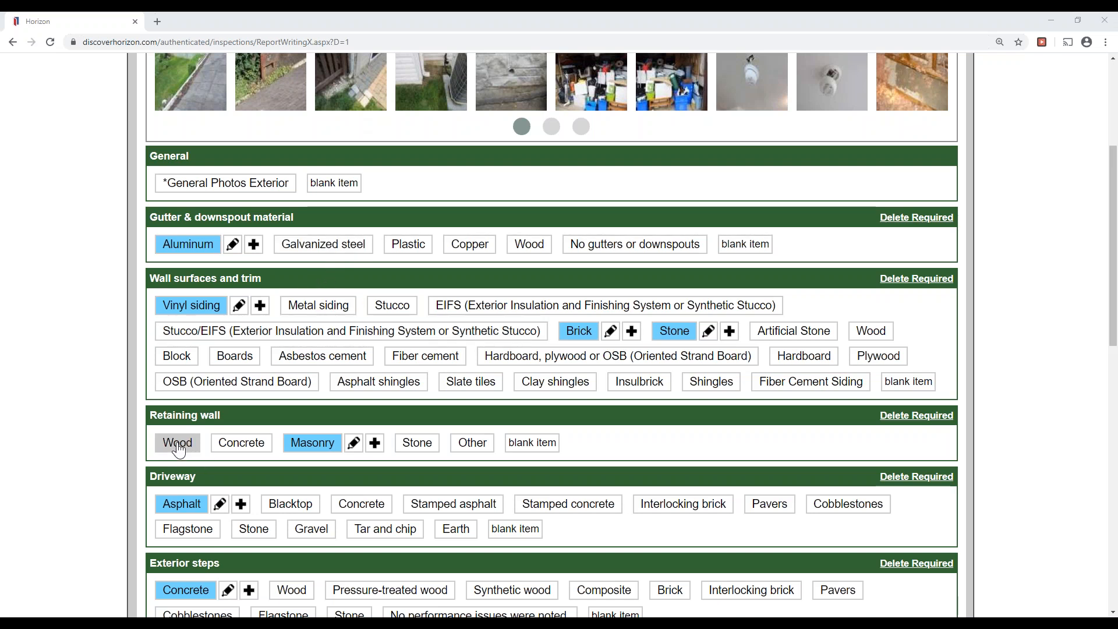
scroll(179, 448, "down", 1)
scroll(179, 449, "down", 1)
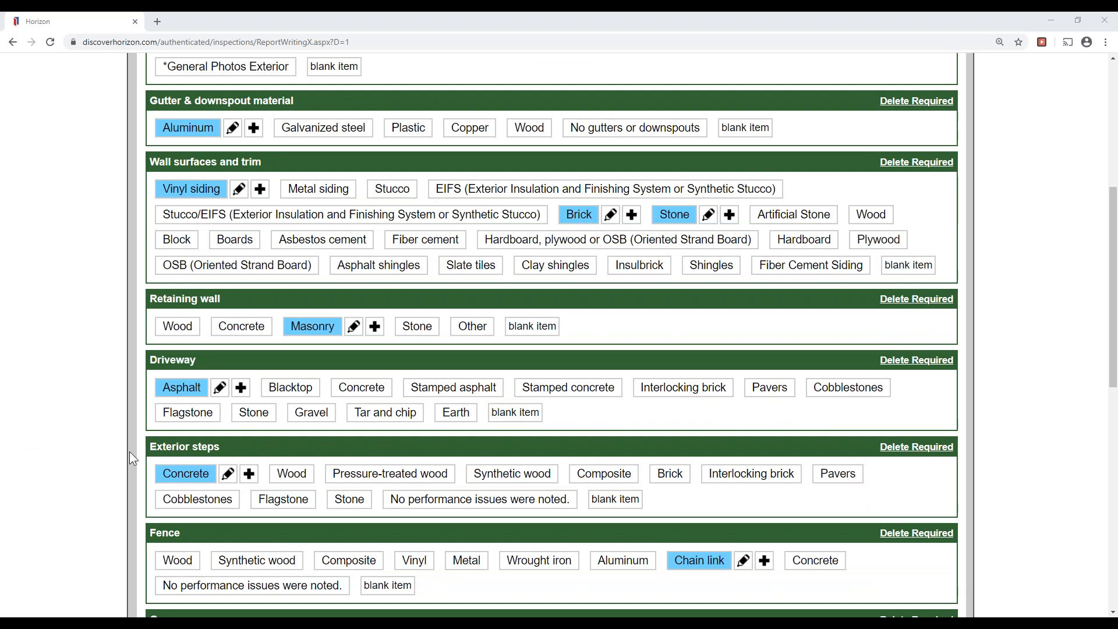
scroll(95, 449, "down", 1)
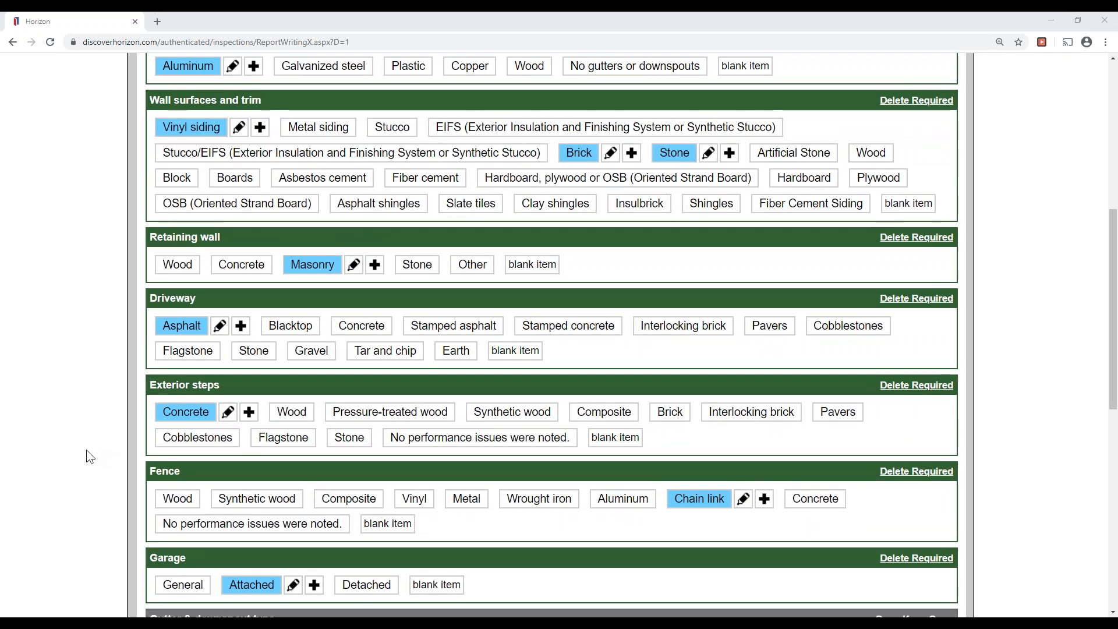
scroll(86, 449, "down", 1)
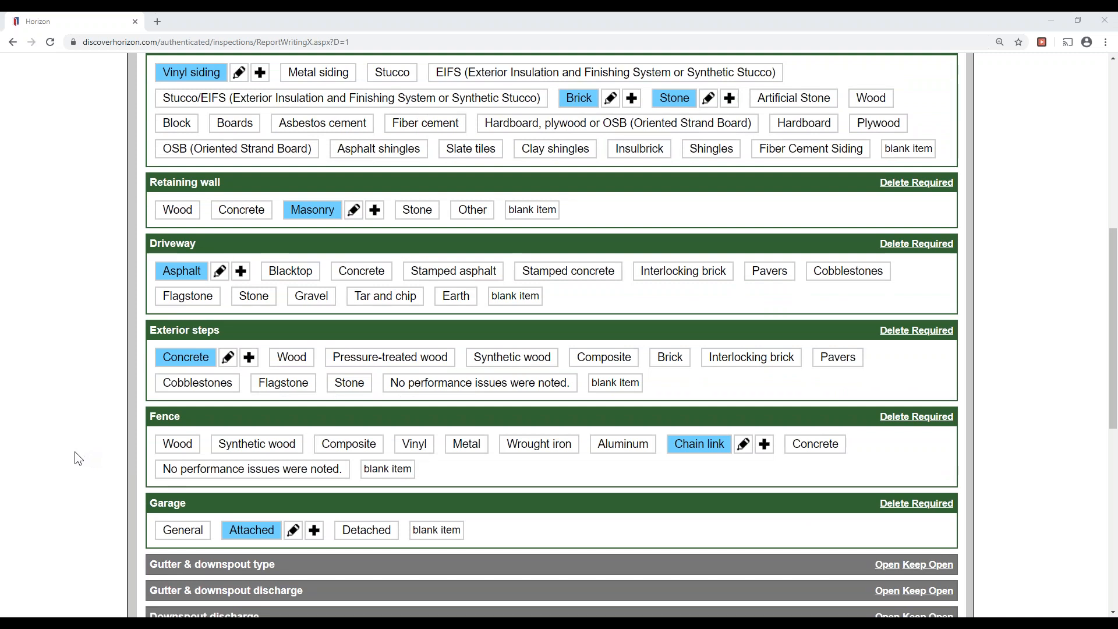
scroll(68, 453, "up", 2)
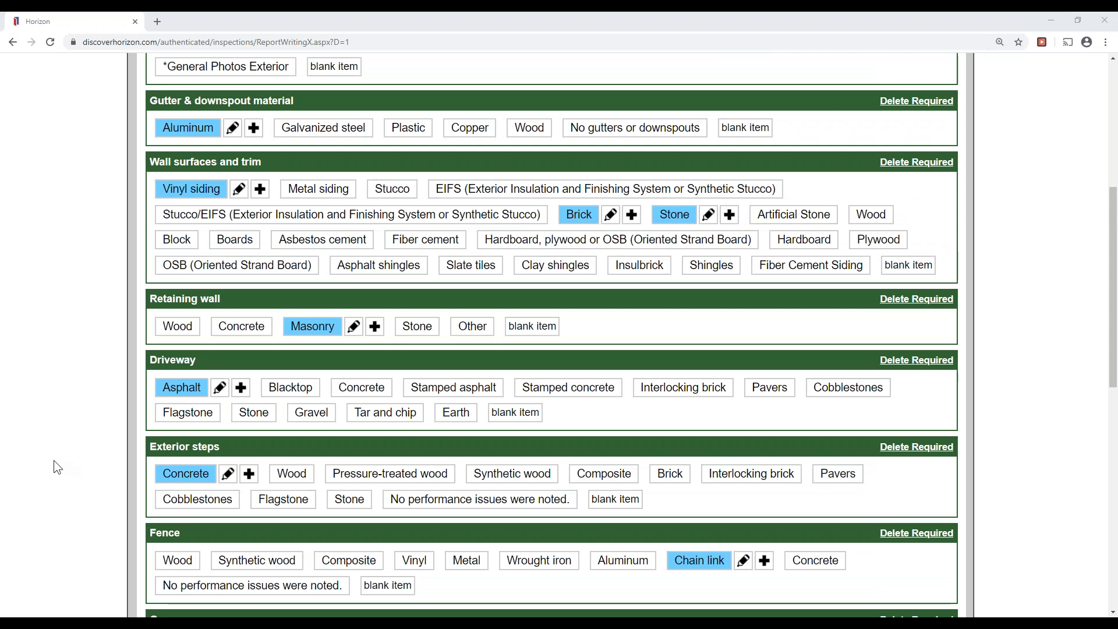
scroll(61, 463, "up", 2)
scroll(66, 463, "down", 4)
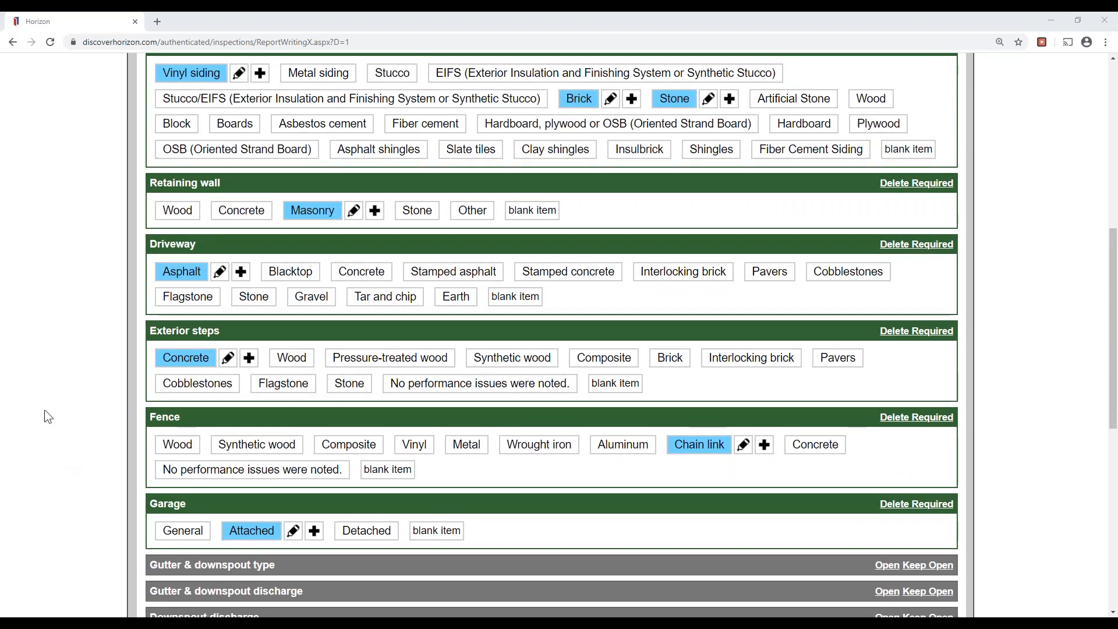
scroll(59, 425, "up", 4)
scroll(43, 402, "down", 5)
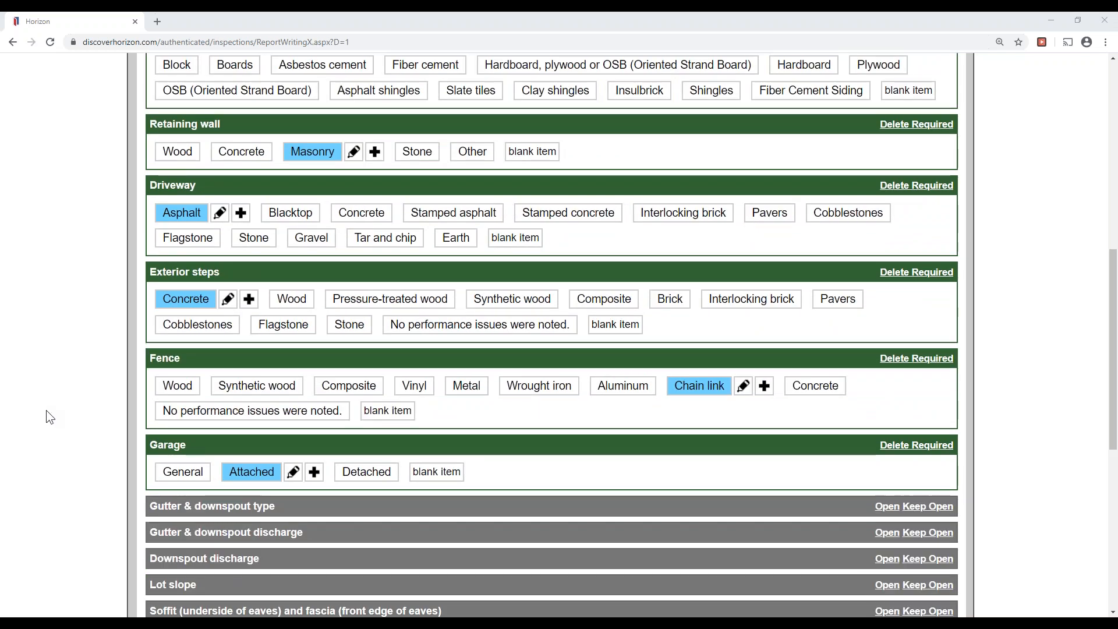
scroll(46, 411, "up", 1)
scroll(47, 419, "up", 2)
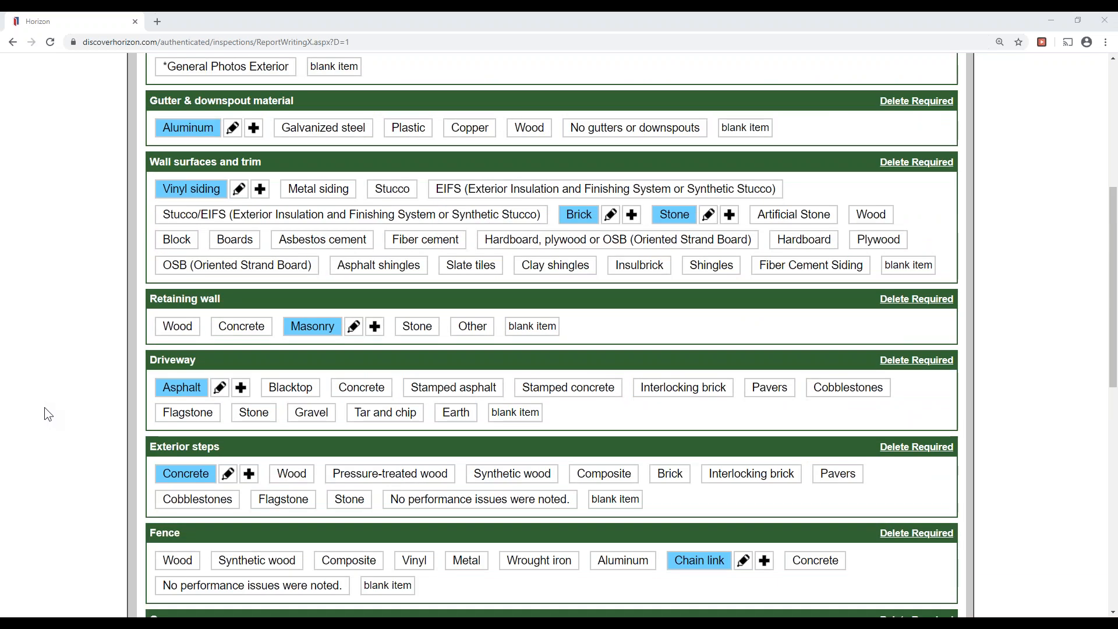
scroll(47, 414, "down", 10)
scroll(71, 411, "up", 1)
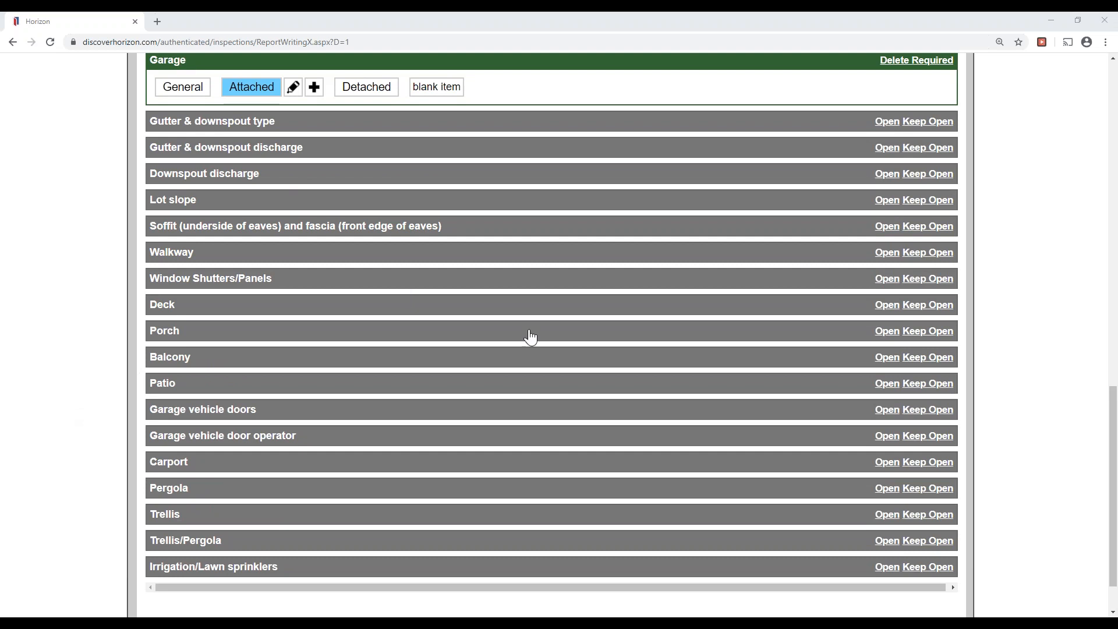
Choose Aluminum for soffit and fascia and make that section required in the Exterior description.
left_click(379, 226)
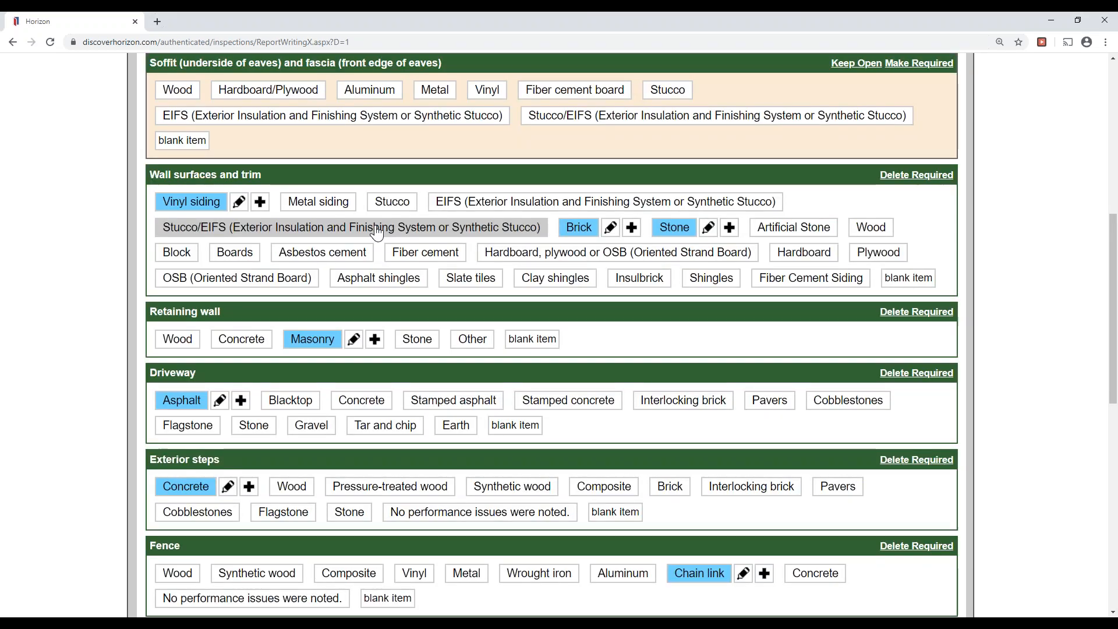
left_click(372, 94)
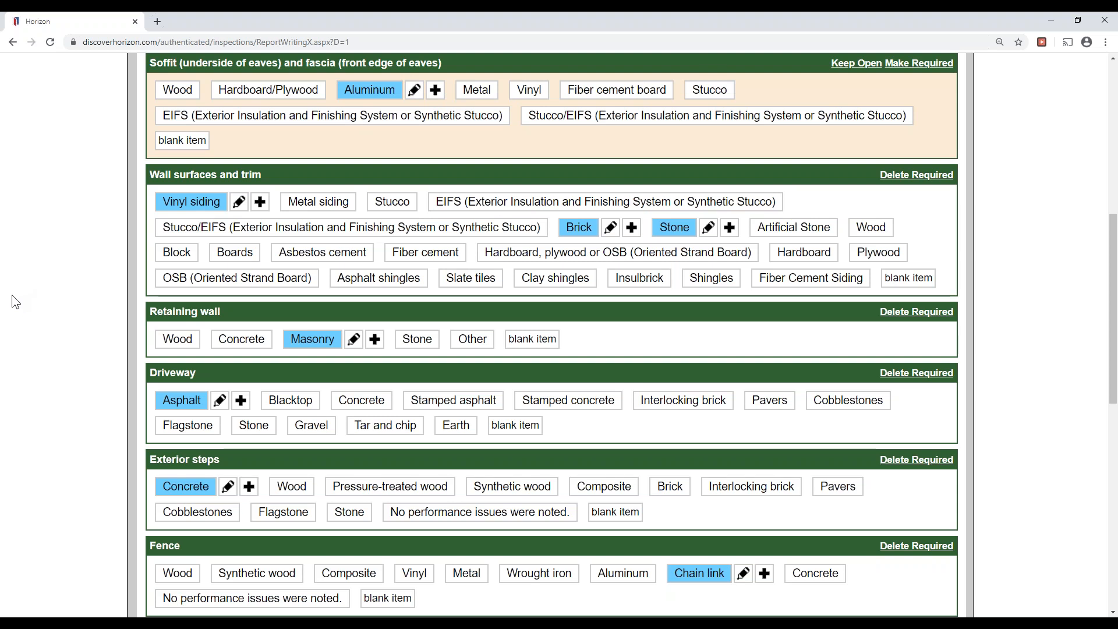
left_click(944, 184)
left_click(975, 223)
left_click_drag(885, 58, 940, 58)
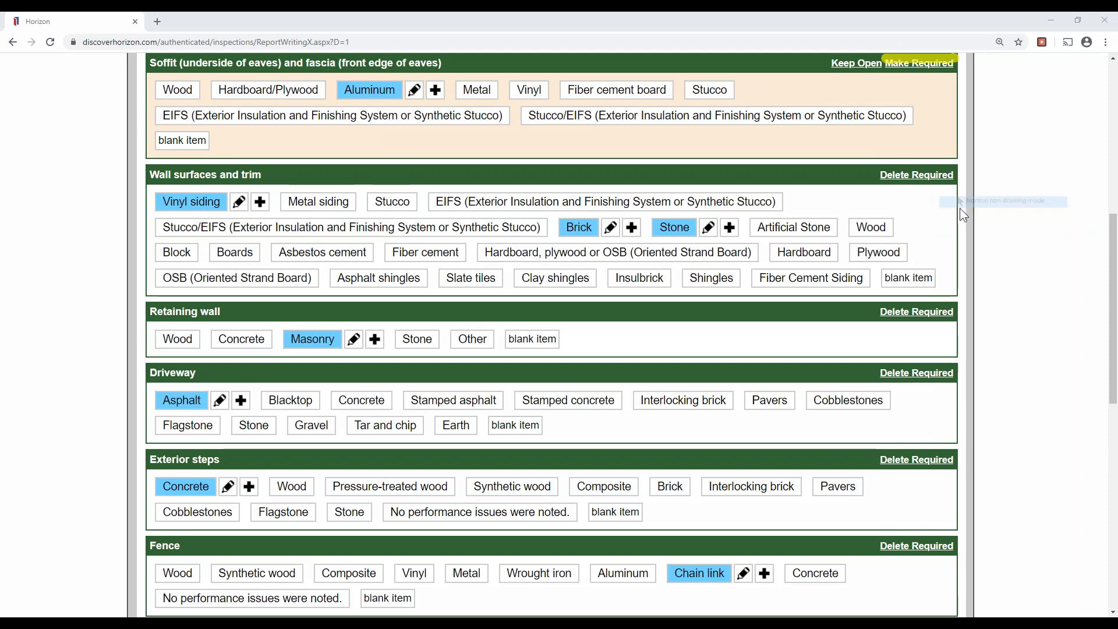
left_click(948, 259)
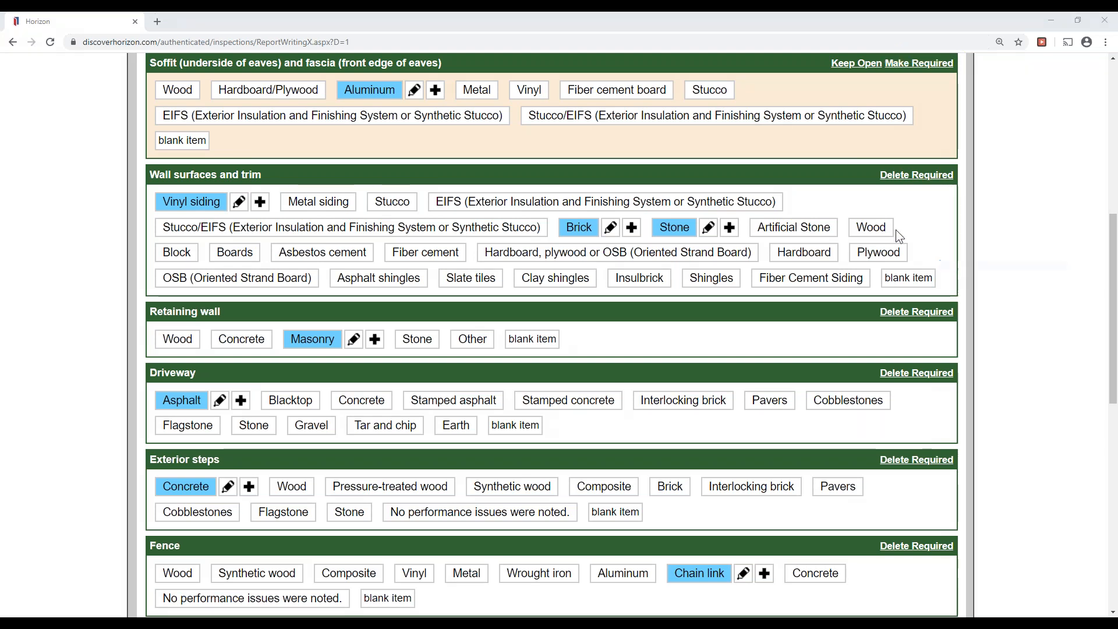
left_click(906, 63)
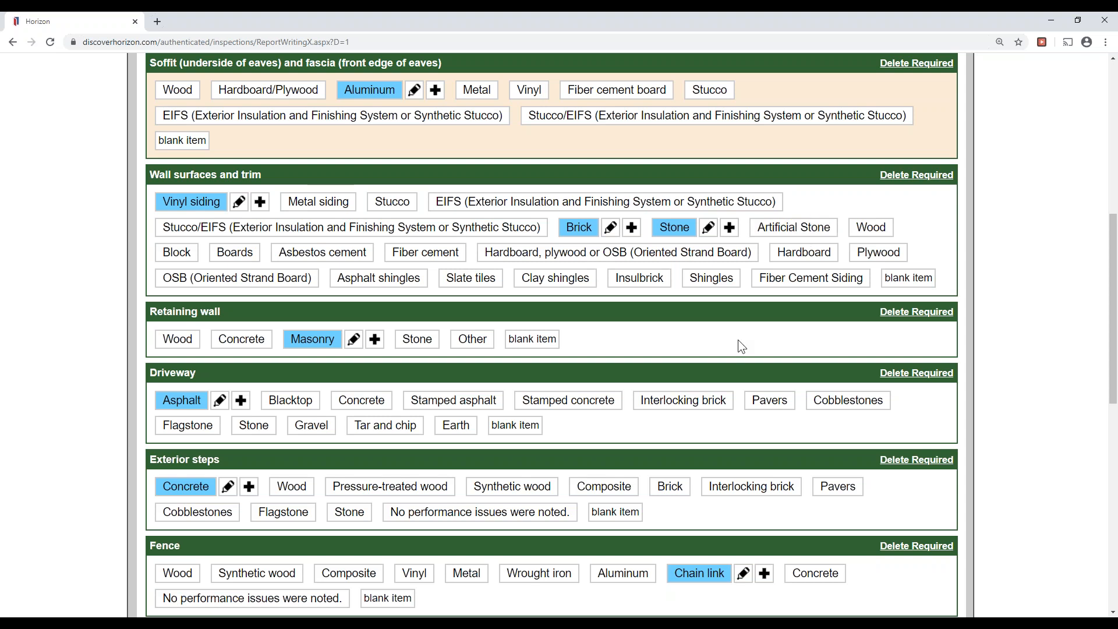
scroll(821, 320, "down", 9)
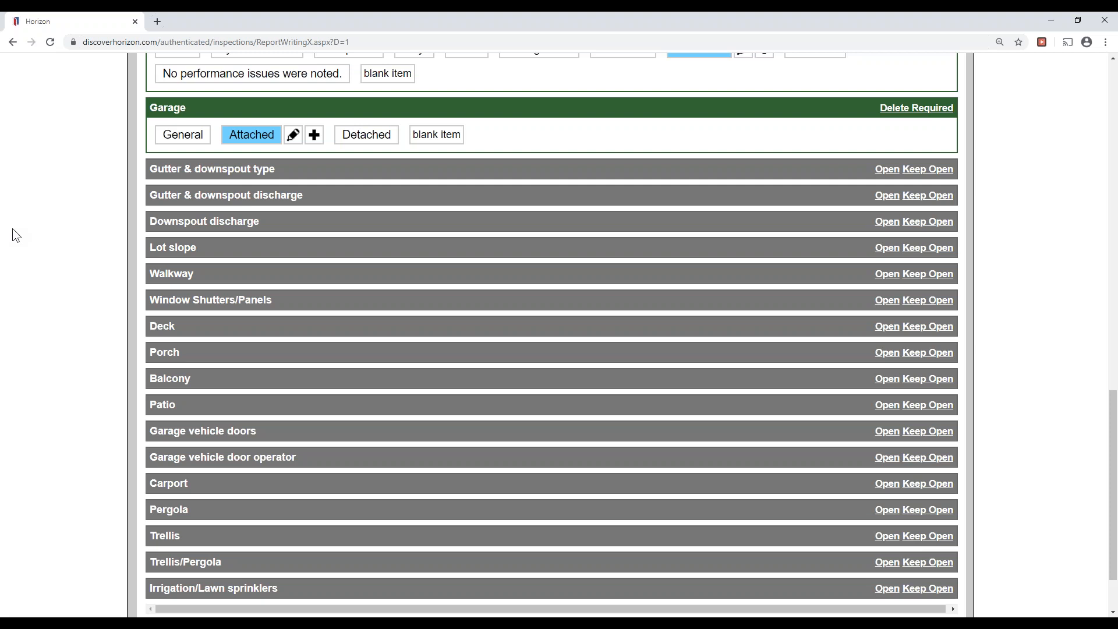
scroll(75, 273, "up", 9)
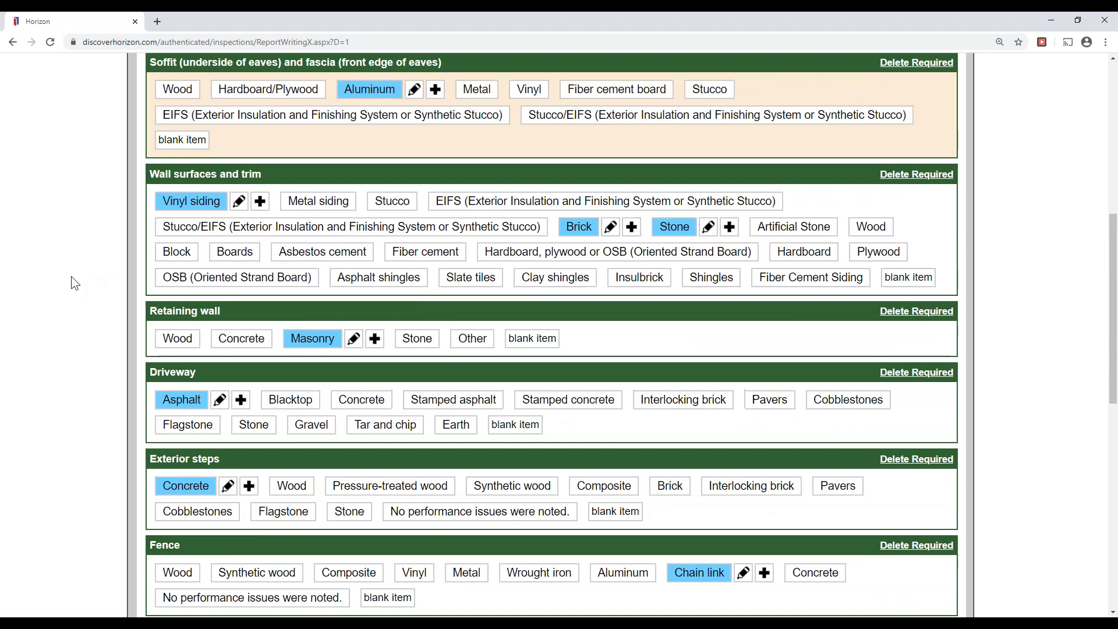
scroll(66, 278, "up", 2)
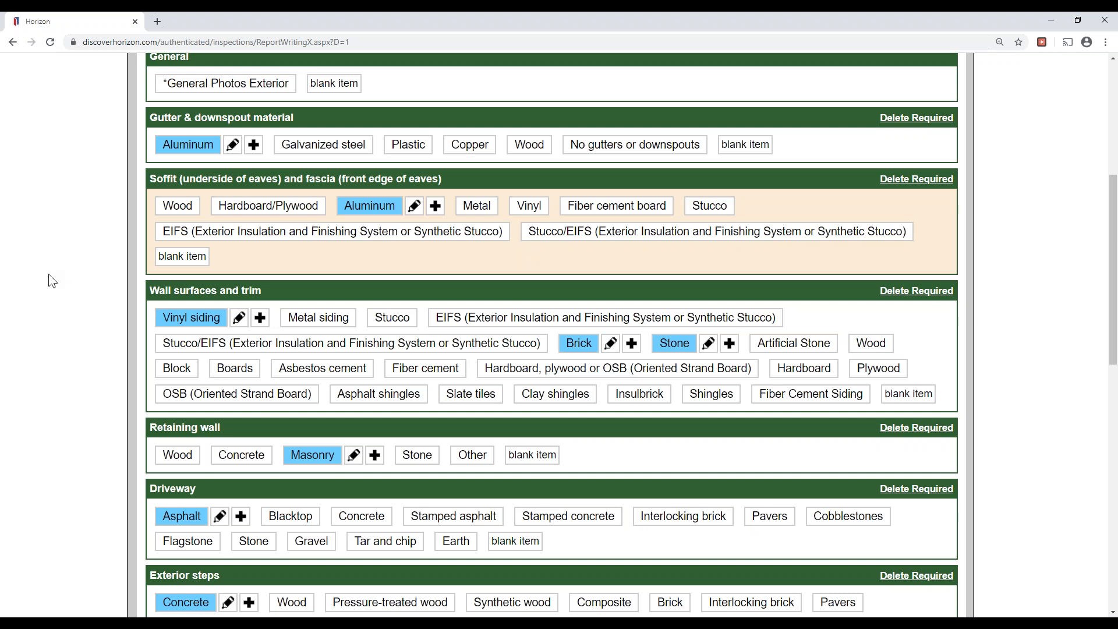
scroll(46, 278, "up", 3)
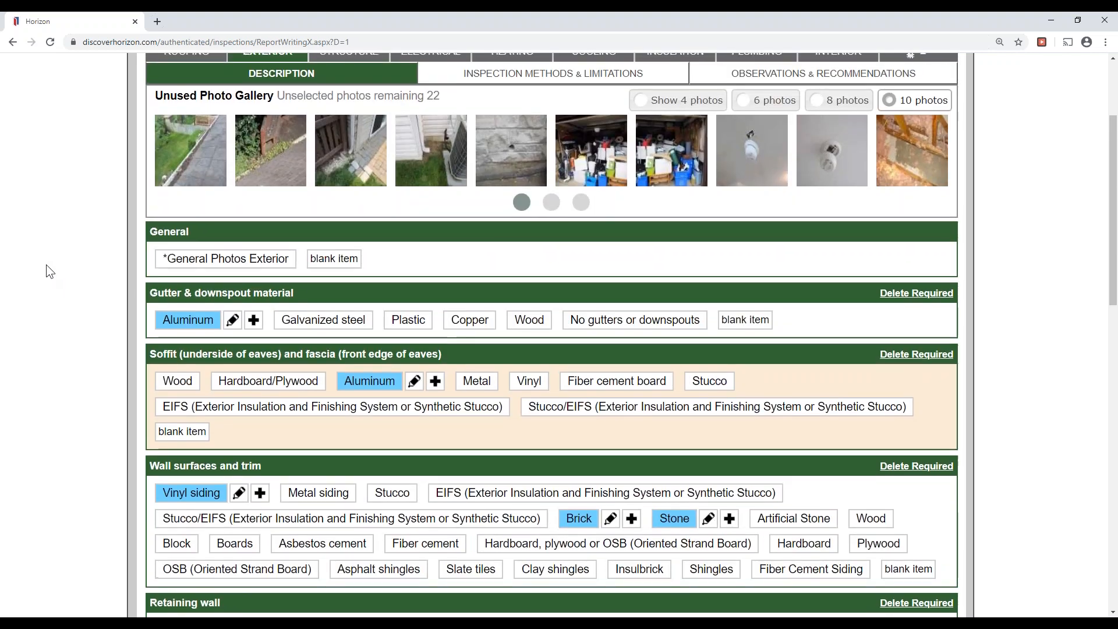
scroll(49, 270, "up", 2)
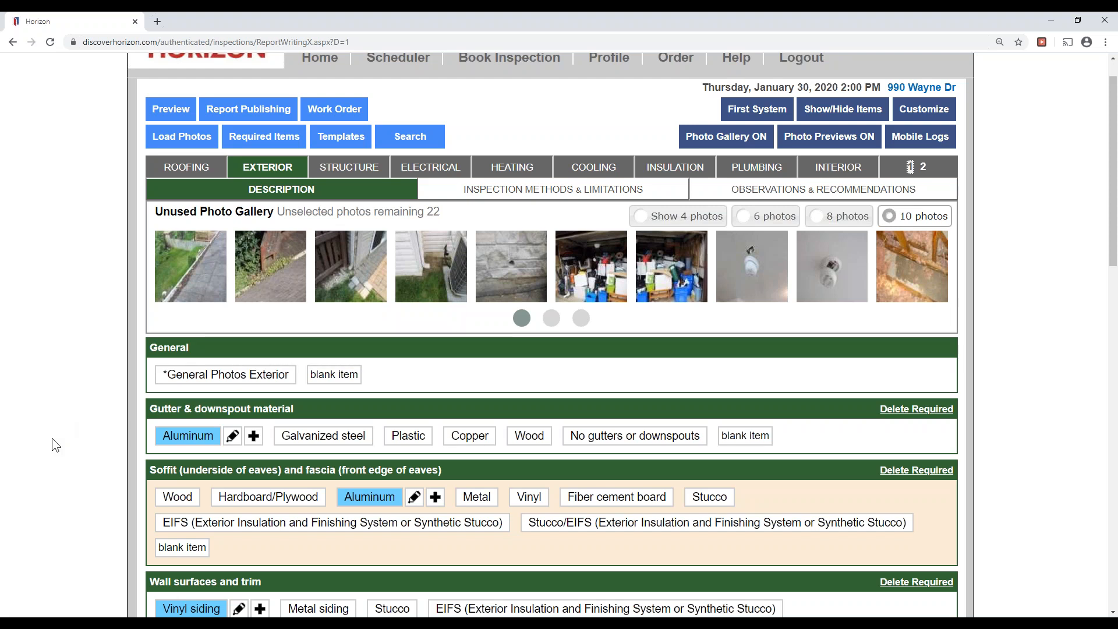
Switch to Exterior Inspection Methods & Limitations and expand the 'No or limited access to' list.
left_click(617, 200)
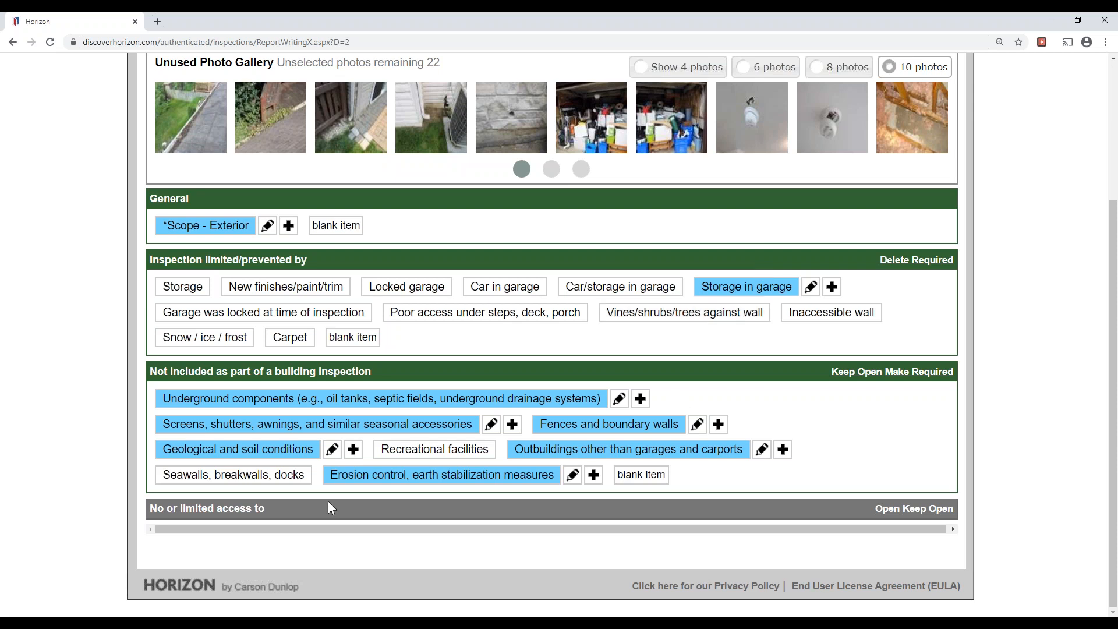
left_click(301, 509)
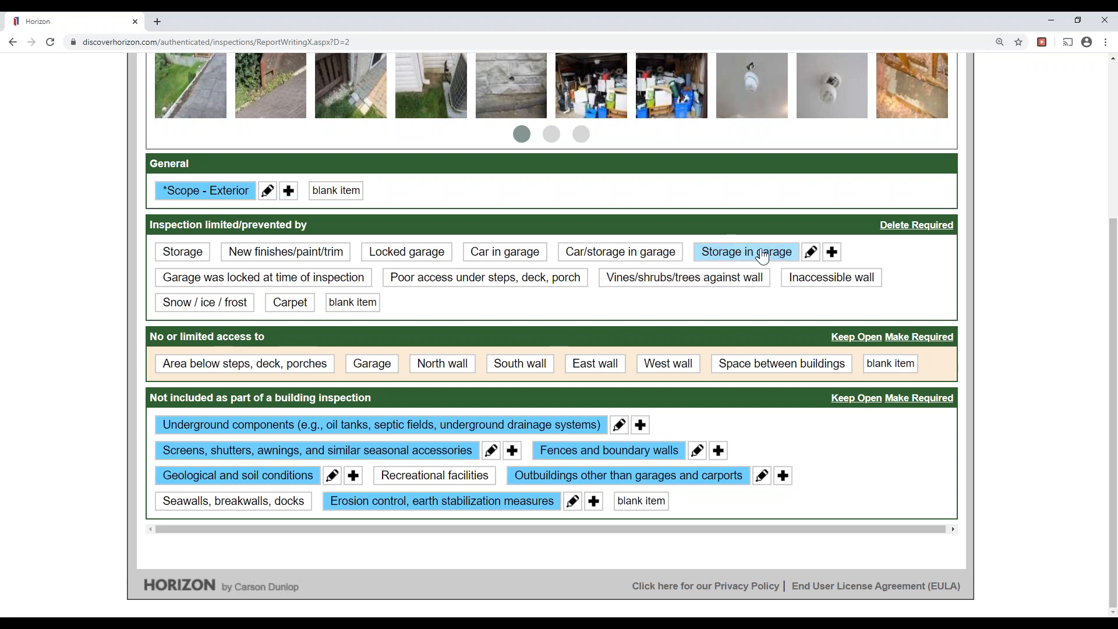
left_click_drag(148, 331, 246, 332)
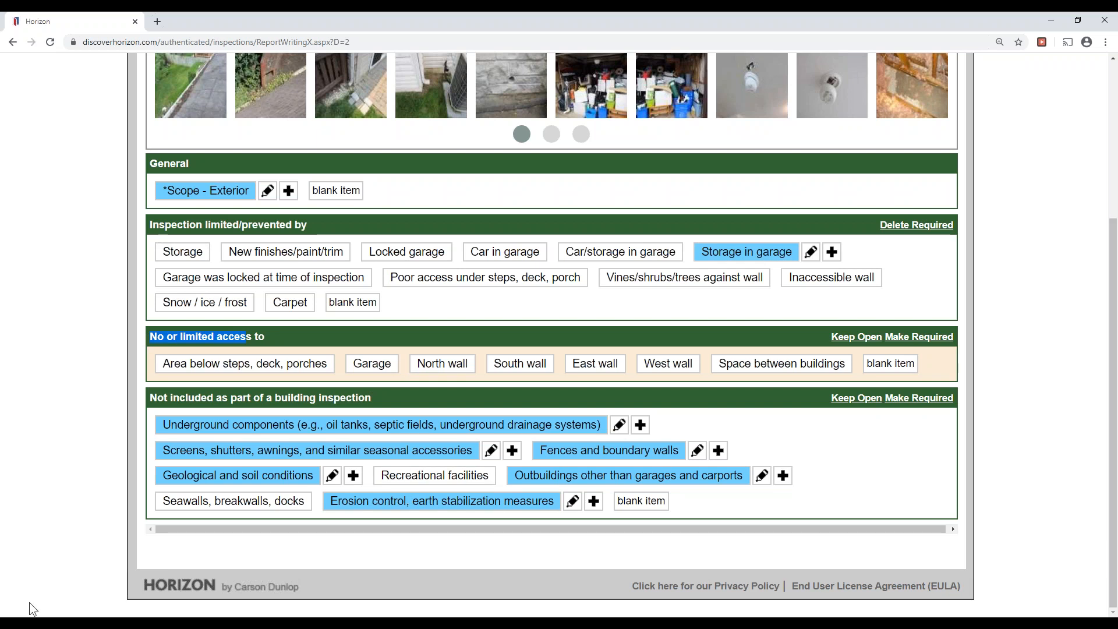
scroll(32, 606, "up", 4)
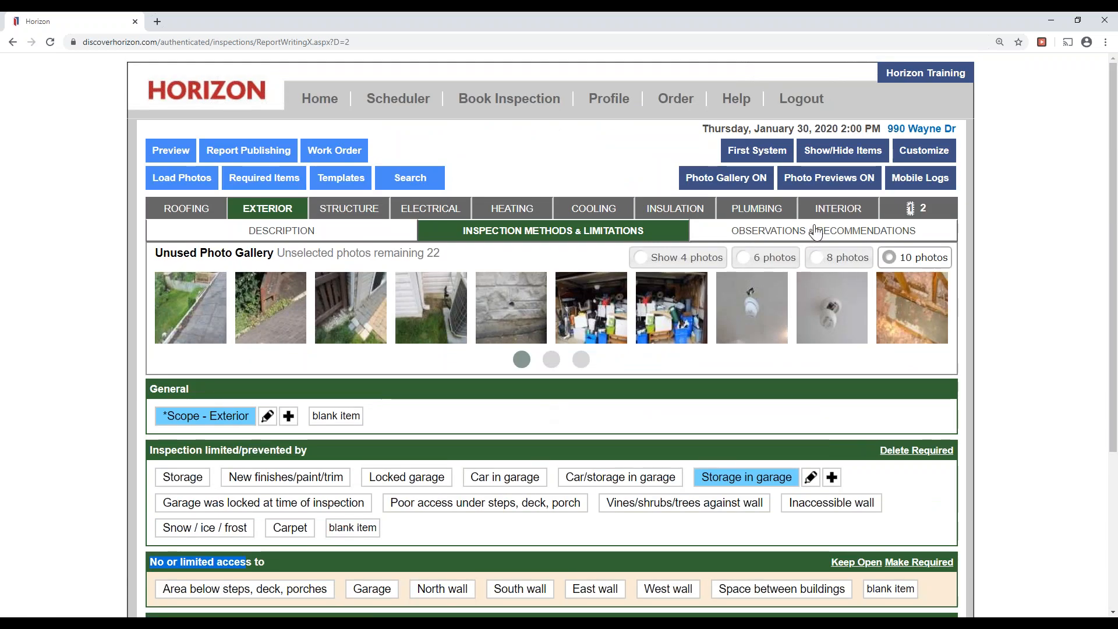
On Exterior Observations & Recommendations, select the storage boxes and storage shelves photos from the unused gallery.
left_click(815, 230)
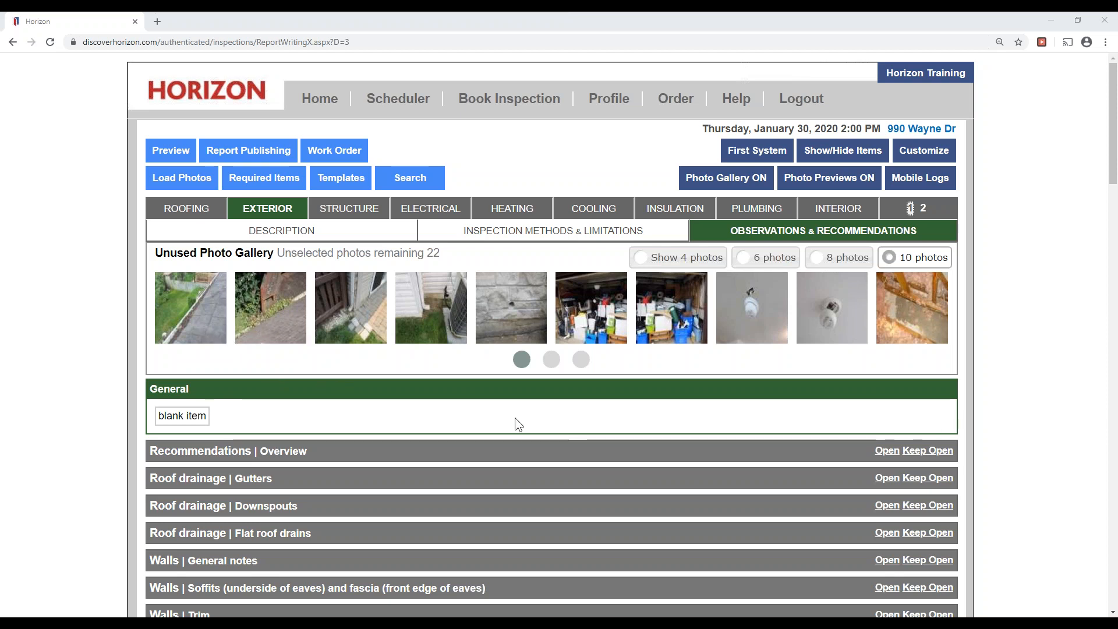
left_click(609, 322)
left_click(665, 326)
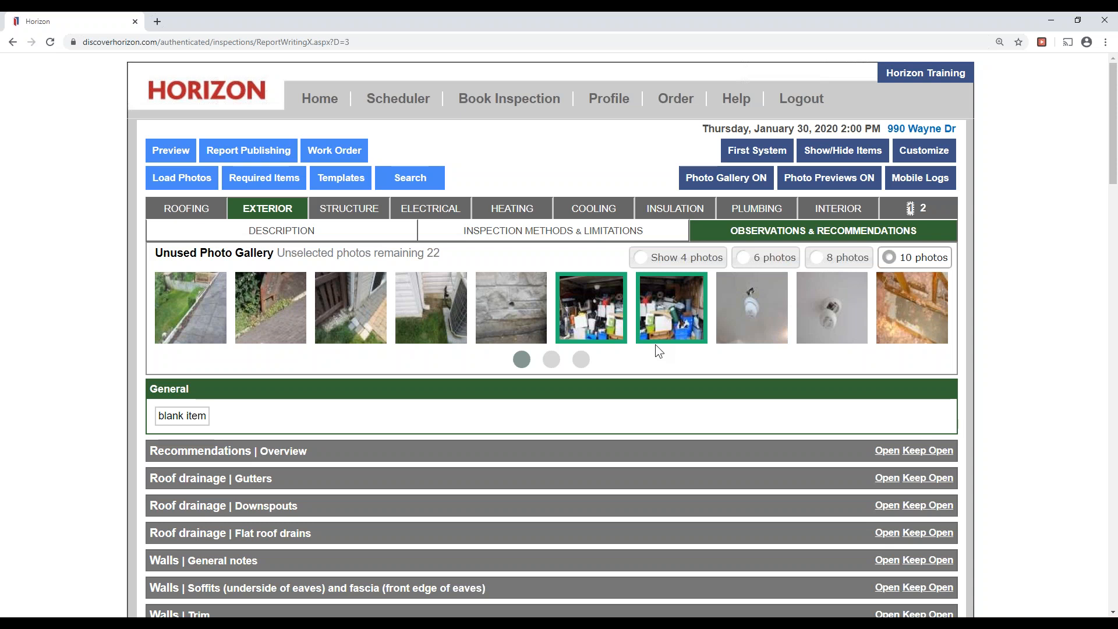
left_click(941, 52)
Search the observations page for 'garage' to scroll the Garage categories into view.
key("ctrl+f")
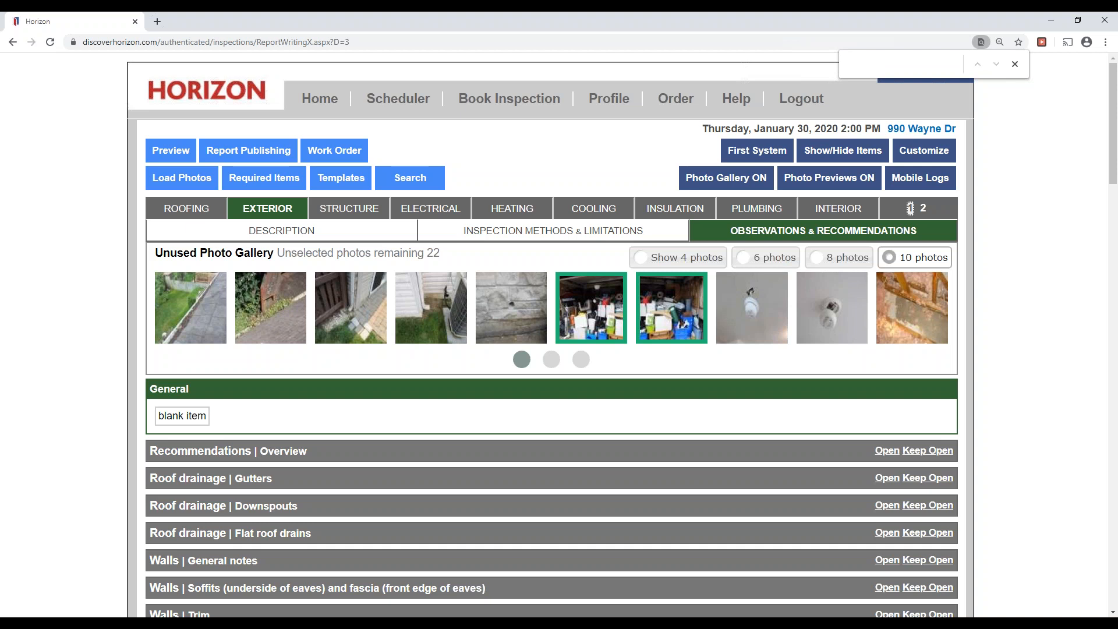
type("garage")
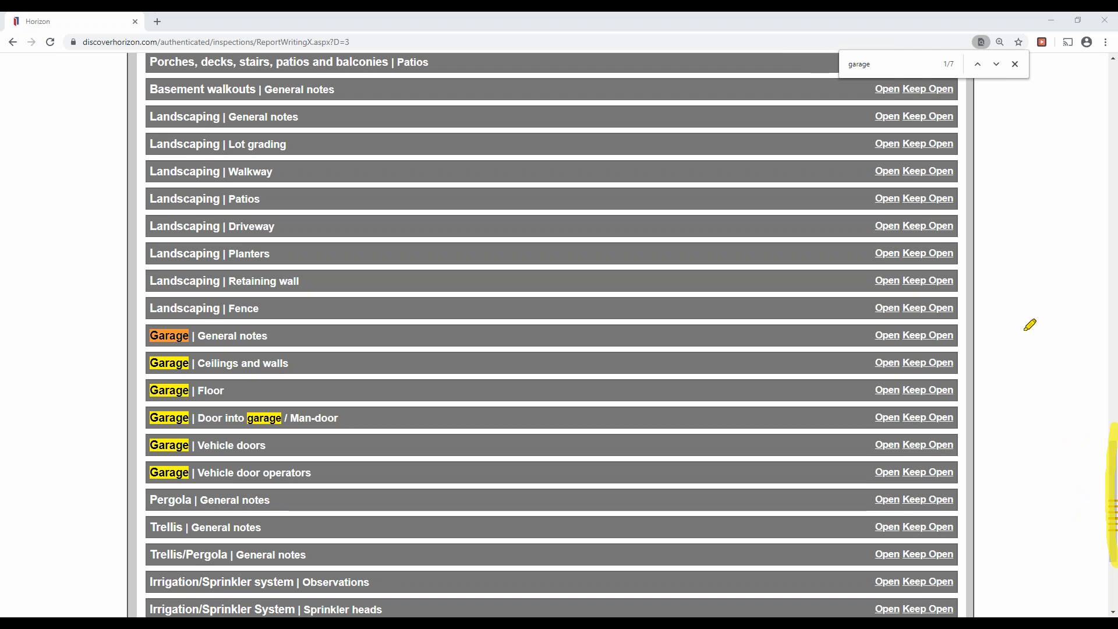
left_click_drag(109, 319, 102, 499)
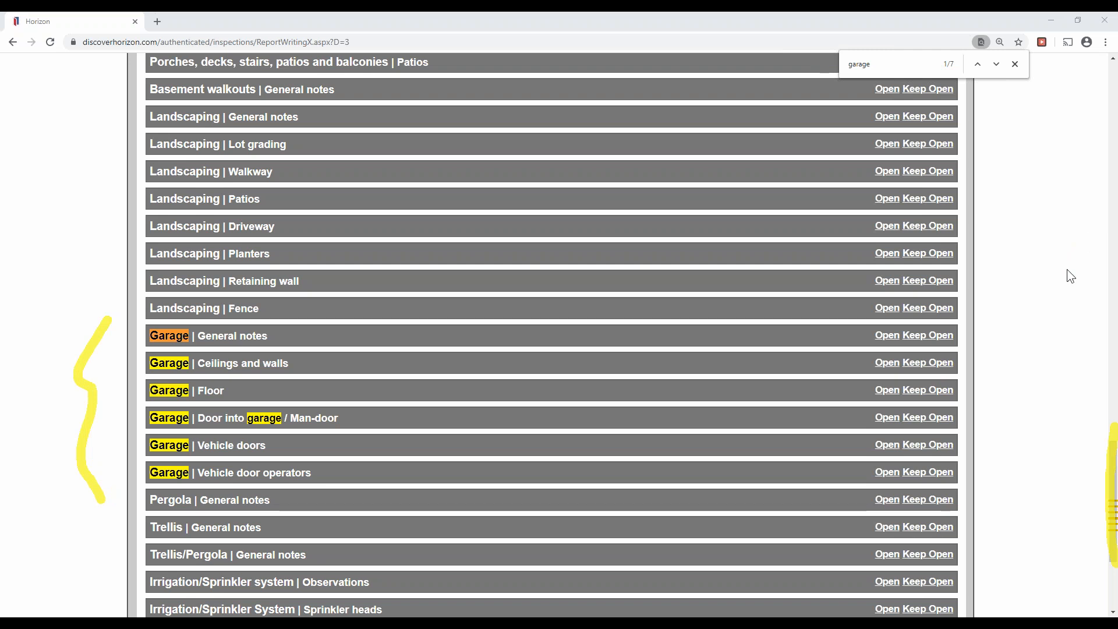
key("Escape")
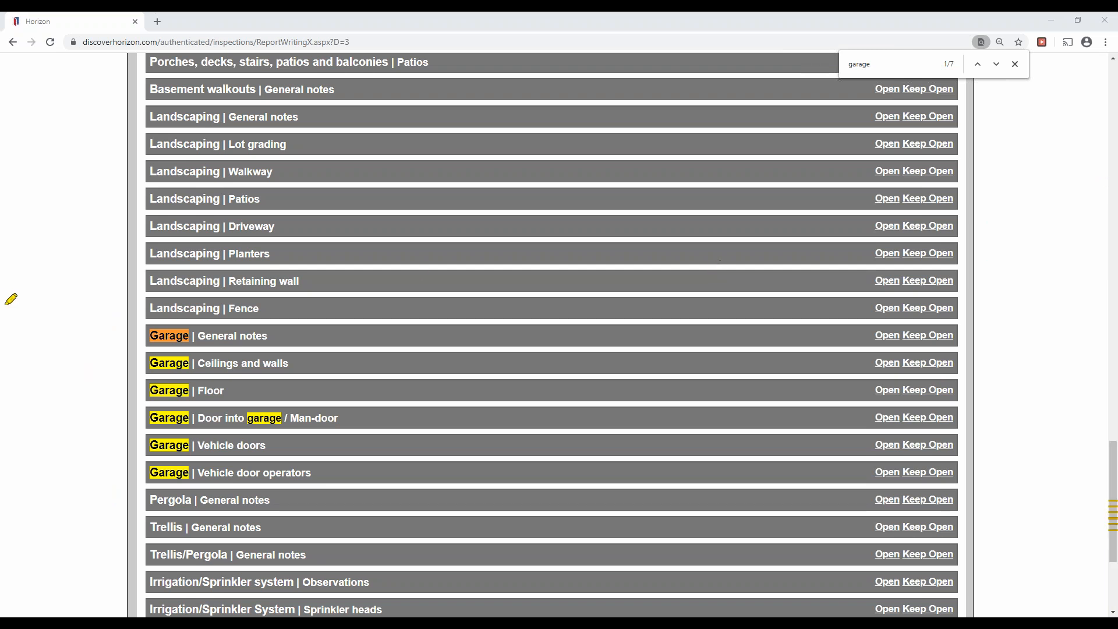
left_click_drag(122, 304, 136, 496)
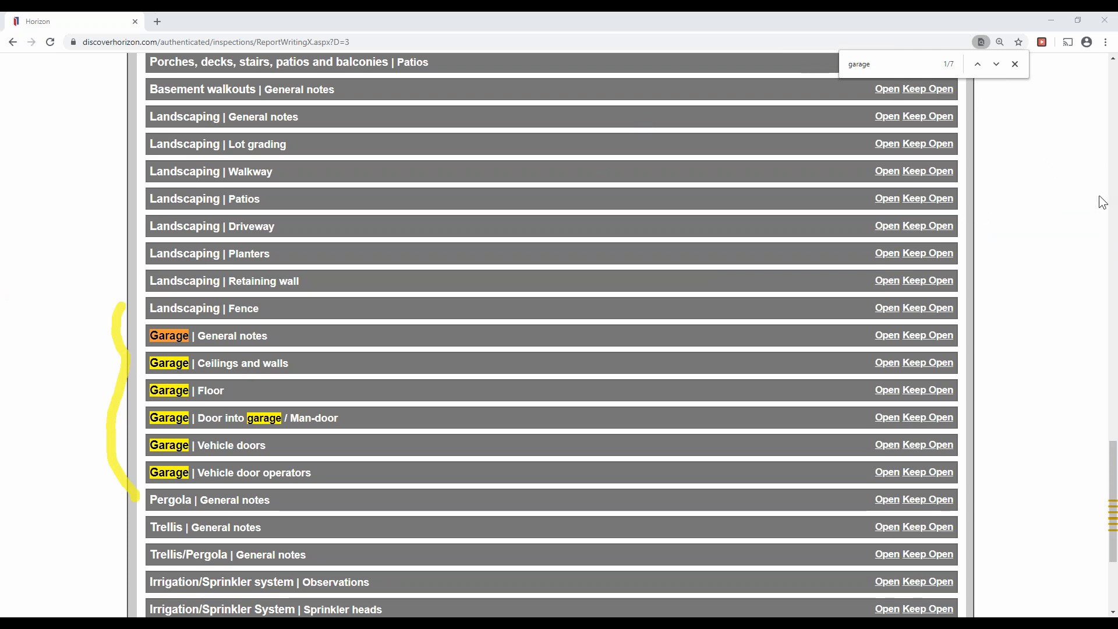
left_click(906, 73)
key("Return")
key("Return")
key("Return")
key("Return")
key("Return")
key("Return")
key("Return")
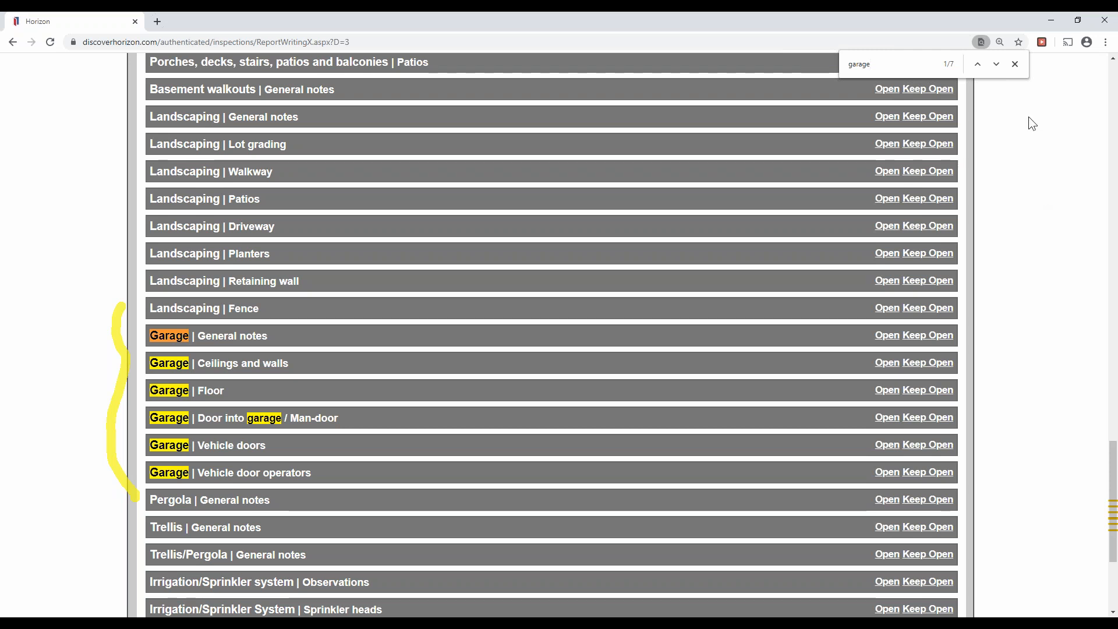
left_click(1016, 64)
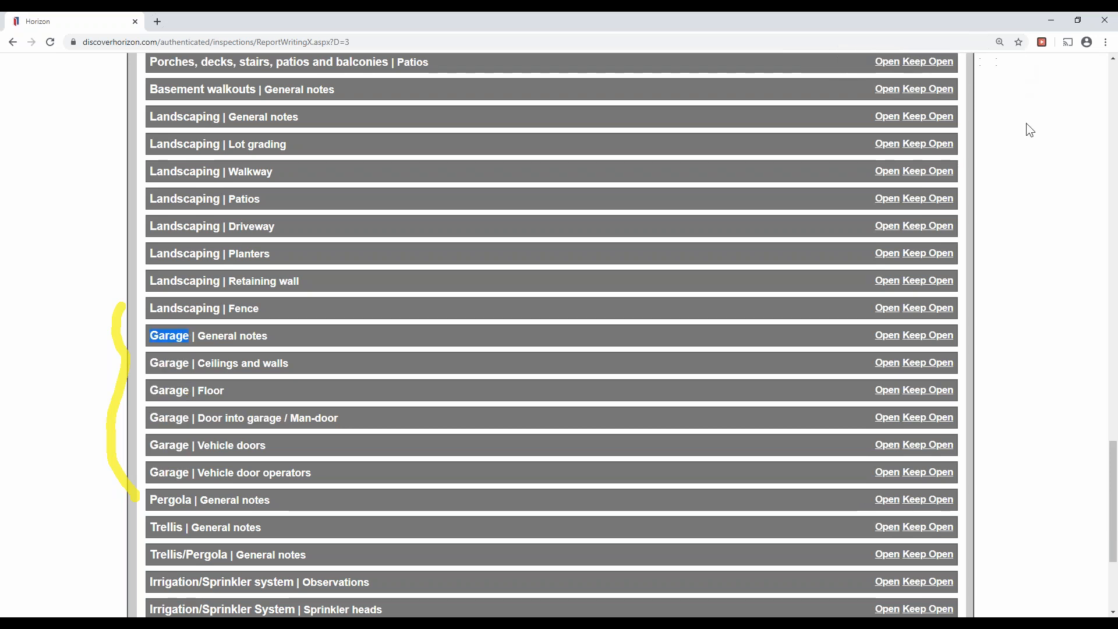
left_click(1105, 195)
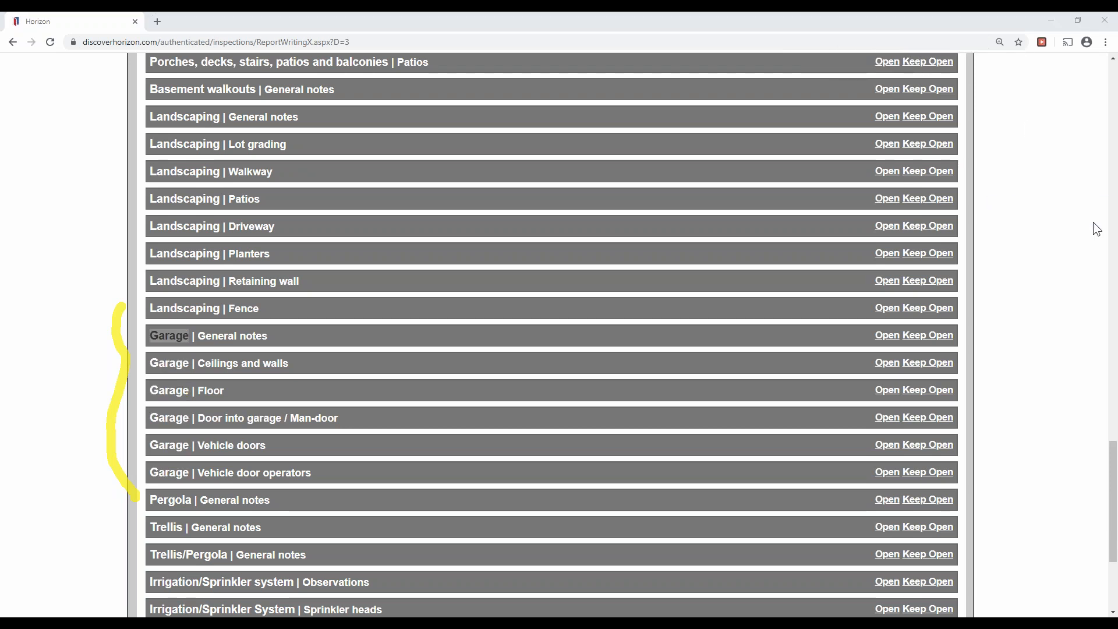
left_click(1085, 268)
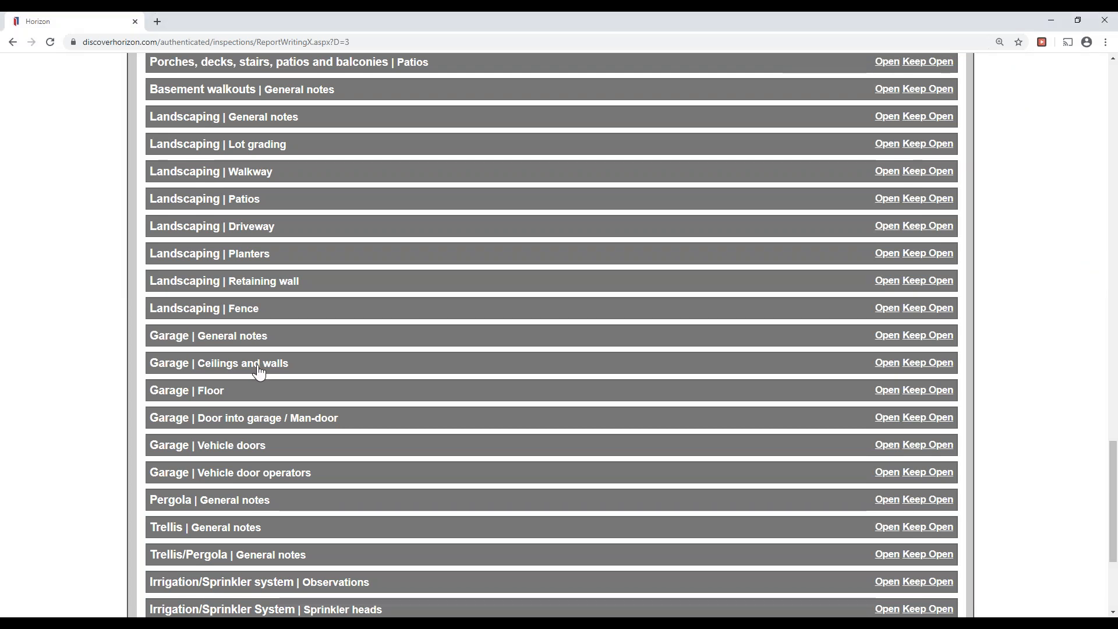
Create a blank Garage general-notes item: Garage, Further evaluation, As soon as practical, added to Summary.
left_click(225, 343)
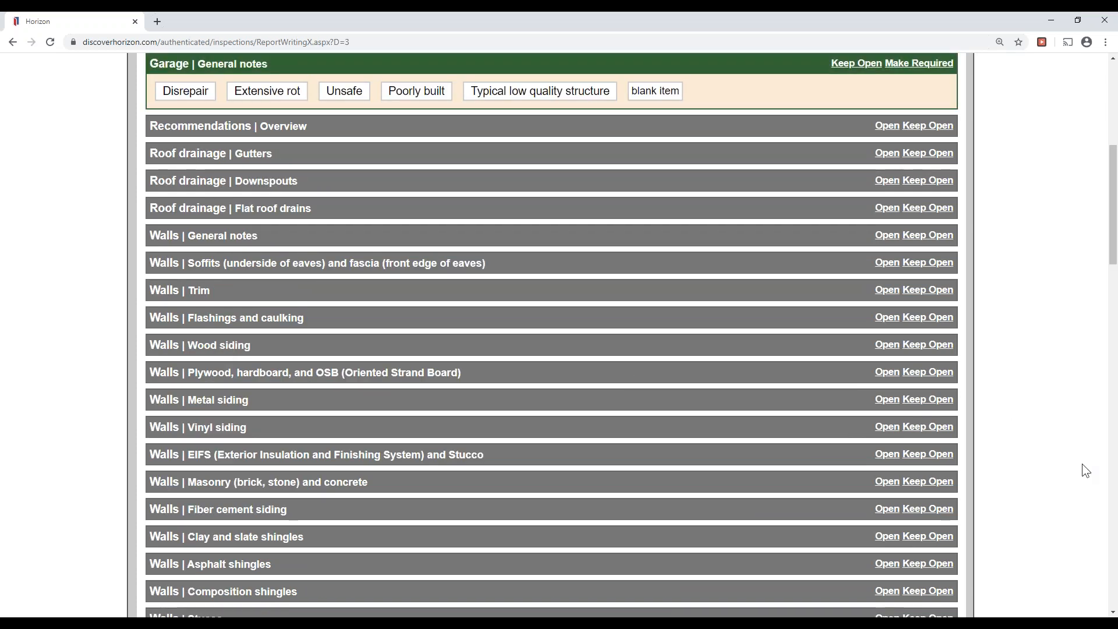
scroll(1085, 470, "up", 6)
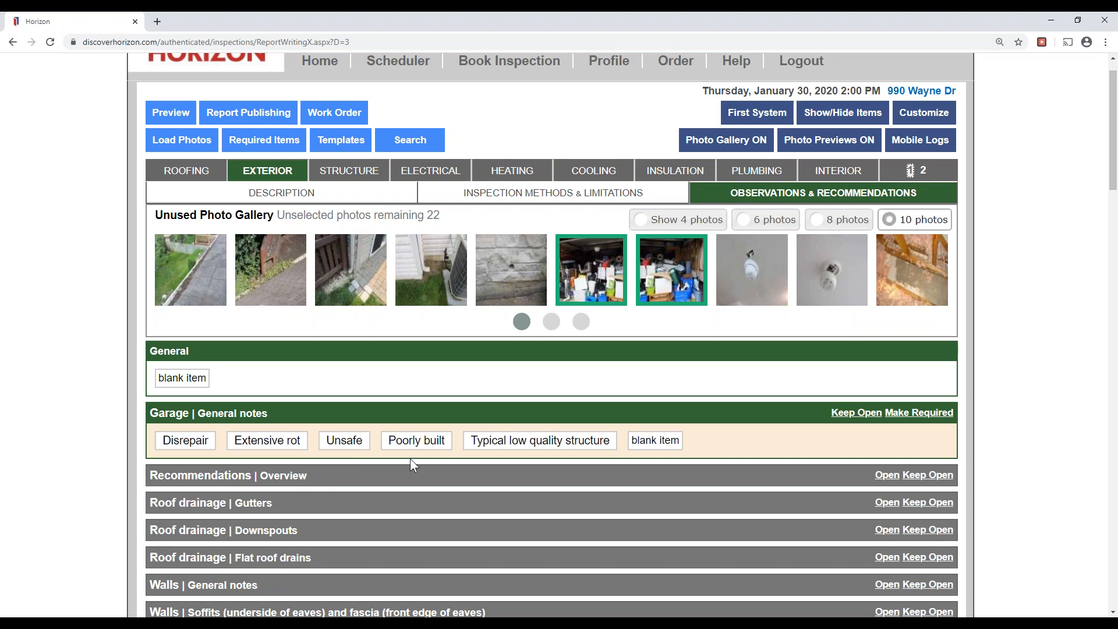
left_click(642, 447)
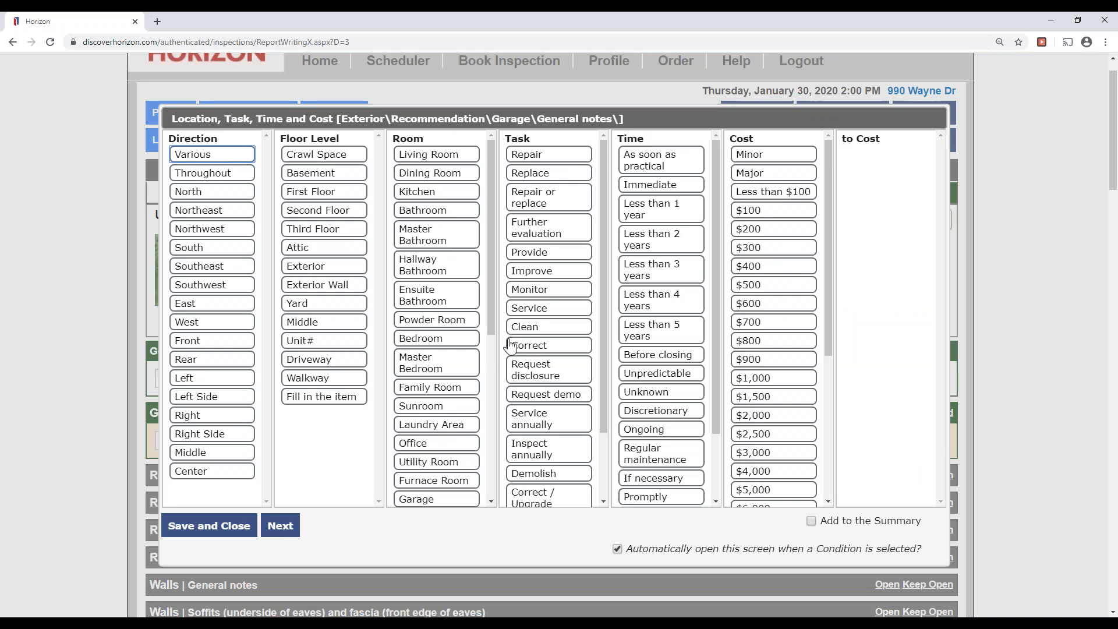
scroll(476, 390, "down", 2)
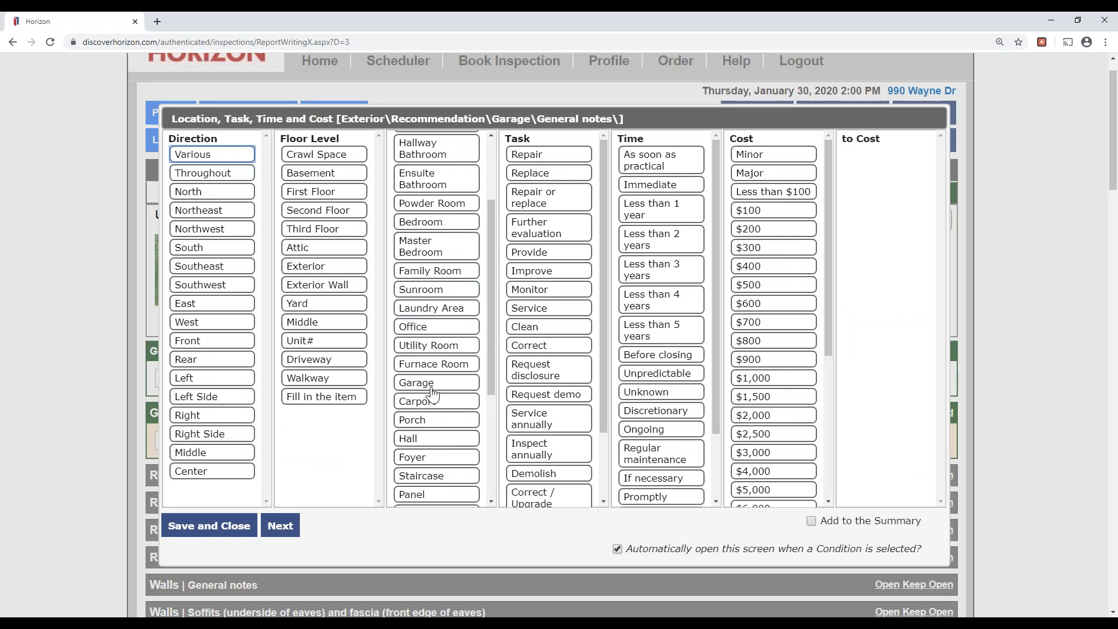
left_click(430, 384)
left_click(566, 233)
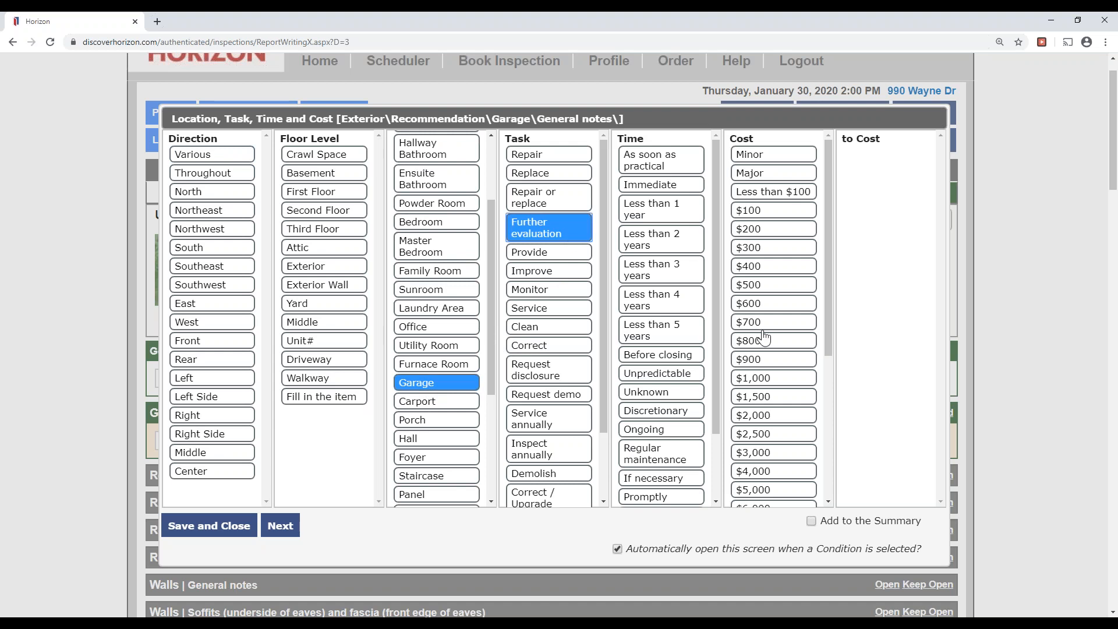
left_click(676, 167)
left_click(811, 521)
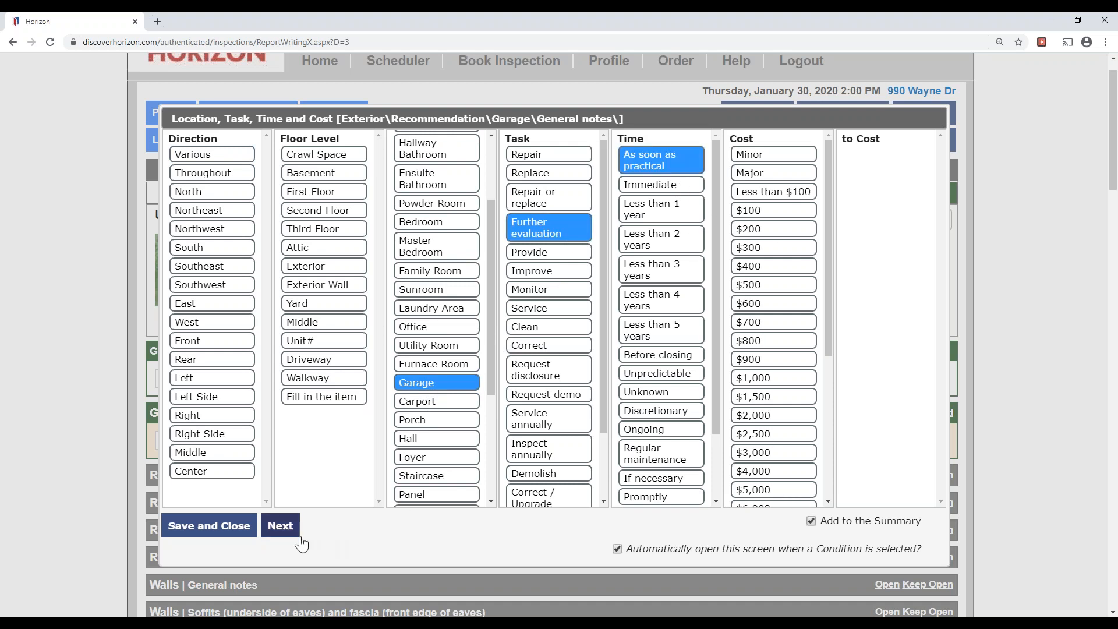
left_click(285, 526)
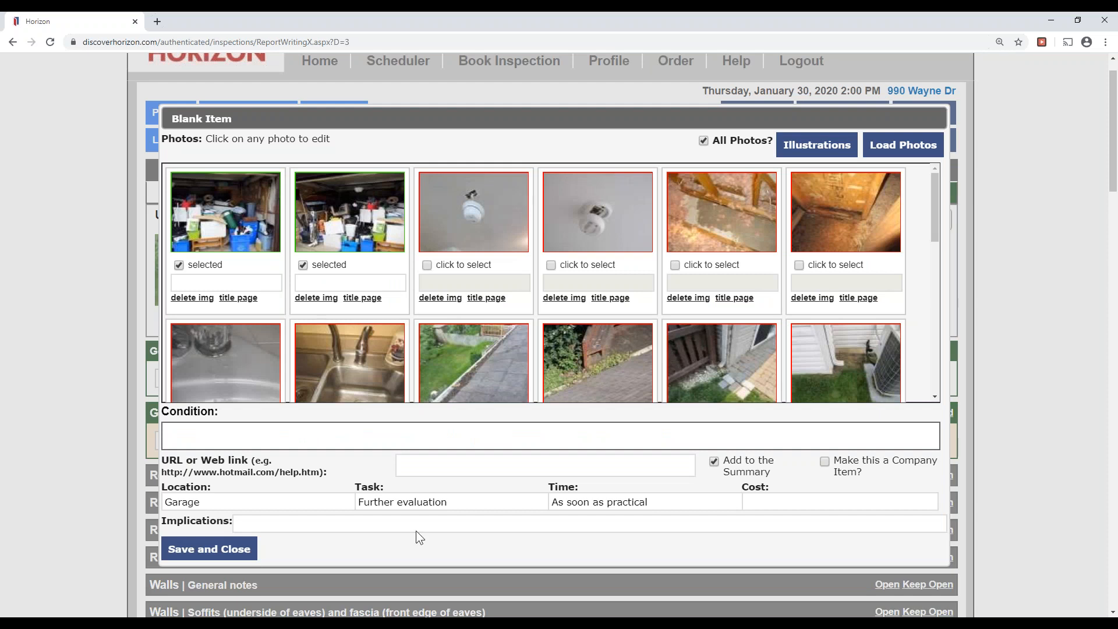
Caption both garage photos 'Storage in garage'.
left_click(254, 285)
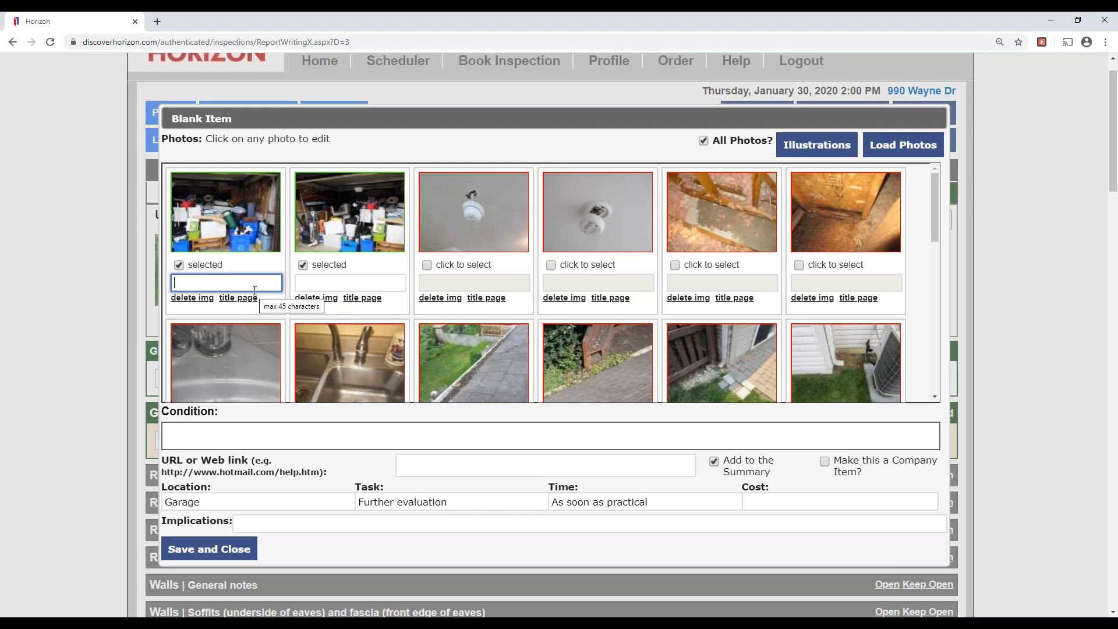
type("orag")
key("BackSpace")
key("BackSpace")
key("BackSpace")
key("BackSpace")
key("BackSpace")
type("Storage in garage")
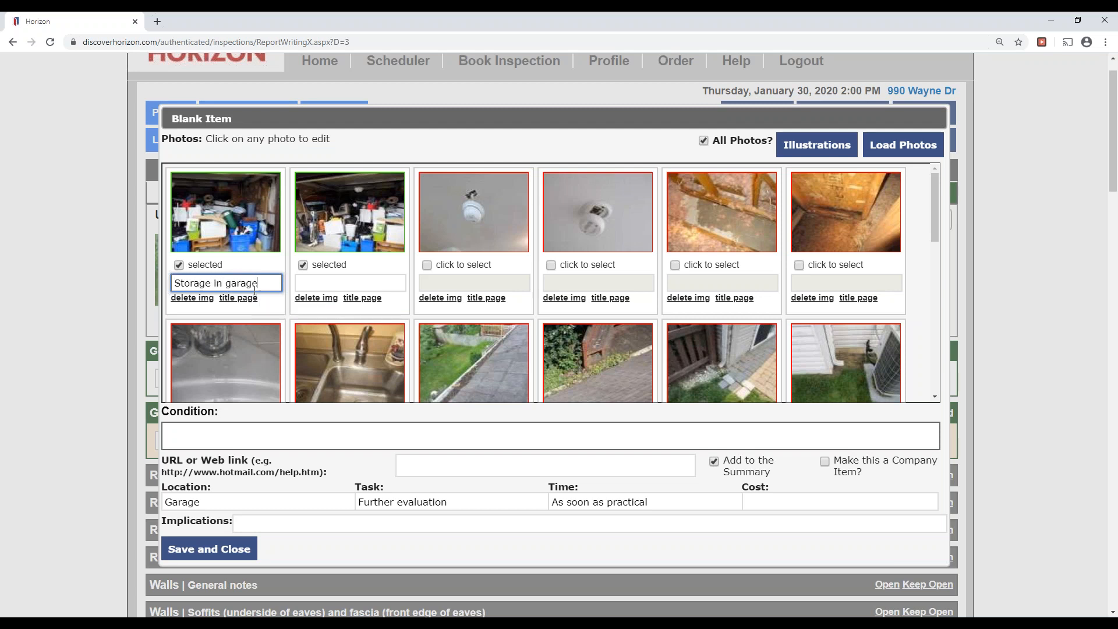
key("ctrl+a")
key("ctrl+c")
left_click(339, 281)
key("ctrl+v")
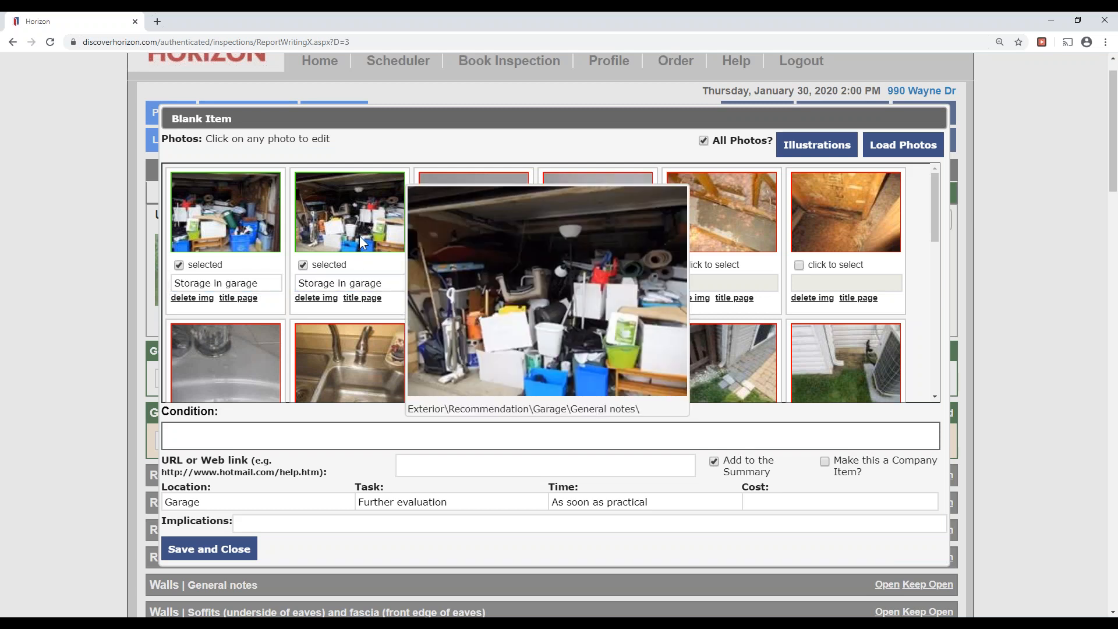
Enter 'Inaccessible due to storage' as the condition, correcting the spelling of Inaccessible.
mouse_move(247, 232)
left_click(307, 435)
type("Inaccesi")
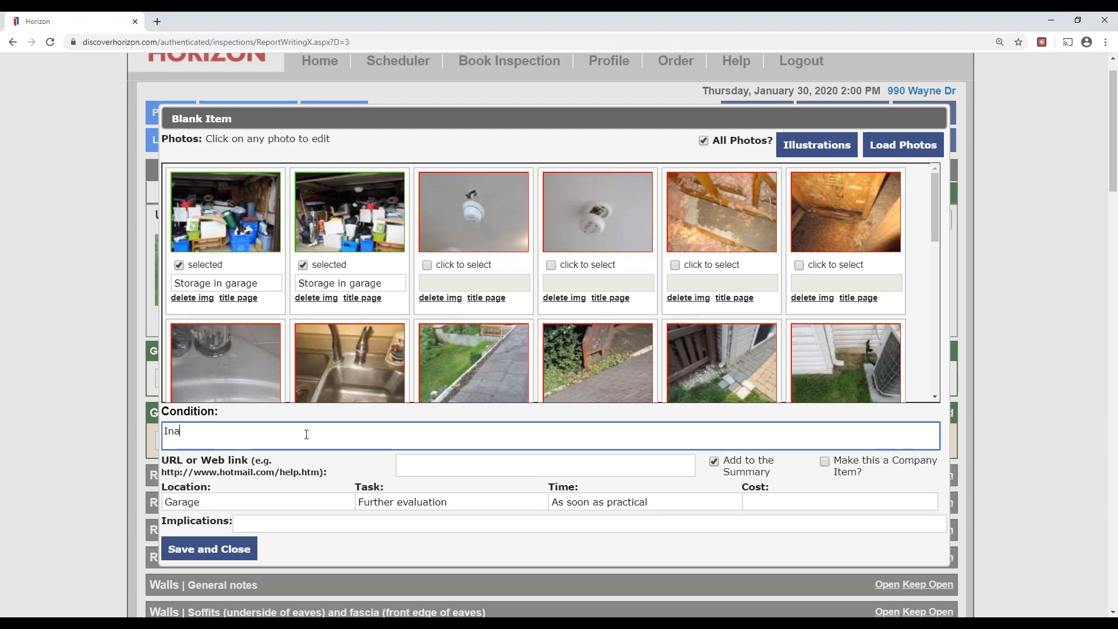
key("BackSpace")
type("siabl")
type("du")
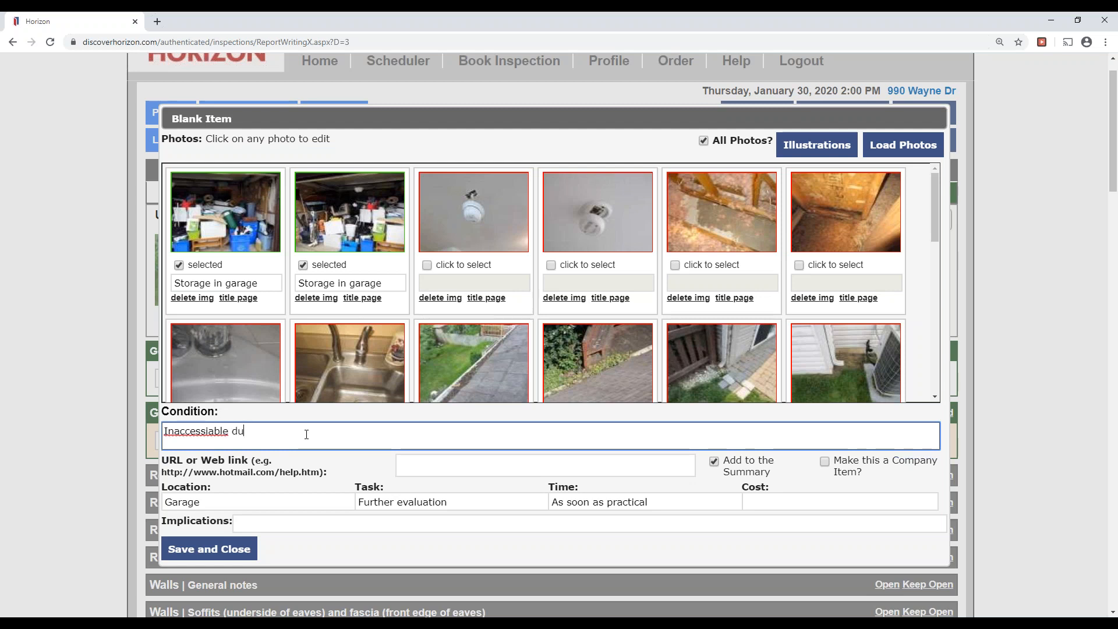
right_click(232, 435)
right_click(247, 434)
left_click(273, 438)
type("due to storage")
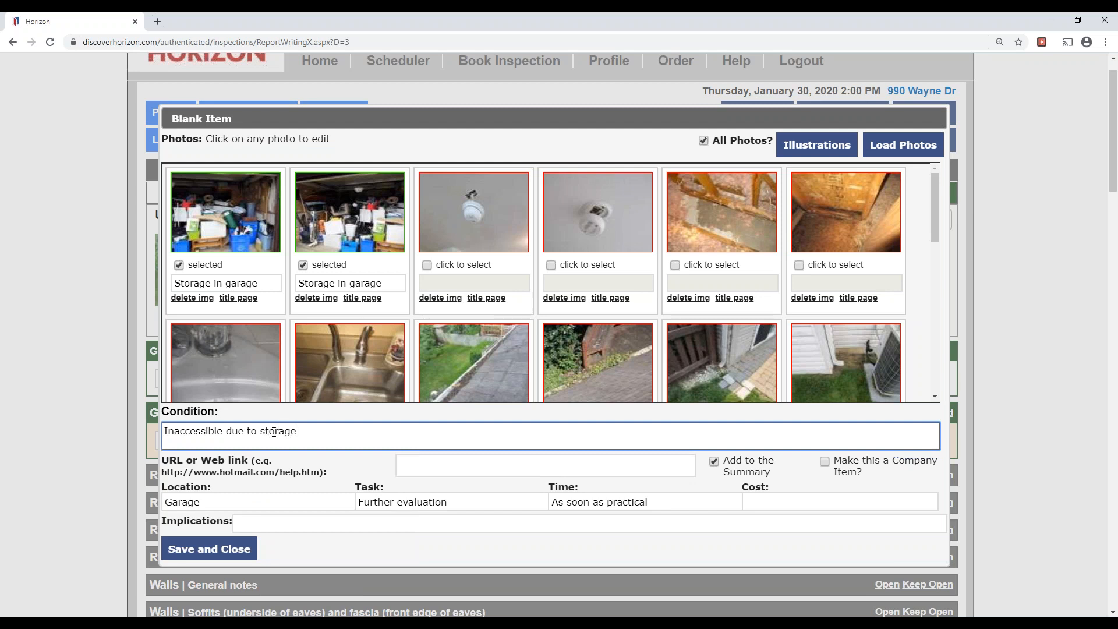
left_click(424, 500)
left_click_drag(349, 429, 85, 420)
left_click(376, 457)
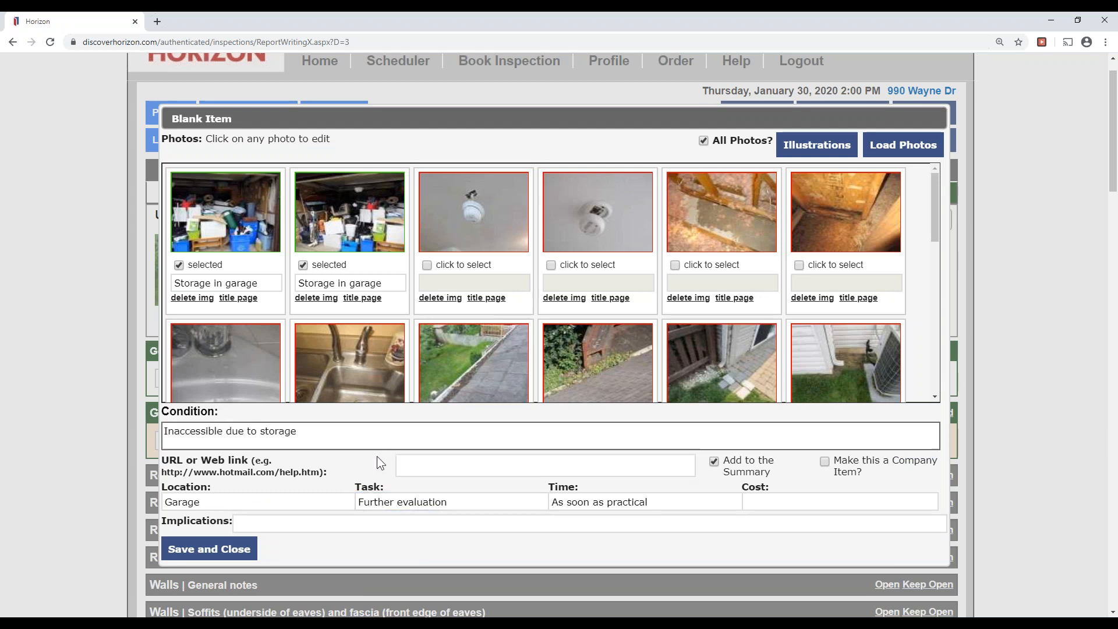
Enter 'Unknown condition of the garage' as the implications.
left_click(384, 522)
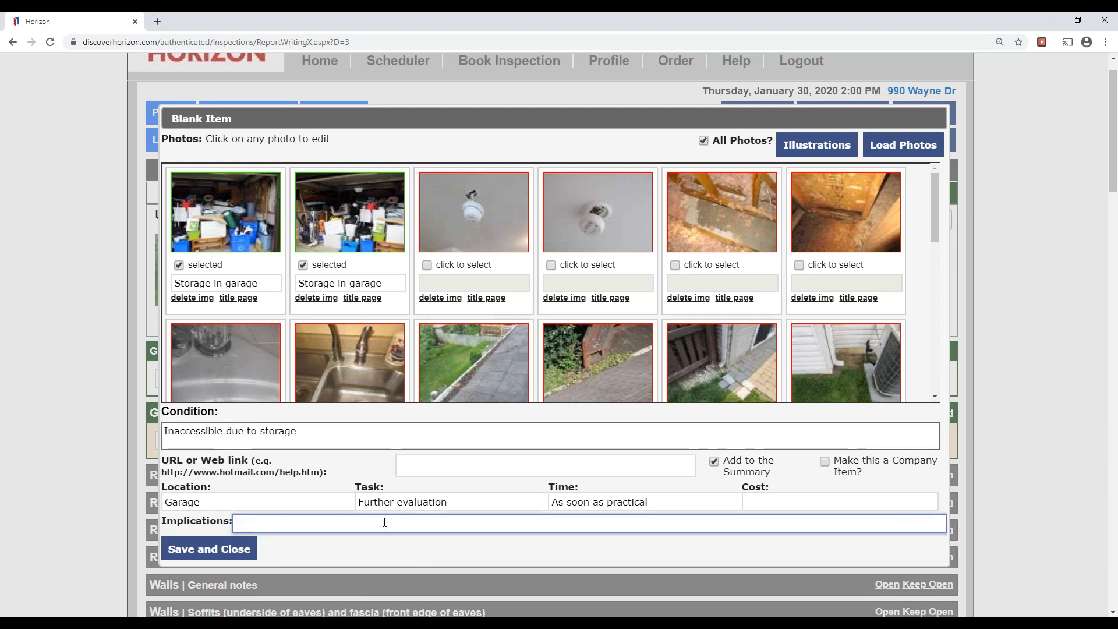
type("Unknow")
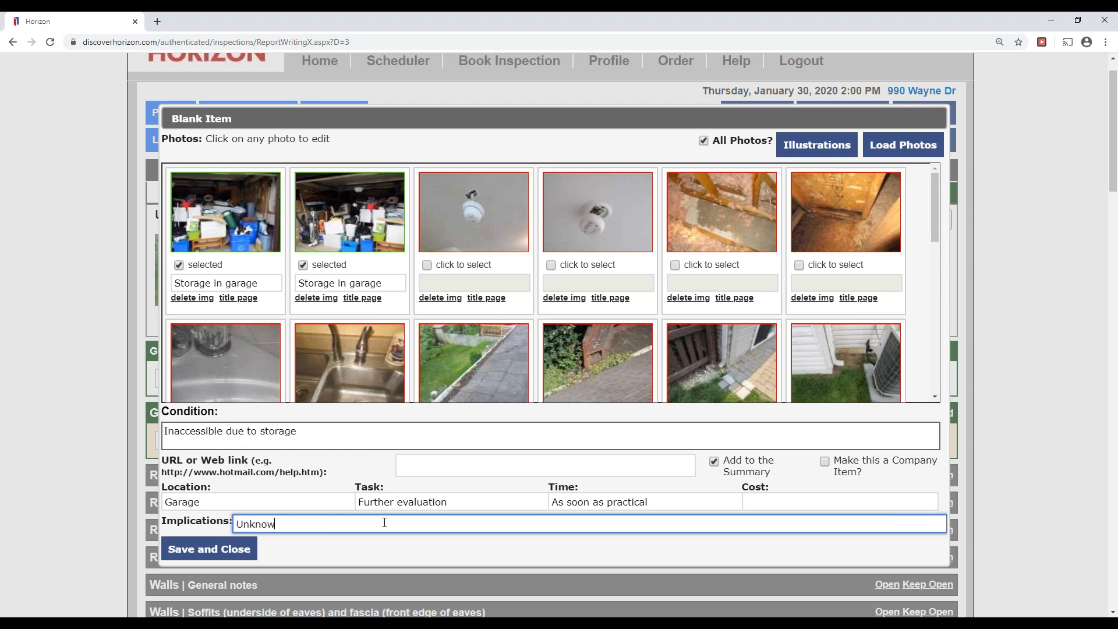
type("n condition of the garage")
left_click_drag(326, 446, 2, 440)
left_click_drag(453, 524, 191, 549)
left_click(532, 536)
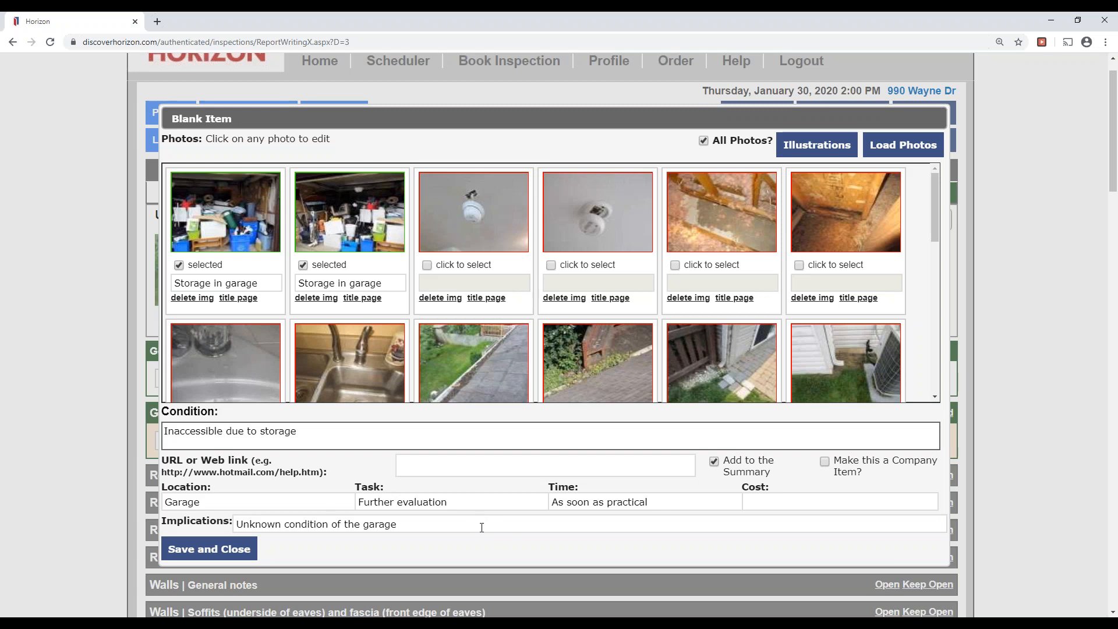
left_click_drag(907, 495, 840, 470)
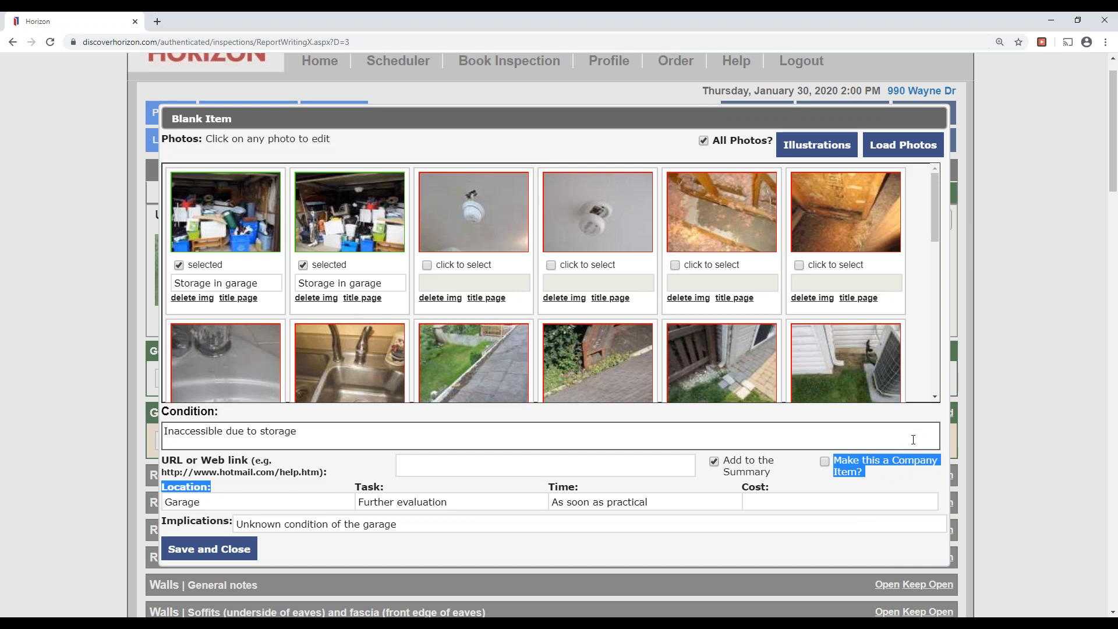
left_click(777, 567)
Save the blank item so 'Inaccessible due to storage' is listed under Garage General notes.
left_click(228, 551)
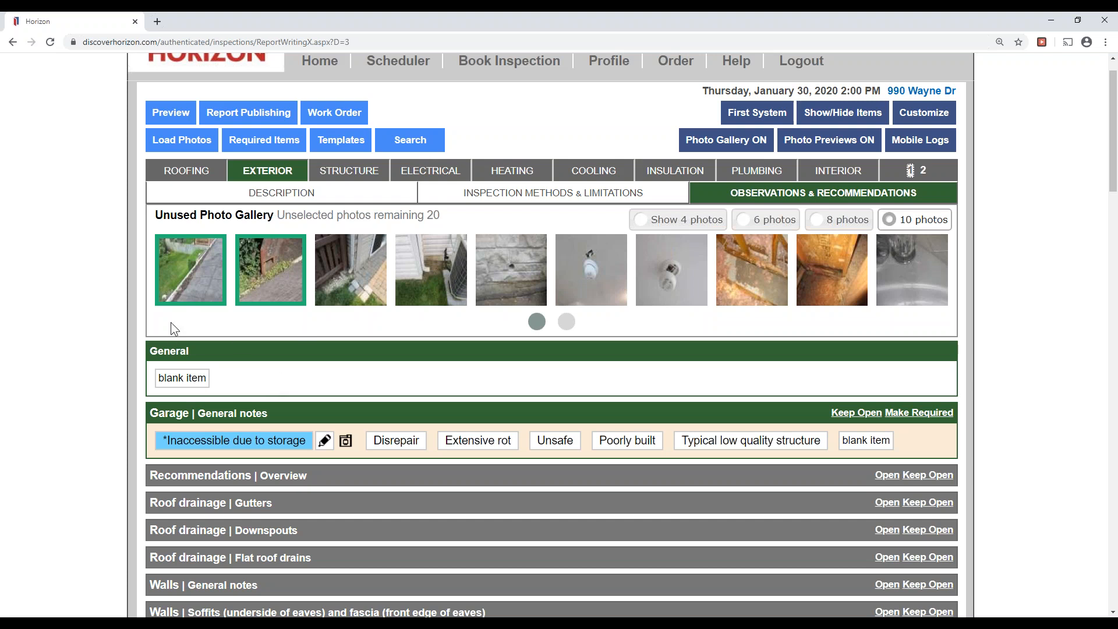
scroll(684, 409, "down", 2)
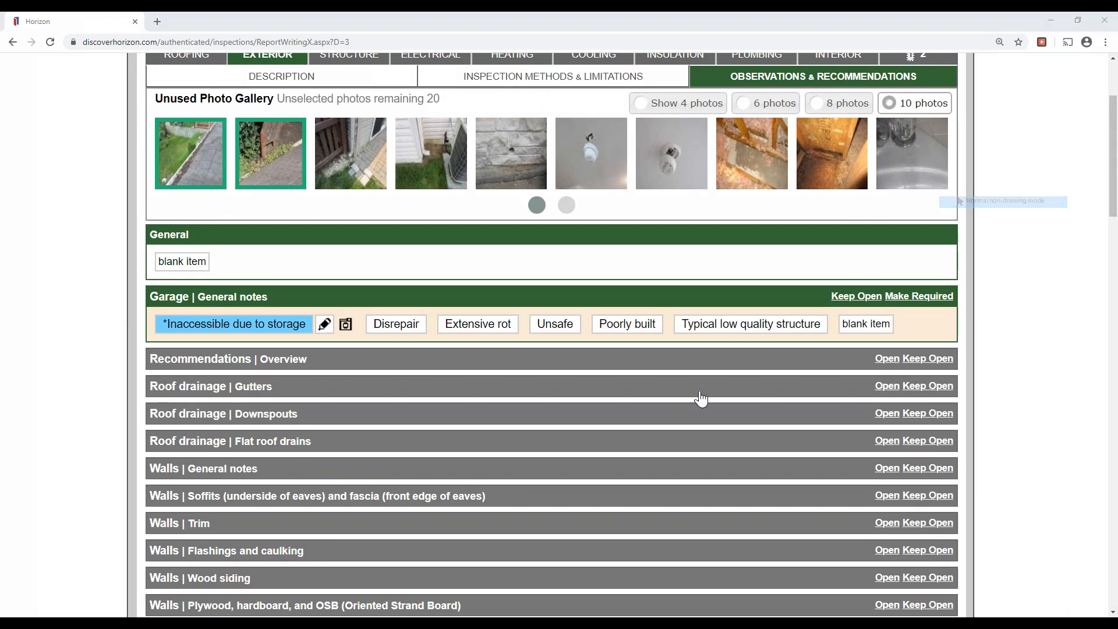
Mark Roof drainage Gutters as Clogged and preview a gutter photo without editing it.
left_click(318, 397)
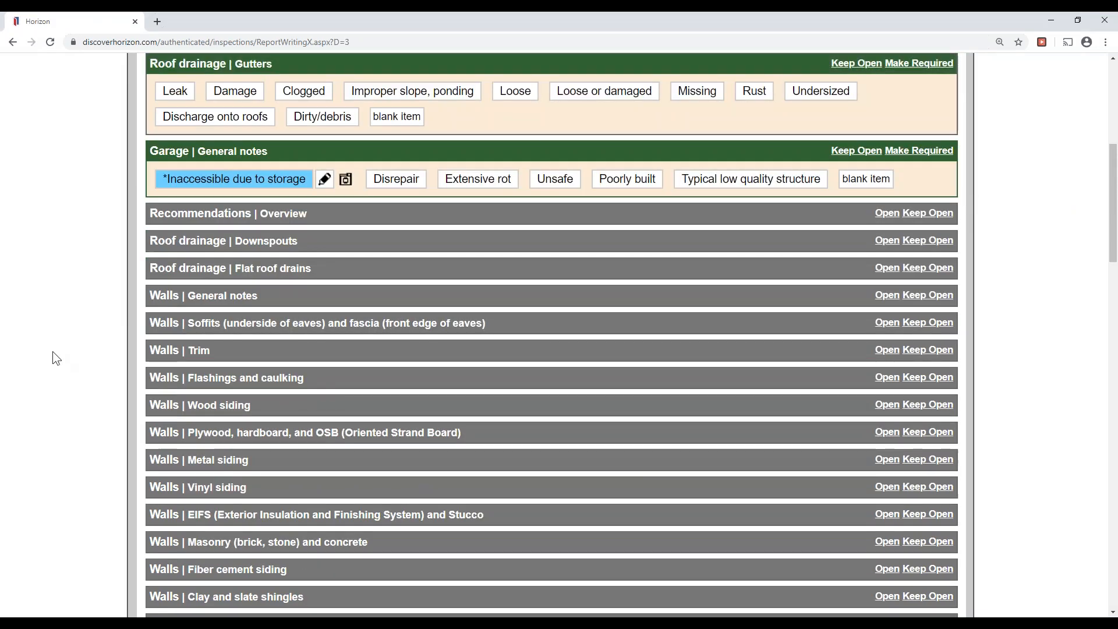
scroll(57, 351, "up", 2)
left_click(320, 207)
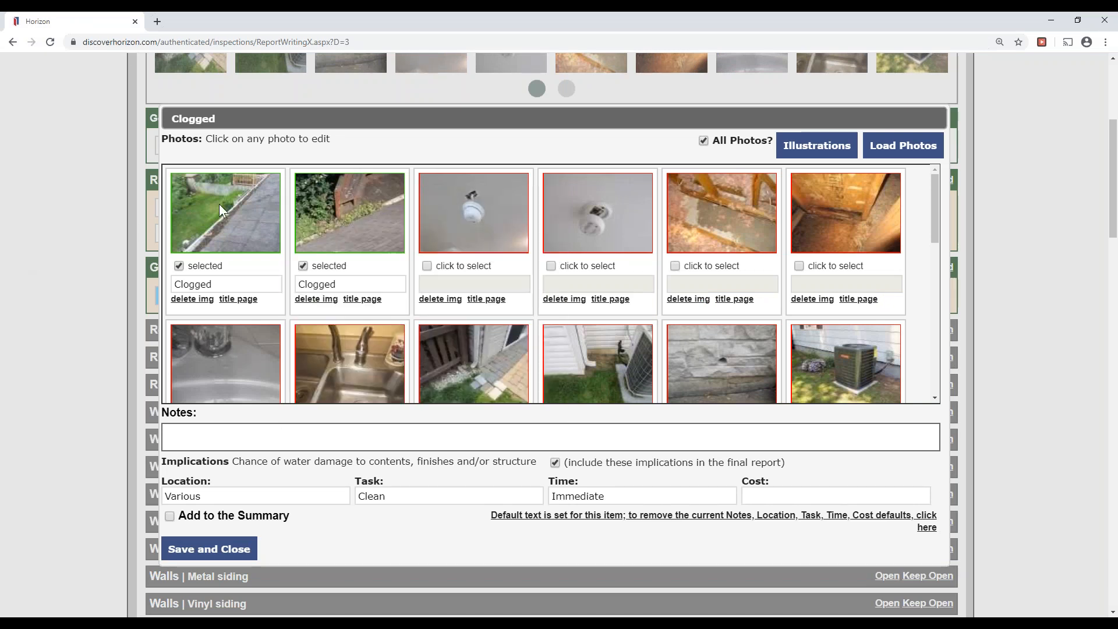
left_click(219, 204)
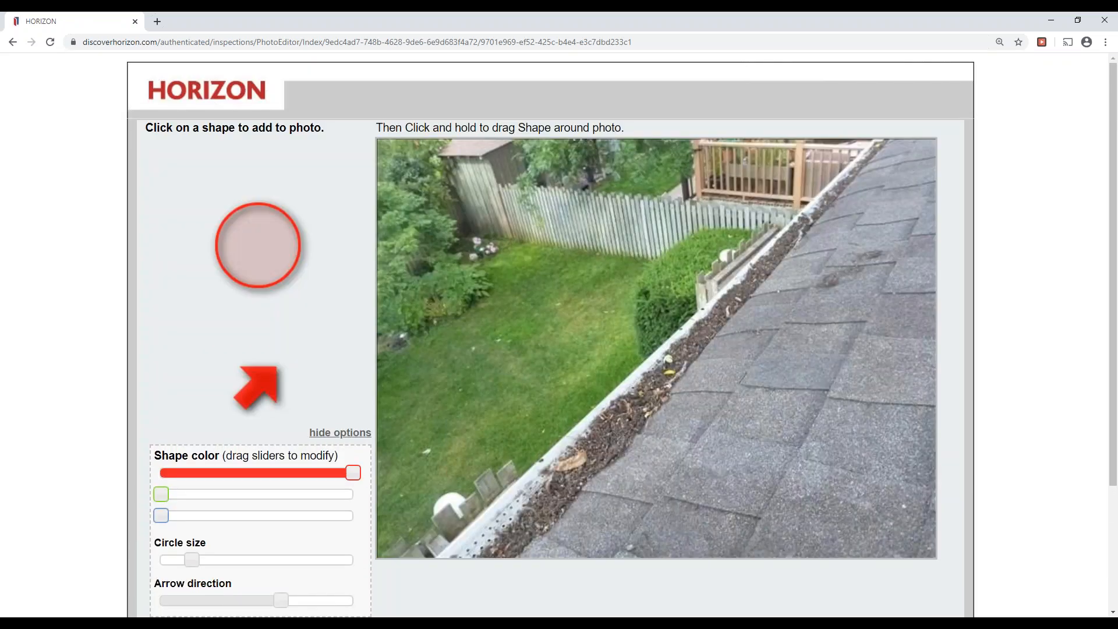
scroll(326, 387, "down", 3)
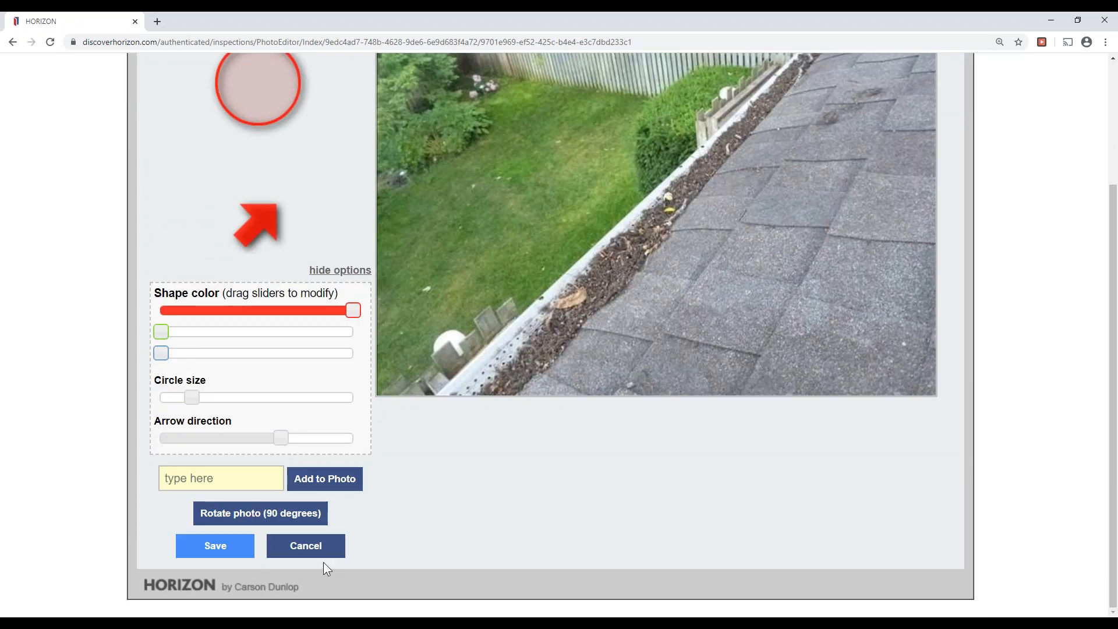
left_click(332, 553)
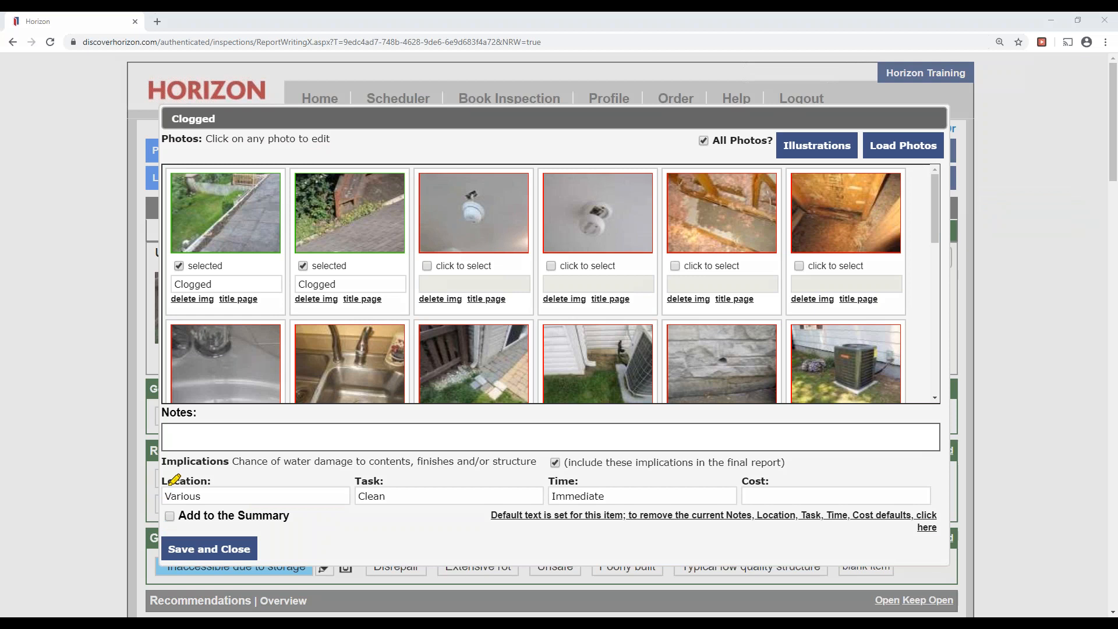
left_click_drag(165, 495, 219, 495)
left_click_drag(352, 492, 416, 491)
left_click_drag(549, 495, 671, 495)
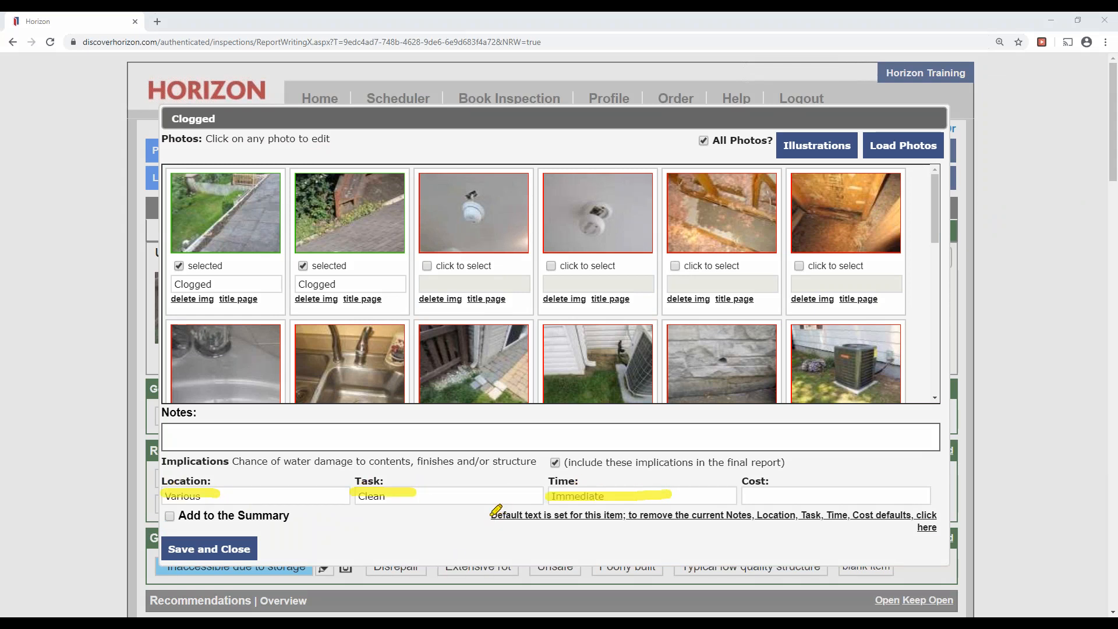
left_click_drag(492, 515, 867, 522)
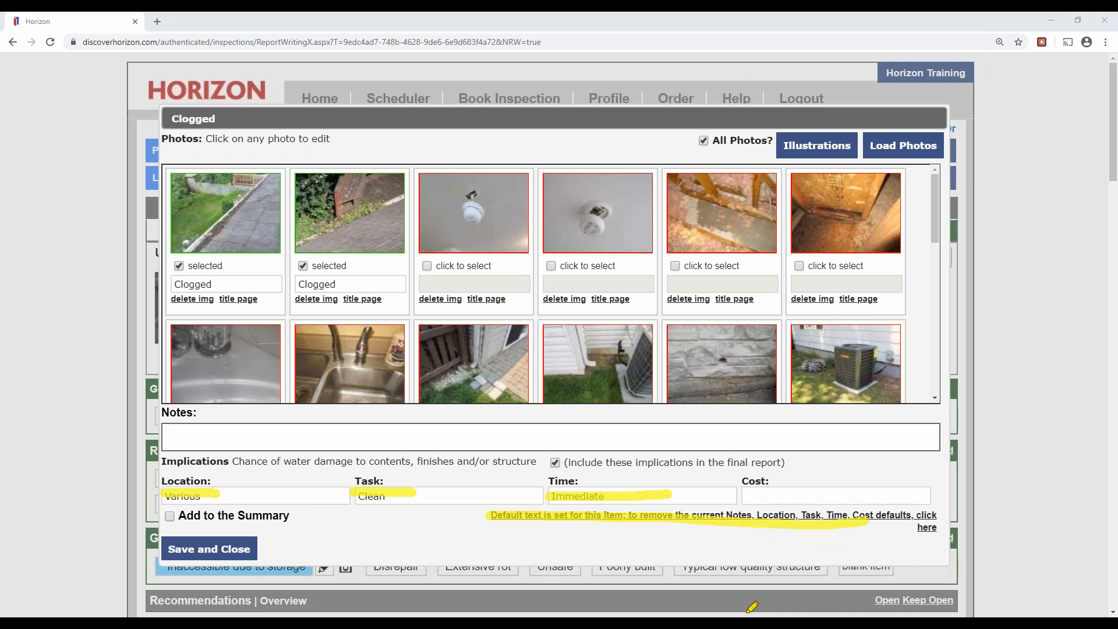
left_click(981, 266)
left_click(966, 202)
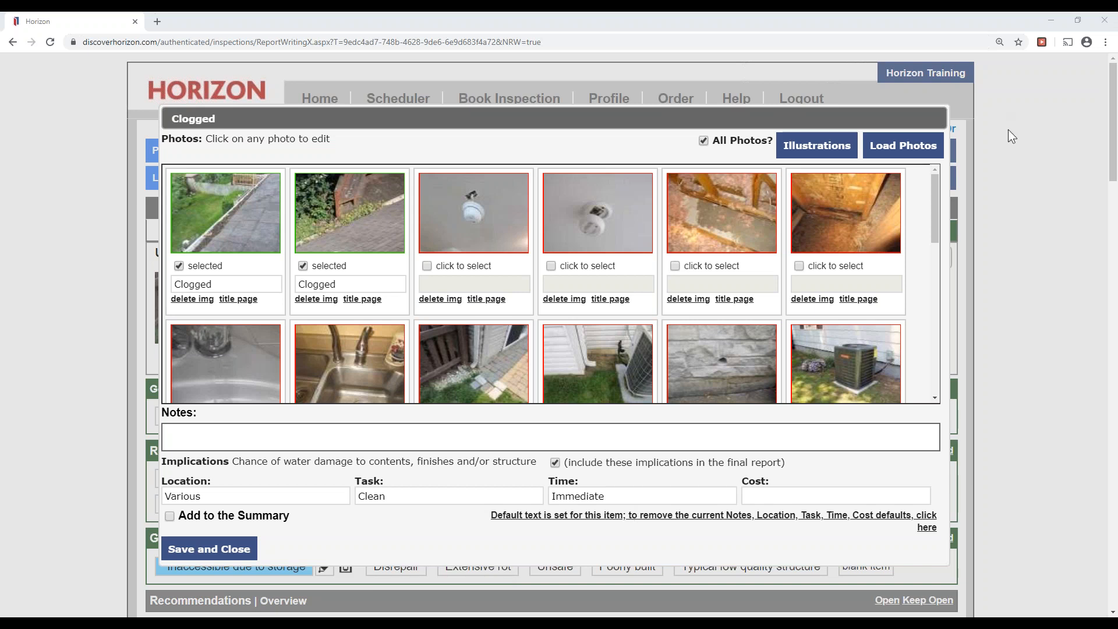
left_click(977, 229)
left_click_drag(493, 518, 622, 517)
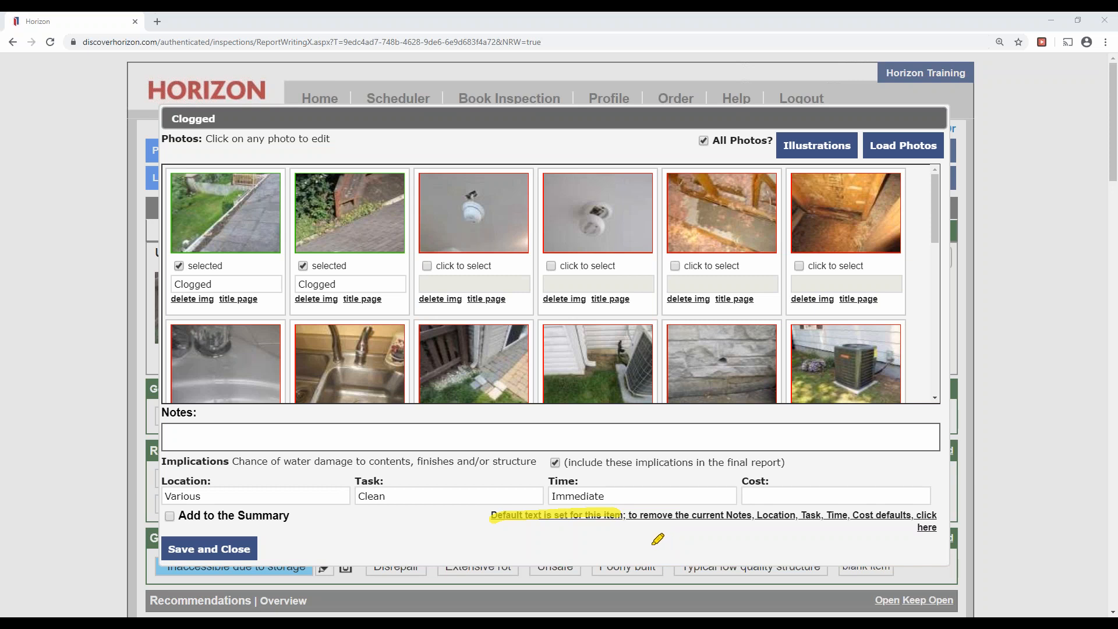
left_click_drag(358, 496, 406, 496)
left_click_drag(537, 495, 617, 496)
left_click_drag(155, 489, 204, 489)
left_click_drag(156, 417, 219, 416)
left_click_drag(163, 515, 346, 513)
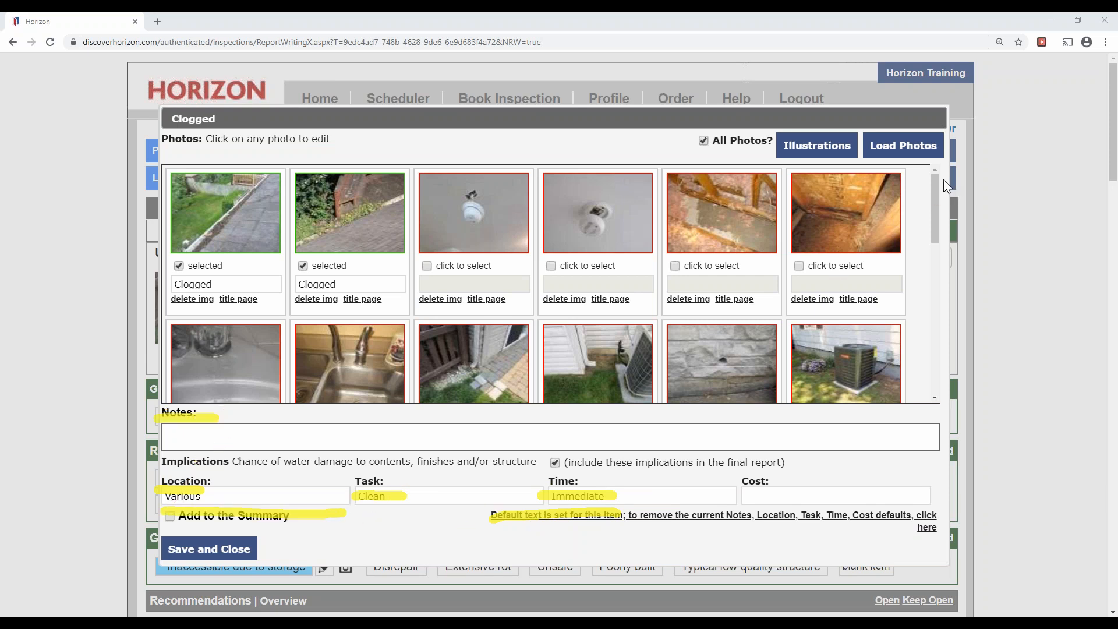
left_click(960, 263)
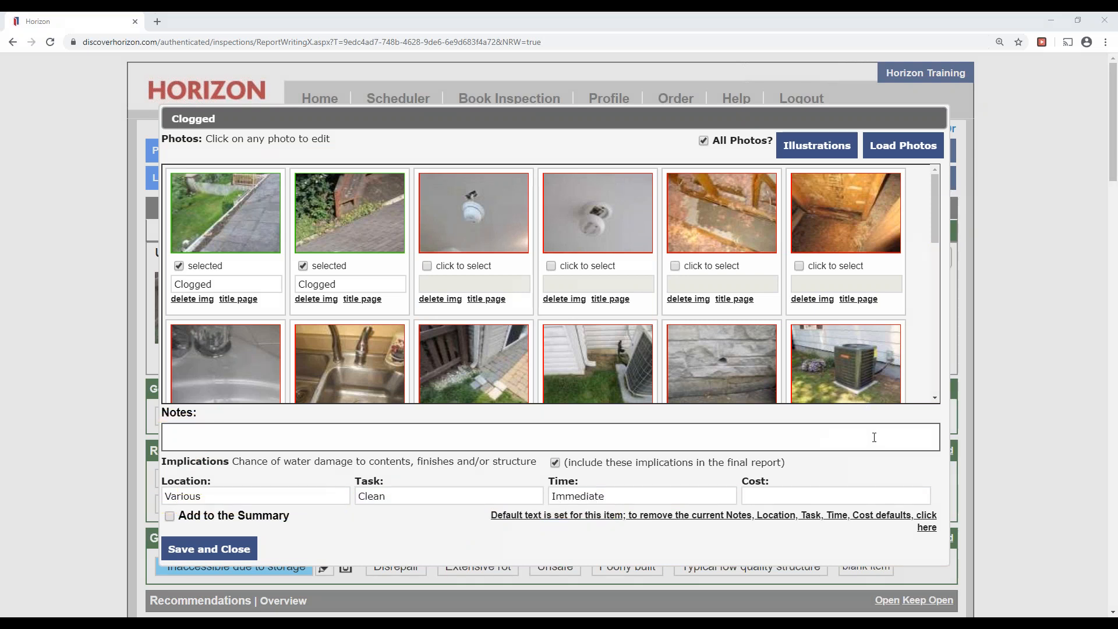
Replace the Clogged item's defaults with Various, Clean and Immediate for Location, Task and Time.
left_click(579, 524)
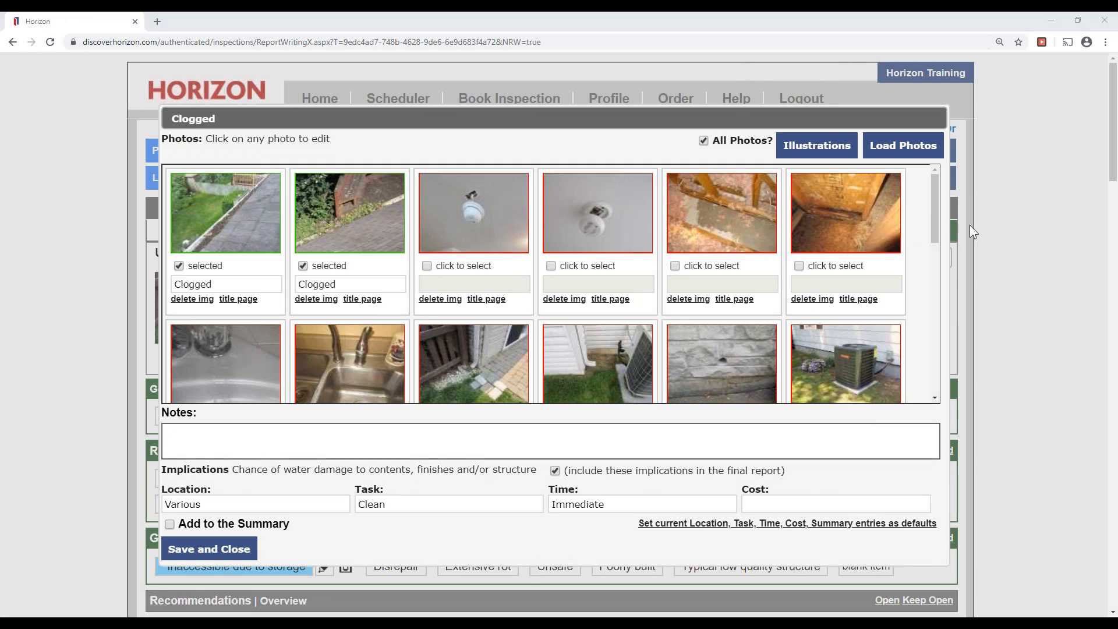
left_click_drag(639, 520, 930, 521)
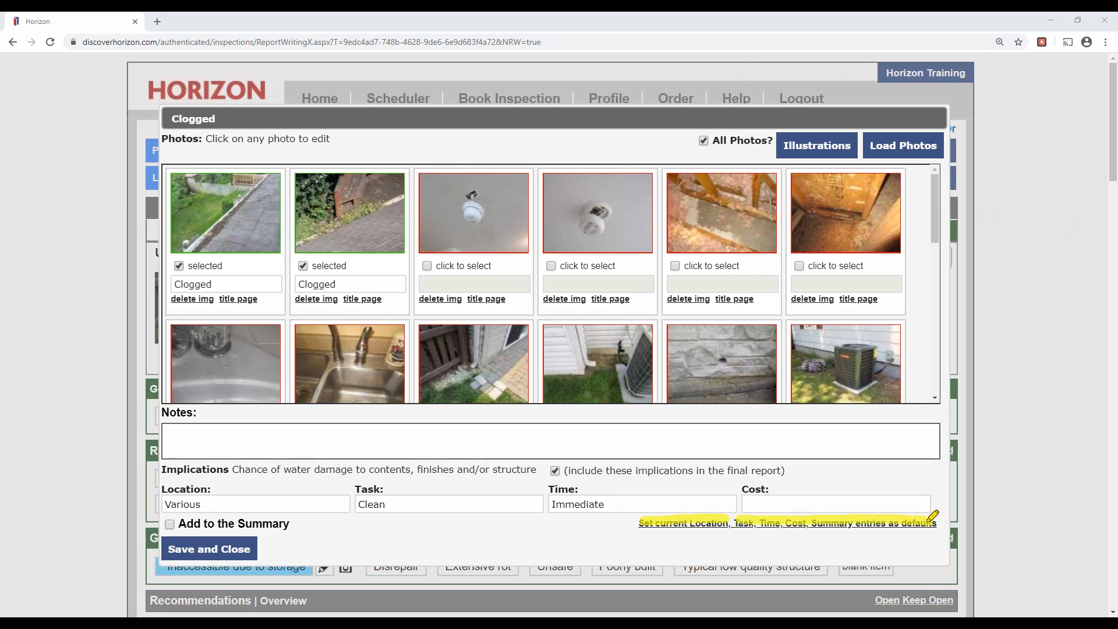
left_click(984, 265)
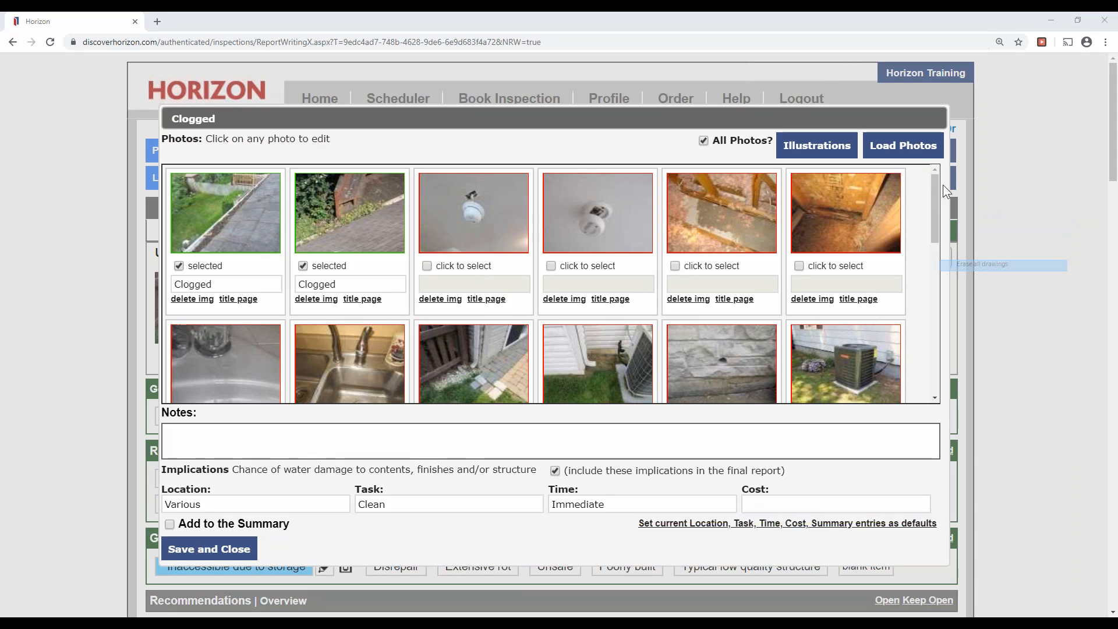
left_click(745, 531)
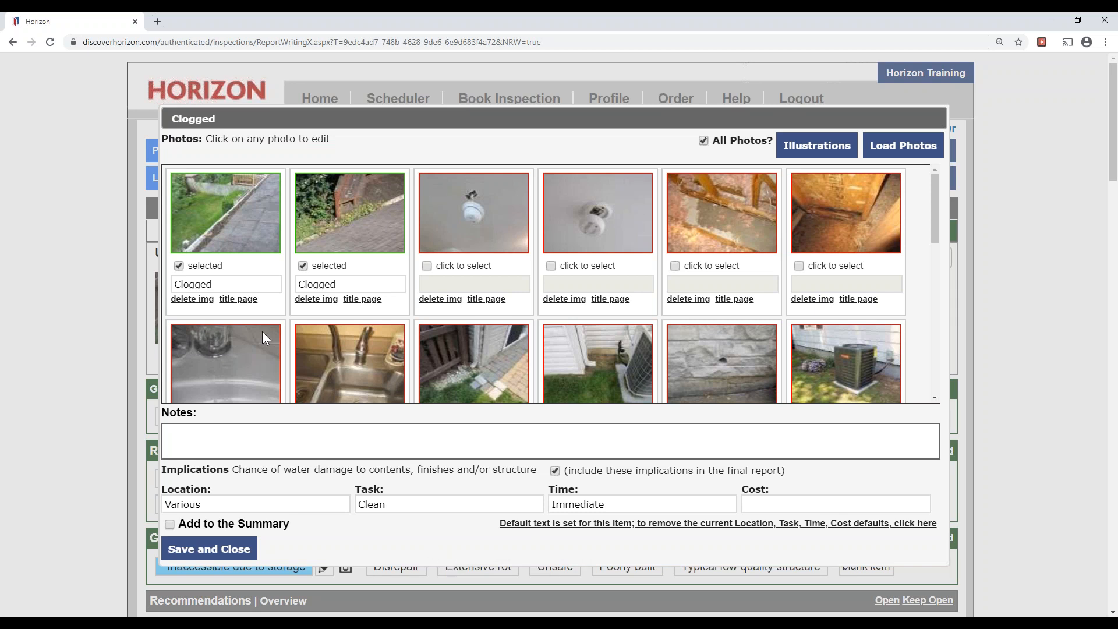
Add a down-right red arrow to the first Clogged photo, pointing at the debris-filled gutter.
left_click(239, 228)
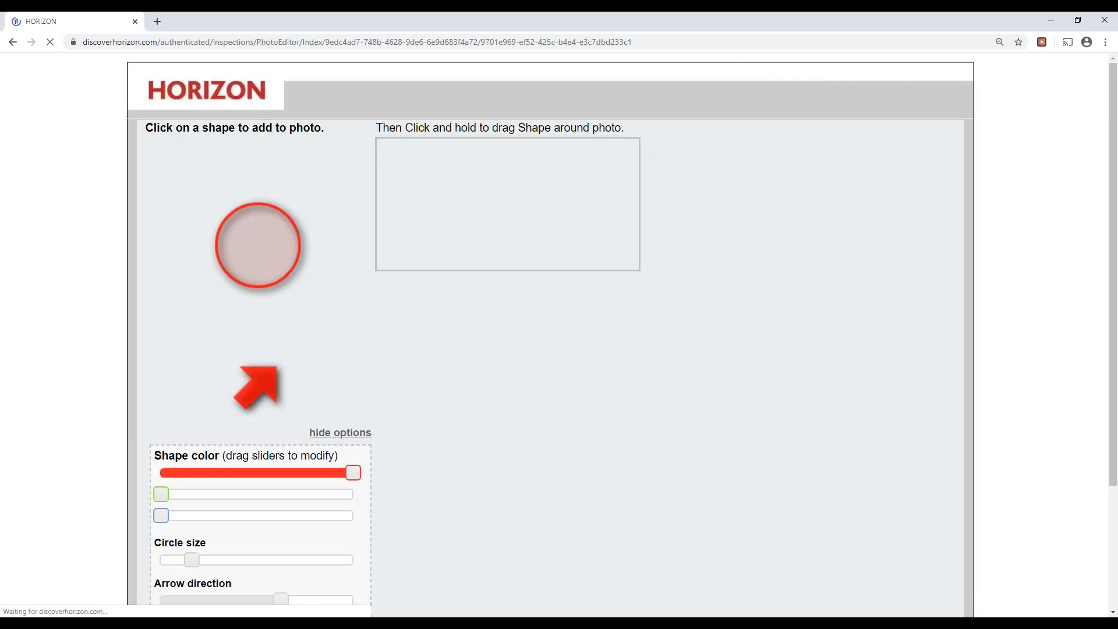
scroll(263, 486, "down", 2)
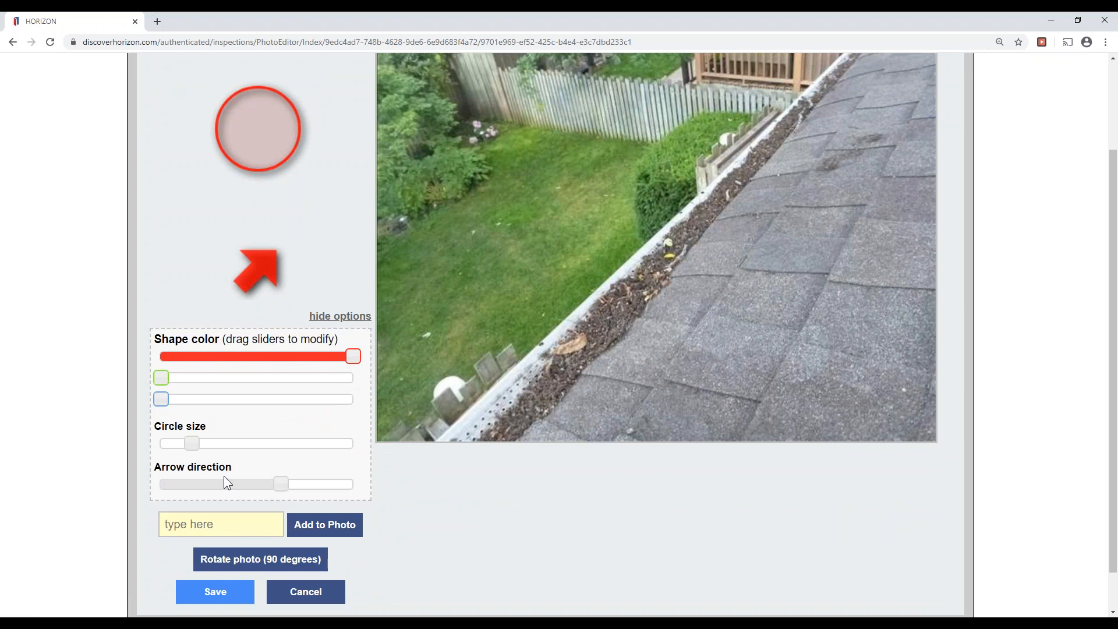
left_click_drag(236, 484, 329, 485)
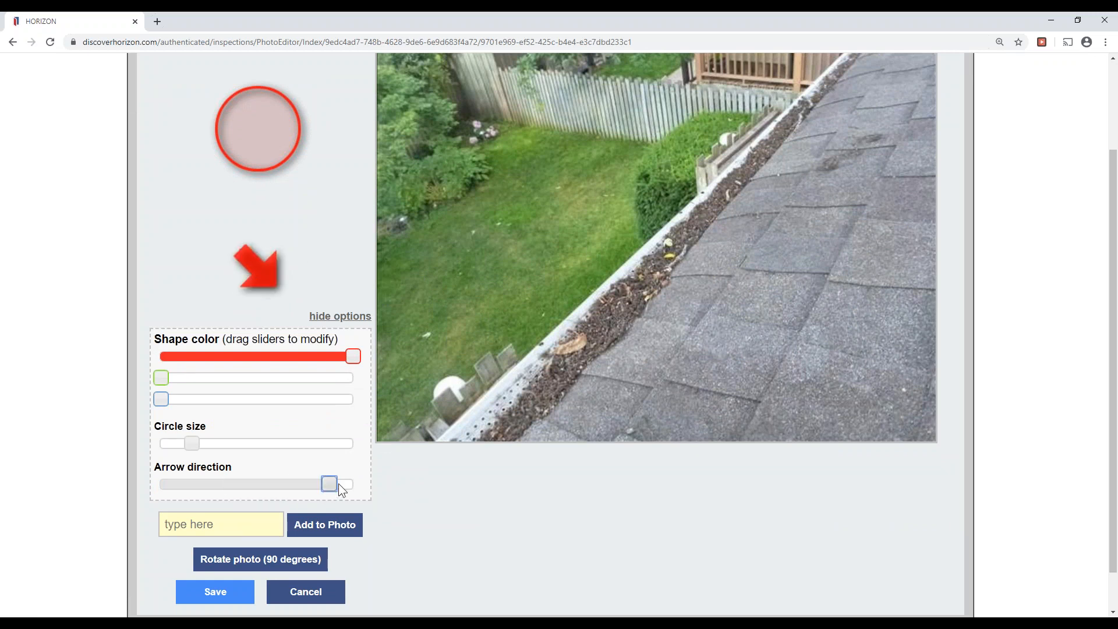
left_click_drag(274, 270, 732, 209)
left_click_drag(655, 232, 611, 209)
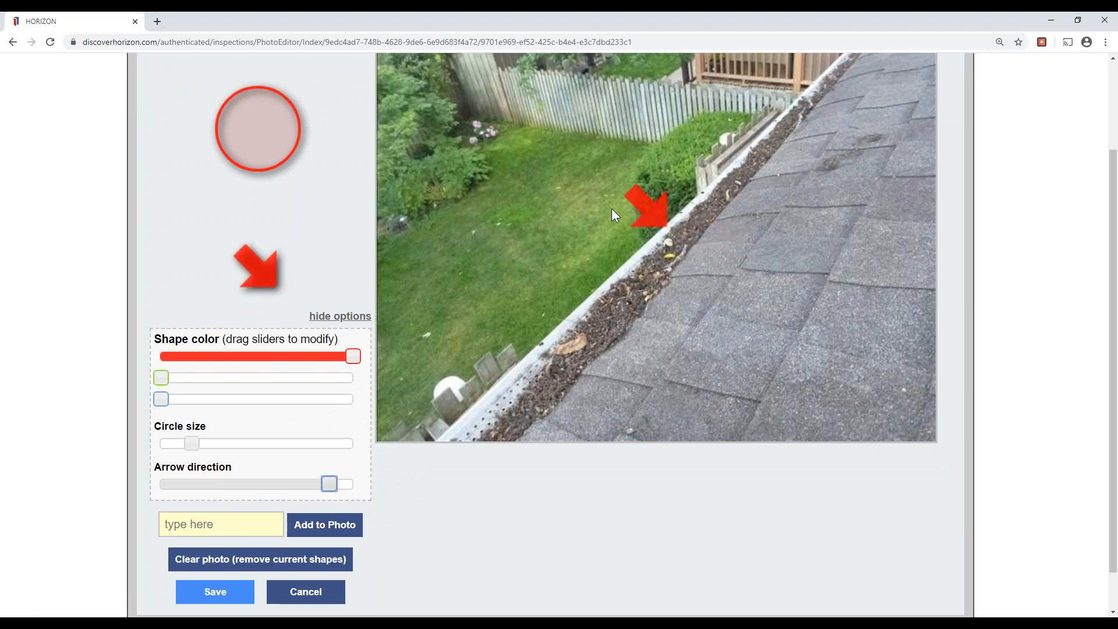
left_click(225, 599)
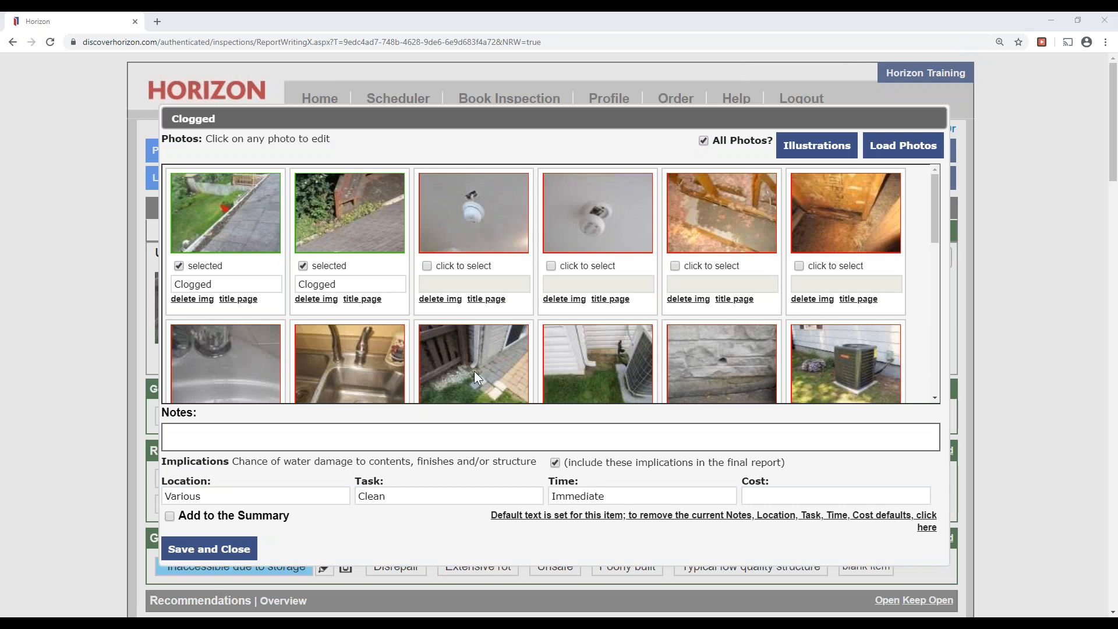
Add a red arrow to the second Clogged photo at the overgrown gutter edge.
left_click(344, 201)
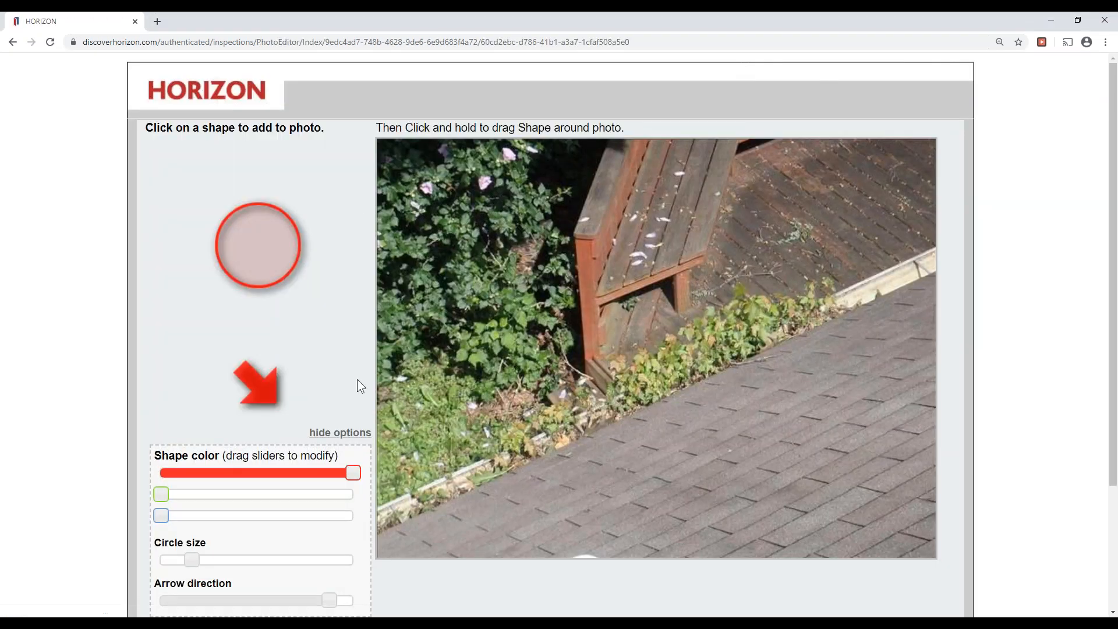
left_click(269, 397)
left_click_drag(707, 358, 558, 386)
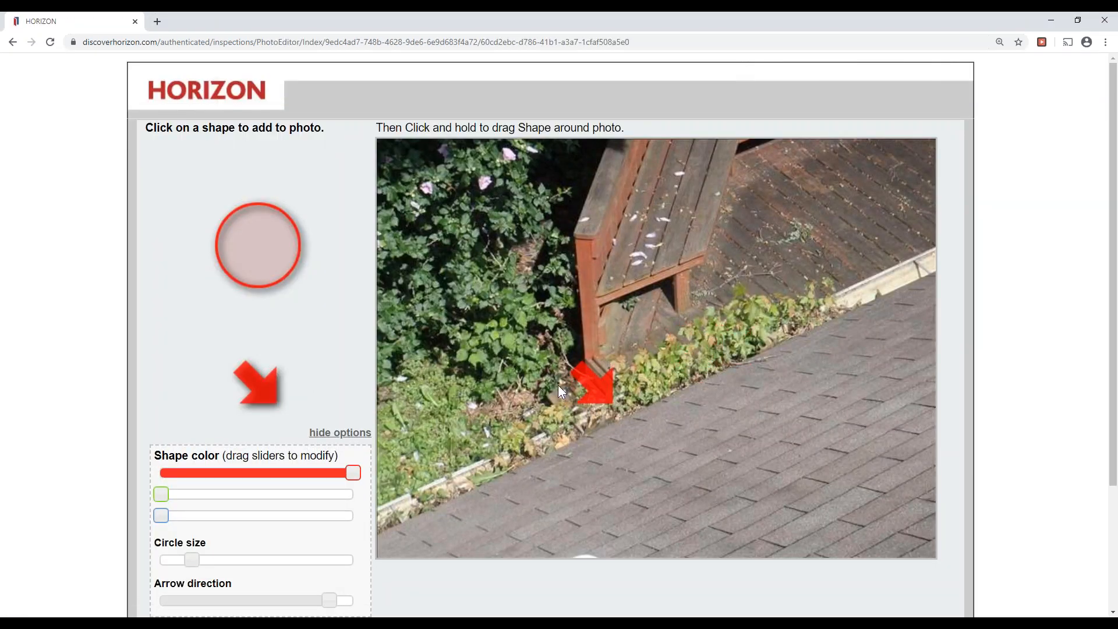
scroll(663, 504, "down", 3)
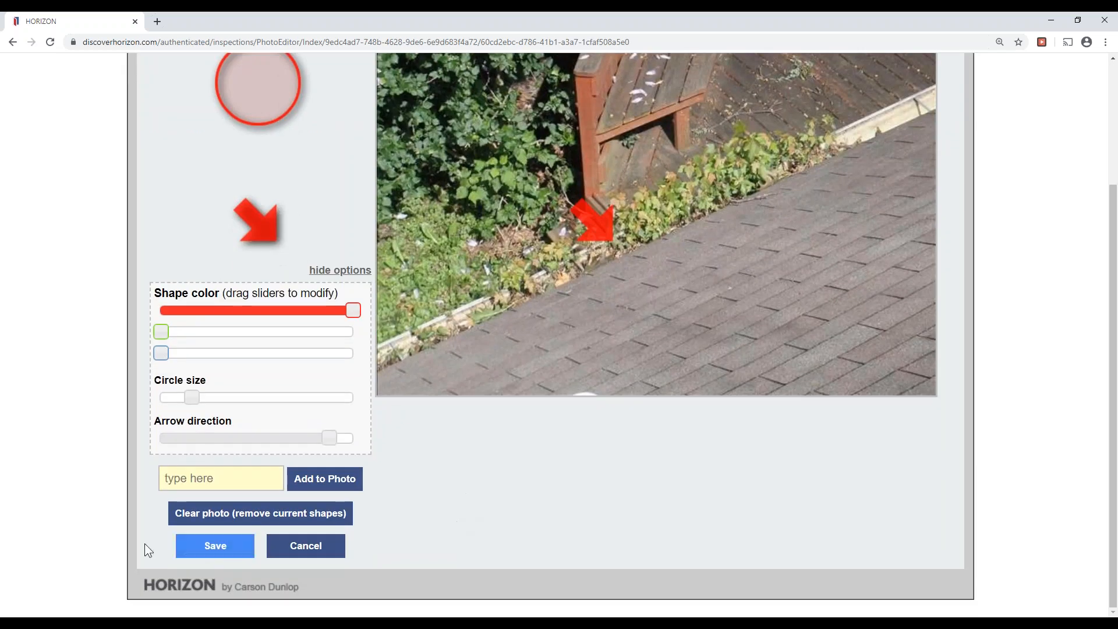
left_click(201, 545)
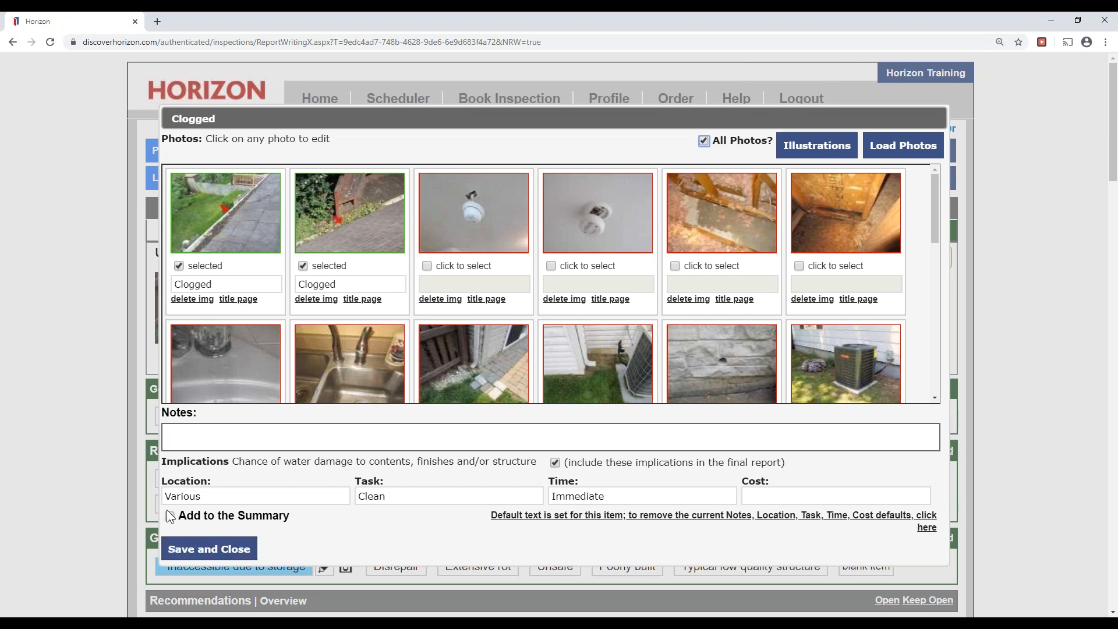
Save the Clogged gutter entry and mark Downspouts as 'Discharge too close to building'.
left_click(220, 550)
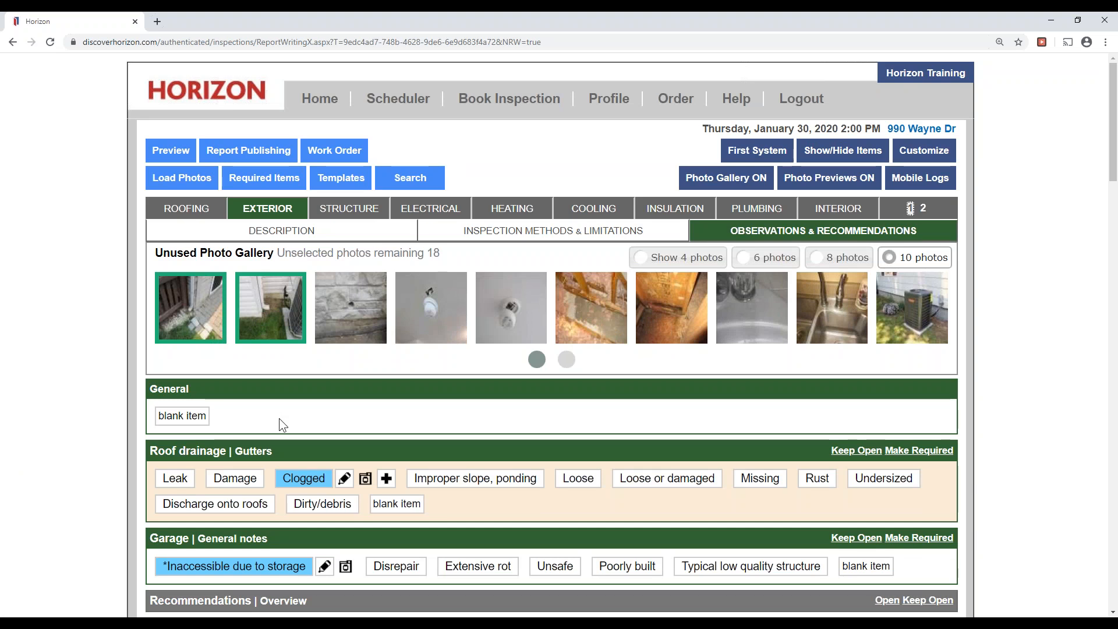
scroll(279, 413, "down", 2)
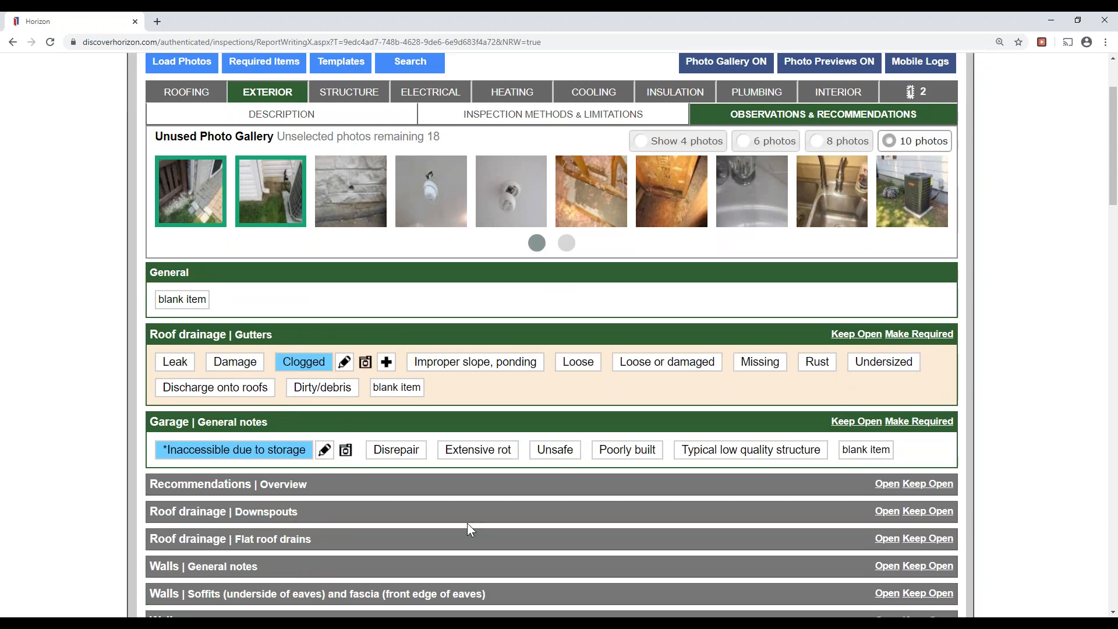
left_click(224, 512)
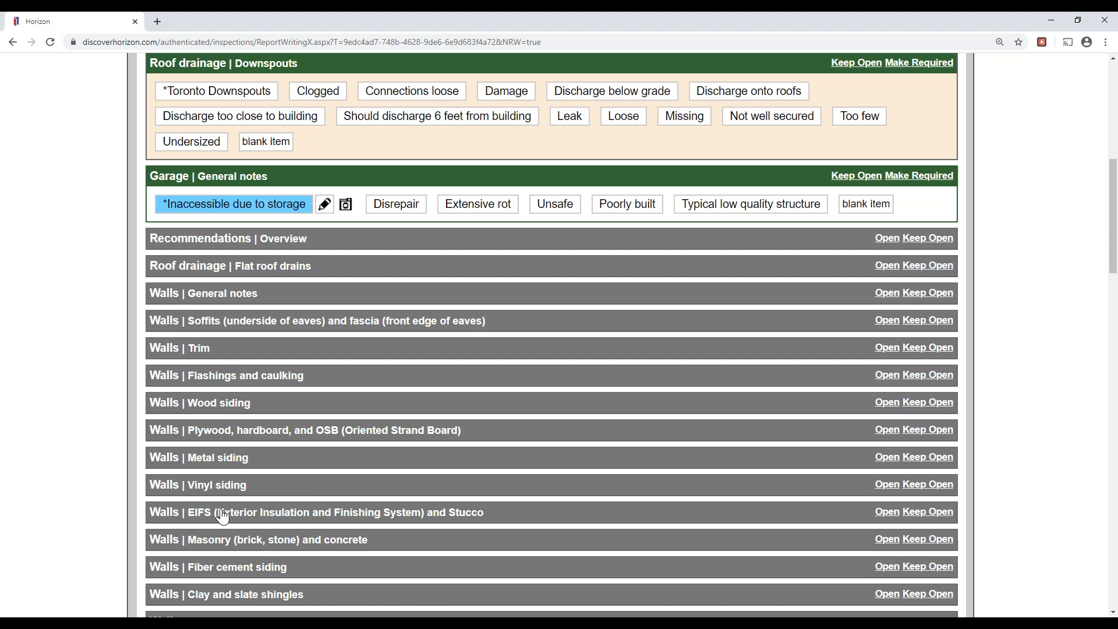
left_click(266, 120)
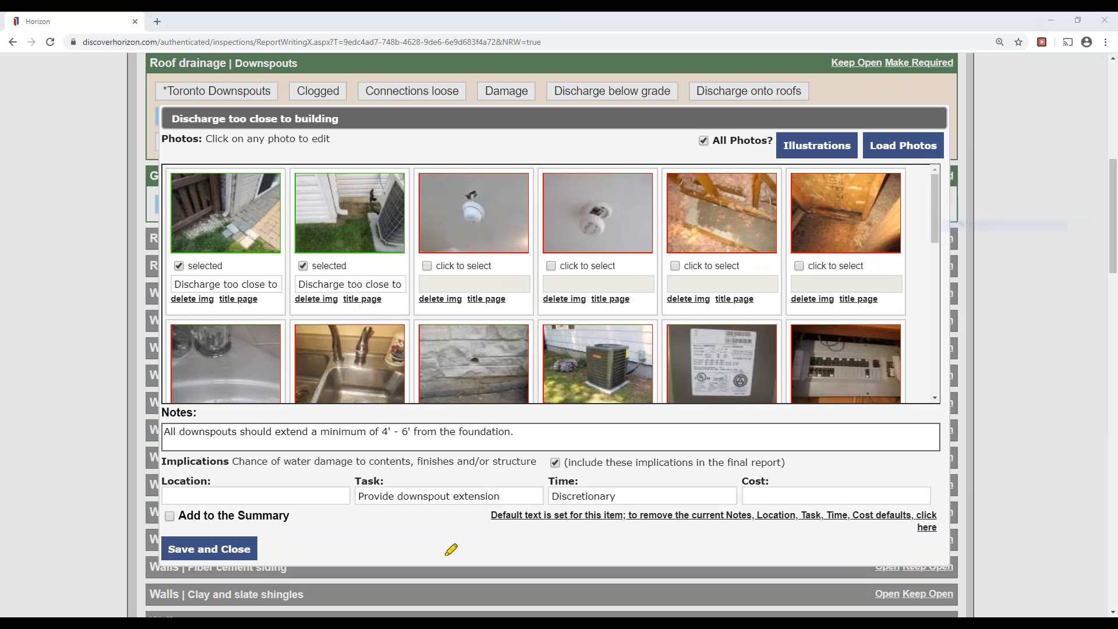
Set the downspout location to 'Rear left and right side of the home' and open its first photo.
left_click_drag(361, 497, 609, 495)
left_click_drag(166, 428, 547, 430)
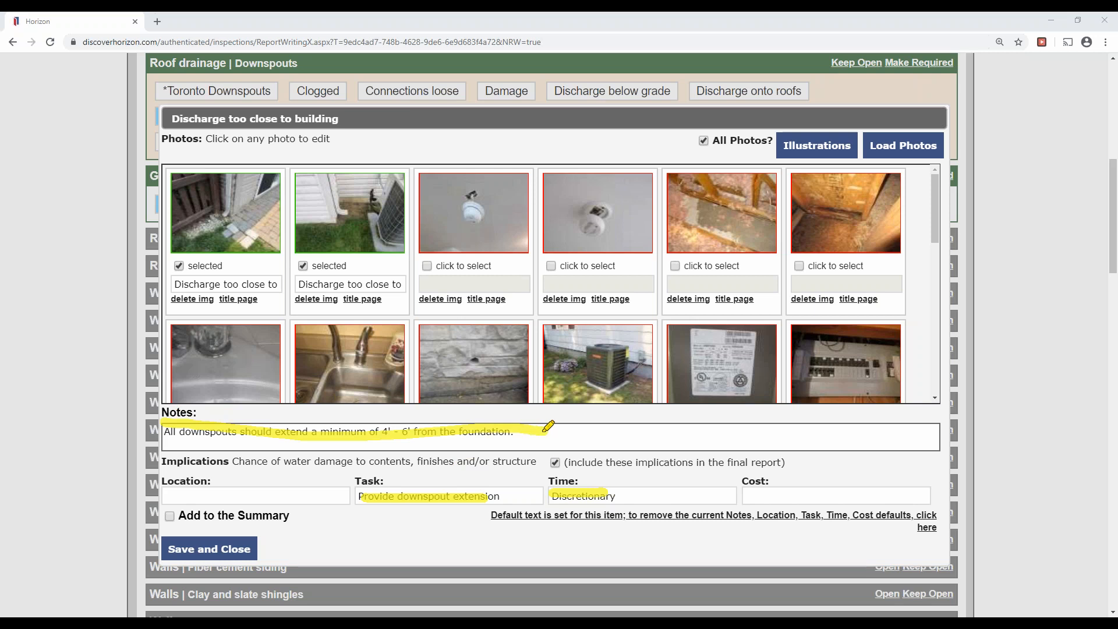
left_click_drag(163, 479, 273, 480)
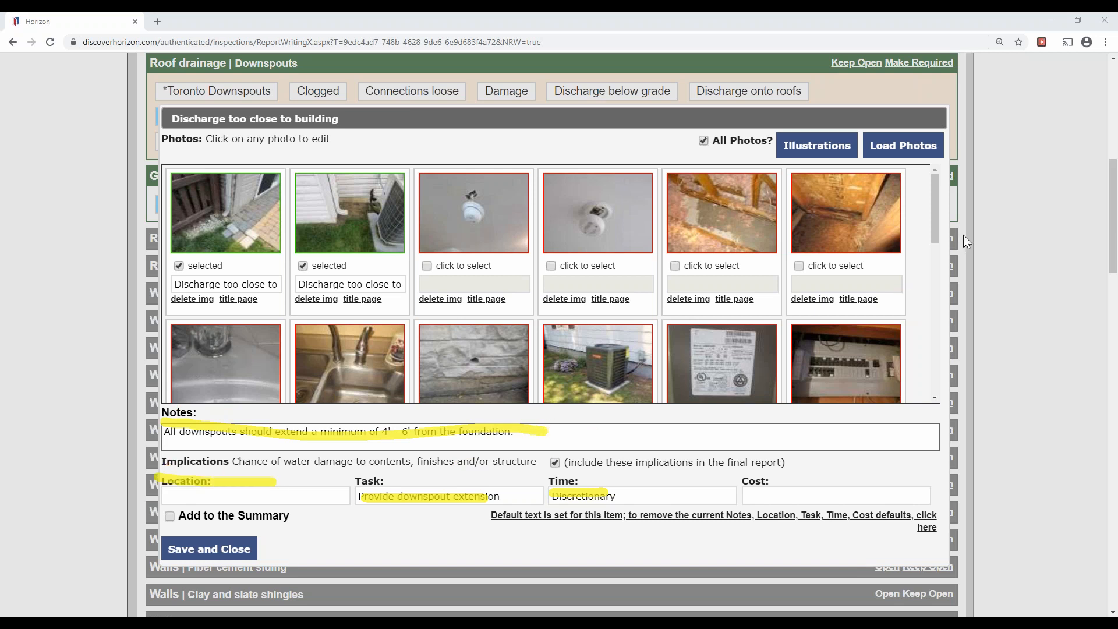
left_click(959, 262)
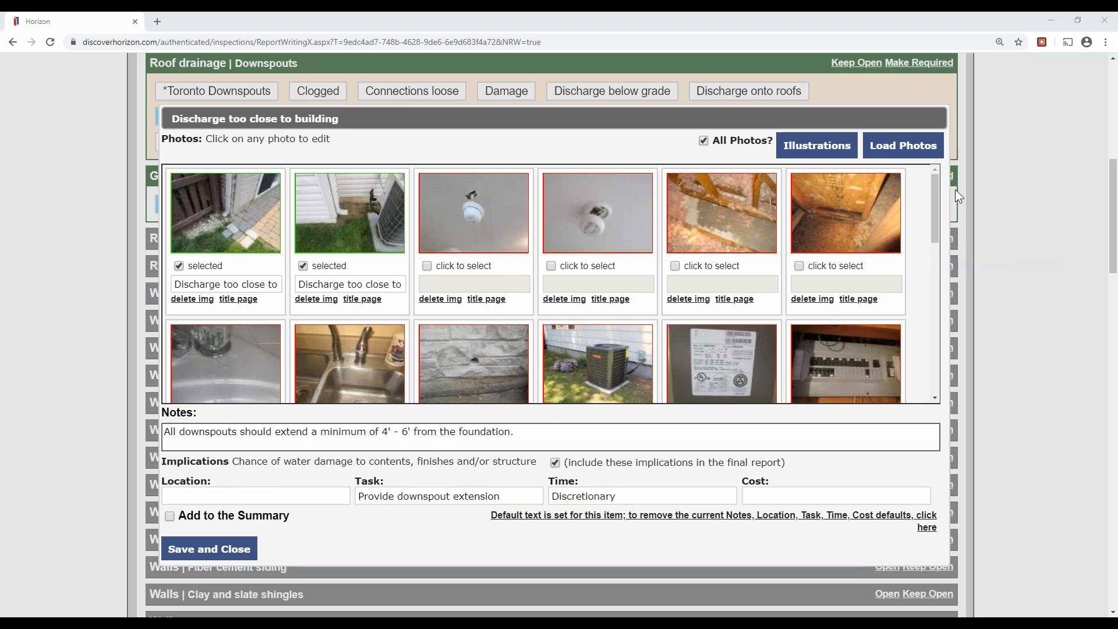
left_click(985, 200)
left_click(294, 496)
type("Rear left and right side of t")
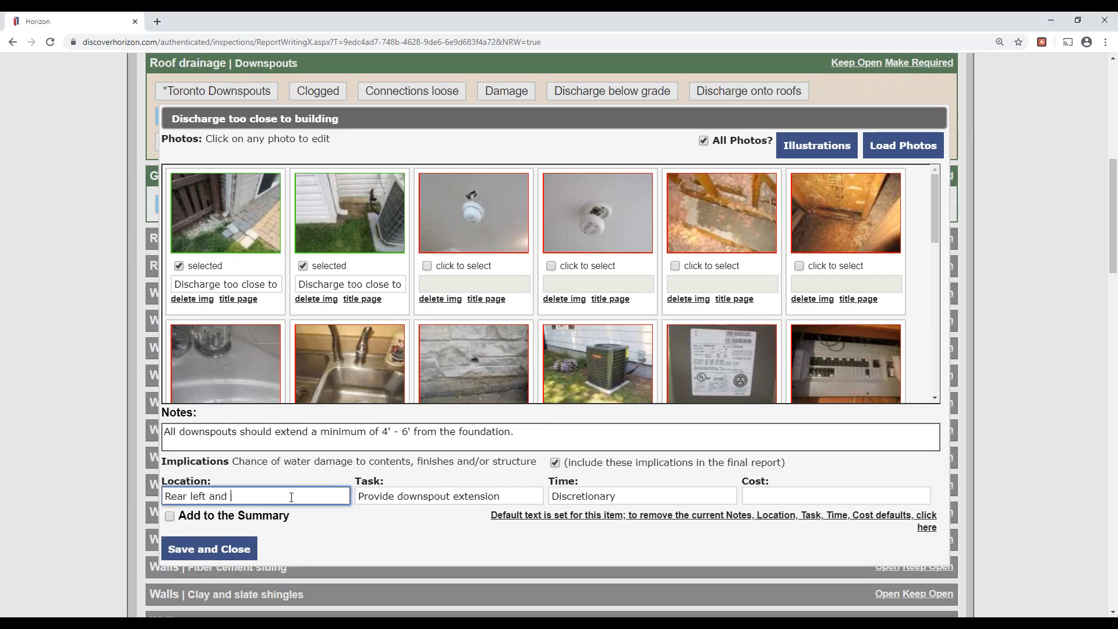
type("he home")
left_click(202, 222)
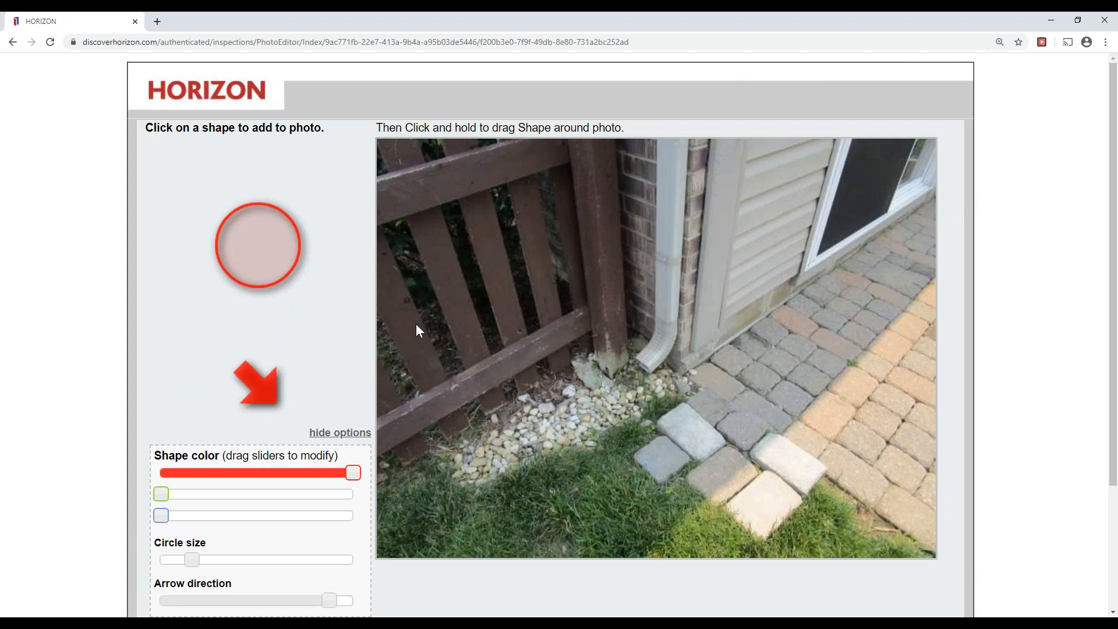
Circle the downspout outlet in red on the first photo and save it.
left_click(248, 275)
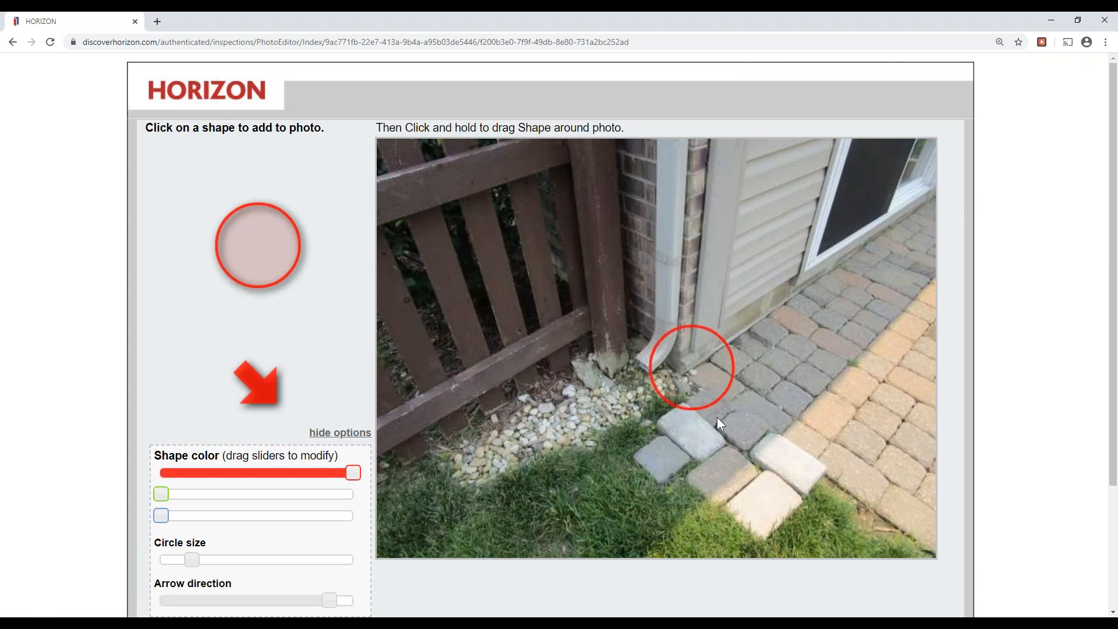
left_click_drag(690, 384, 632, 377)
scroll(530, 568, "down", 2)
left_click(198, 596)
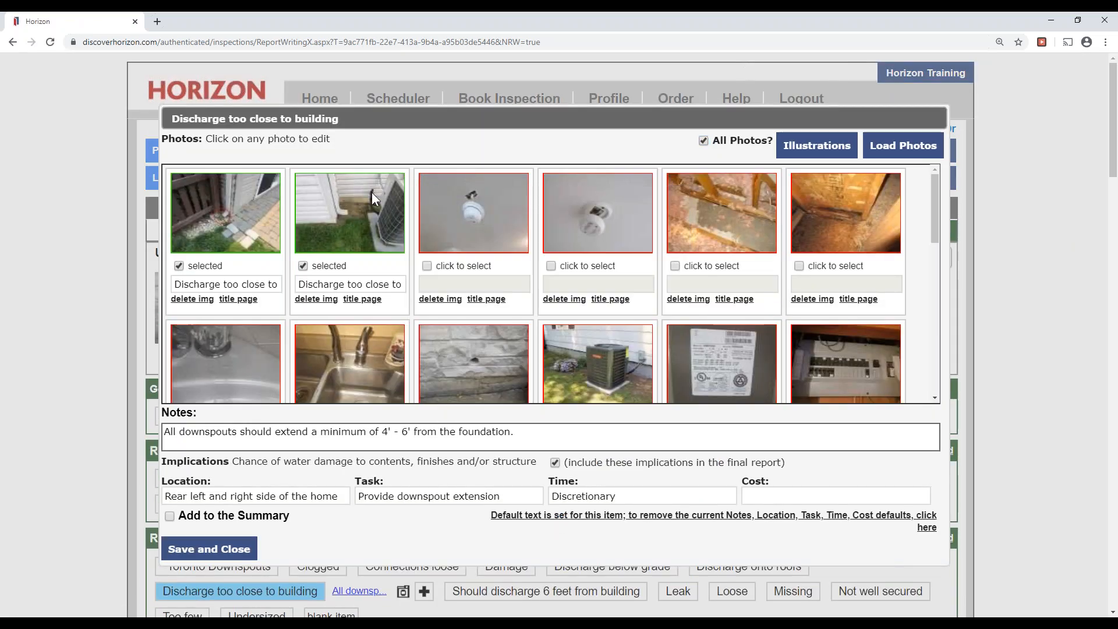
Circle the downspout end in red on the second photo and save it.
left_click(372, 192)
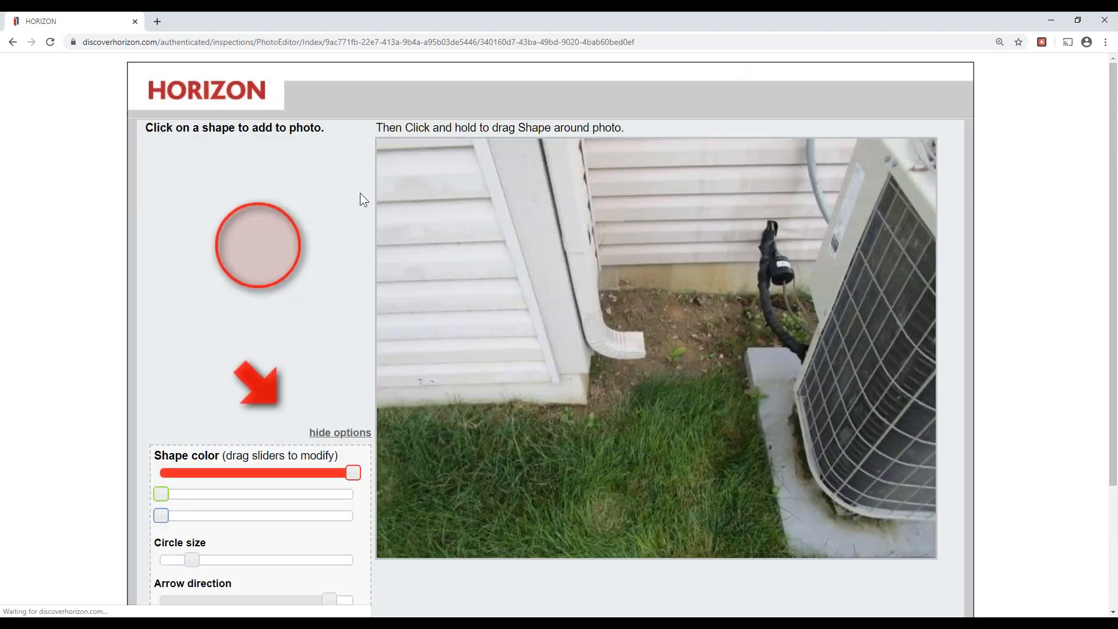
left_click(274, 260)
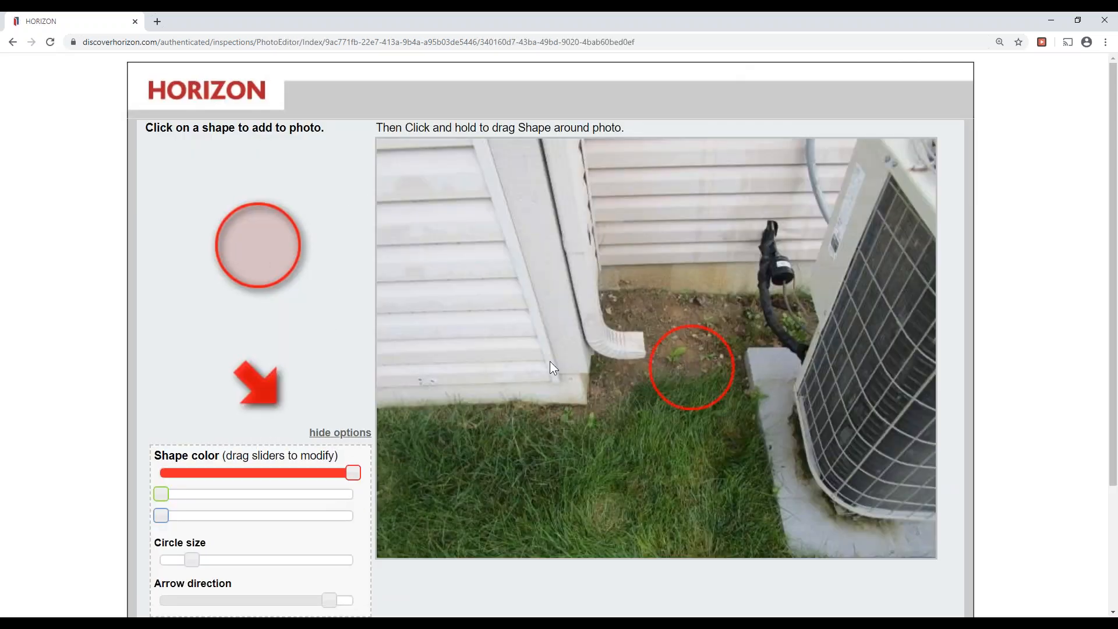
left_click_drag(689, 405, 646, 358)
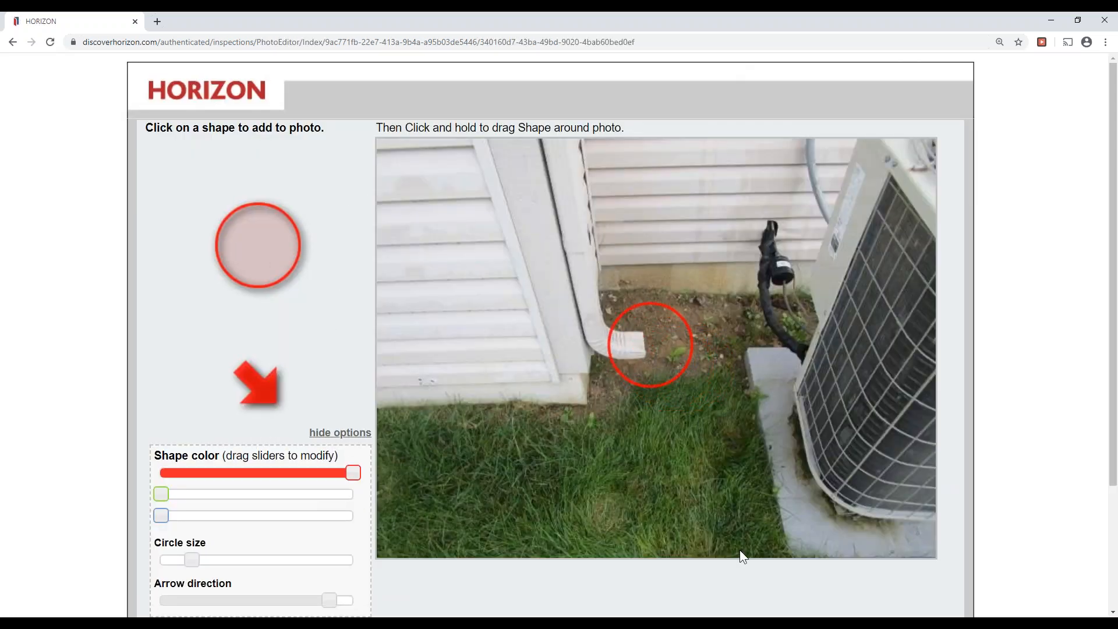
scroll(334, 553, "down", 2)
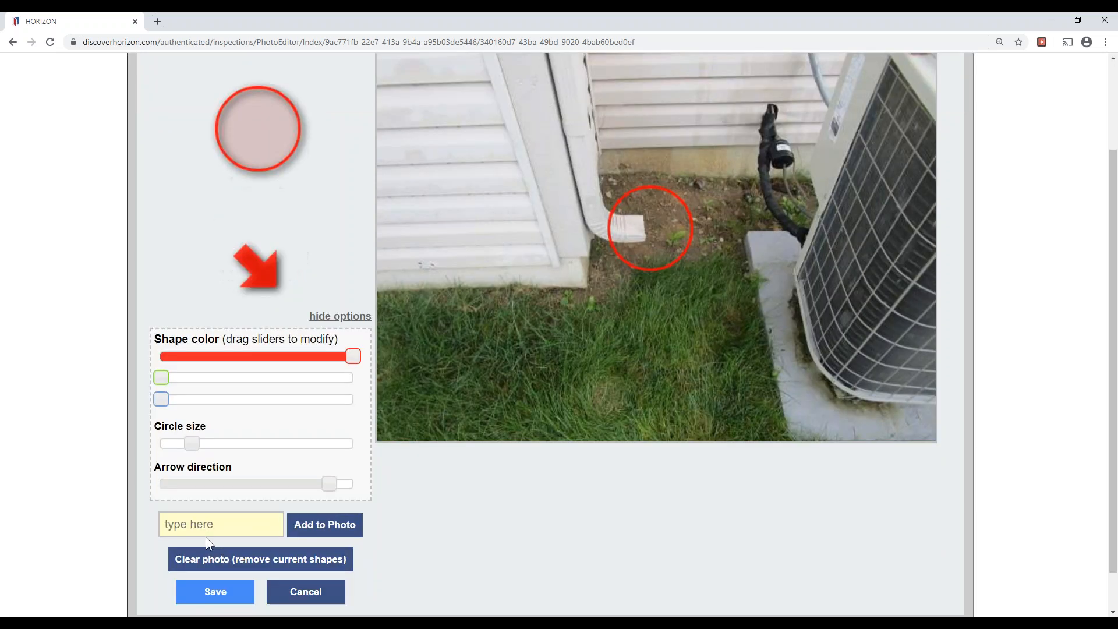
left_click(223, 595)
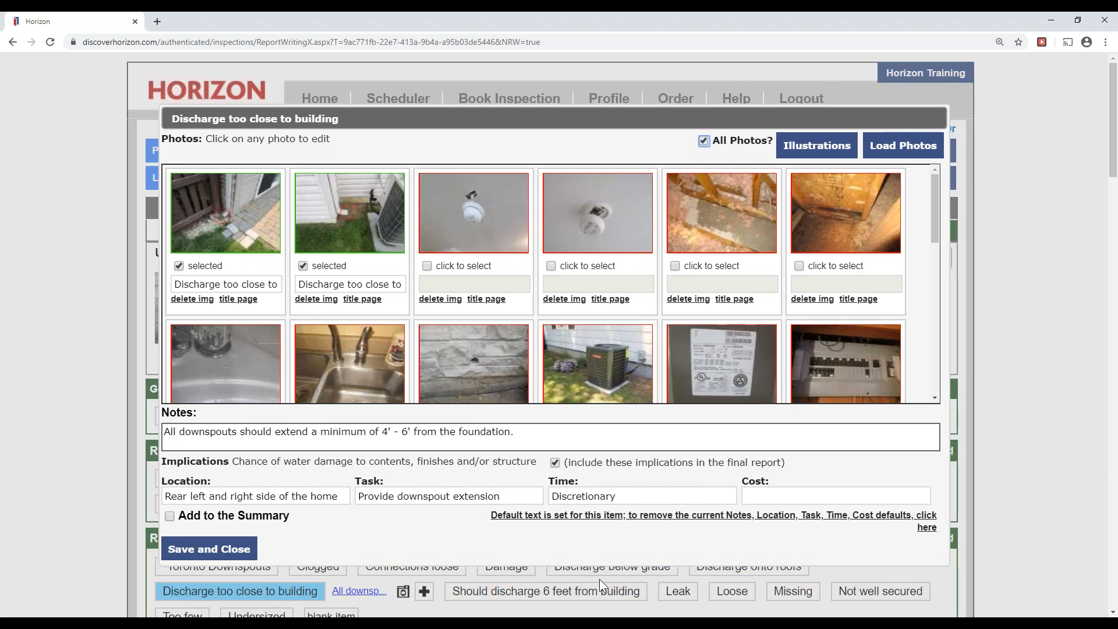
Save the downspout entry and select the wall hole photo from the Unused Photo Gallery.
left_click(216, 556)
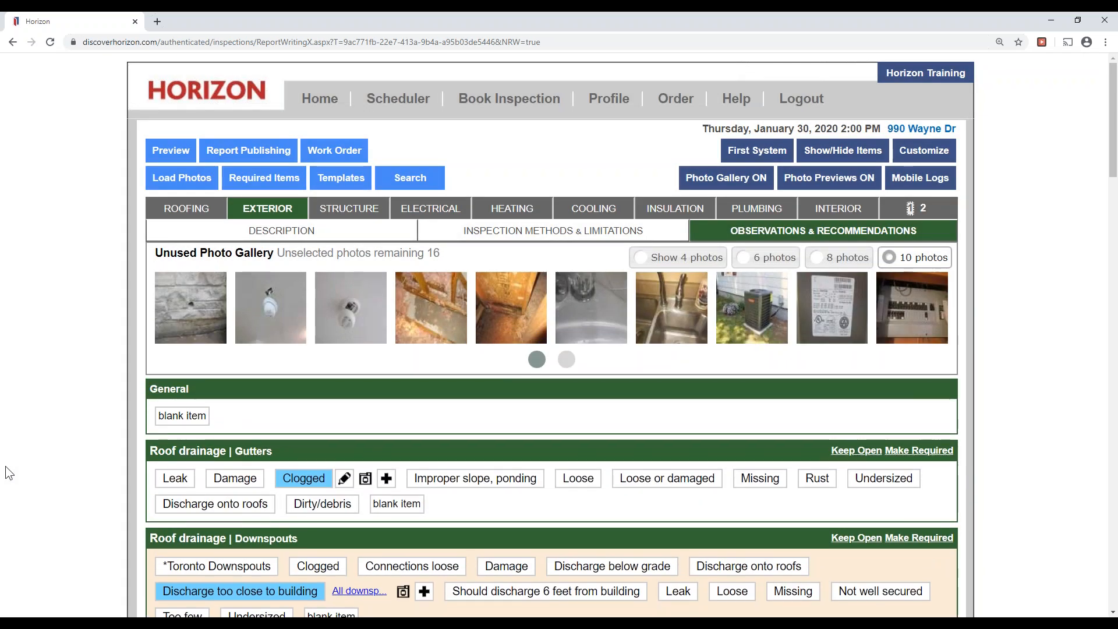
left_click(172, 313)
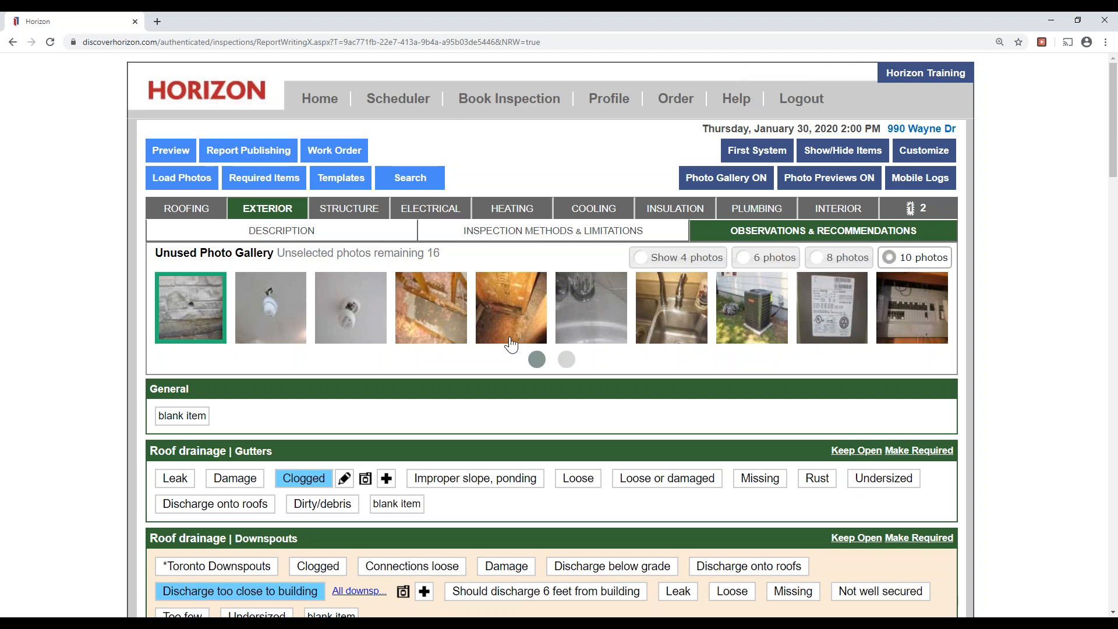
scroll(96, 383, "down", 4)
scroll(109, 370, "up", 4)
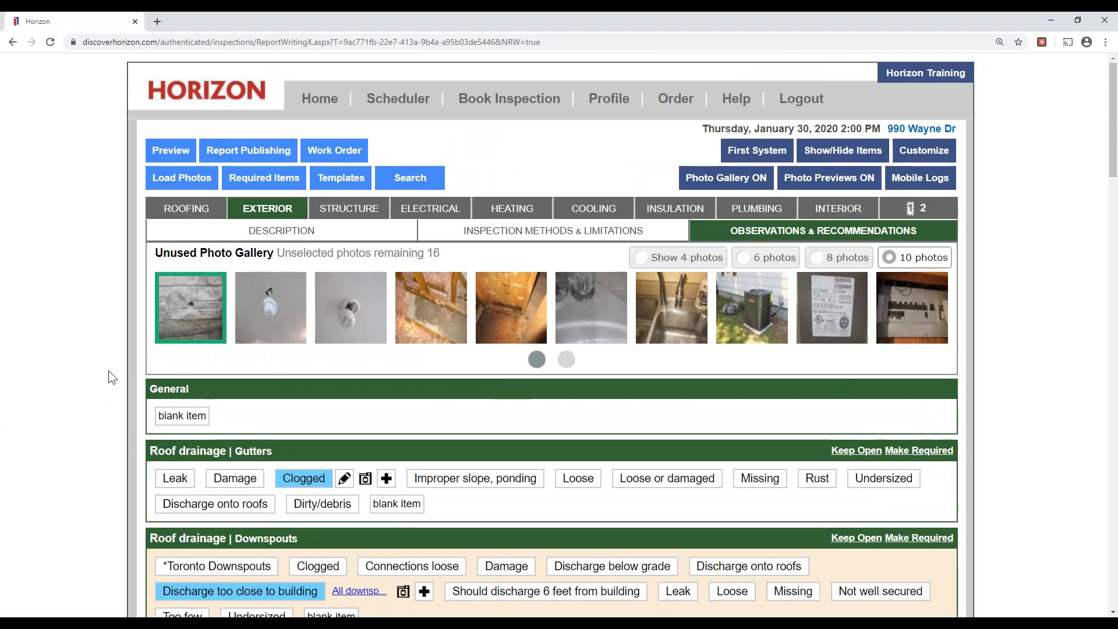
right_click(116, 358)
left_click(73, 362)
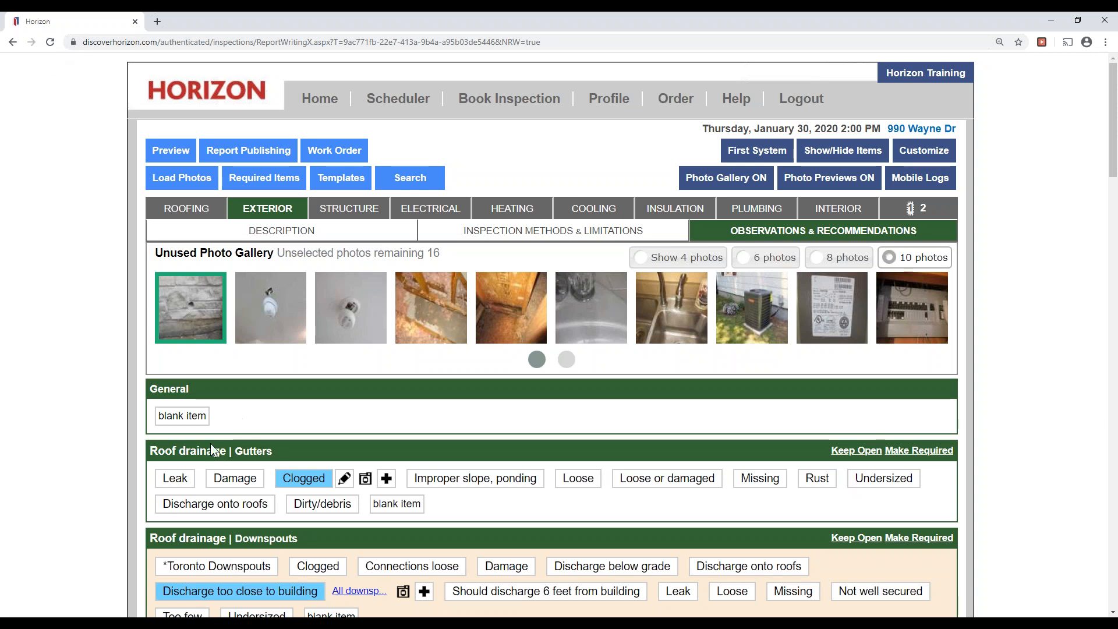
Expand Walls Masonry (brick, stone) and concrete and start a custom blank observation.
scroll(211, 442, "down", 5)
scroll(379, 544, "down", 2)
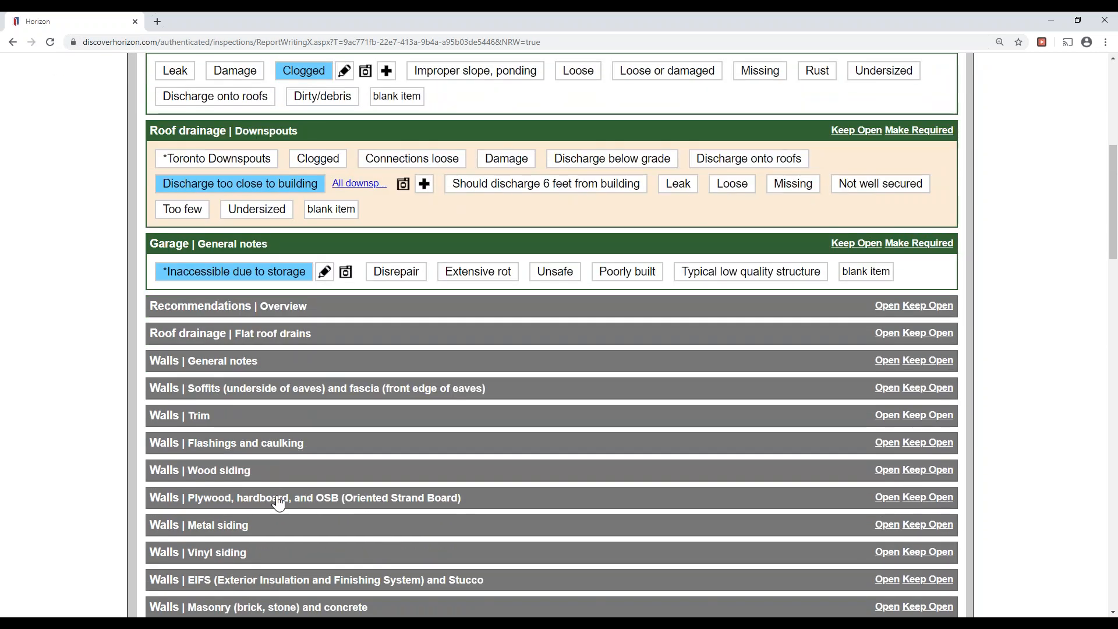
scroll(369, 592, "down", 2)
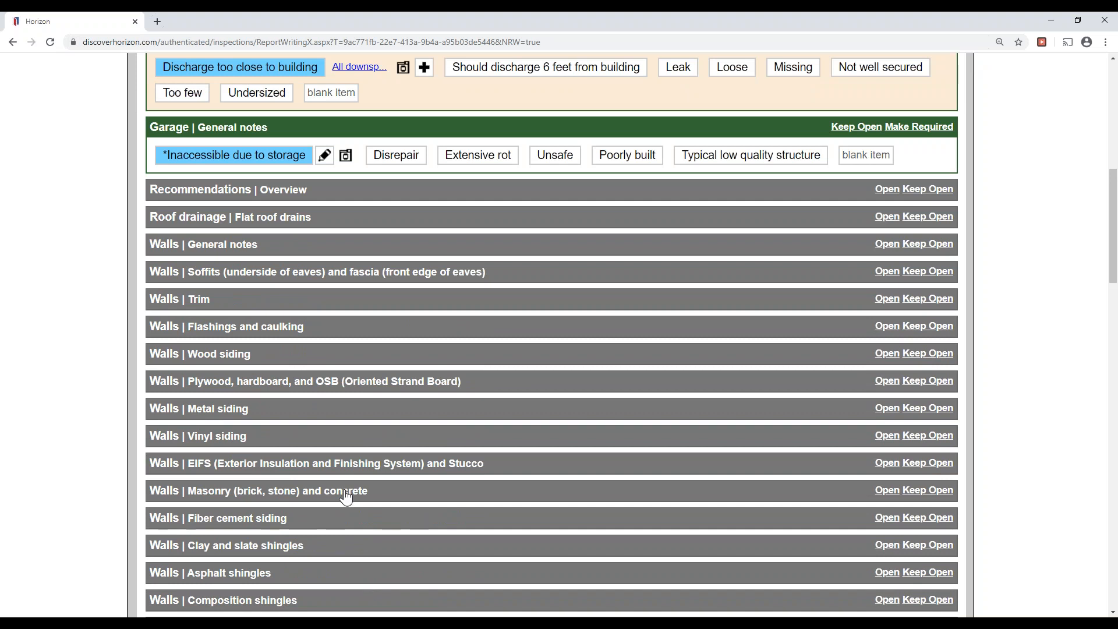
left_click(346, 496)
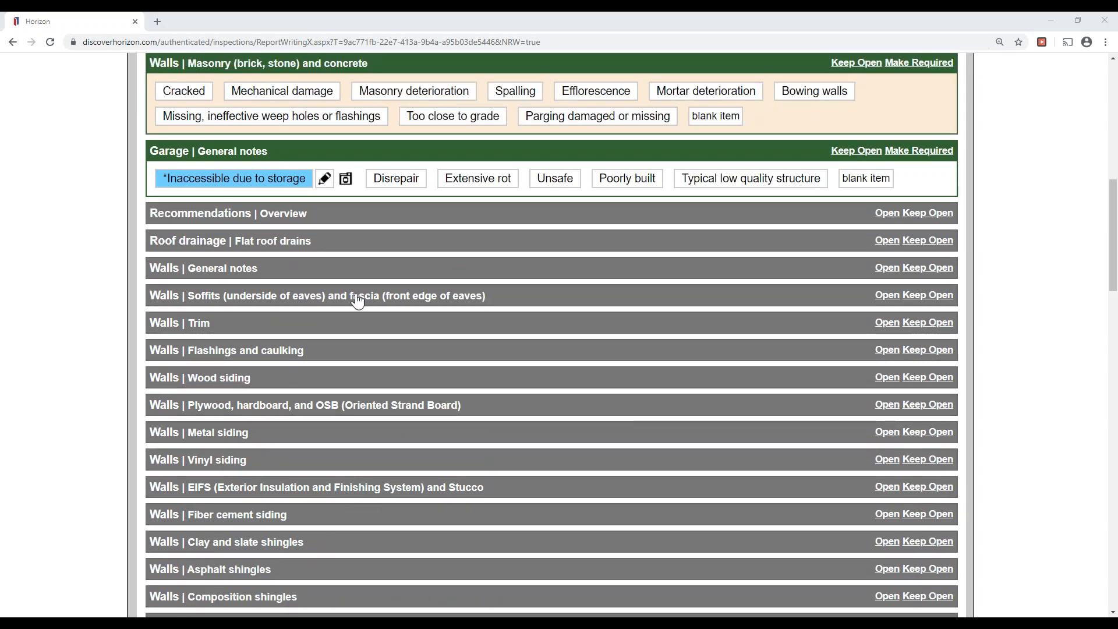
scroll(66, 256, "up", 4)
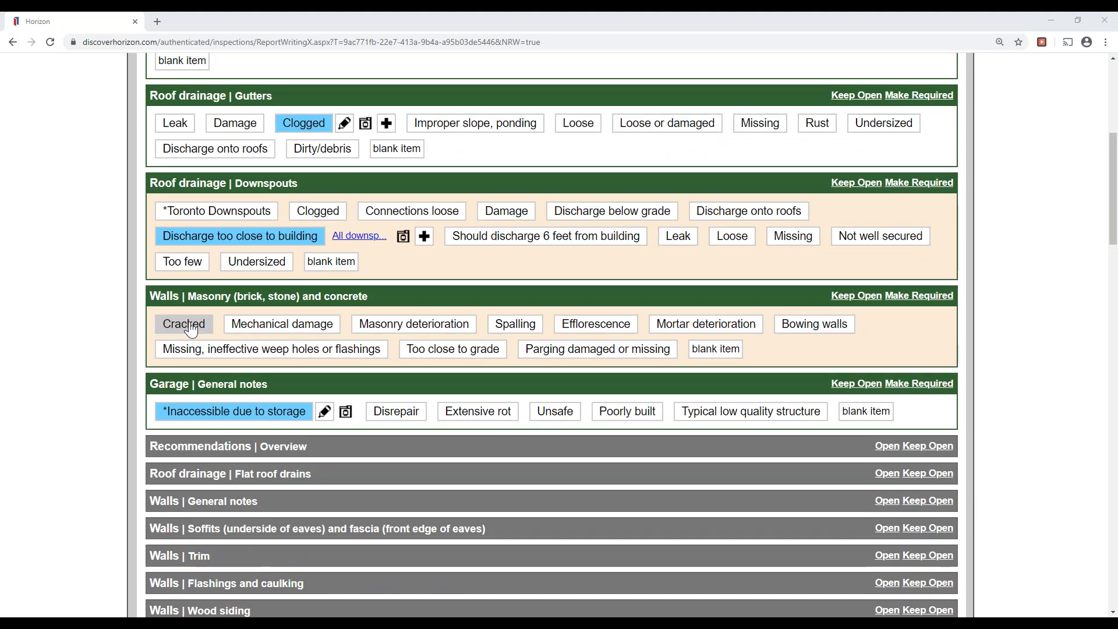
left_click(716, 348)
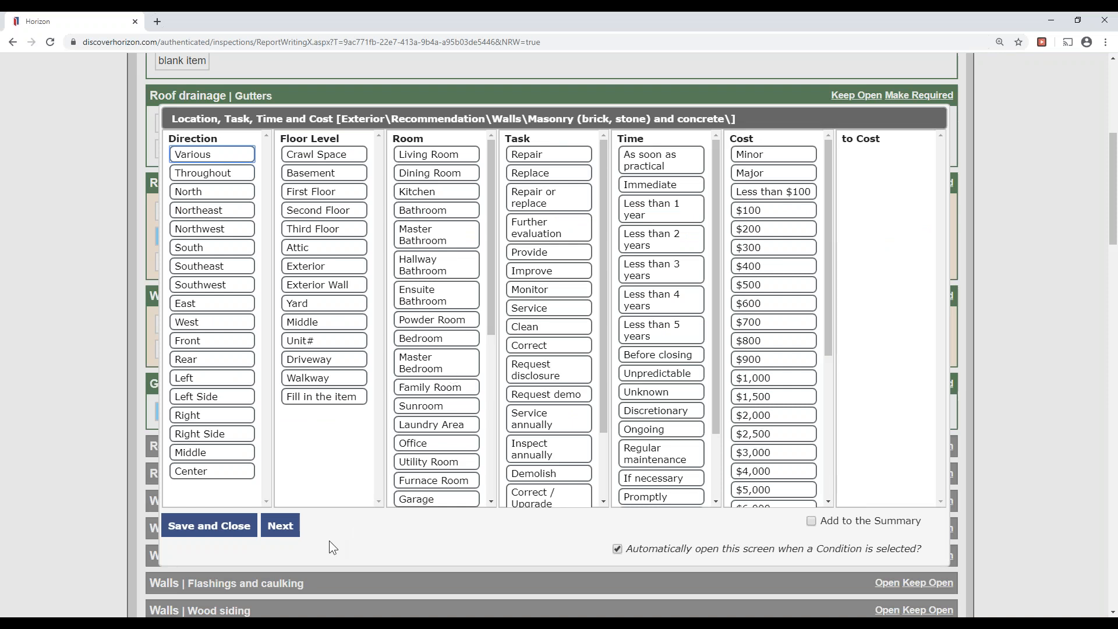
Set location Throughout, task Repair, timing As soon as practical, and add it to the Summary.
left_click(204, 177)
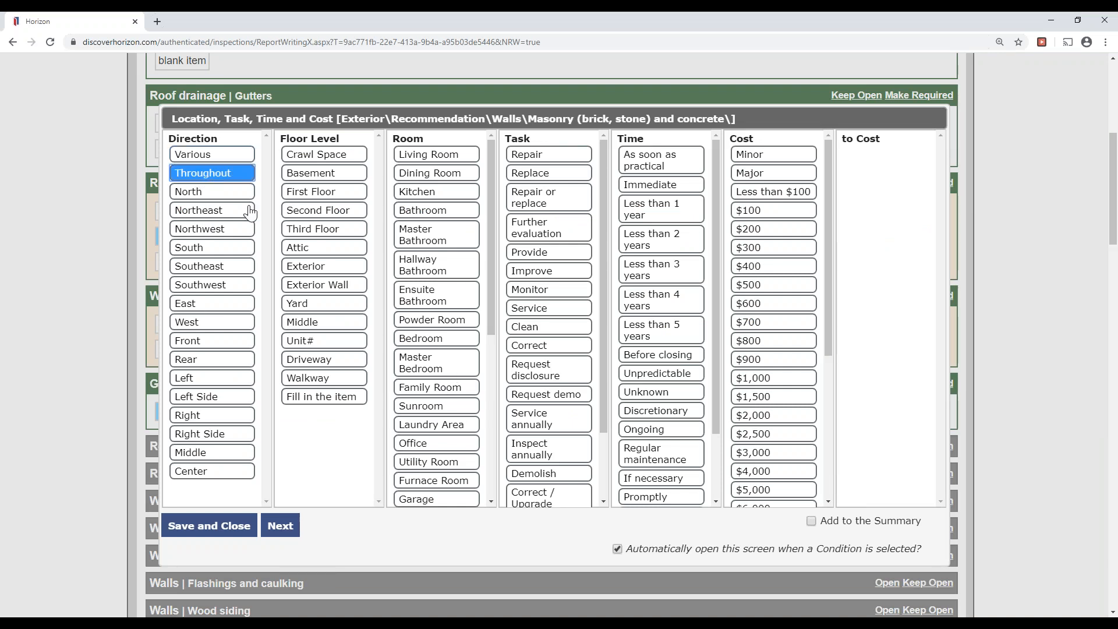
left_click(549, 156)
left_click(656, 166)
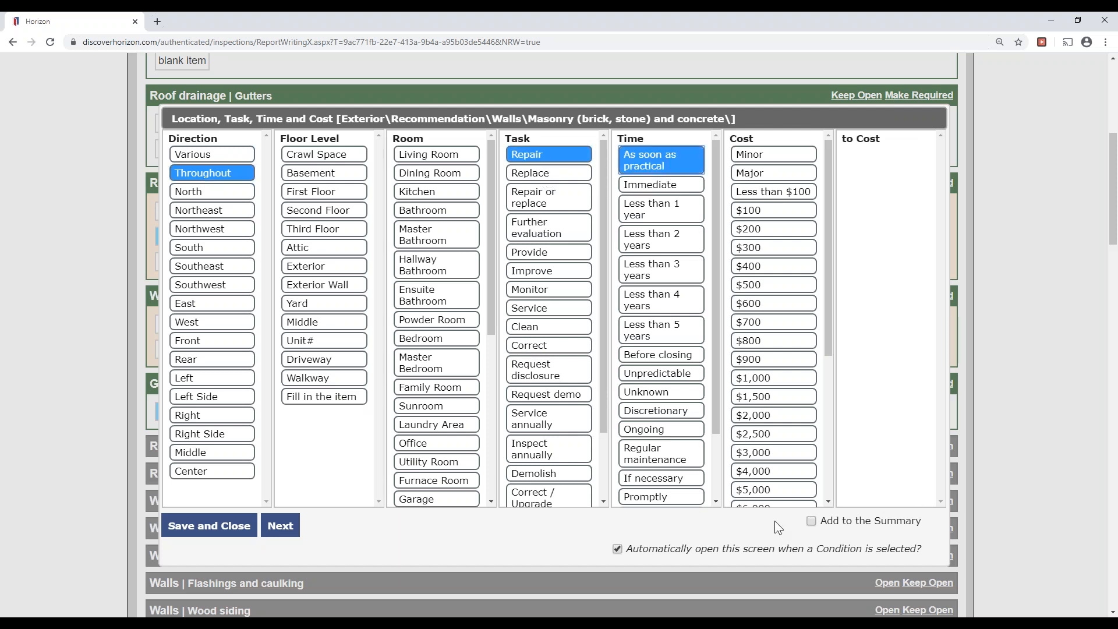
left_click(812, 522)
left_click(280, 525)
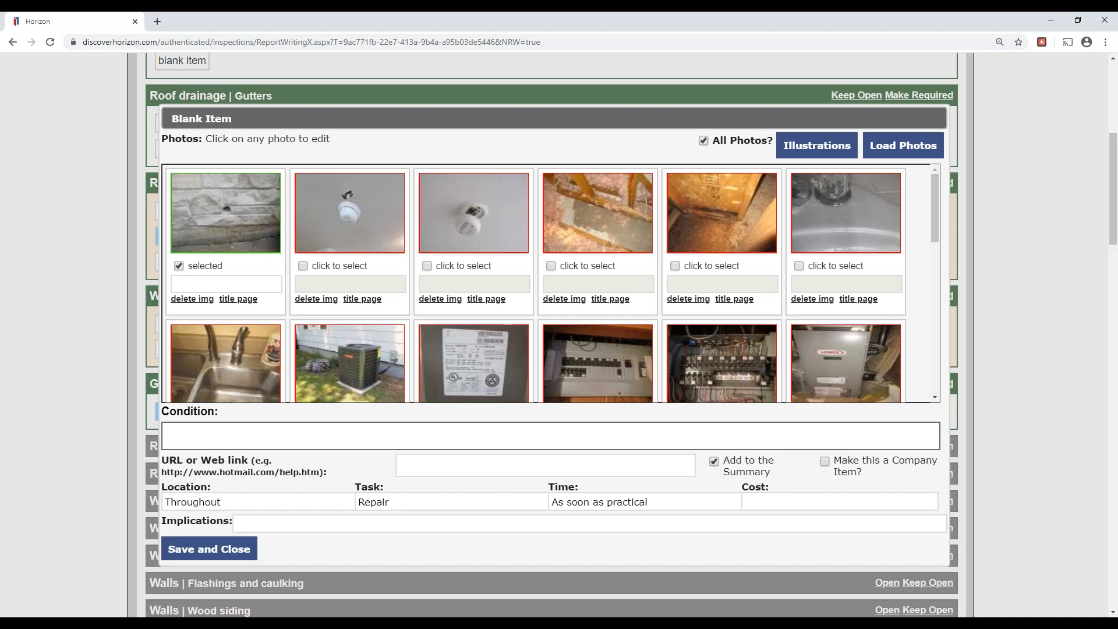
Enter condition 'Hole in the wall' and implication 'Chance of water damage', then save.
left_click(330, 447)
type("Hole in the wall")
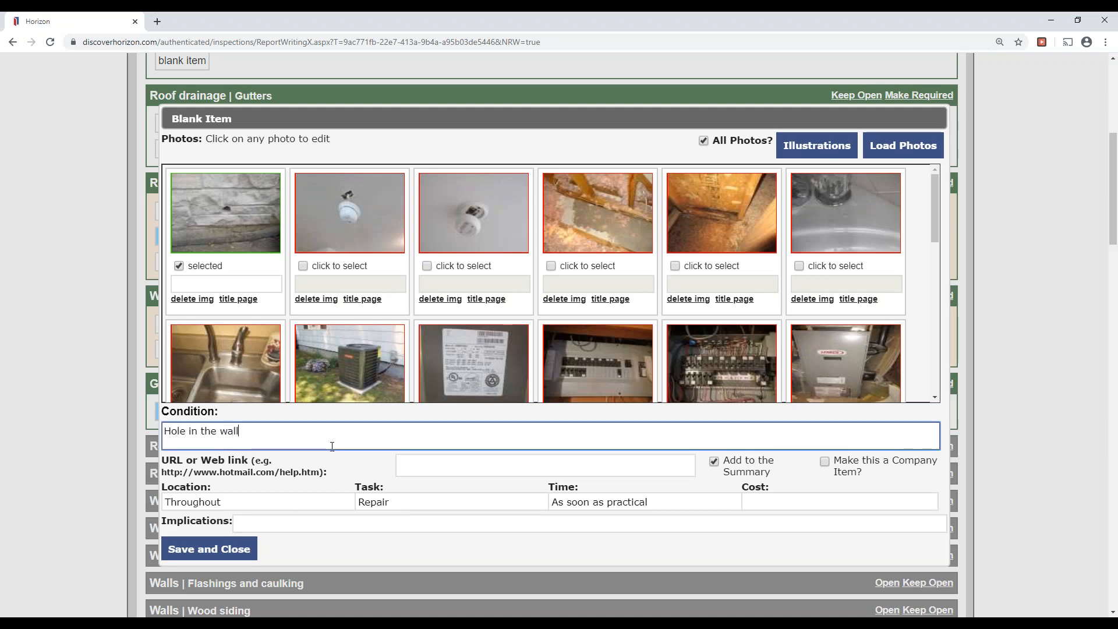
left_click(351, 517)
type("Chance of water damage")
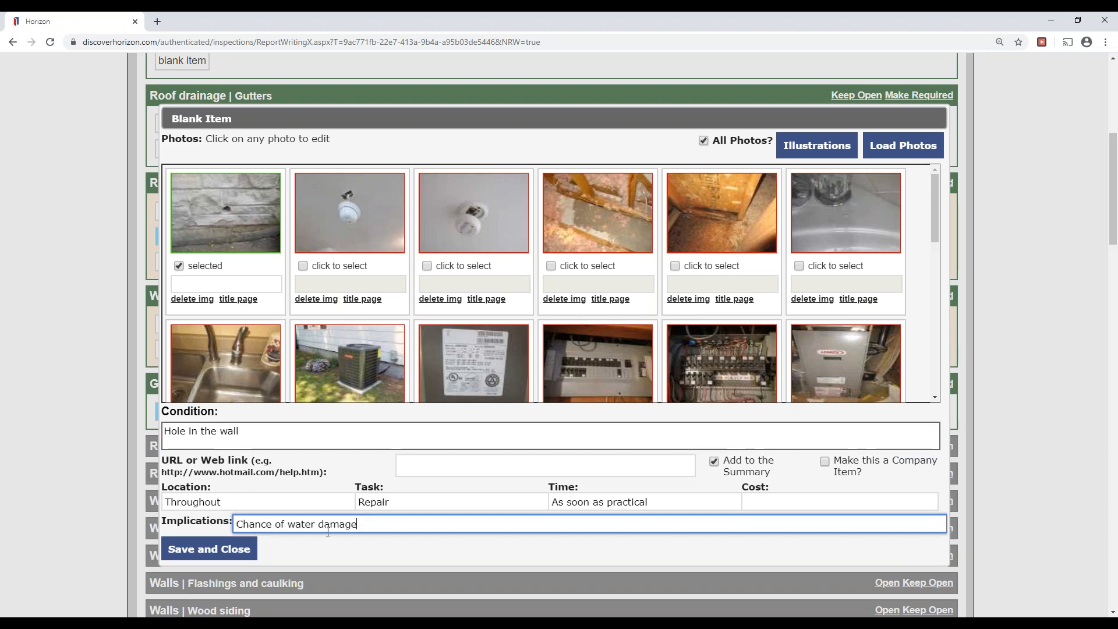
left_click(225, 550)
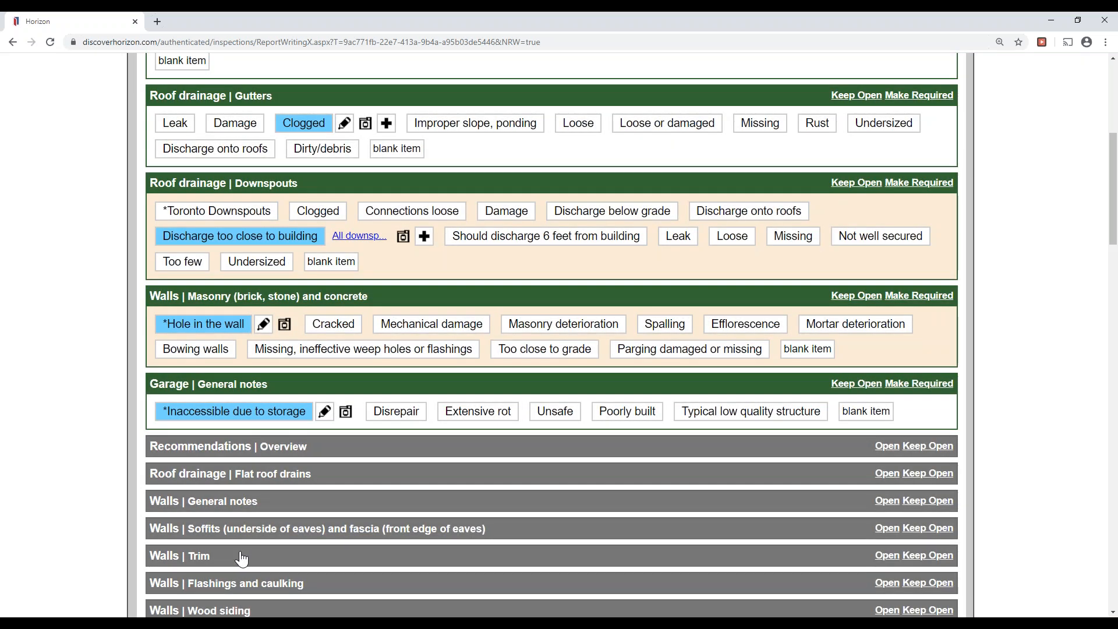
Switch to the Structure section and its Observations & Recommendations sub-tab.
scroll(32, 433, "up", 4)
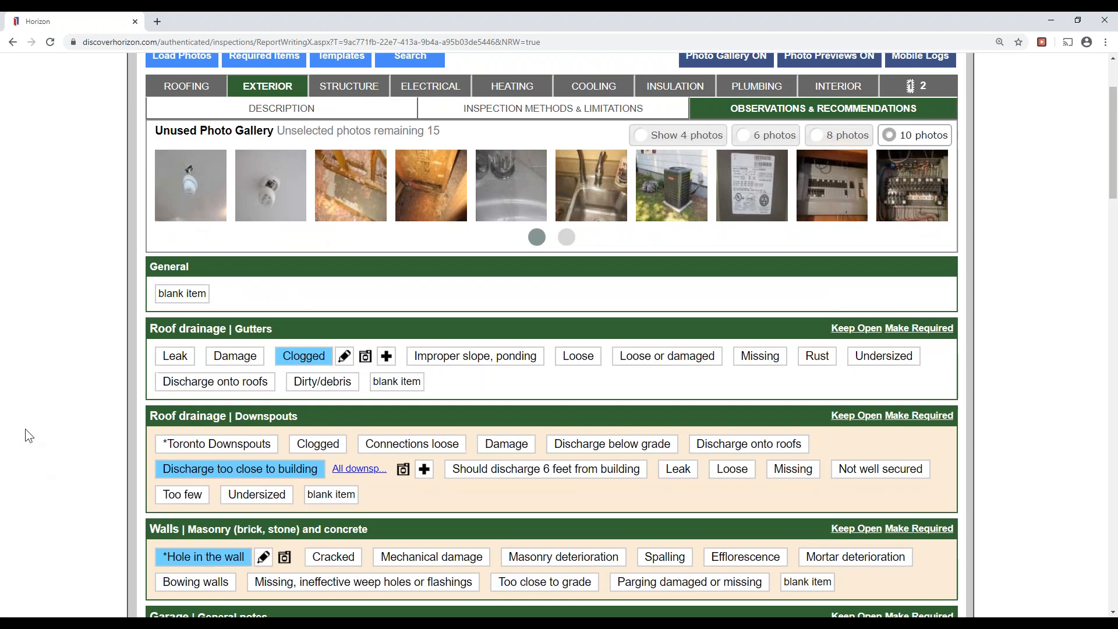
scroll(25, 434, "up", 2)
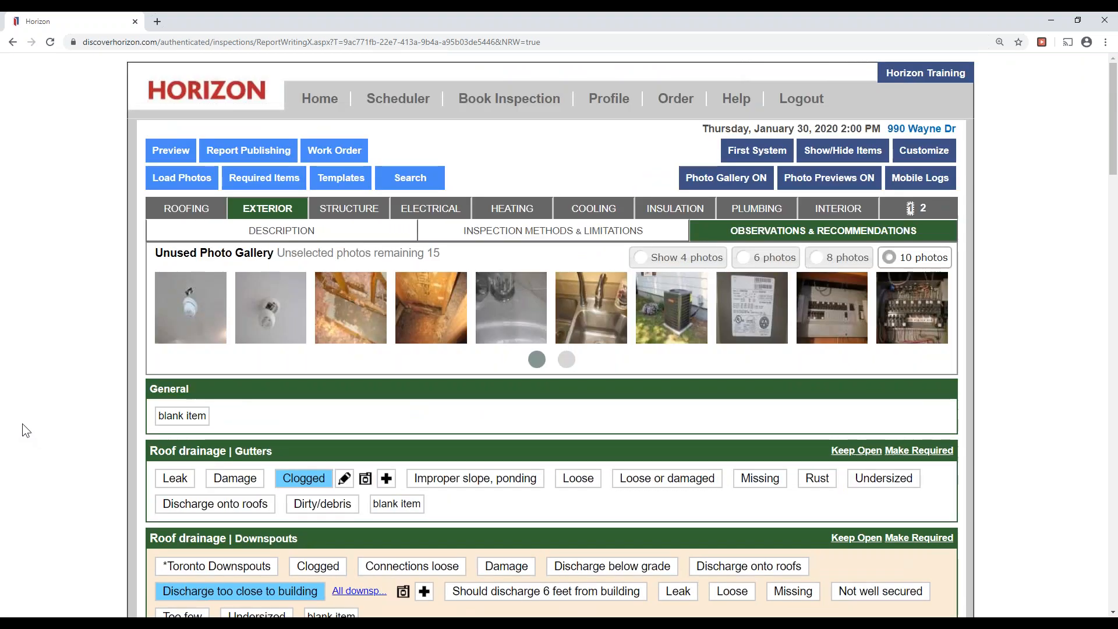
left_click(356, 206)
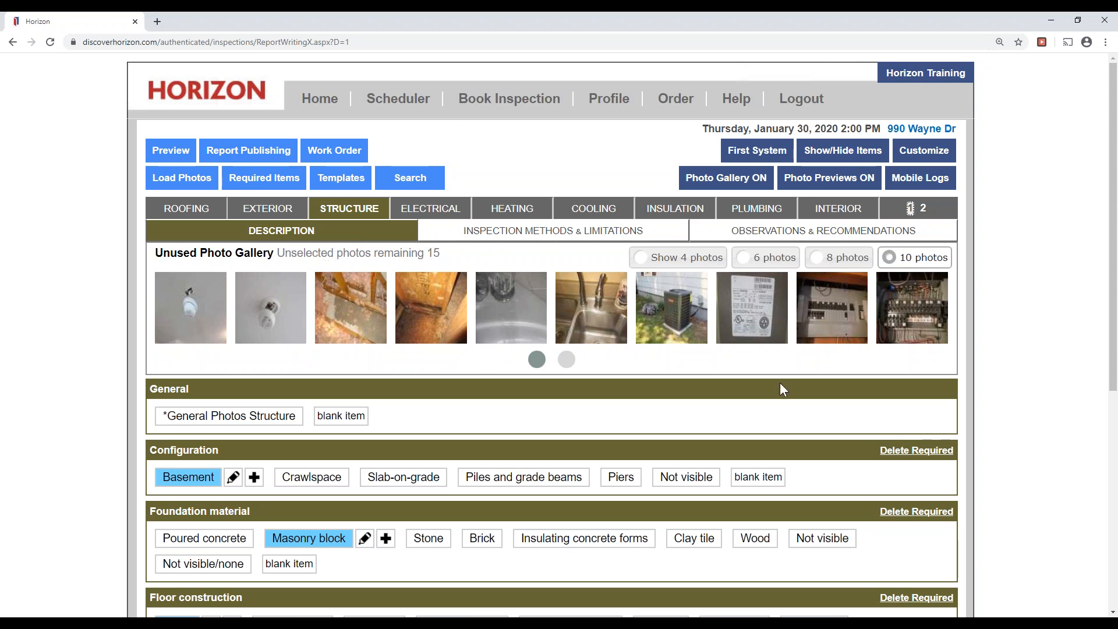
left_click(842, 238)
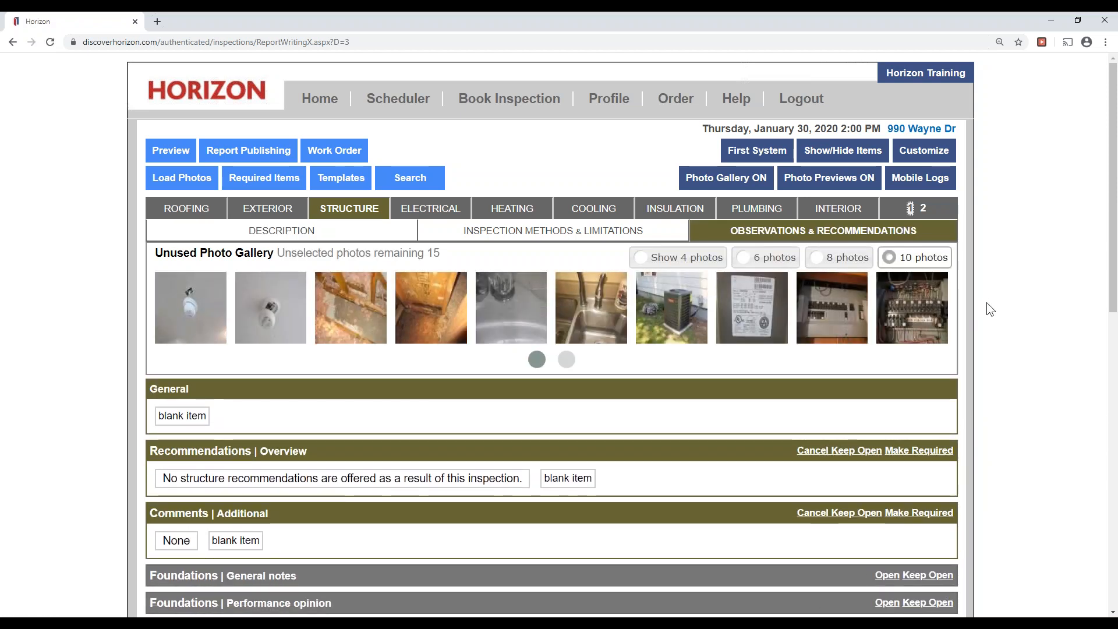
scroll(783, 255, "down", 1)
scroll(783, 255, "down", 2)
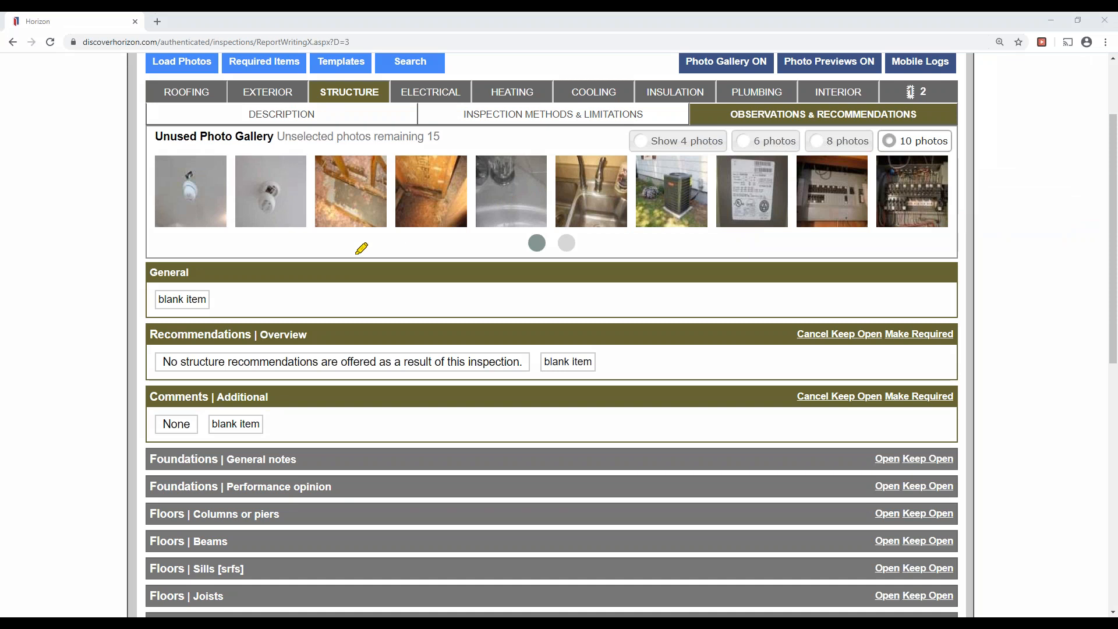
mouse_move(150, 333)
left_mouse_down()
mouse_move(327, 338)
mouse_move(164, 326)
left_mouse_up()
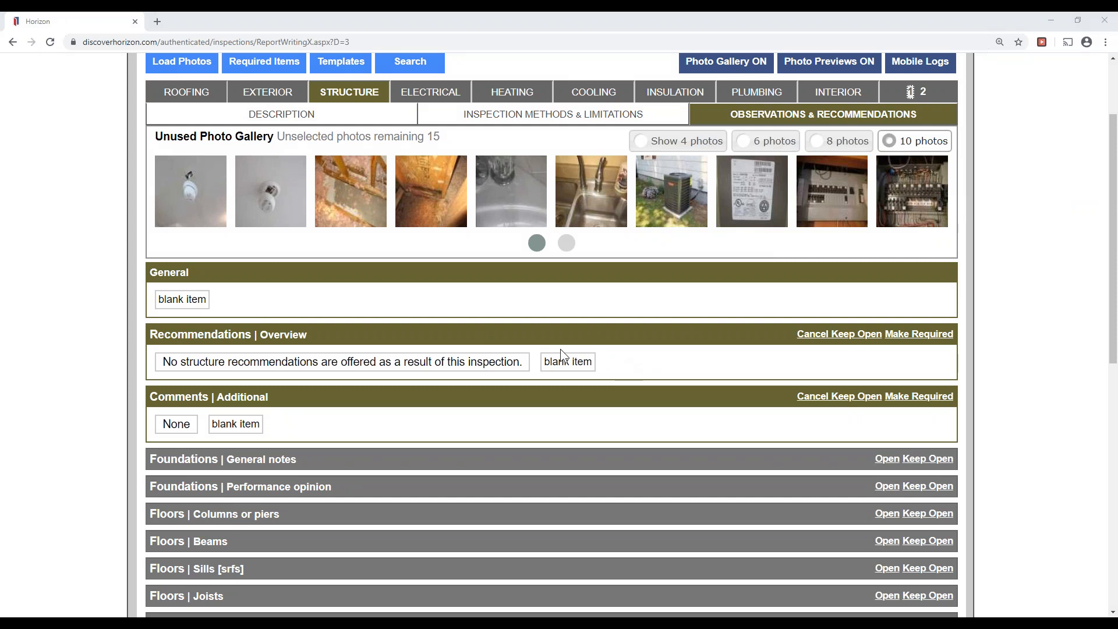
Choose 'No structure recommendations are offered as a result of this inspection.' and save without location details.
left_click(469, 367)
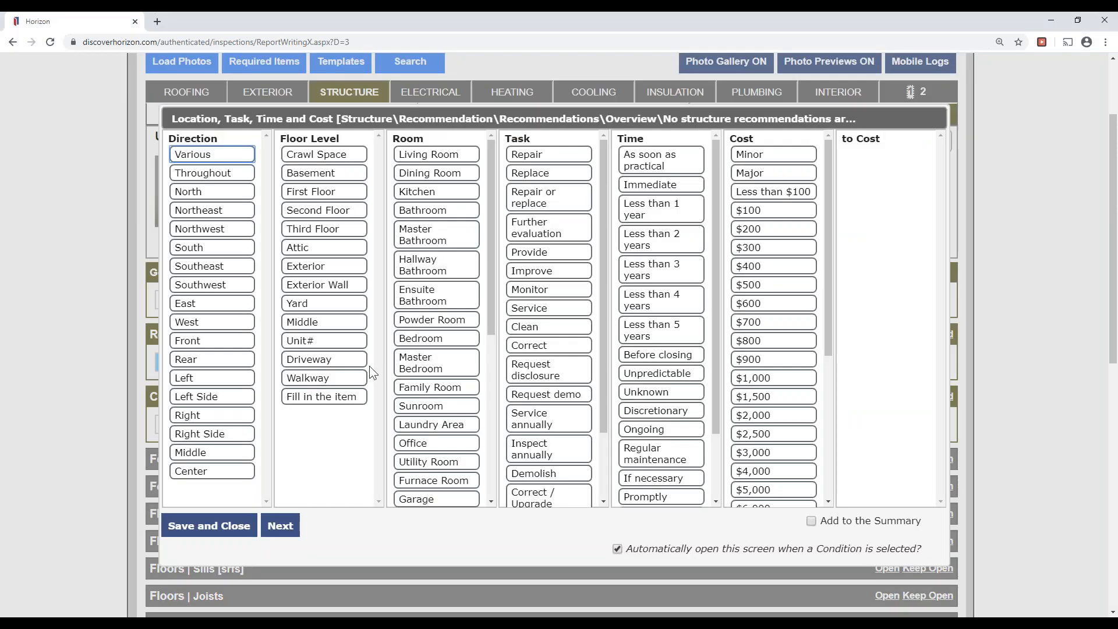
left_click(233, 527)
left_click(221, 525)
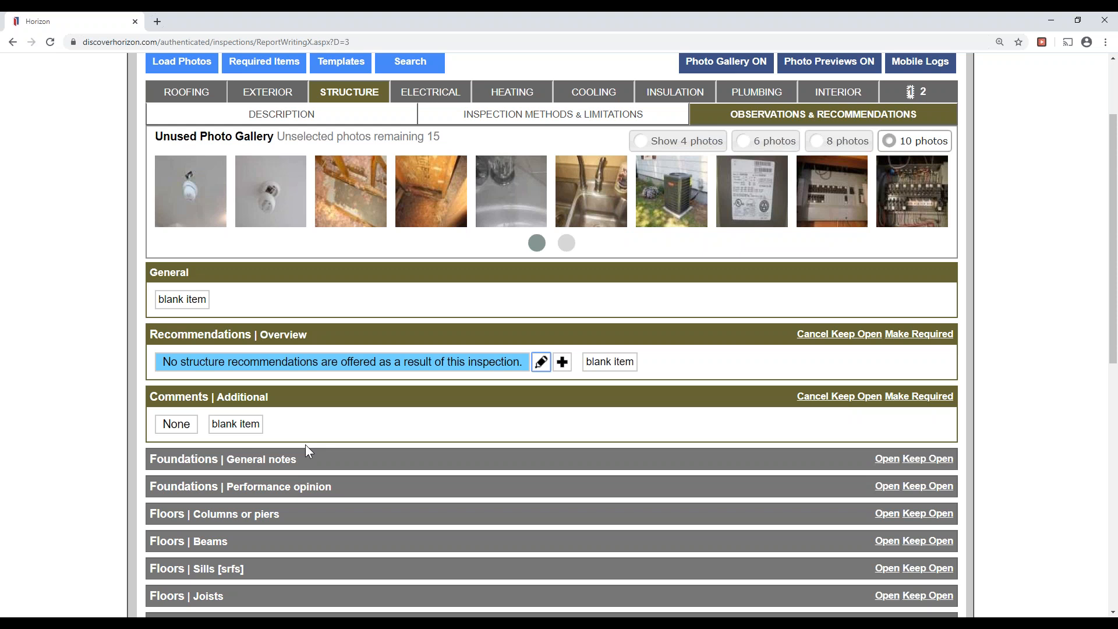
Switch to the Electrical section's description entries.
left_click(425, 95)
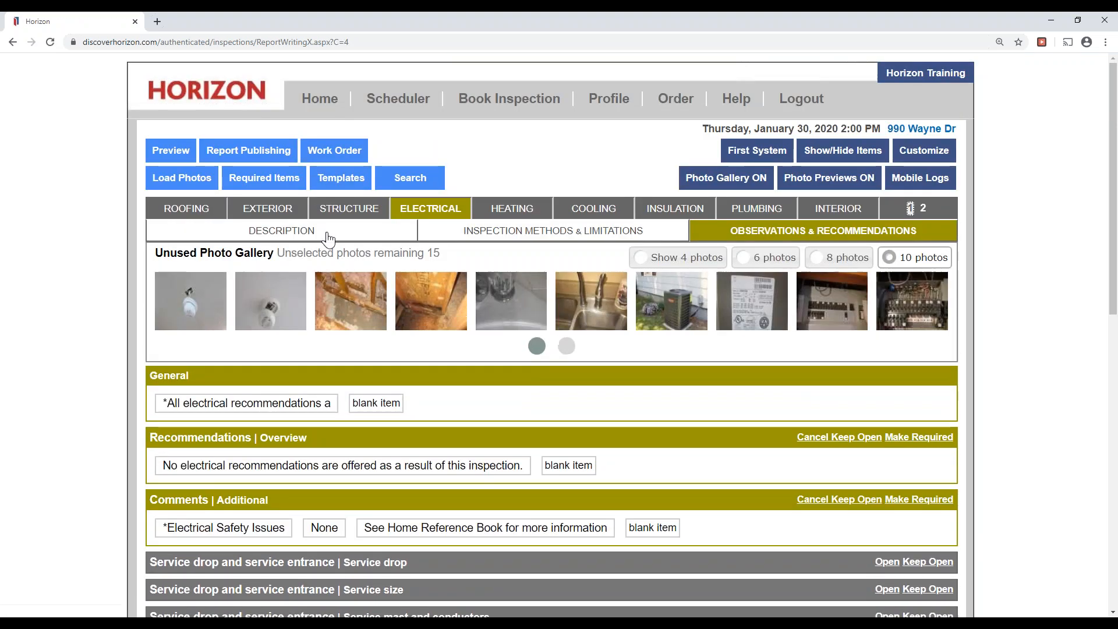
left_click(326, 240)
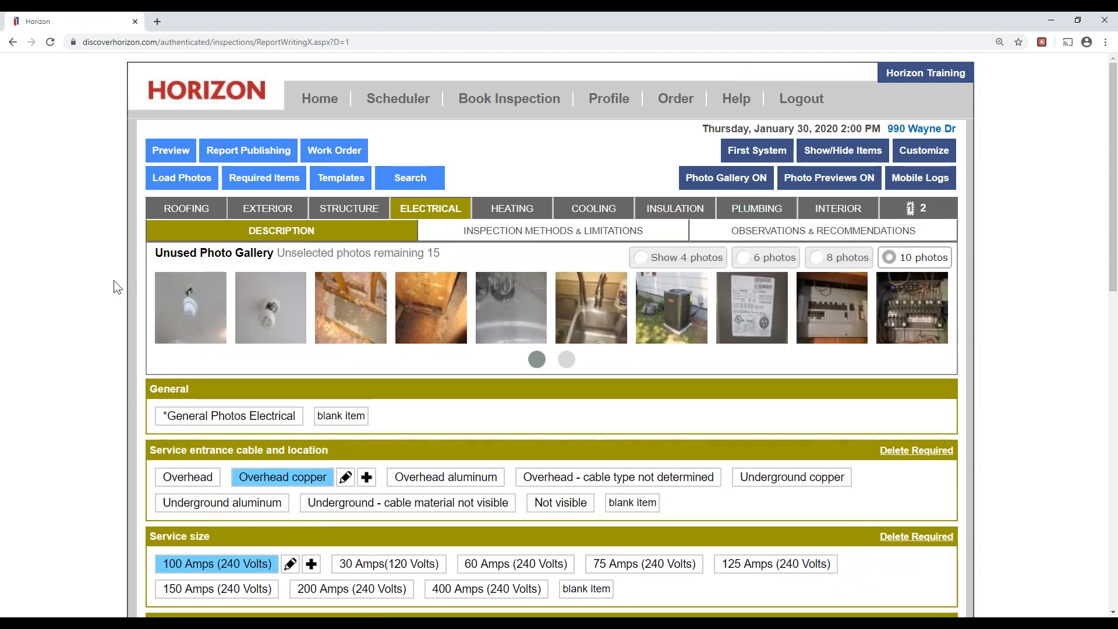
scroll(110, 281, "down", 2)
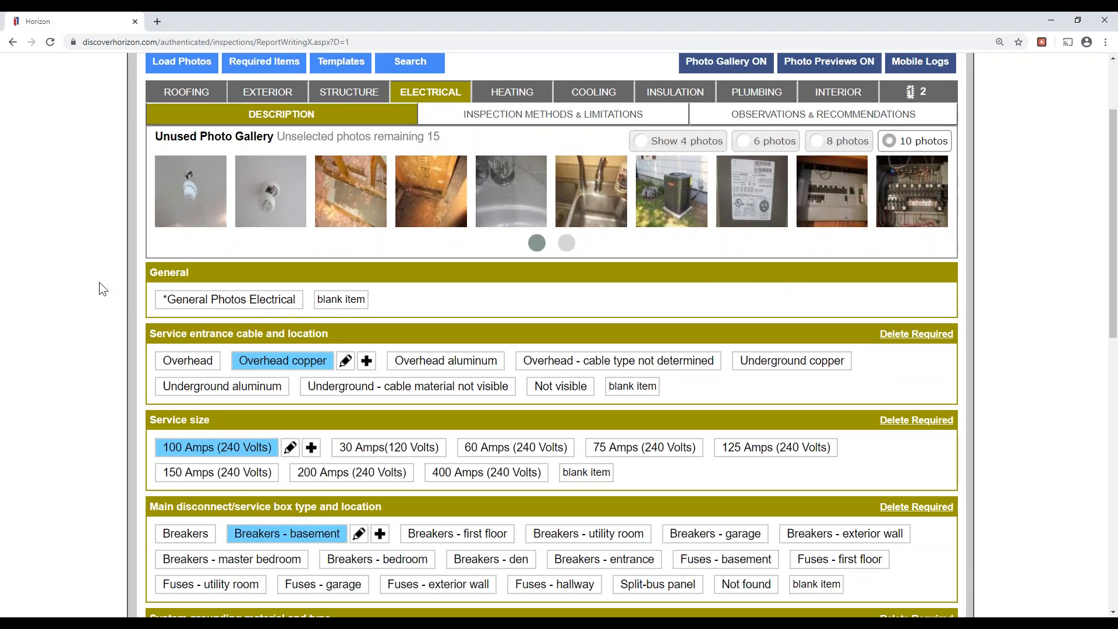
scroll(104, 288, "down", 2)
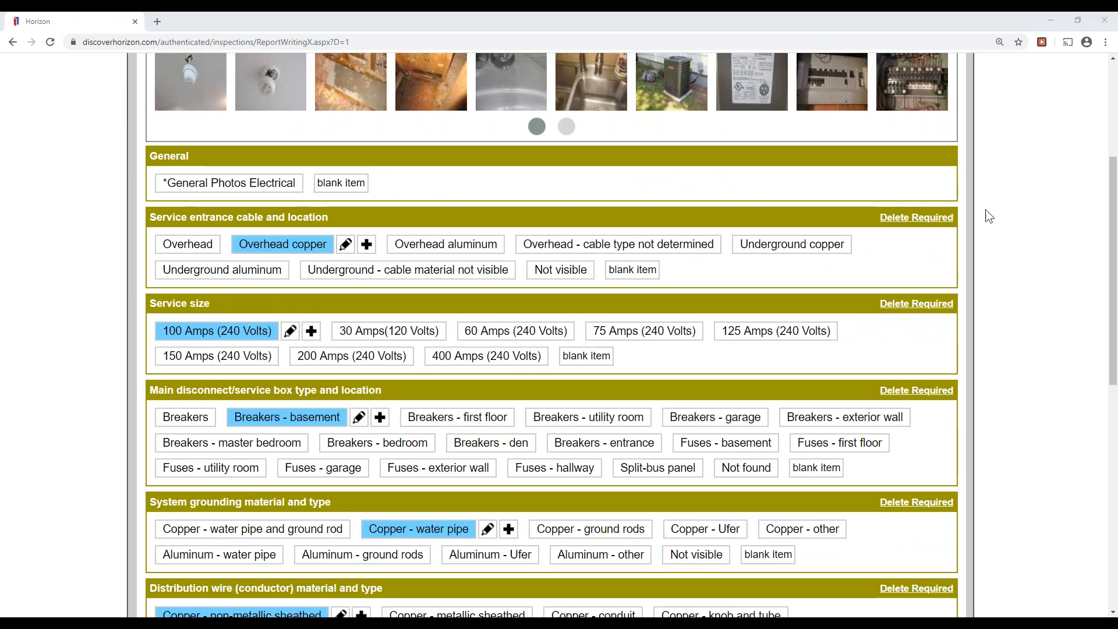
Open the photo and notes dialog for the Breakers - basement entry.
left_click_drag(150, 390, 382, 390)
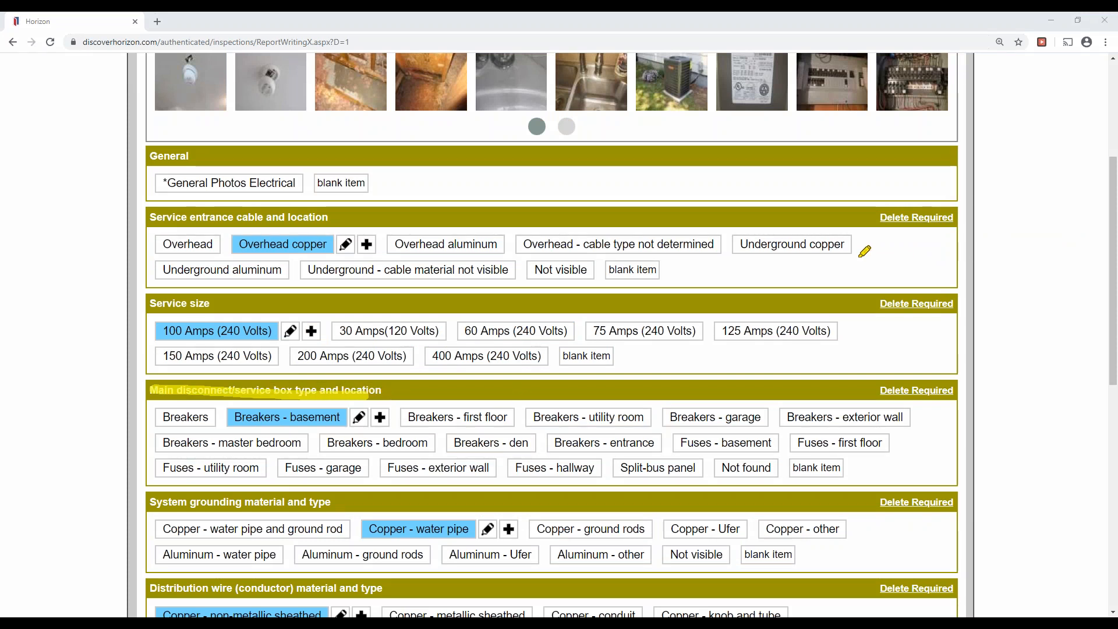
left_click_drag(230, 416, 339, 417)
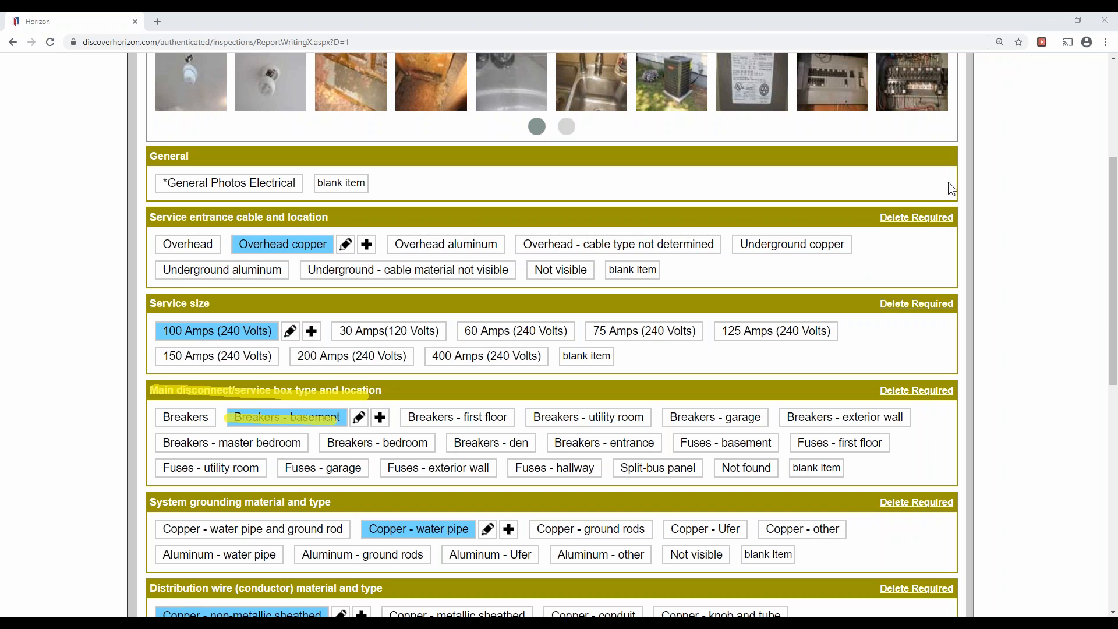
left_click_drag(216, 74, 424, 89)
left_click_drag(414, 243, 594, 244)
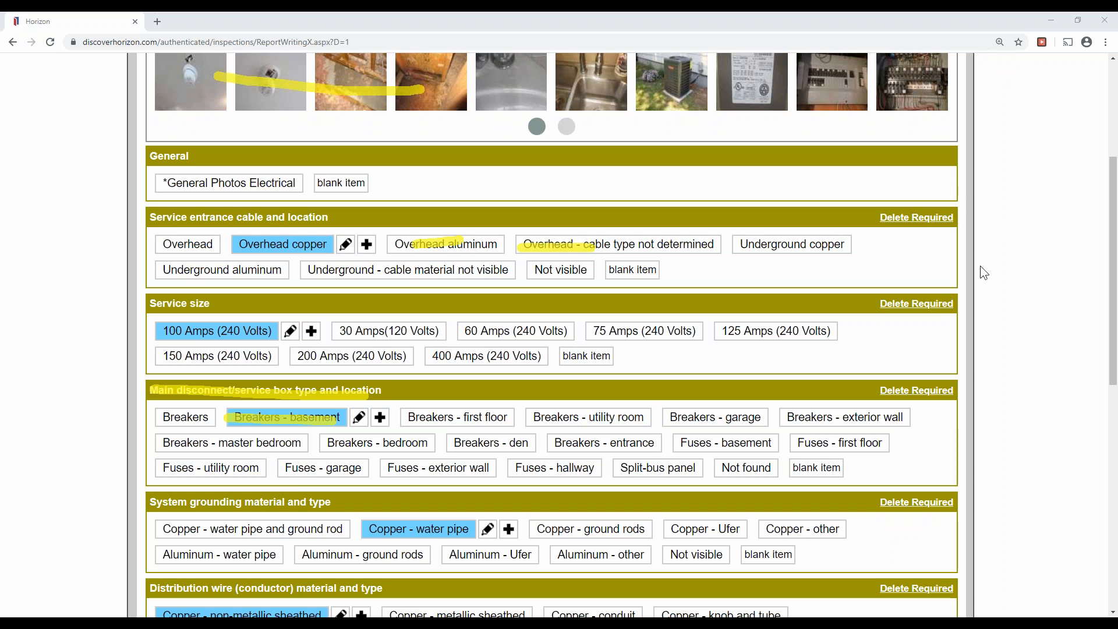
left_click(946, 262)
left_click_drag(261, 411, 314, 411)
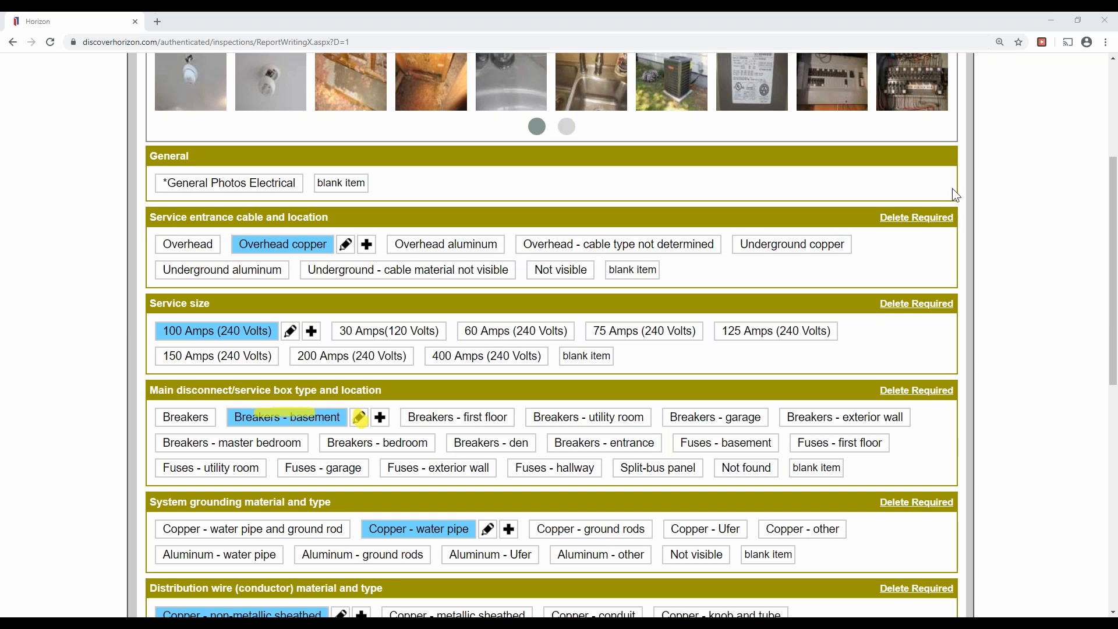
left_click(973, 261)
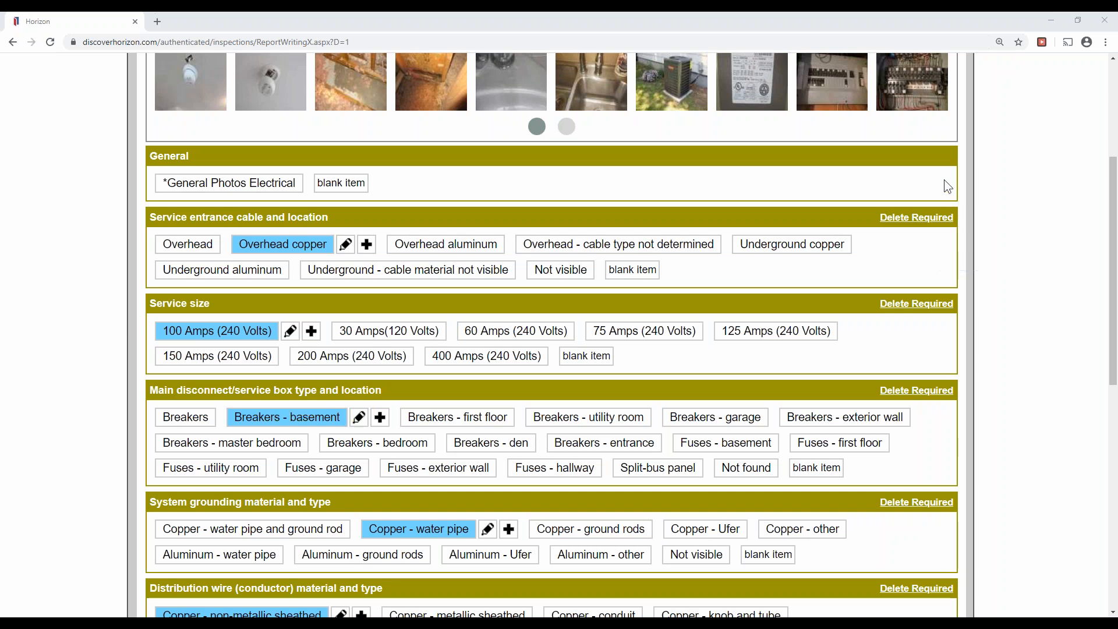
left_click(359, 417)
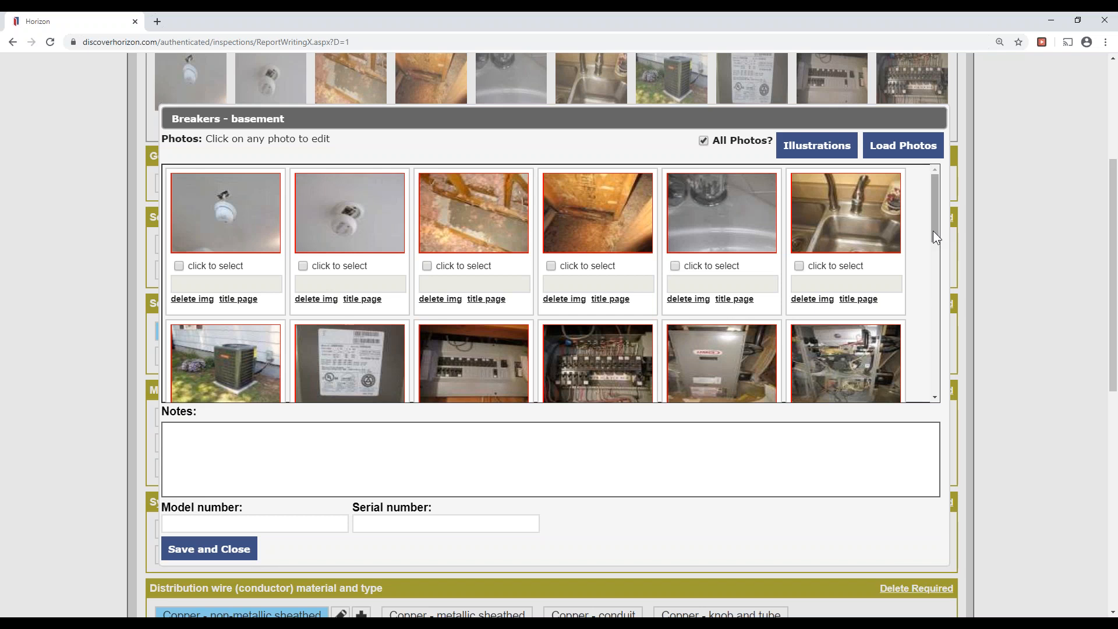
Attach the breaker panel and open breaker panel photos to Breakers - basement and save.
left_click_drag(933, 231, 924, 270)
left_click(939, 188)
left_click(971, 223)
left_click_drag(446, 218, 518, 223)
left_click_drag(595, 230, 613, 229)
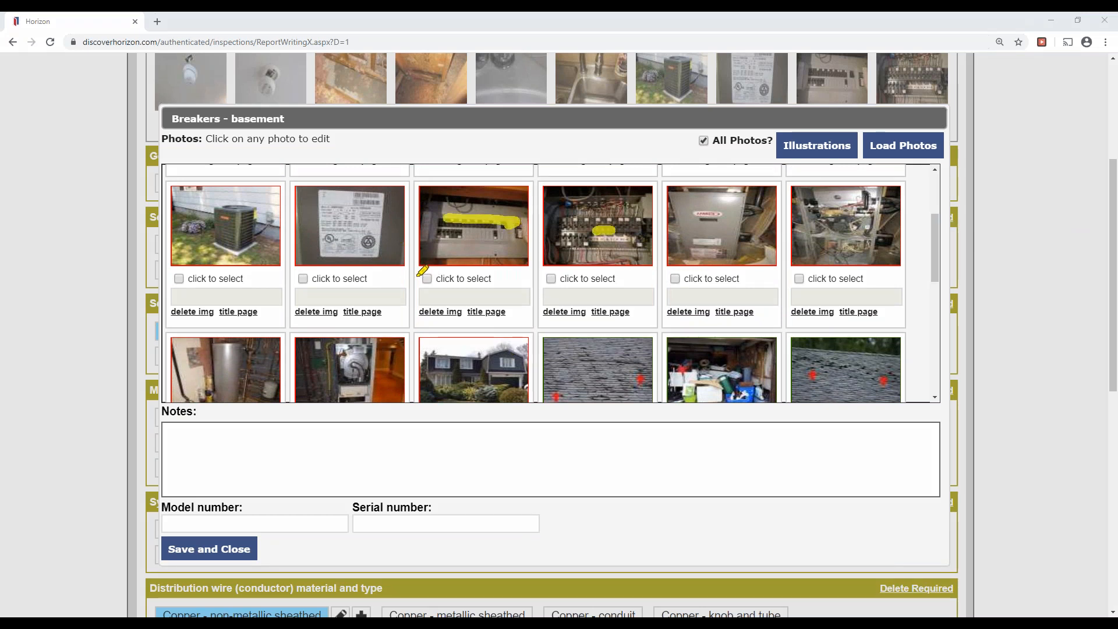
left_click_drag(423, 278, 591, 280)
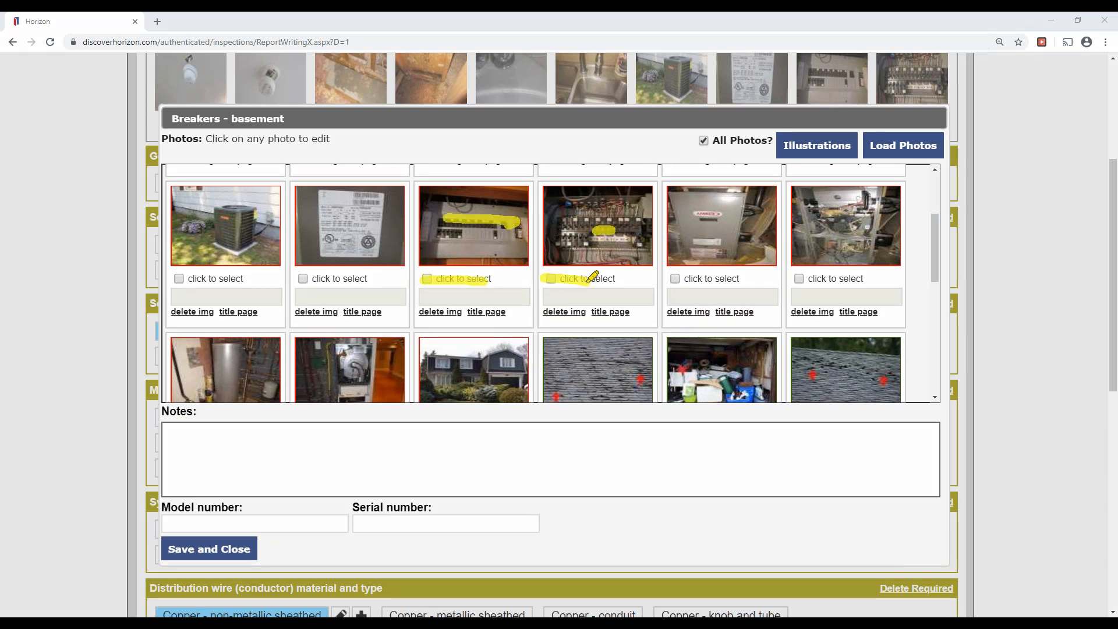
left_click(978, 265)
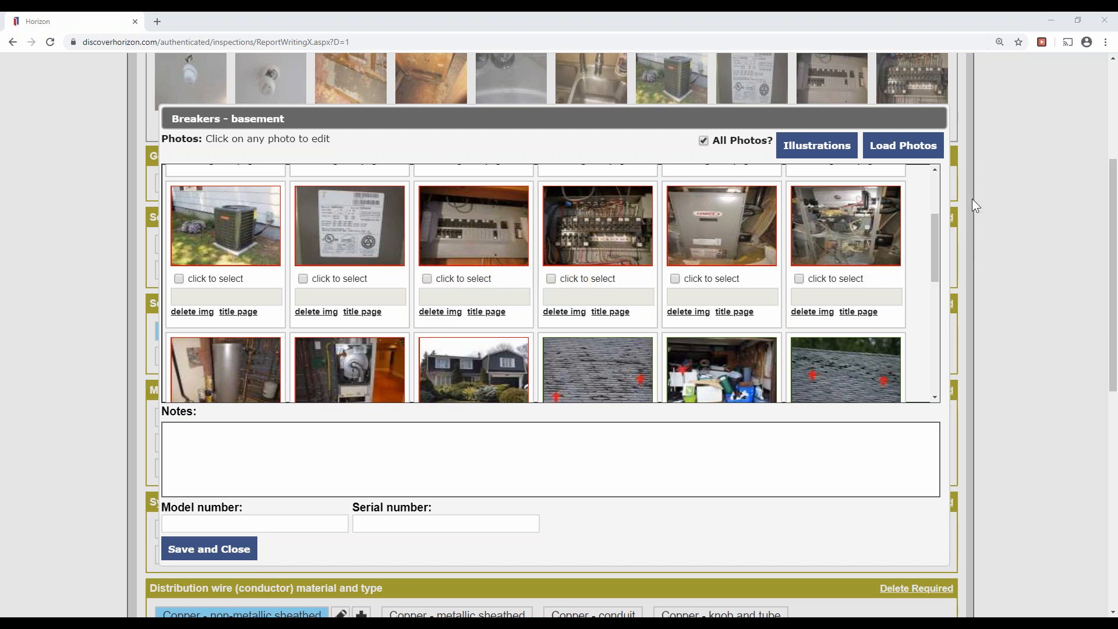
left_click(427, 279)
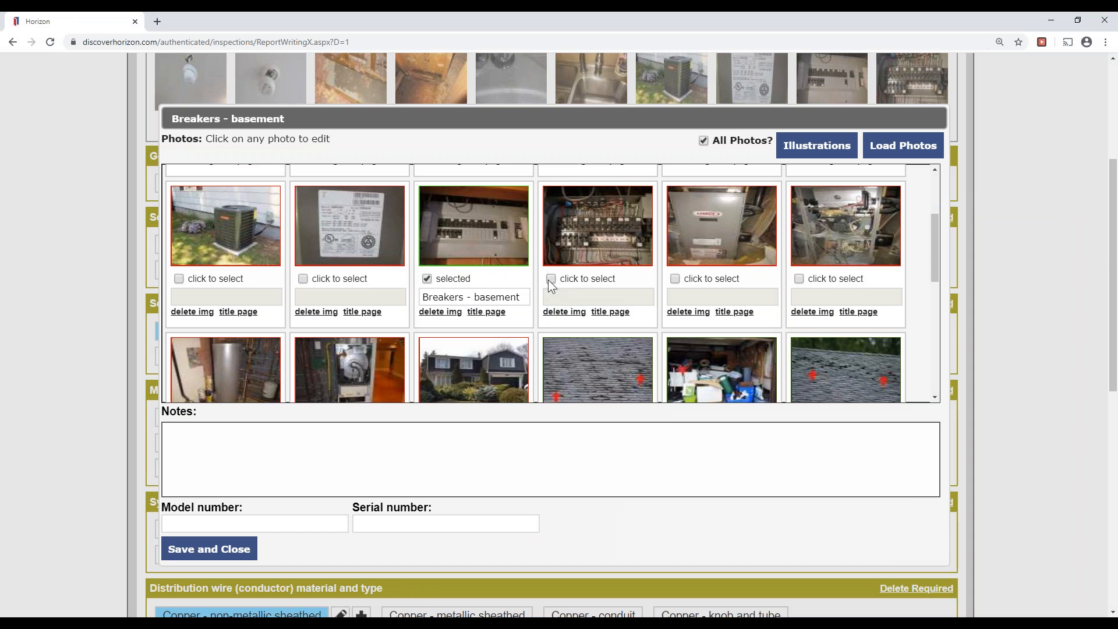
left_click(550, 281)
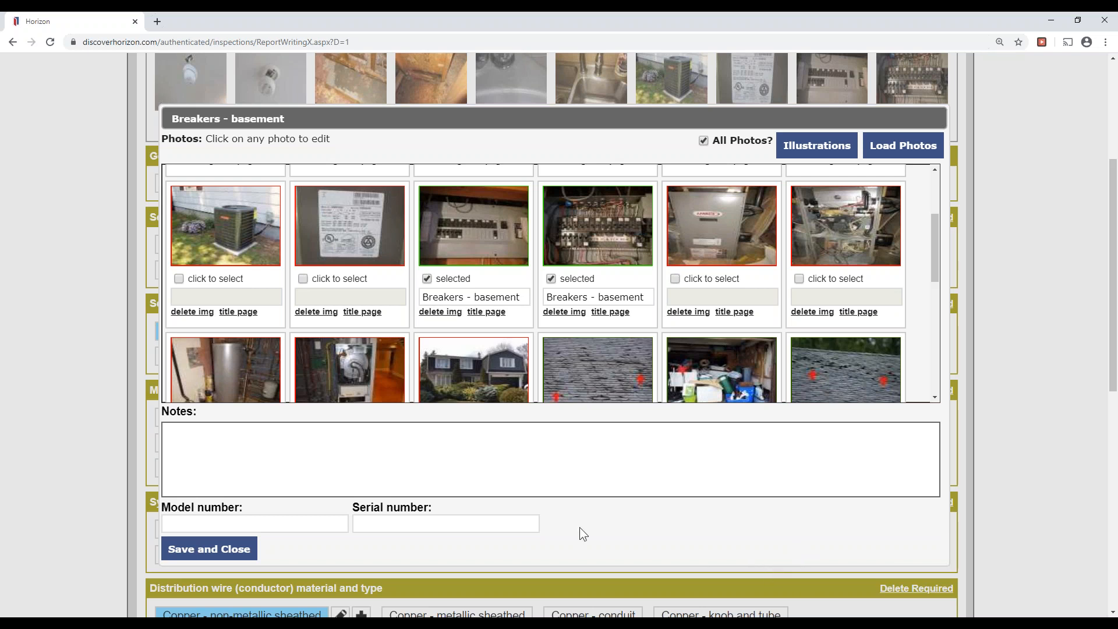
left_click(229, 548)
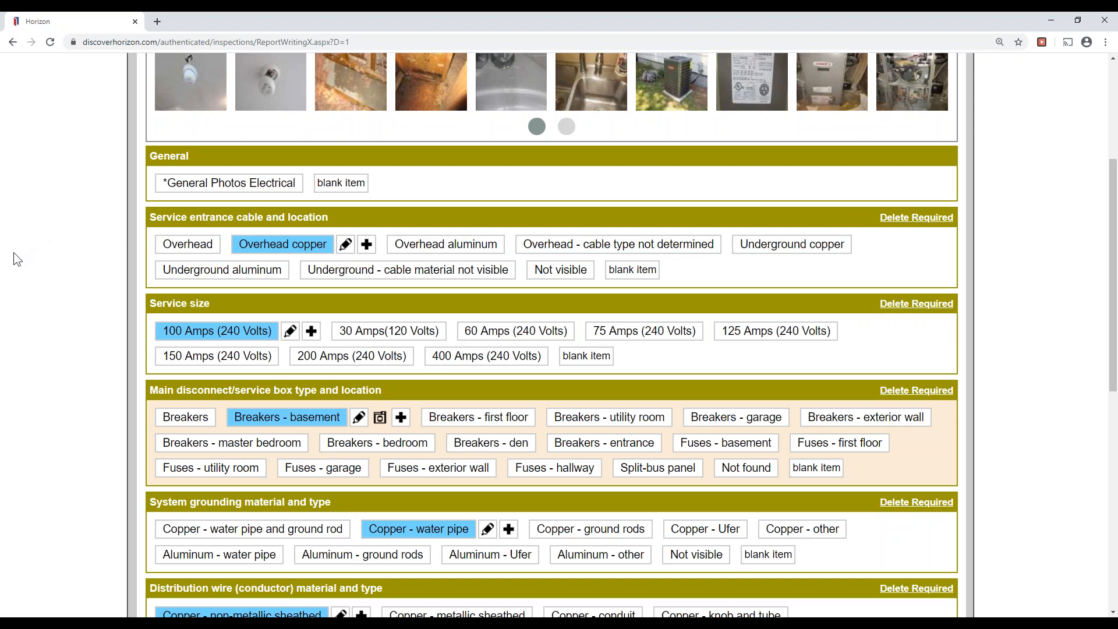
Go through Inspection Methods & Limitations to the Electrical Observations & Recommendations page.
scroll(13, 252, "down", 9)
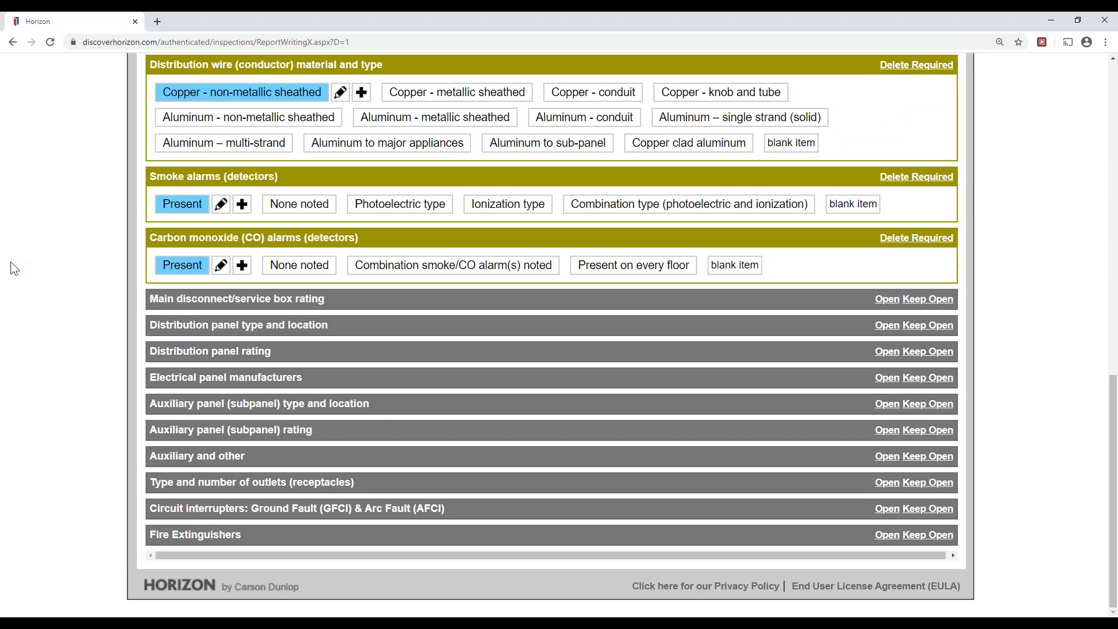
scroll(9, 262, "up", 10)
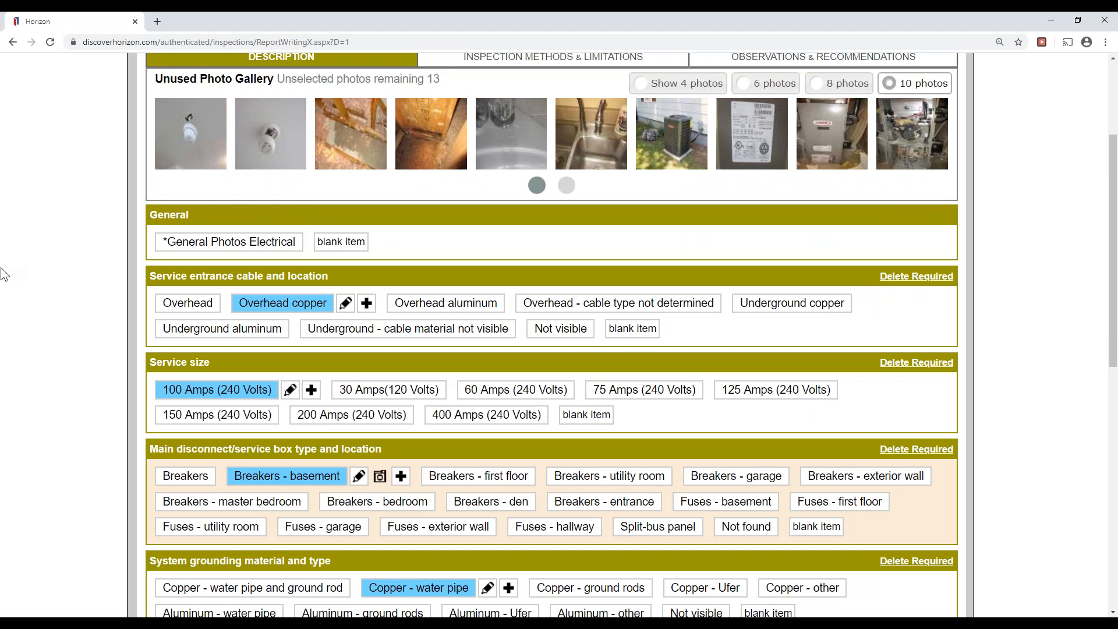
scroll(3, 274, "up", 3)
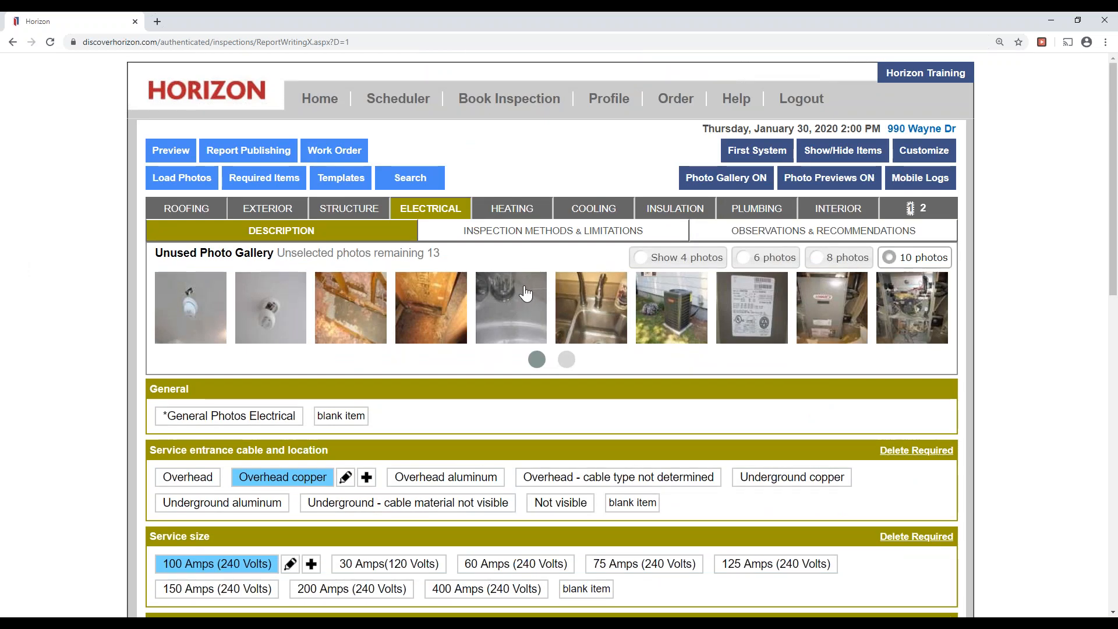
left_click(608, 231)
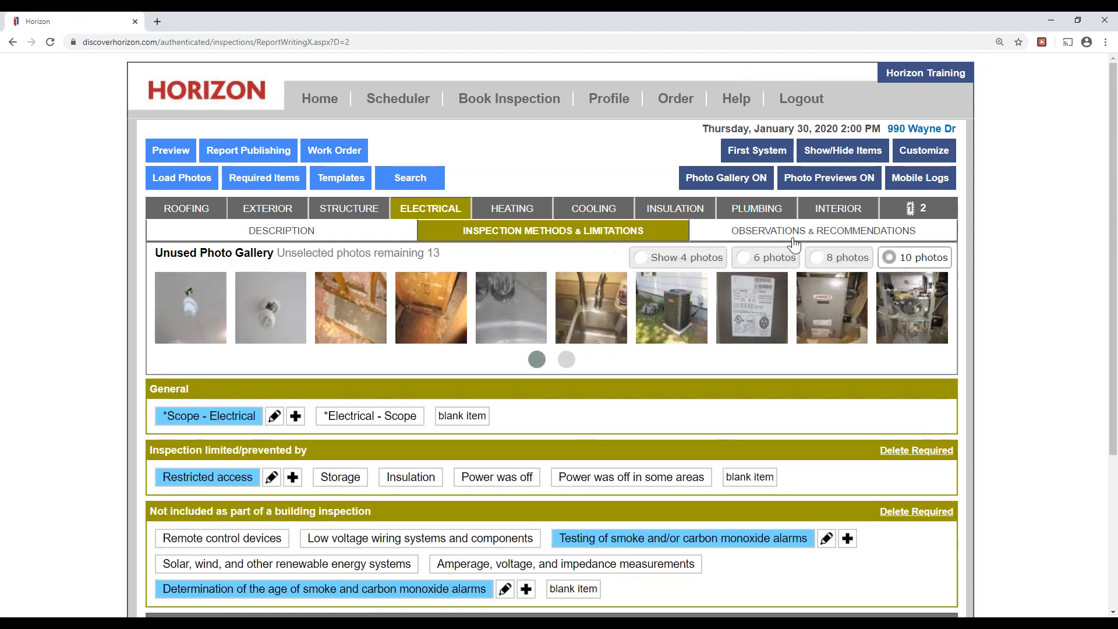
left_click(805, 233)
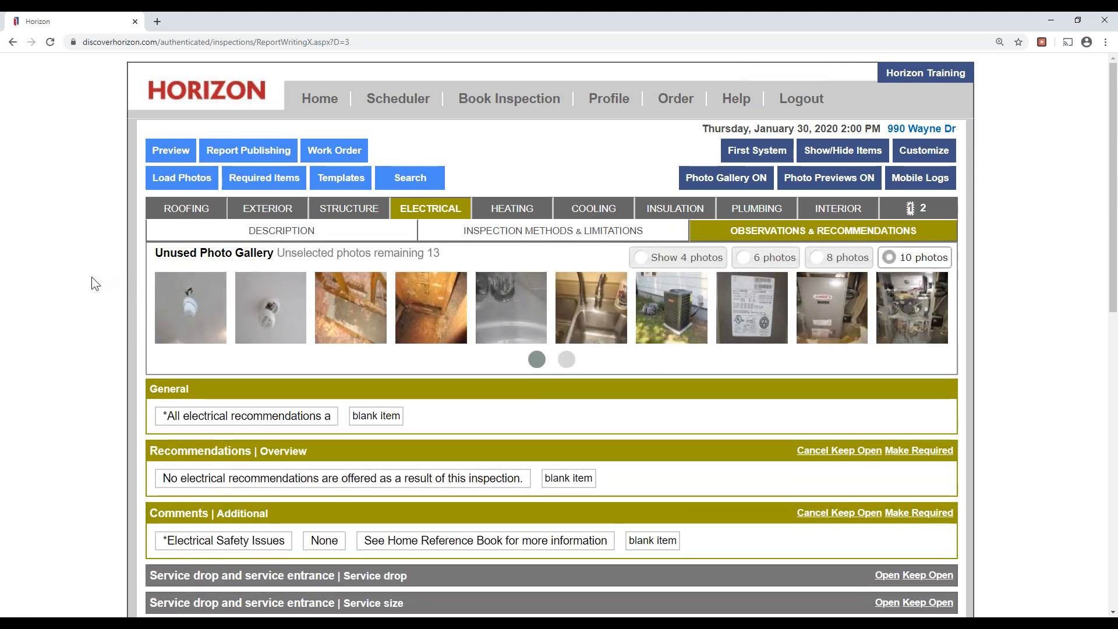
Select the two smoke alarm photos from the unused gallery.
left_click(186, 326)
left_click(268, 325)
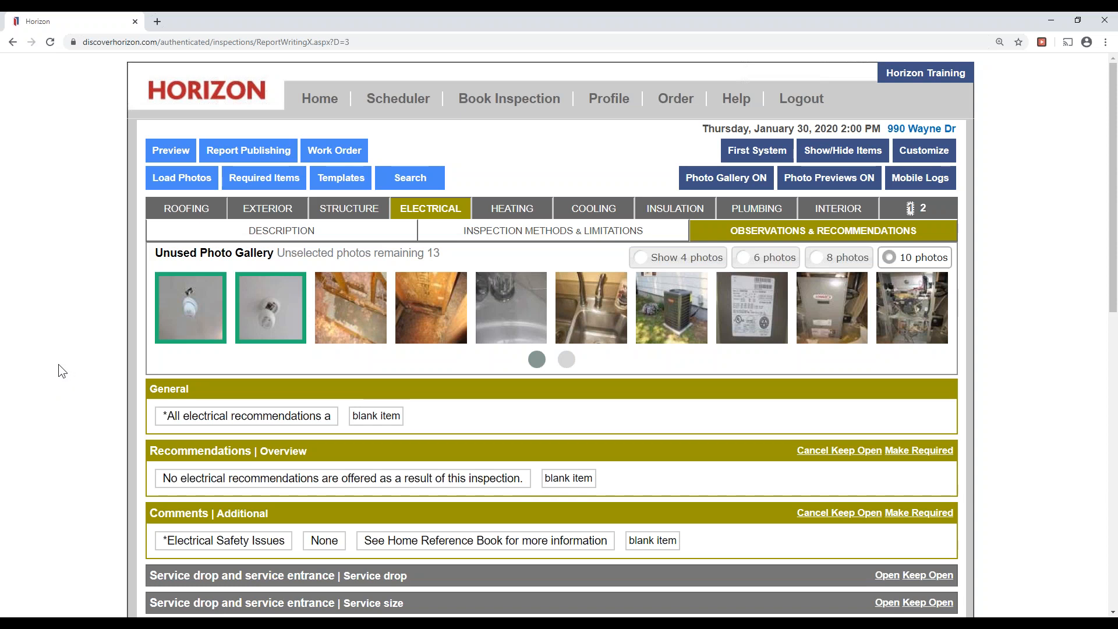
scroll(58, 365, "down", 11)
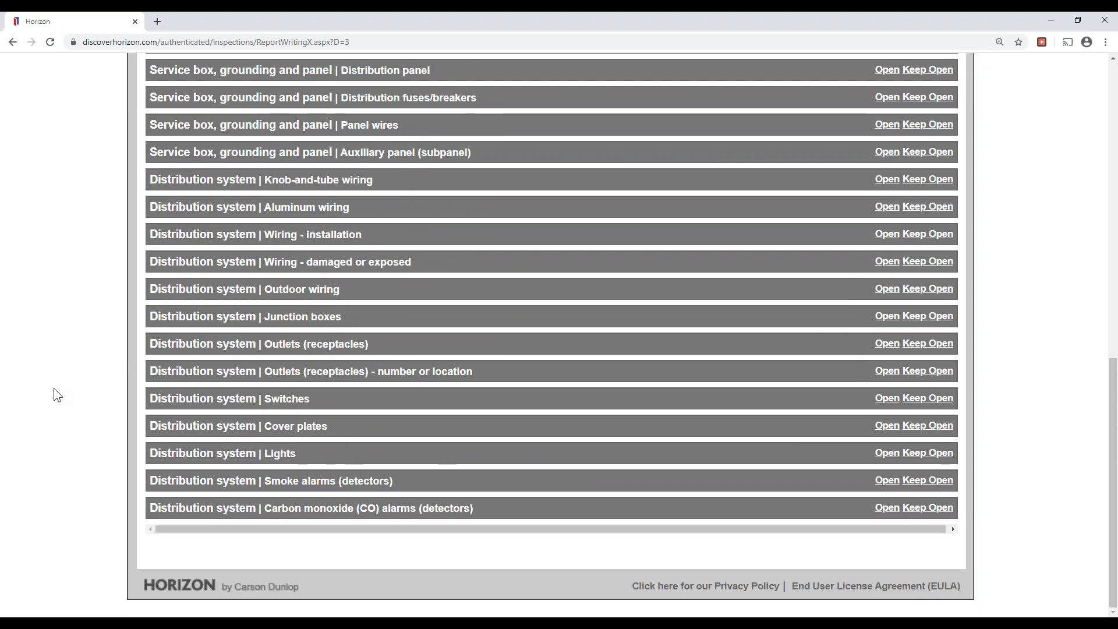
Mark the smoke alarms Inoperative, located in 'First and second floor hallways', and save.
left_click(304, 480)
left_click(307, 91)
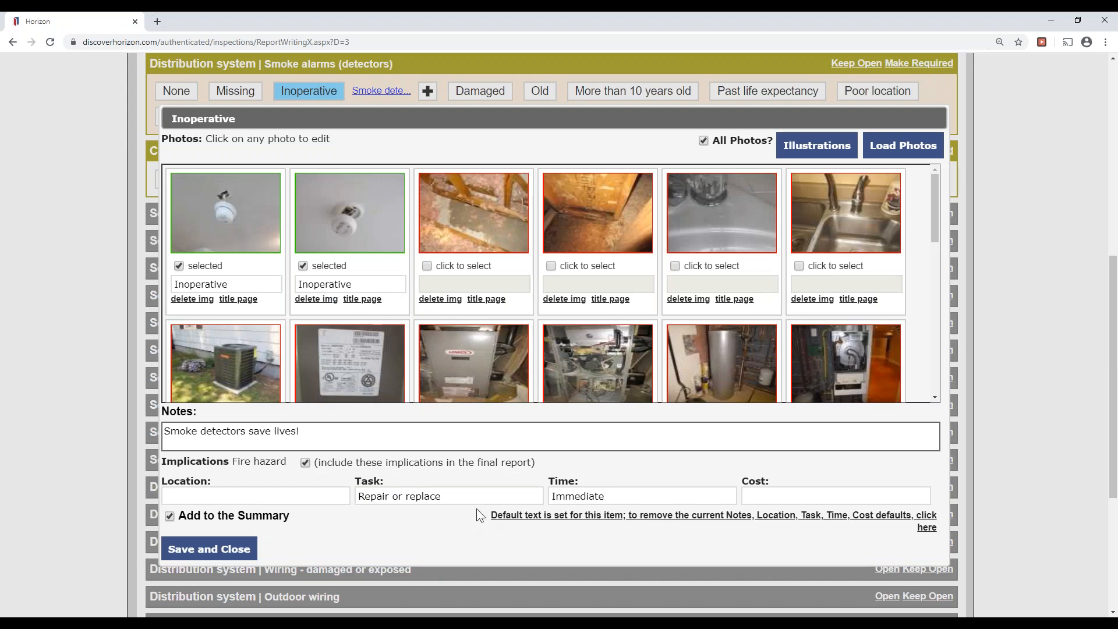
key("Tab")
key("Tab")
left_click_drag(303, 432, 6, 436)
left_click_drag(187, 482, 190, 482)
left_click(214, 497)
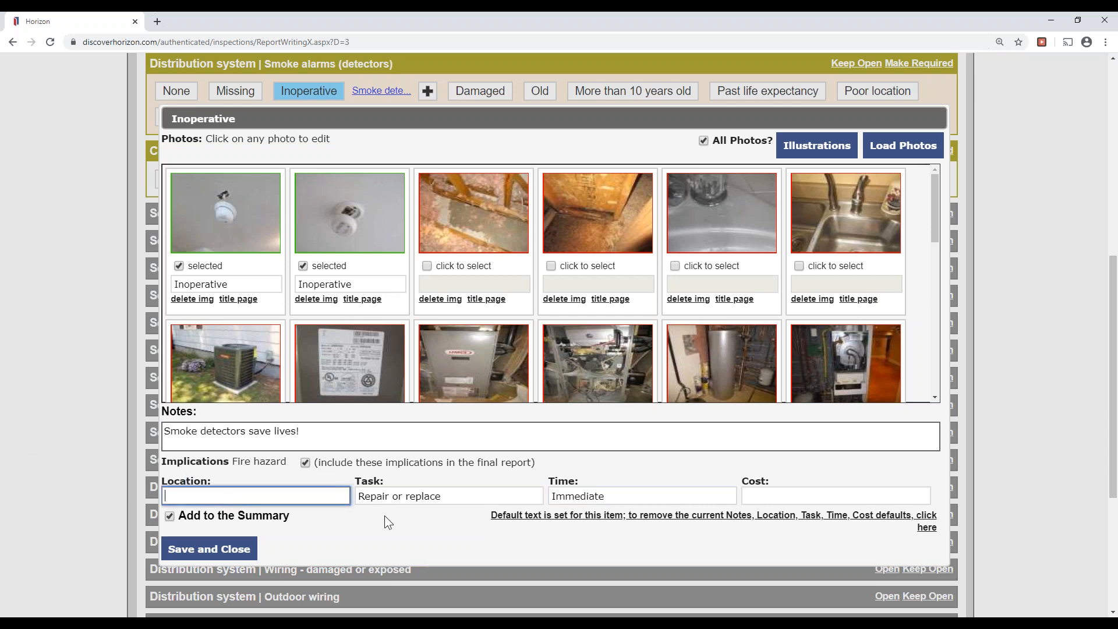
type("First and second floor hallways")
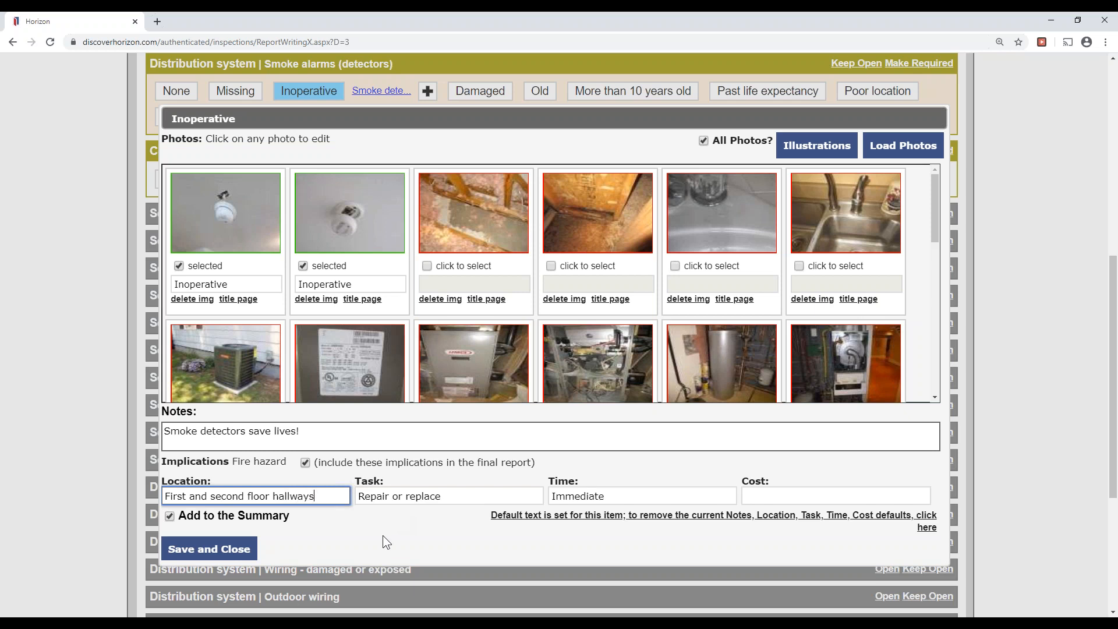
mouse_move(244, 230)
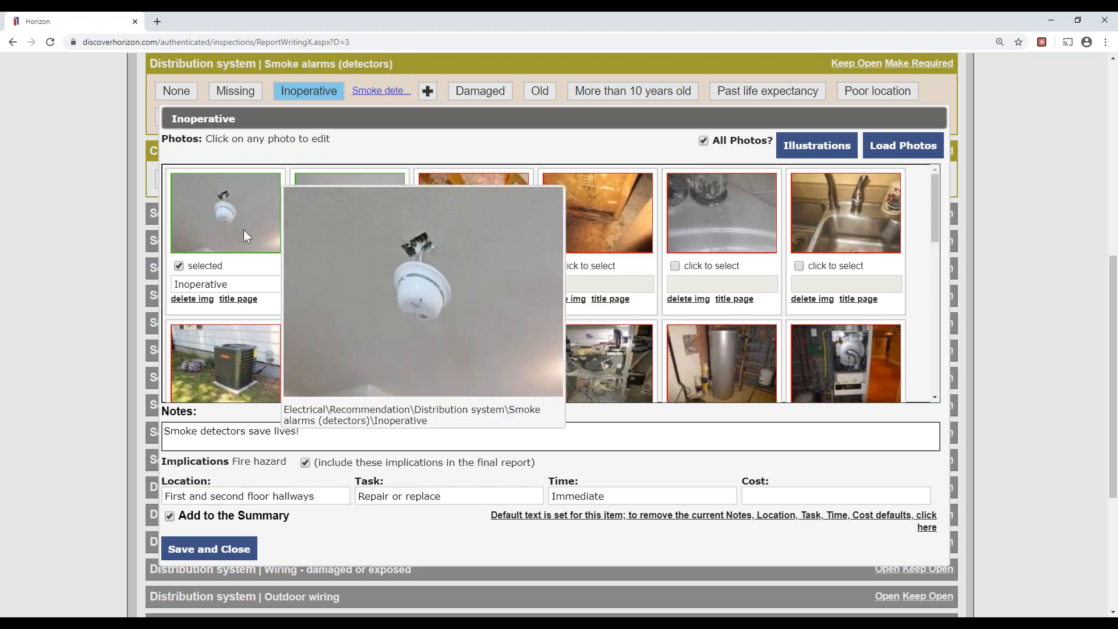
left_click(303, 265)
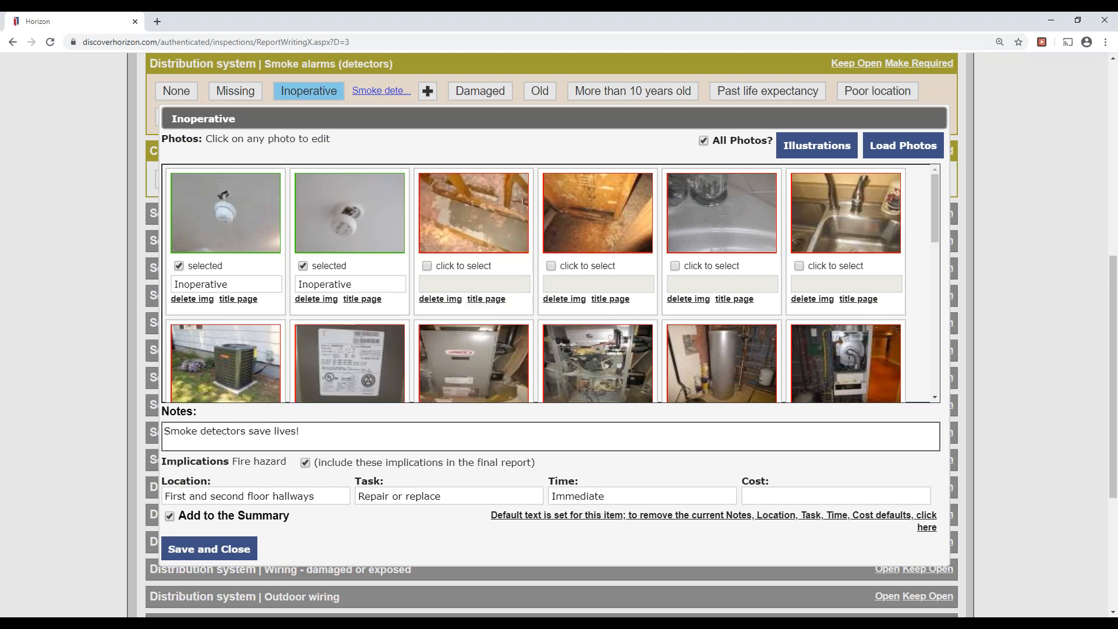
left_click(231, 550)
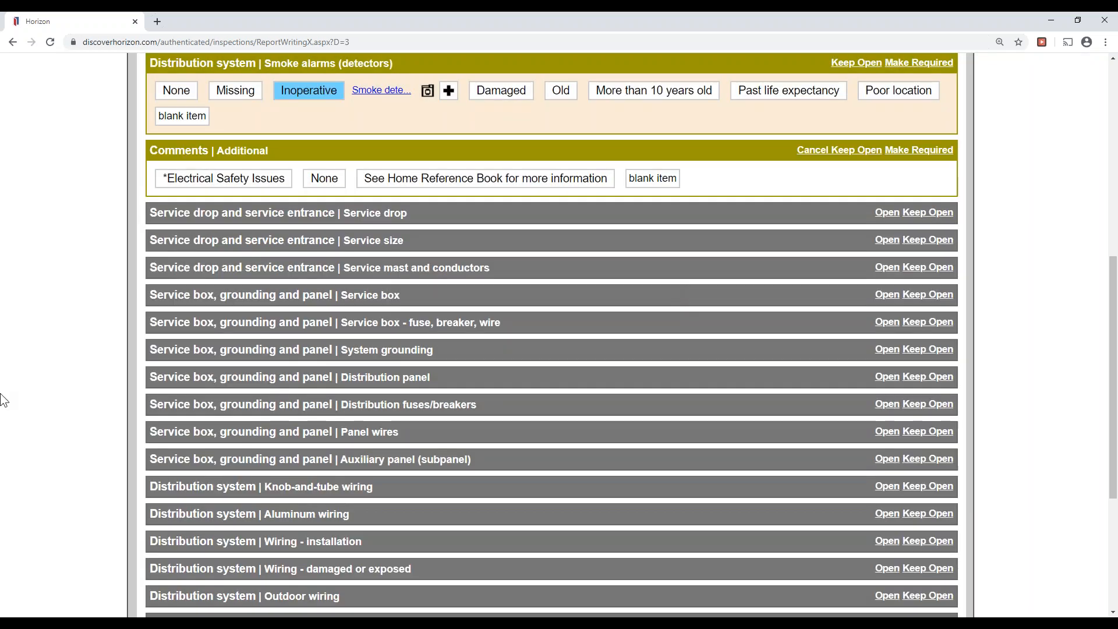
Go to the Heating Description page and bring up photos and notes for the Furnace entry.
scroll(5, 234, "up", 8)
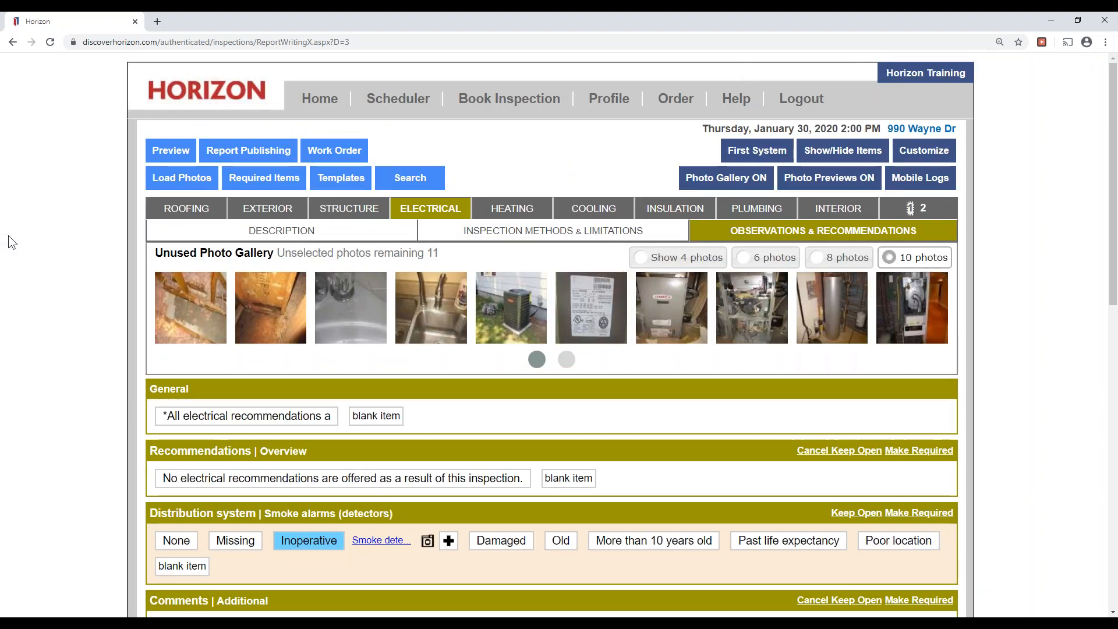
left_click(566, 359)
left_click(537, 360)
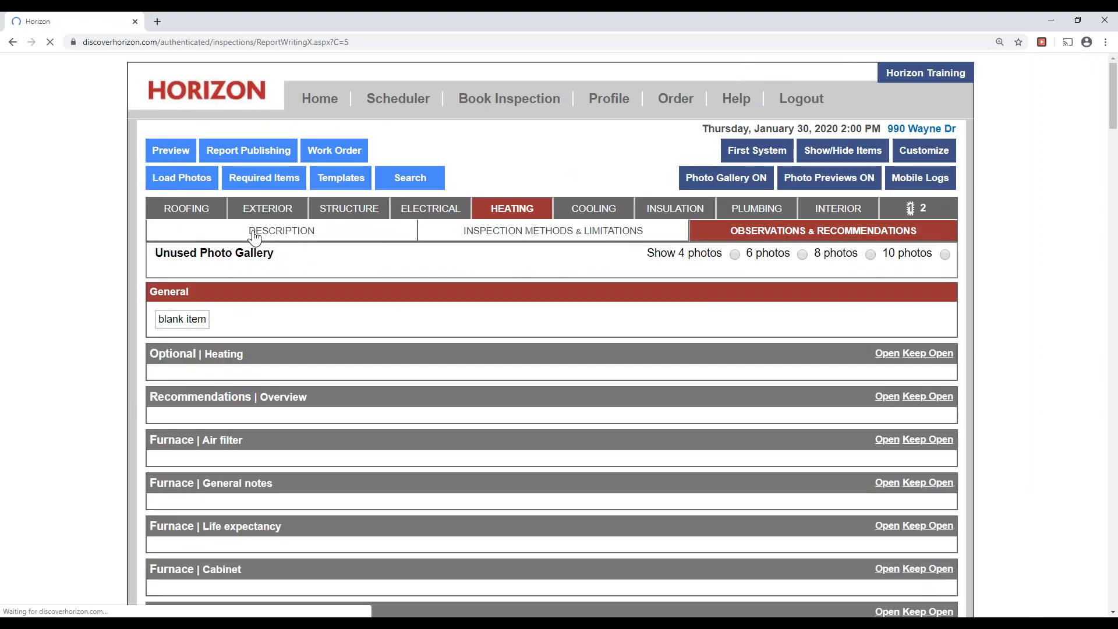
left_click(252, 232)
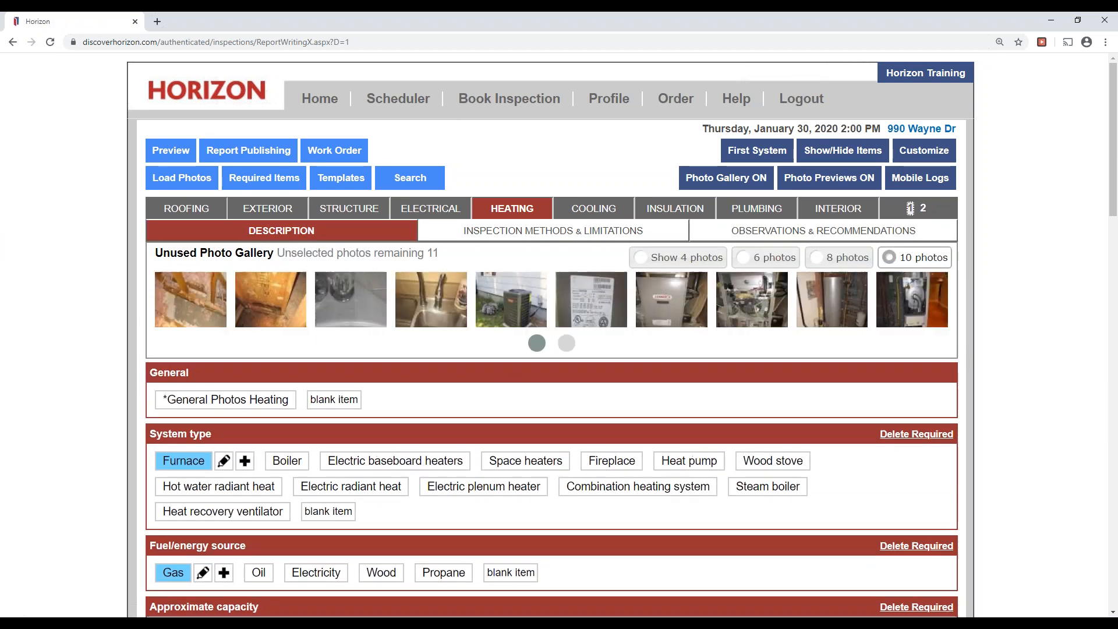
scroll(19, 272, "down", 2)
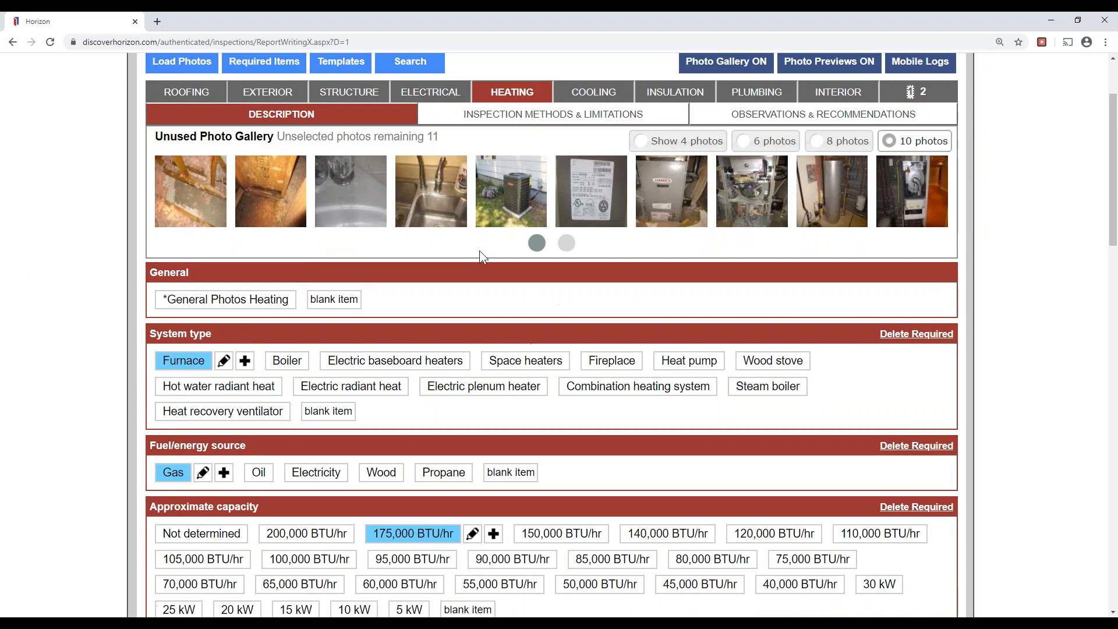
left_click_drag(153, 335, 210, 337)
left_click(2, 354)
left_click(224, 361)
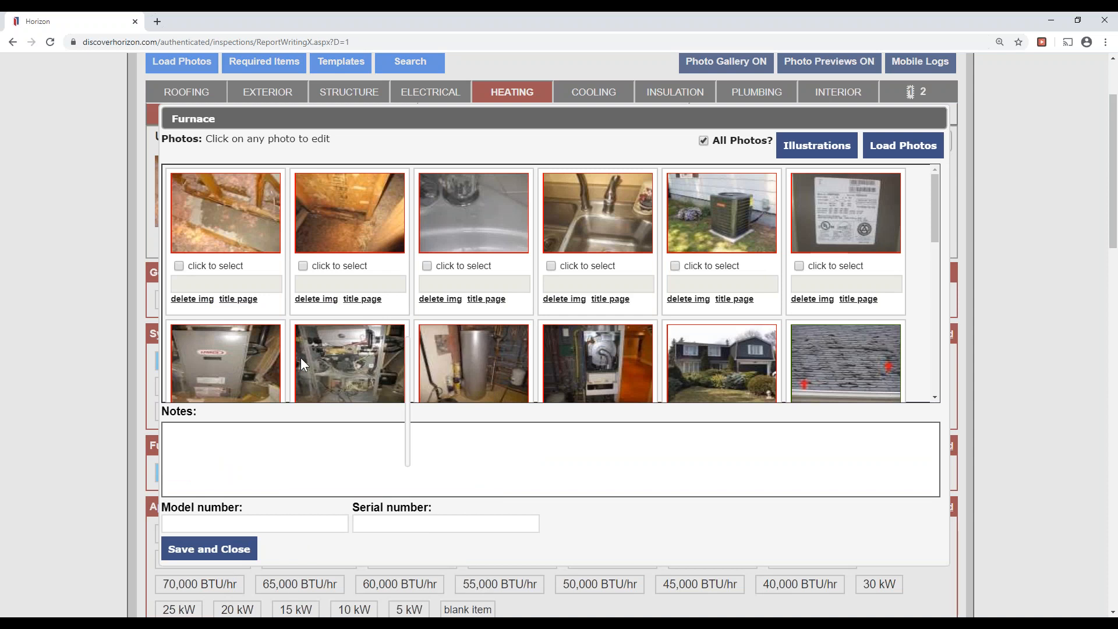
Tick the two furnace photos, caption them Furnace, and save the Furnace entry.
scroll(300, 356, "down", 2)
left_click(179, 300)
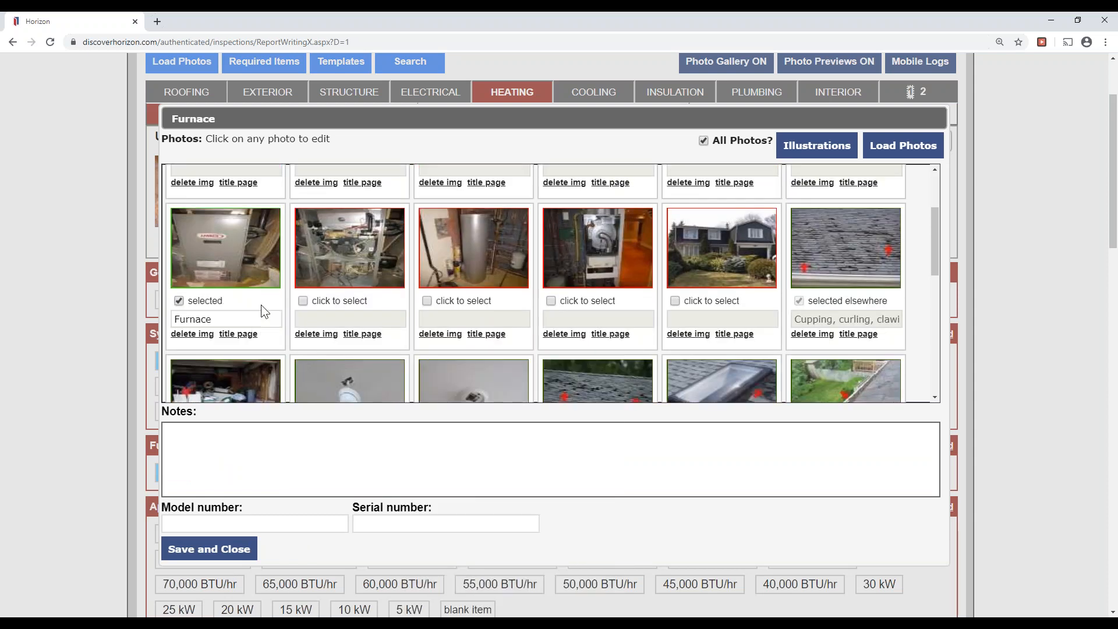
left_click(302, 300)
left_click(939, 187)
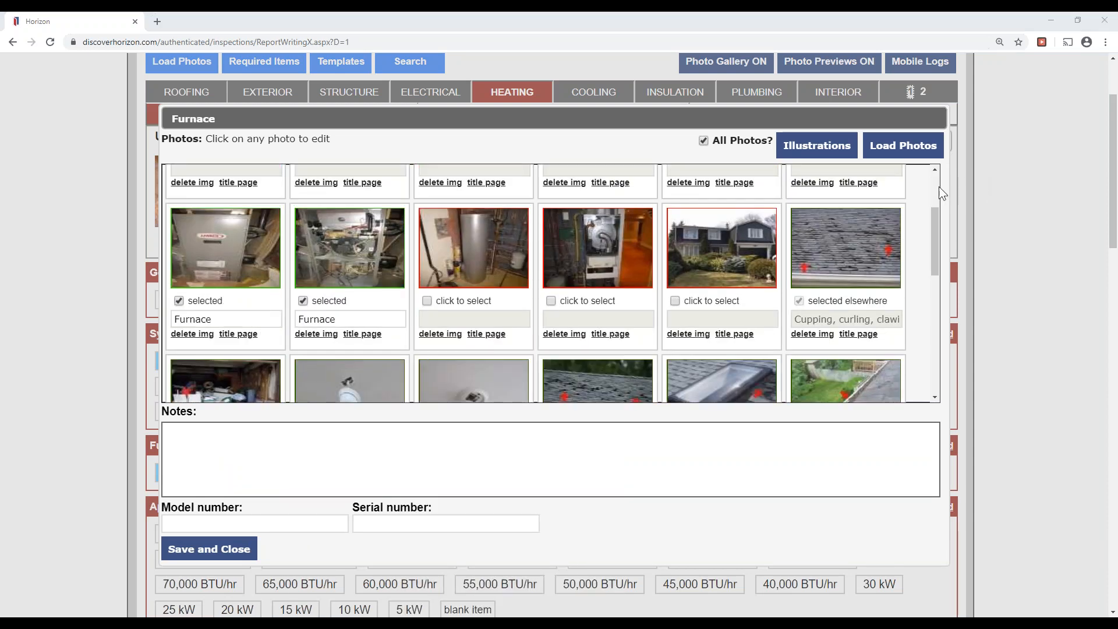
left_click(970, 223)
left_click_drag(178, 301, 206, 300)
left_click_drag(297, 300, 350, 300)
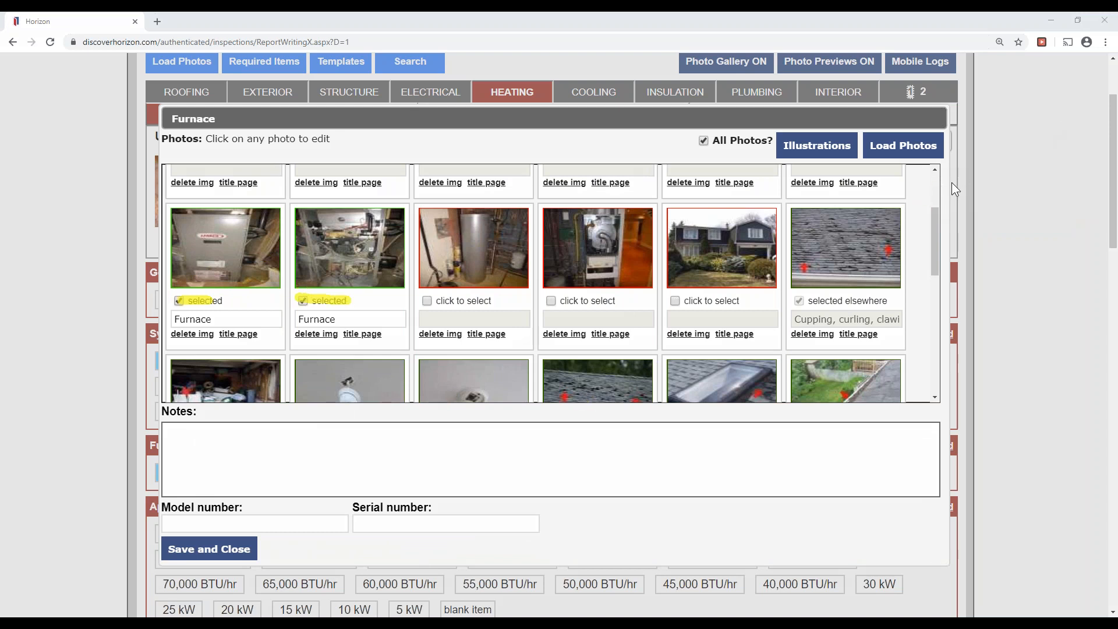
left_click_drag(170, 547, 259, 548)
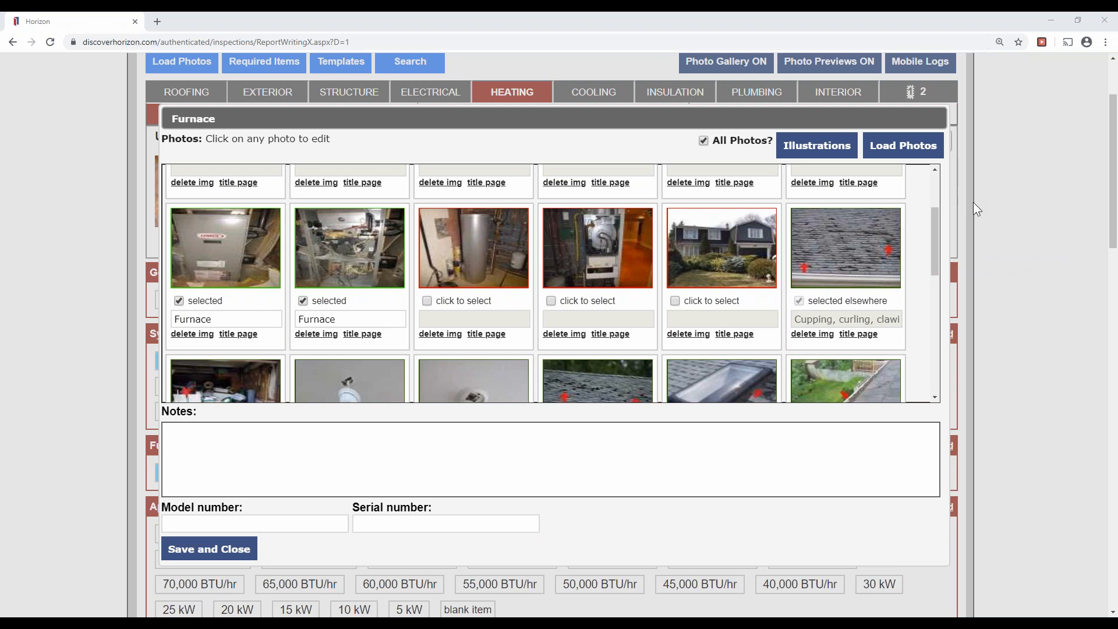
left_click(209, 548)
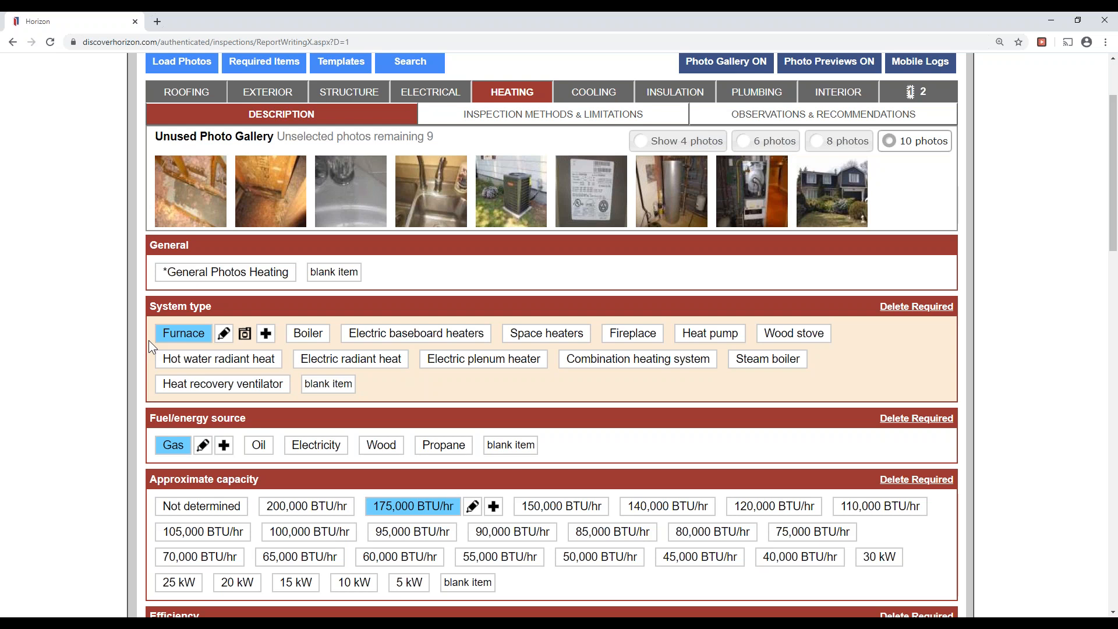
Review Heating's Inspection Methods & Limitations, then show its Observations & Recommendations list.
scroll(18, 386, "down", 10)
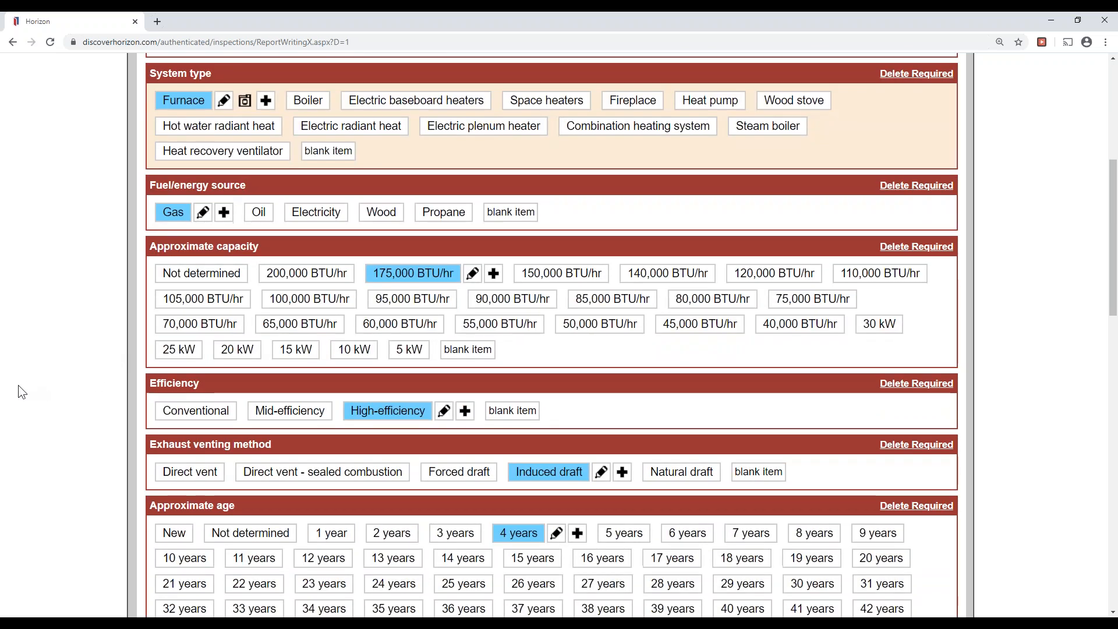
scroll(15, 385, "down", 3)
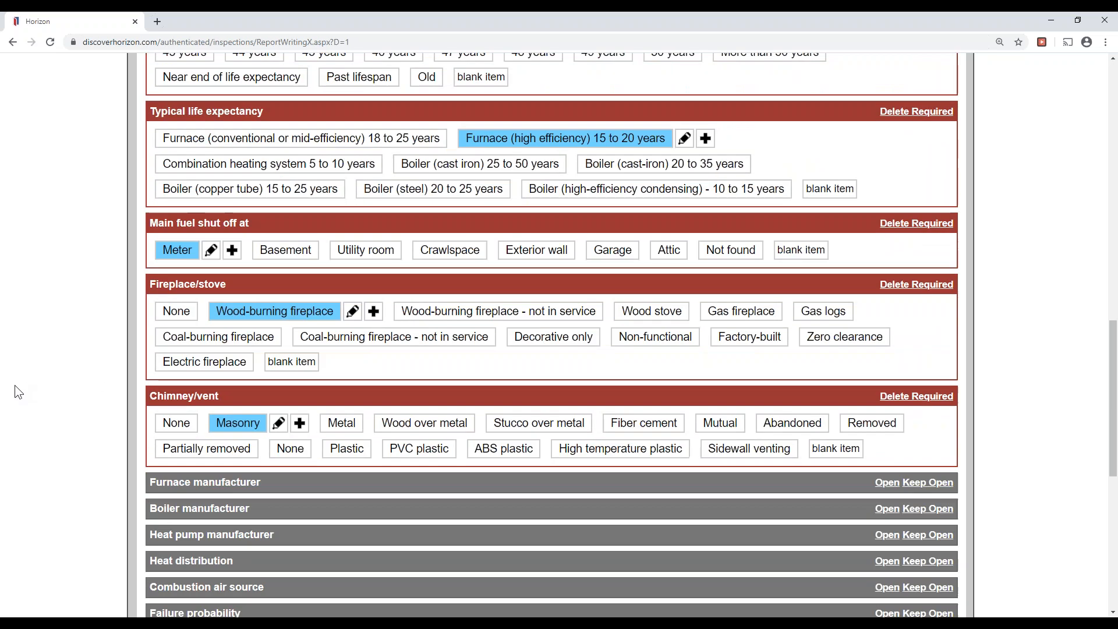
scroll(34, 393, "up", 13)
scroll(64, 411, "up", 3)
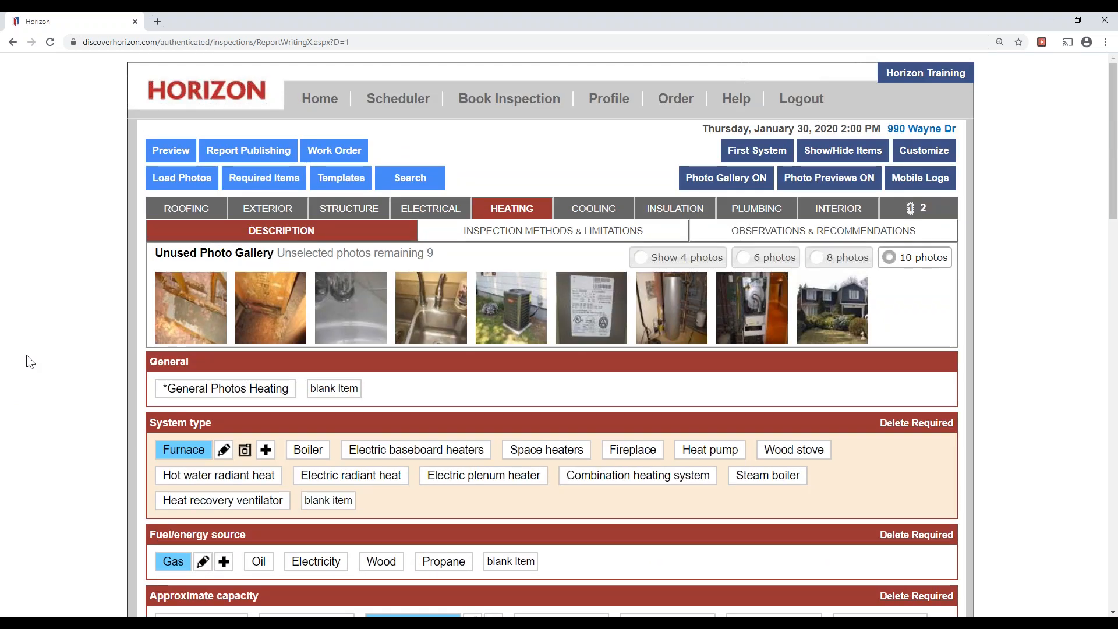
left_click(554, 232)
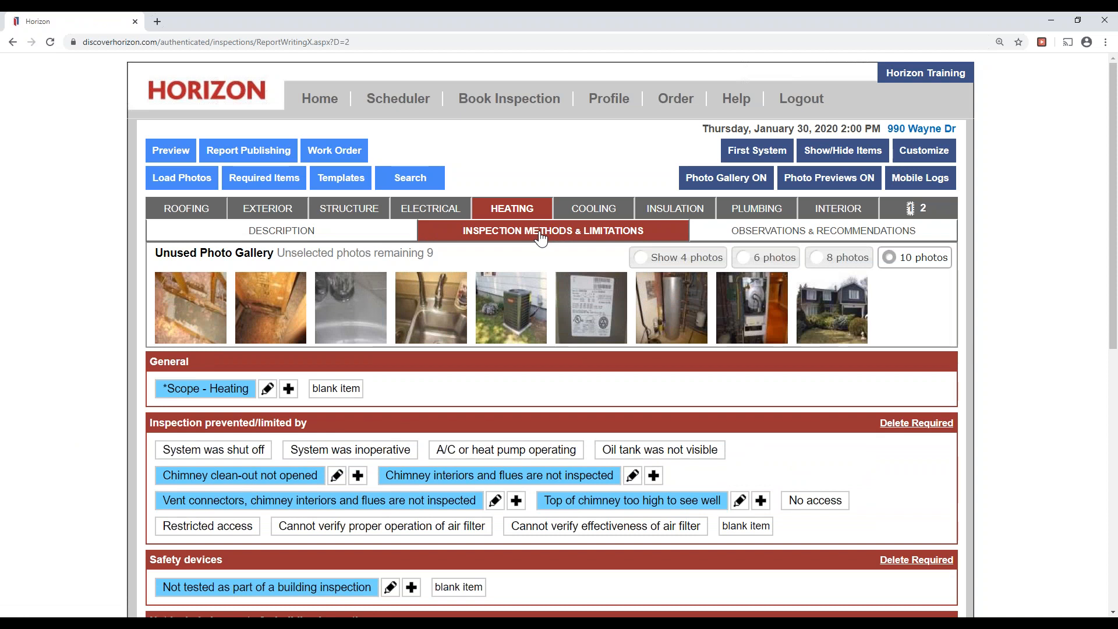
left_click(857, 233)
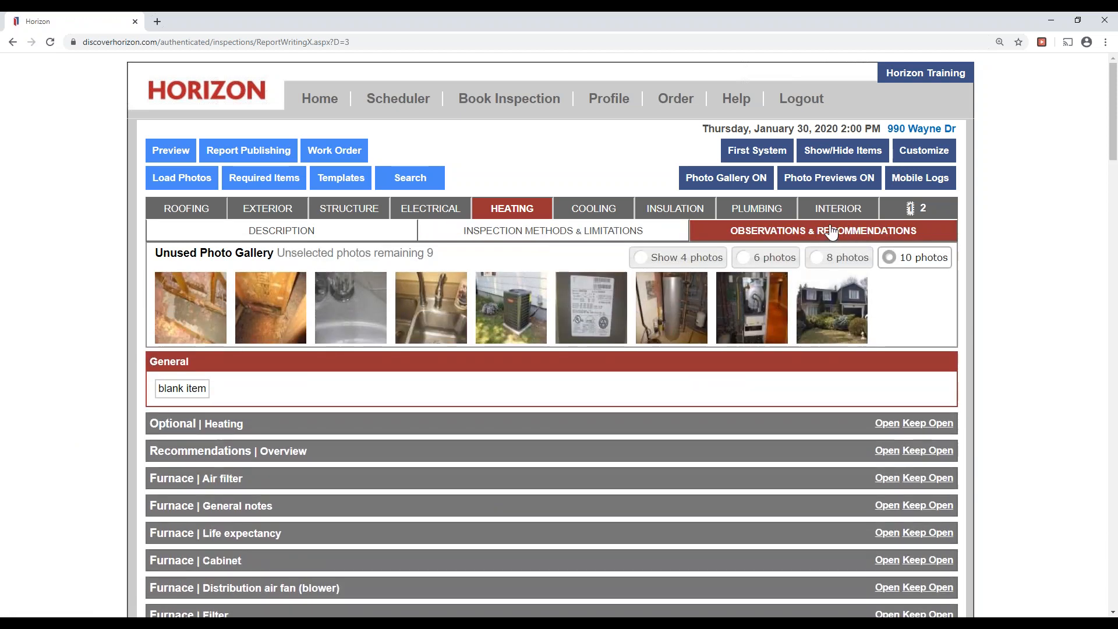
Select 'No heating recommendations are offered' under Recommendations Overview and save without location or cost.
left_click(249, 453)
scroll(259, 454, "up", 6)
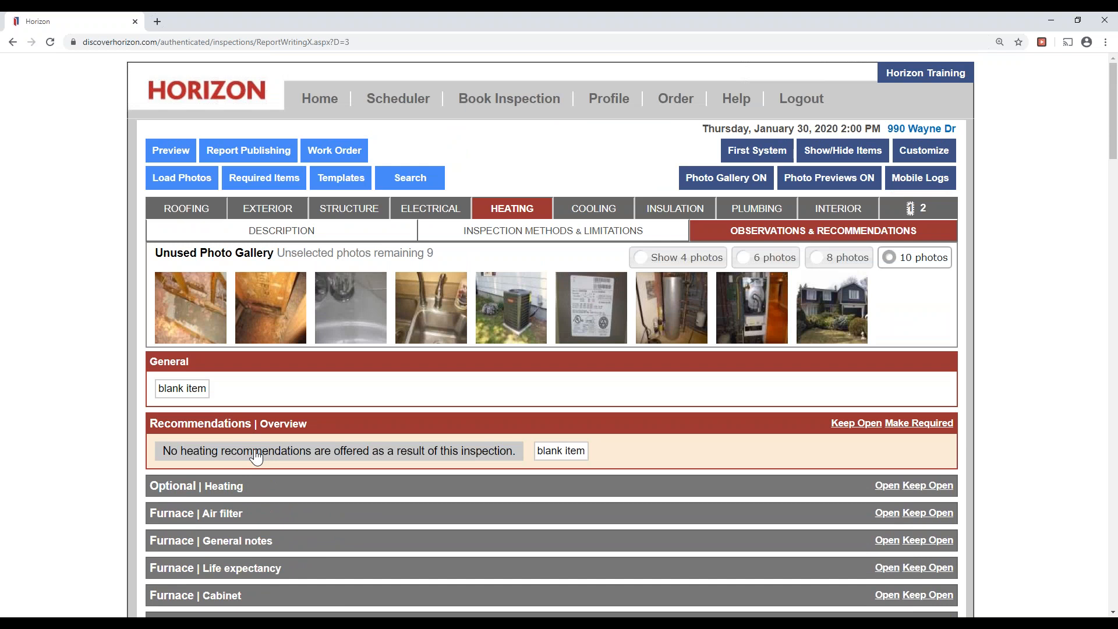
left_click(256, 457)
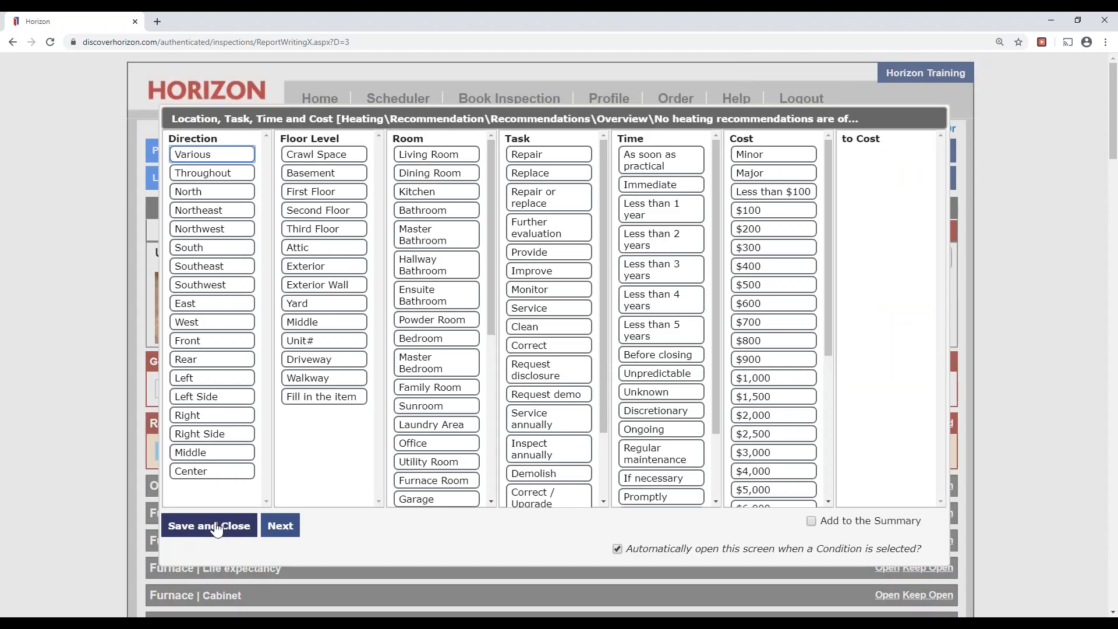
left_click(216, 527)
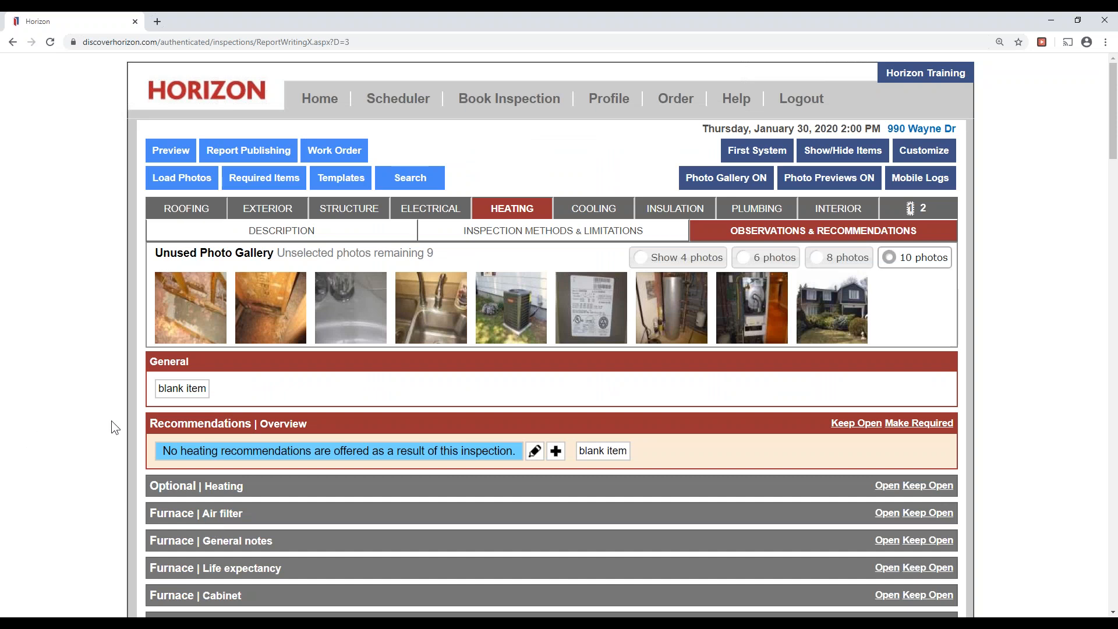
left_click(586, 205)
Open the Air cooled entry's photos and notes, undoing the mistakenly ticked water heater and furnace photos.
left_click(308, 233)
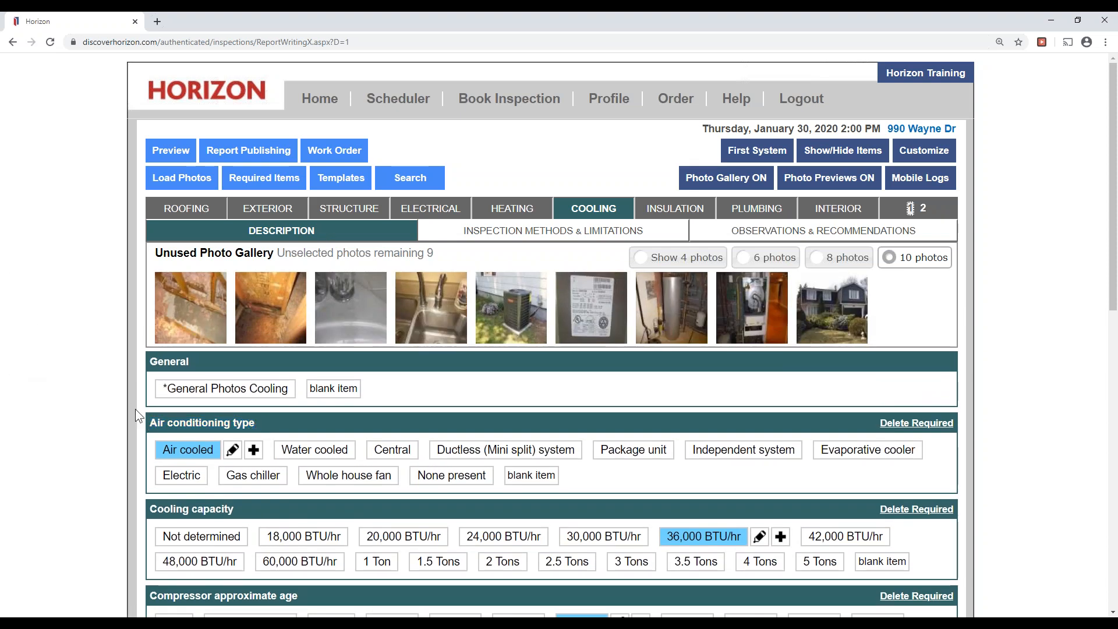
left_click(232, 450)
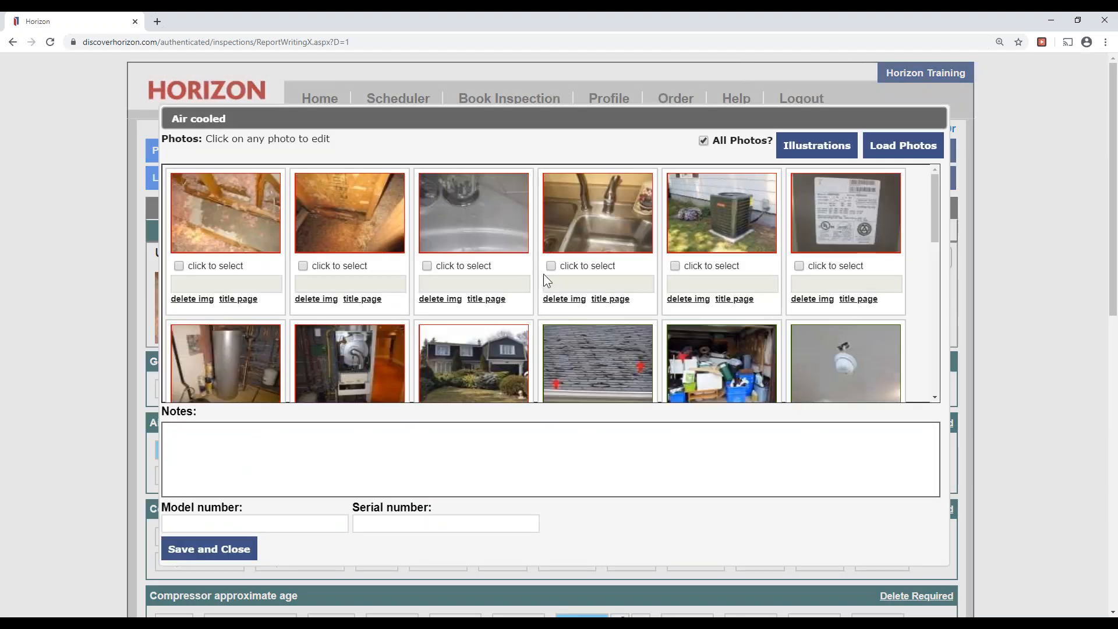
scroll(559, 274, "down", 2)
left_click(237, 314)
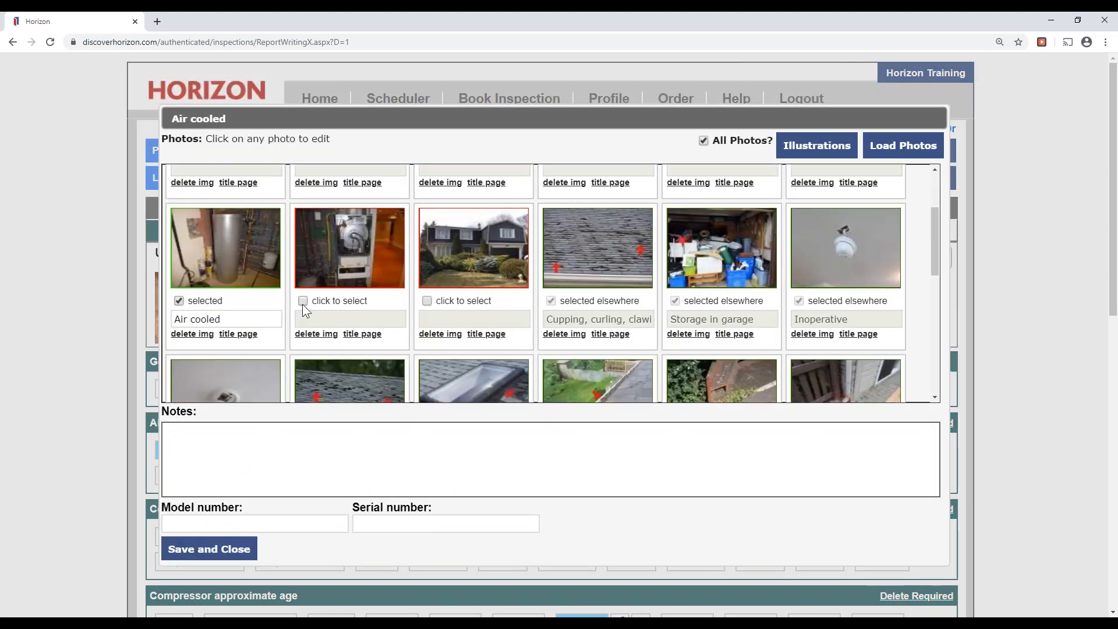
left_click(301, 302)
left_click(504, 468)
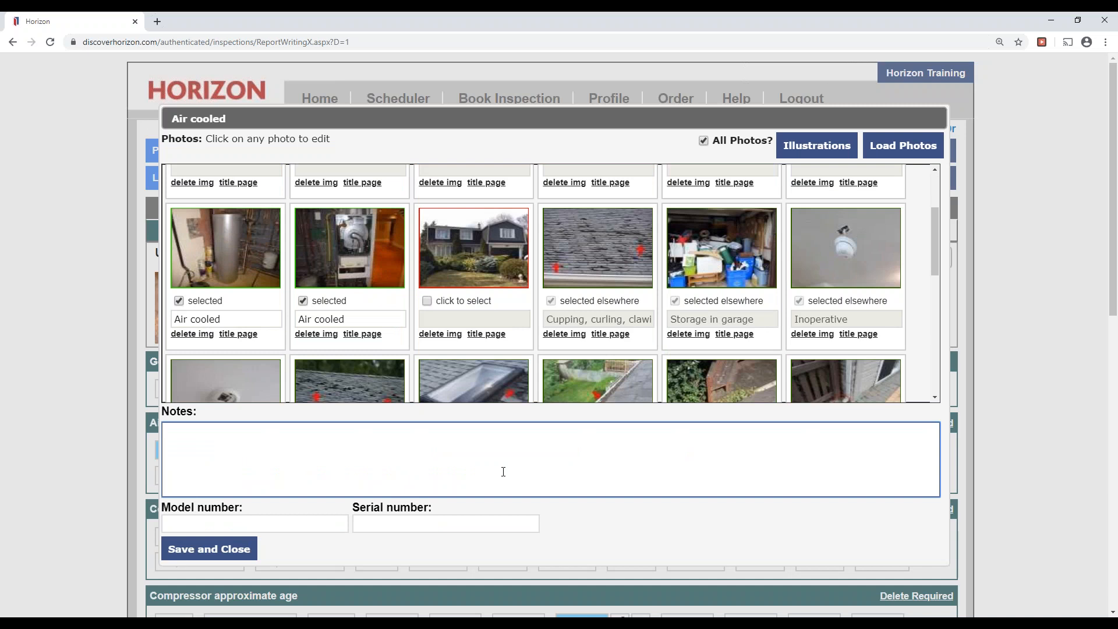
left_click(178, 301)
left_click(302, 300)
scroll(631, 382, "up", 2)
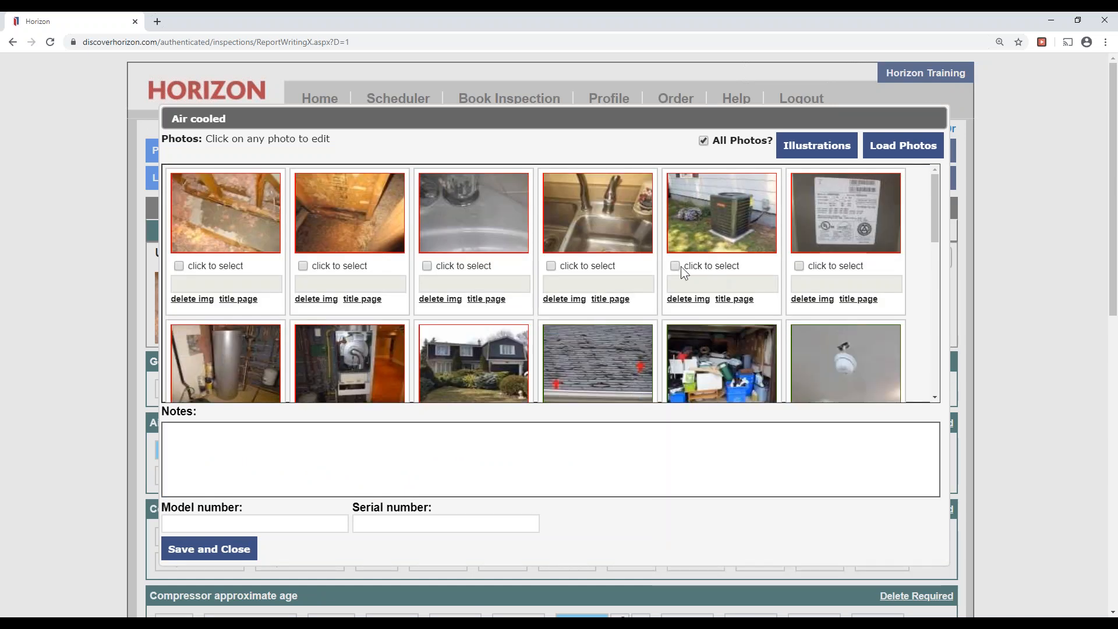
Attach the outdoor A/C unit and data plate photos, add the two A/C units note, and save.
left_click(716, 271)
left_click(798, 266)
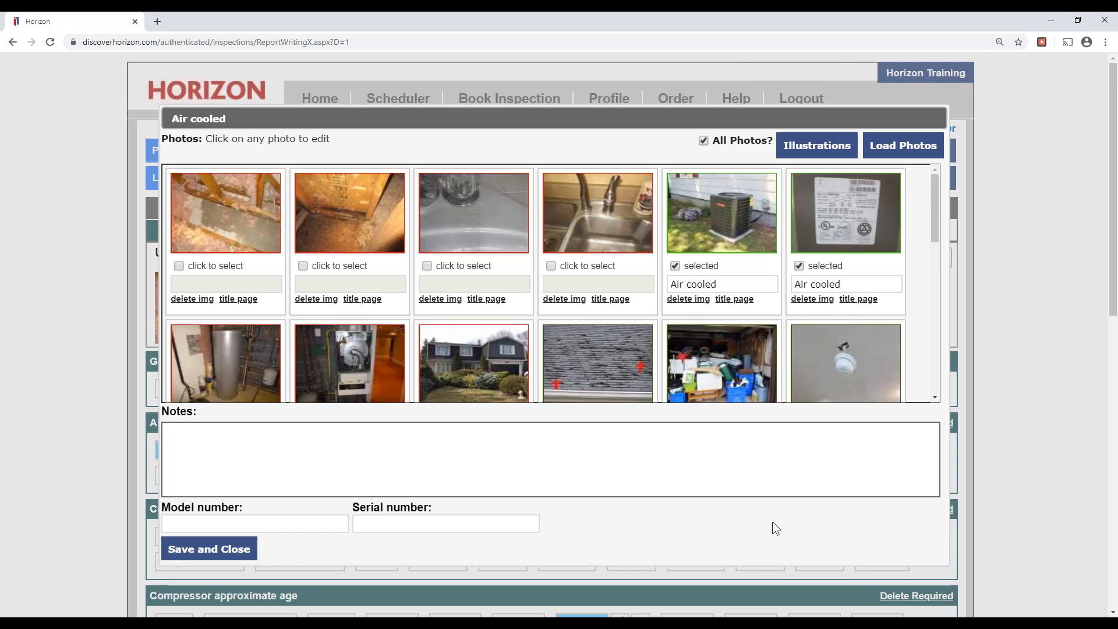
left_click(761, 474)
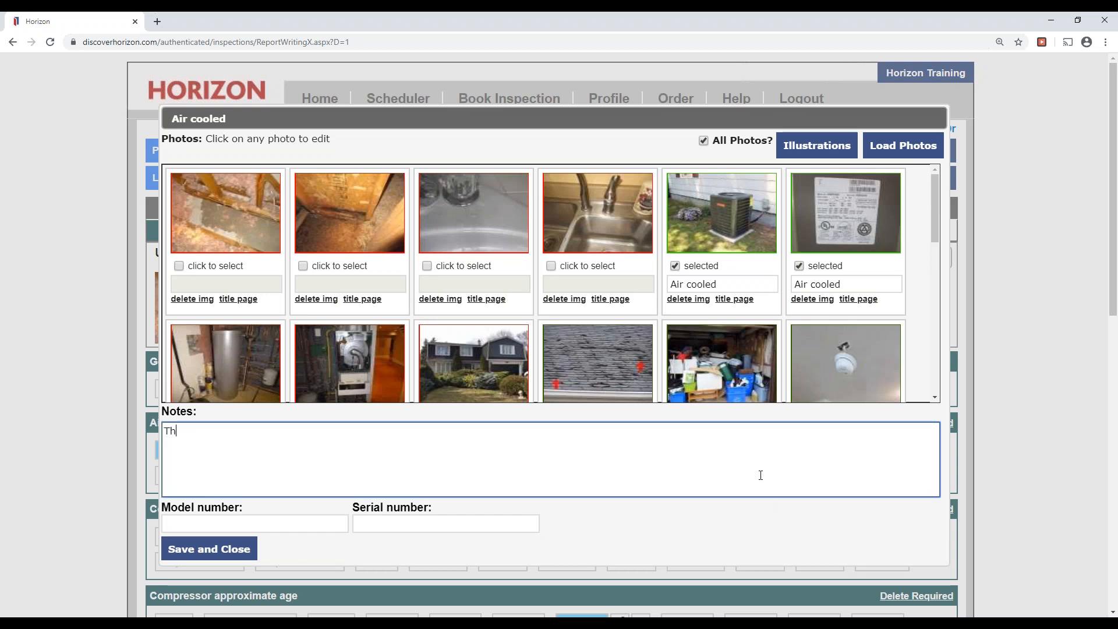
type("There are")
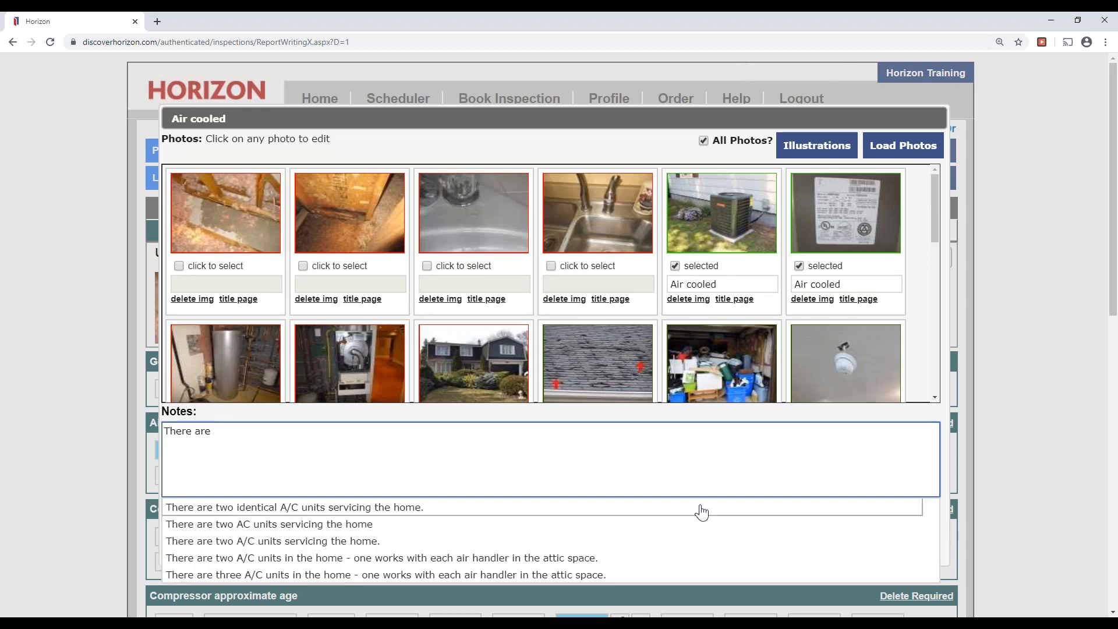
left_click(579, 558)
left_click(662, 552)
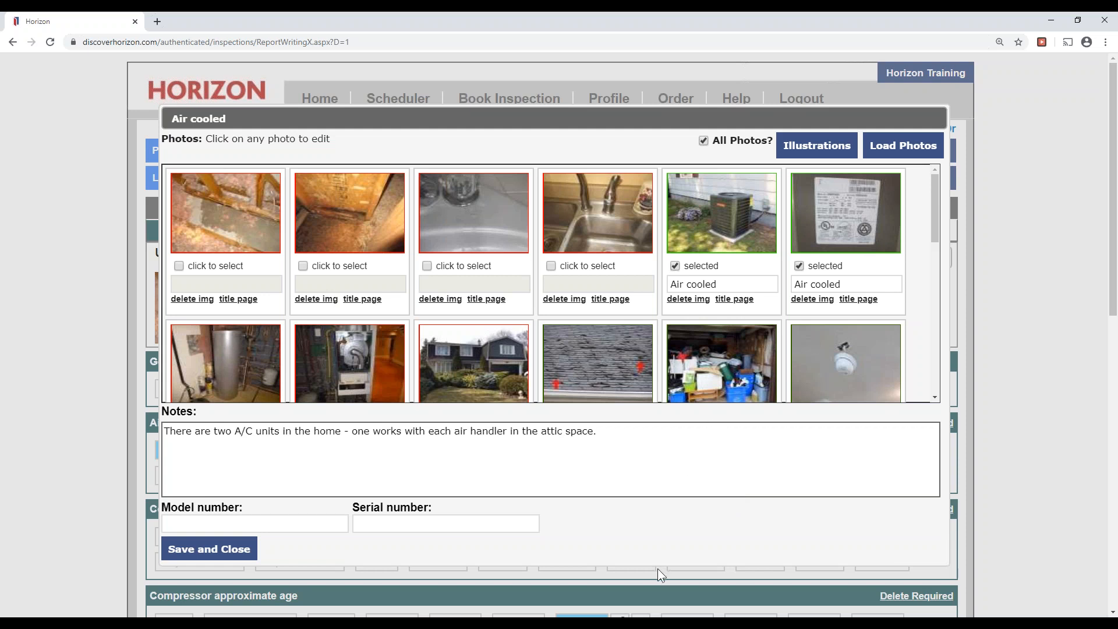
left_click(220, 548)
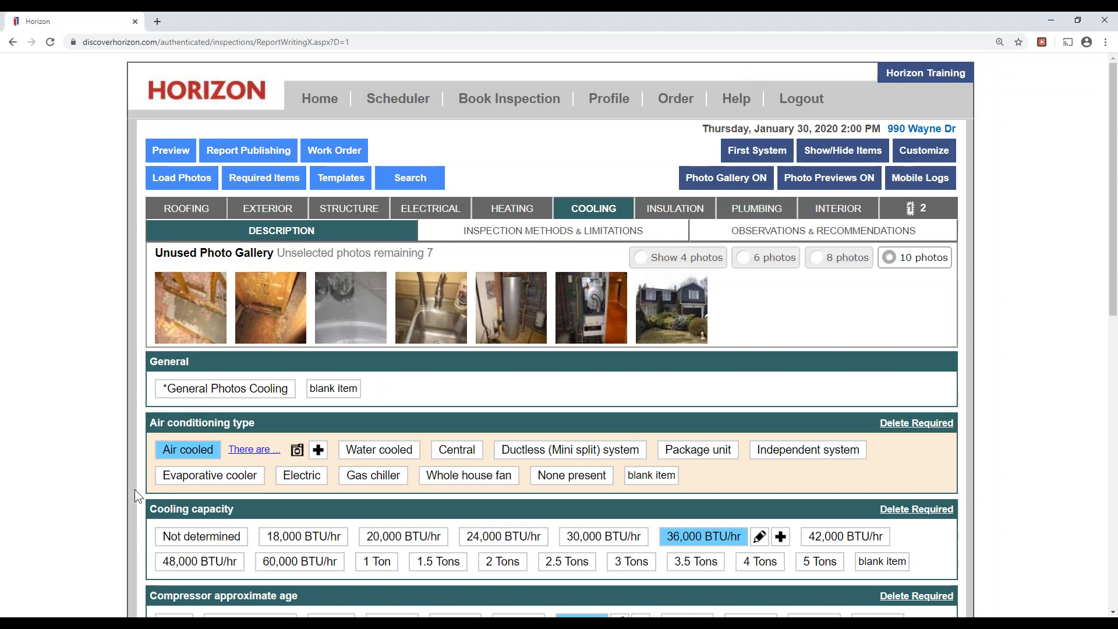
Note 'Each unit.' on the 36,000 BTU/hr capacity, 5 years compressor age and 12to15 years life expectancy.
scroll(12, 465, "down", 4)
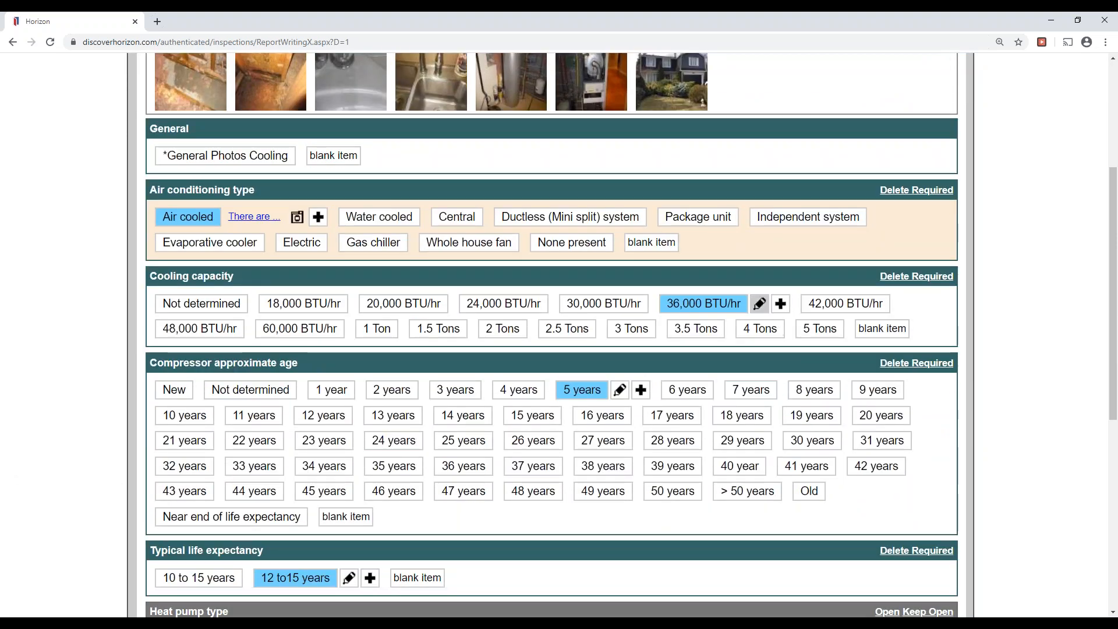
left_click(759, 303)
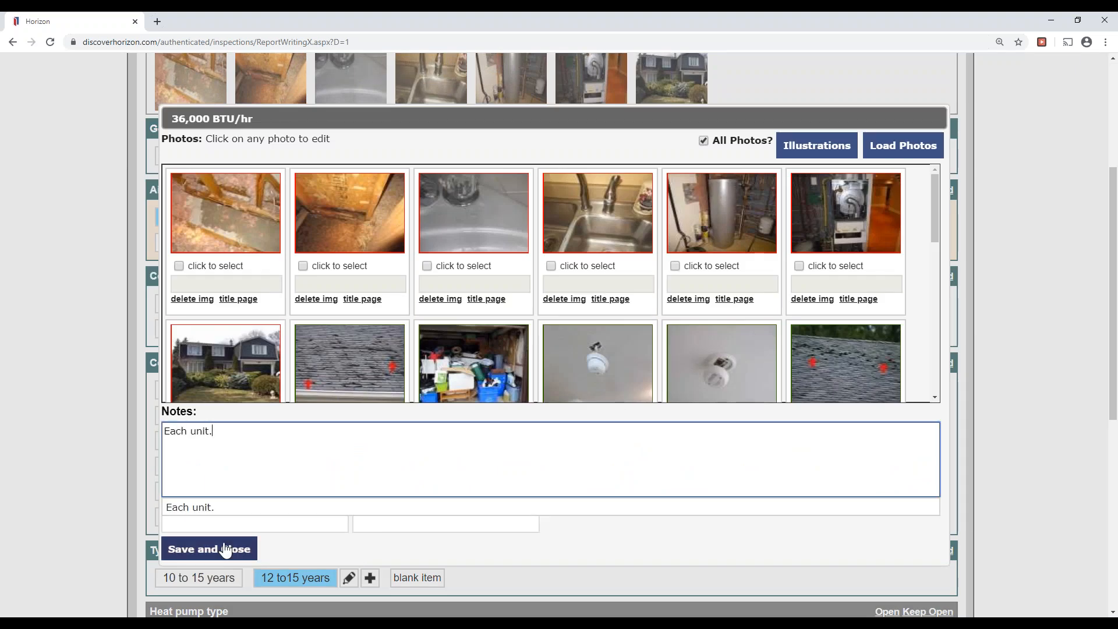
left_click(226, 550)
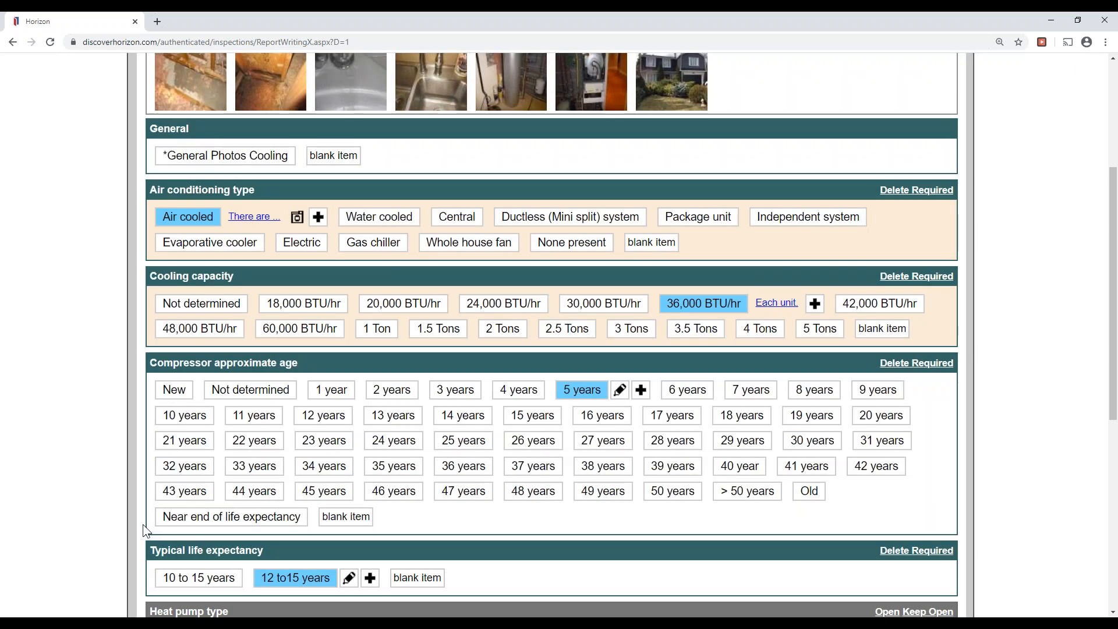
left_click(619, 391)
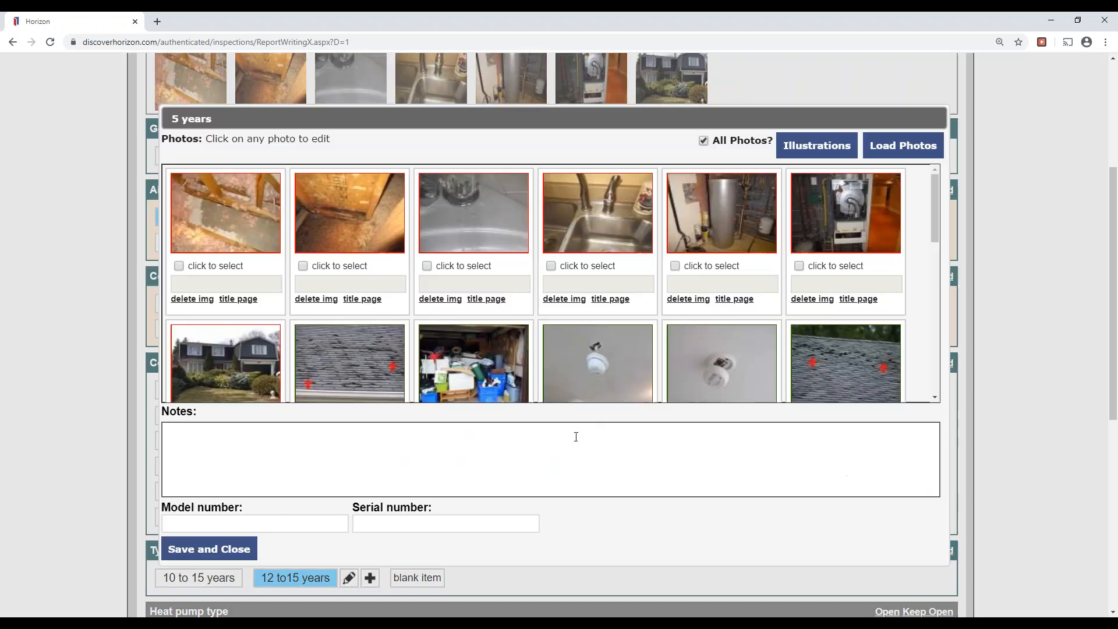
type("Each unit.")
left_click(209, 556)
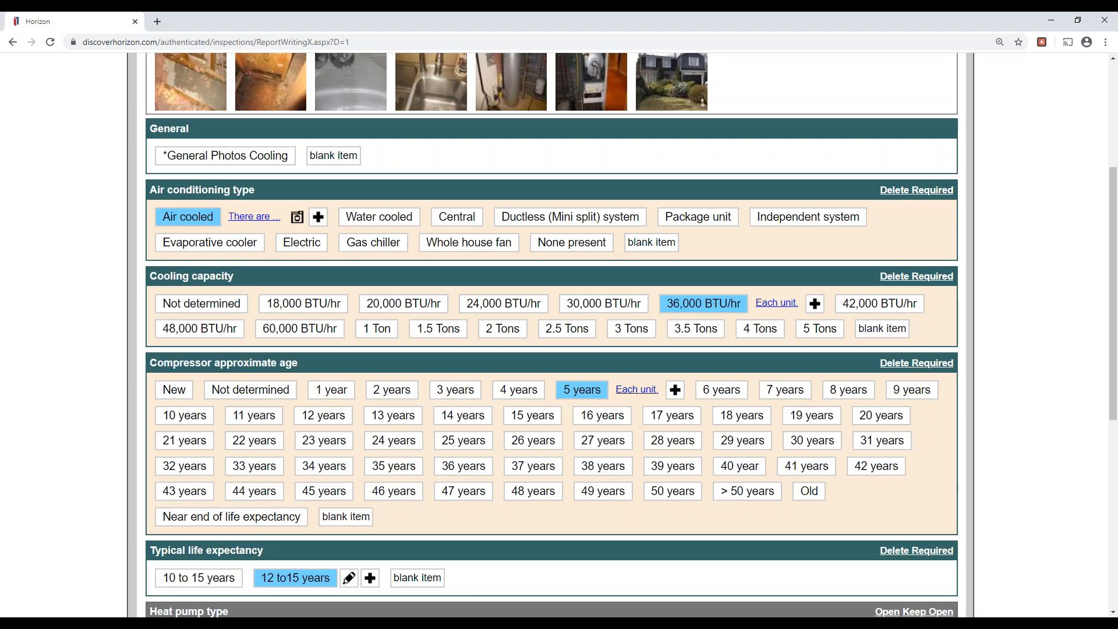
left_click(348, 578)
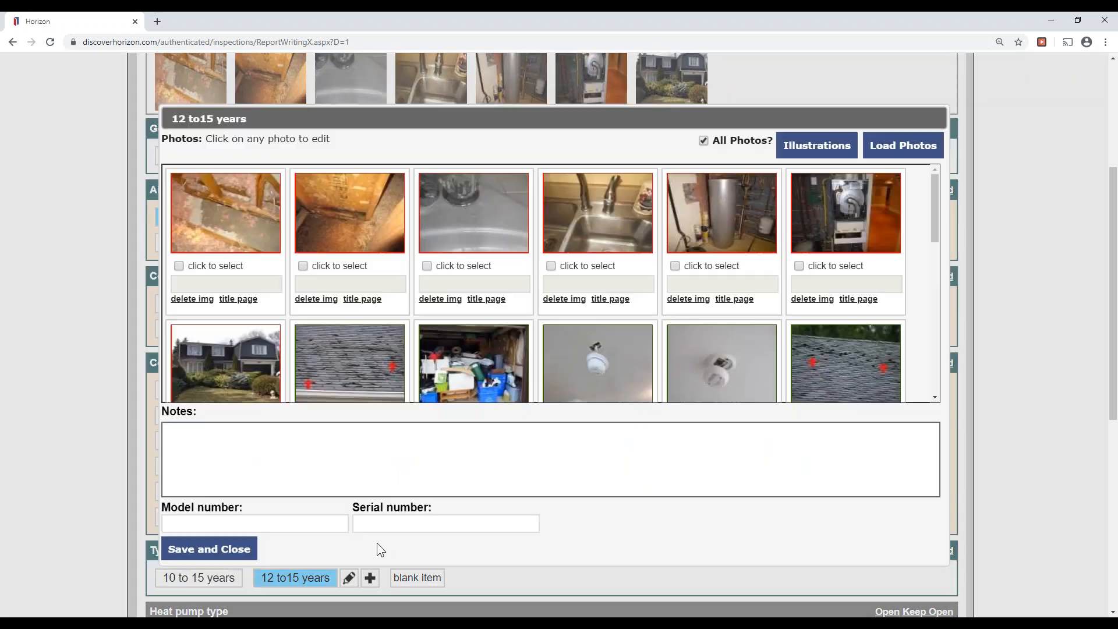
left_click(397, 463)
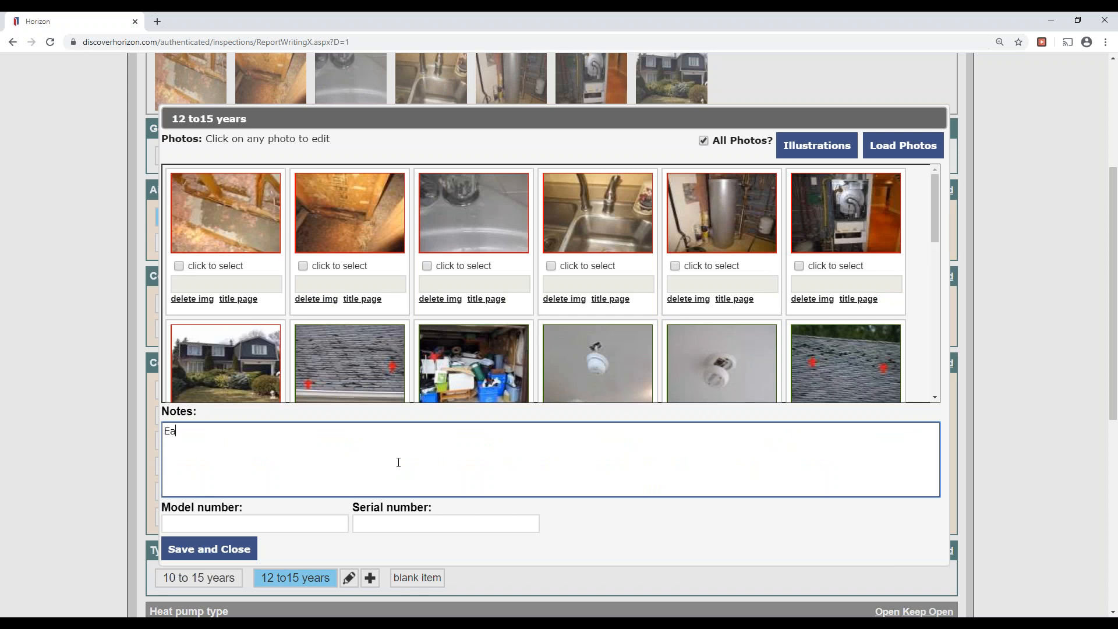
type("Each unit.")
left_click(209, 549)
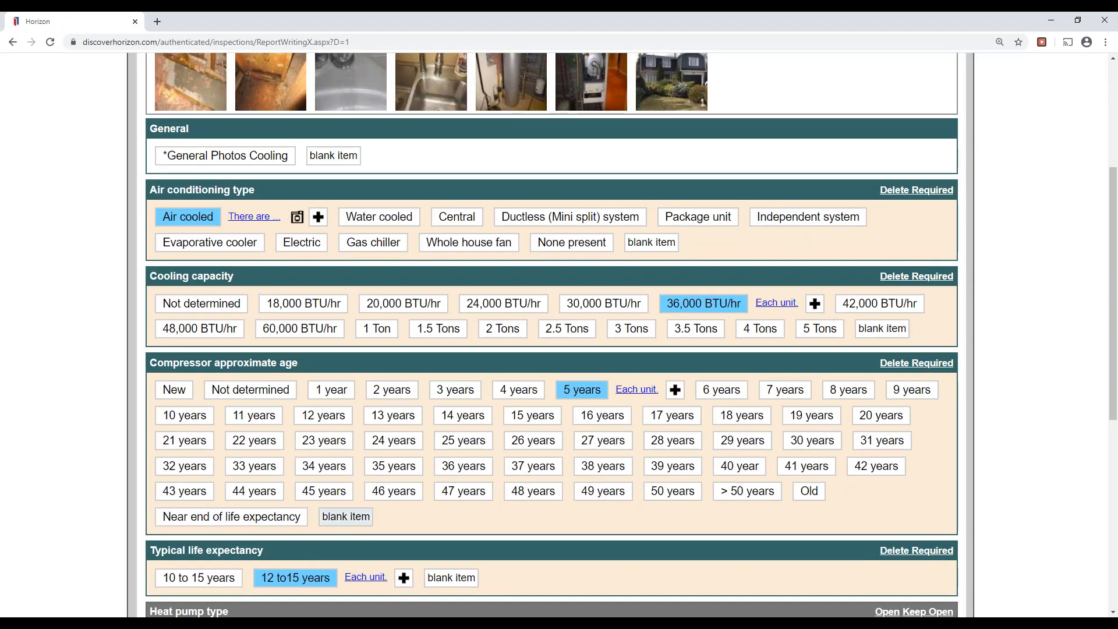
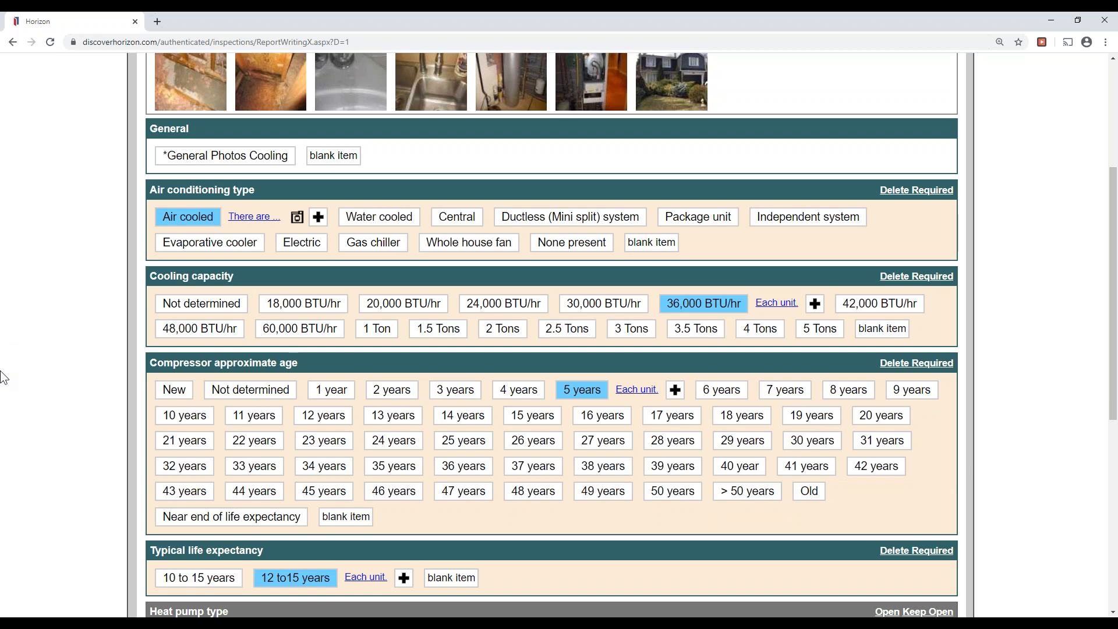
Bring up the Cooling Inspection Methods & Limitations page, with Scope - Cooling and its three exclusions.
scroll(3, 381, "up", 3)
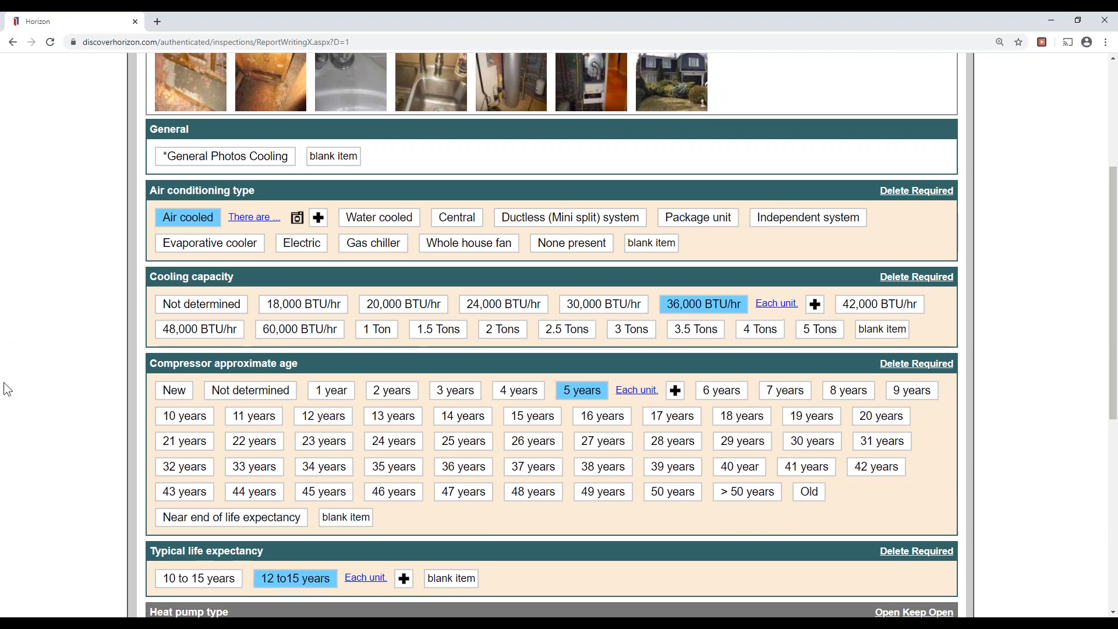
left_click(634, 185)
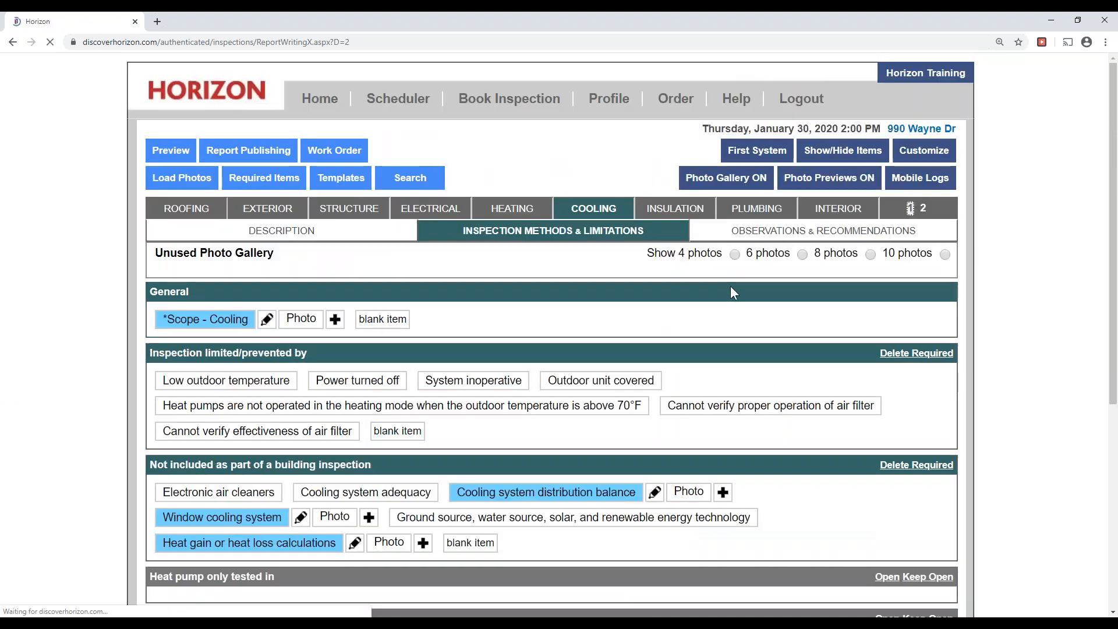
Select 'No air conditioning or heat pump recommendations are offered' without adding location, task or time.
left_click(776, 232)
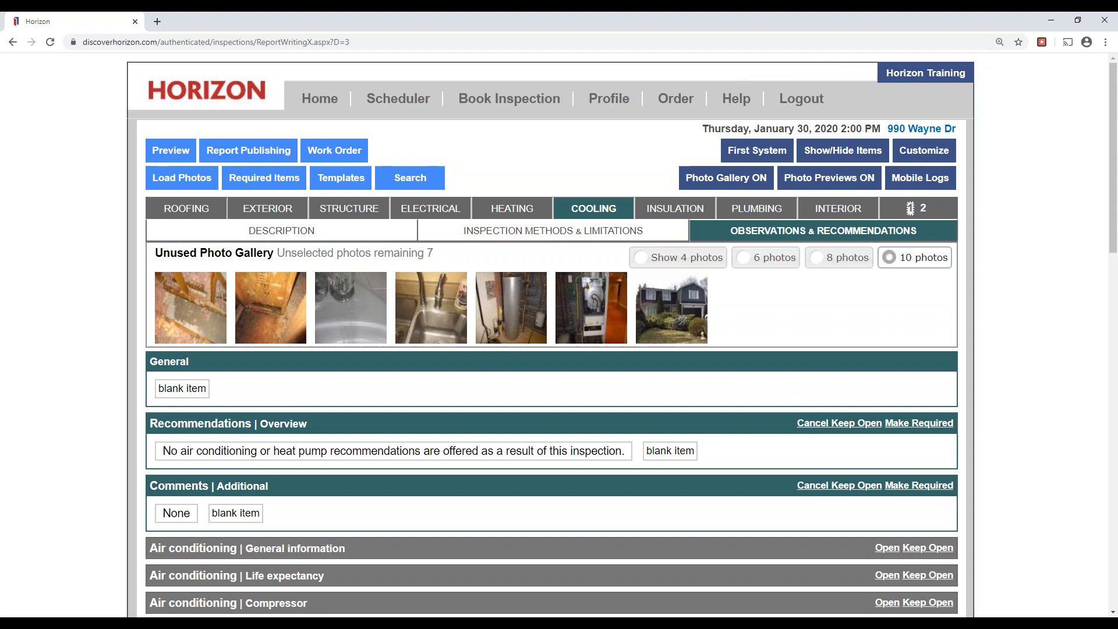
left_click(339, 453)
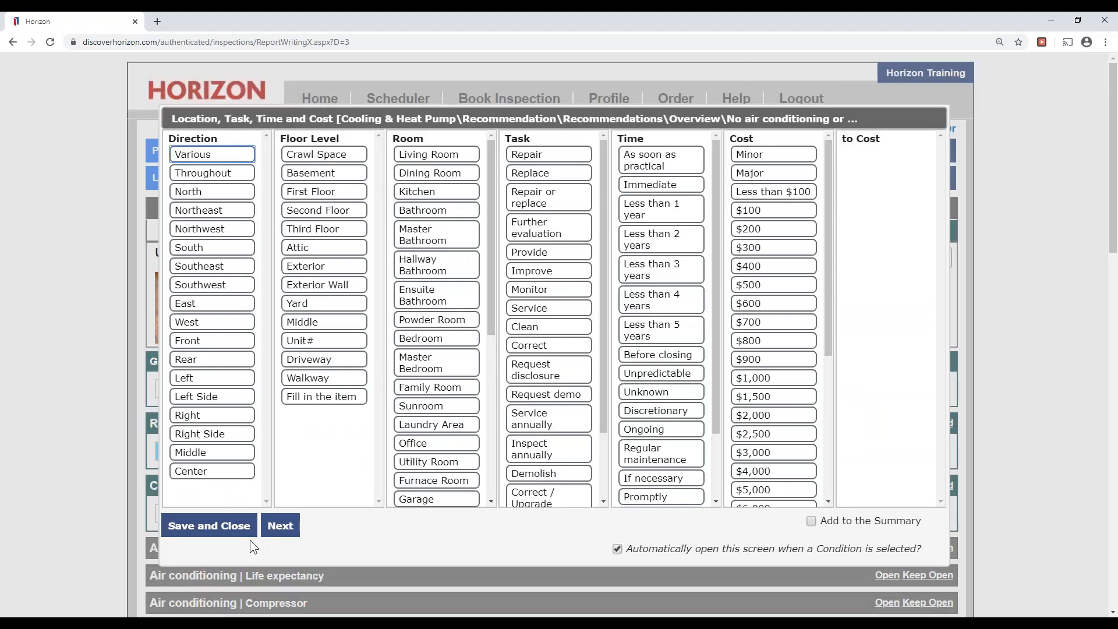
left_click(186, 526)
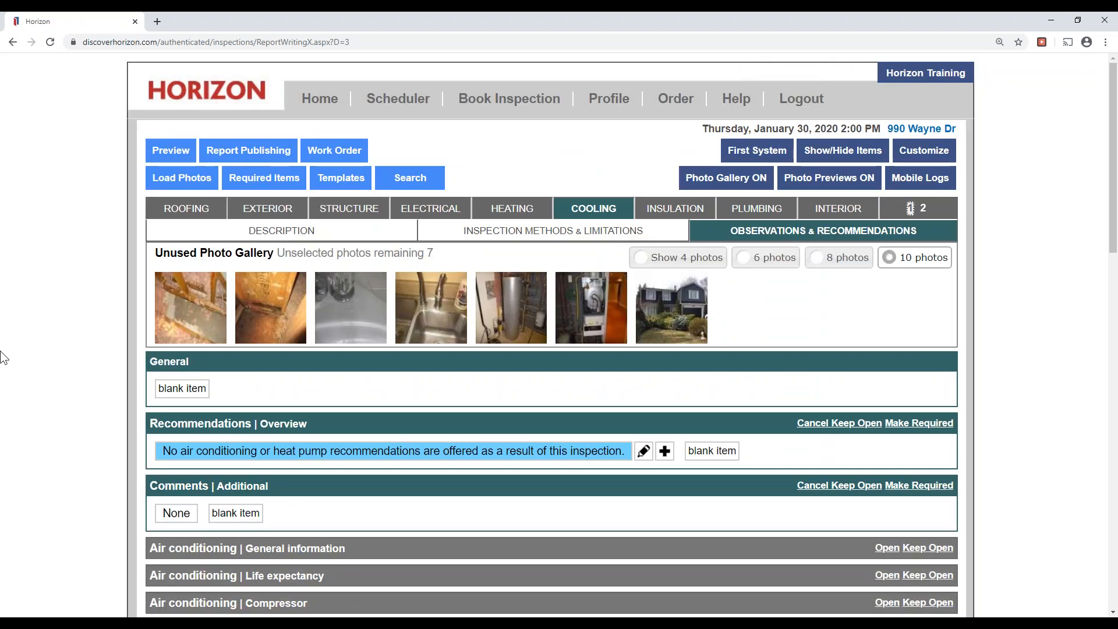
left_click(686, 210)
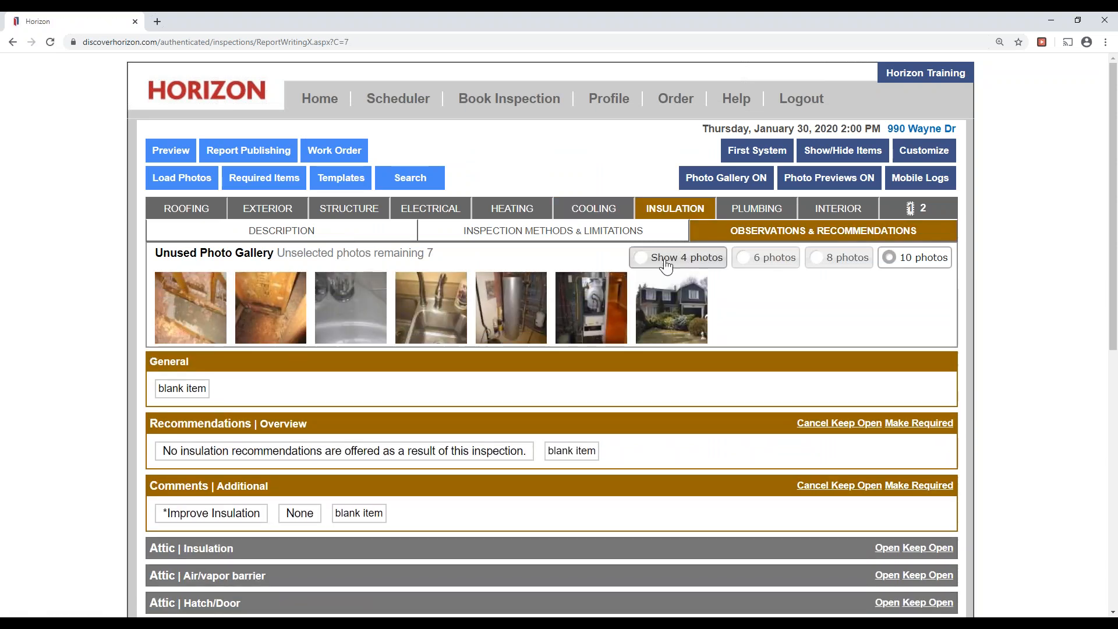
Pick two unused attic photos and mark the Attic | Insulation as Wet.
left_click(209, 314)
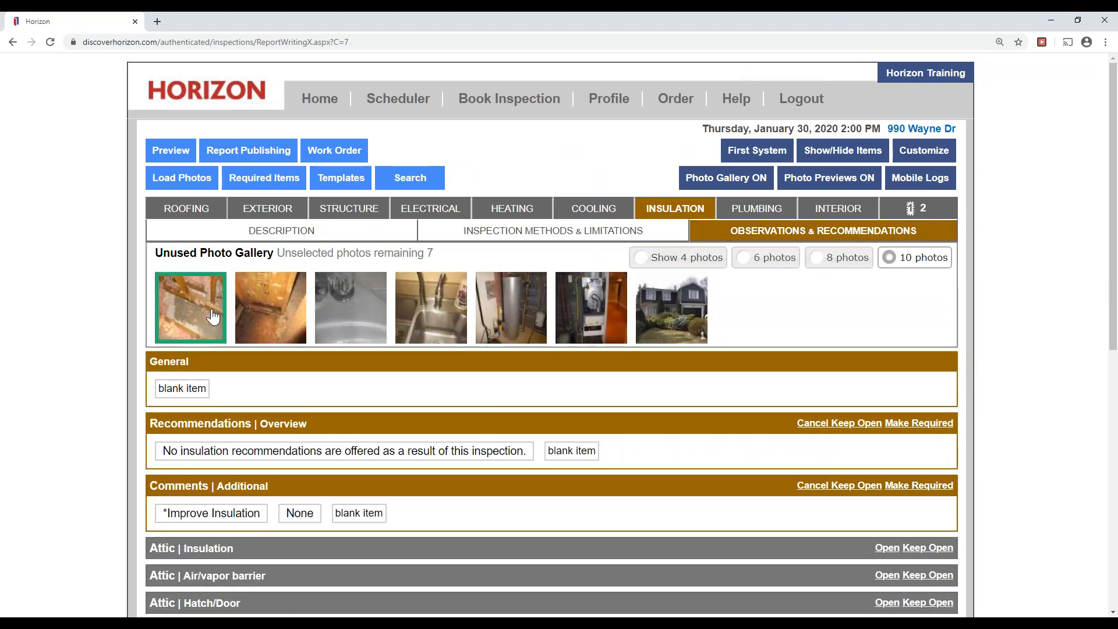
left_click(274, 341)
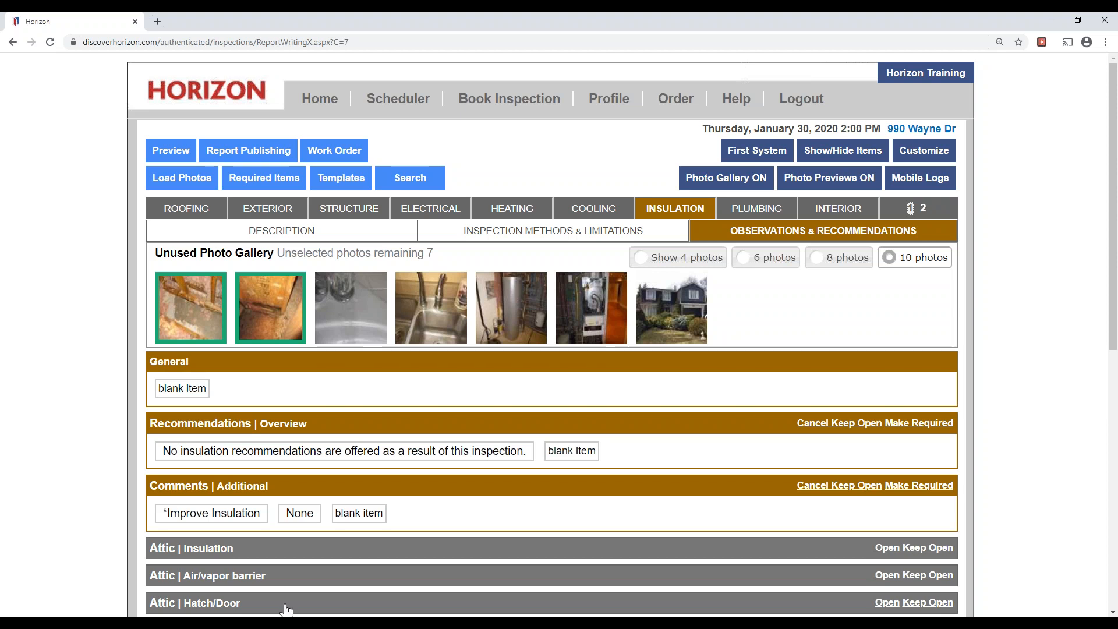
left_click(257, 550)
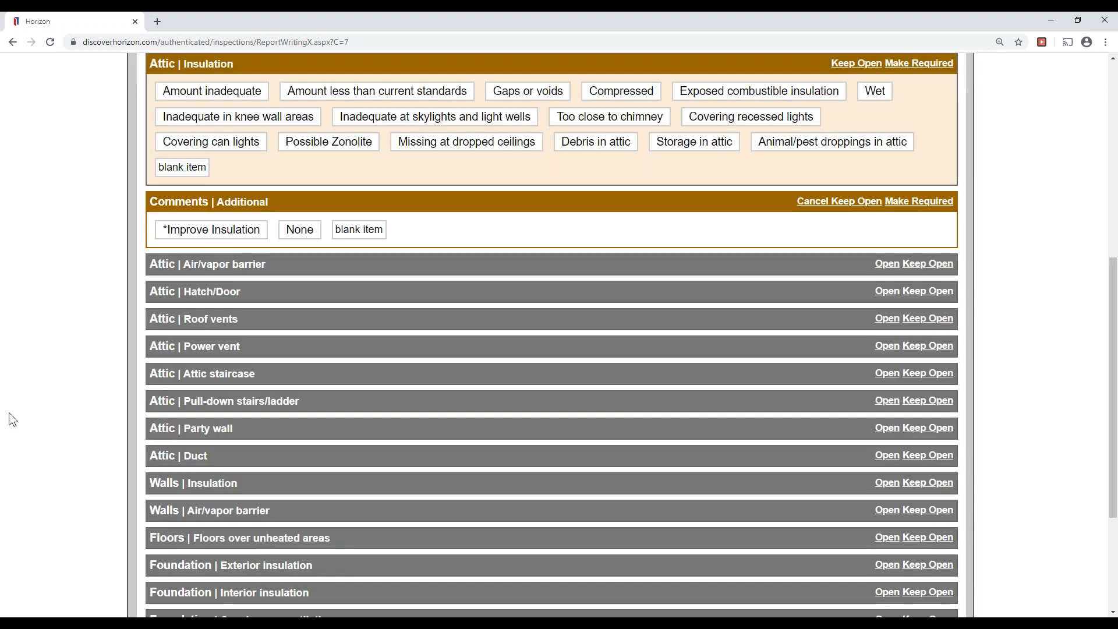
left_click(875, 93)
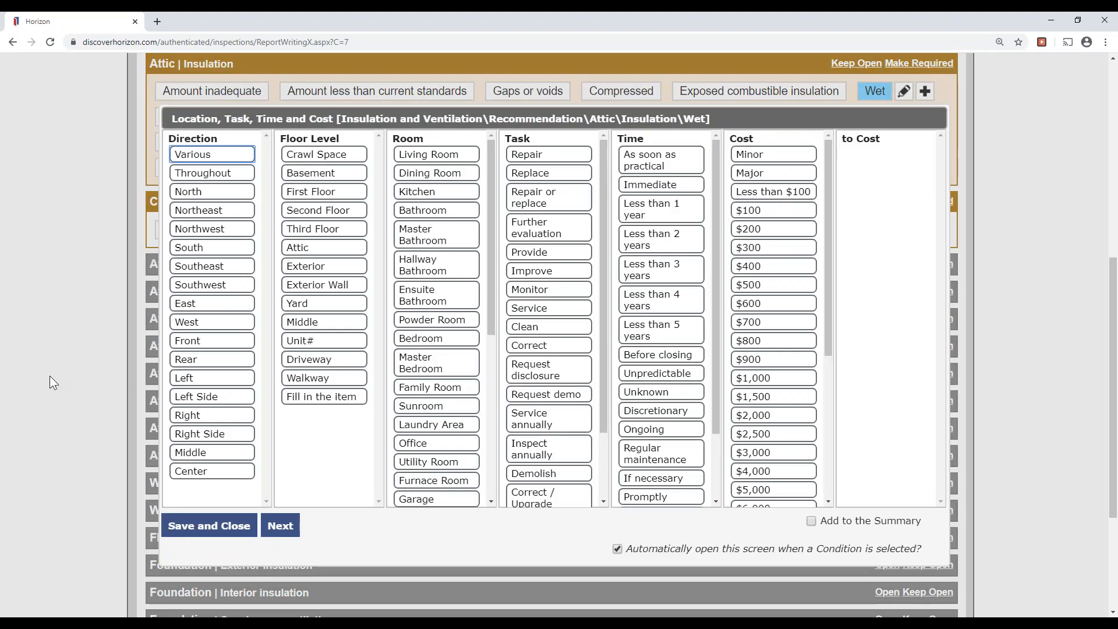
Set location Attic, tasks Further evaluation and Improve, and timing As soon as practical.
left_click(317, 246)
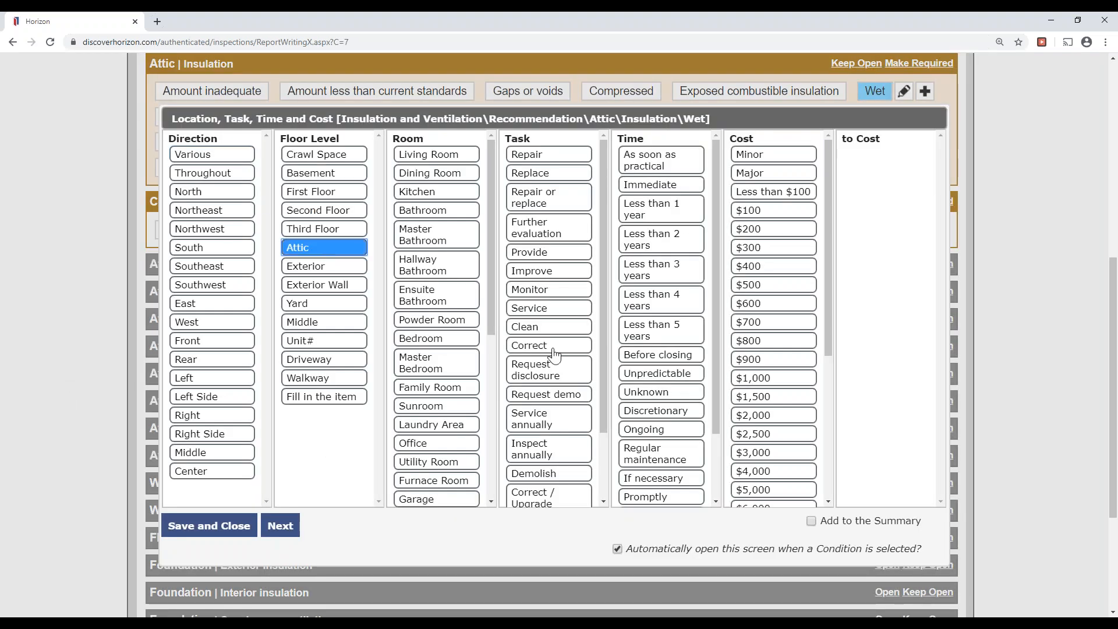
scroll(588, 402, "down", 1)
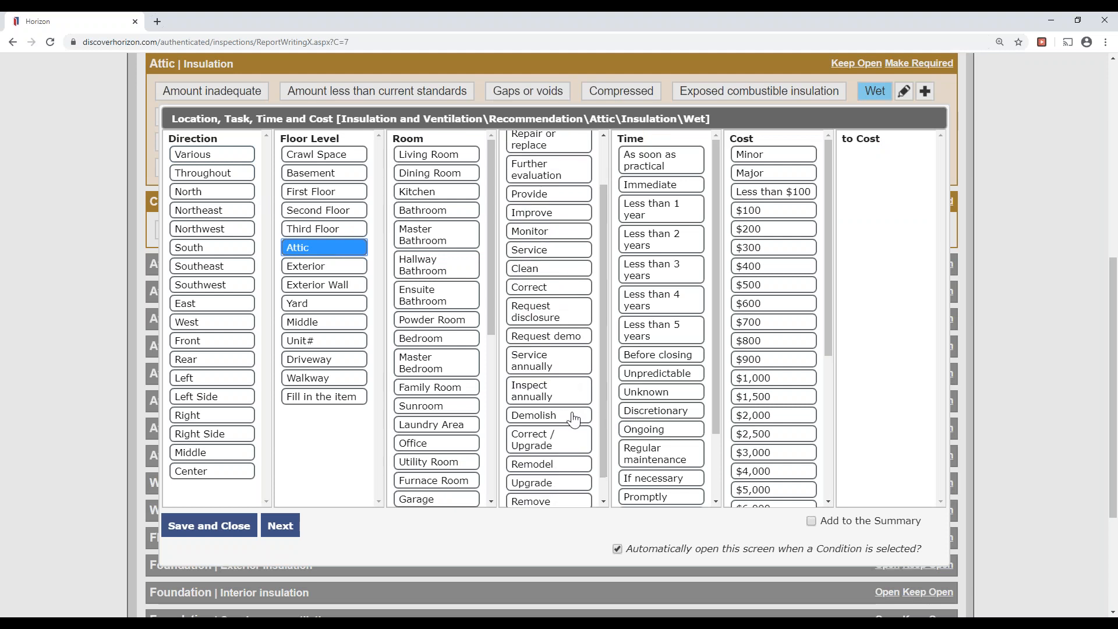
scroll(571, 449, "up", 1)
left_click(550, 233)
scroll(568, 355, "down", 5)
scroll(569, 358, "up", 5)
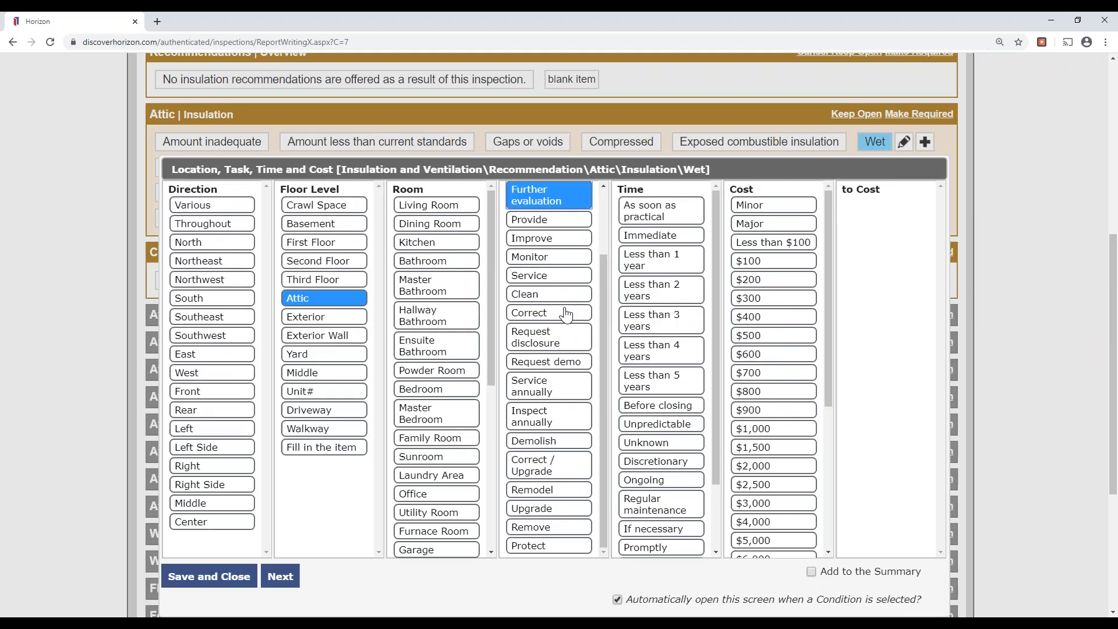
scroll(575, 378, "up", 2)
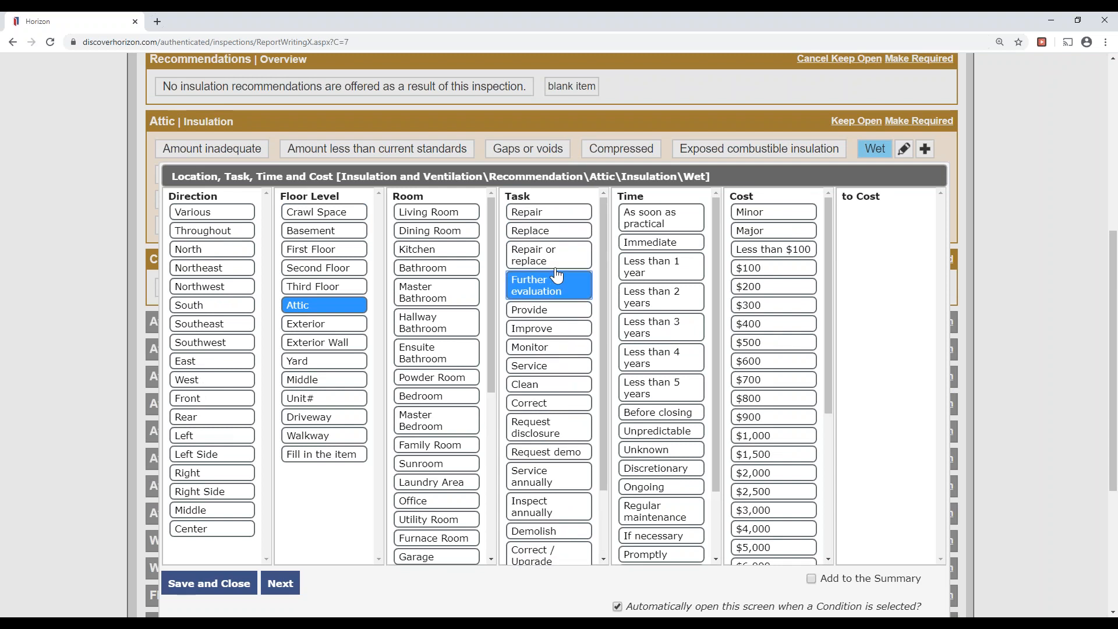
left_click(544, 328)
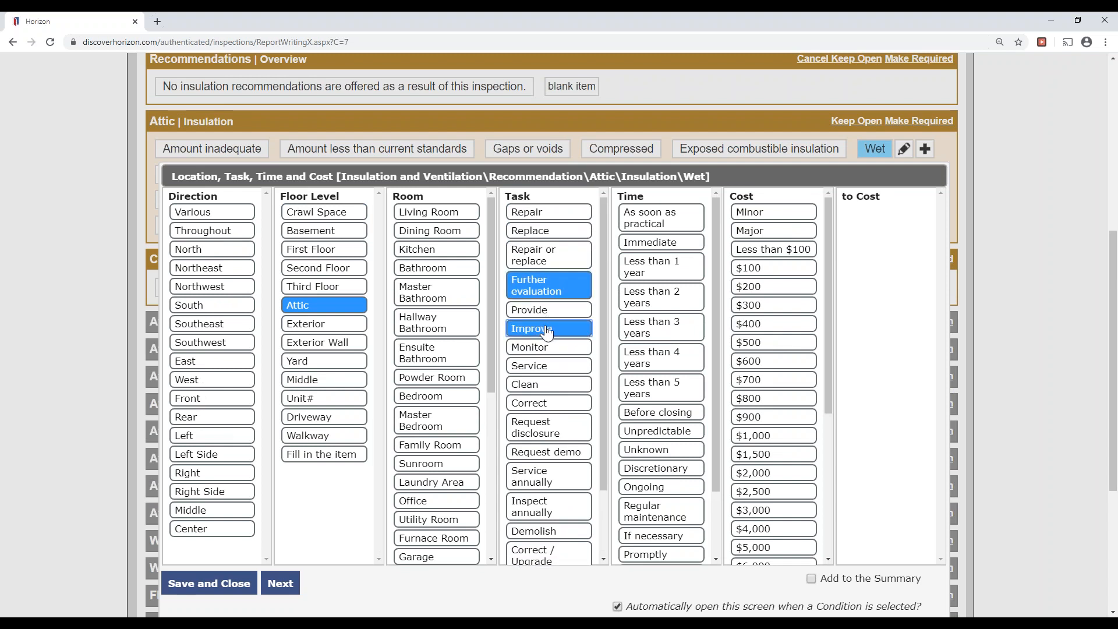
left_click(674, 226)
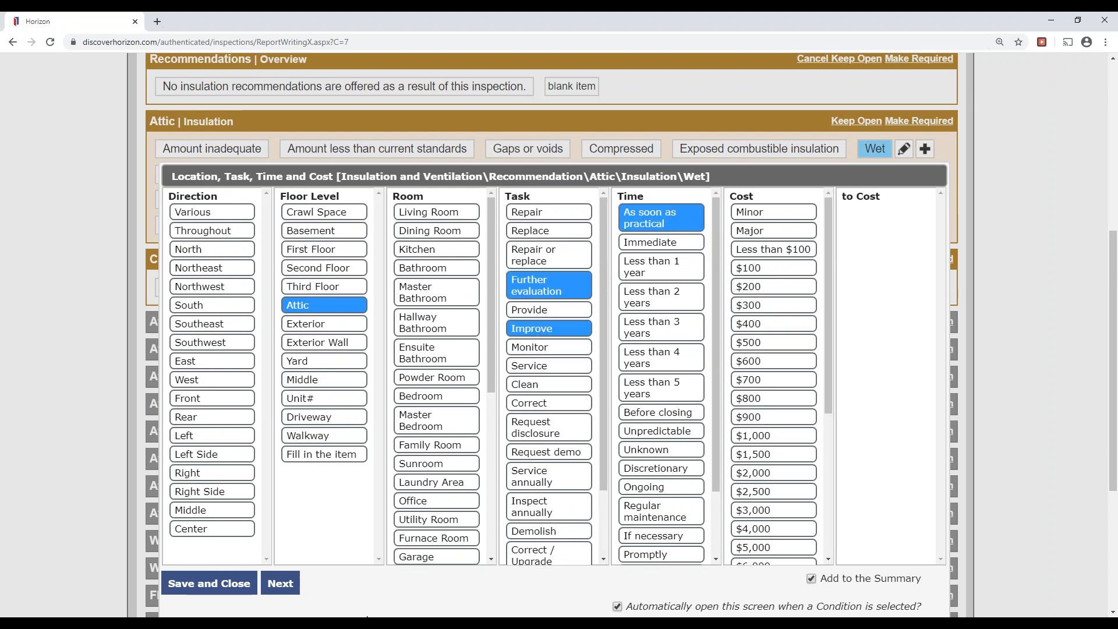
left_click(298, 586)
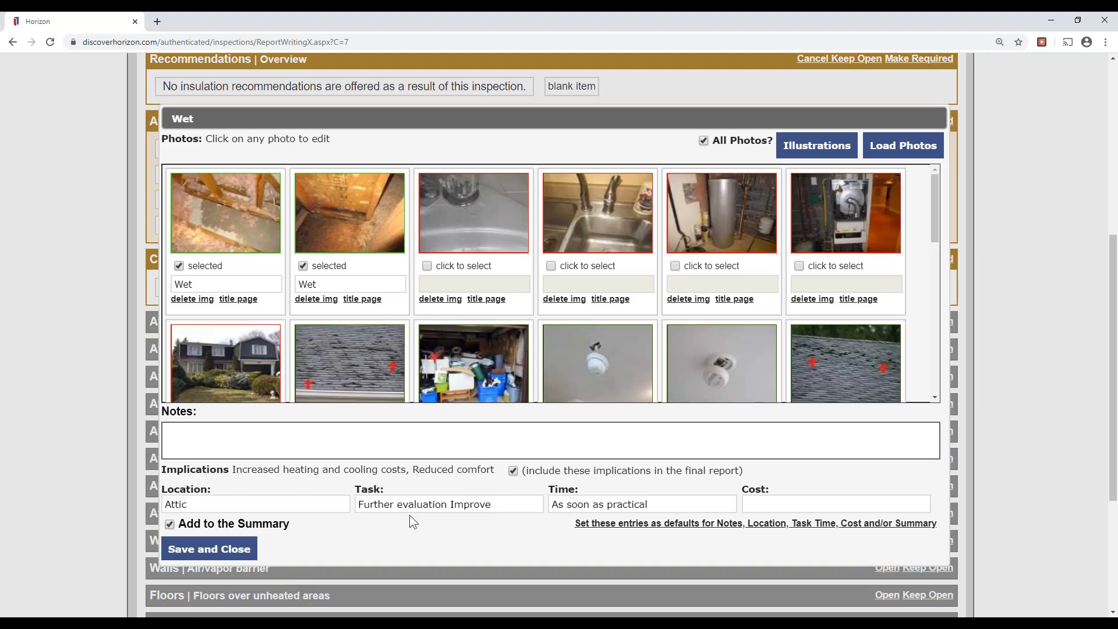
Reword the task as 'Further evaluation / Improve', attach the second attic photo, and save.
left_click(449, 509)
type("/")
left_click_drag(500, 507, 358, 512)
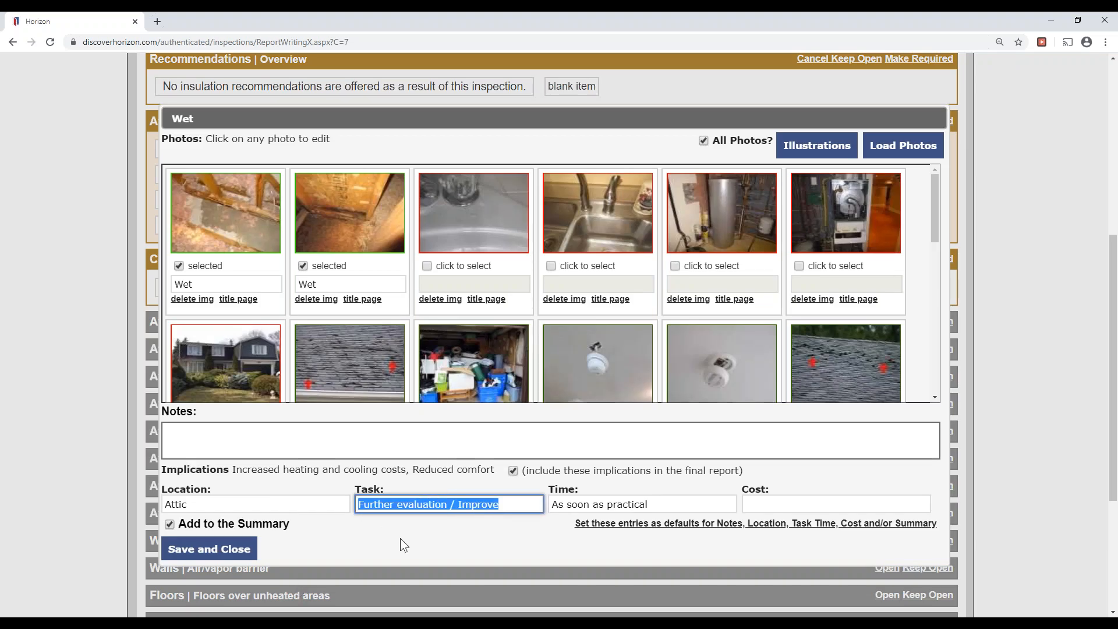
left_click(402, 542)
mouse_move(222, 221)
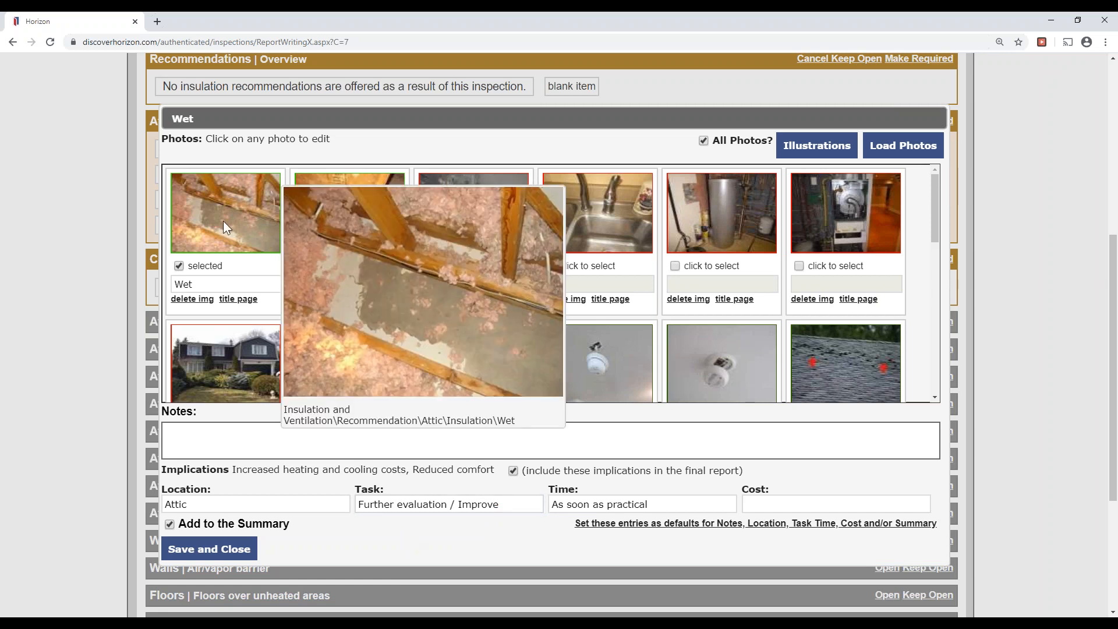
left_click(325, 222)
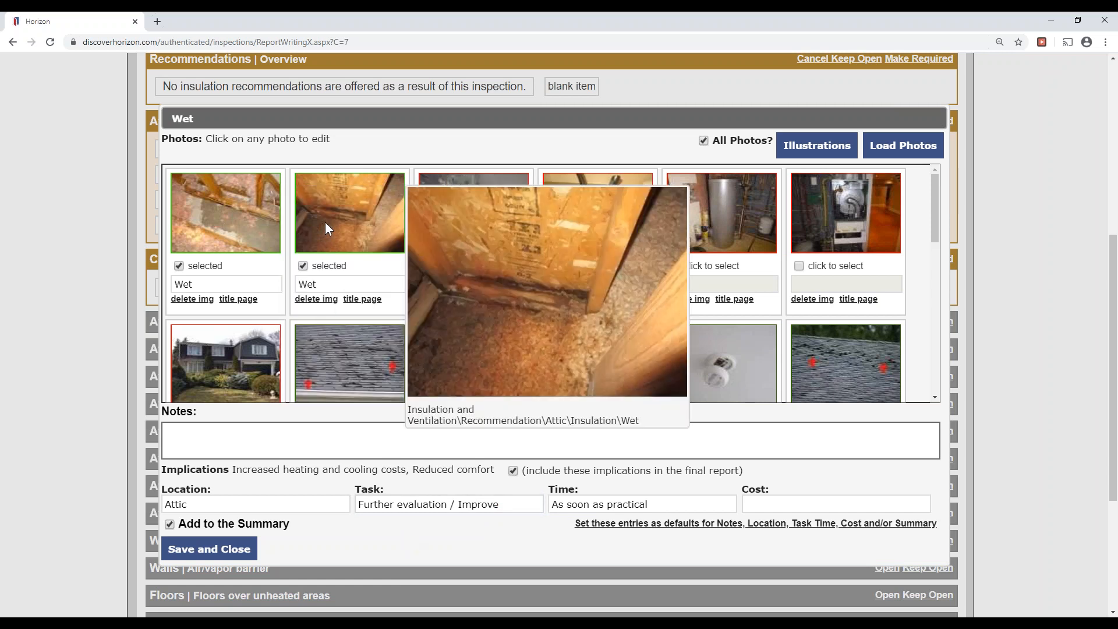
left_click(226, 550)
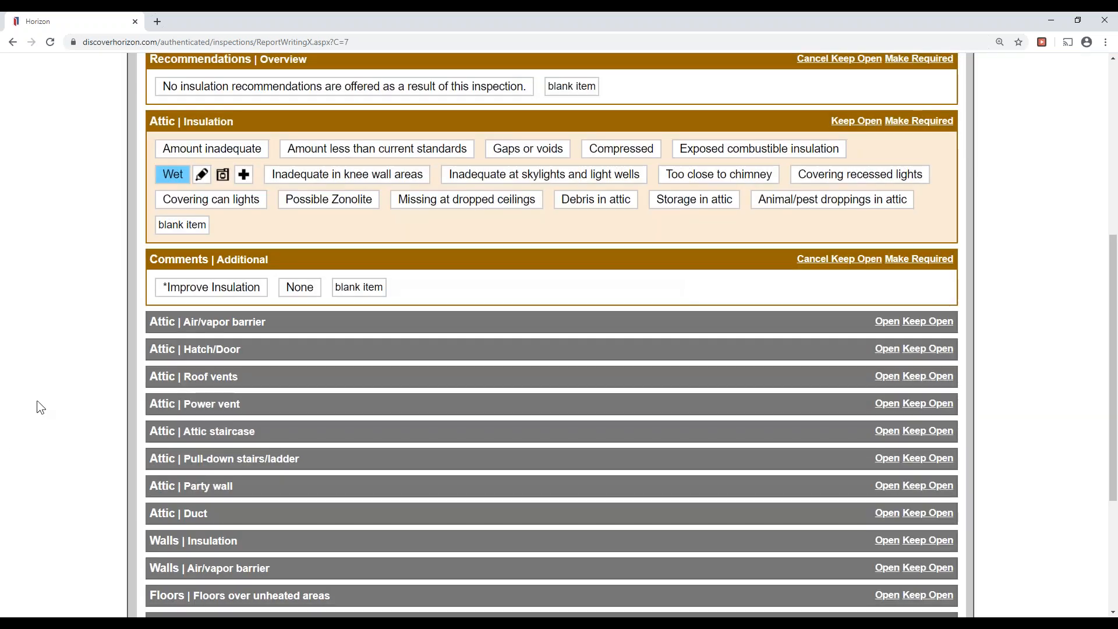
scroll(34, 404, "up", 6)
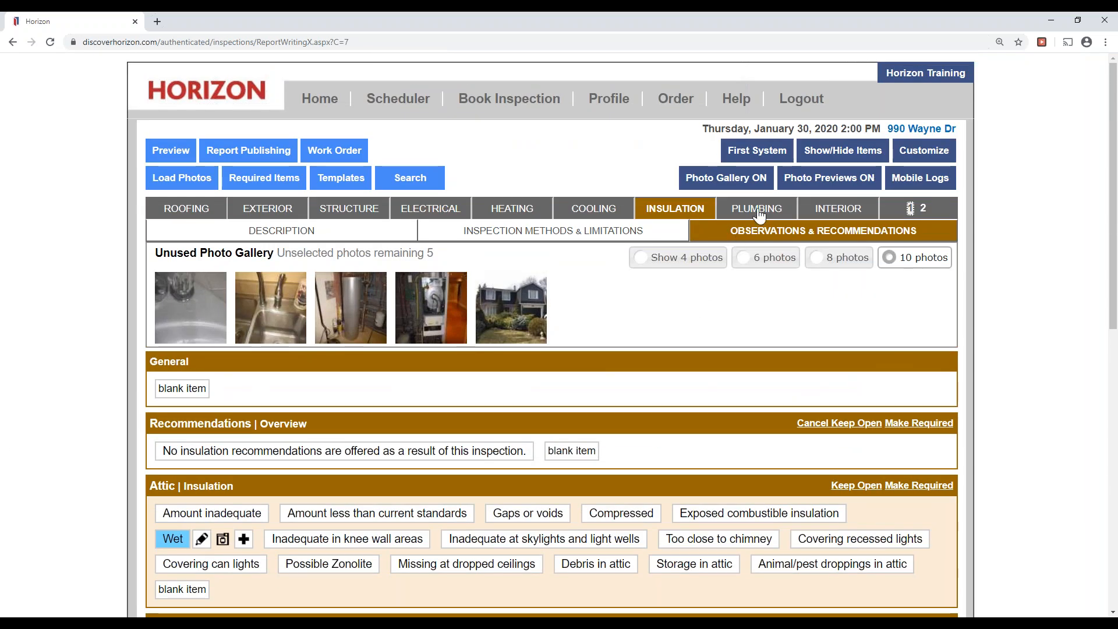
Attach the water heater and furnace photos to Tankless/Indirect, clearing their 'Air cooled' captions.
left_click(756, 211)
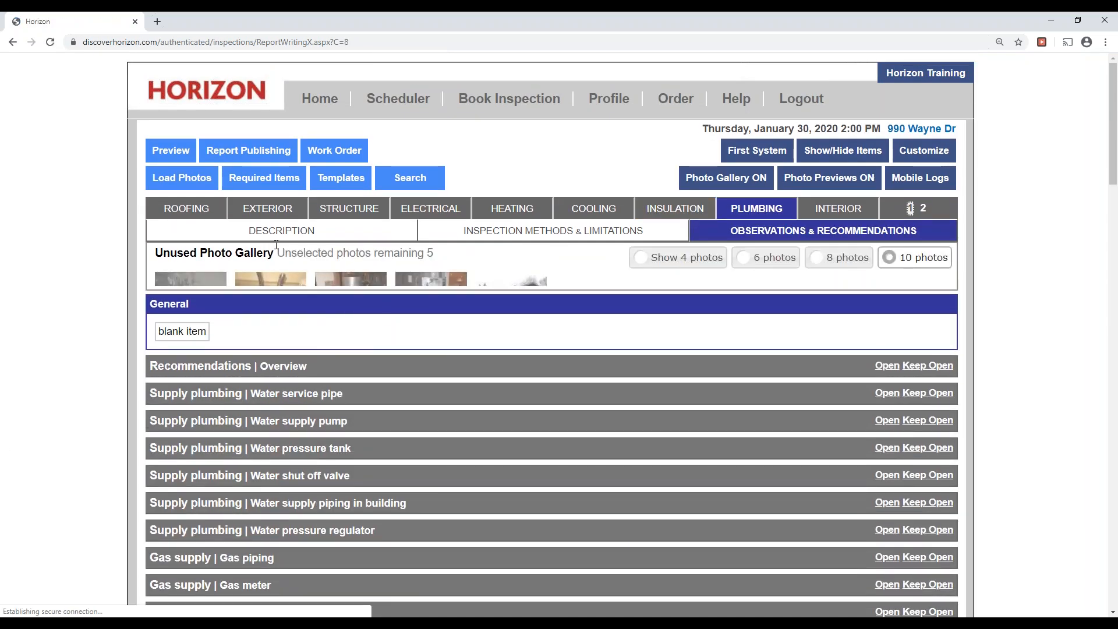
left_click(280, 229)
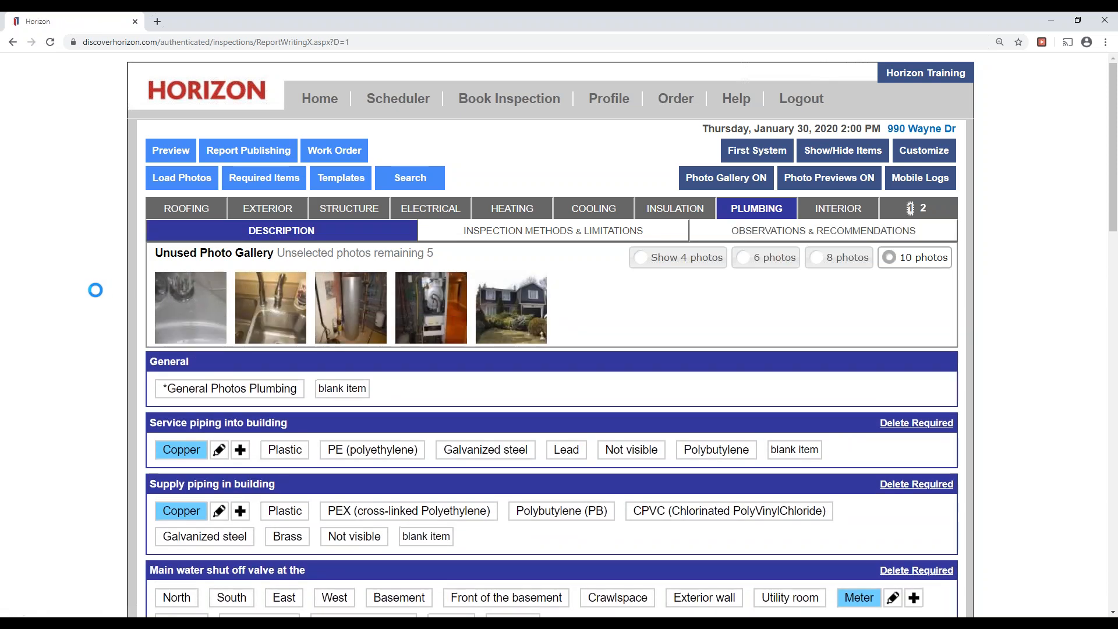
scroll(23, 270, "down", 4)
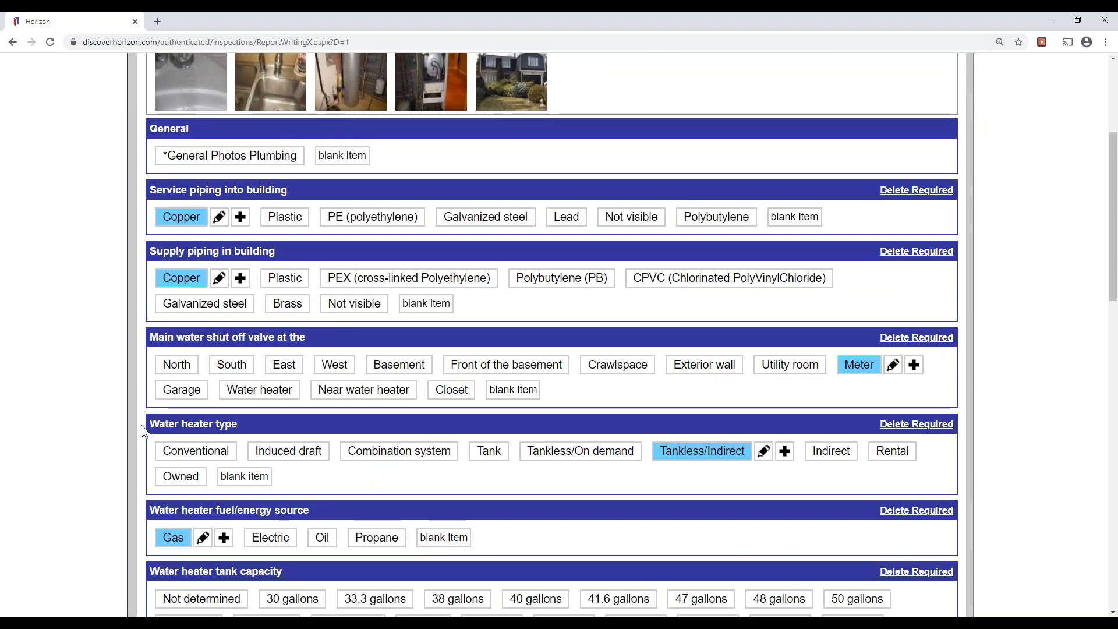
left_click_drag(141, 424, 239, 425)
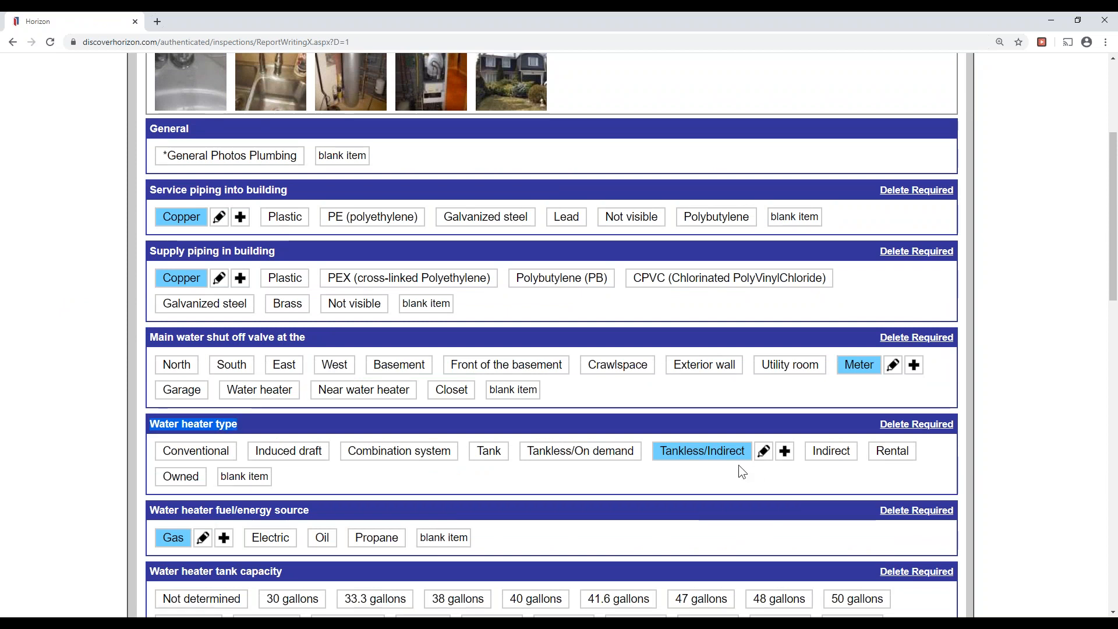
left_click(763, 451)
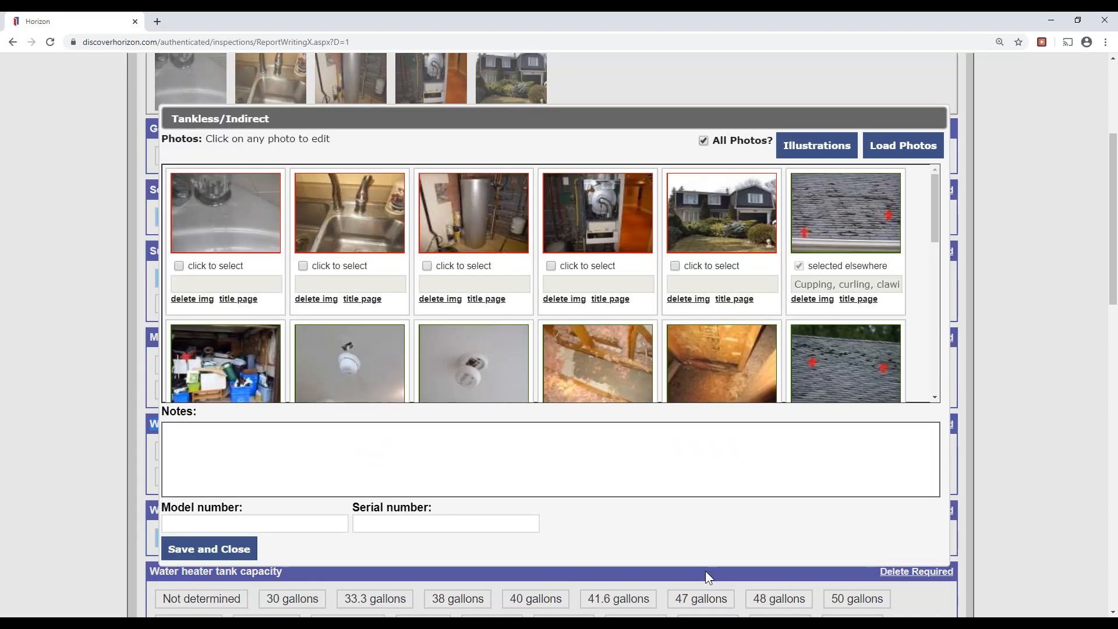
left_click(425, 267)
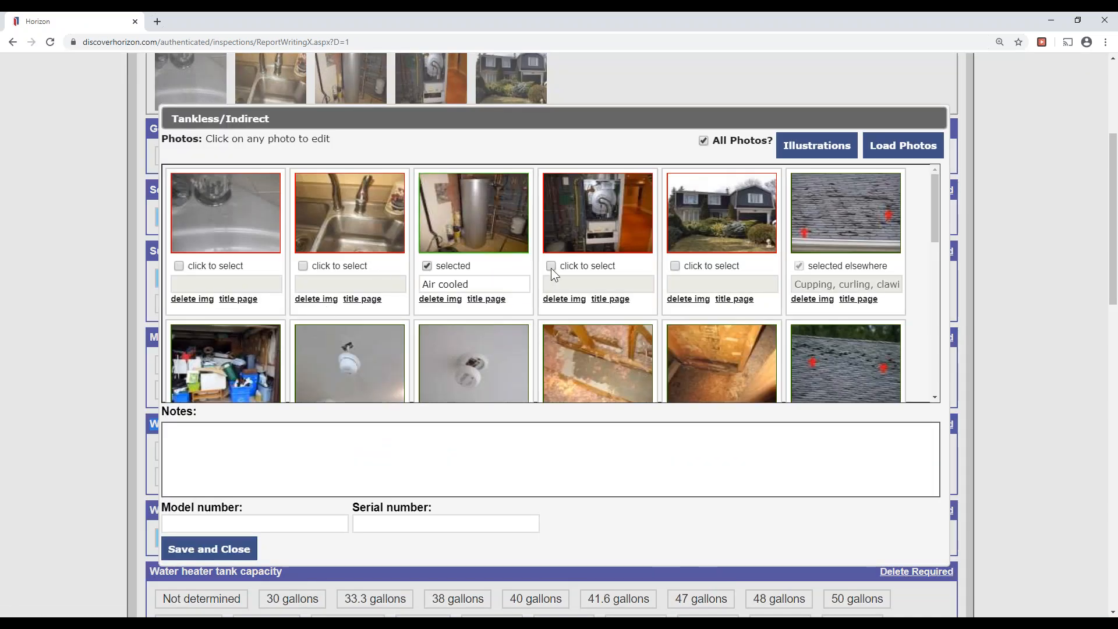
left_click(550, 265)
left_click_drag(601, 283, 537, 284)
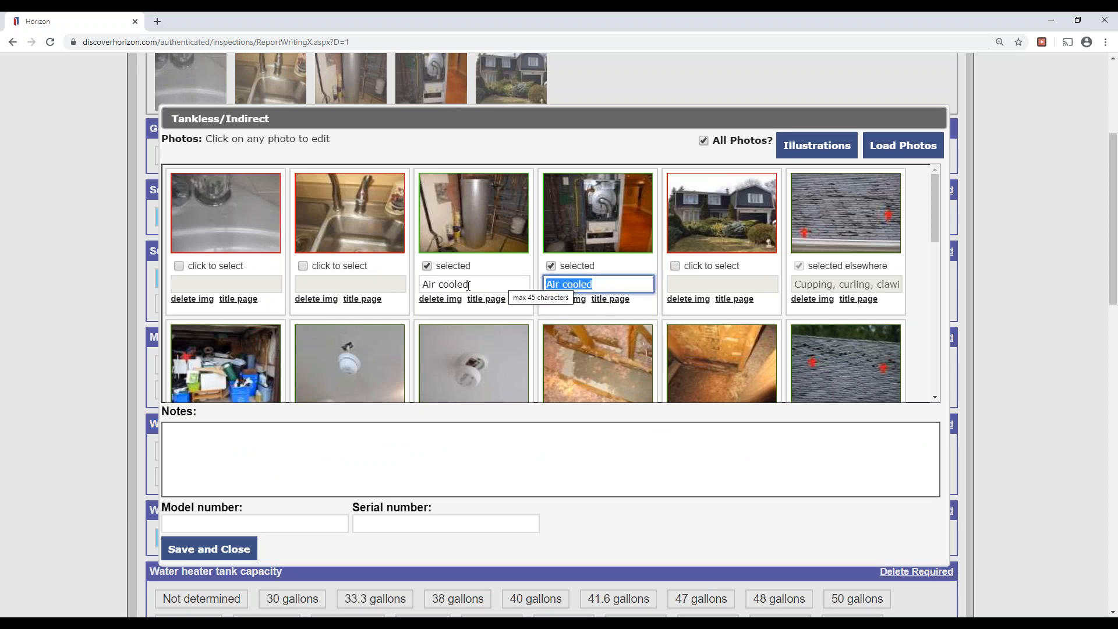
key("BackSpace")
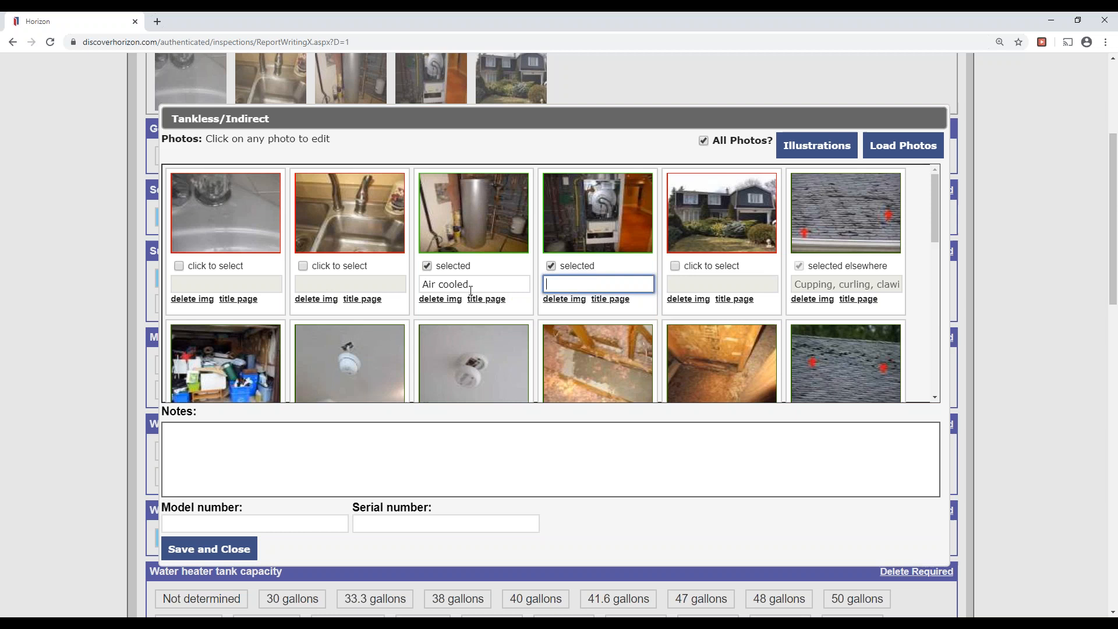
triple_click(462, 286)
key("BackSpace")
Add the suggested note about the indirect fired unit working with the boiler, and save.
left_click(526, 478)
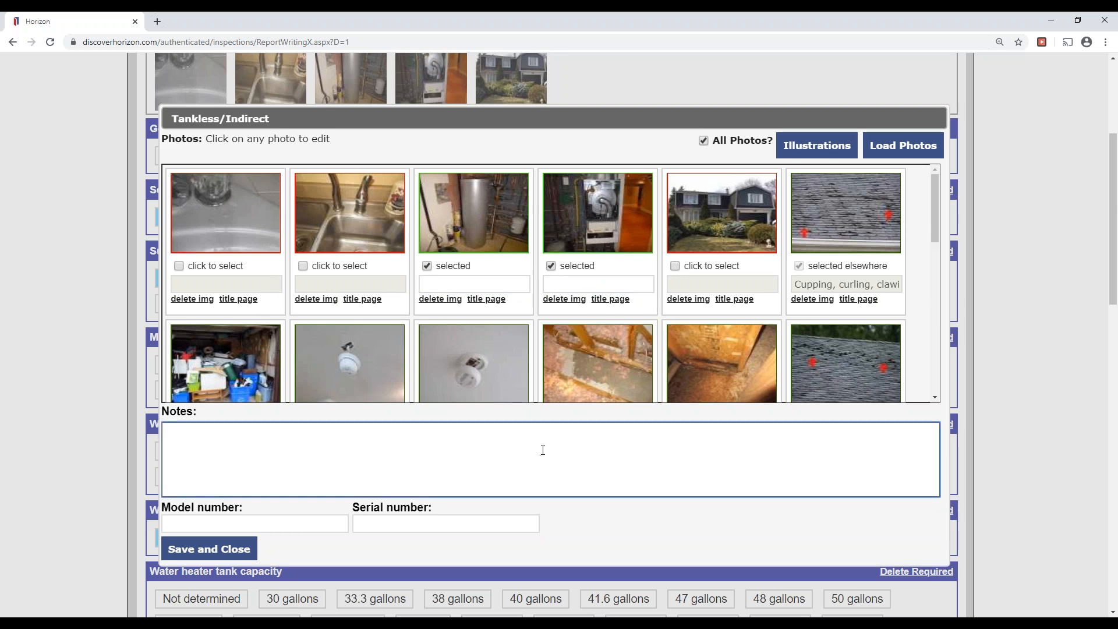
type("The w")
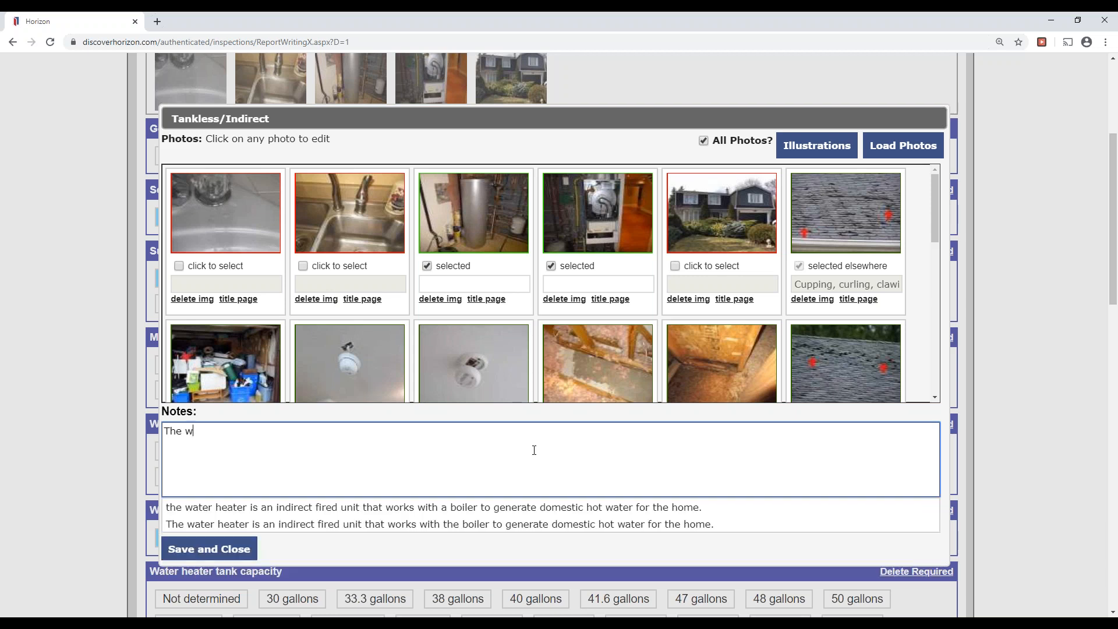
left_click(425, 527)
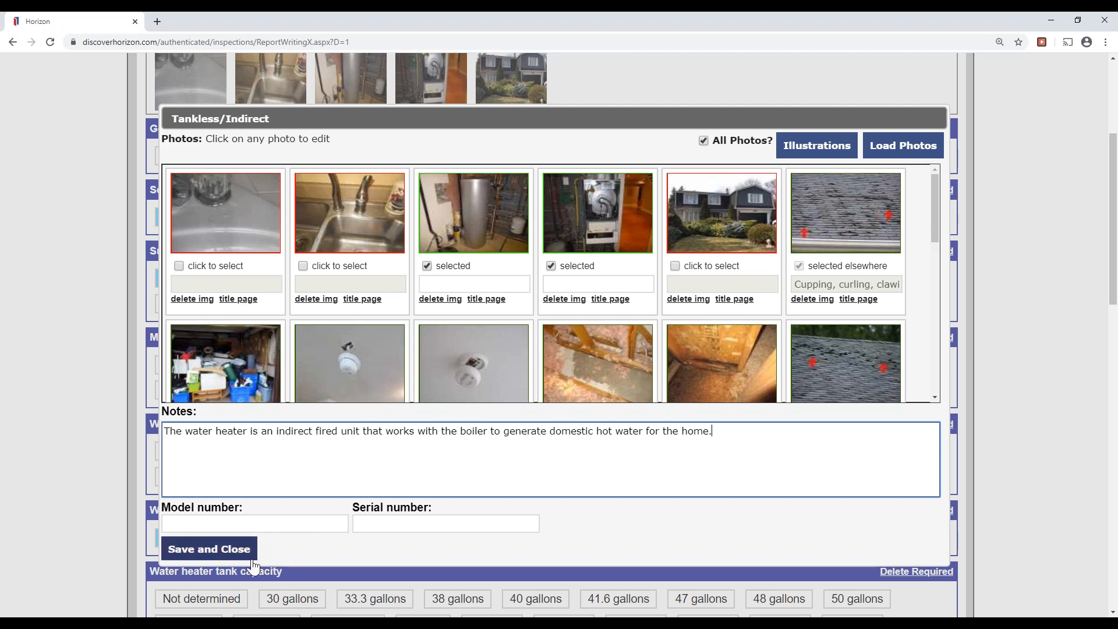
left_click(209, 548)
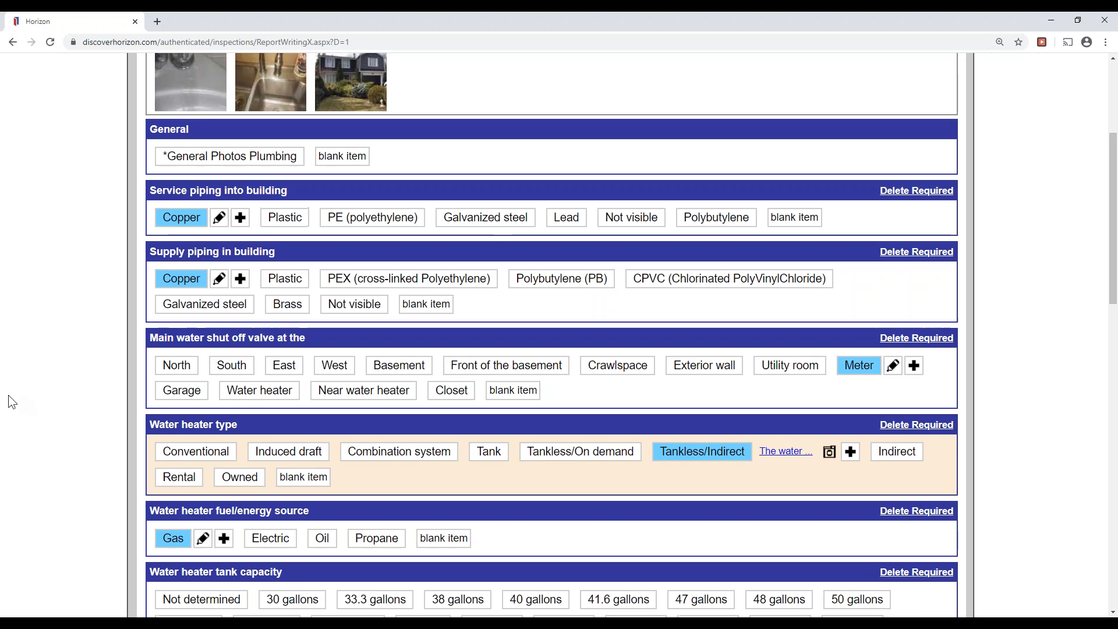
scroll(12, 396, "up", 4)
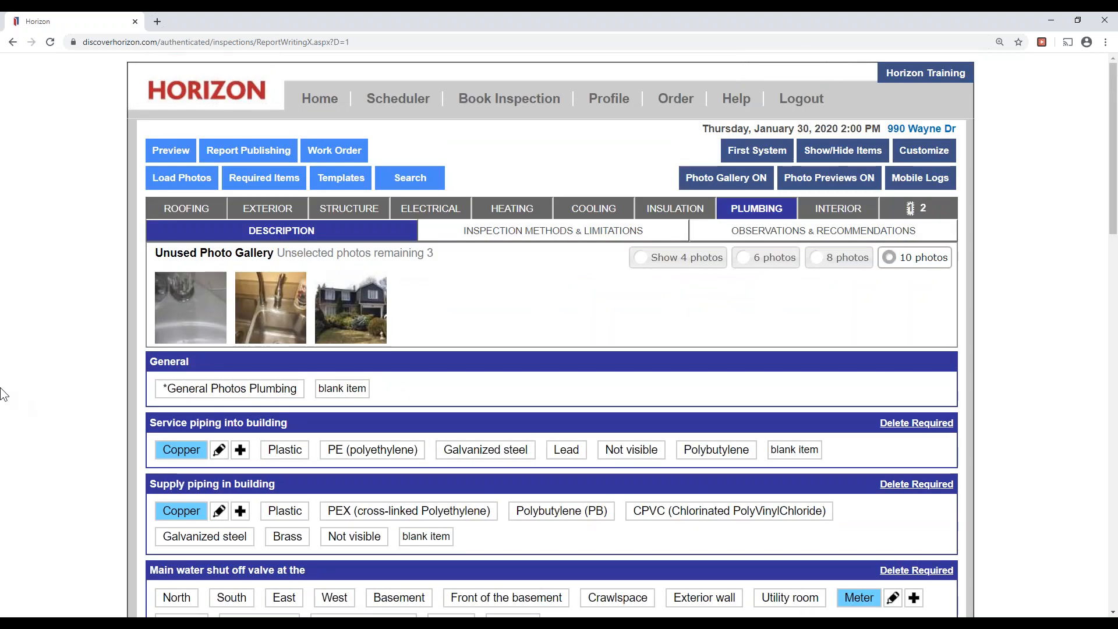
Find 'faucet' in Plumbing observations and mark the Fixtures and faucets Faucet as Drip, leak.
left_click(556, 231)
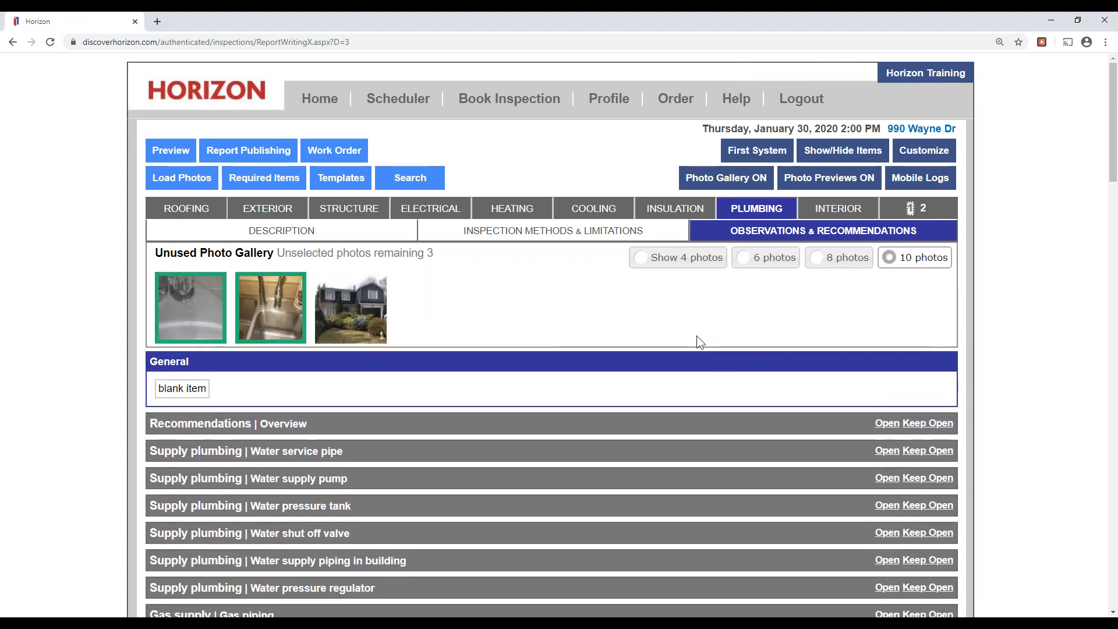
key("ctrl+f")
type("faucet")
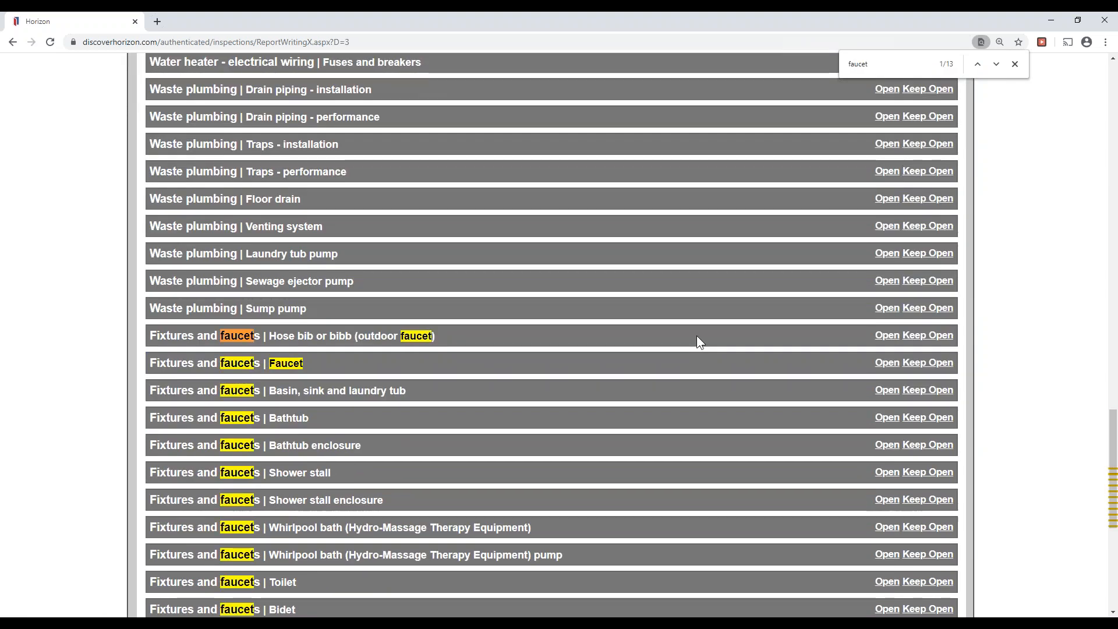
left_click(319, 365)
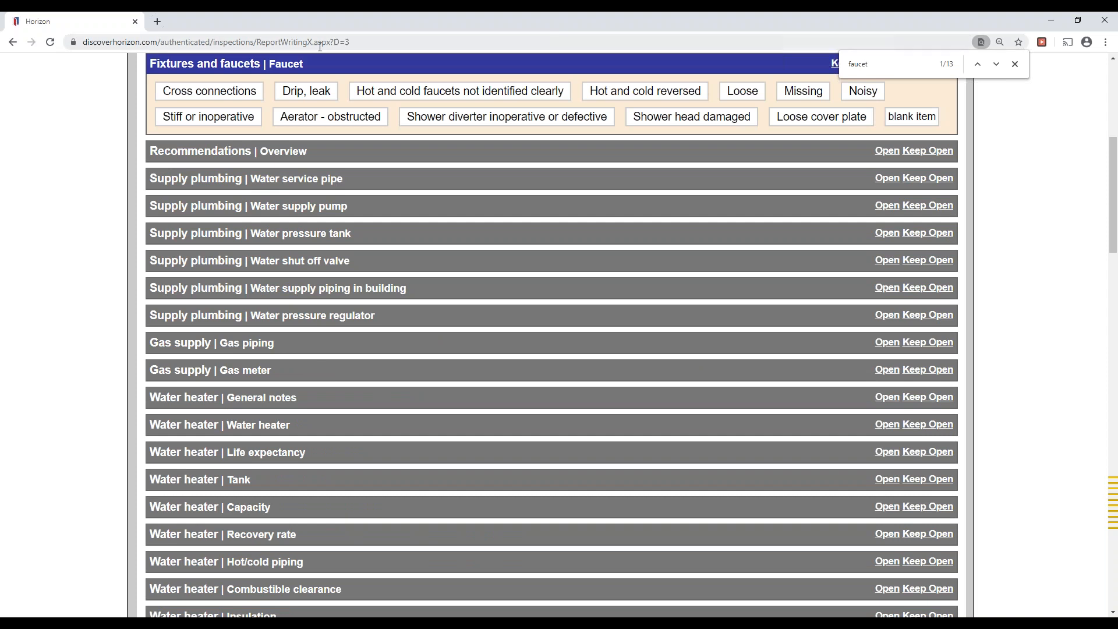
left_click(298, 98)
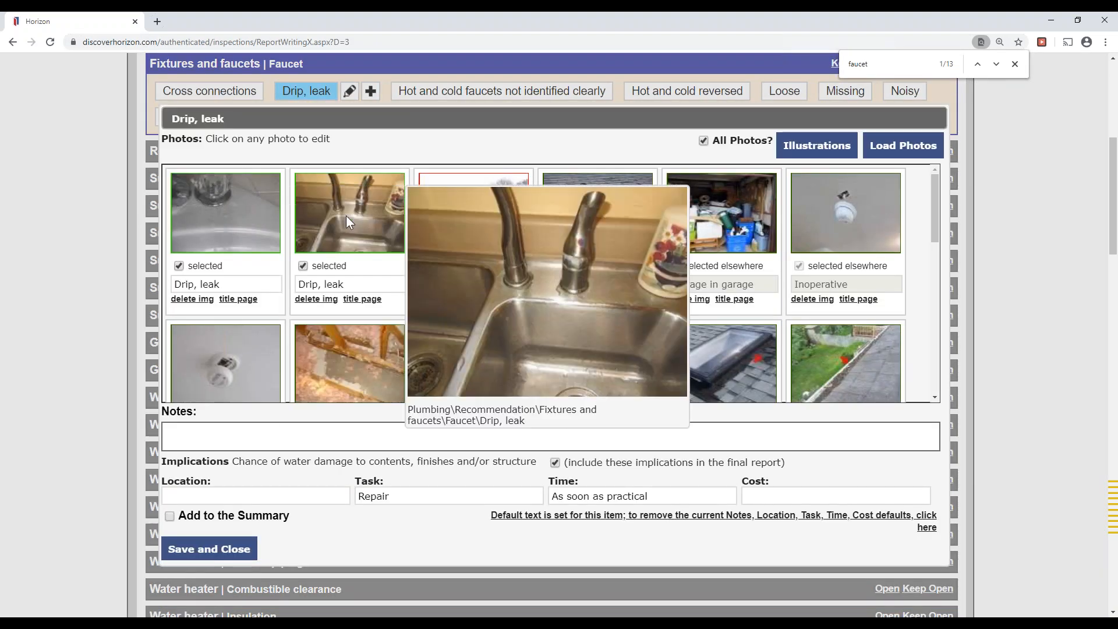
Enter 'Basement powder room and kitchen sink' as the leak location and save.
double_click(417, 496)
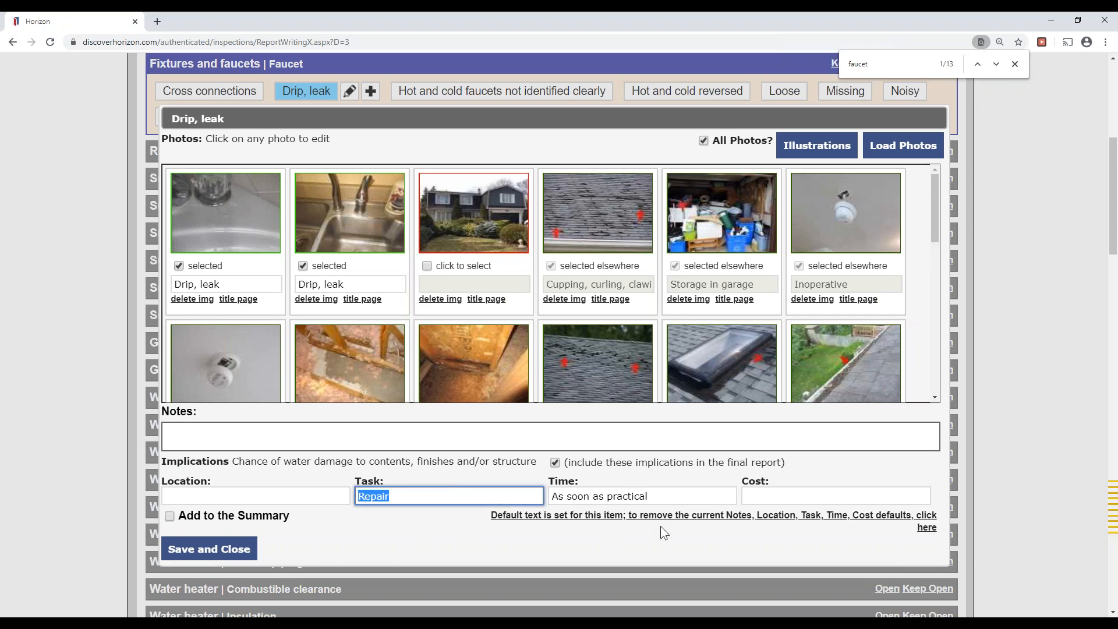
left_click_drag(682, 496, 237, 499)
left_click(385, 543)
left_click(325, 495)
type("Bas")
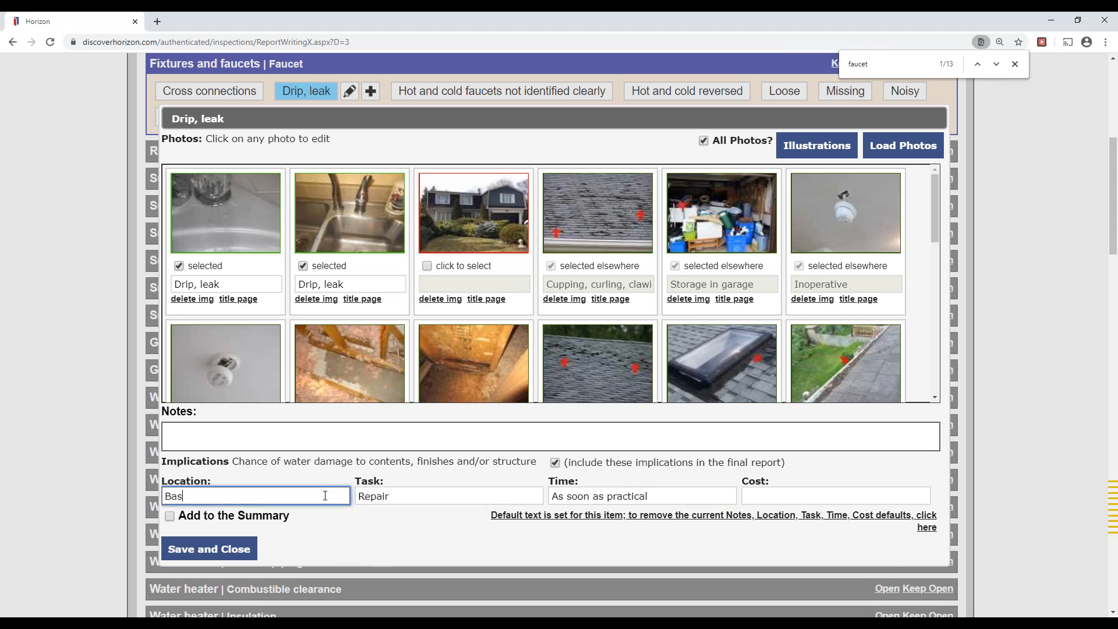
type("ement powder room and kitchen sink")
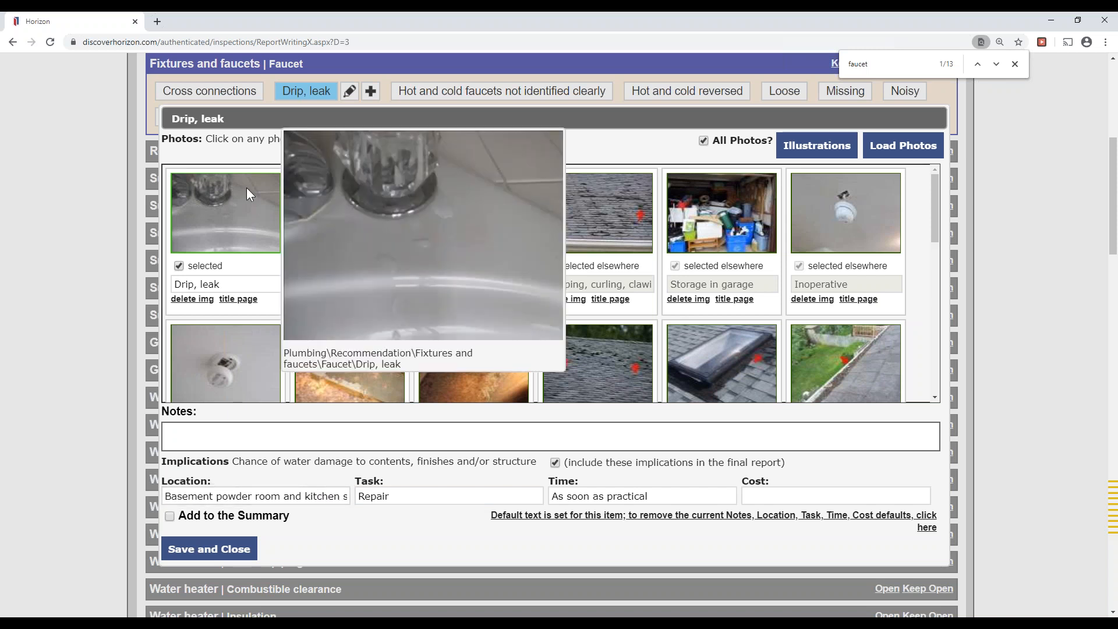
mouse_move(330, 197)
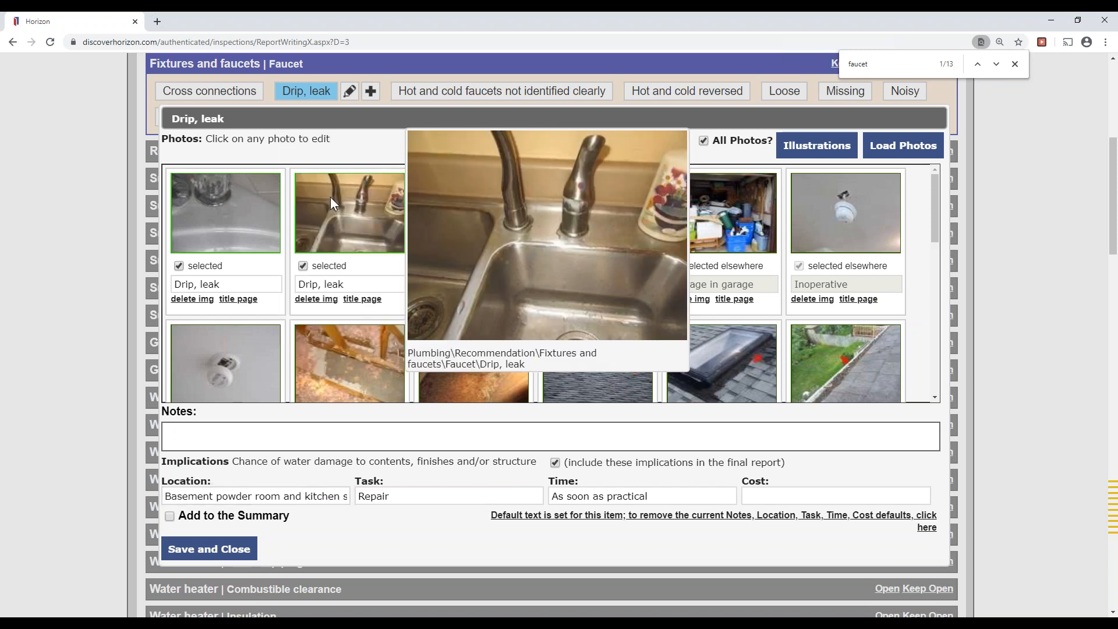
left_click(243, 550)
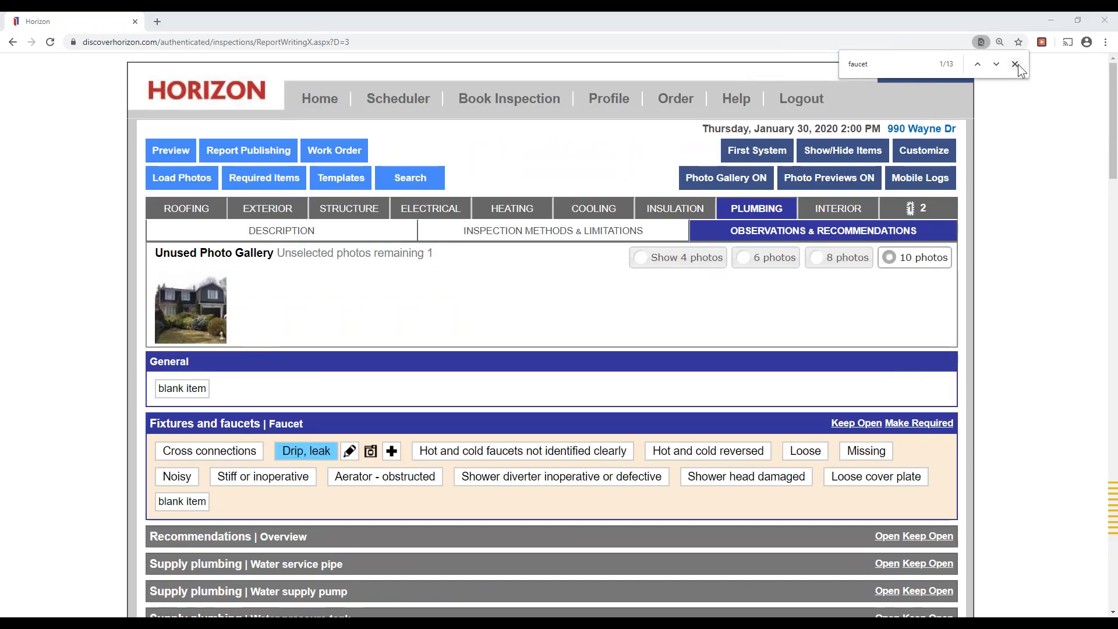
Close the find bar, recheck the Drip, leak details, then open the Structure no-recommendations entry.
left_click(1015, 64)
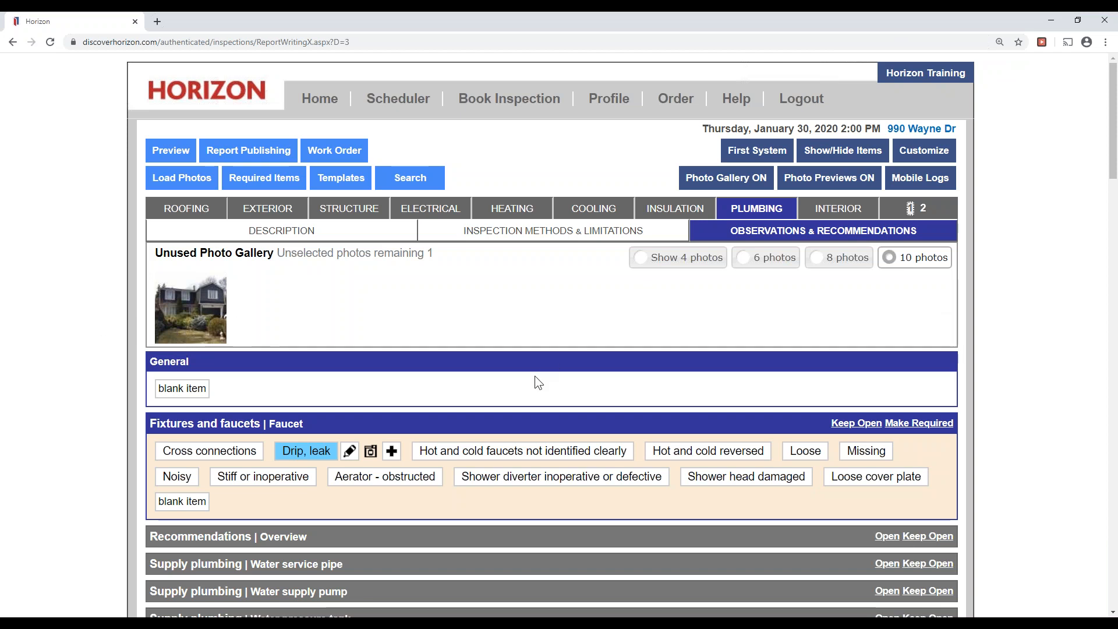
left_click(349, 451)
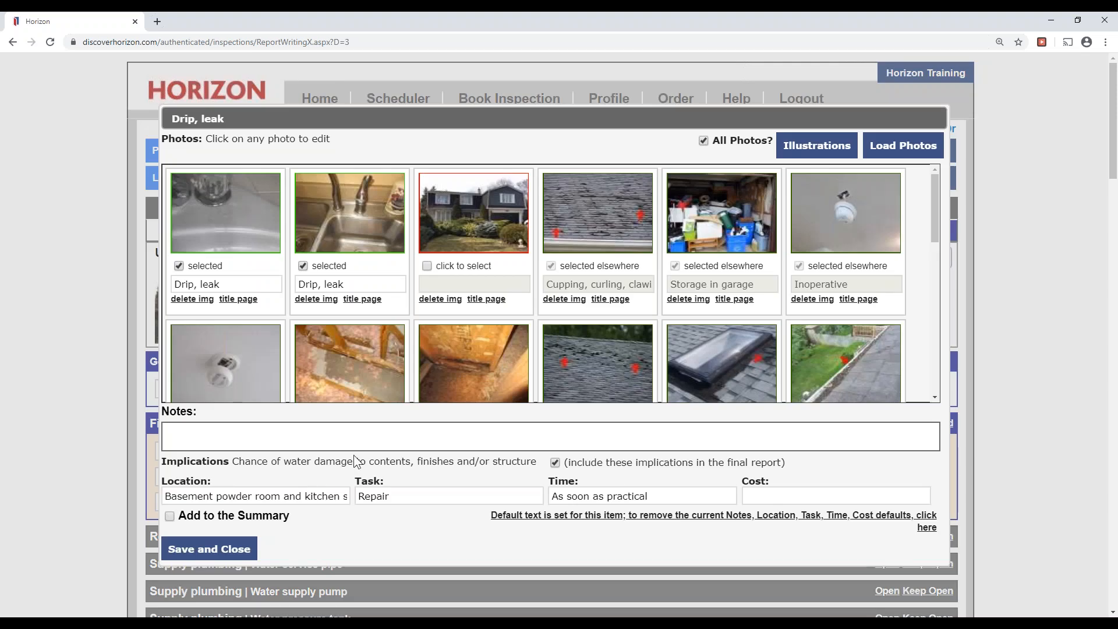
left_click(192, 550)
left_click(349, 208)
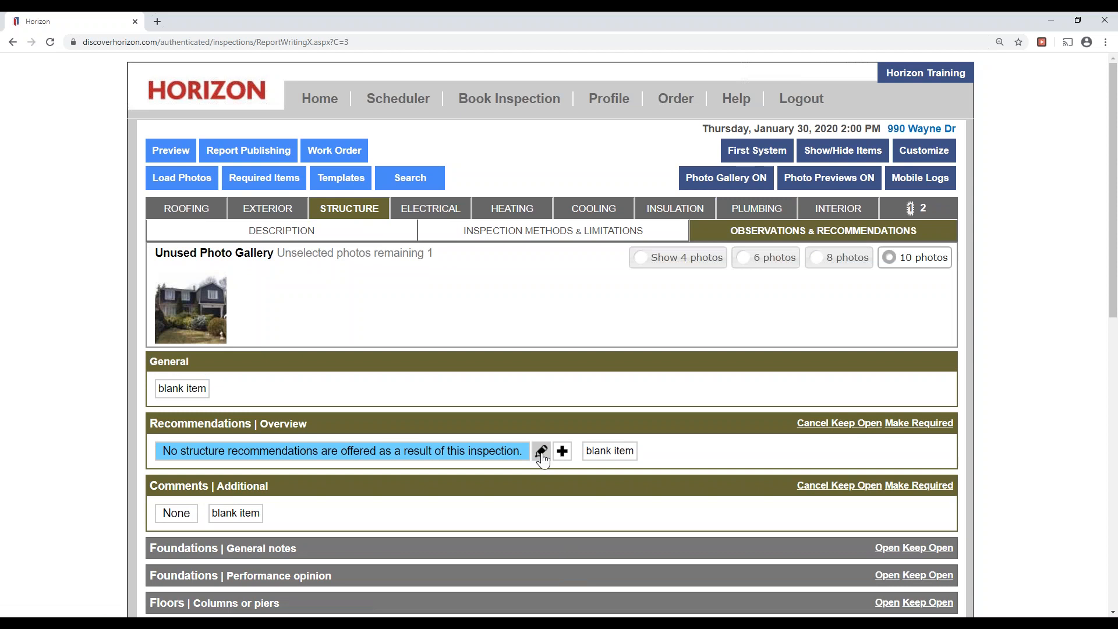
left_click(541, 450)
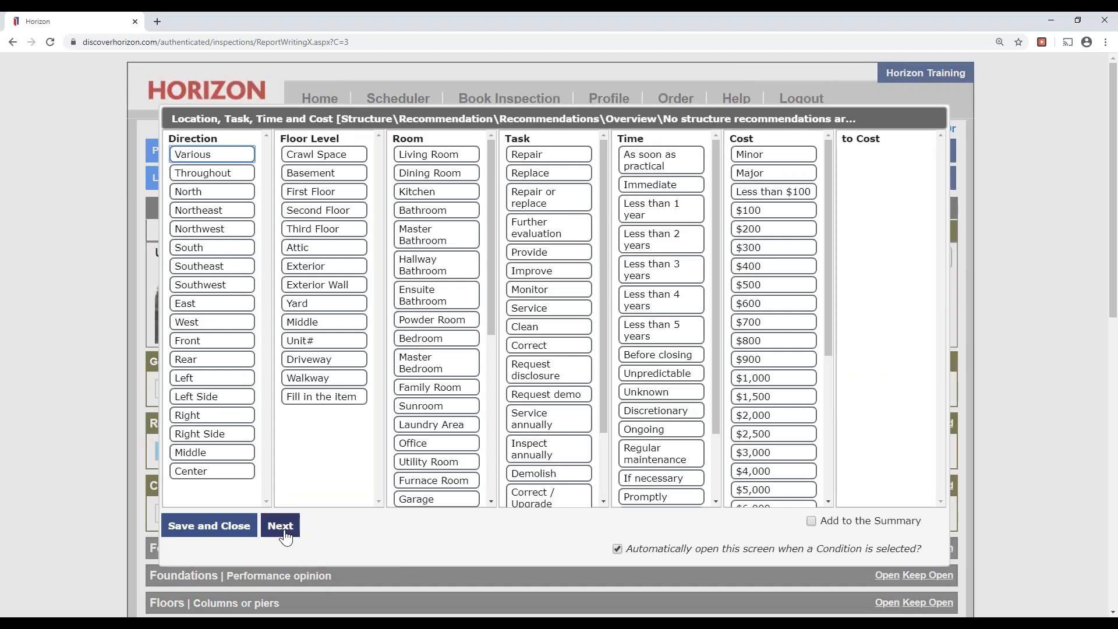
Set the house exterior photo as the title page image, confirming both alerts, and save.
left_click(282, 527)
left_click(1105, 180)
left_click(1049, 222)
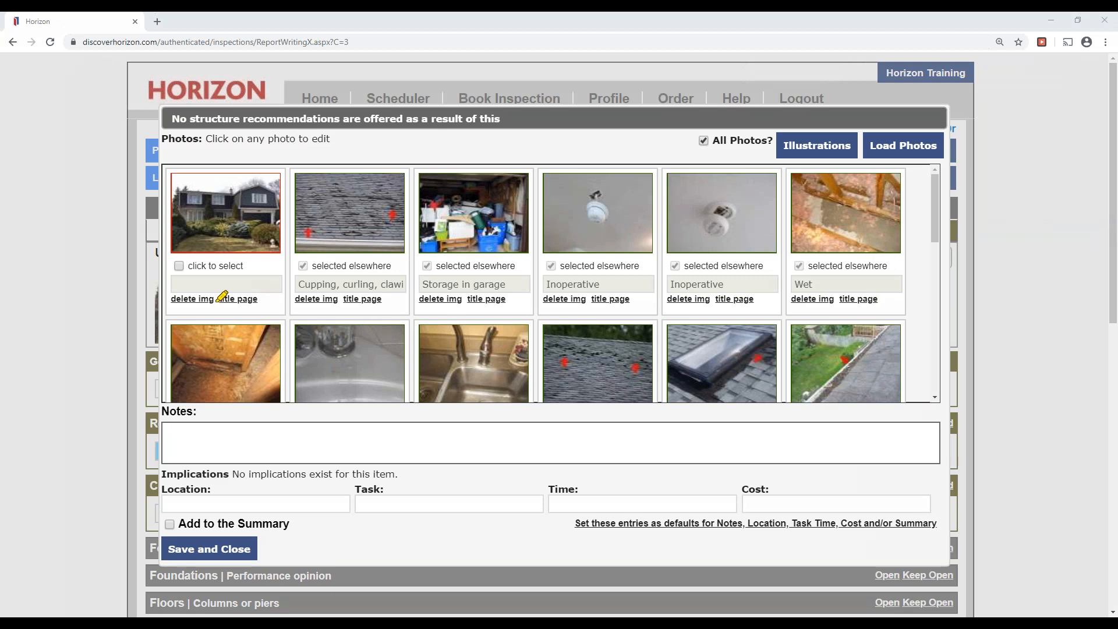
left_click_drag(219, 299, 257, 299)
left_click(1106, 181)
left_click(1071, 200)
left_click(241, 300)
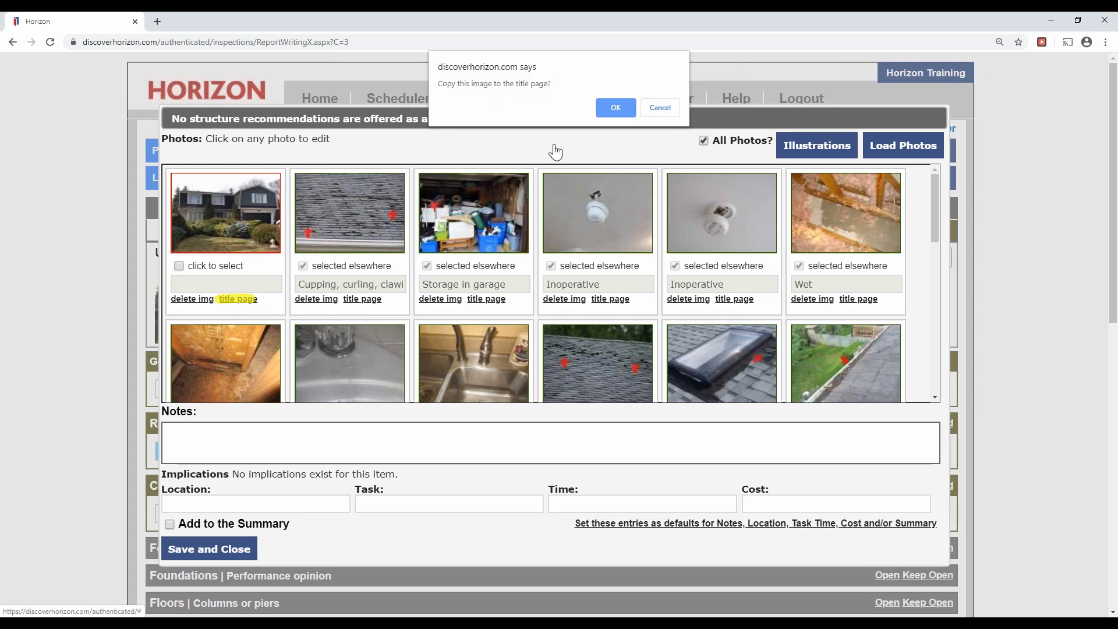
left_click(614, 107)
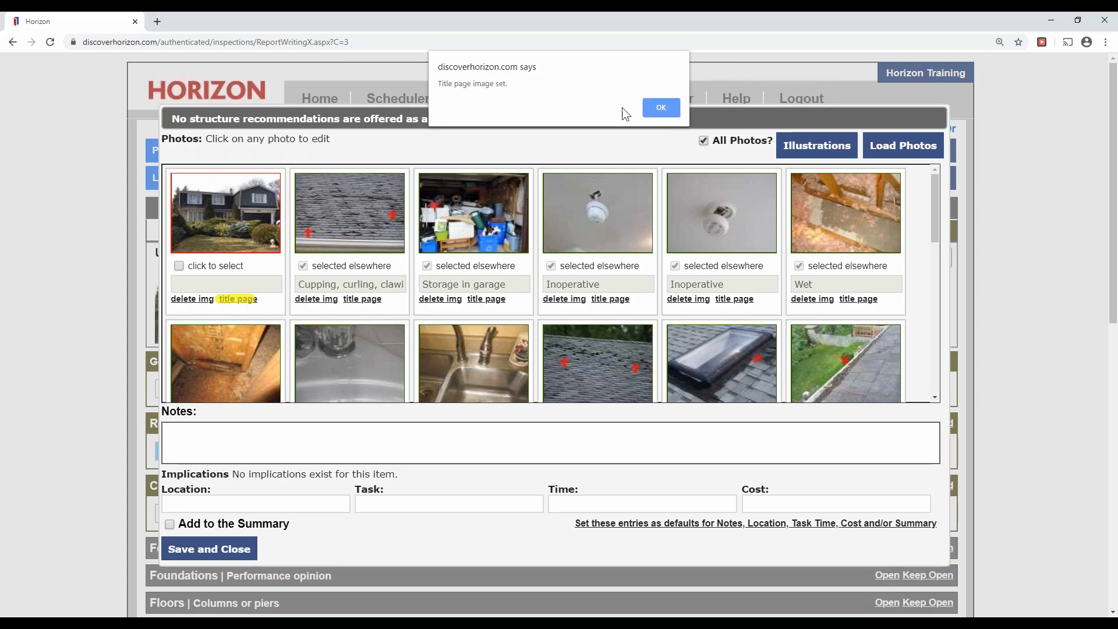
left_click(669, 107)
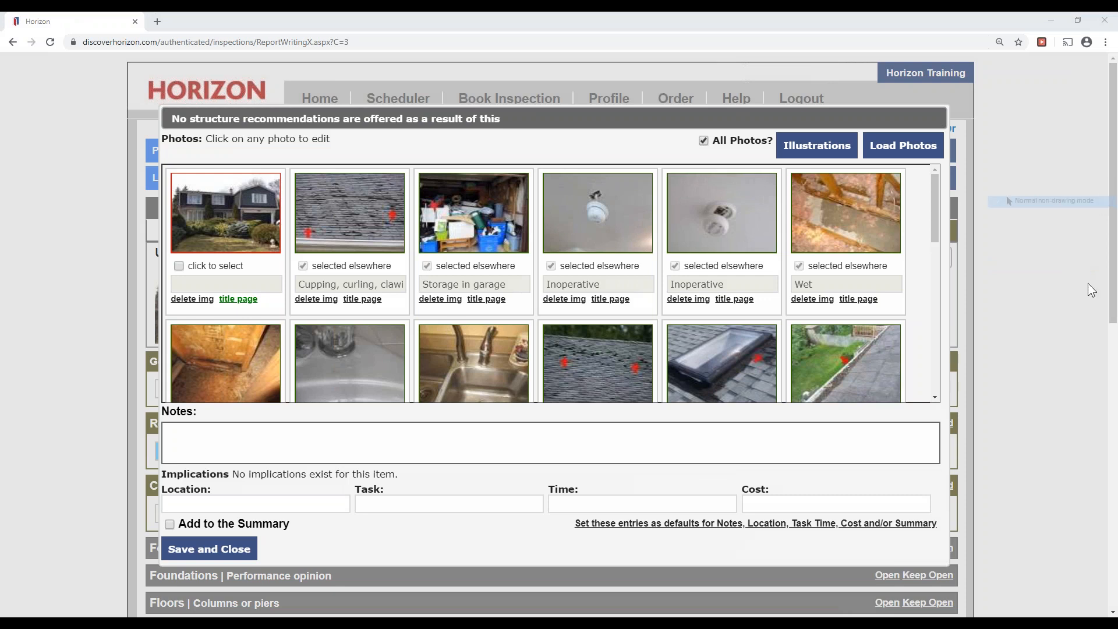
left_click(219, 559)
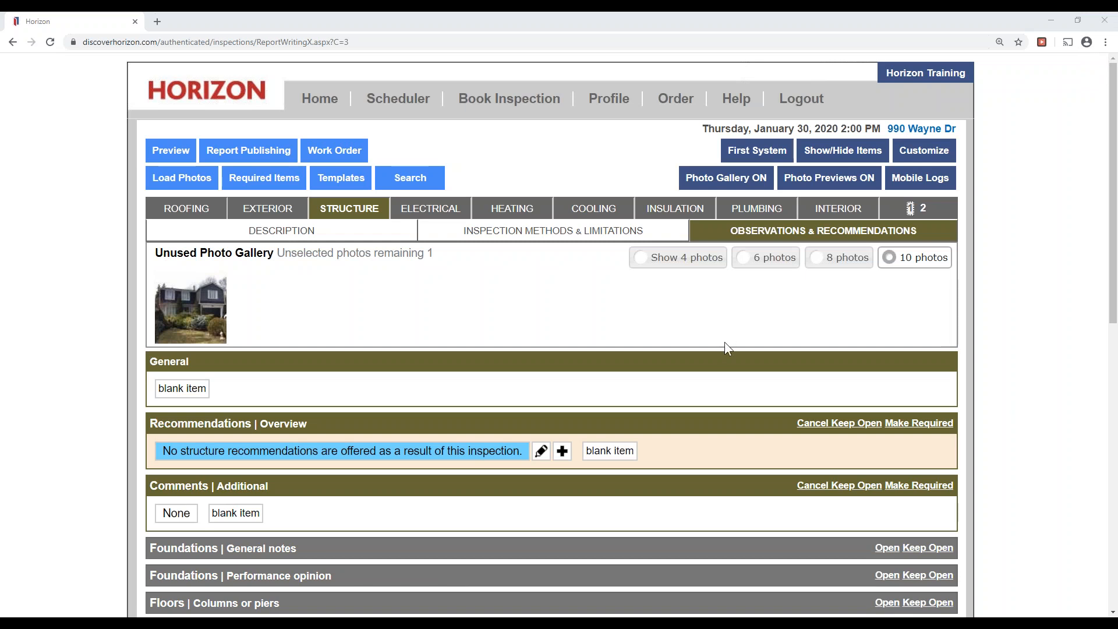
Preview the 23-page report full-window and scroll past the title page and Summary to Roofing.
left_click(163, 150)
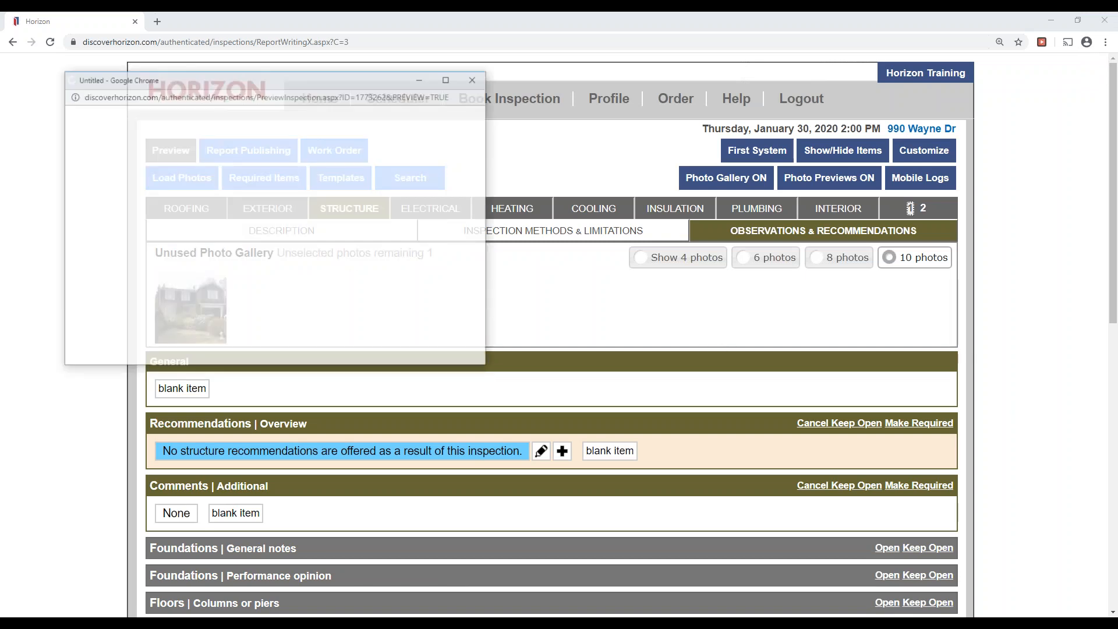
left_click(448, 79)
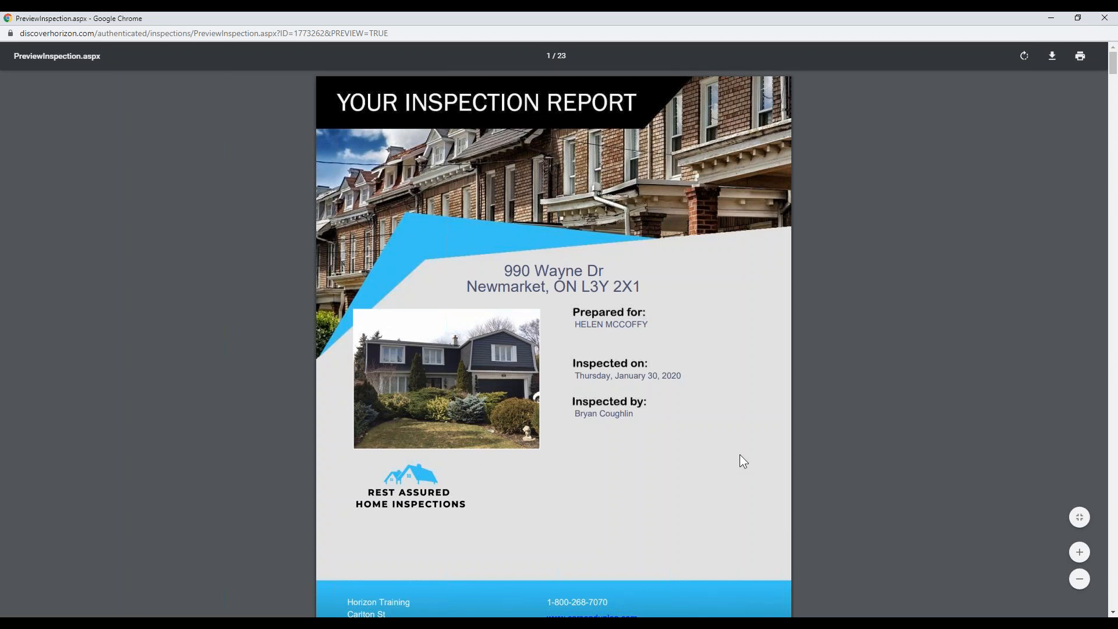
scroll(739, 455, "down", 3)
scroll(742, 460, "down", 7)
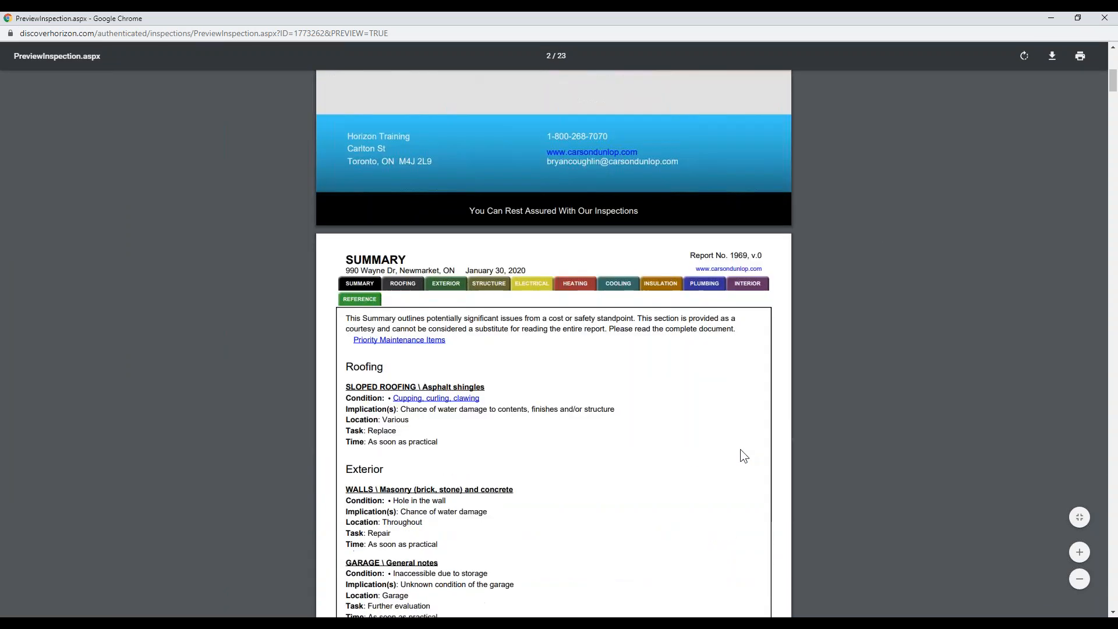
scroll(744, 453, "down", 8)
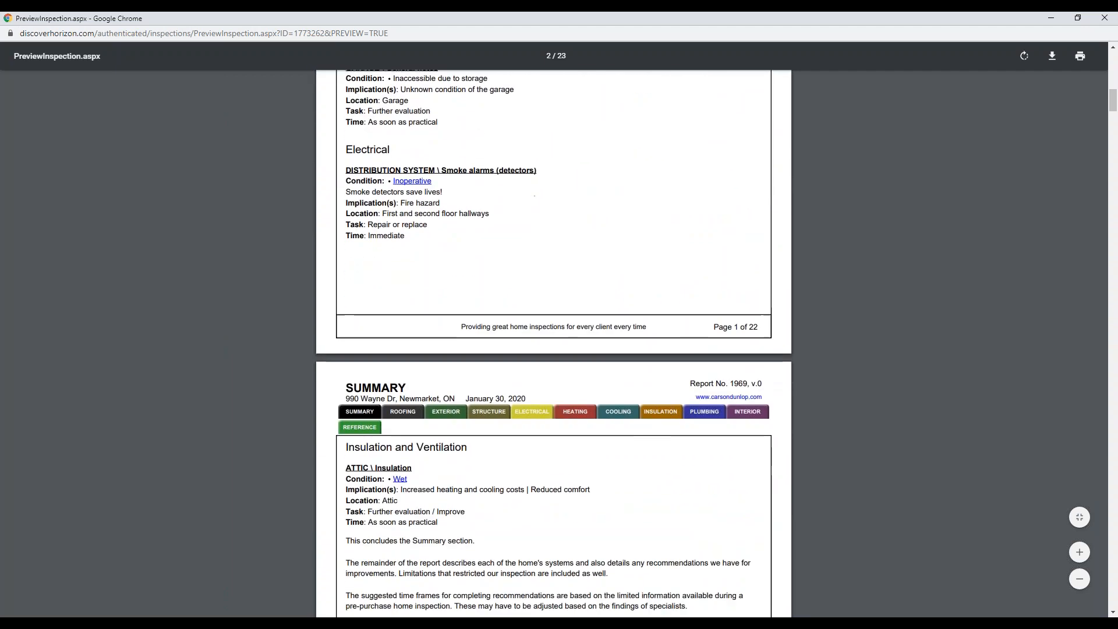
scroll(740, 436, "down", 14)
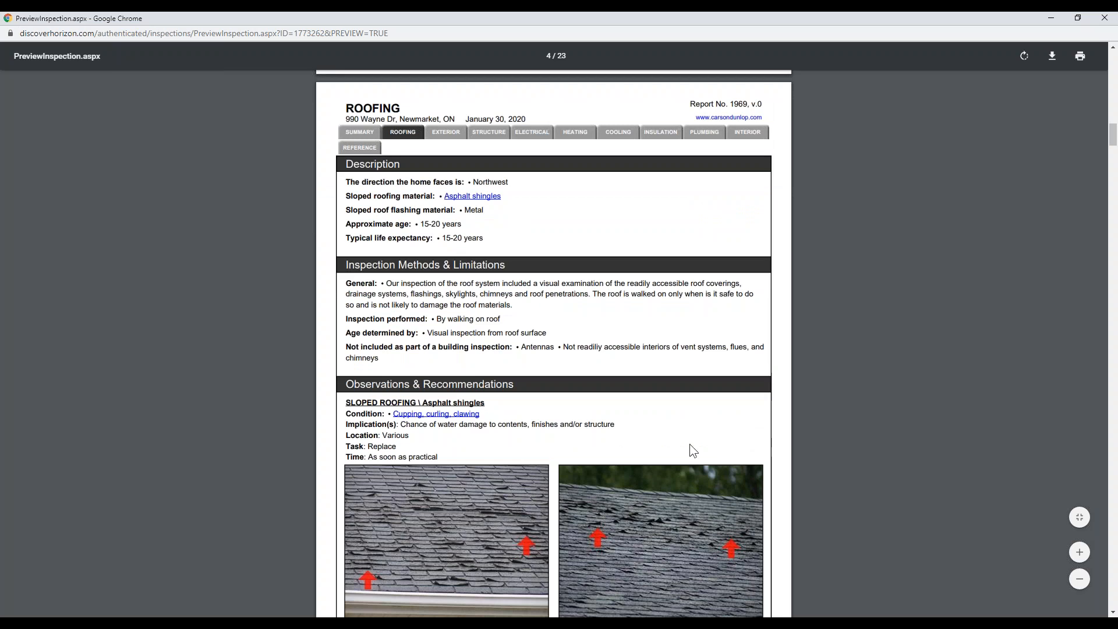
Highlight the roofing Description lines and the Asphalt shingles observation text, then deselect.
left_click_drag(350, 180, 479, 237)
left_click_drag(418, 296, 582, 361)
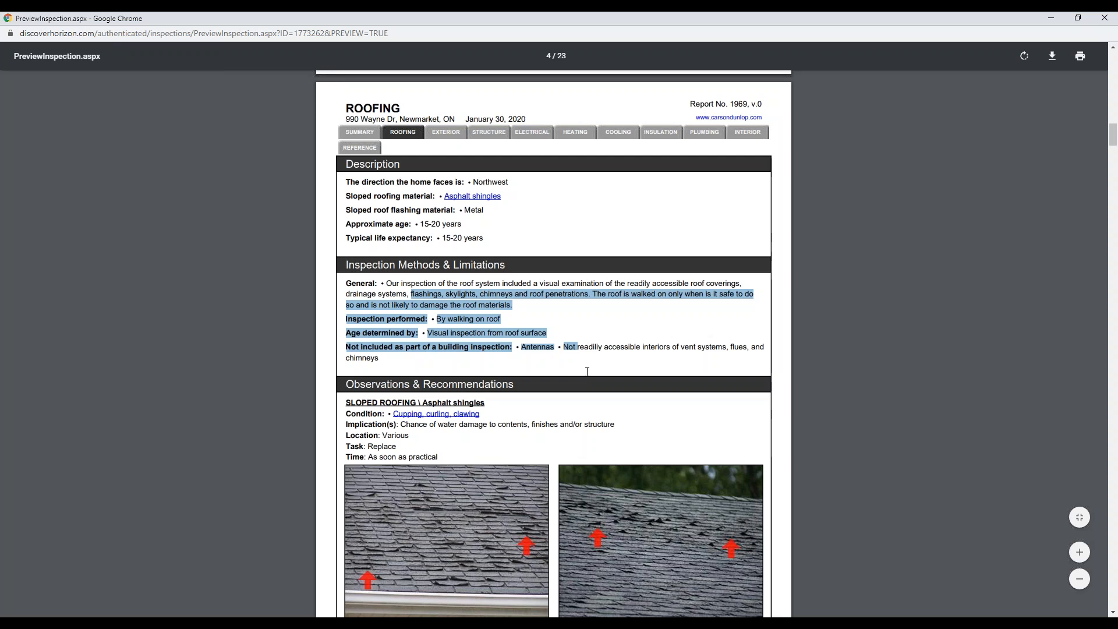
left_click_drag(362, 402, 445, 457)
left_click(473, 457)
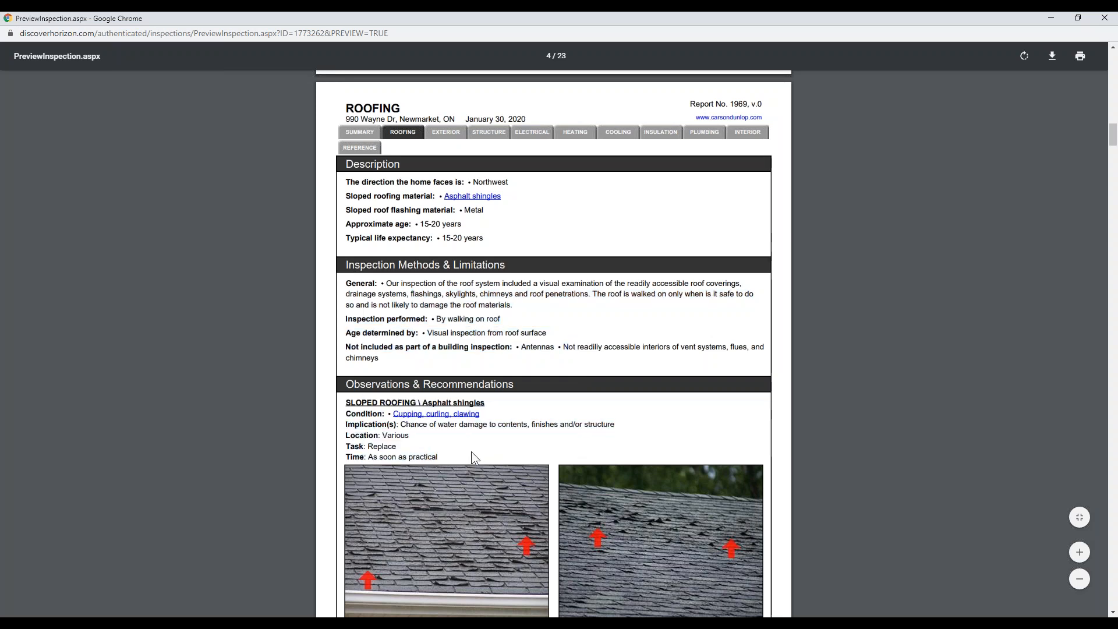
Scroll through the Roofing and Exterior pages to the Structure section on page 10.
scroll(867, 367, "down", 3)
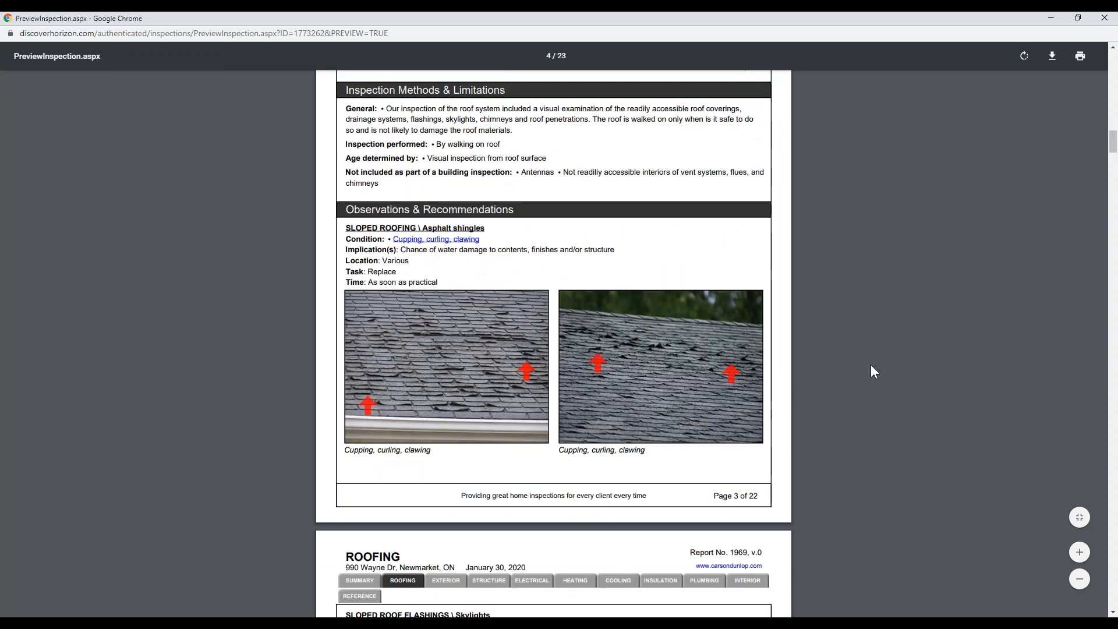
scroll(869, 365, "down", 4)
scroll(826, 357, "down", 4)
scroll(800, 349, "up", 3)
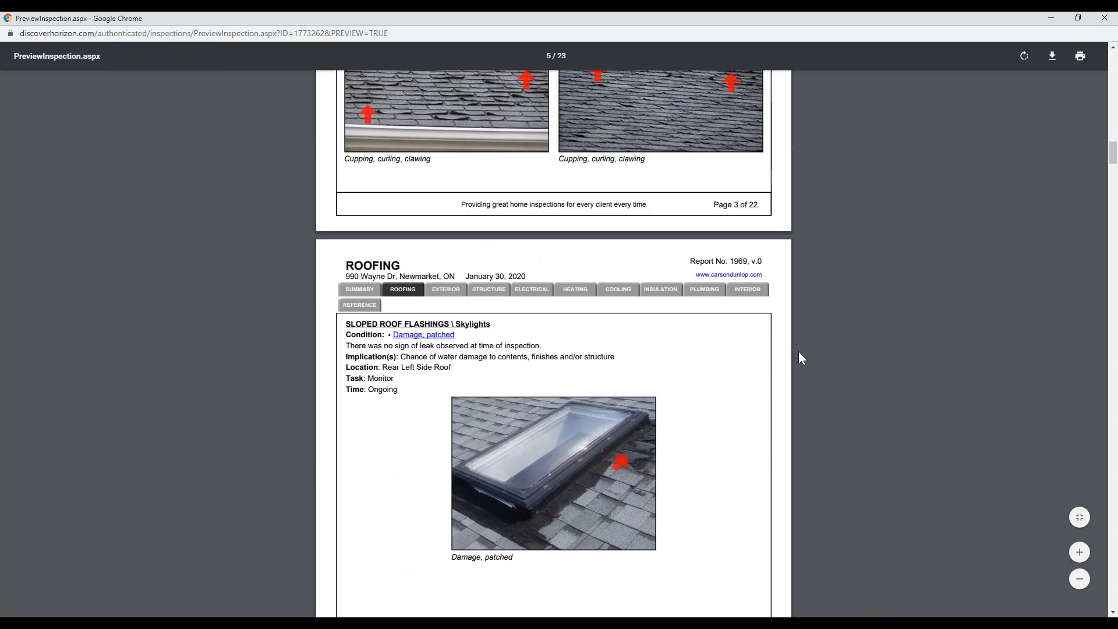
scroll(596, 425, "up", 4)
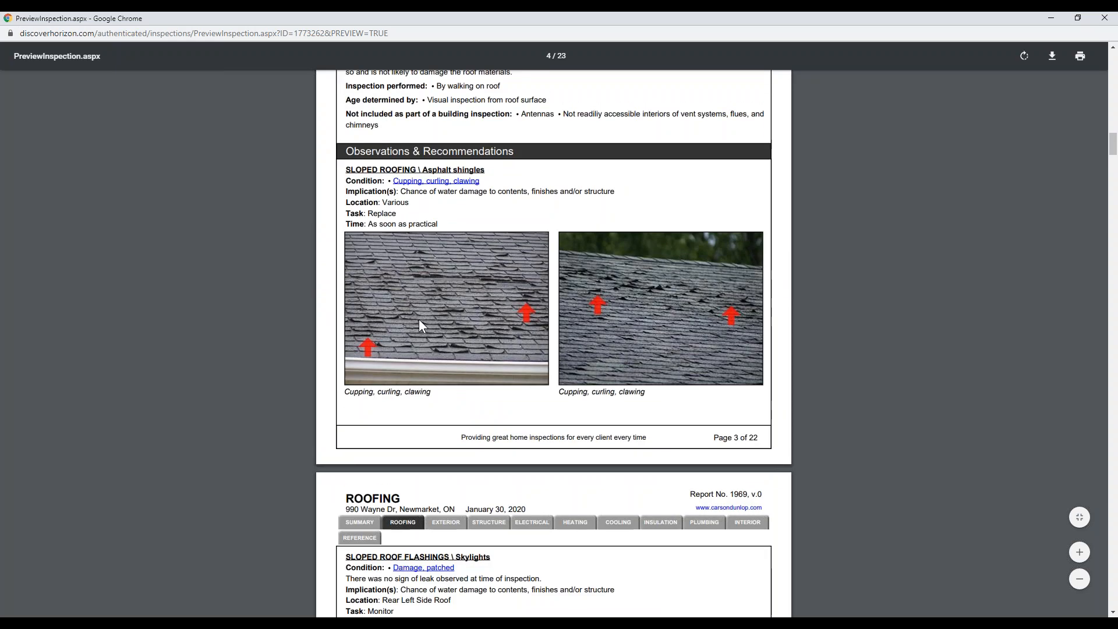
scroll(879, 372, "down", 3)
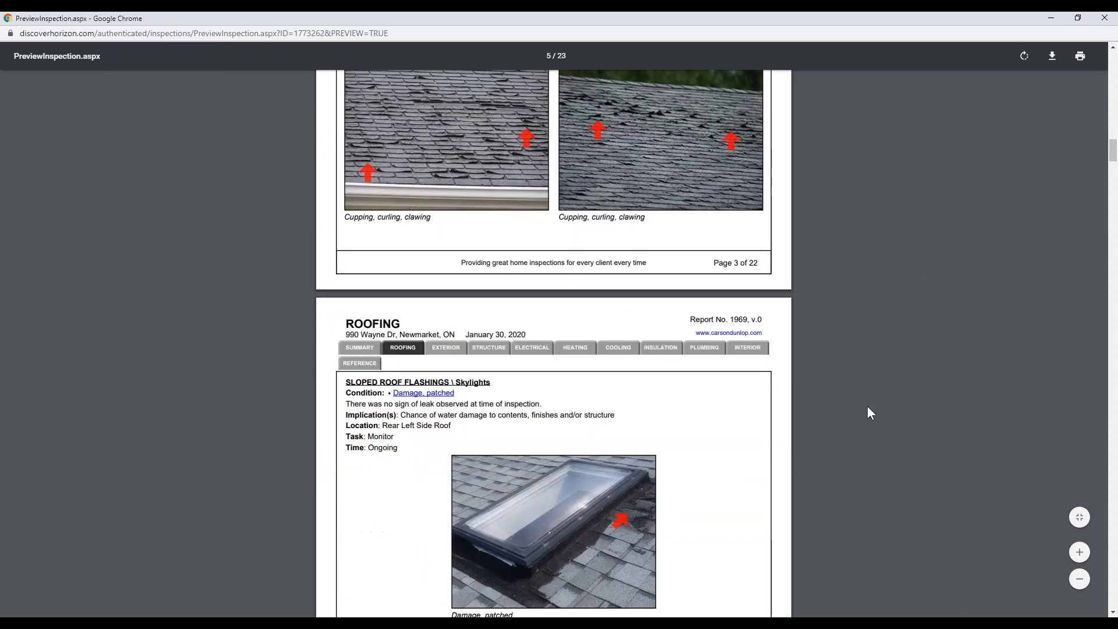
scroll(865, 407, "up", 3)
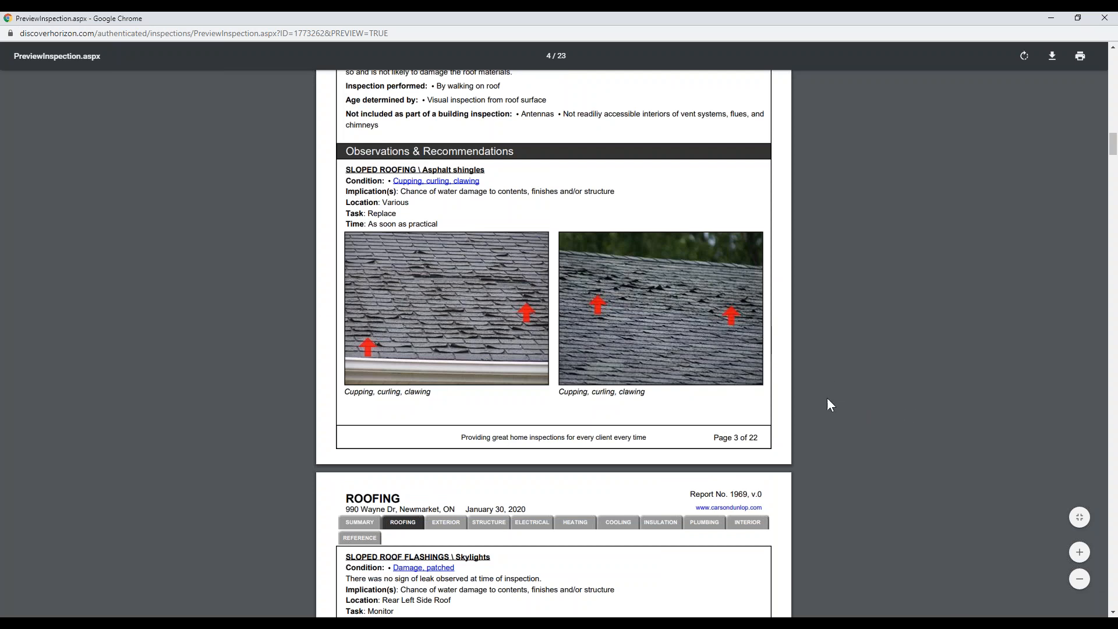
scroll(825, 403, "down", 5)
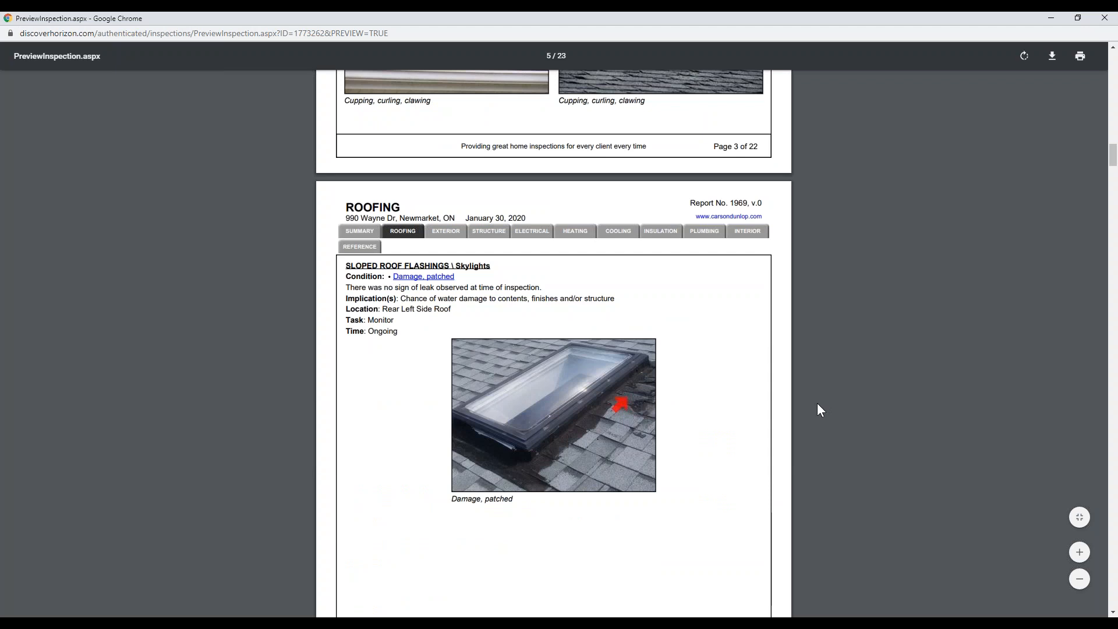
scroll(817, 404, "down", 14)
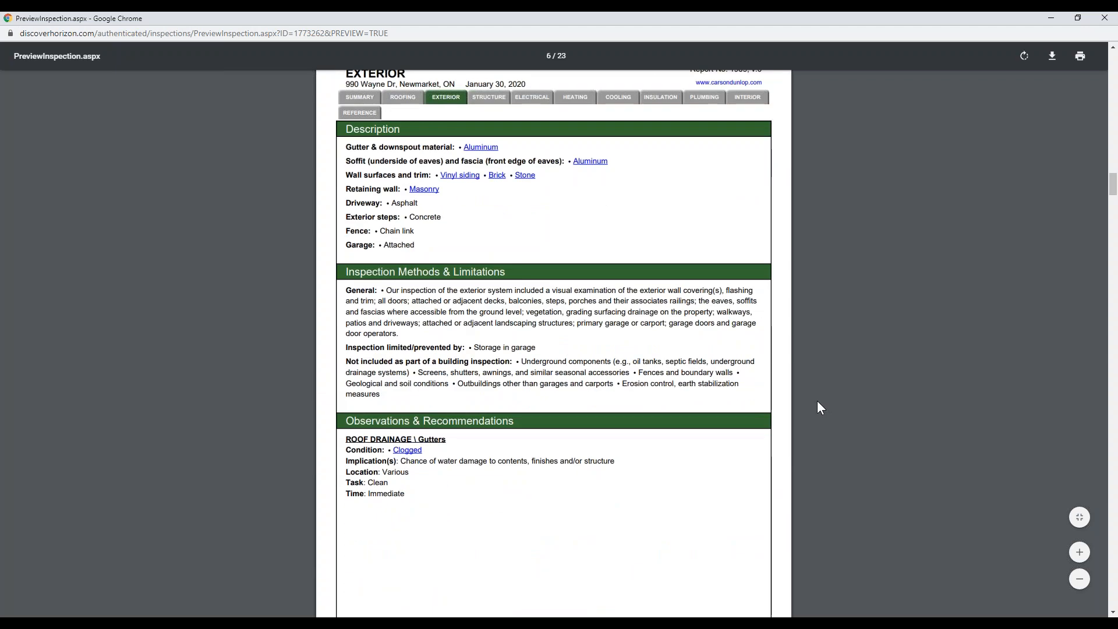
scroll(823, 402, "down", 12)
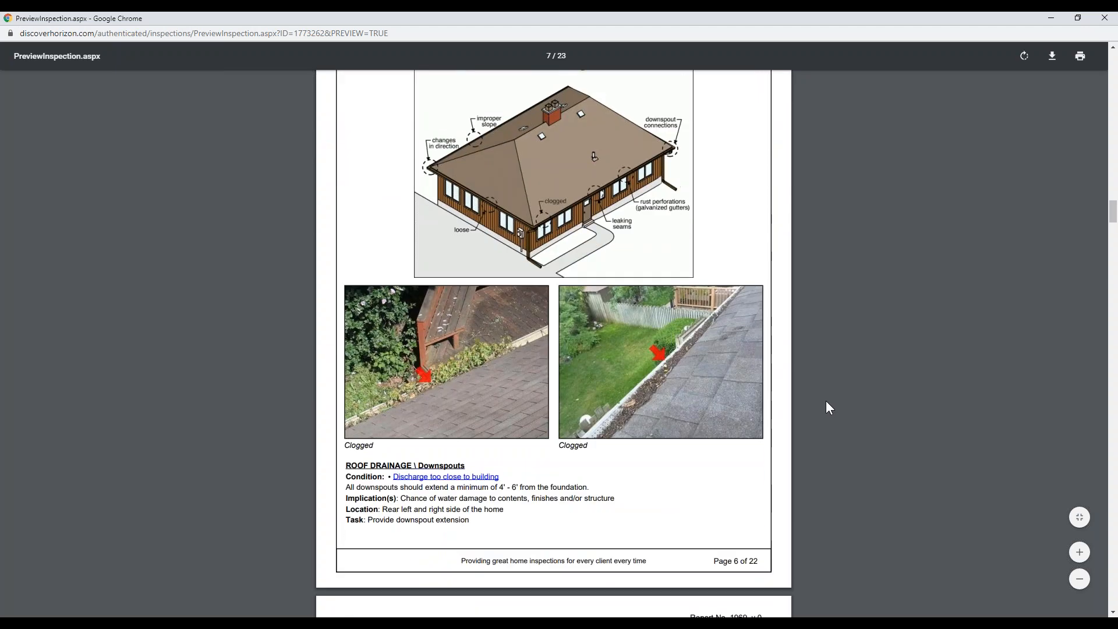
scroll(832, 401, "up", 5)
scroll(850, 402, "up", 5)
scroll(849, 402, "down", 6)
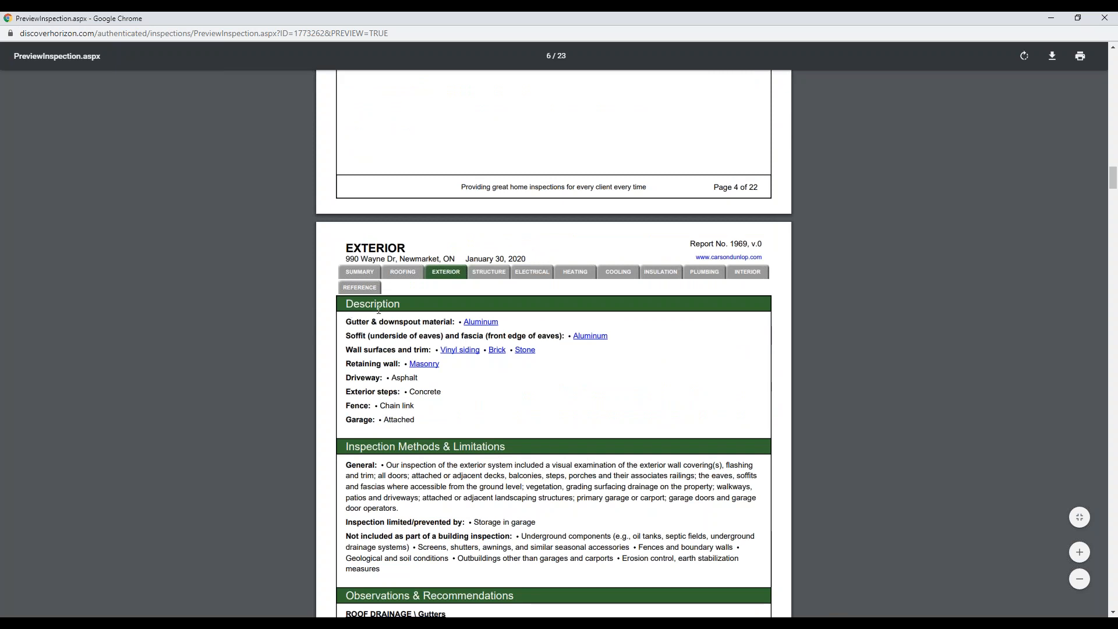
scroll(392, 306, "up", 7)
scroll(467, 336, "down", 2)
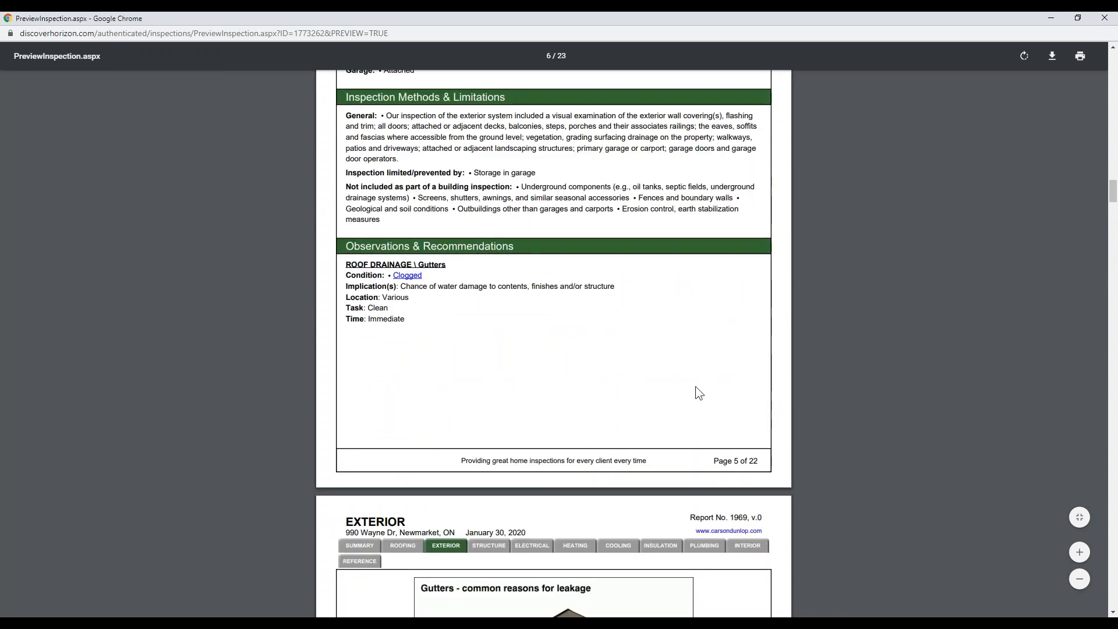
scroll(640, 370, "down", 4)
scroll(582, 303, "down", 3)
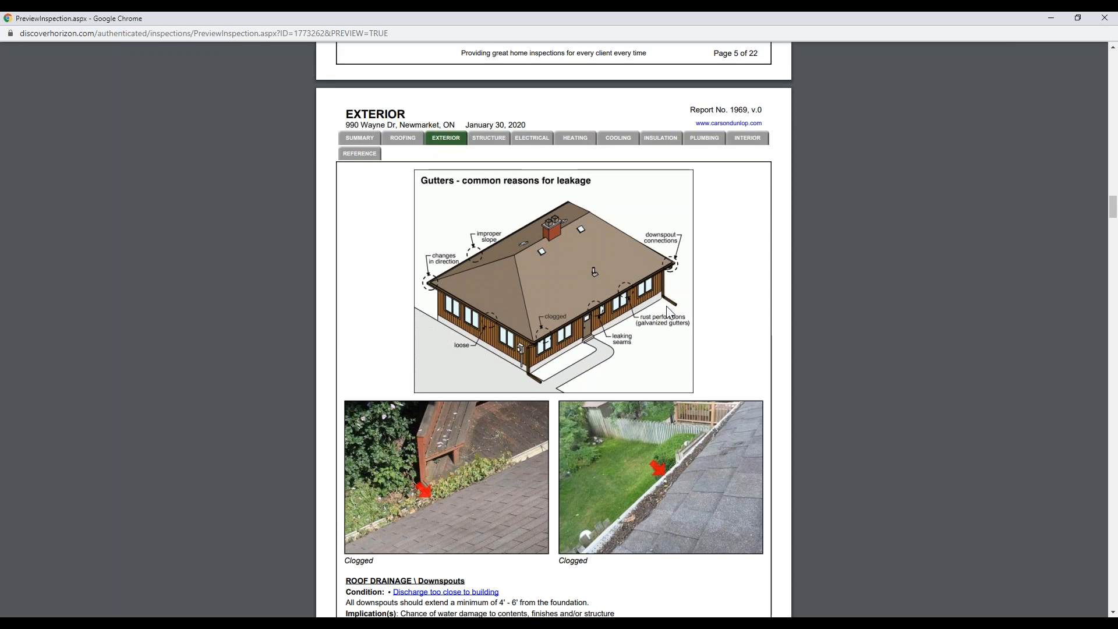
scroll(683, 477, "down", 3)
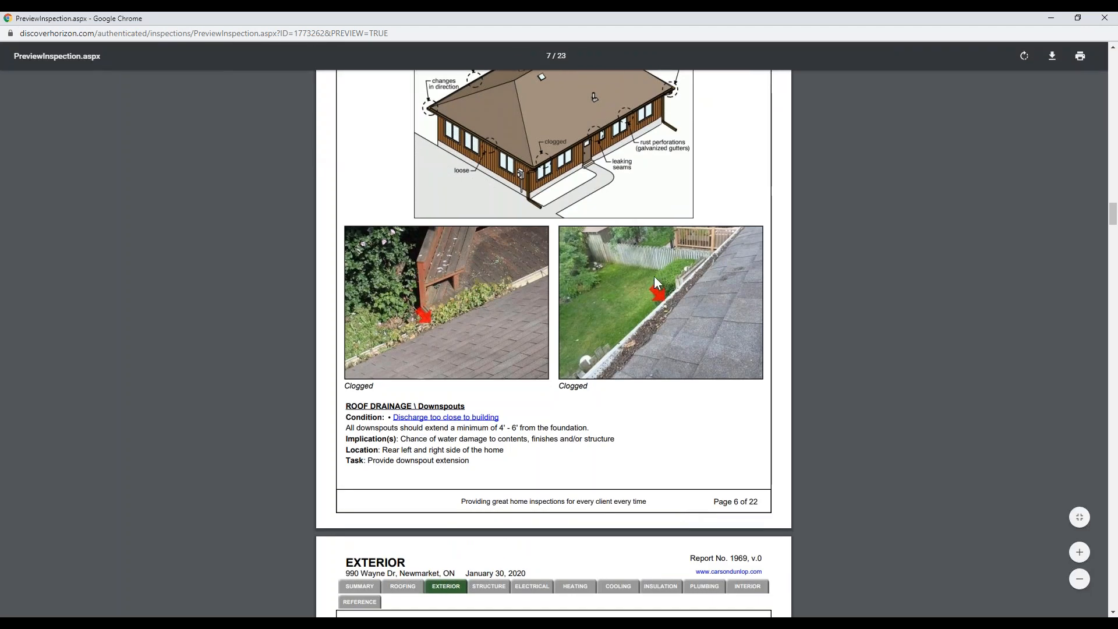
scroll(659, 284, "down", 2)
scroll(538, 410, "down", 3)
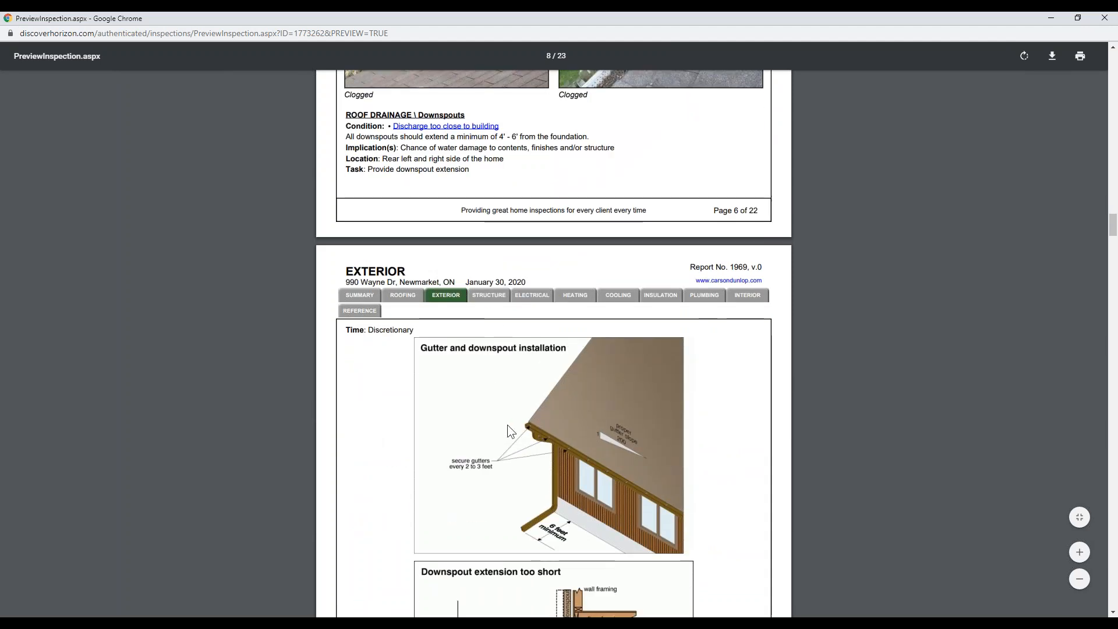
scroll(511, 431, "down", 3)
scroll(657, 404, "down", 4)
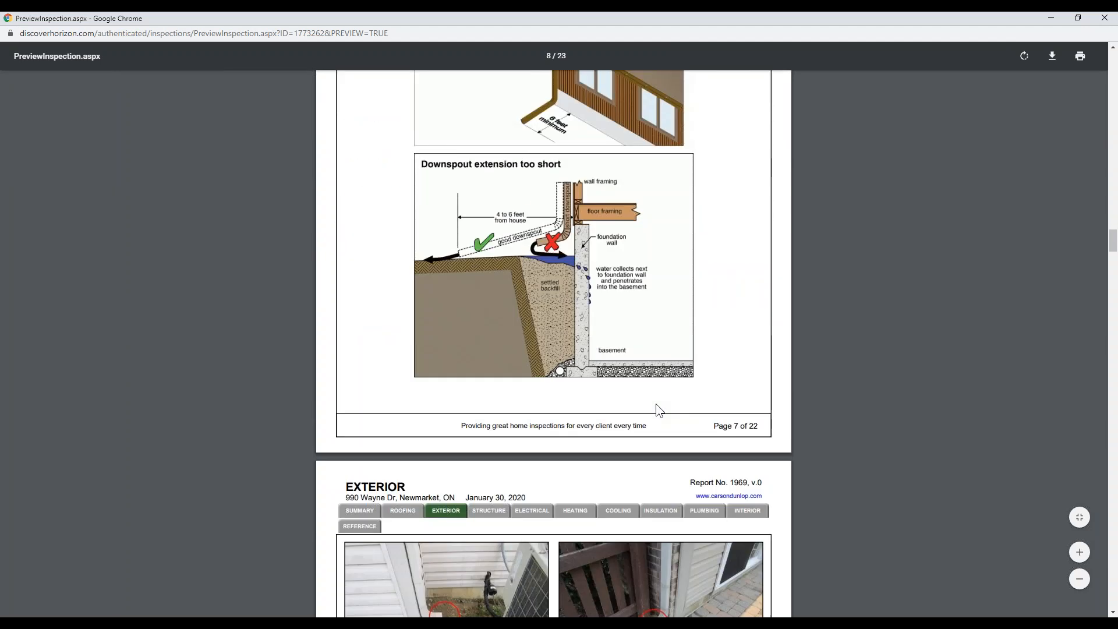
scroll(757, 377, "down", 3)
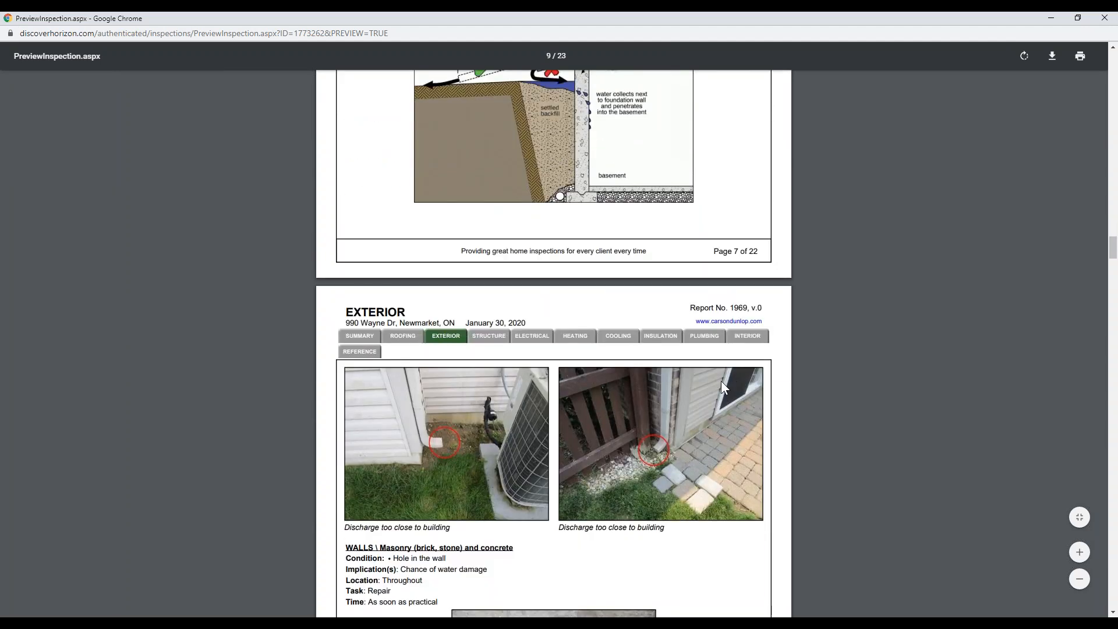
scroll(720, 396, "down", 4)
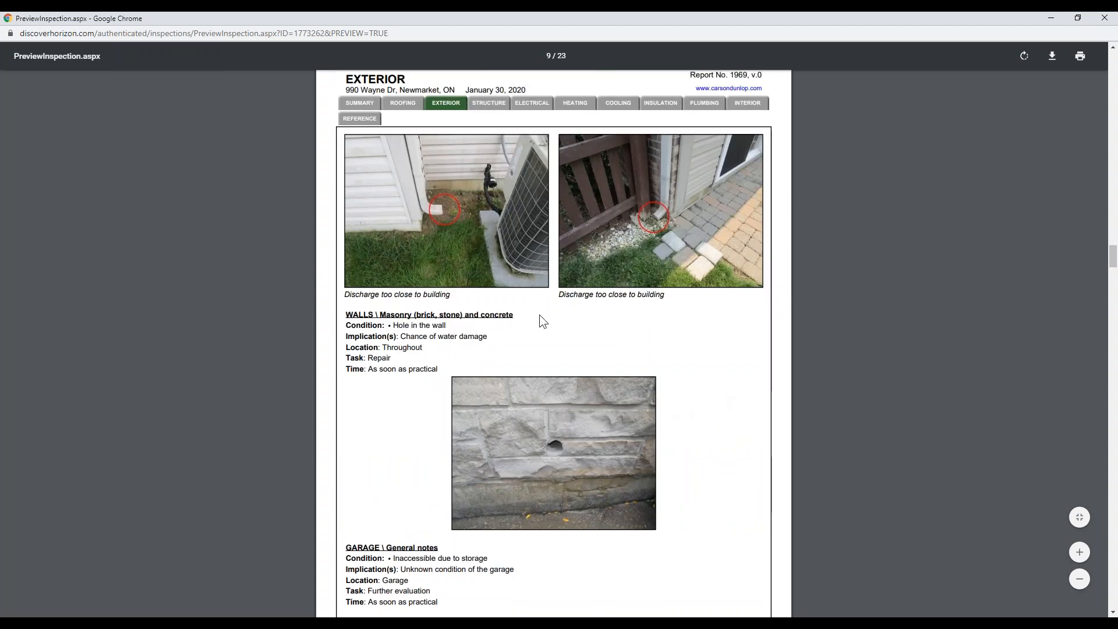
scroll(803, 473, "down", 8)
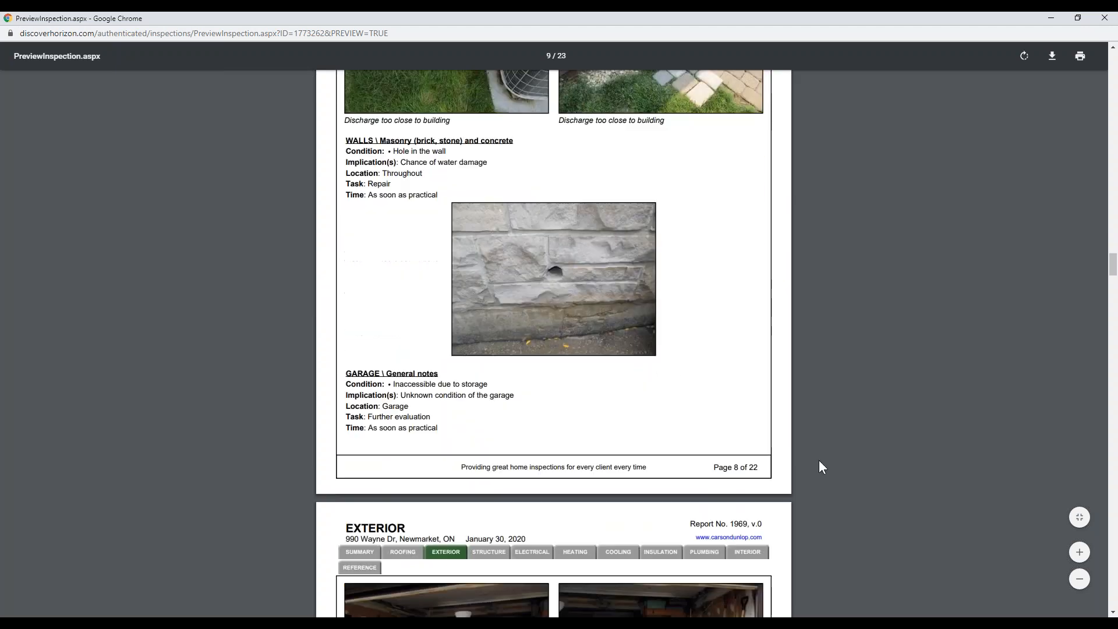
scroll(827, 471, "up", 1)
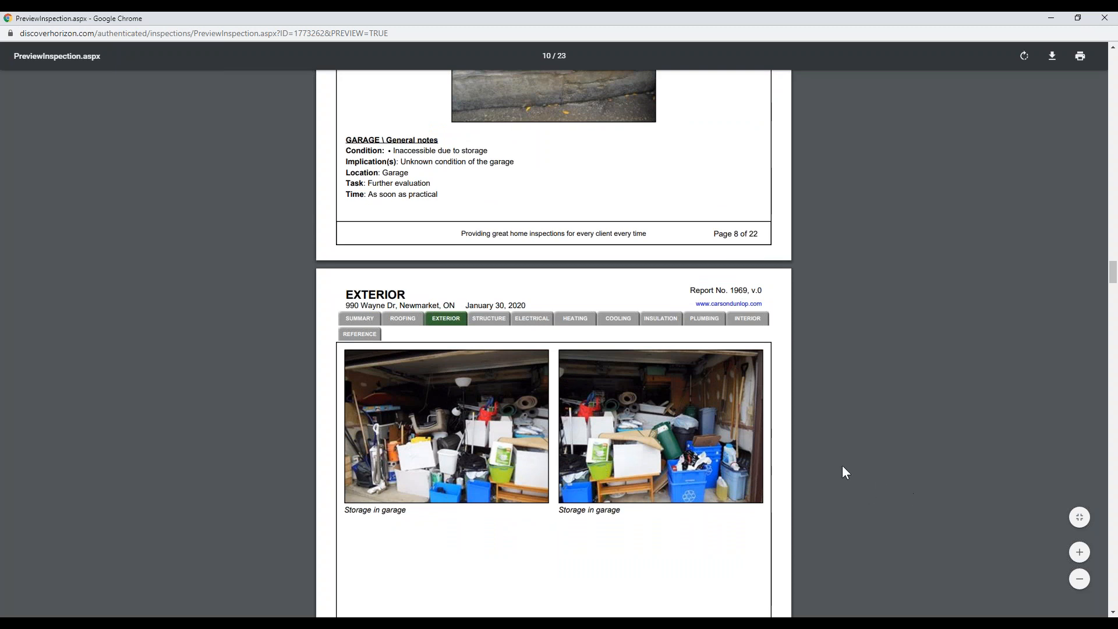
scroll(844, 472, "down", 12)
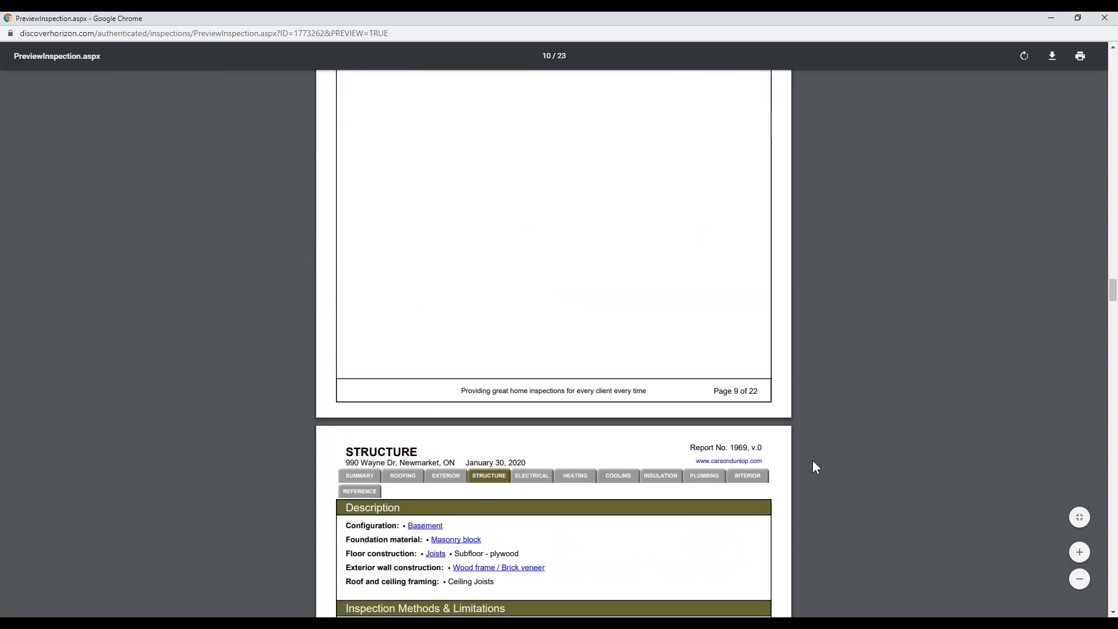
Highlight the Structure recommendation text, then scroll through Electrical to the Heating pages.
scroll(811, 467, "down", 2)
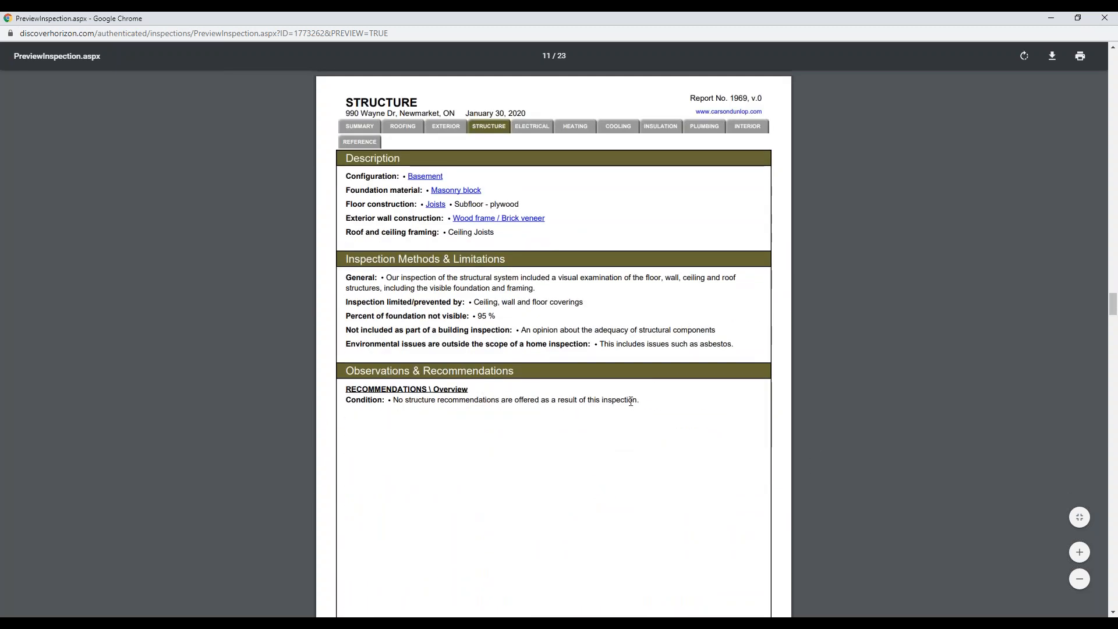
left_click_drag(639, 400, 343, 387)
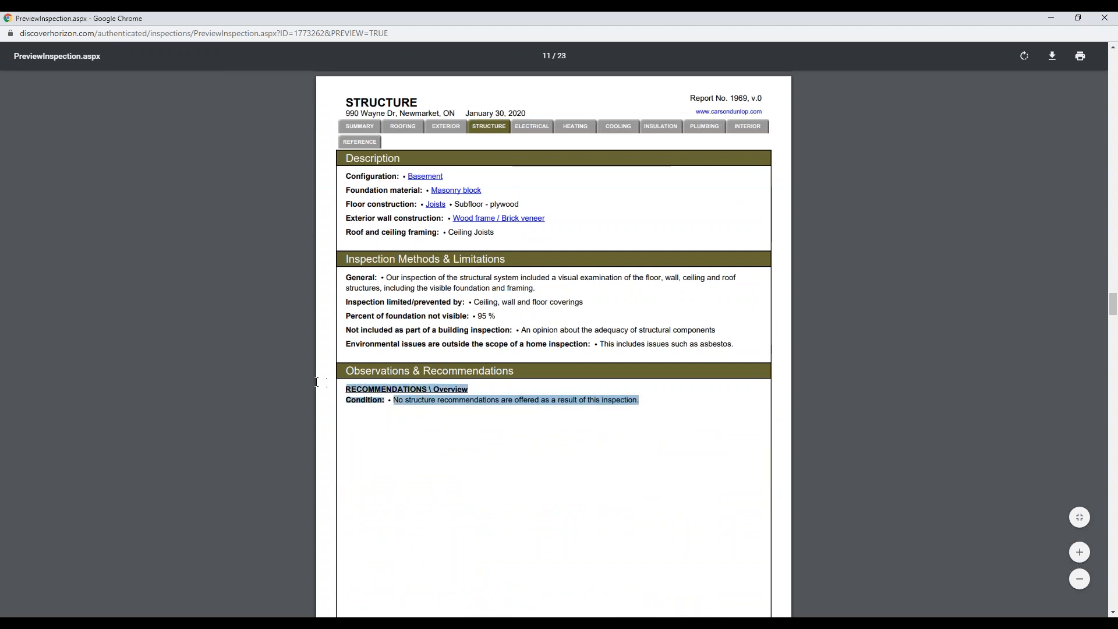
left_click(635, 438)
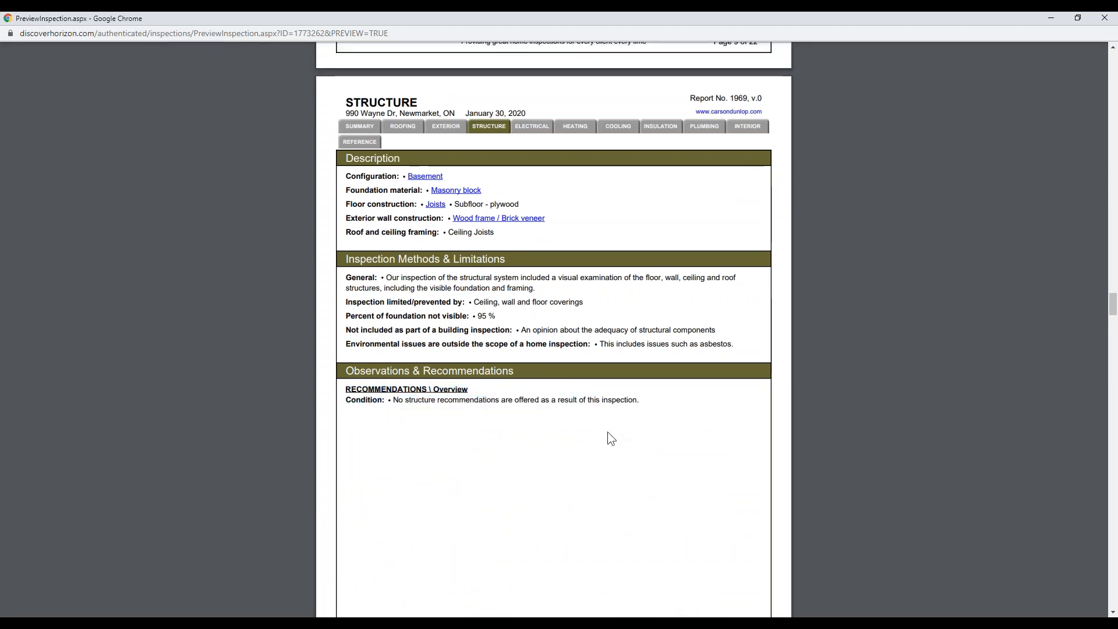
scroll(607, 432, "down", 8)
scroll(627, 445, "down", 1)
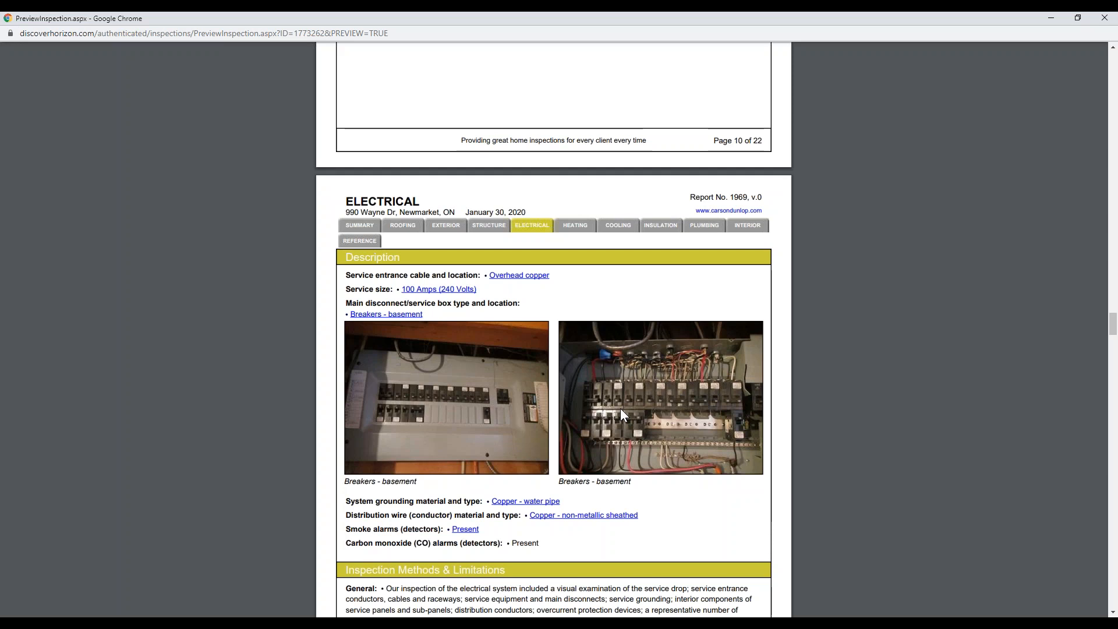
scroll(758, 433, "down", 7)
scroll(755, 433, "down", 5)
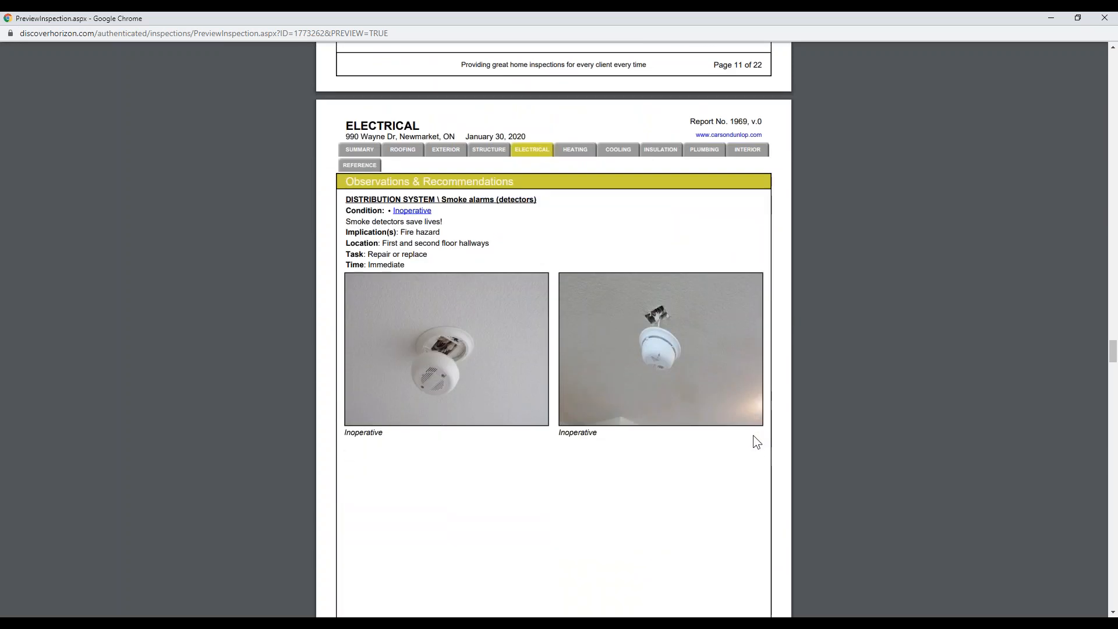
scroll(751, 444, "down", 7)
scroll(765, 445, "down", 4)
Mark the furnace photos and System type Furnace with yellow highlighter arrows, then erase them.
left_click(947, 183)
left_click(969, 222)
left_click_drag(781, 191, 752, 206)
left_click_drag(751, 187, 767, 220)
mouse_move(336, 179)
left_mouse_down()
mouse_move(375, 205)
mouse_move(354, 209)
left_mouse_up()
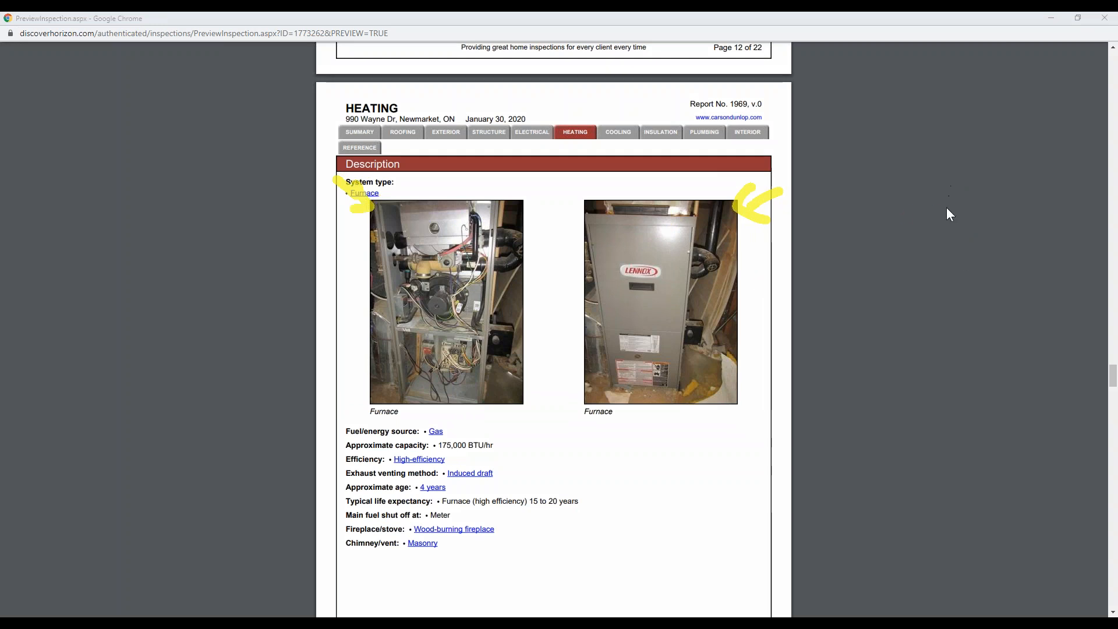
left_click(957, 263)
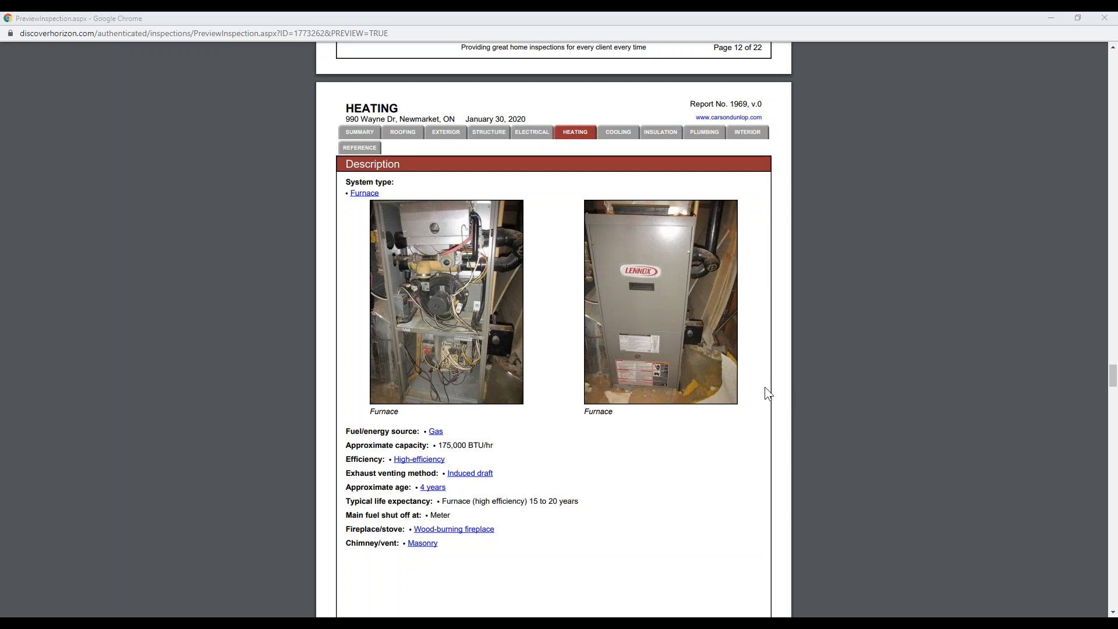
Scroll on to Cooling & Heat Pump on page 16 and select the heating recommendations overview text.
scroll(780, 388, "up", 10)
scroll(791, 394, "down", 15)
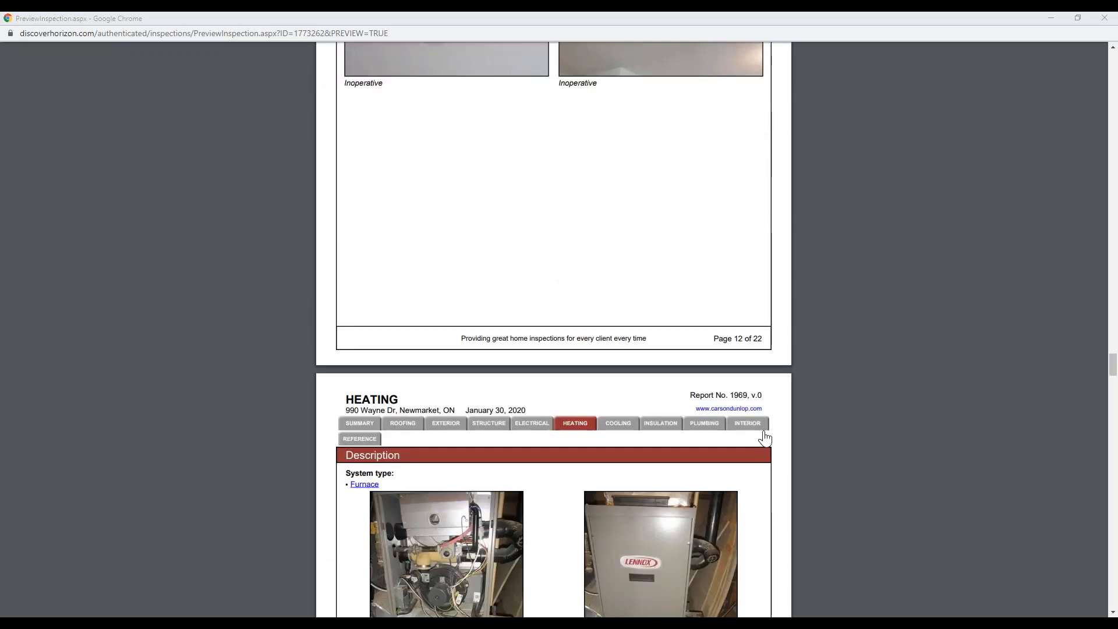
scroll(759, 433, "down", 5)
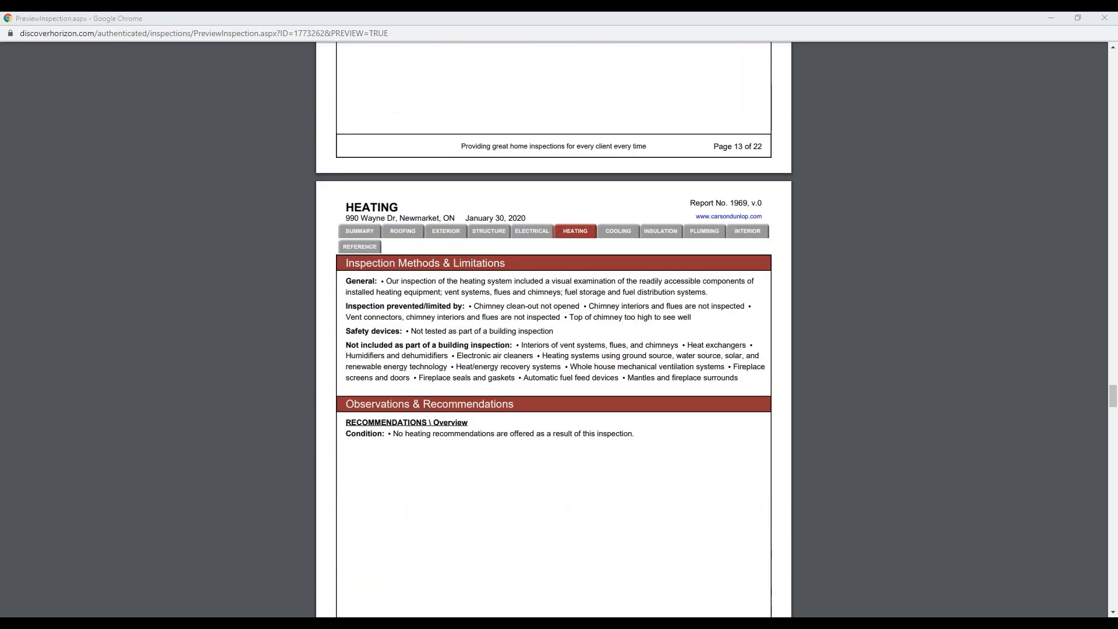
scroll(640, 388, "down", 1)
left_click_drag(395, 362, 634, 381)
Review the preview's Cooling section: the two A/C units, 'Each unit' details and the air conditioning recommendation.
left_click(721, 411)
scroll(725, 417, "down", 14)
scroll(714, 420, "up", 3)
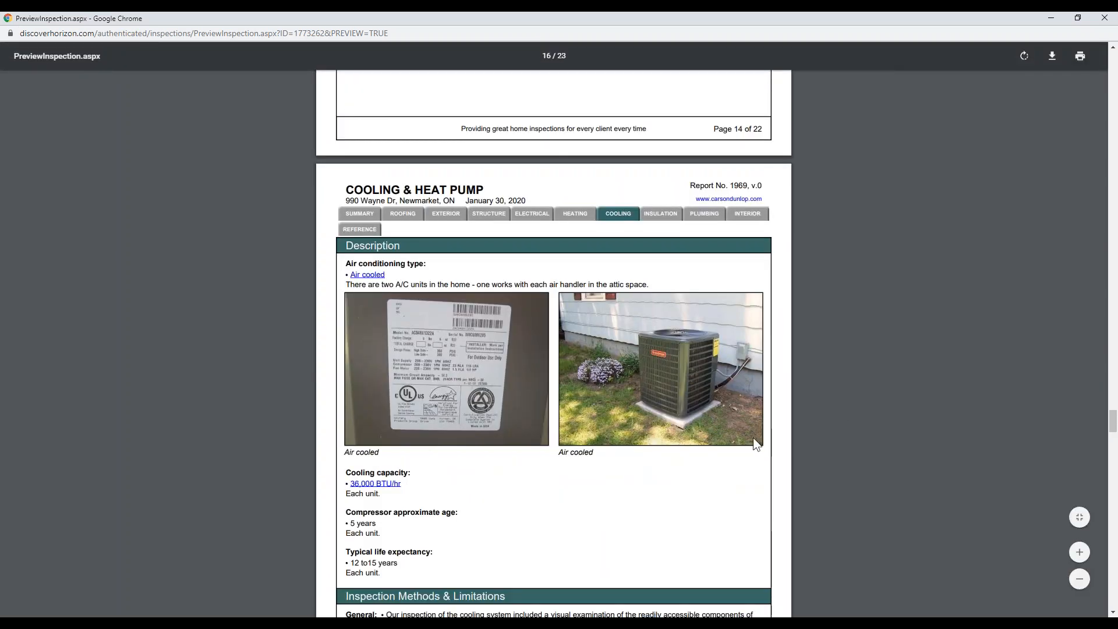
scroll(754, 443, "down", 1)
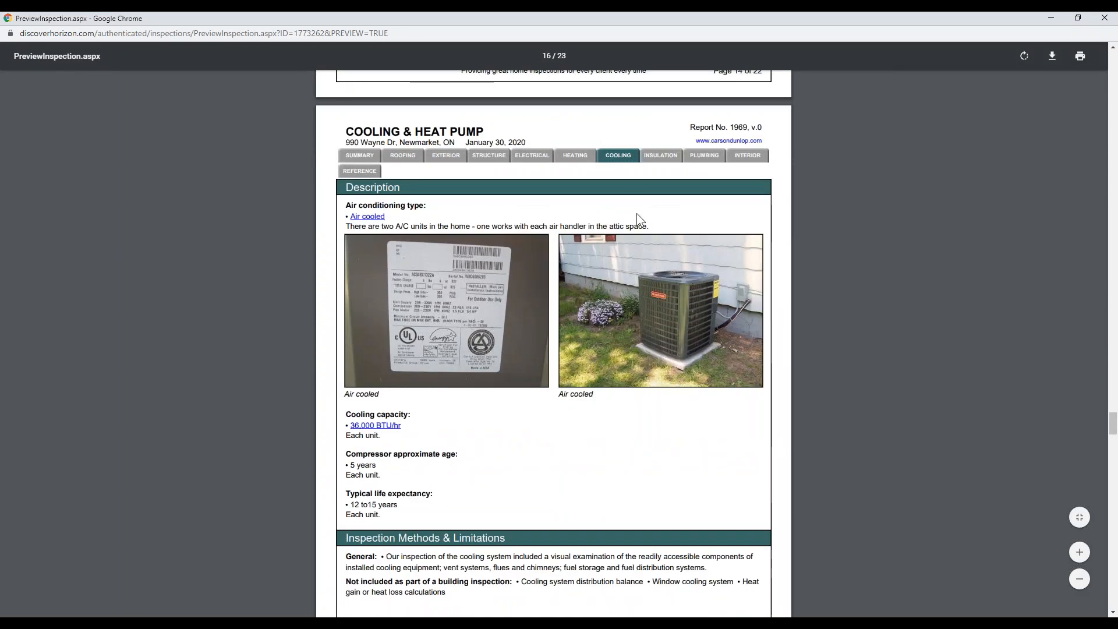
left_click_drag(645, 226, 343, 227)
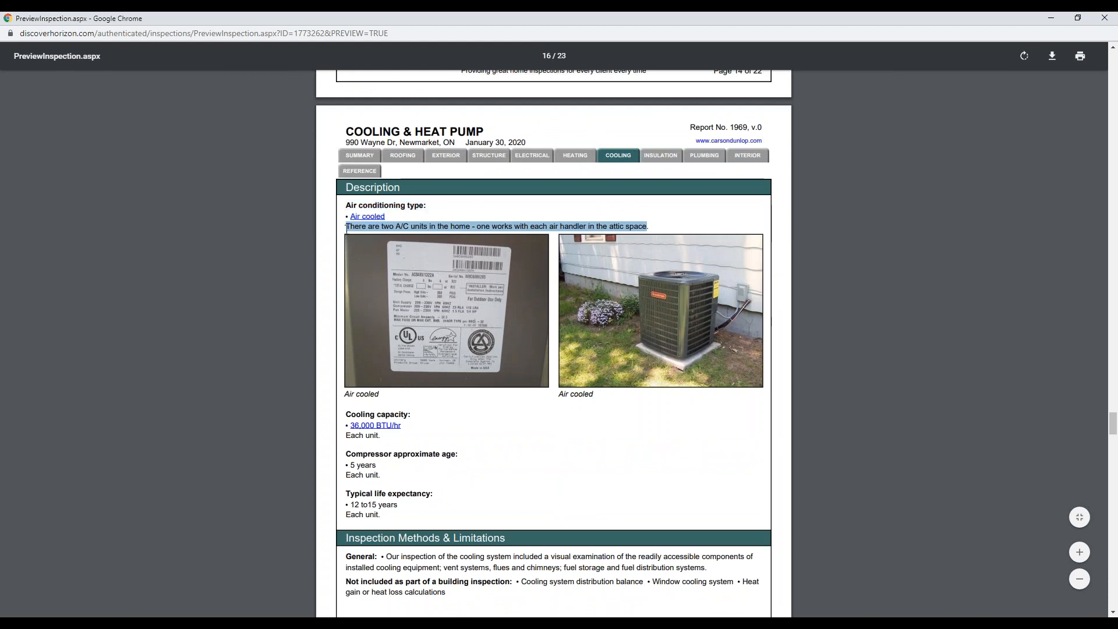
left_click_drag(382, 436, 335, 438)
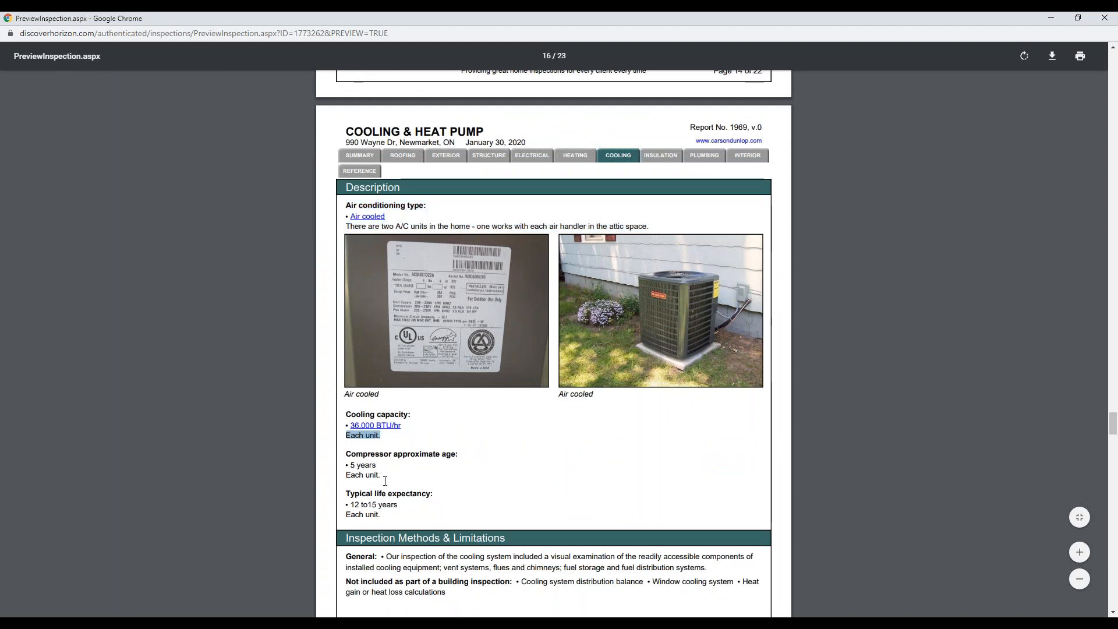
left_click_drag(380, 476, 329, 479)
left_click(601, 531)
scroll(603, 530, "down", 8)
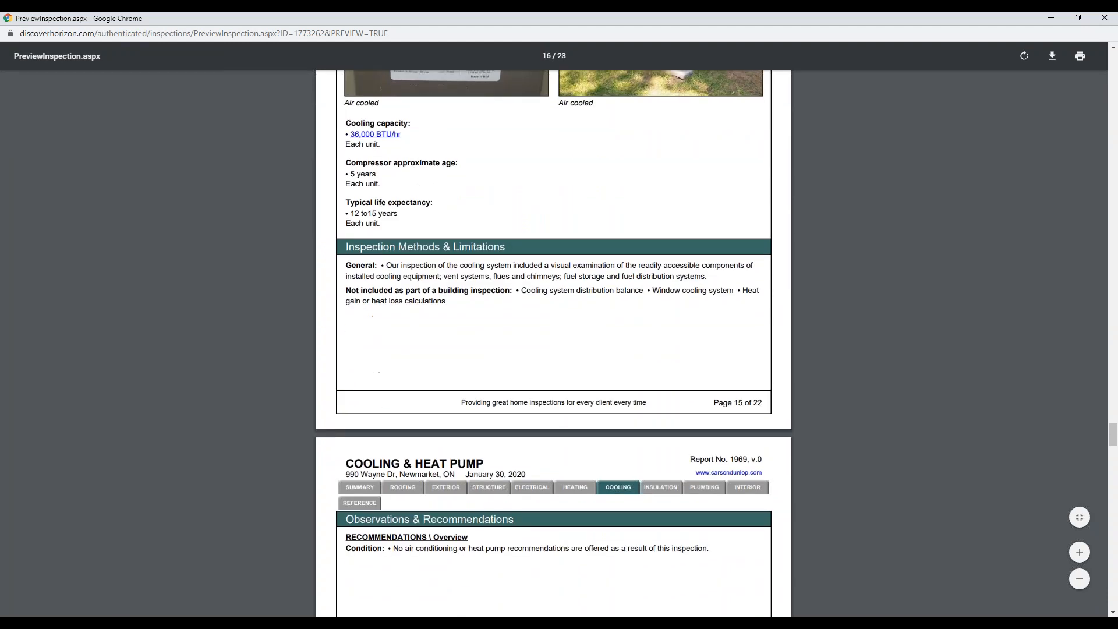
left_click_drag(708, 370, 354, 368)
left_click(466, 410)
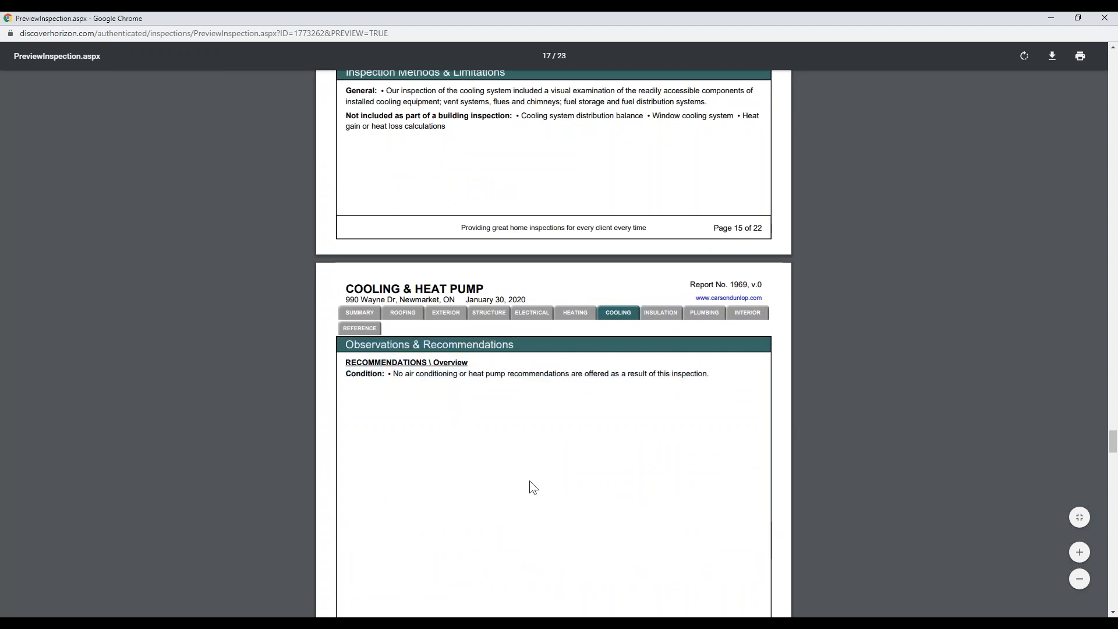
Scroll past the Plumbing water heater description to the Interior page, then close the preview.
scroll(551, 487, "down", 5)
scroll(564, 488, "down", 8)
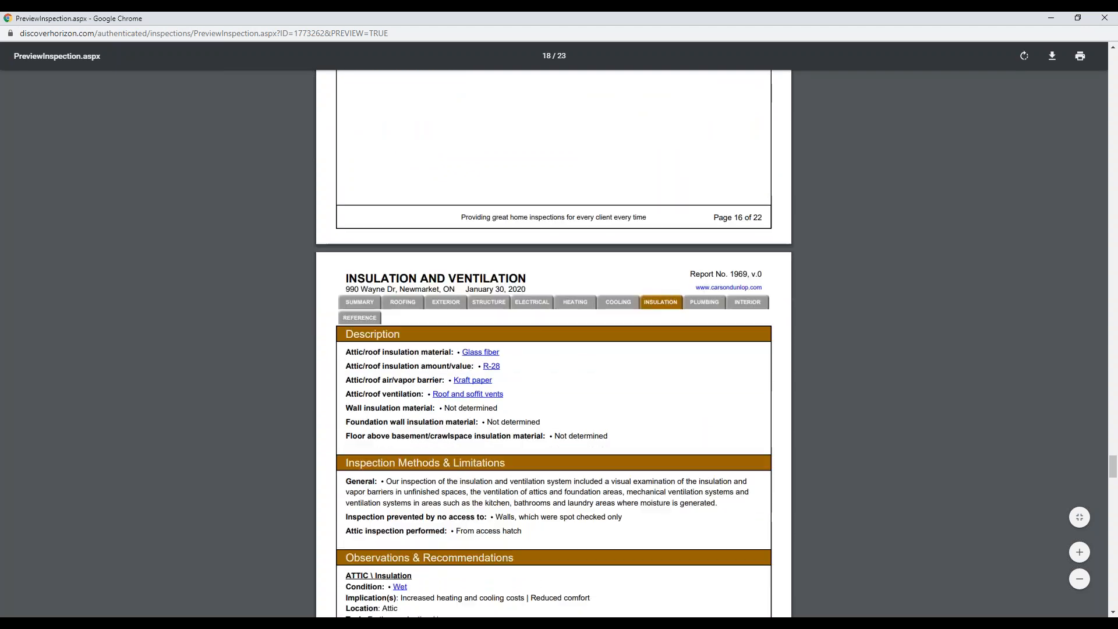
scroll(556, 494, "down", 10)
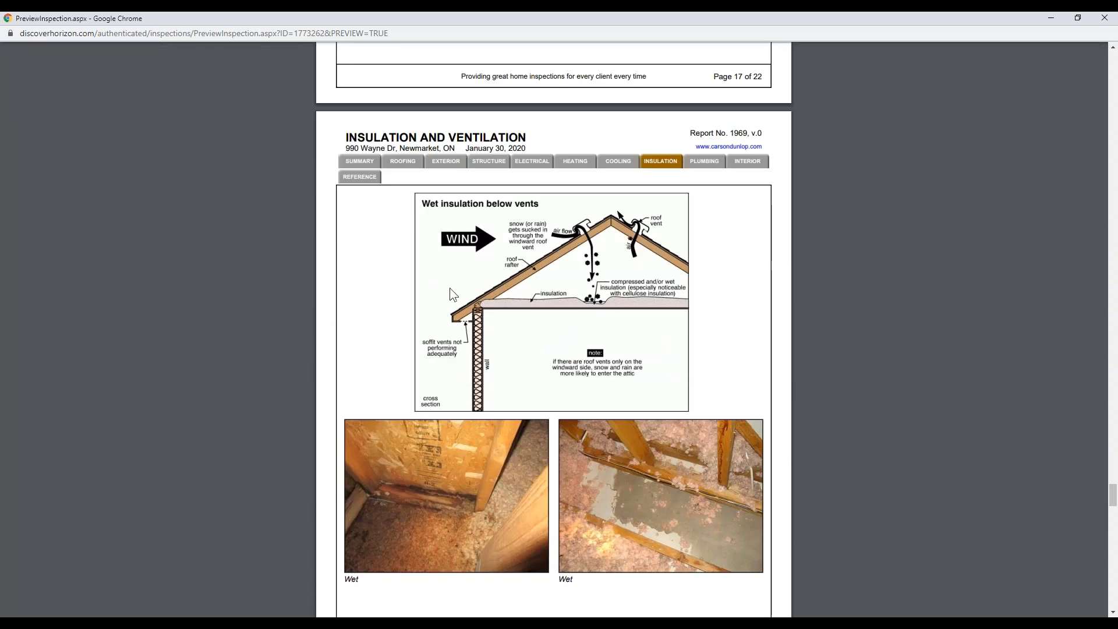
scroll(809, 473, "down", 7)
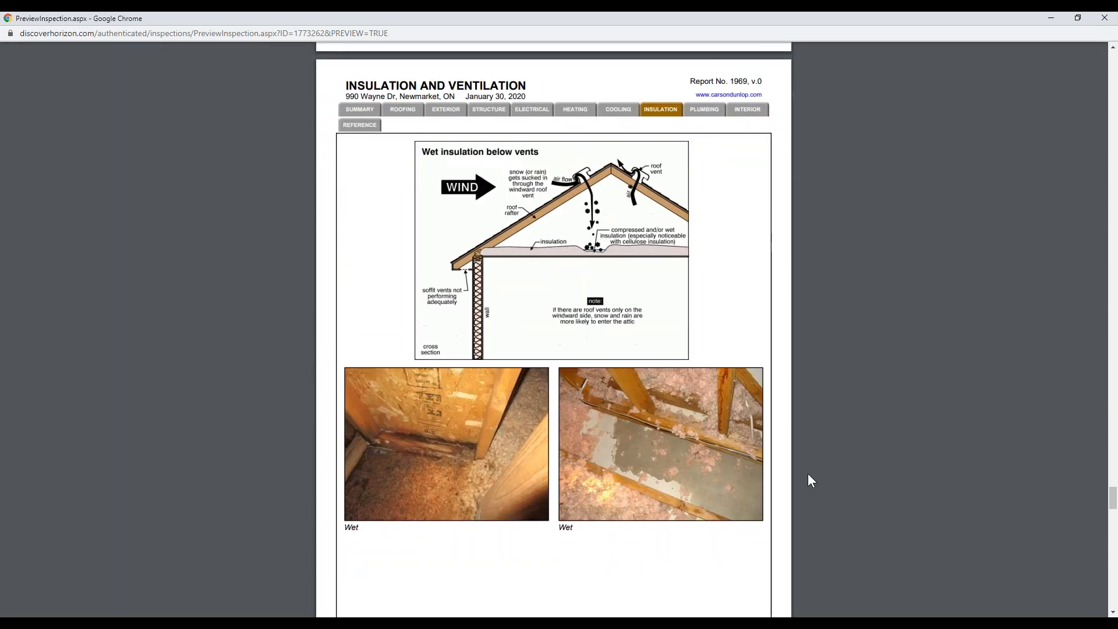
scroll(798, 472, "down", 5)
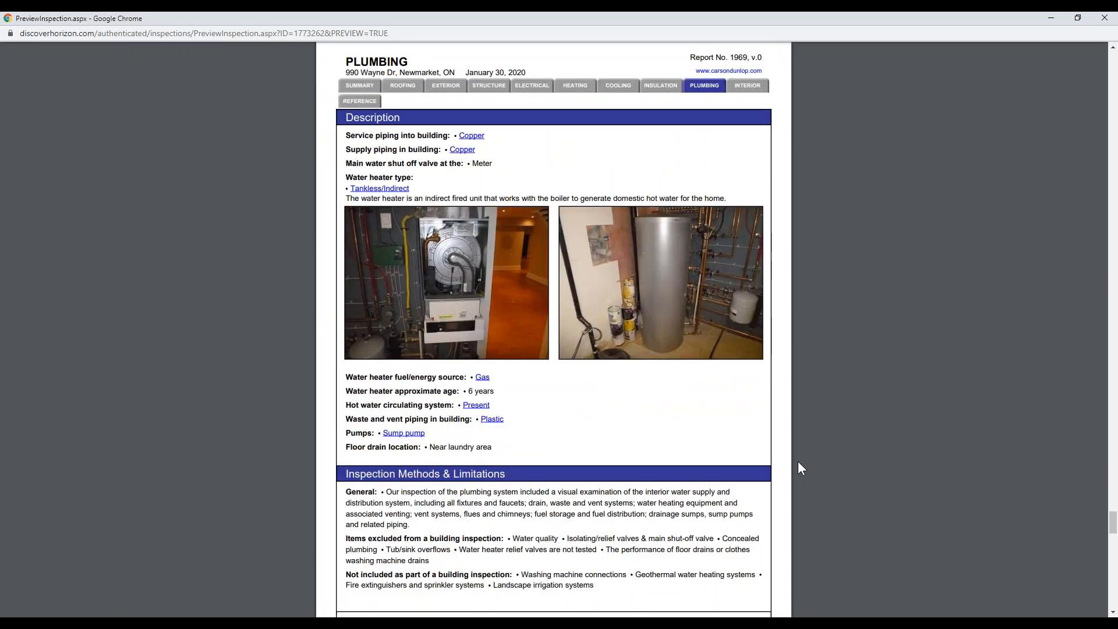
left_click_drag(356, 198, 725, 201)
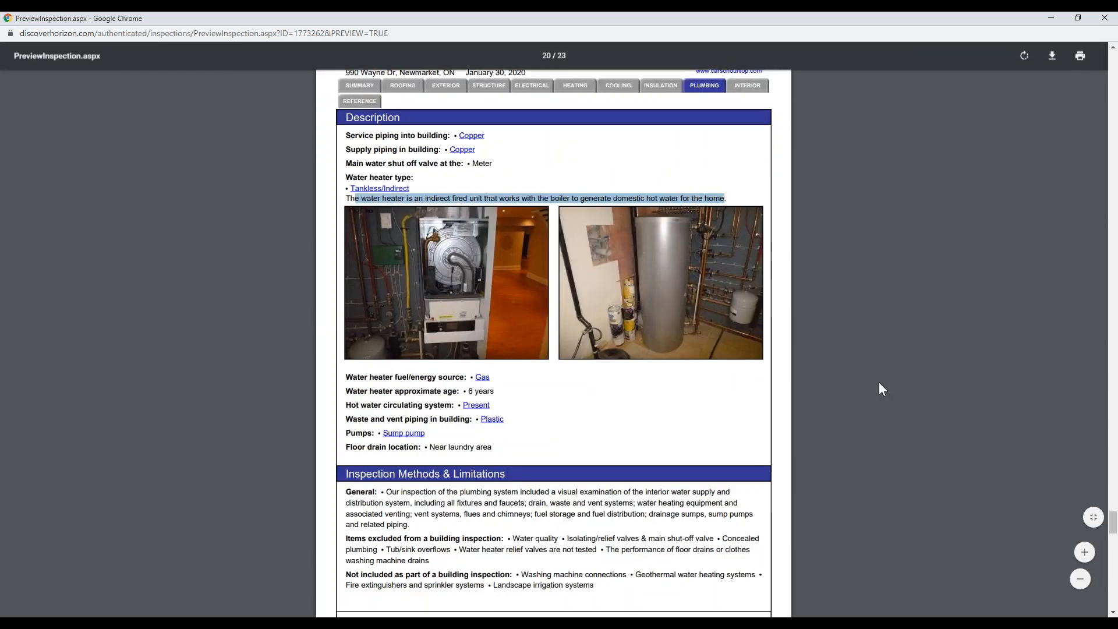
left_click(872, 437)
scroll(882, 461, "down", 9)
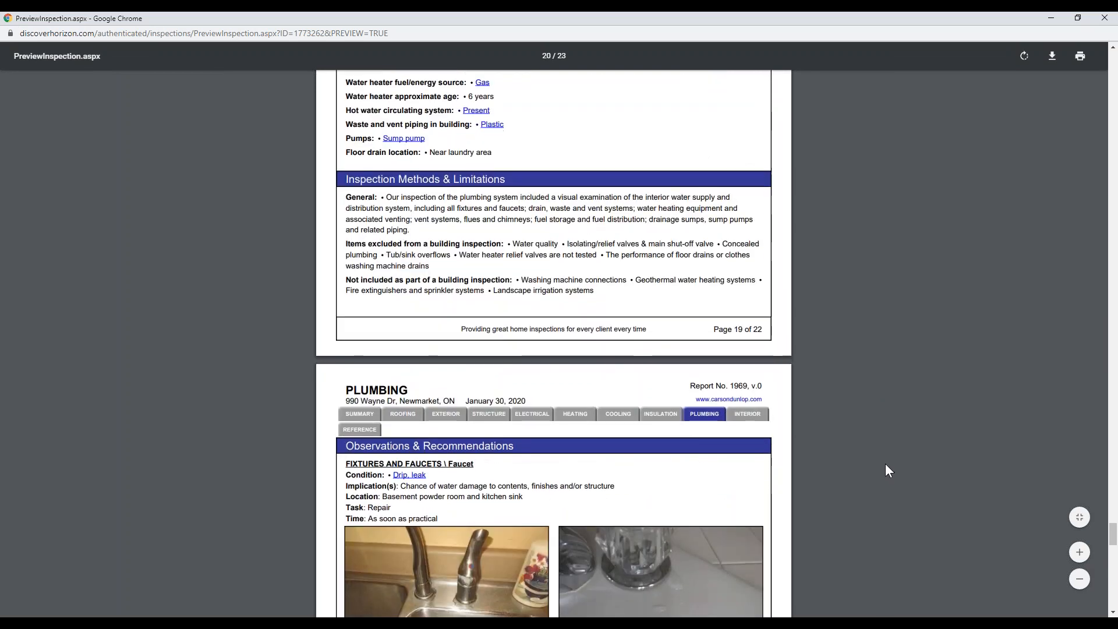
scroll(878, 460, "down", 9)
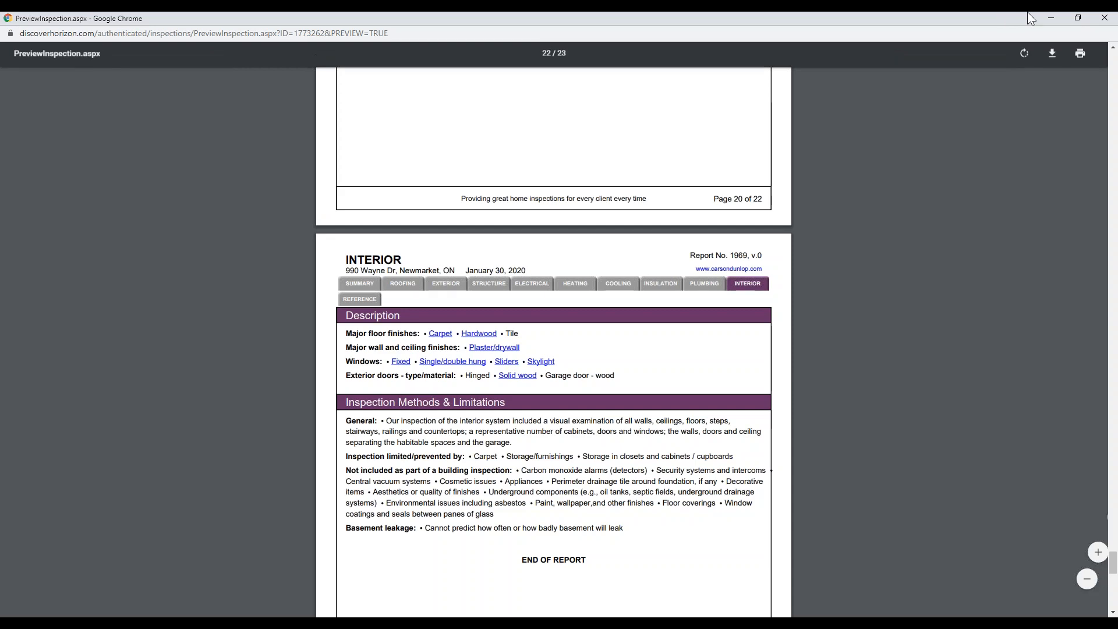
left_click(1104, 17)
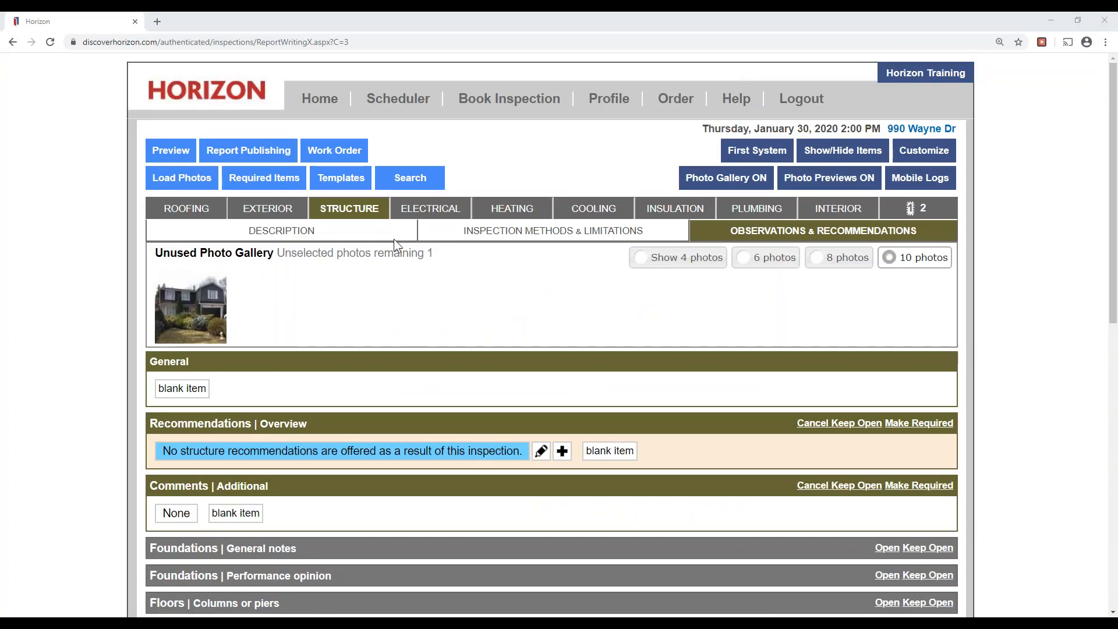
left_click(227, 153)
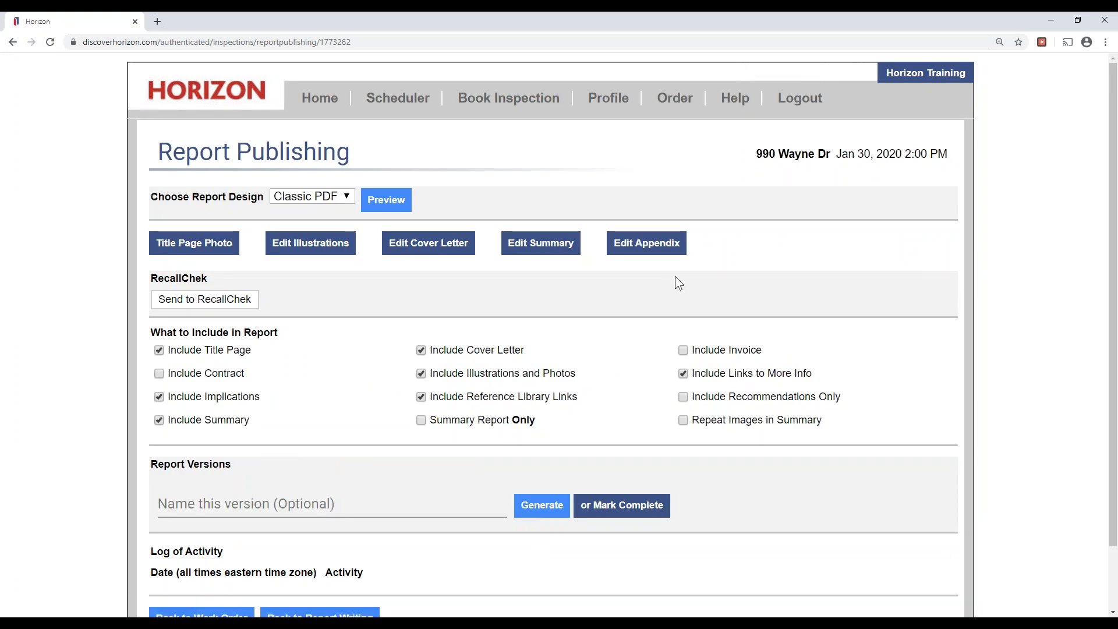
left_click(940, 181)
left_click(968, 224)
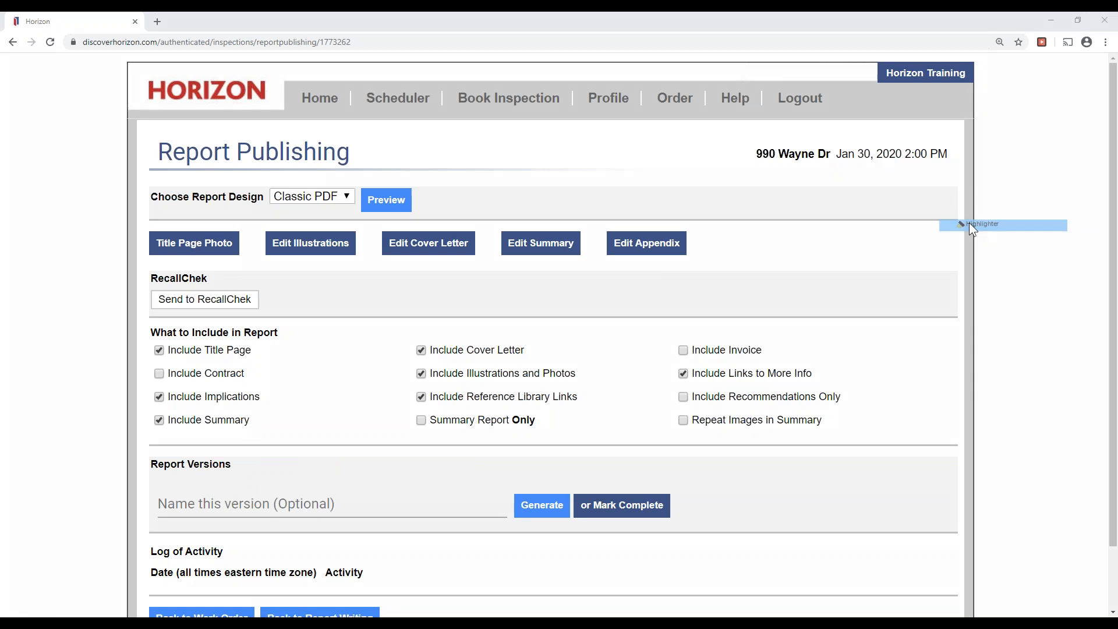
mouse_move(283, 187)
left_mouse_down()
mouse_move(357, 185)
mouse_move(285, 188)
left_mouse_up()
left_click_drag(192, 194, 267, 192)
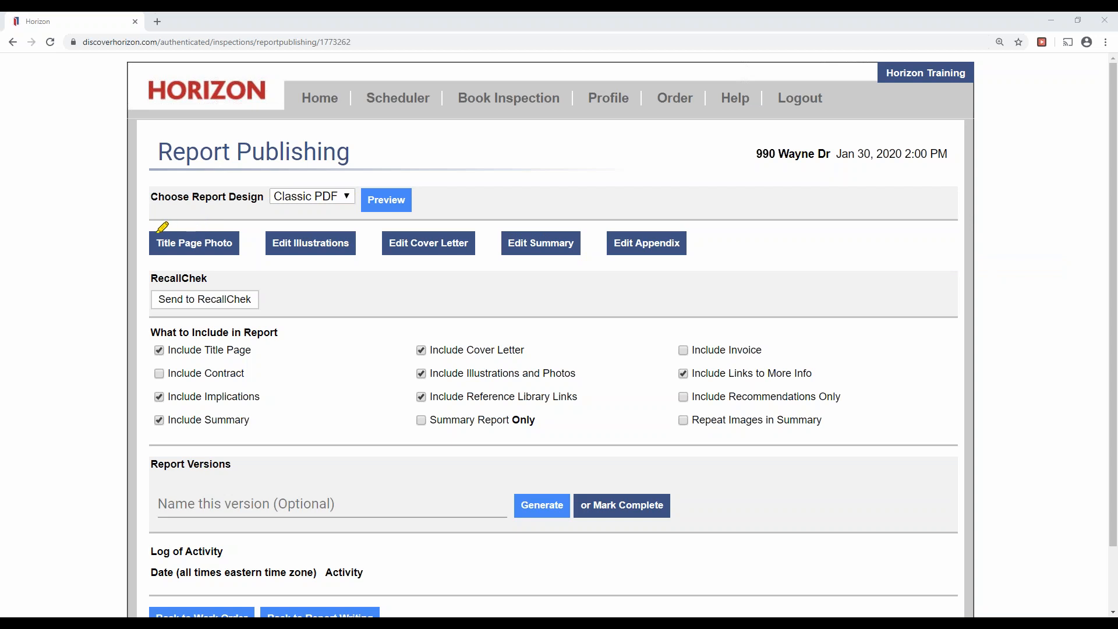
left_click_drag(151, 235, 224, 236)
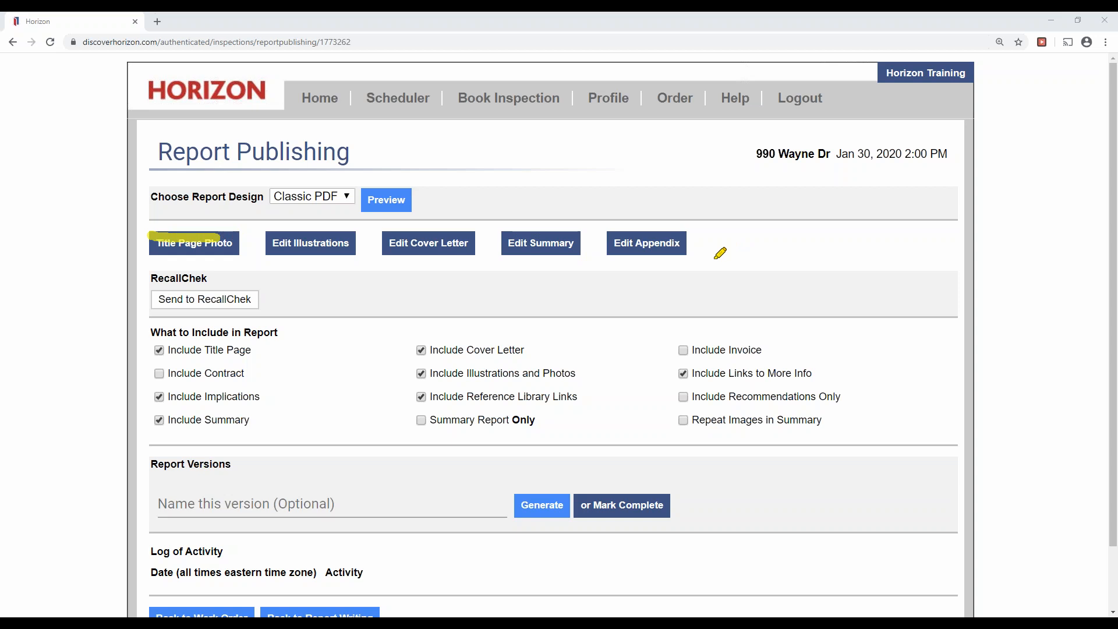
left_click(960, 262)
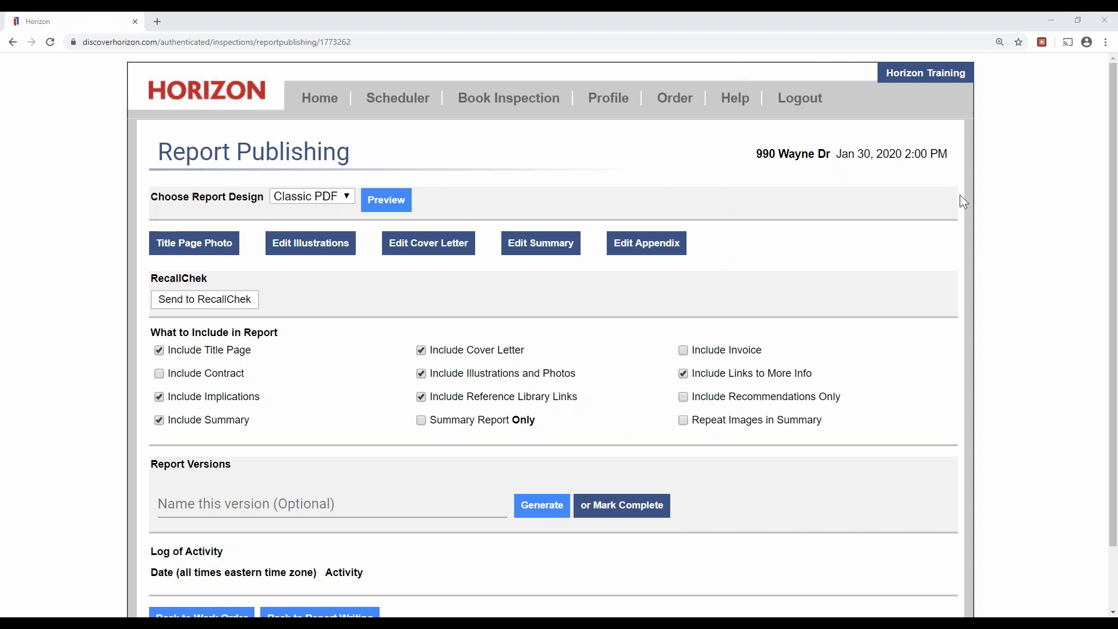
left_click(177, 243)
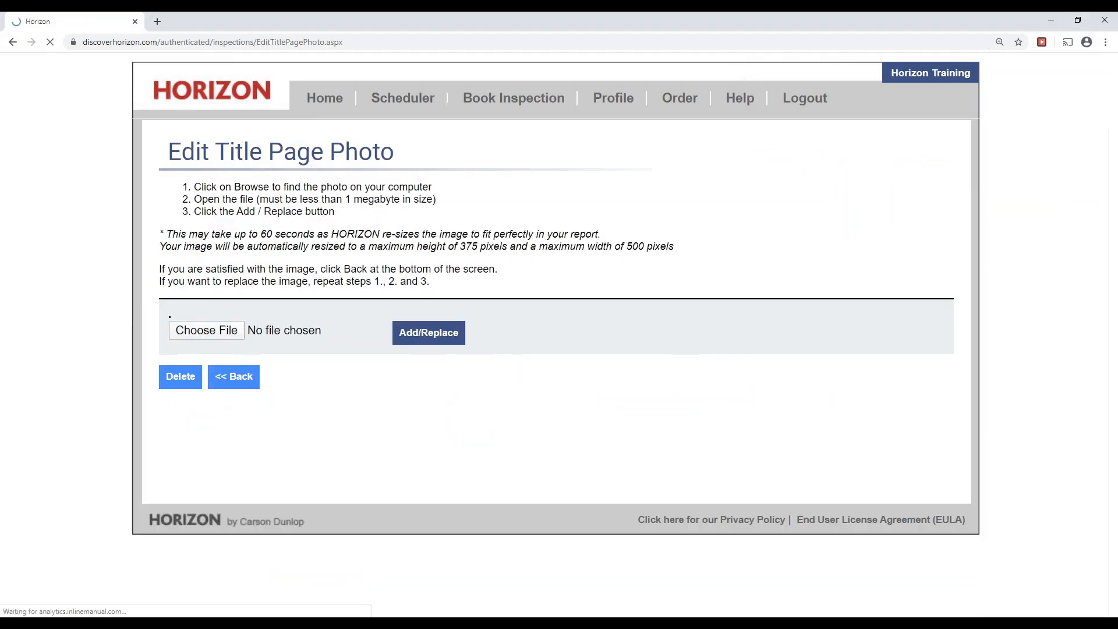
scroll(61, 409, "down", 4)
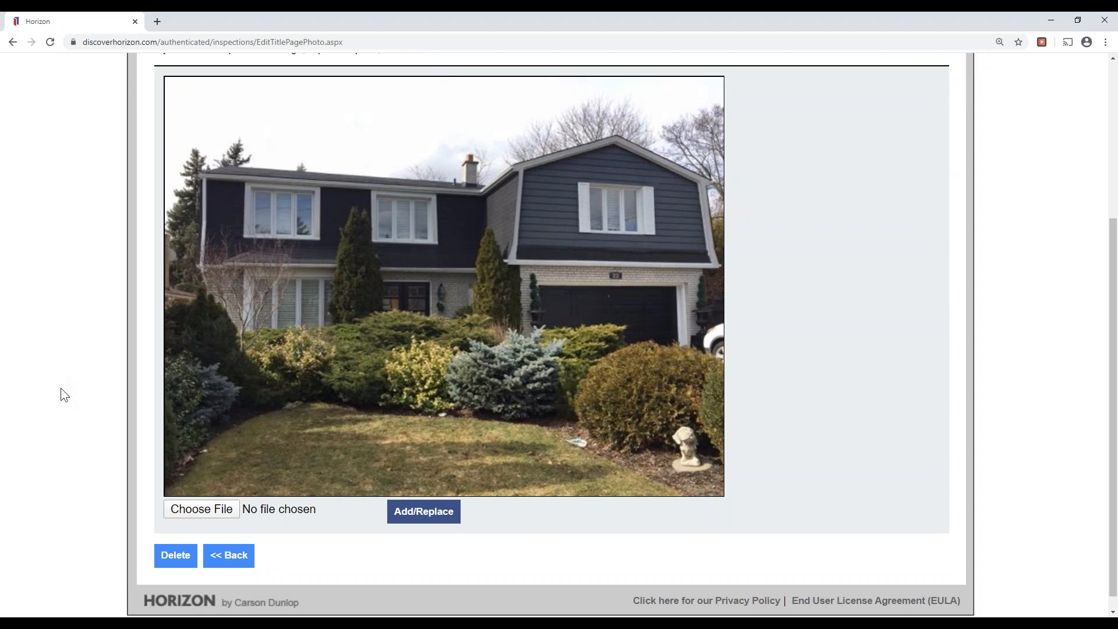
scroll(60, 389, "up", 3)
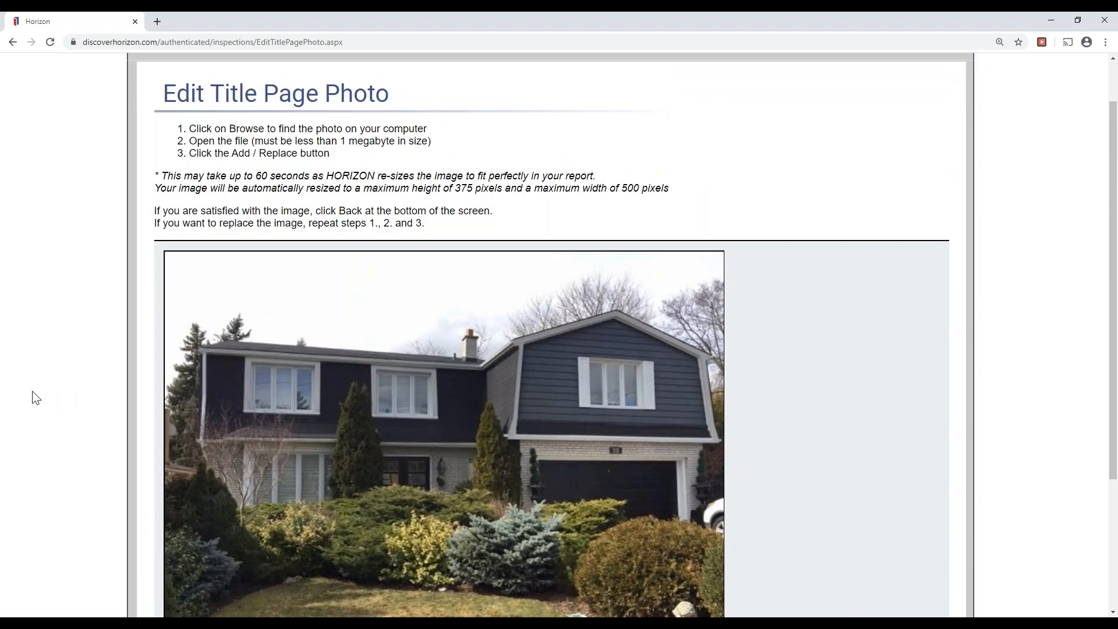
scroll(28, 398, "down", 3)
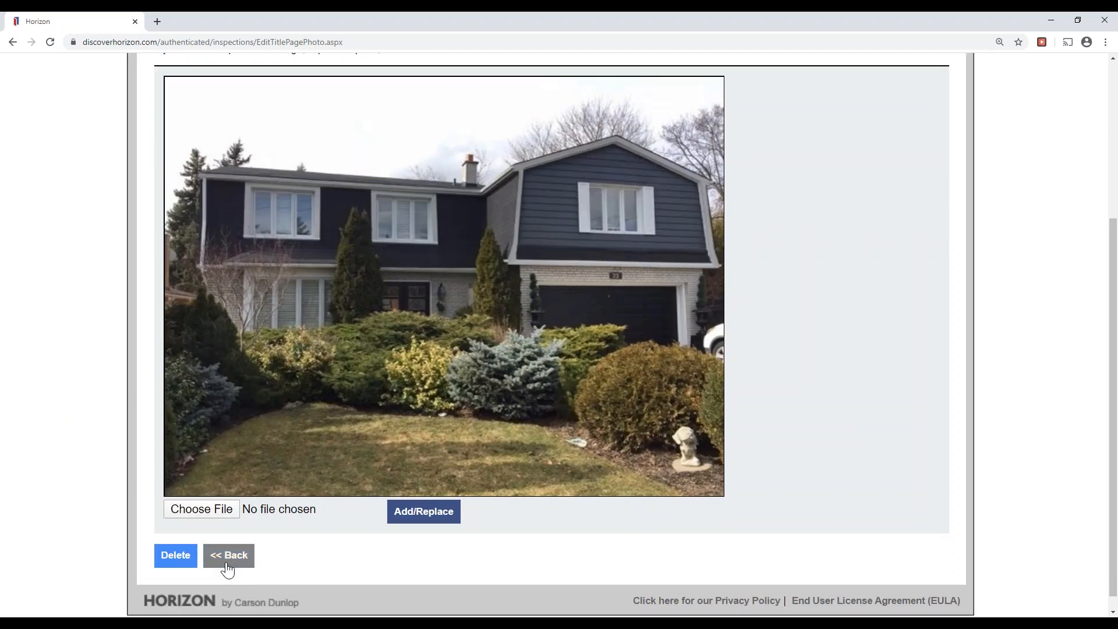
left_click(227, 562)
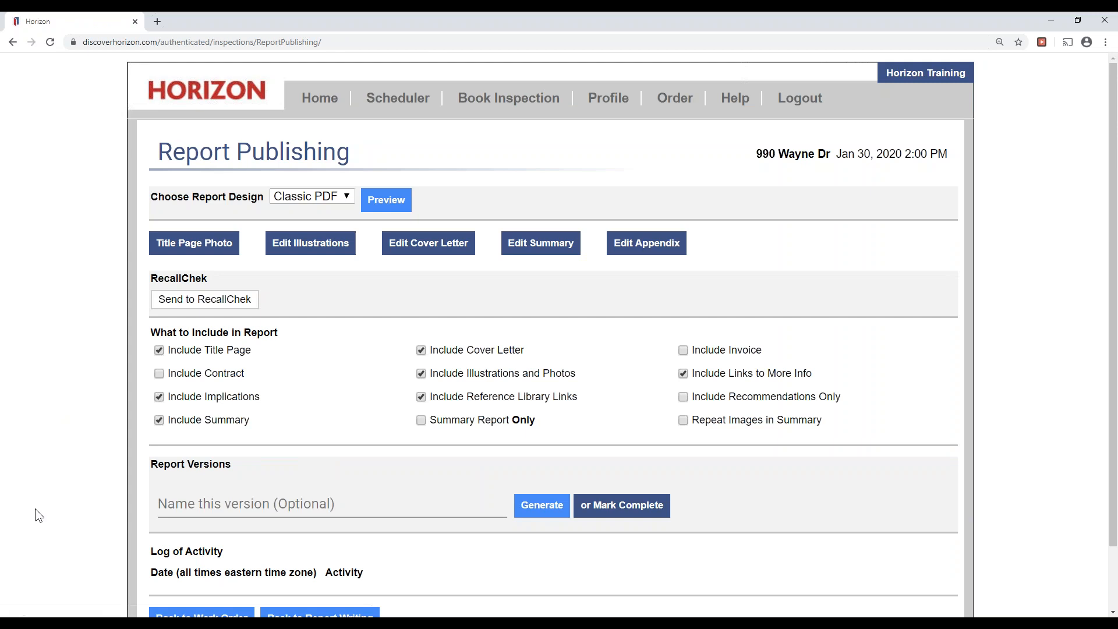
left_click(942, 185)
left_click(989, 229)
left_click_drag(271, 240, 354, 240)
left_click(942, 183)
left_click(960, 200)
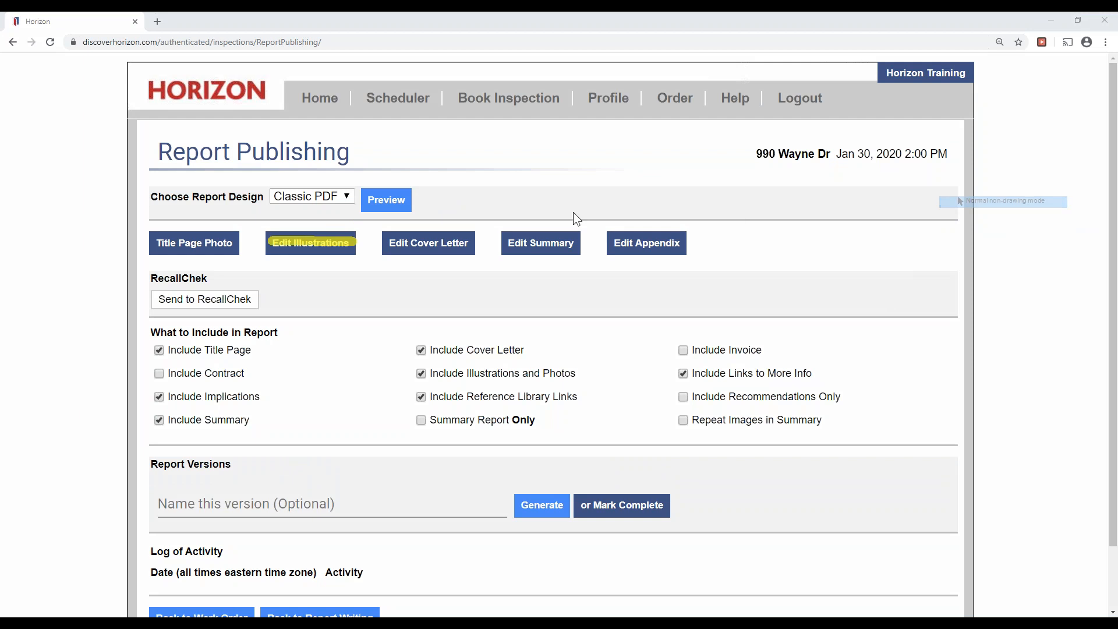
Uncheck the Gutter and downspout installation illustration in Edit Illustrations and save the choices.
left_click(315, 250)
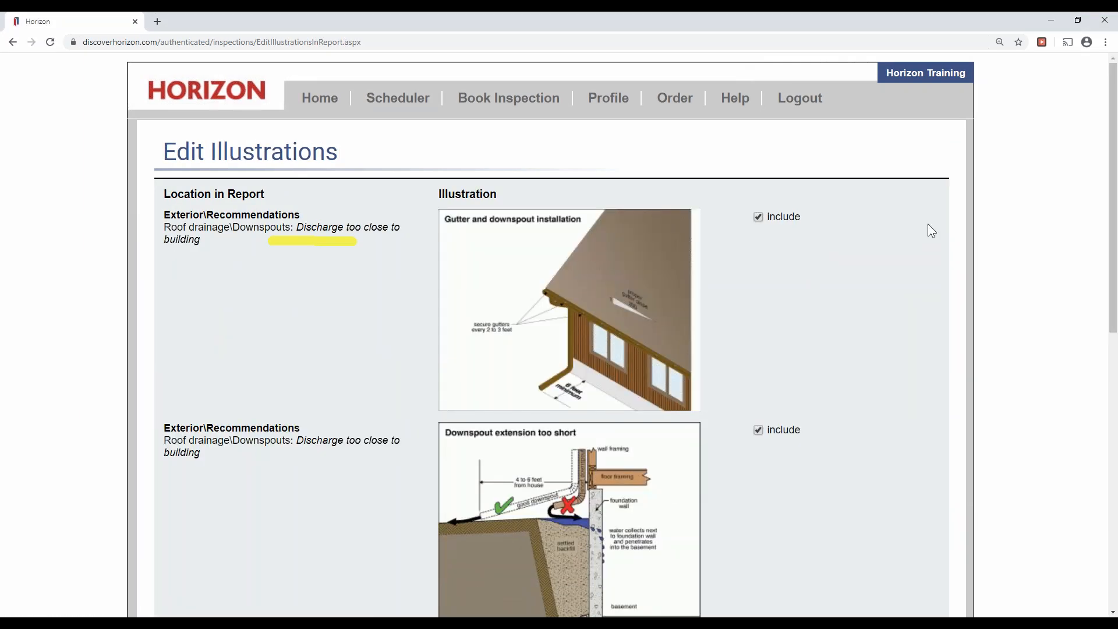
left_click(944, 183)
left_click(970, 270)
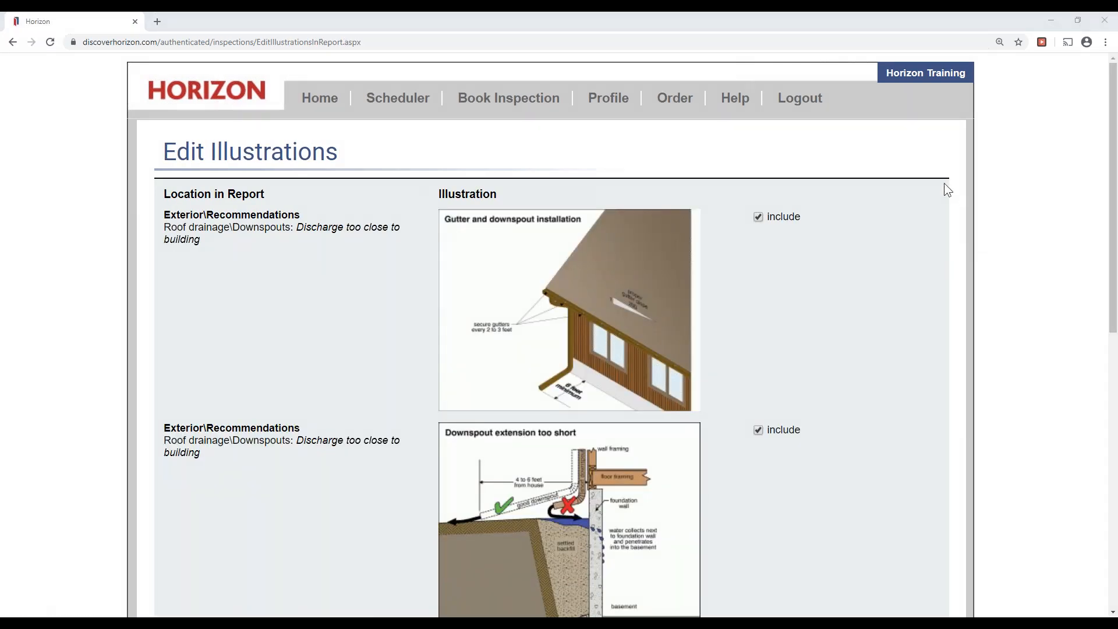
left_click(978, 222)
left_click_drag(748, 212, 792, 211)
left_click_drag(752, 423, 798, 423)
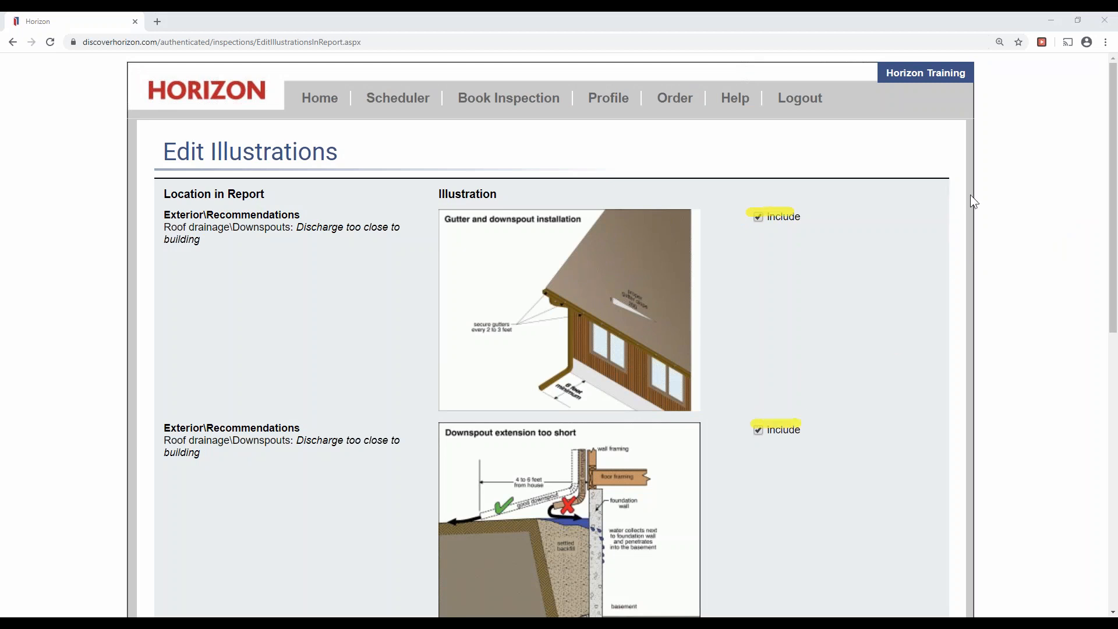
left_click(757, 217)
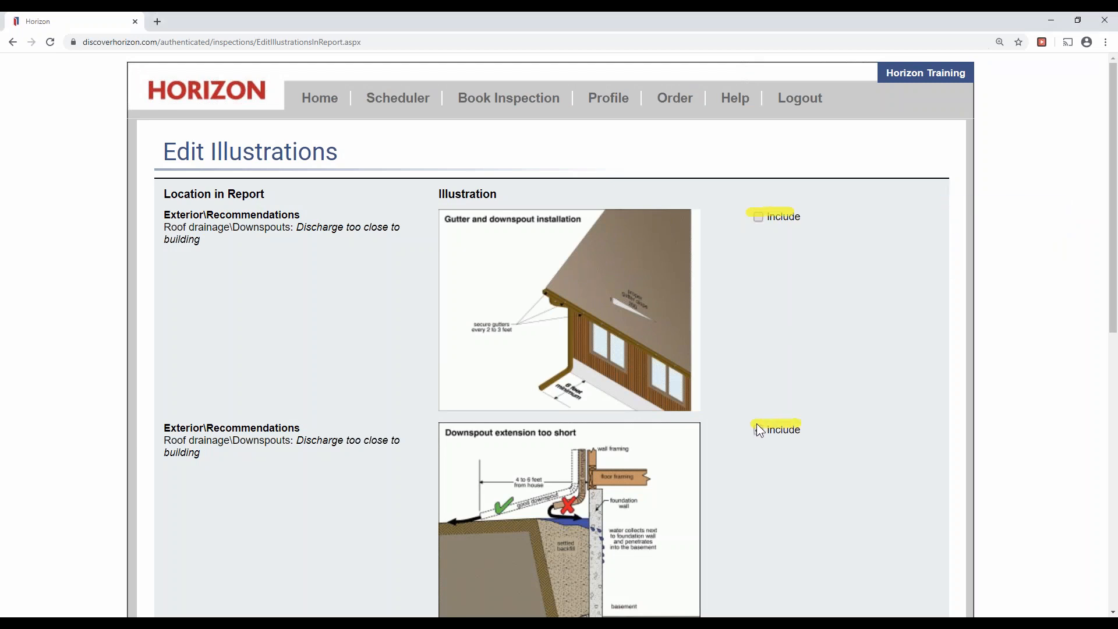
scroll(760, 518, "down", 10)
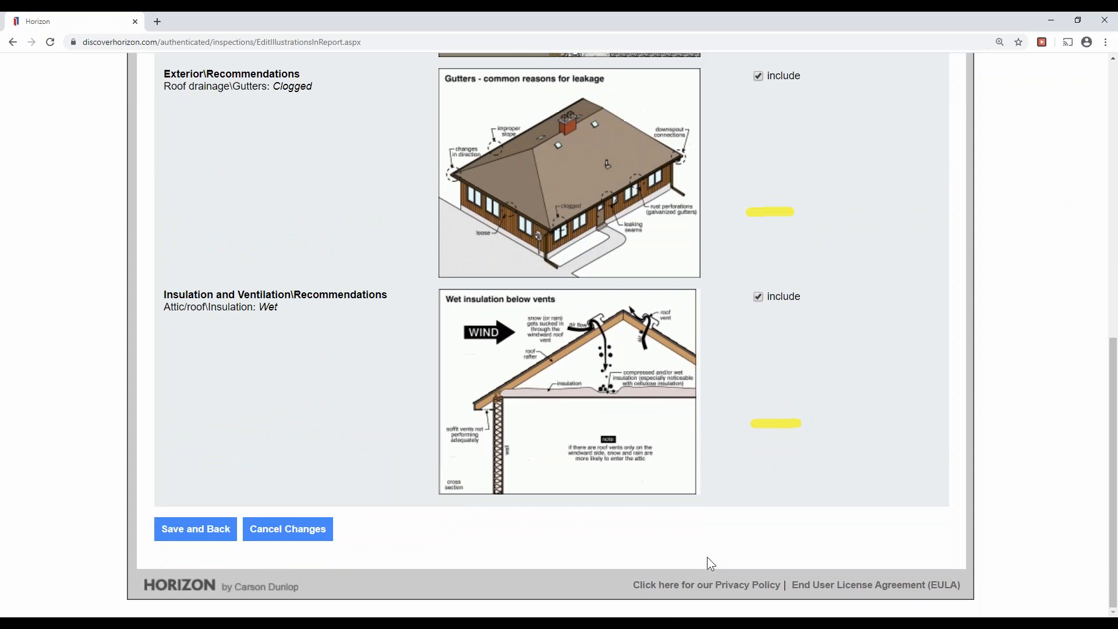
left_click(211, 531)
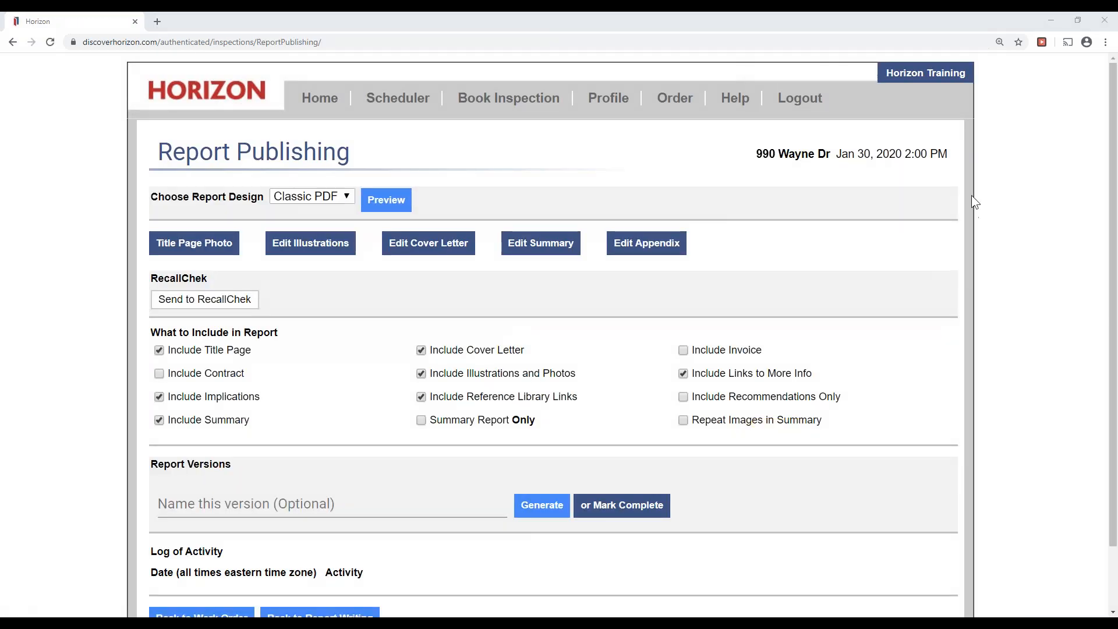
left_click_drag(385, 241, 488, 246)
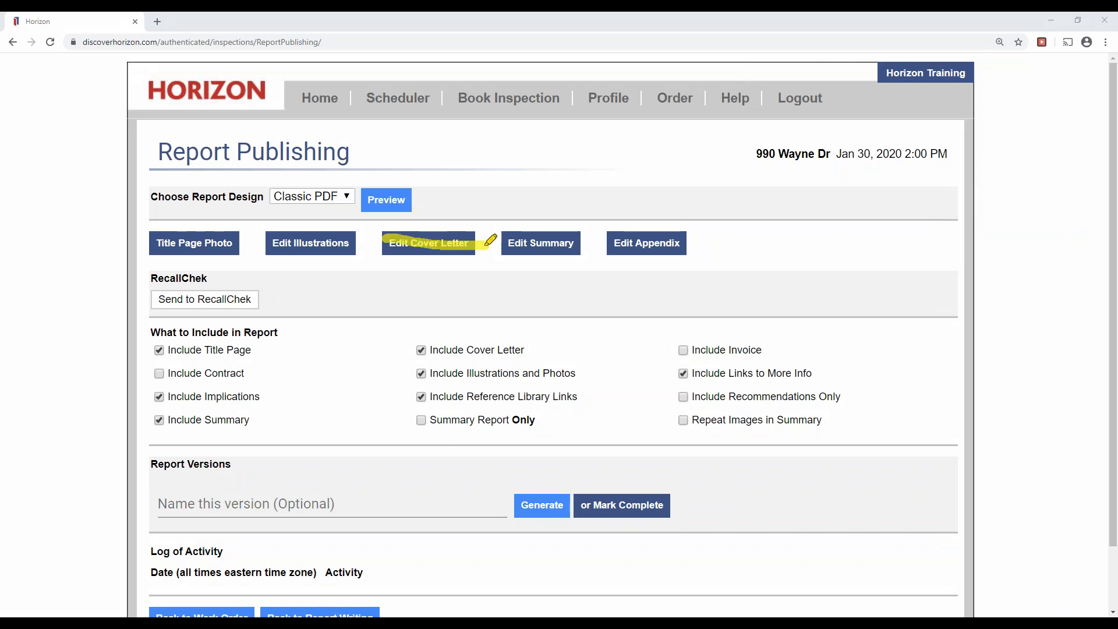
left_click(416, 247)
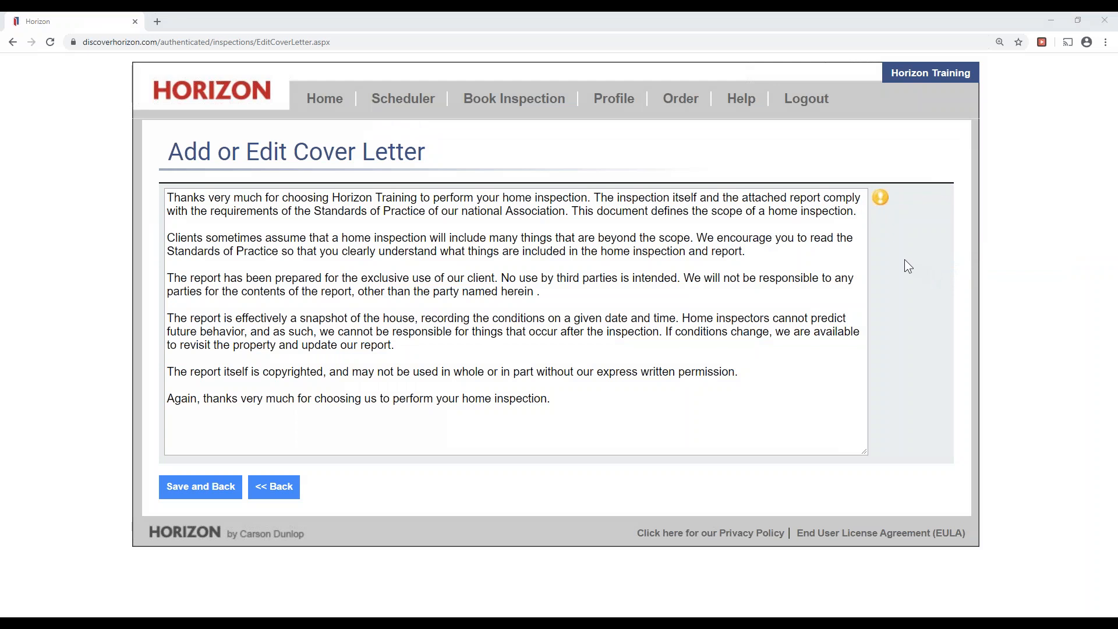
left_click(880, 198)
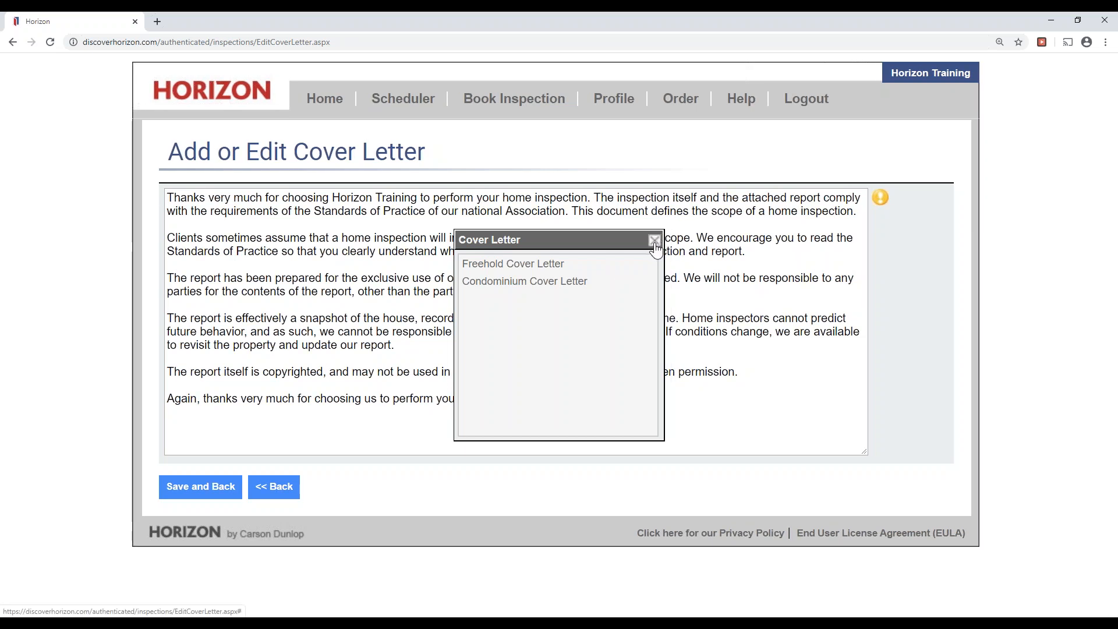
left_click(654, 243)
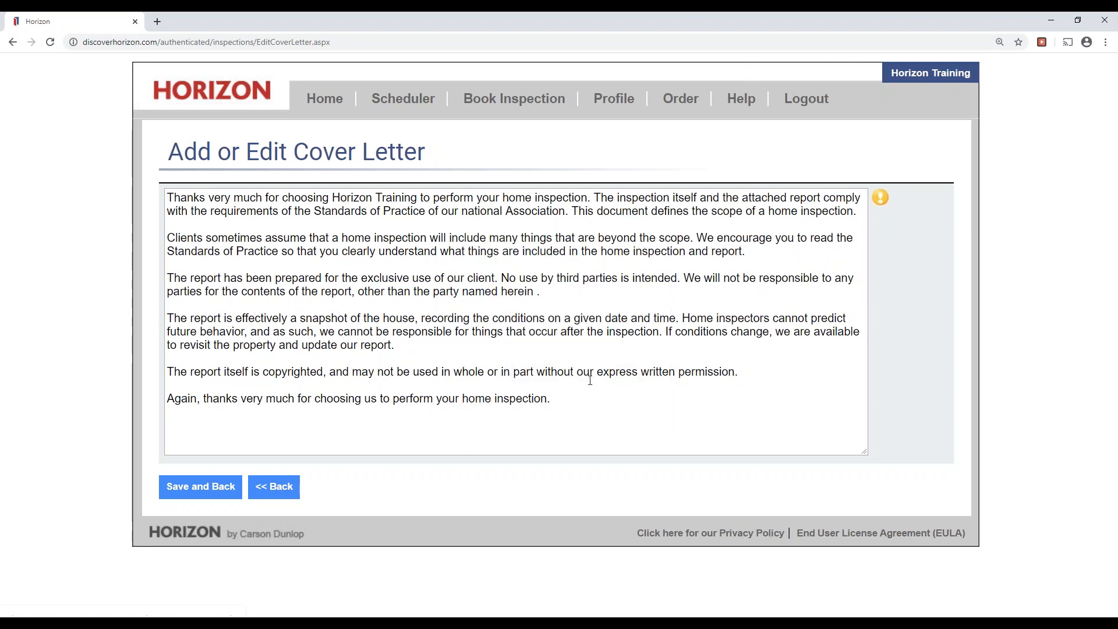
left_click(219, 487)
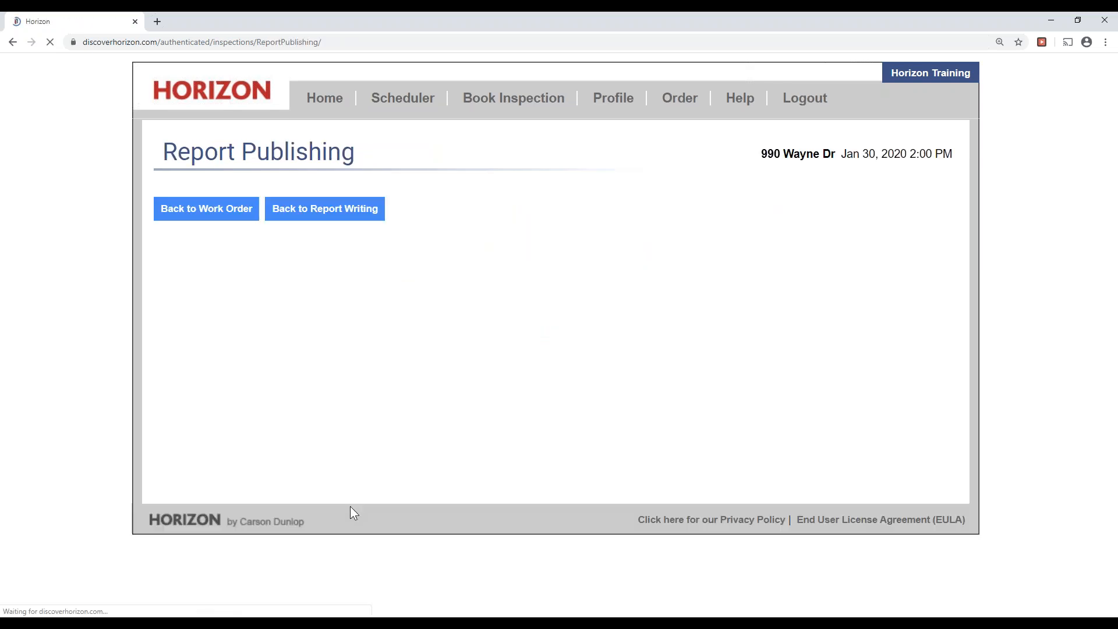
left_click(550, 251)
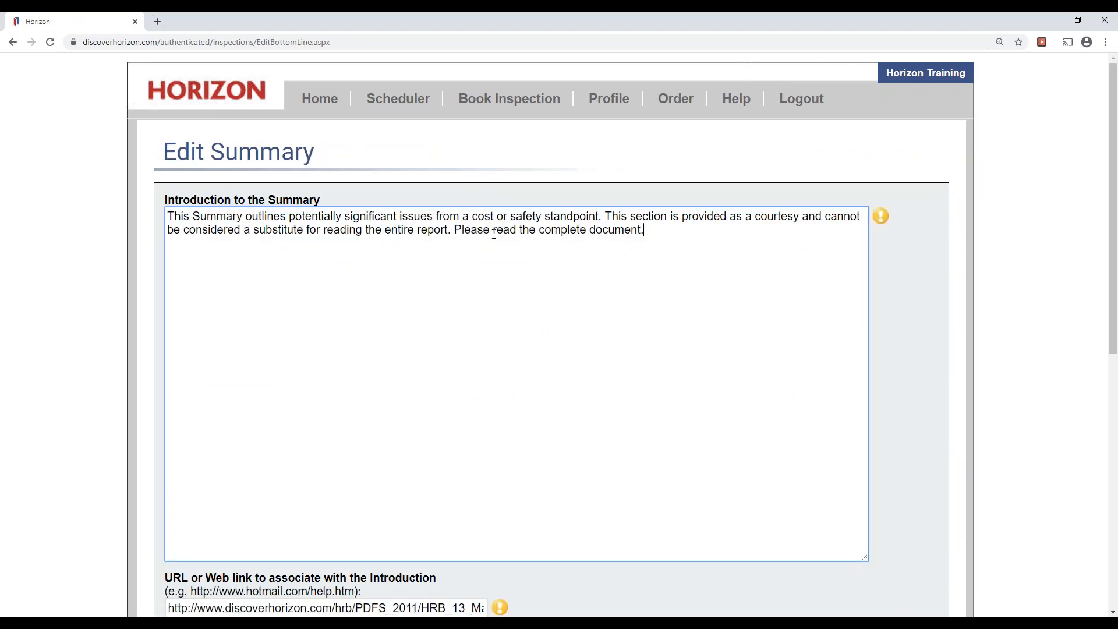
key("ctrl+a")
scroll(476, 454, "down", 8)
left_click(632, 350)
key("ctrl+a")
left_click(798, 452)
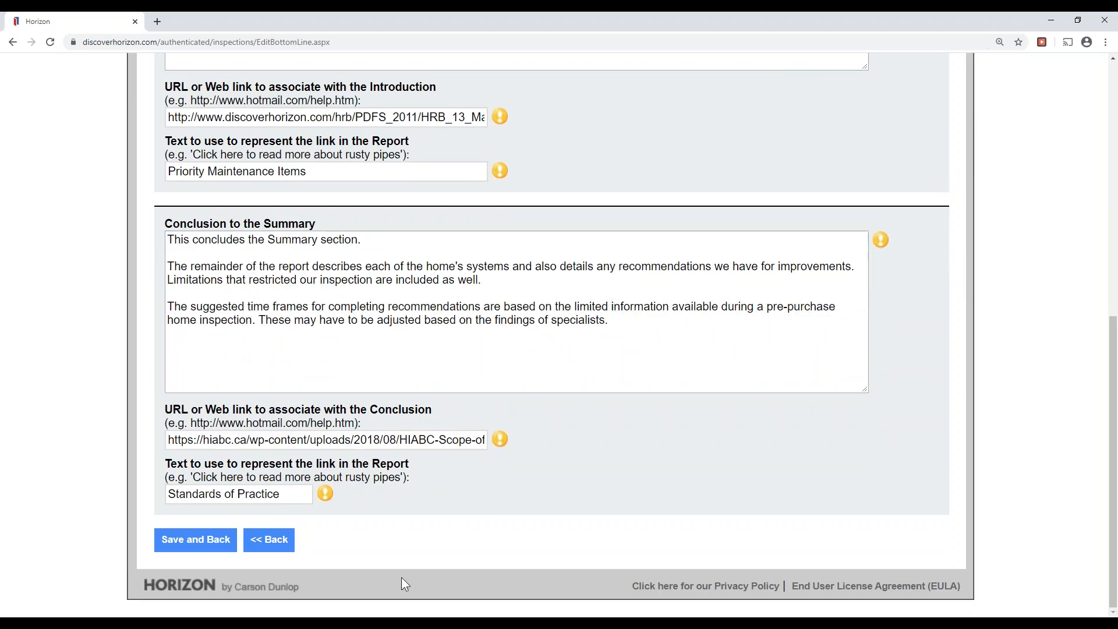
left_click(201, 540)
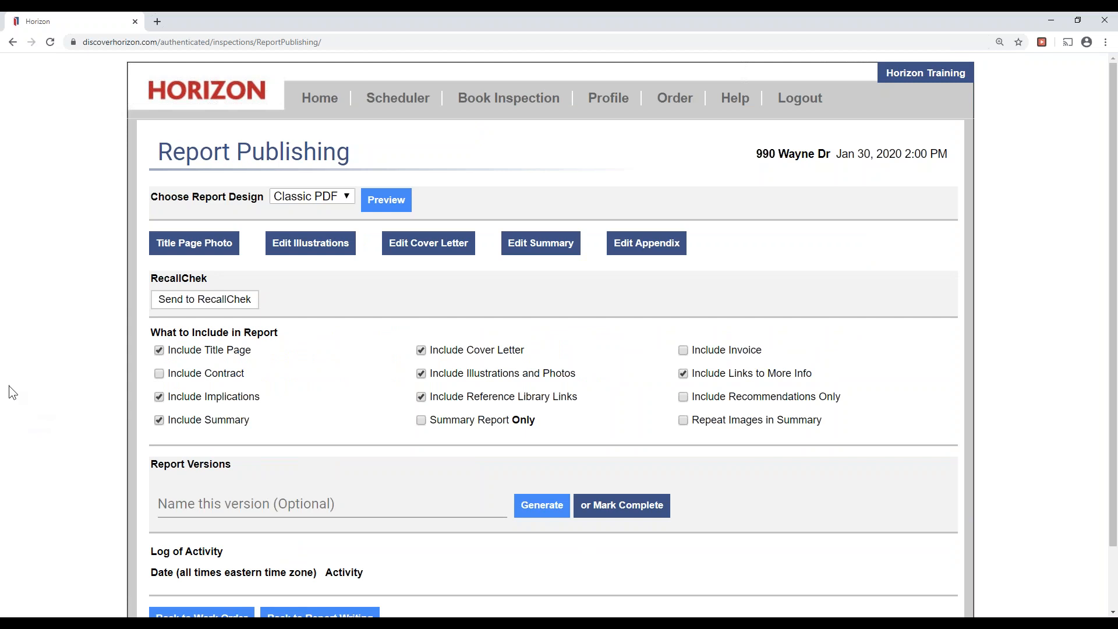
Open the report appendix editor, highlighting the upload-new-file option and the Appendix Library heading.
left_click(636, 248)
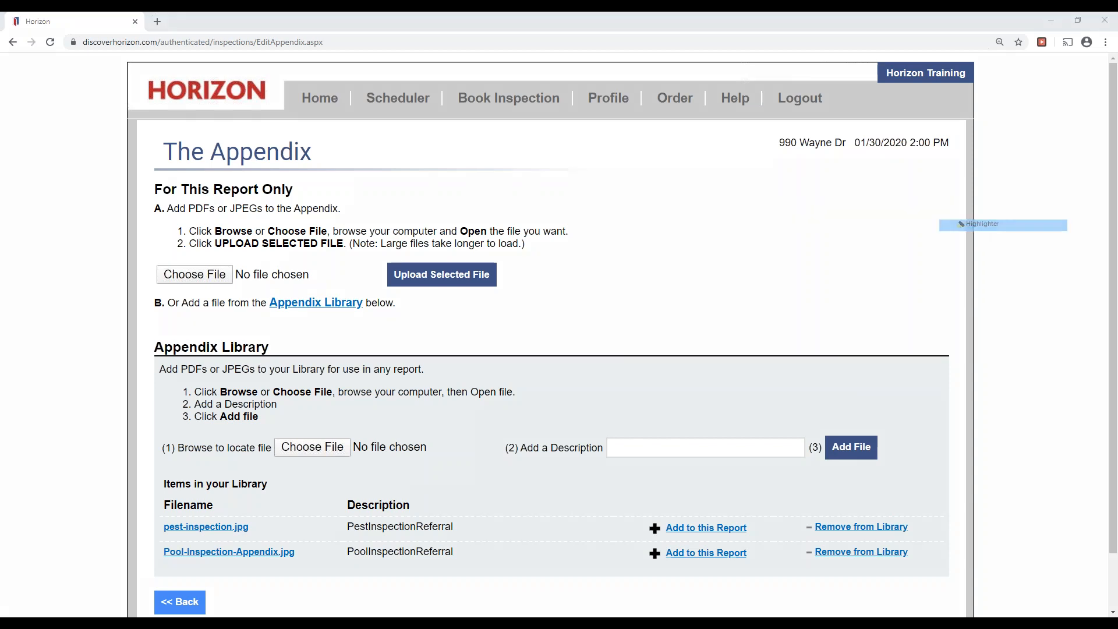
left_click_drag(194, 274, 219, 274)
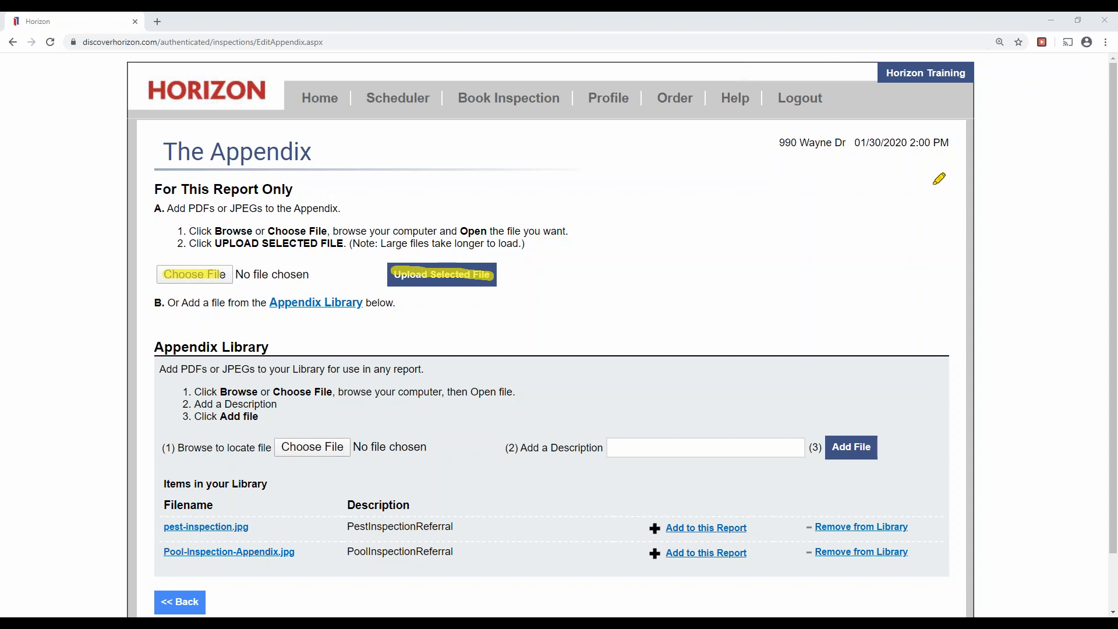
left_click_drag(156, 348, 304, 349)
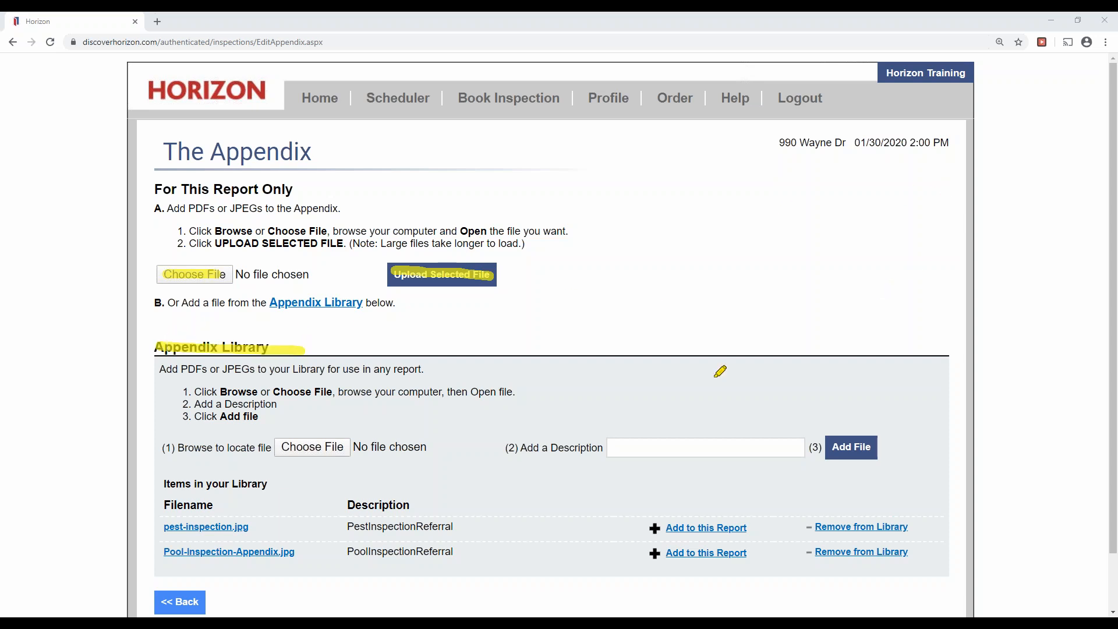
left_click(973, 265)
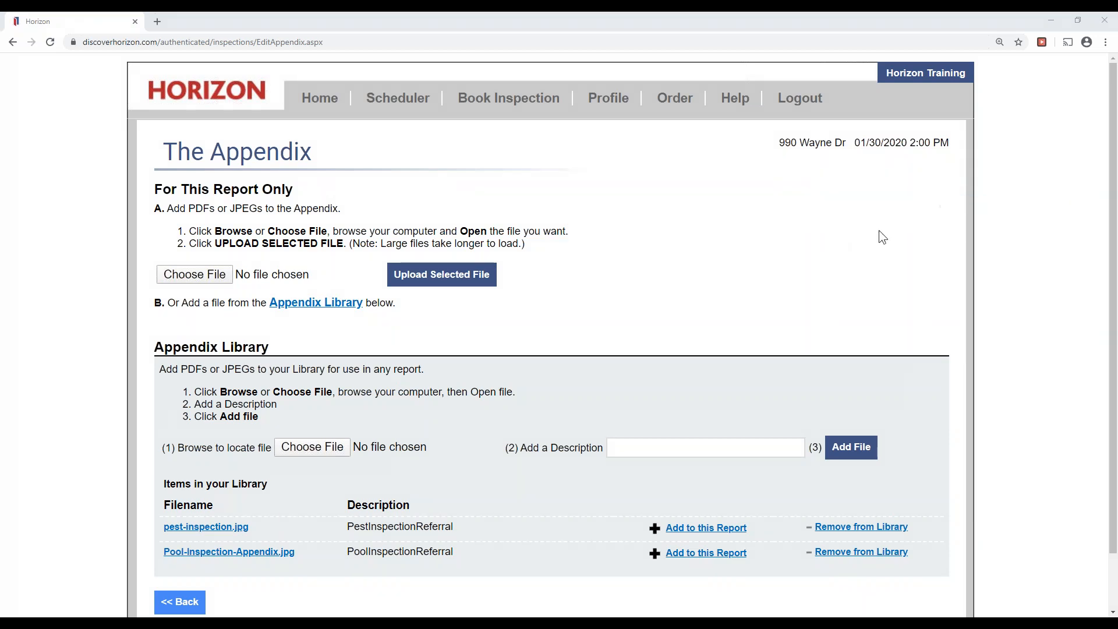
Highlight the library files pest-inspection.jpg and Pool-Inspection-Appendix.jpg and their add-to-report links.
right_click(939, 185)
left_click(981, 223)
left_click_drag(169, 525, 241, 525)
left_click_drag(165, 550, 279, 551)
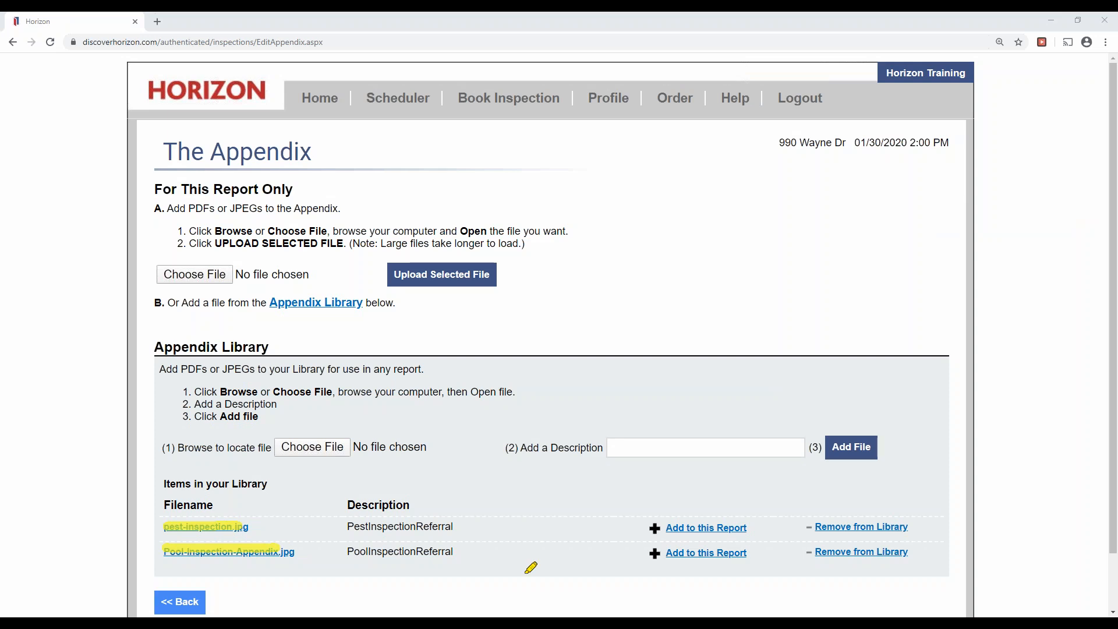
left_click_drag(665, 528, 766, 527)
left_click_drag(660, 552, 755, 551)
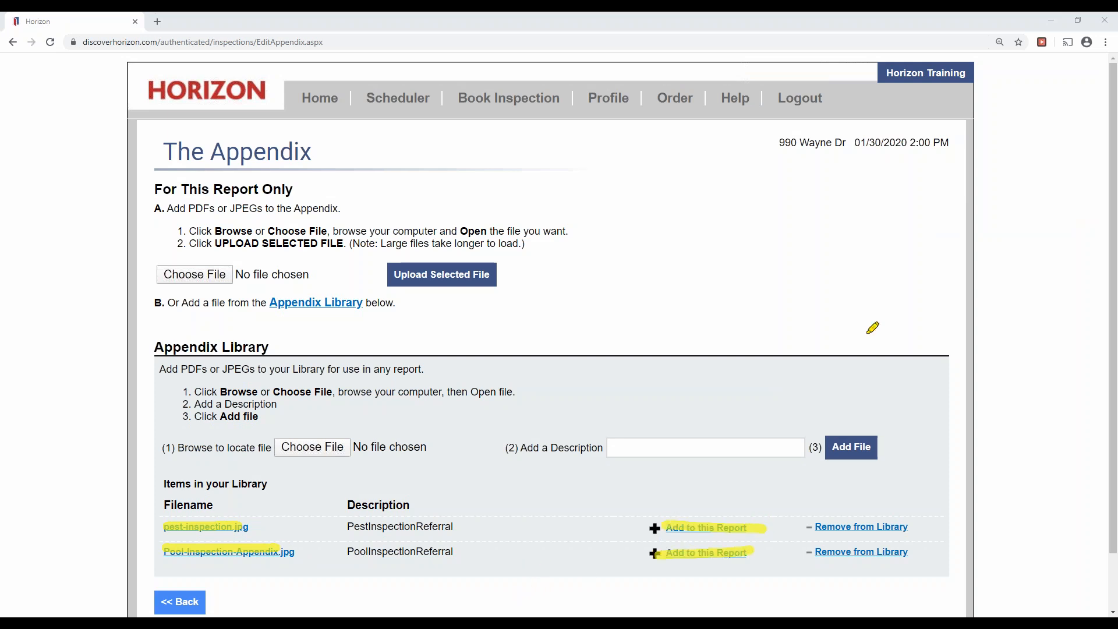
left_click(989, 264)
left_click(948, 179)
left_click(971, 202)
Add Pool-Inspection-Appendix.jpg to this report's appendix, confirm the alert, and go back.
left_click(705, 553)
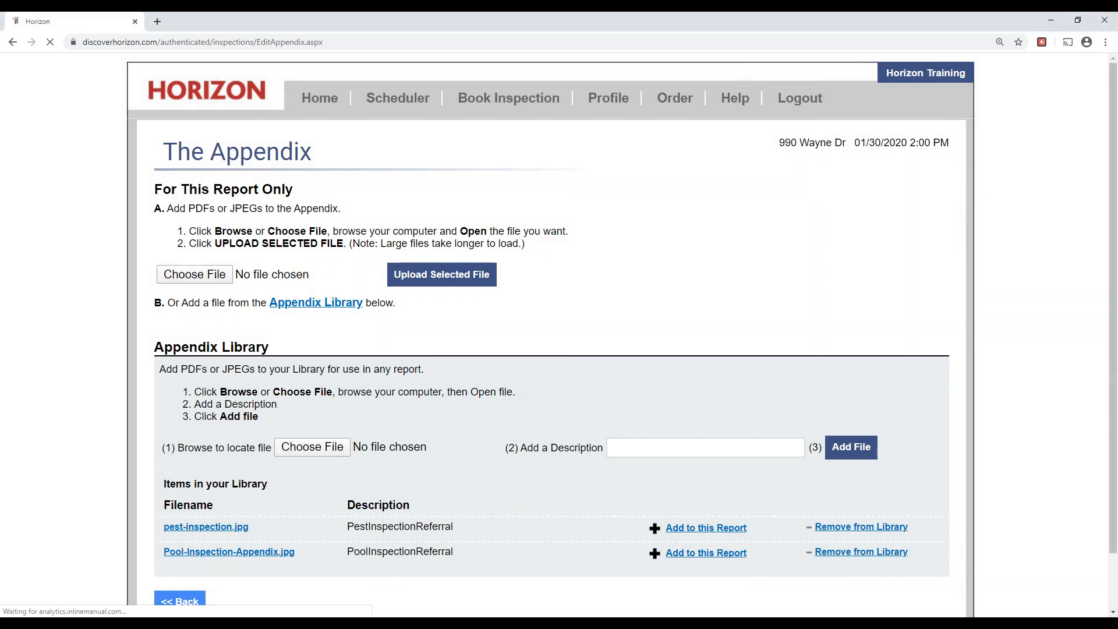
left_click(672, 144)
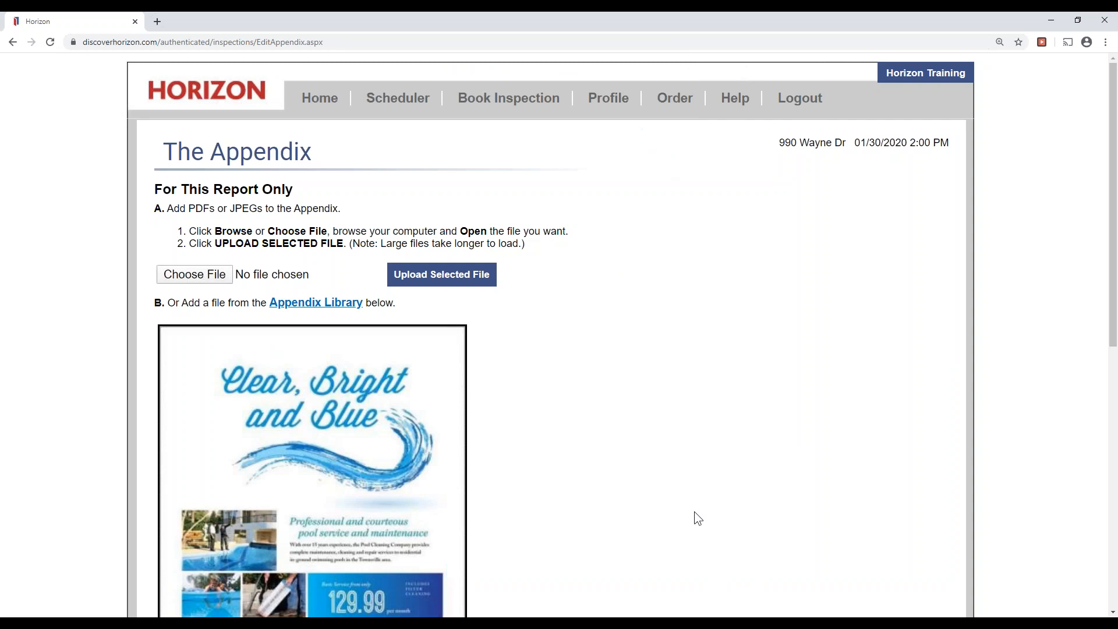
scroll(694, 511, "down", 4)
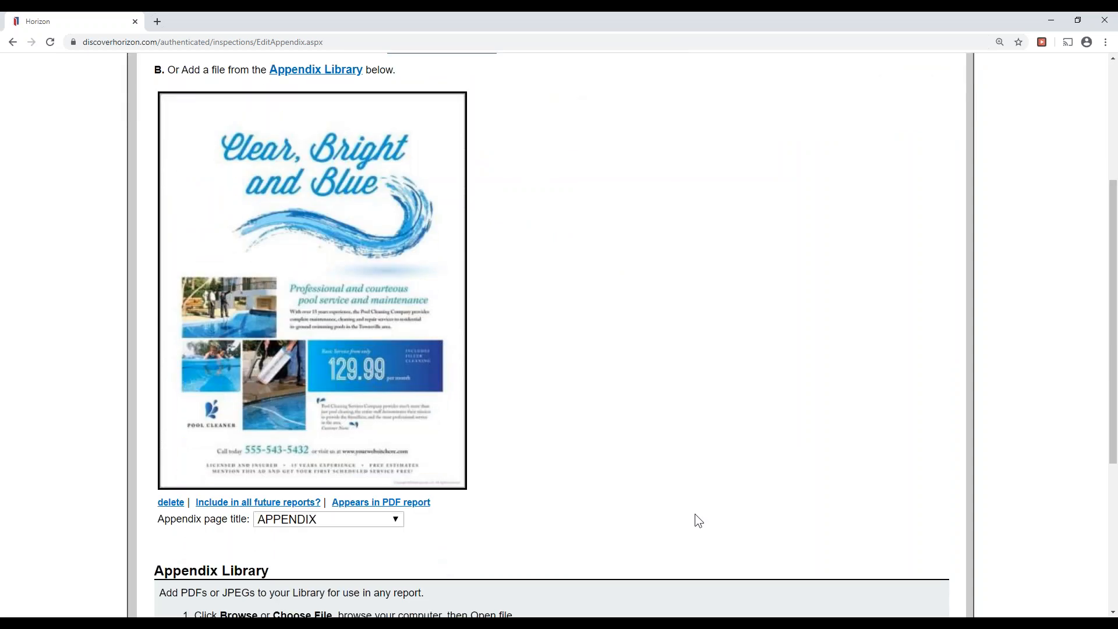
scroll(693, 541, "down", 4)
left_click(185, 598)
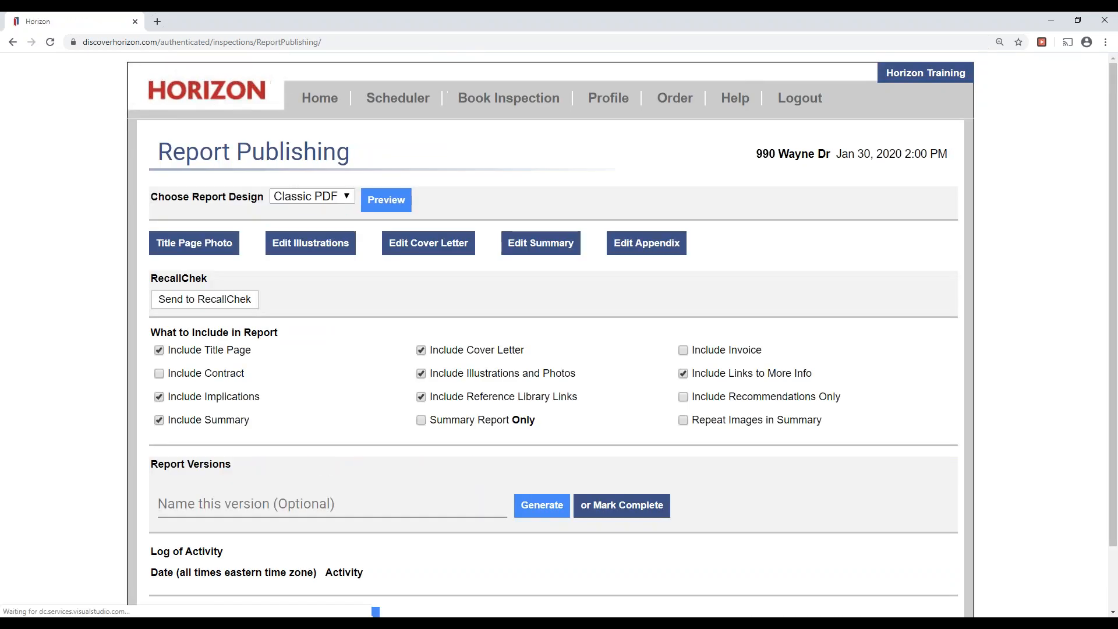
scroll(354, 583, "down", 2)
left_click_drag(209, 210, 151, 206)
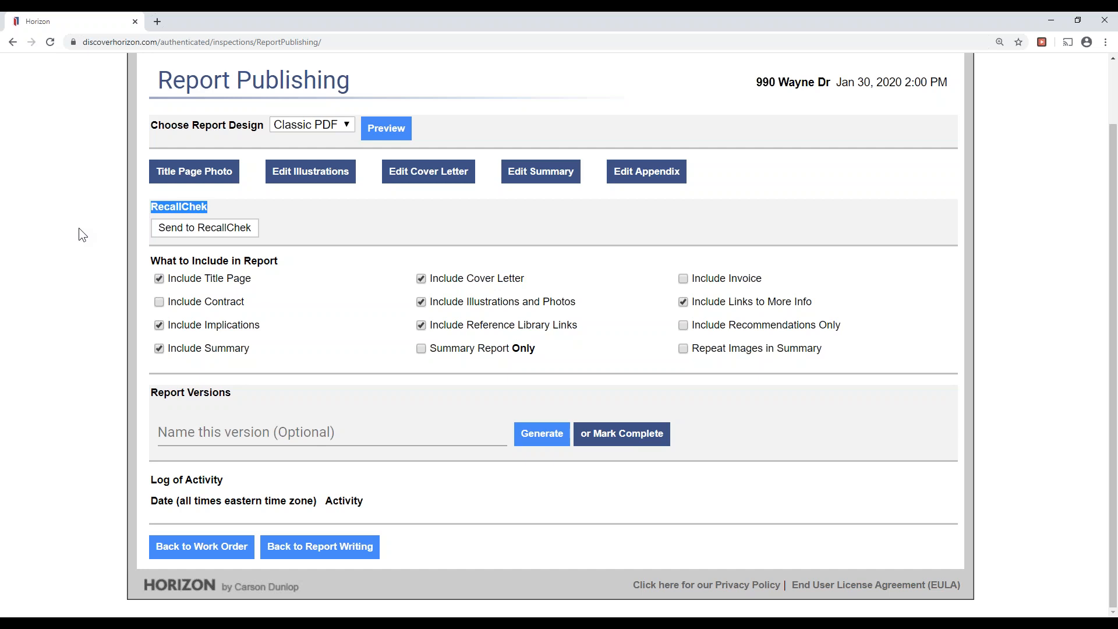
left_click_drag(280, 259, 156, 257)
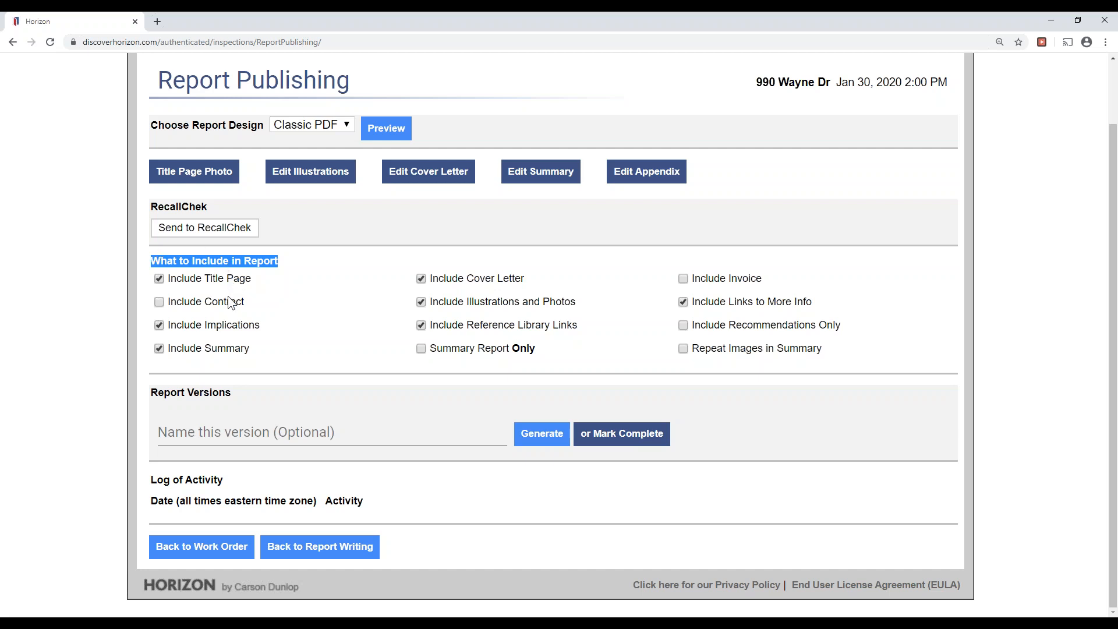
left_click(854, 370)
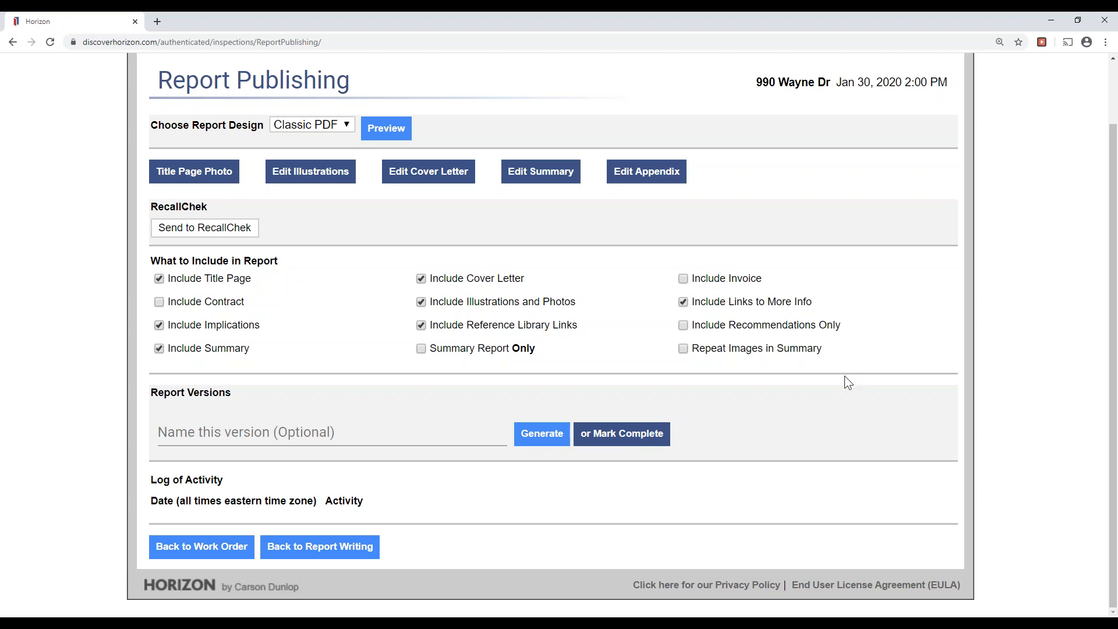
left_click(452, 434)
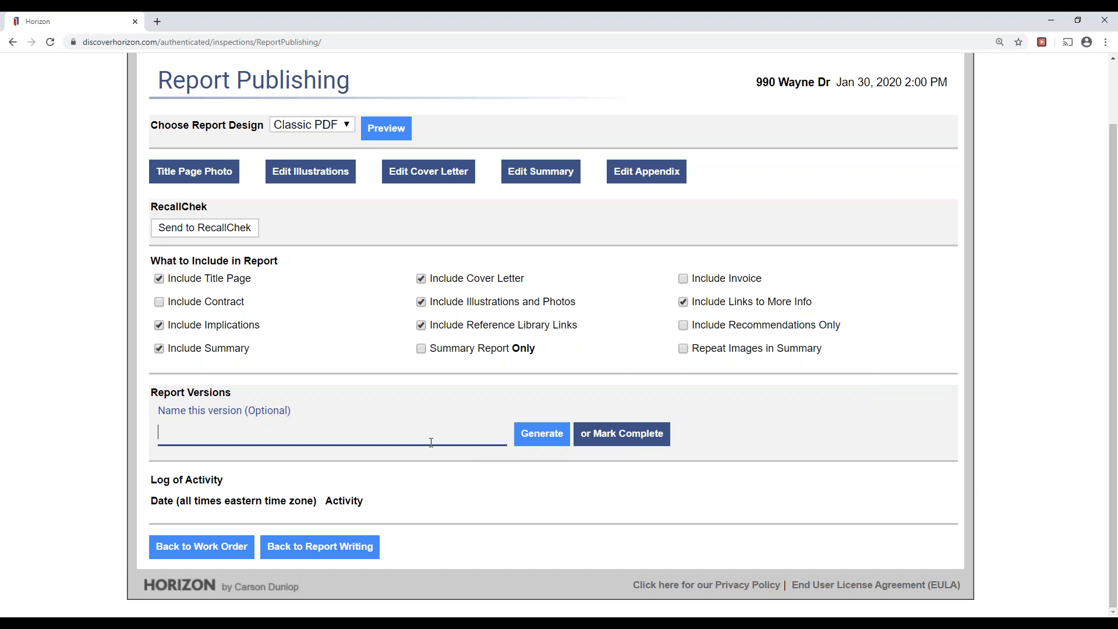
Name the new version 'Standard report' and generate it.
type("Standard report")
left_click(554, 447)
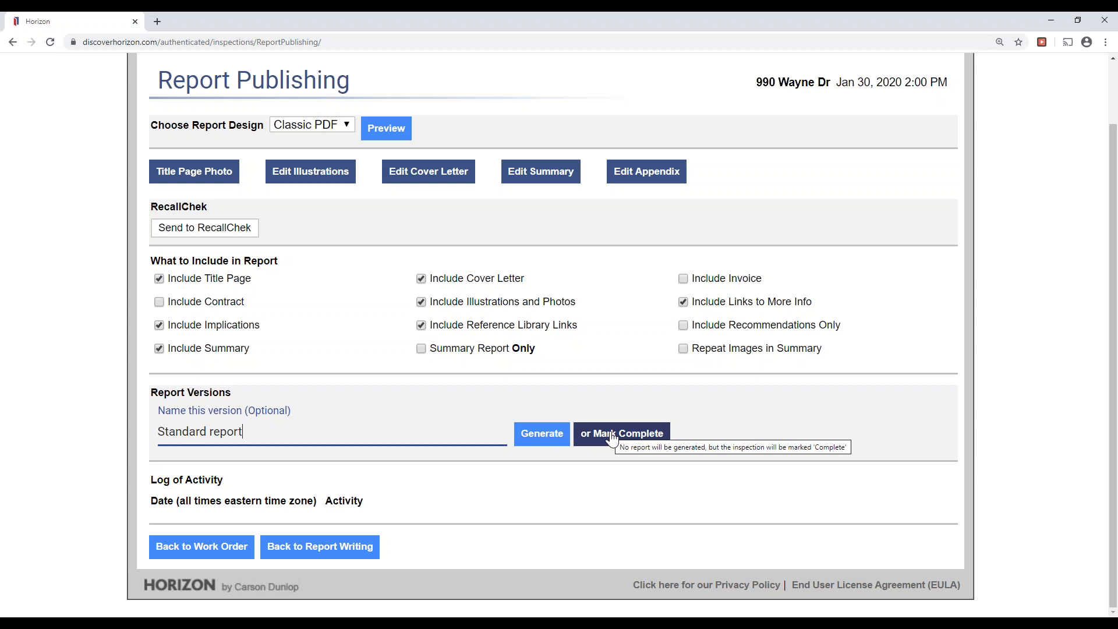
left_click(558, 437)
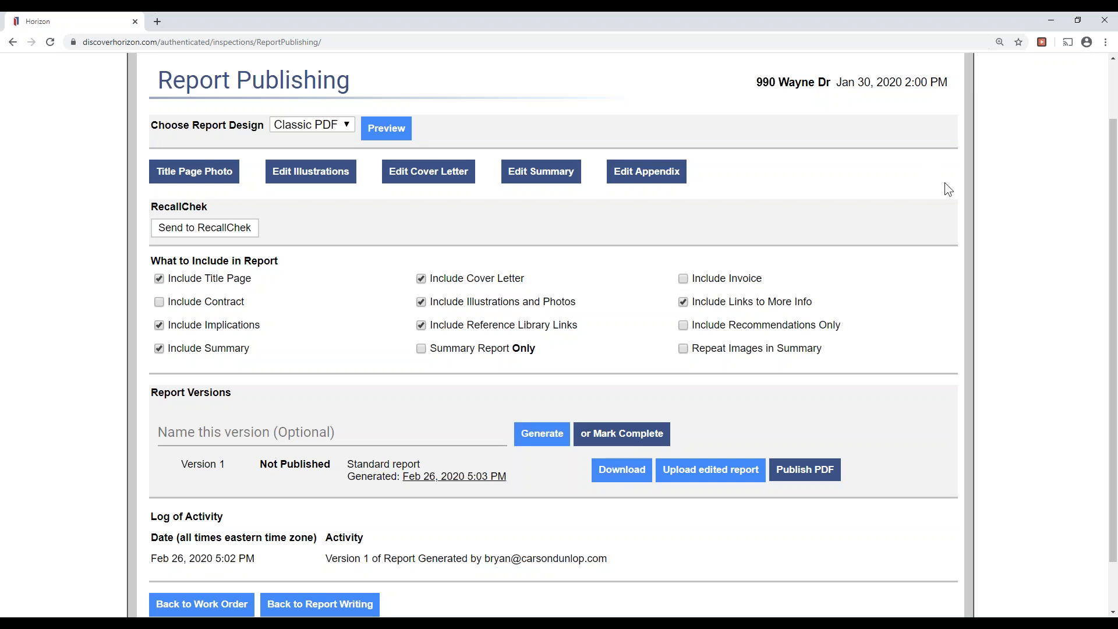
Highlight the Publish PDF, Upload edited report and Download buttons, then publish Version 1 as PDF.
left_click(944, 183)
left_click(986, 228)
left_click_drag(788, 462, 839, 466)
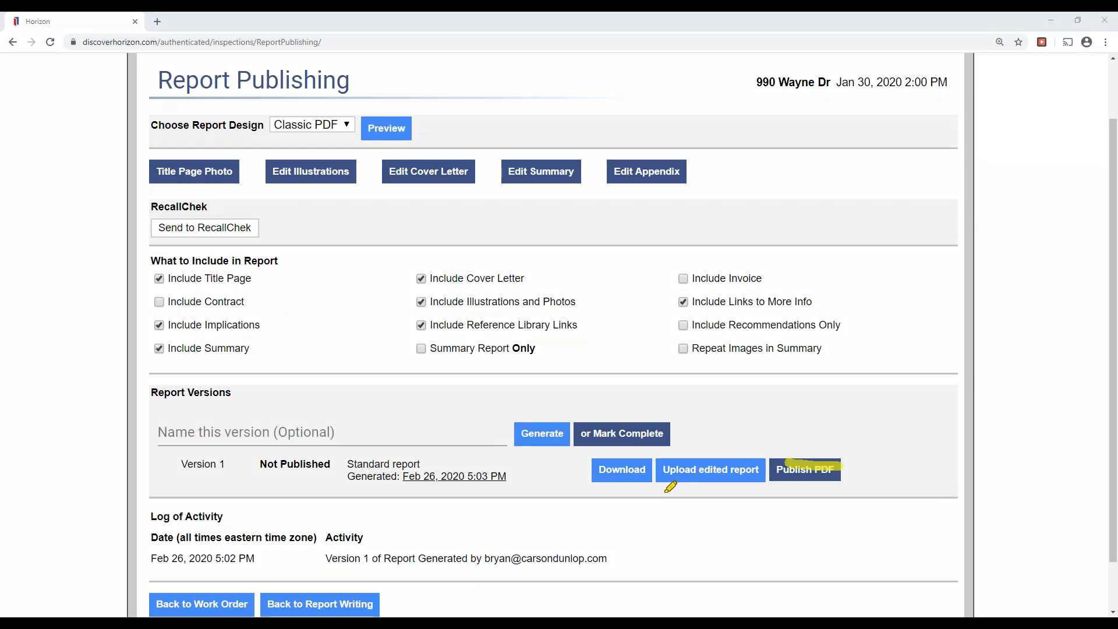
left_click_drag(662, 469, 749, 469)
left_click_drag(599, 469, 658, 468)
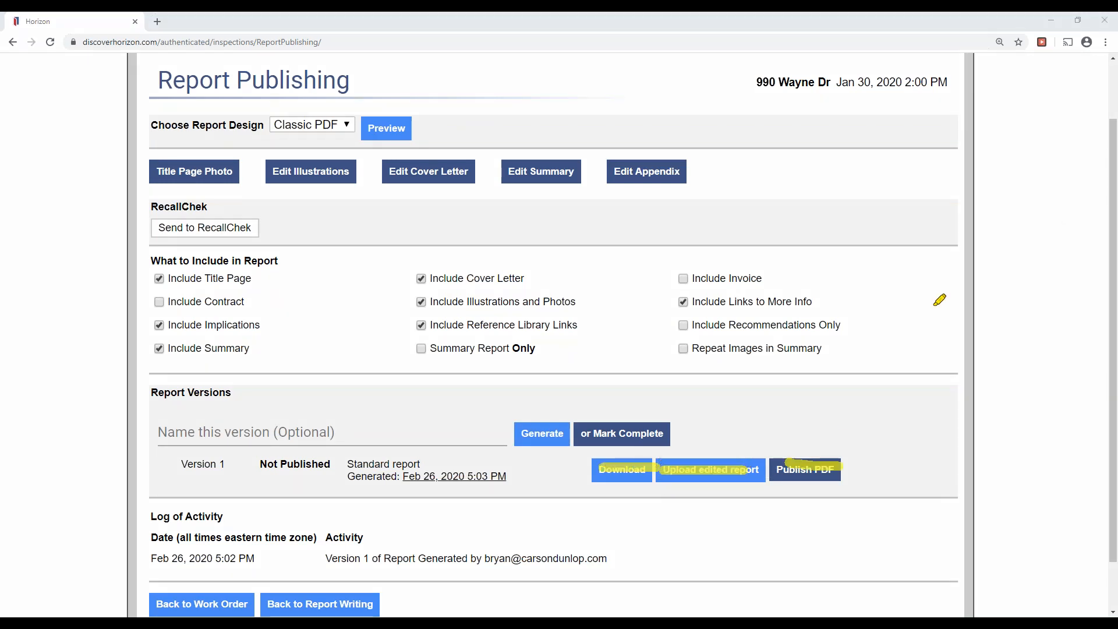
left_click(983, 266)
left_click(944, 186)
left_click(955, 202)
left_click(815, 475)
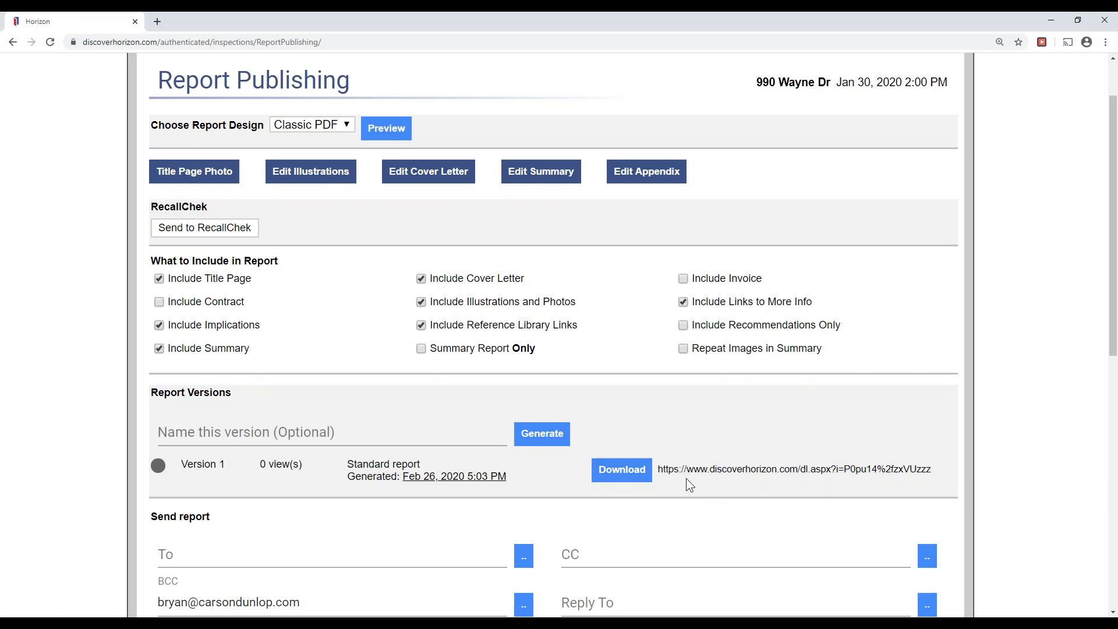
Point out the report's download link and address the email to Client 1.
left_click_drag(669, 469, 930, 470)
left_click(891, 466)
scroll(877, 463, "down", 3)
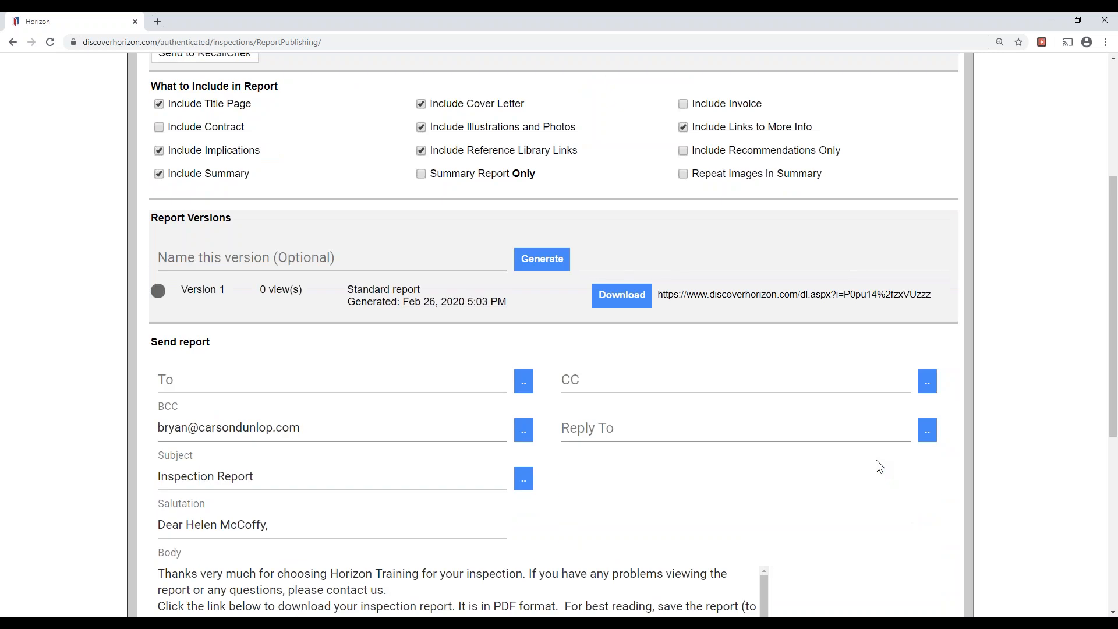
scroll(838, 478, "down", 3)
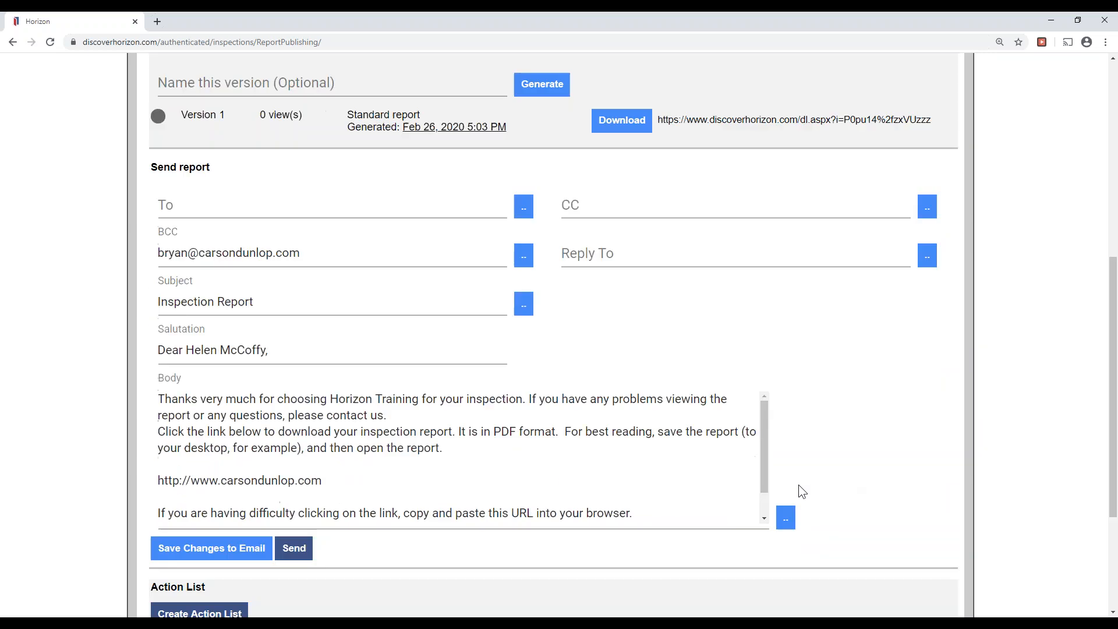
scroll(873, 355, "up", 2)
left_click(974, 228)
left_click(527, 321)
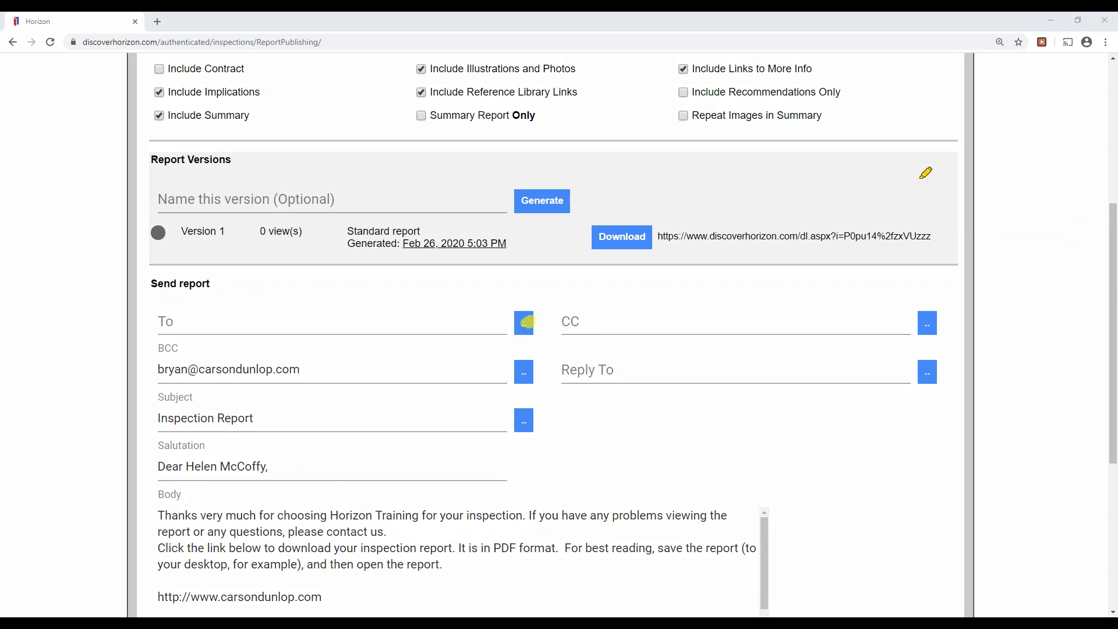
left_click(975, 207)
left_click(526, 323)
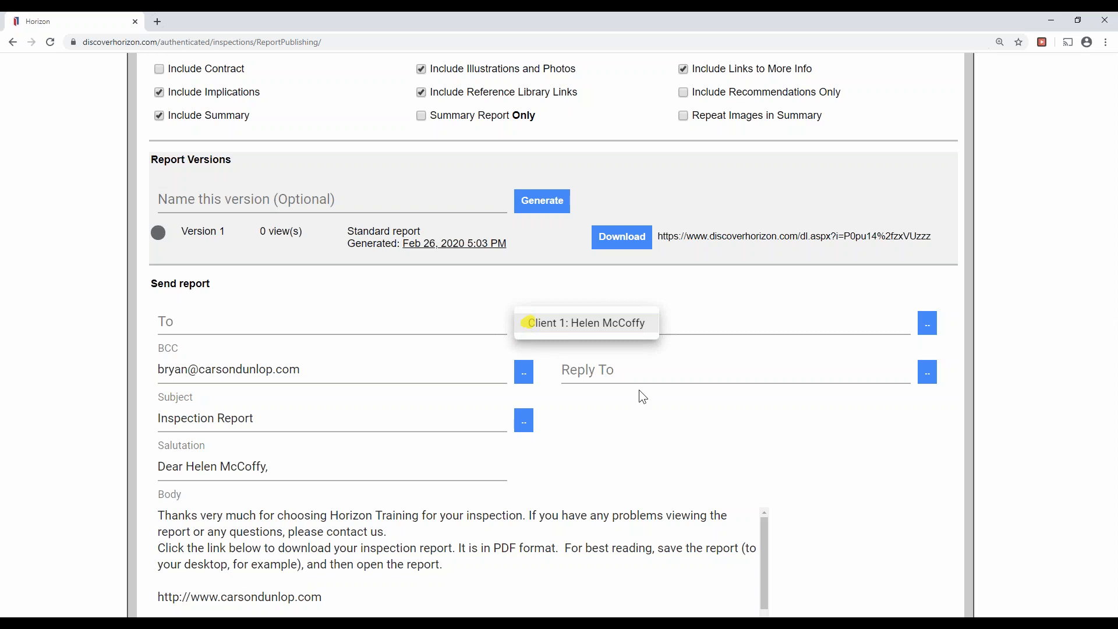
left_click(601, 336)
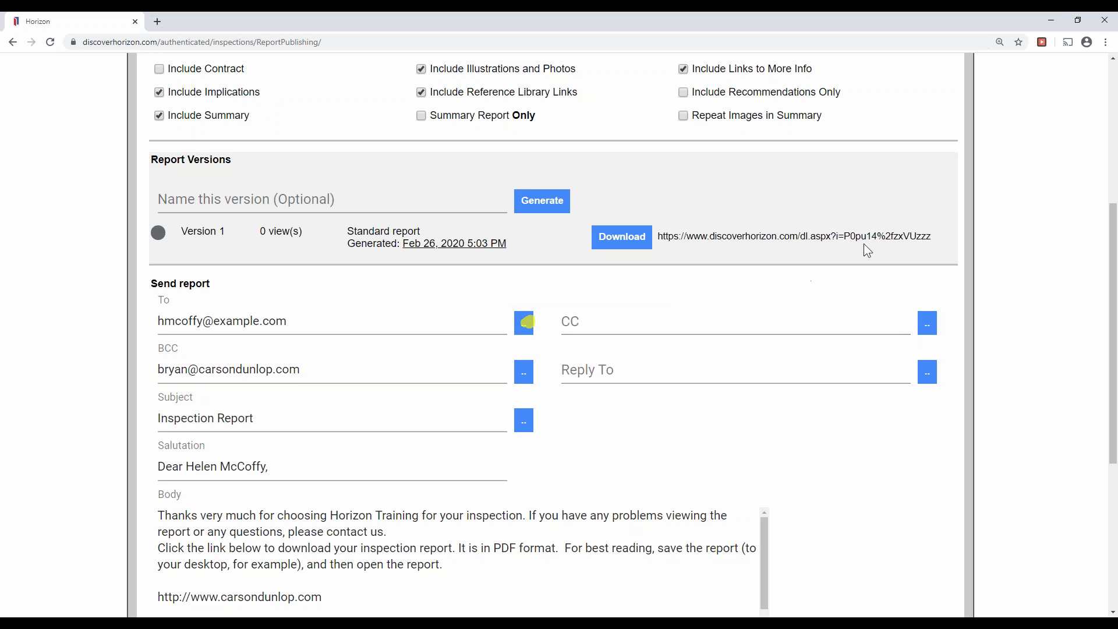
Check the BCC address and email body, send the email, and dismiss the Email sent alert.
right_click(951, 190)
left_click(954, 265)
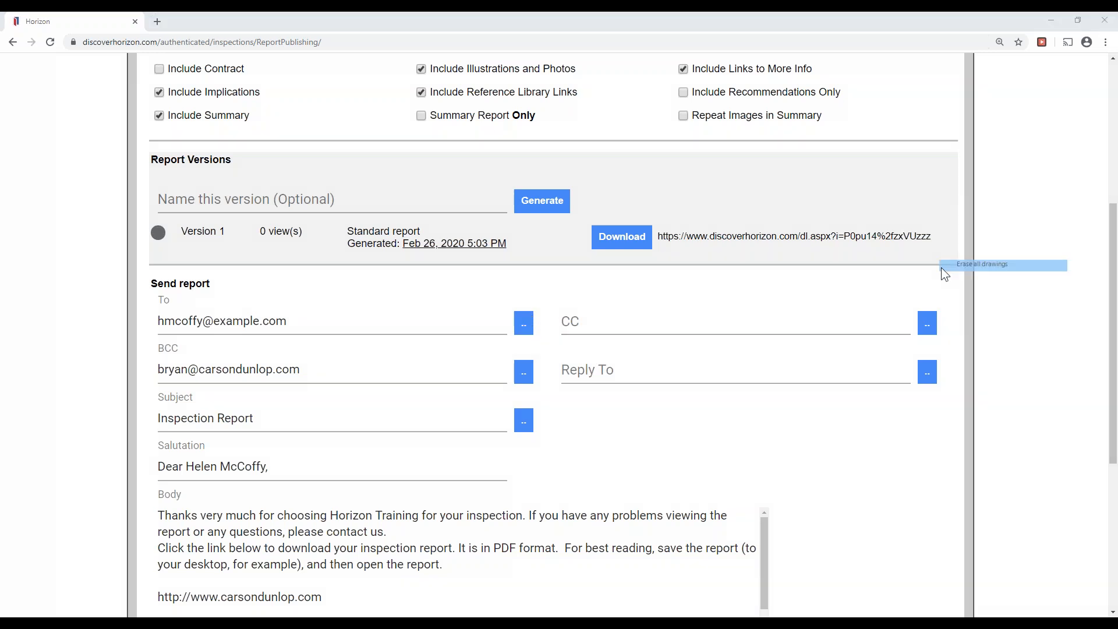
triple_click(279, 371)
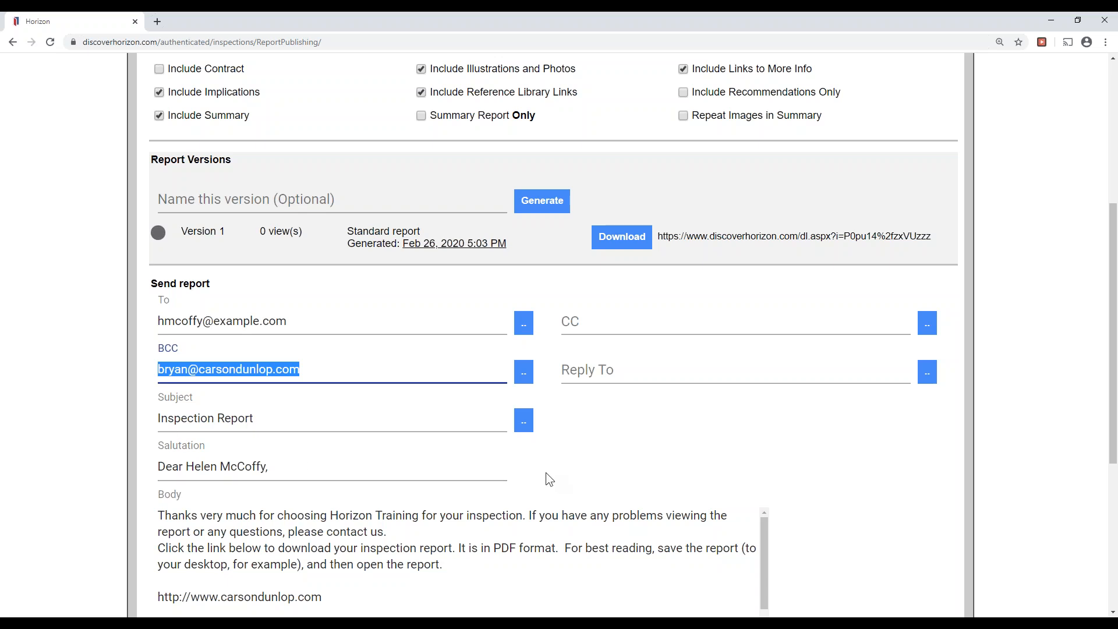
left_click(669, 464)
scroll(685, 460, "down", 2)
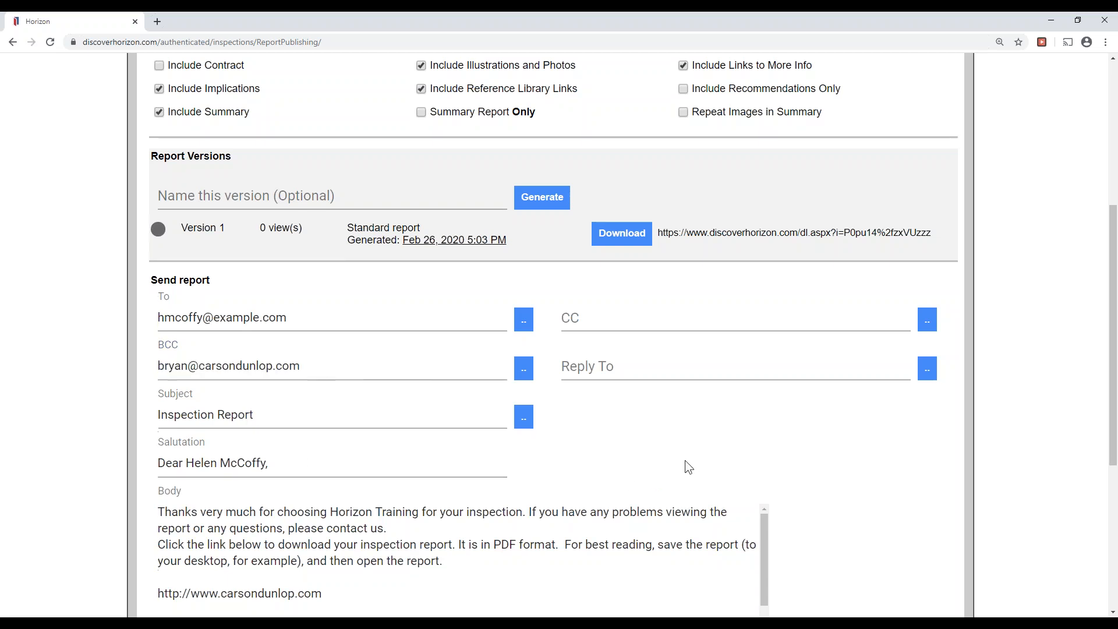
left_click(682, 461)
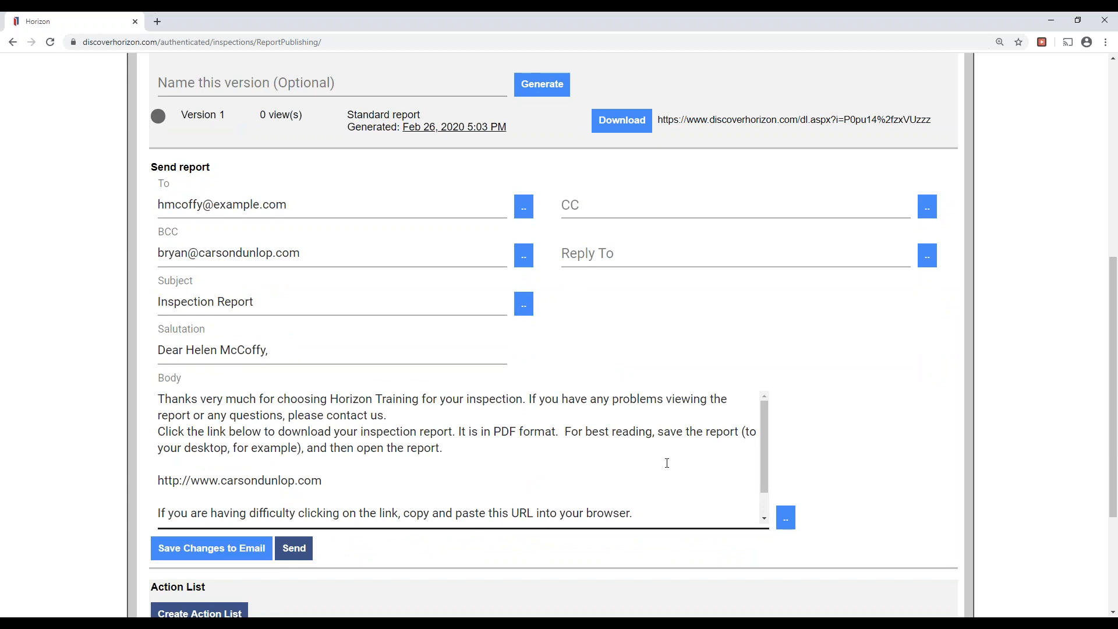
left_click(576, 592)
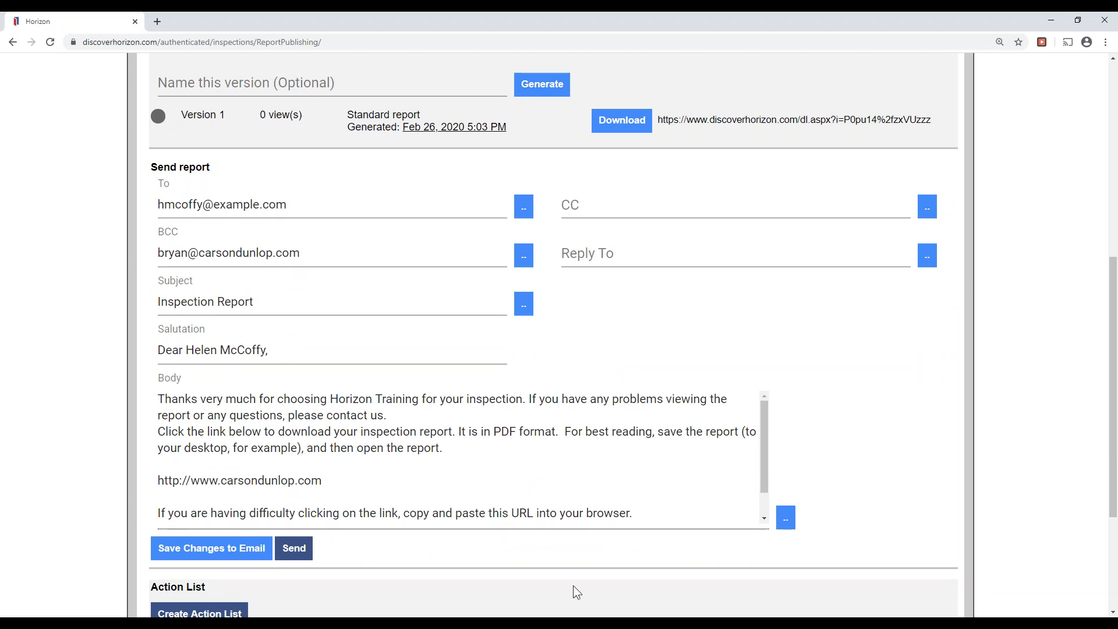
left_click(296, 550)
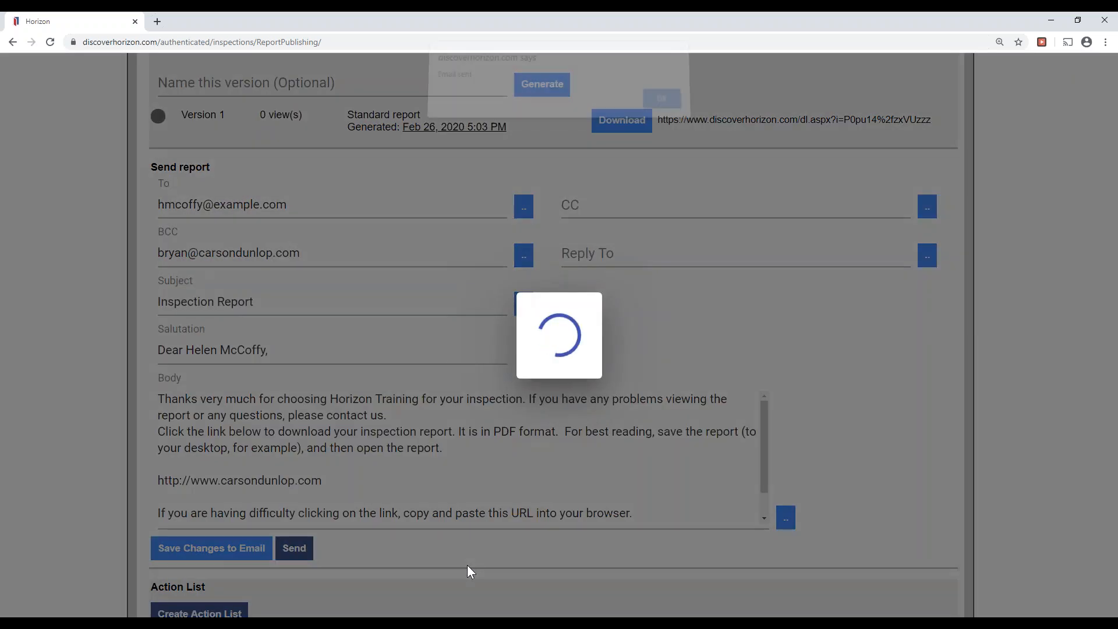
left_click(661, 114)
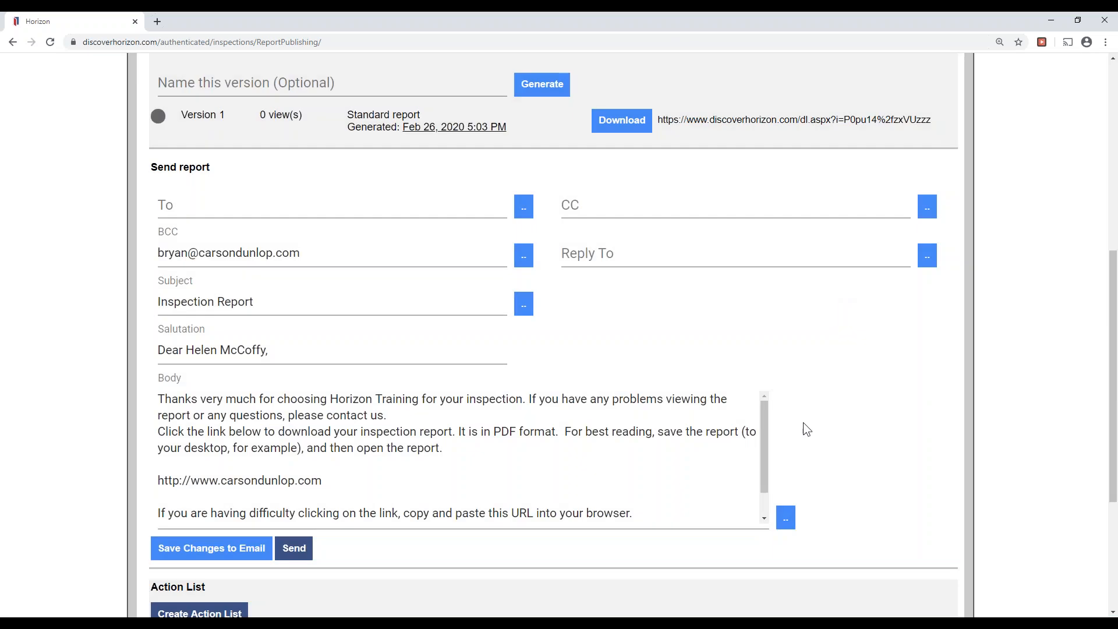
scroll(780, 509, "down", 5)
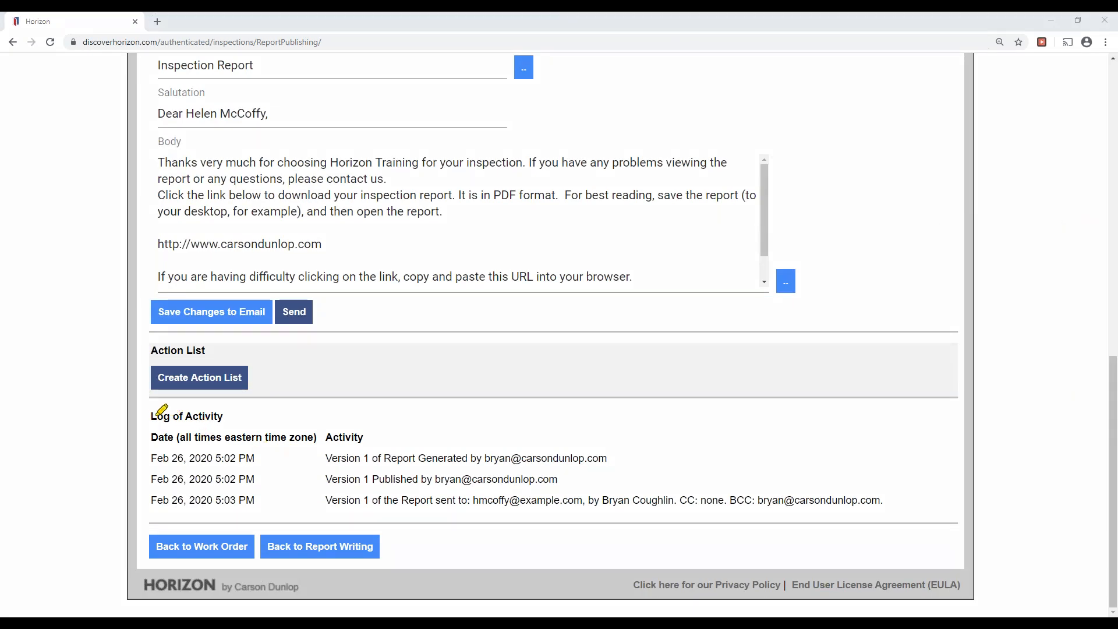
left_click_drag(152, 417, 223, 416)
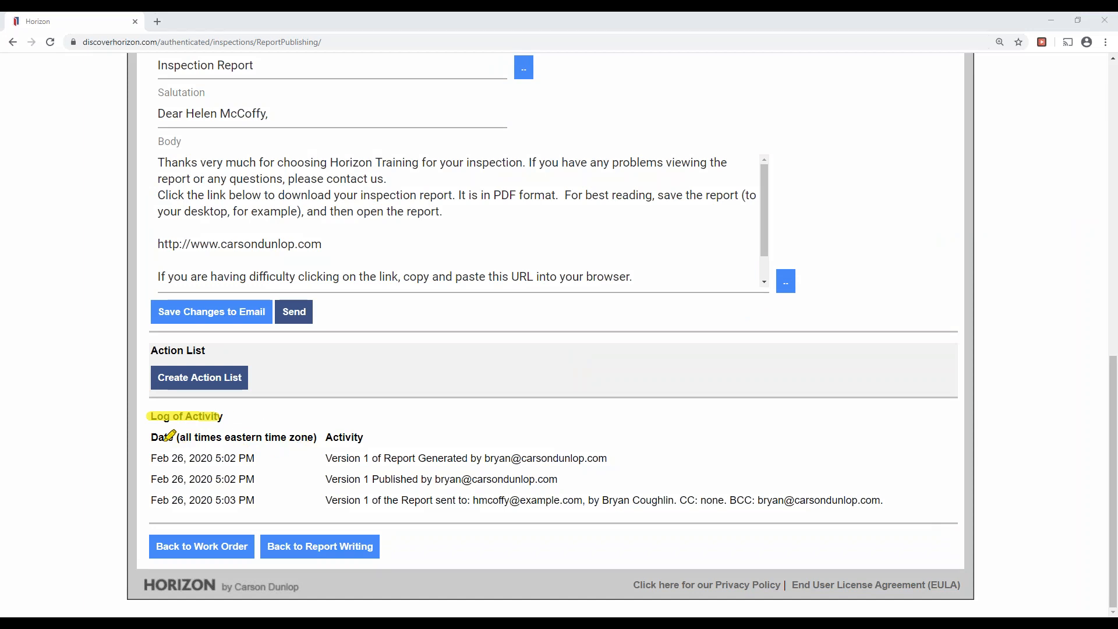
left_click_drag(326, 457, 453, 457)
left_click_drag(329, 478, 456, 478)
left_click_drag(326, 501, 570, 501)
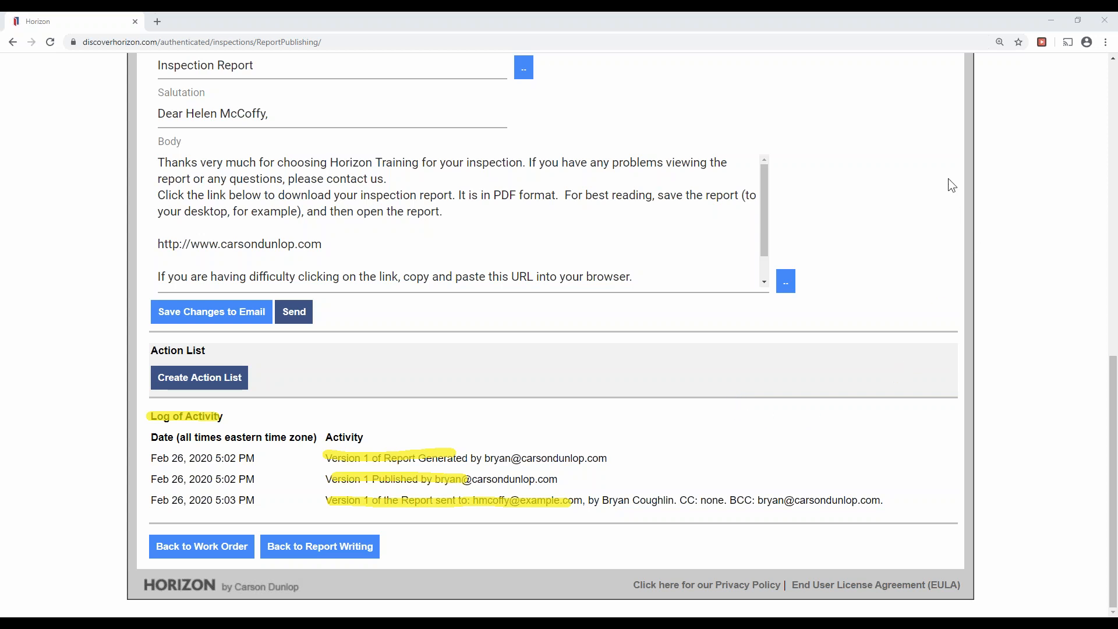
left_click(980, 263)
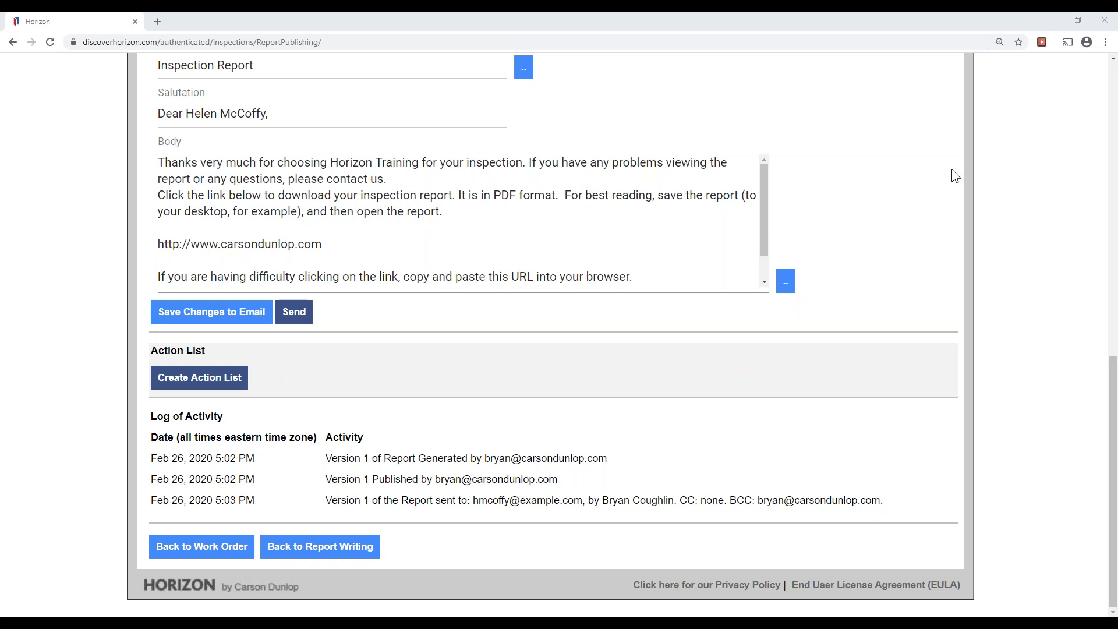
Go back to Report Writing, open Profile and scroll down to the Report Config settings.
left_click(347, 560)
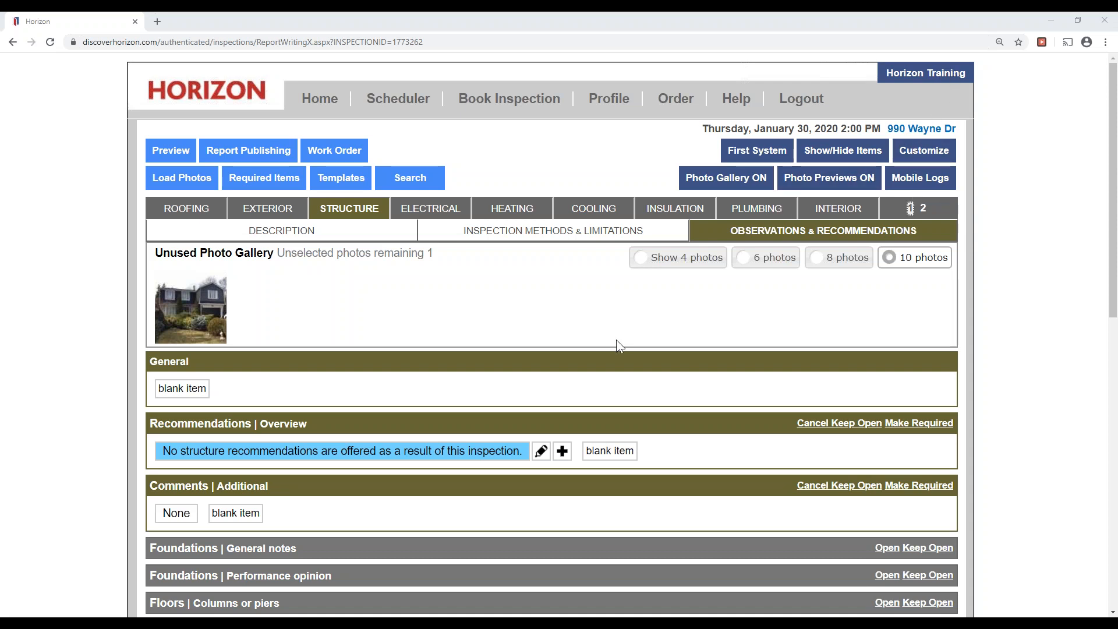
left_click(609, 98)
scroll(913, 521, "down", 10)
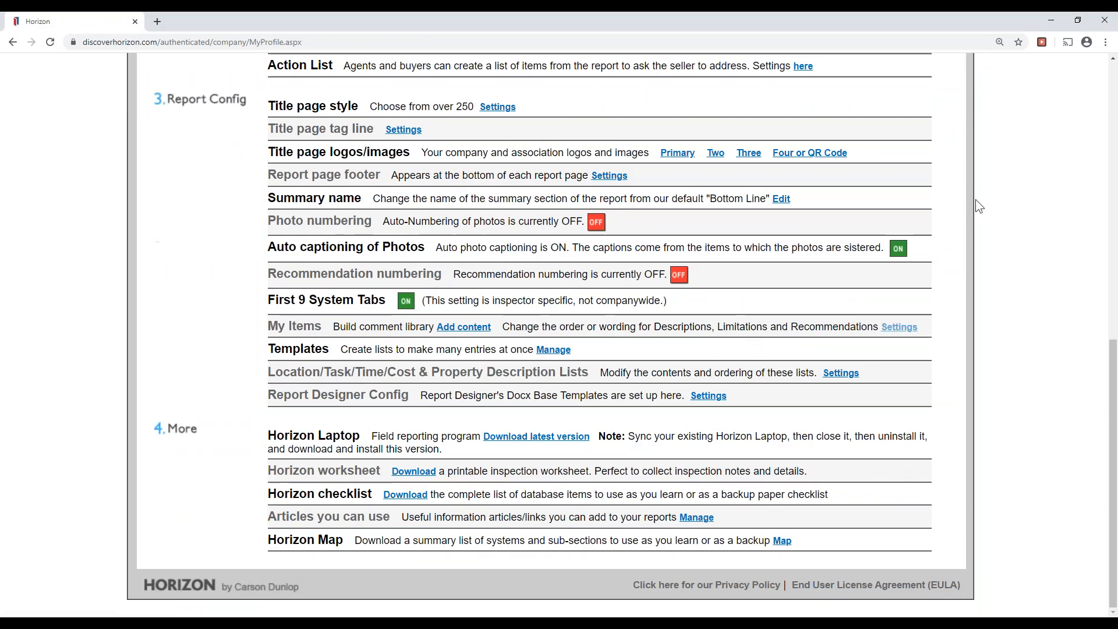
Highlight the Templates entry under Report Config and open its Manage link.
left_click(941, 183)
left_click(971, 225)
left_click_drag(177, 100, 228, 99)
left_click_drag(264, 347, 329, 347)
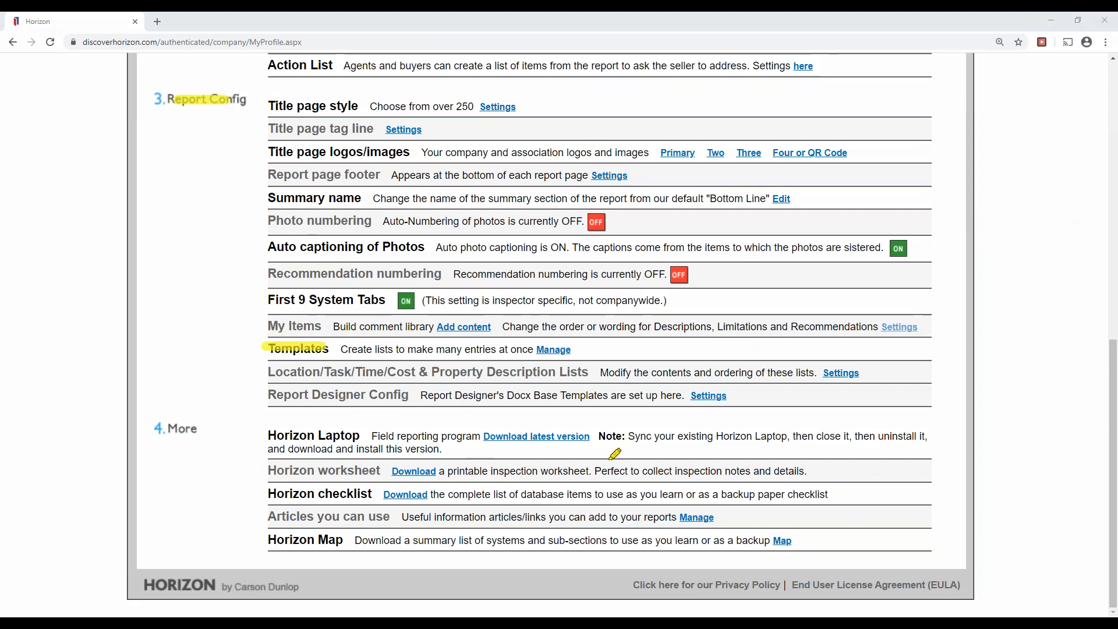
left_click_drag(532, 348, 581, 349)
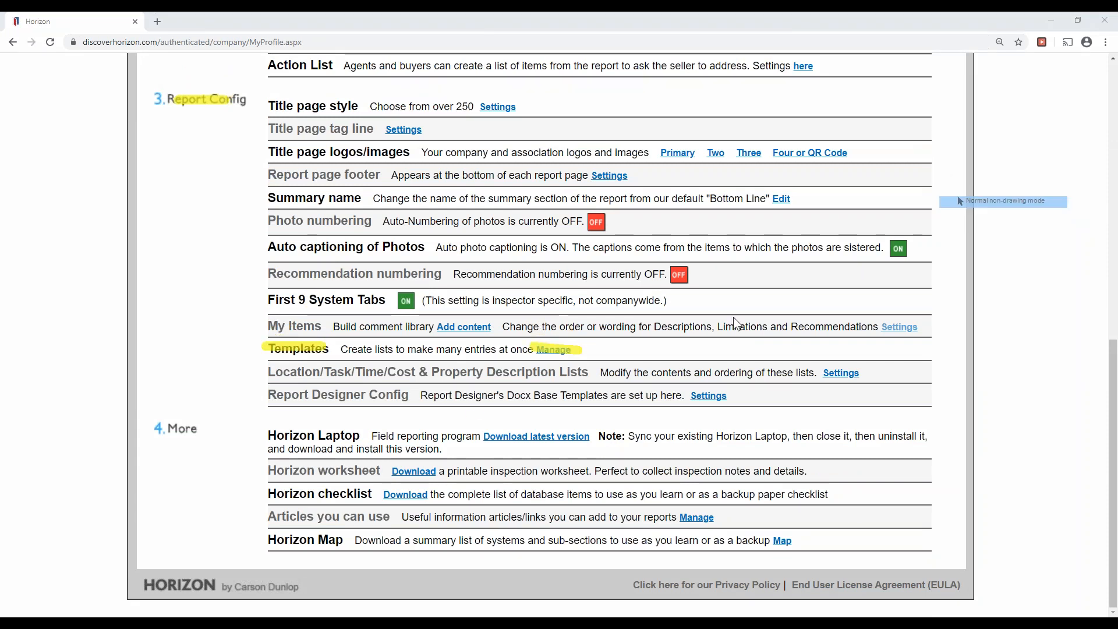
left_click(553, 349)
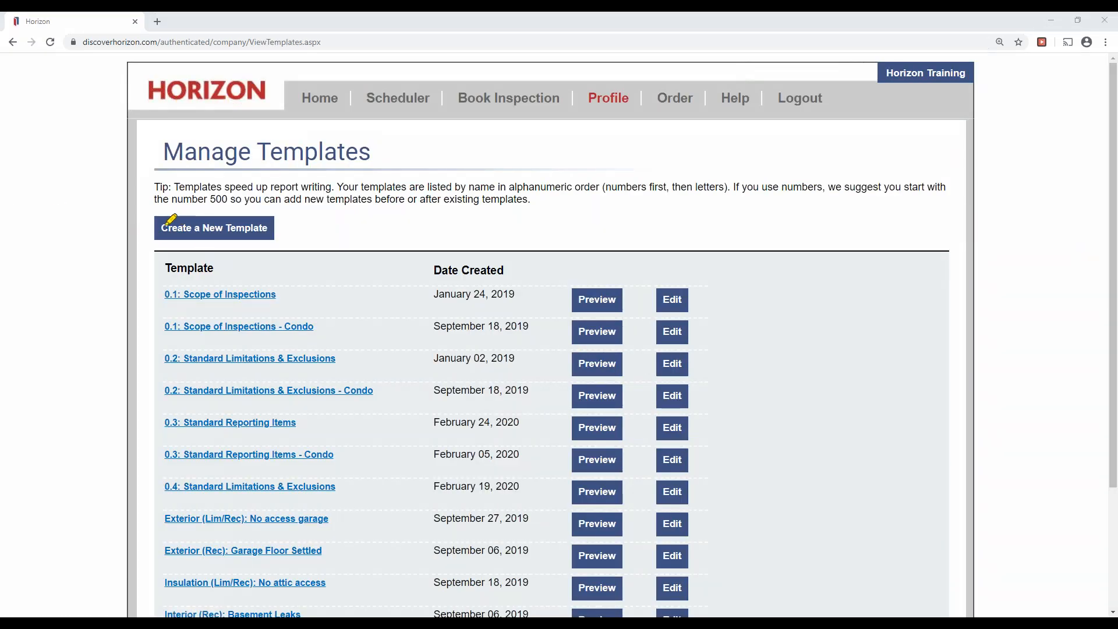
Create a new template named 'Name the template' and save it.
left_click_drag(167, 223, 263, 222)
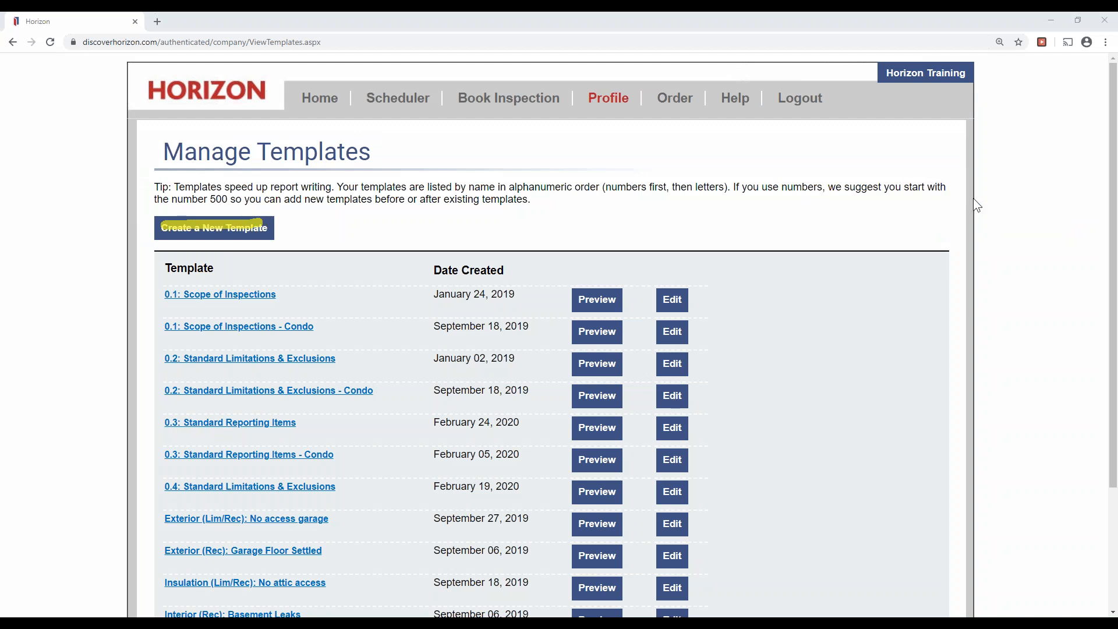
left_click(248, 231)
left_click(299, 255)
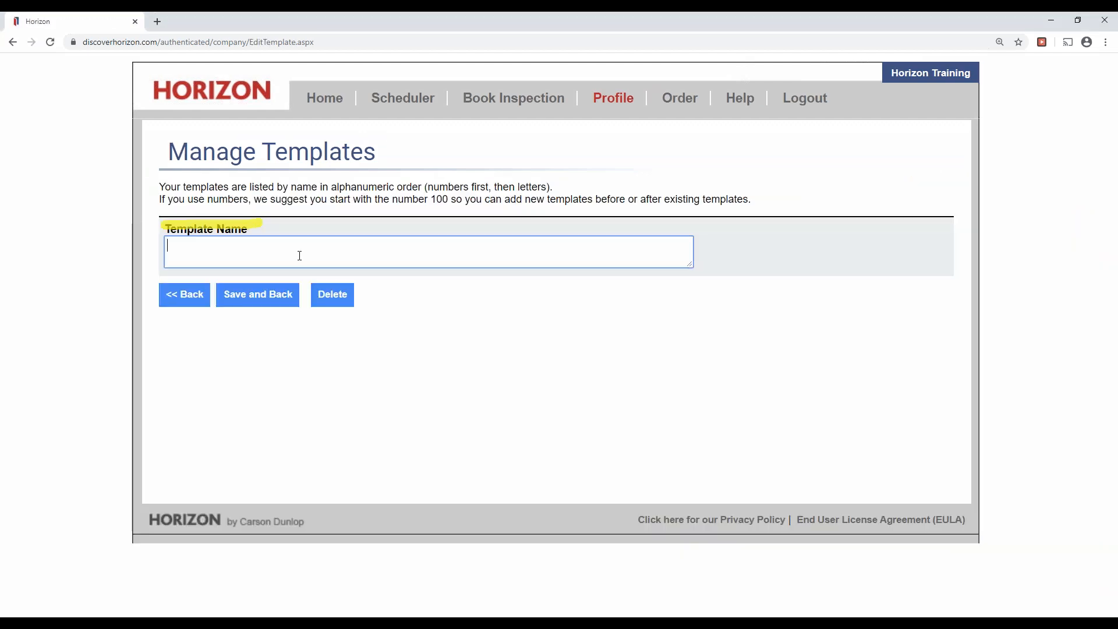
type("Name the template")
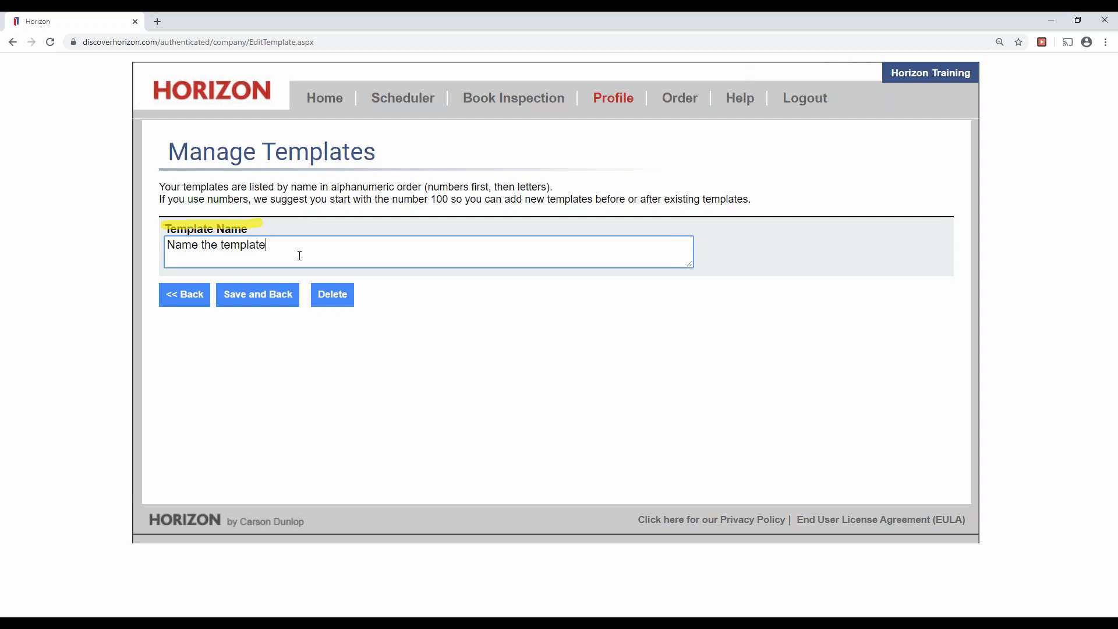
left_click(269, 297)
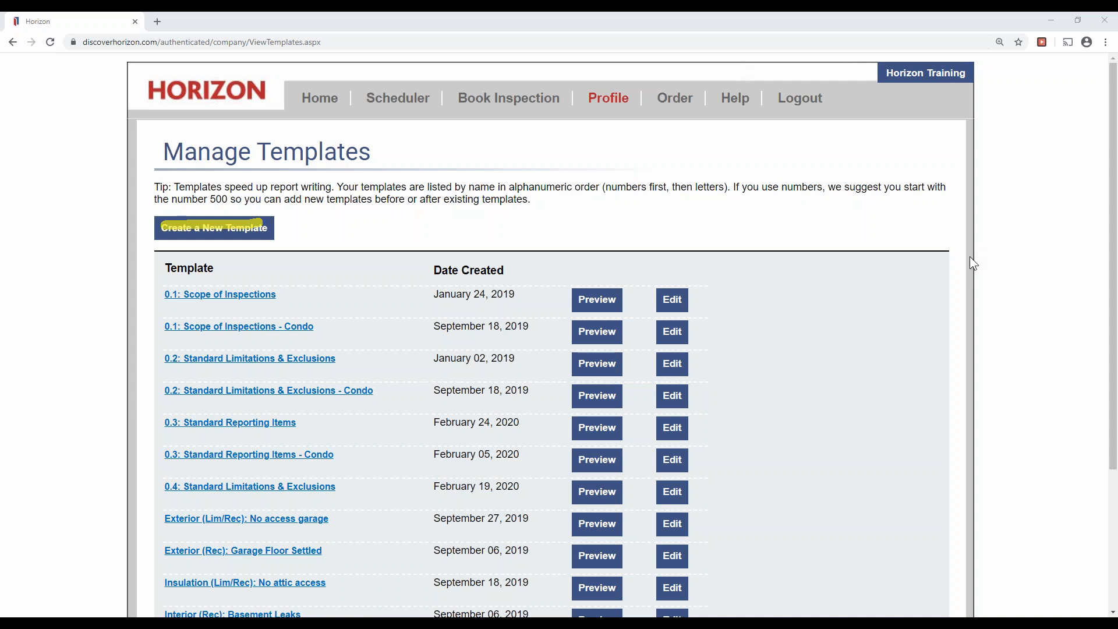
Open the 'Name the template' template's contents for editing.
scroll(921, 287, "down", 1)
scroll(925, 293, "down", 3)
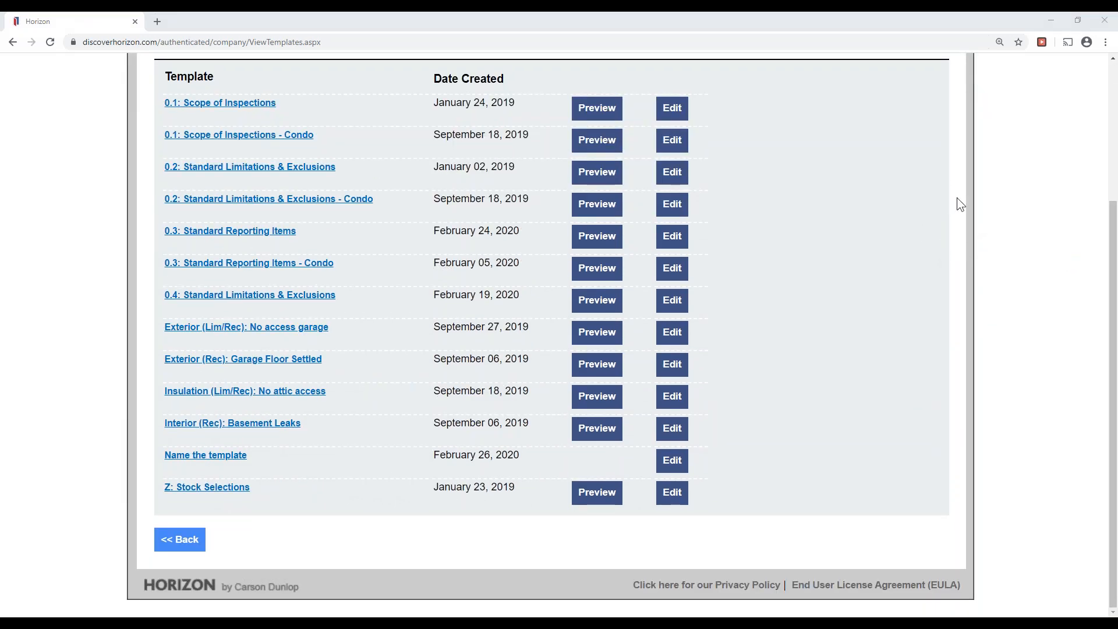
left_click_drag(658, 464, 693, 457)
left_click(672, 460)
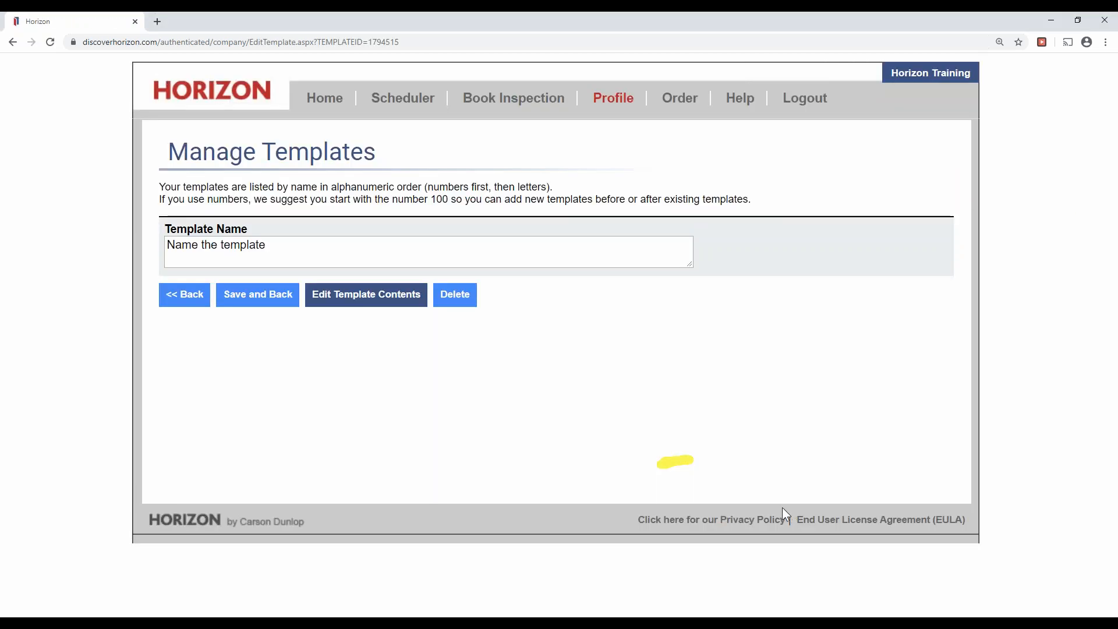
left_click(363, 303)
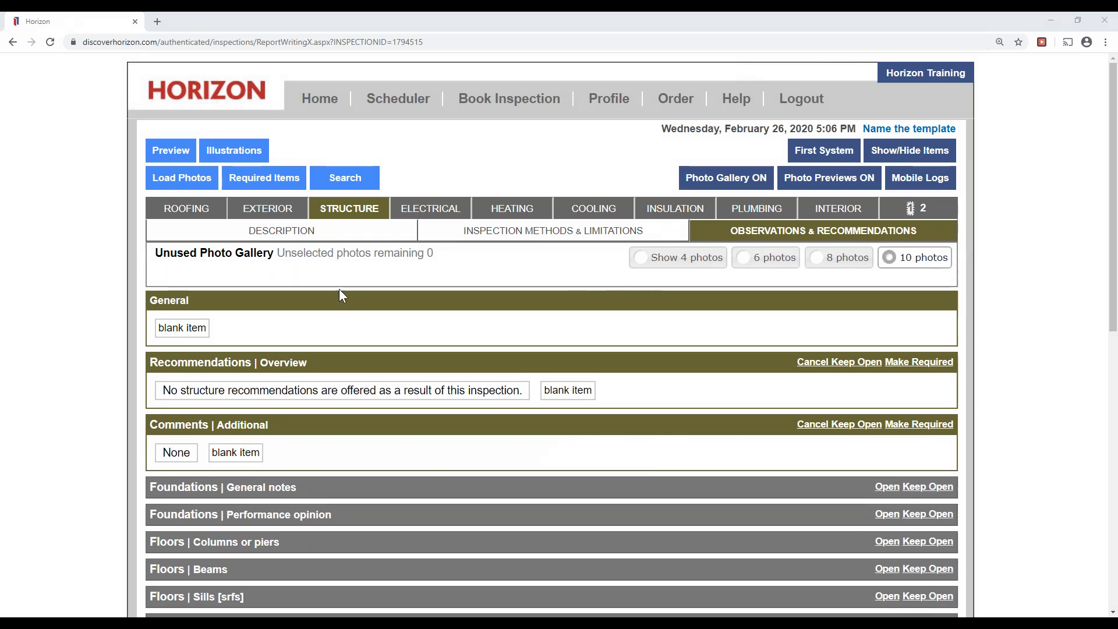
Open the template's Roofing Inspection Methods & Limitations items.
left_click(173, 211)
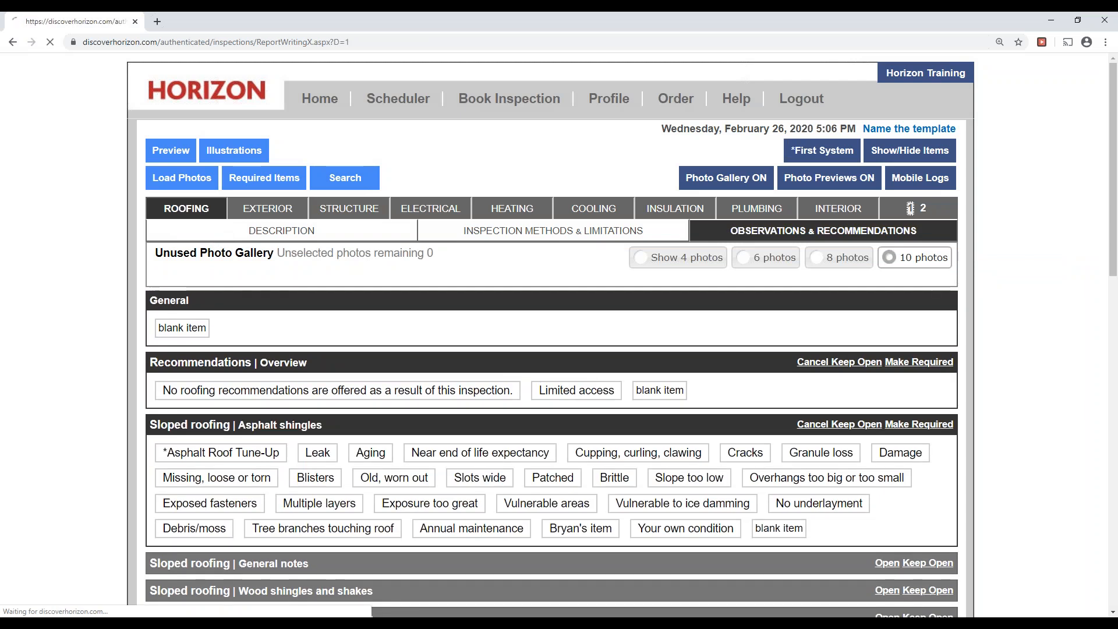
left_click(220, 230)
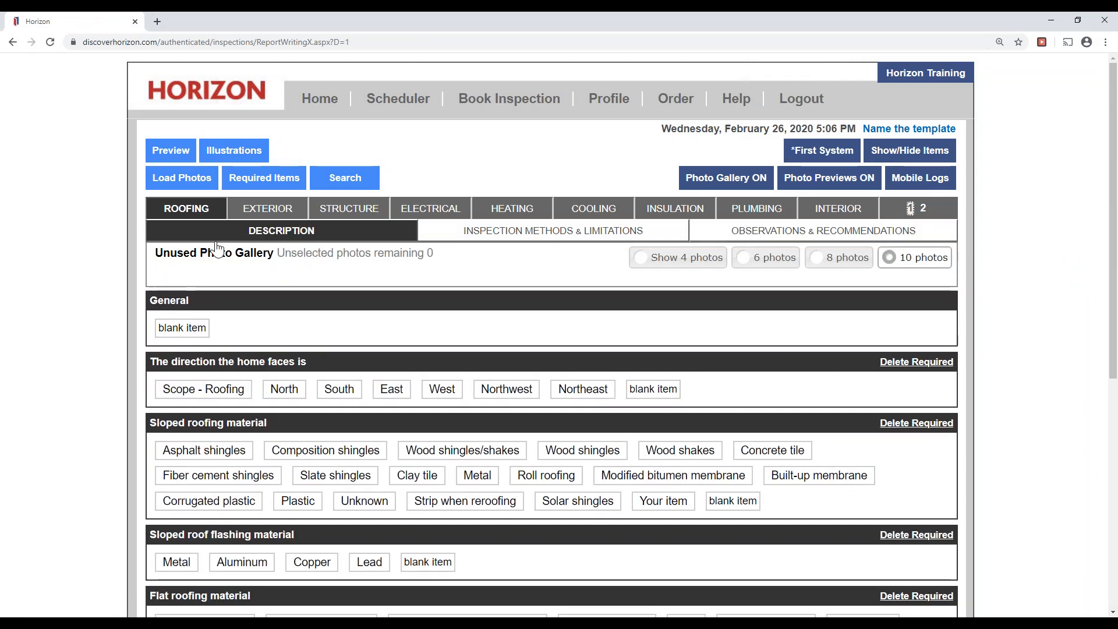
left_click(577, 233)
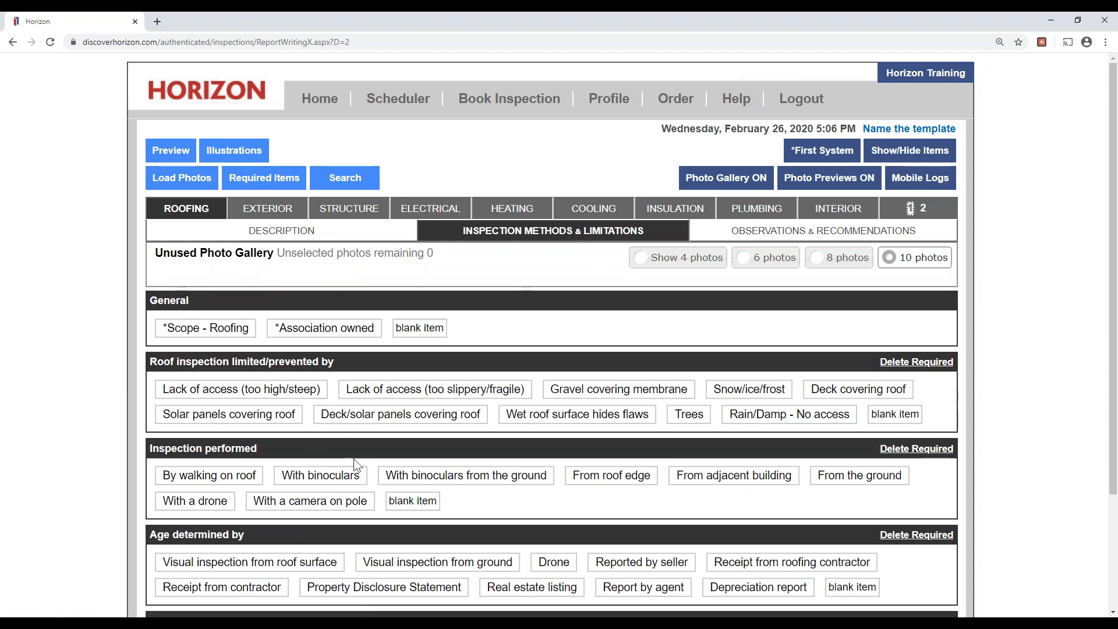
Add By walking on roof, Visual inspection from ground and Snow/ice/frost, then return Home.
left_click(208, 477)
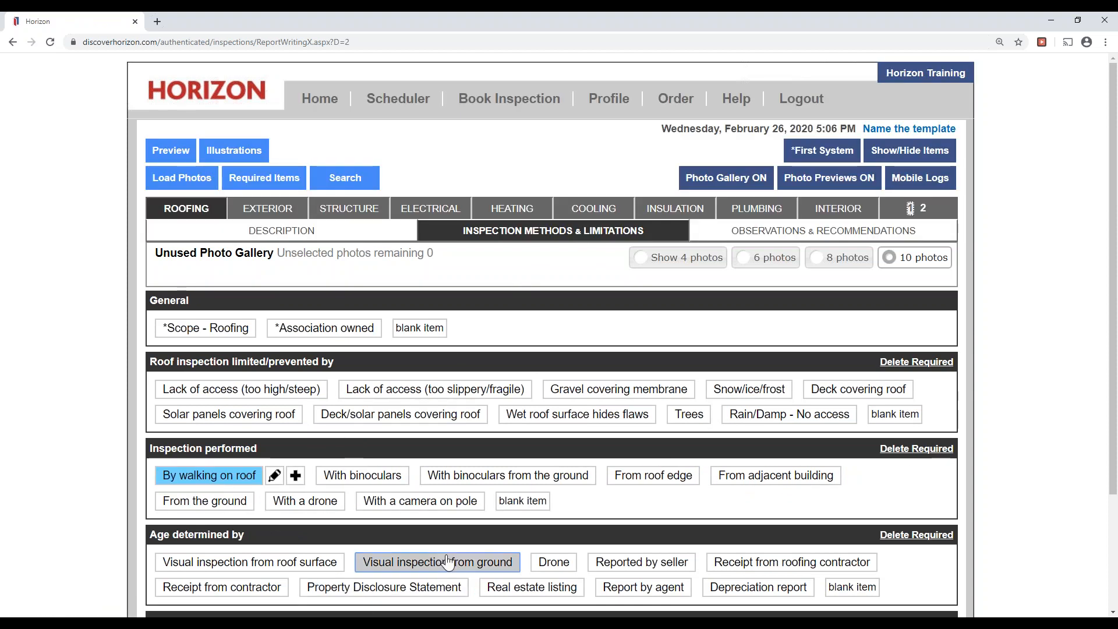
left_click(438, 562)
scroll(596, 564, "down", 2)
scroll(781, 333, "up", 2)
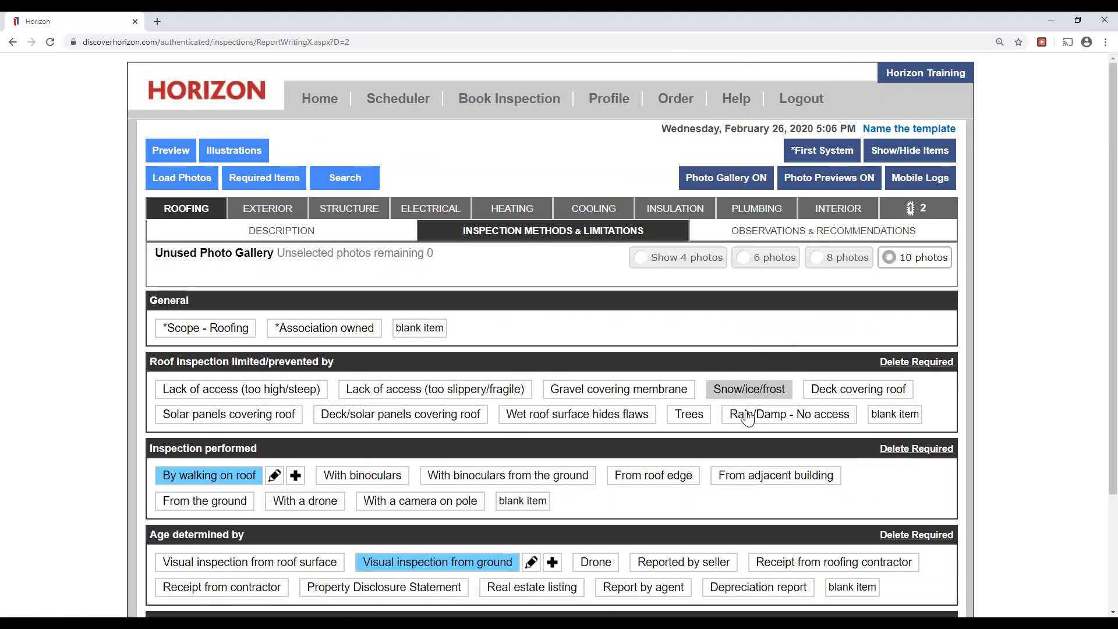
left_click(740, 390)
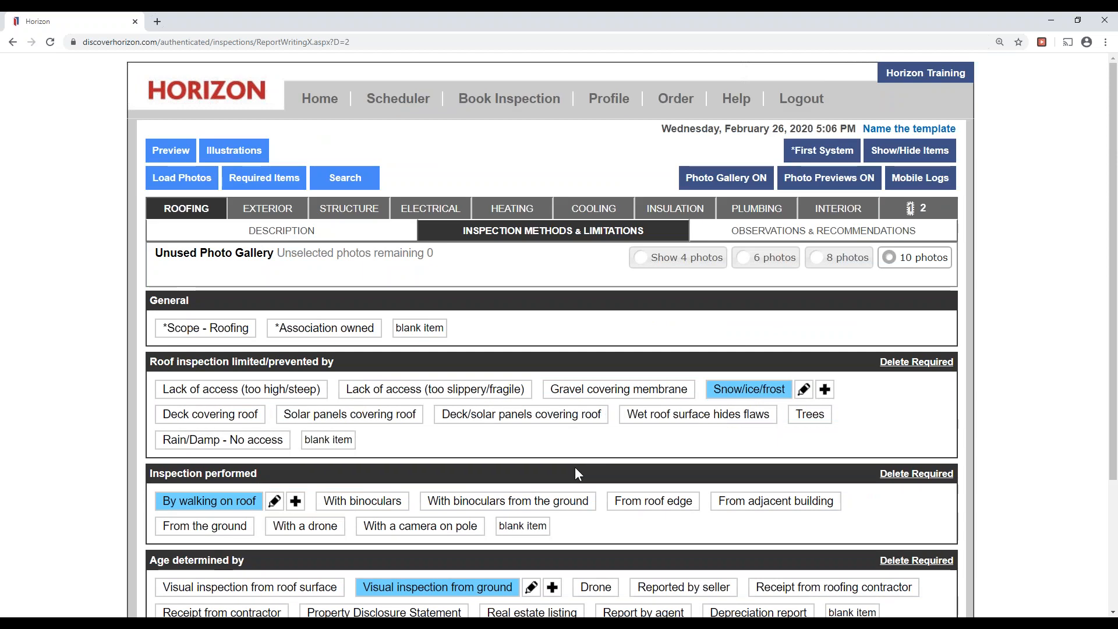
left_click(425, 213)
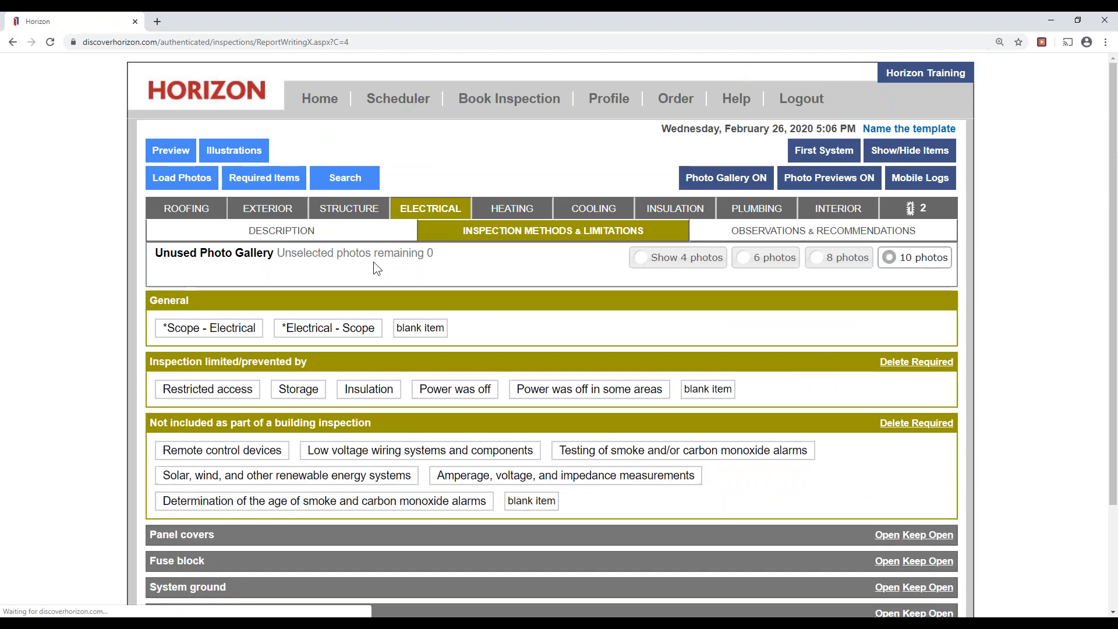
left_click(320, 98)
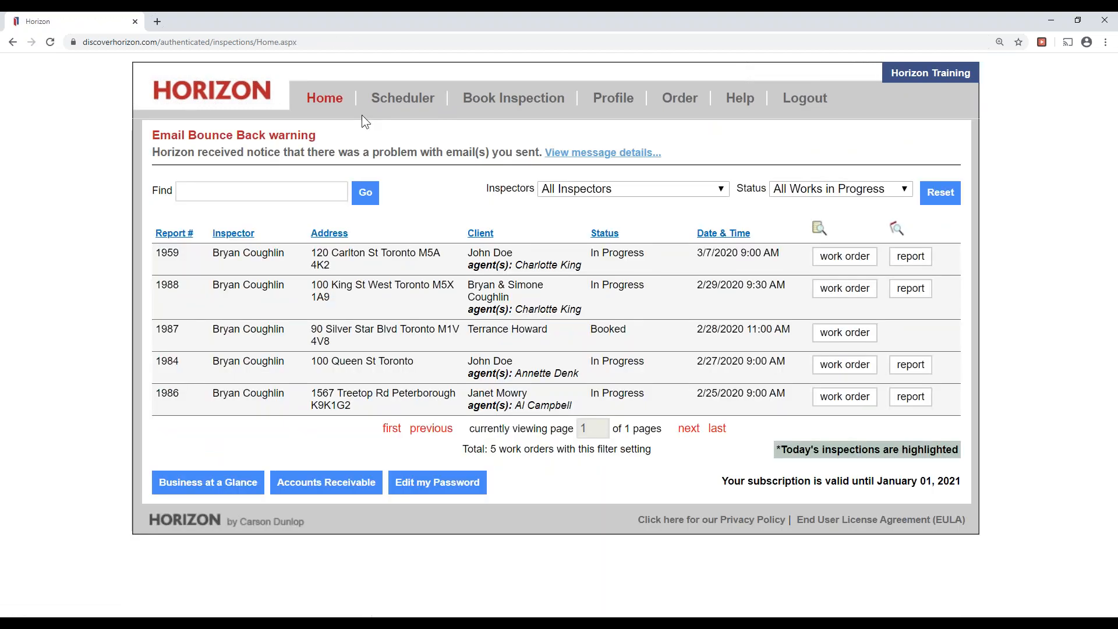
Apply the 'Name the template' template to another in-progress inspection's report, adding 3 items.
left_click(913, 401)
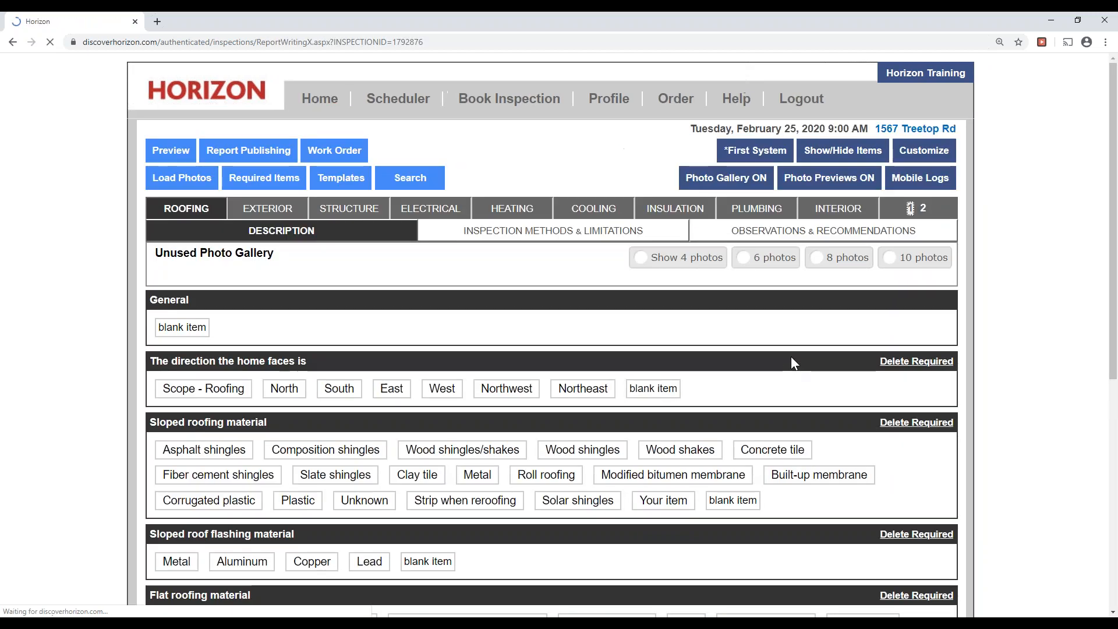
left_click(340, 179)
scroll(835, 287, "down", 3)
left_click_drag(168, 427, 274, 426)
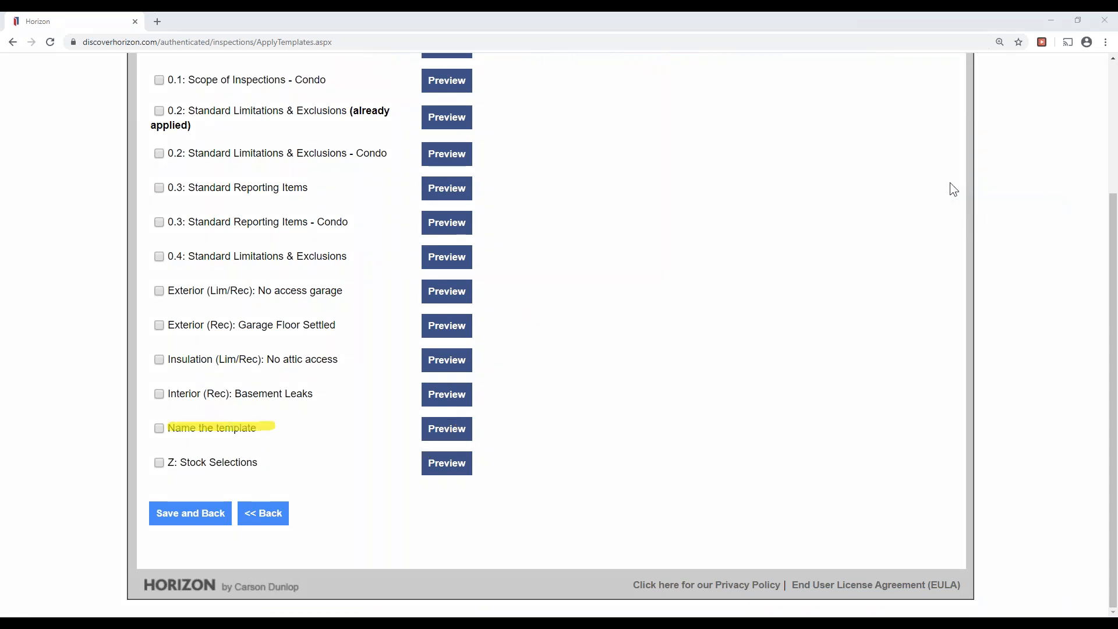
left_click(989, 266)
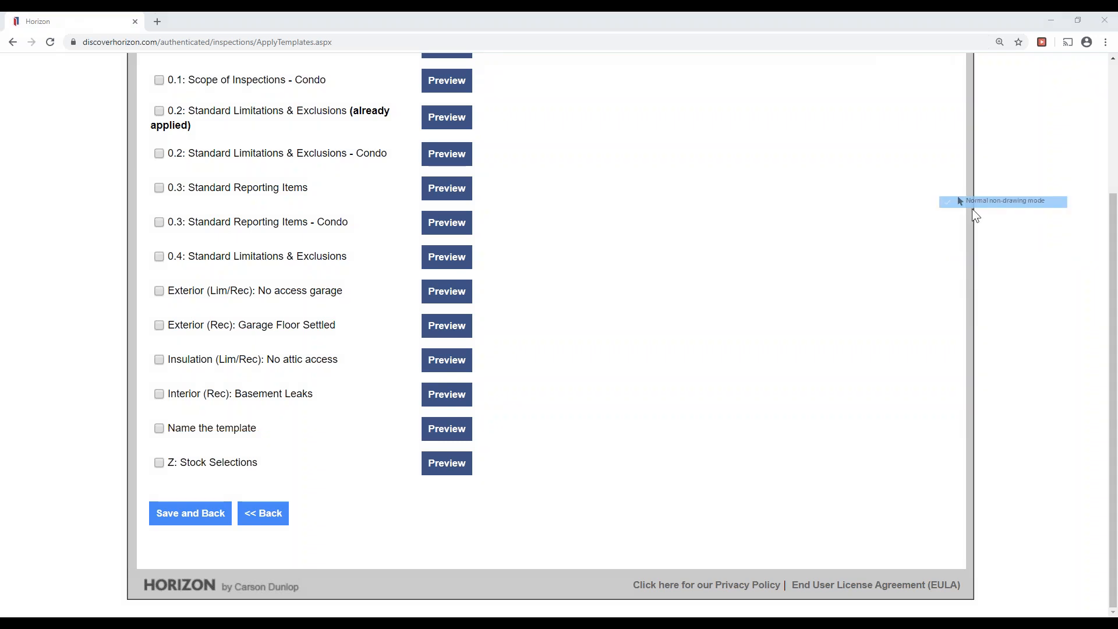
left_click_drag(256, 432, 169, 442)
left_click(531, 456)
left_click(160, 430)
left_click(192, 519)
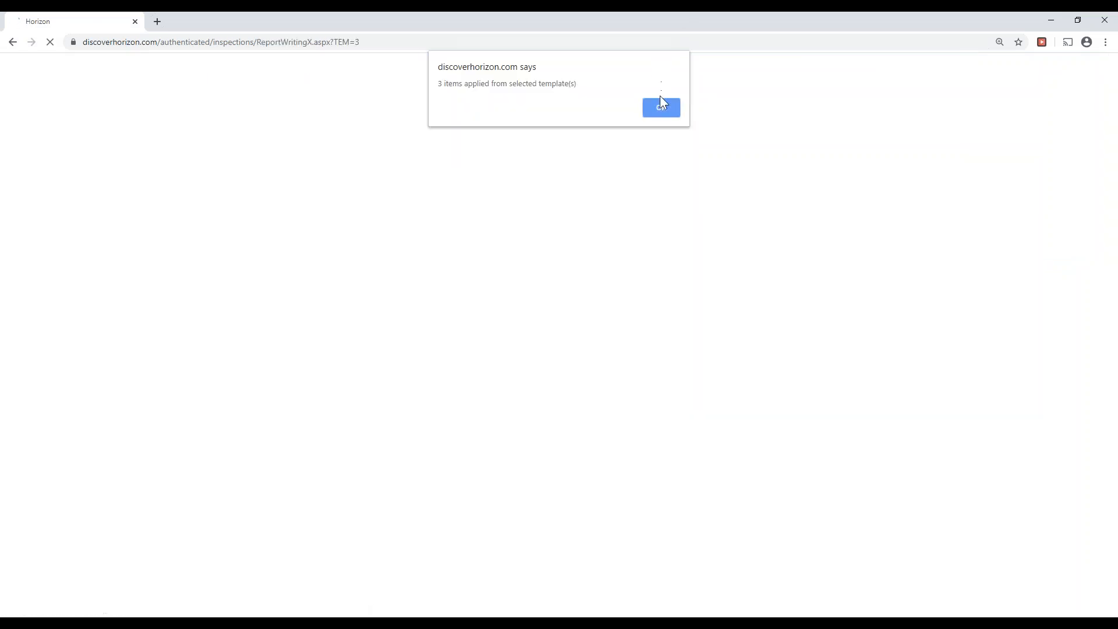
left_click(661, 116)
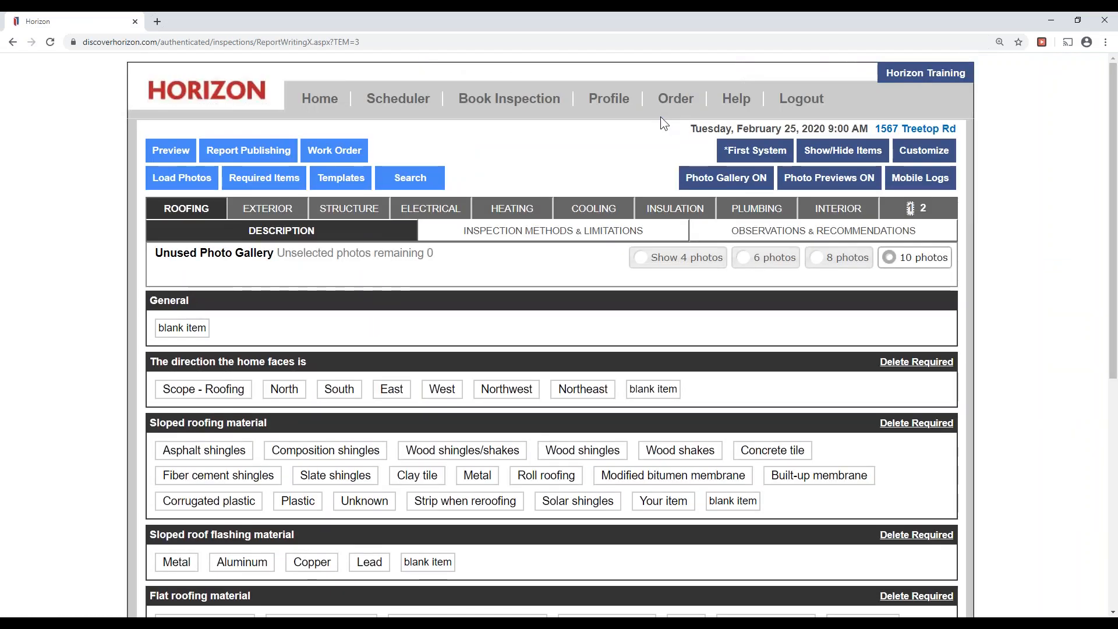
Show the profile's Report Config settings, with photo and recommendation numbering off.
left_click(633, 108)
scroll(901, 360, "down", 10)
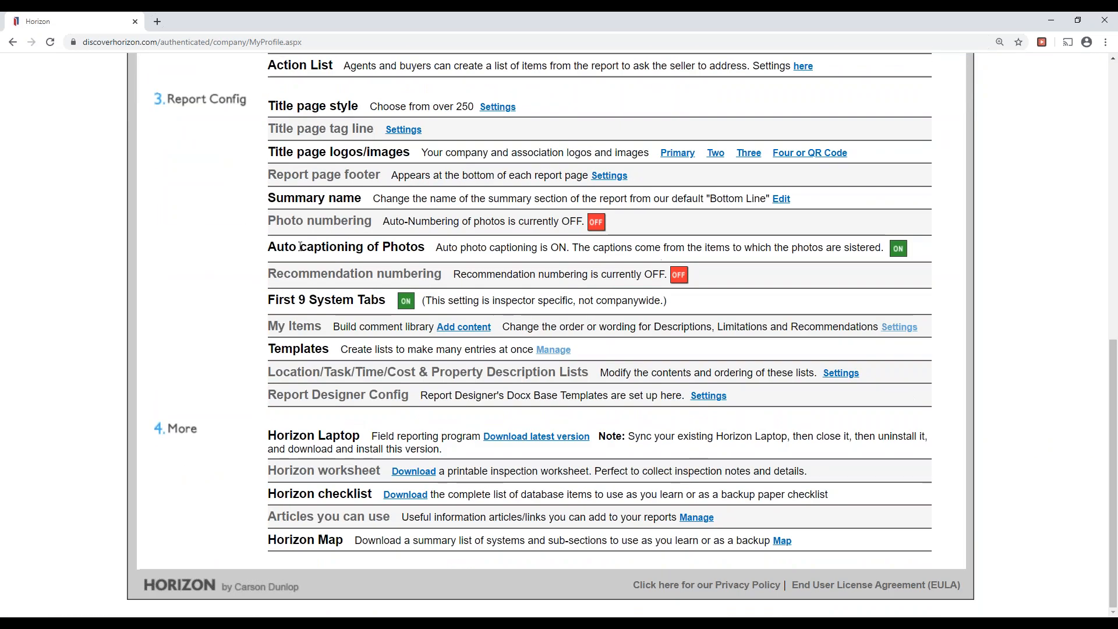
key("ctrl+shift+4")
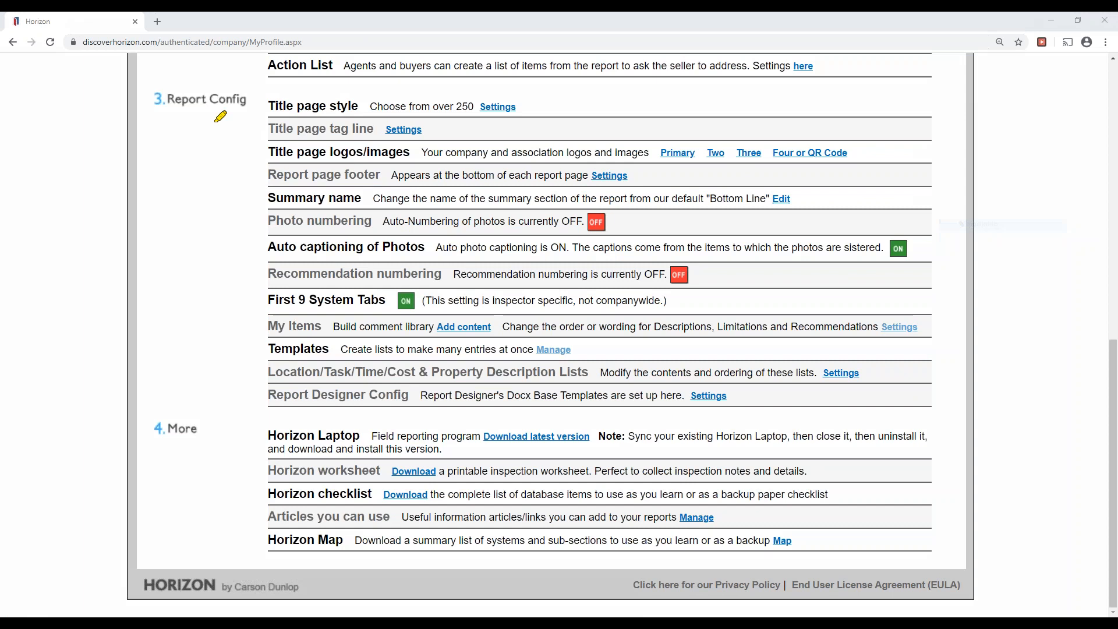
left_click_drag(150, 100, 250, 102)
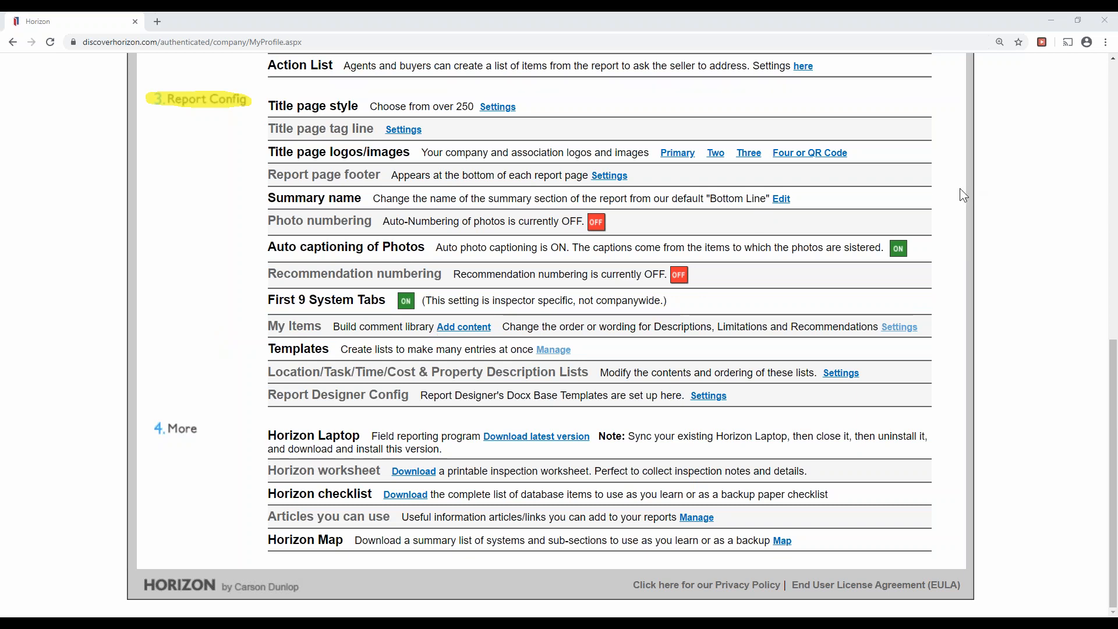
left_click(962, 262)
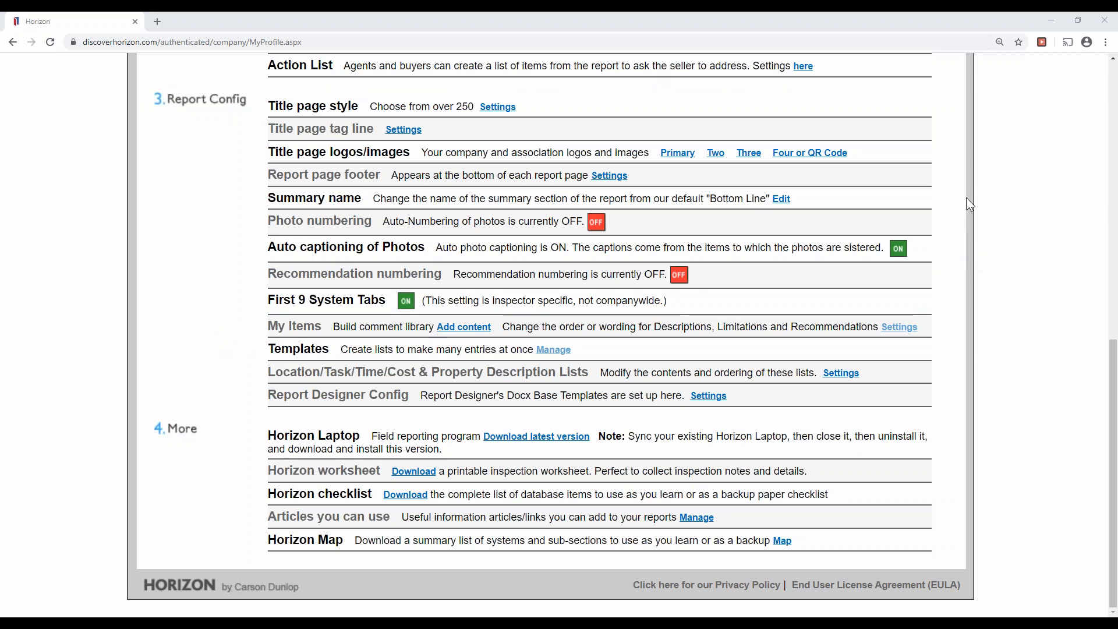